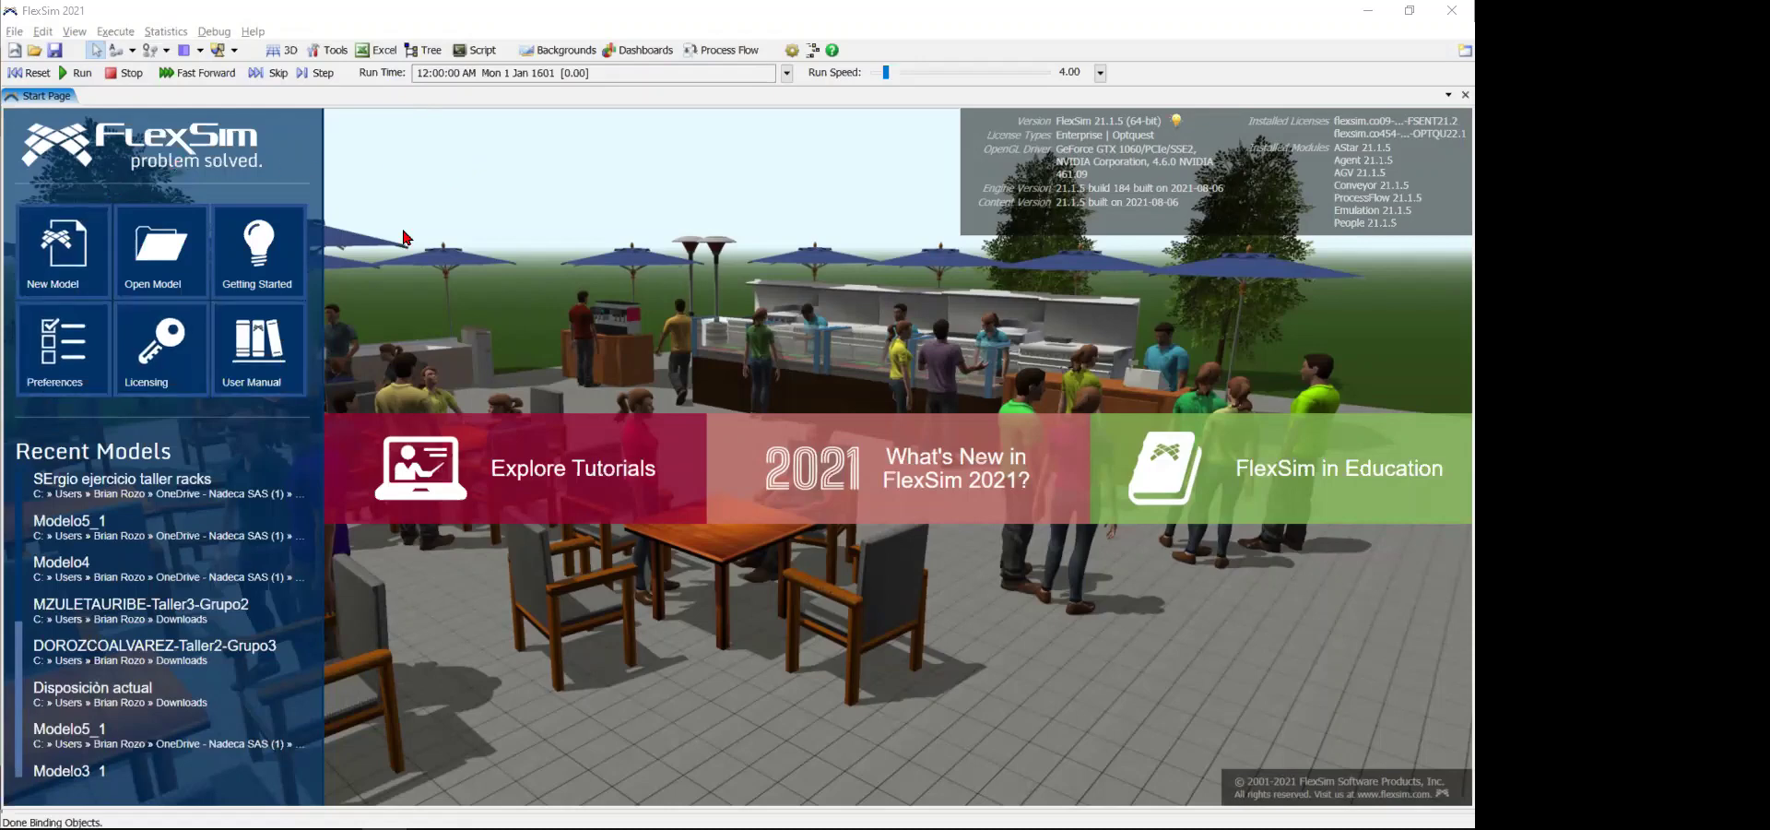
# - Create a new model, keeping Seconds as the time unit and Meters as the length unit
pyautogui.click(62, 257)
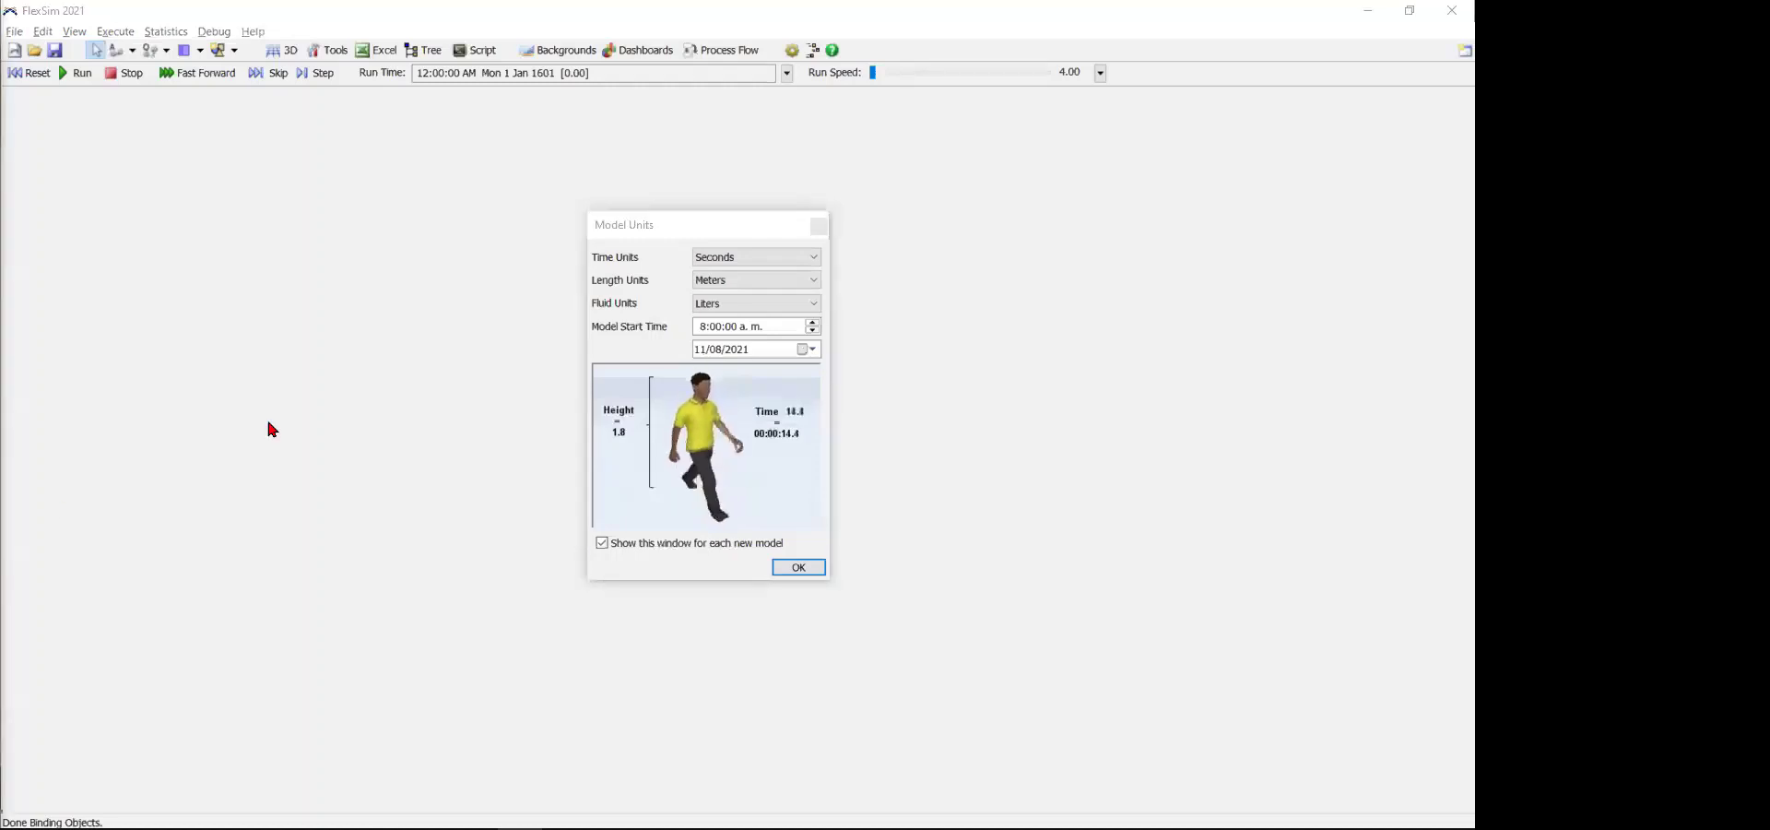
pyautogui.click(745, 247)
pyautogui.click(749, 255)
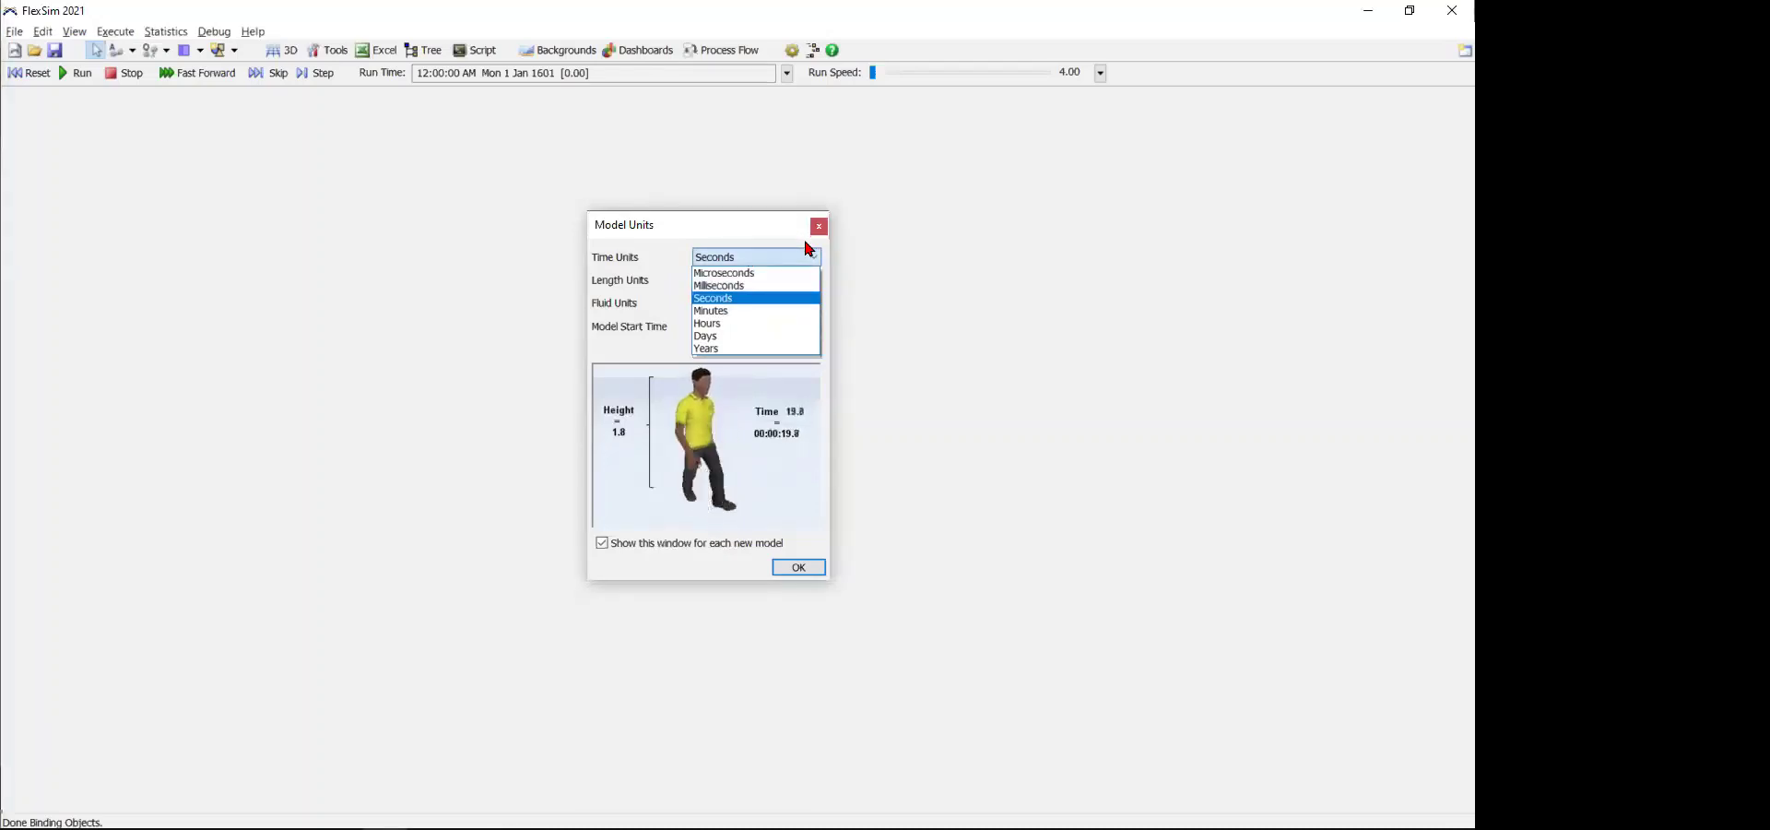
pyautogui.click(659, 264)
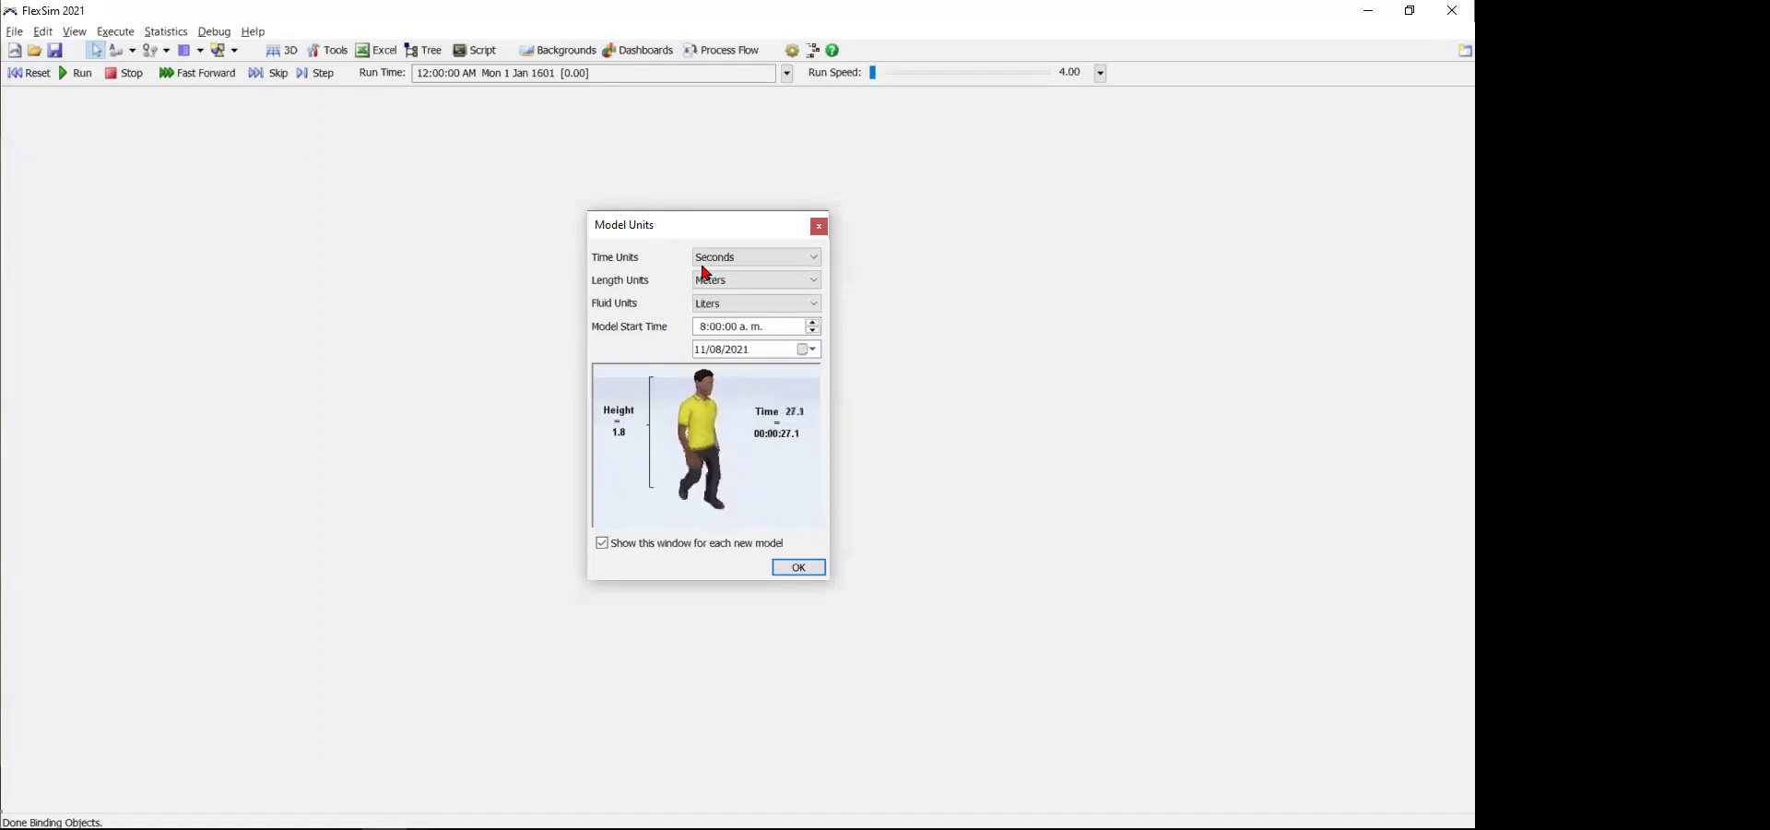
pyautogui.click(733, 279)
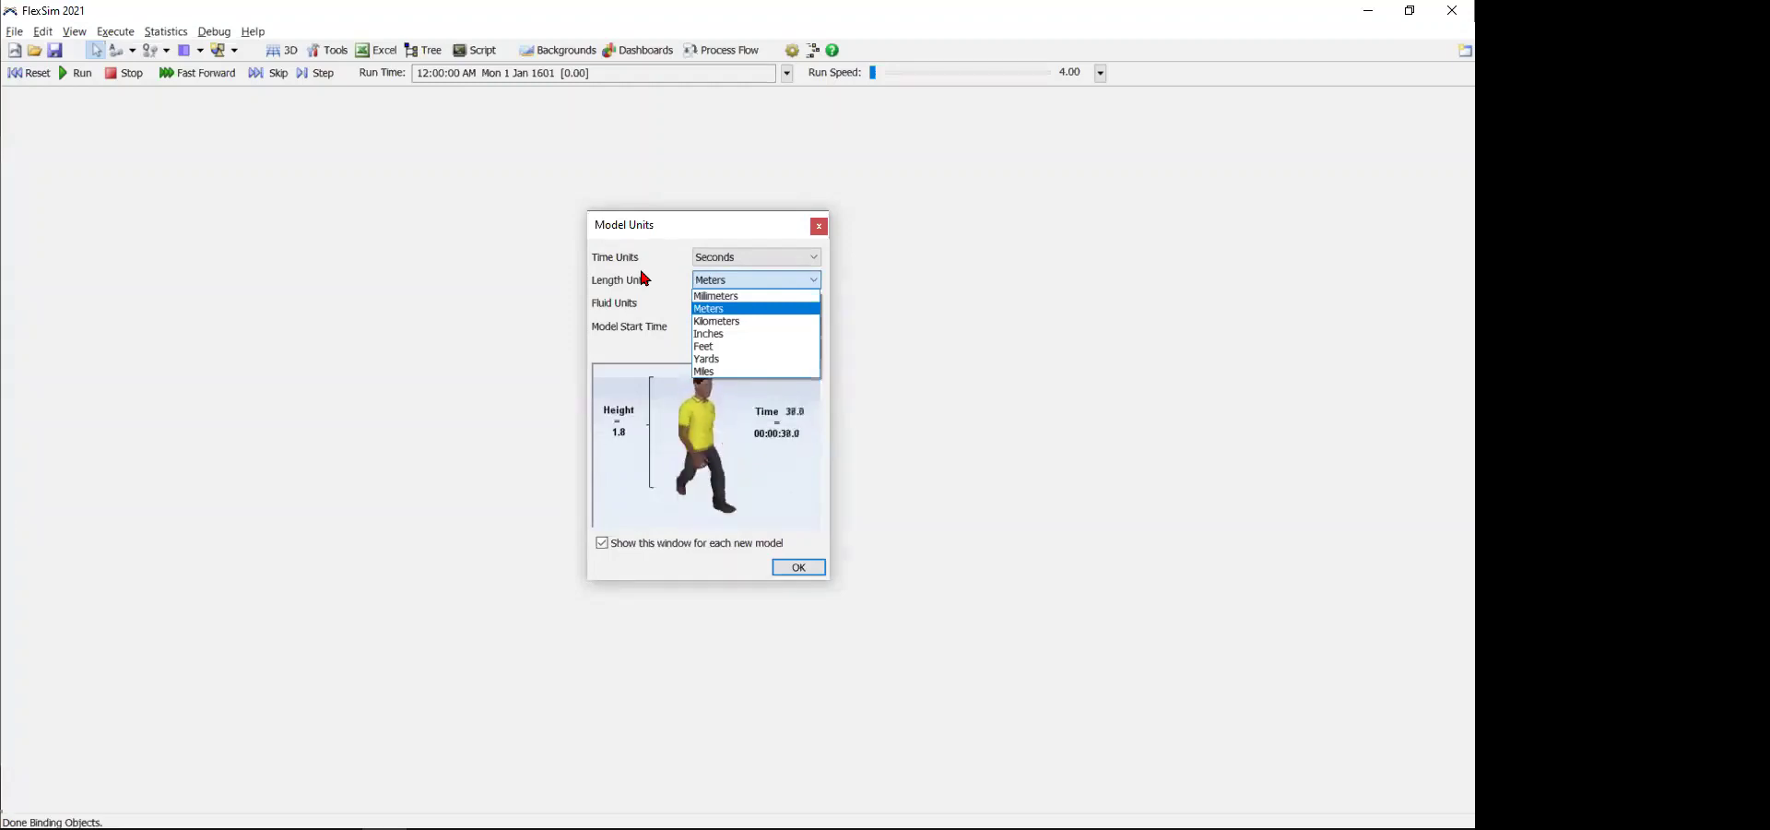
pyautogui.click(640, 271)
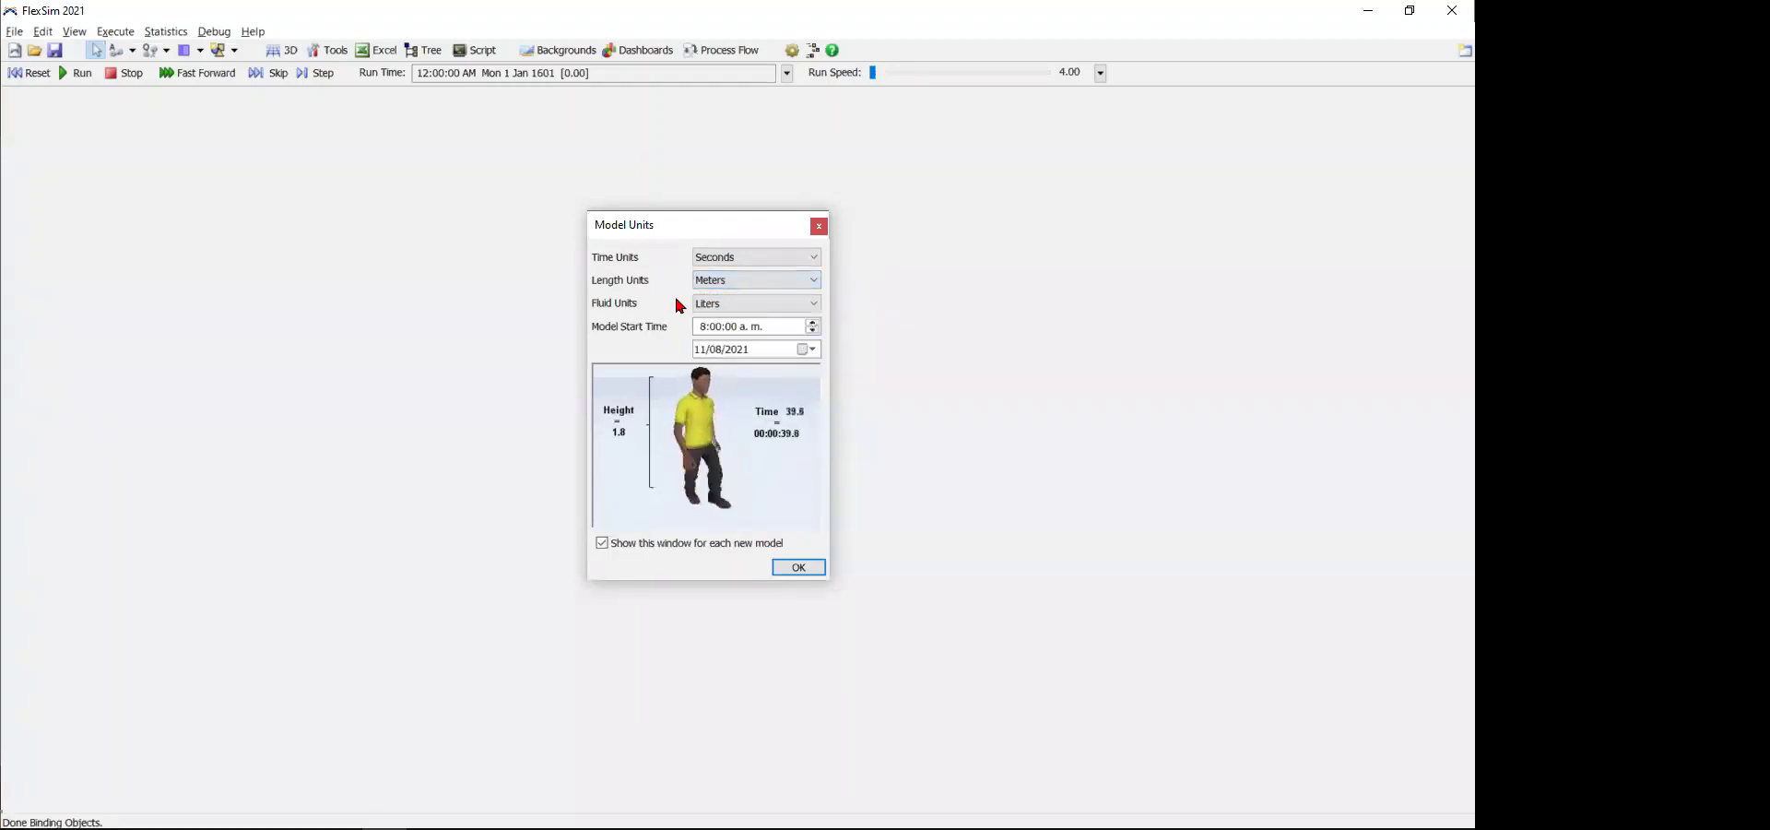
# - Look through the available fluid units and set the model's fluid unit to Liters
pyautogui.click(718, 308)
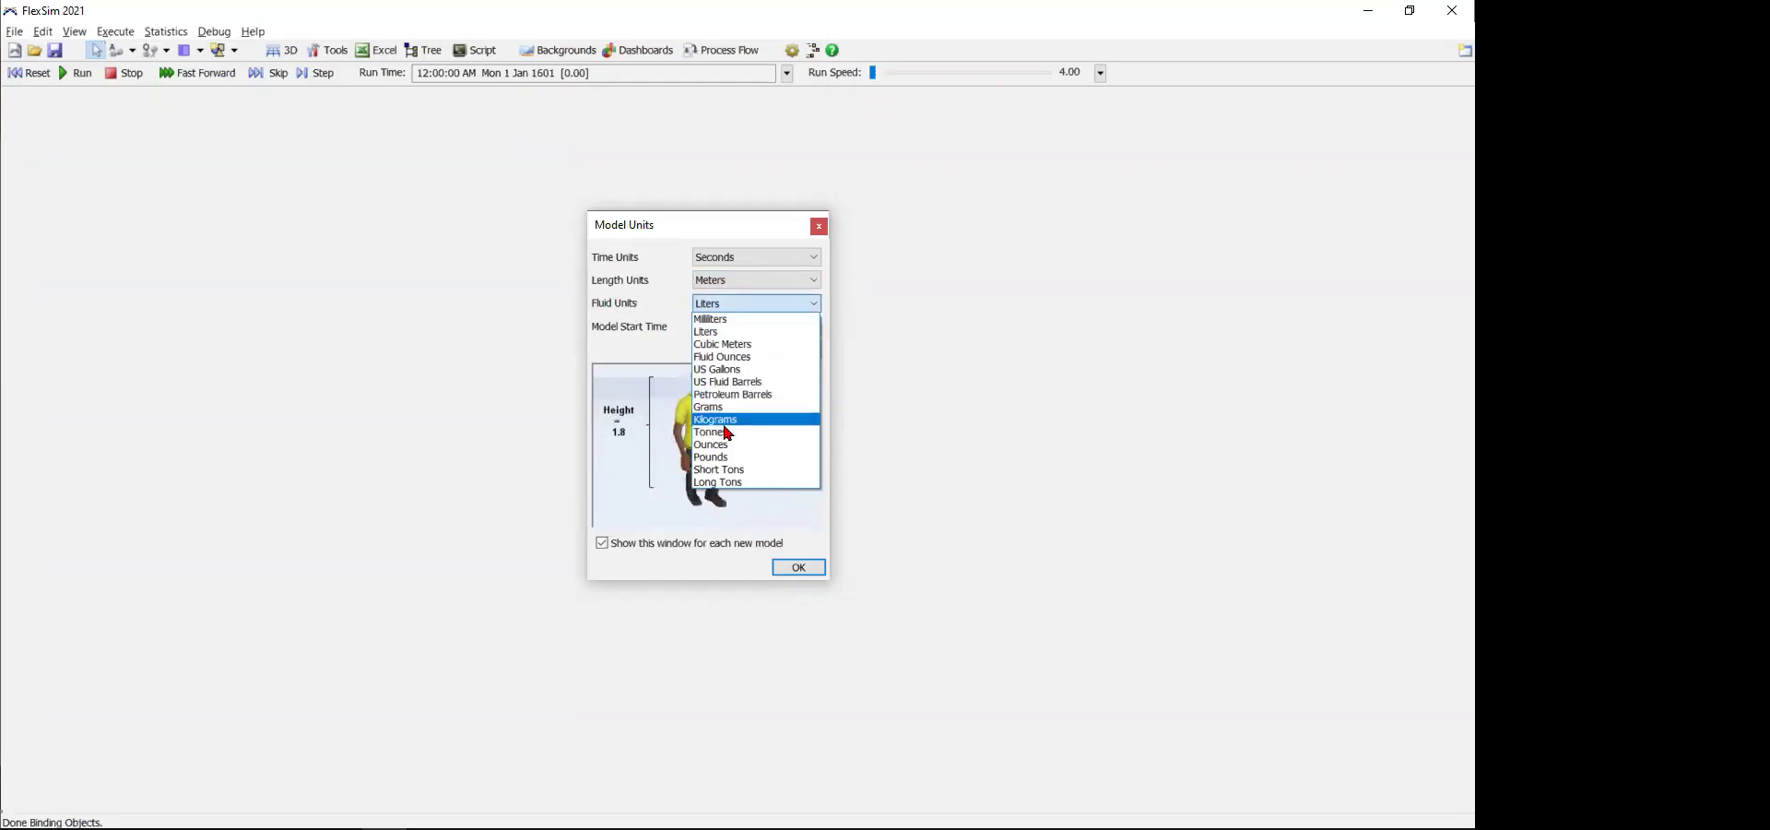
pyautogui.click(640, 304)
pyautogui.click(710, 303)
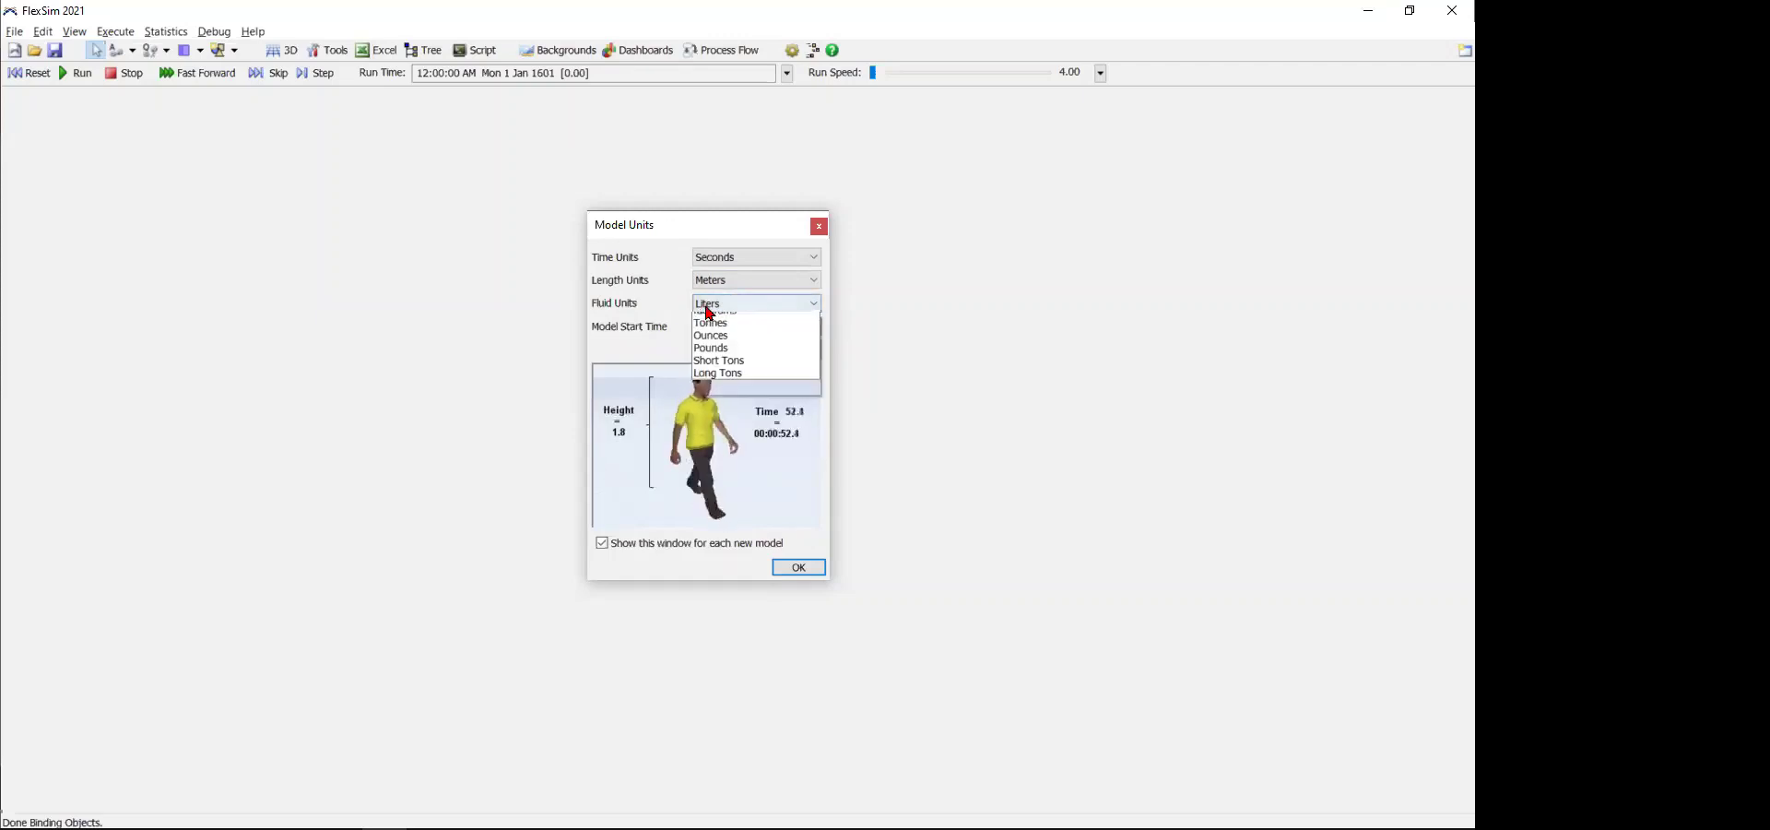
pyautogui.click(751, 330)
pyautogui.click(749, 303)
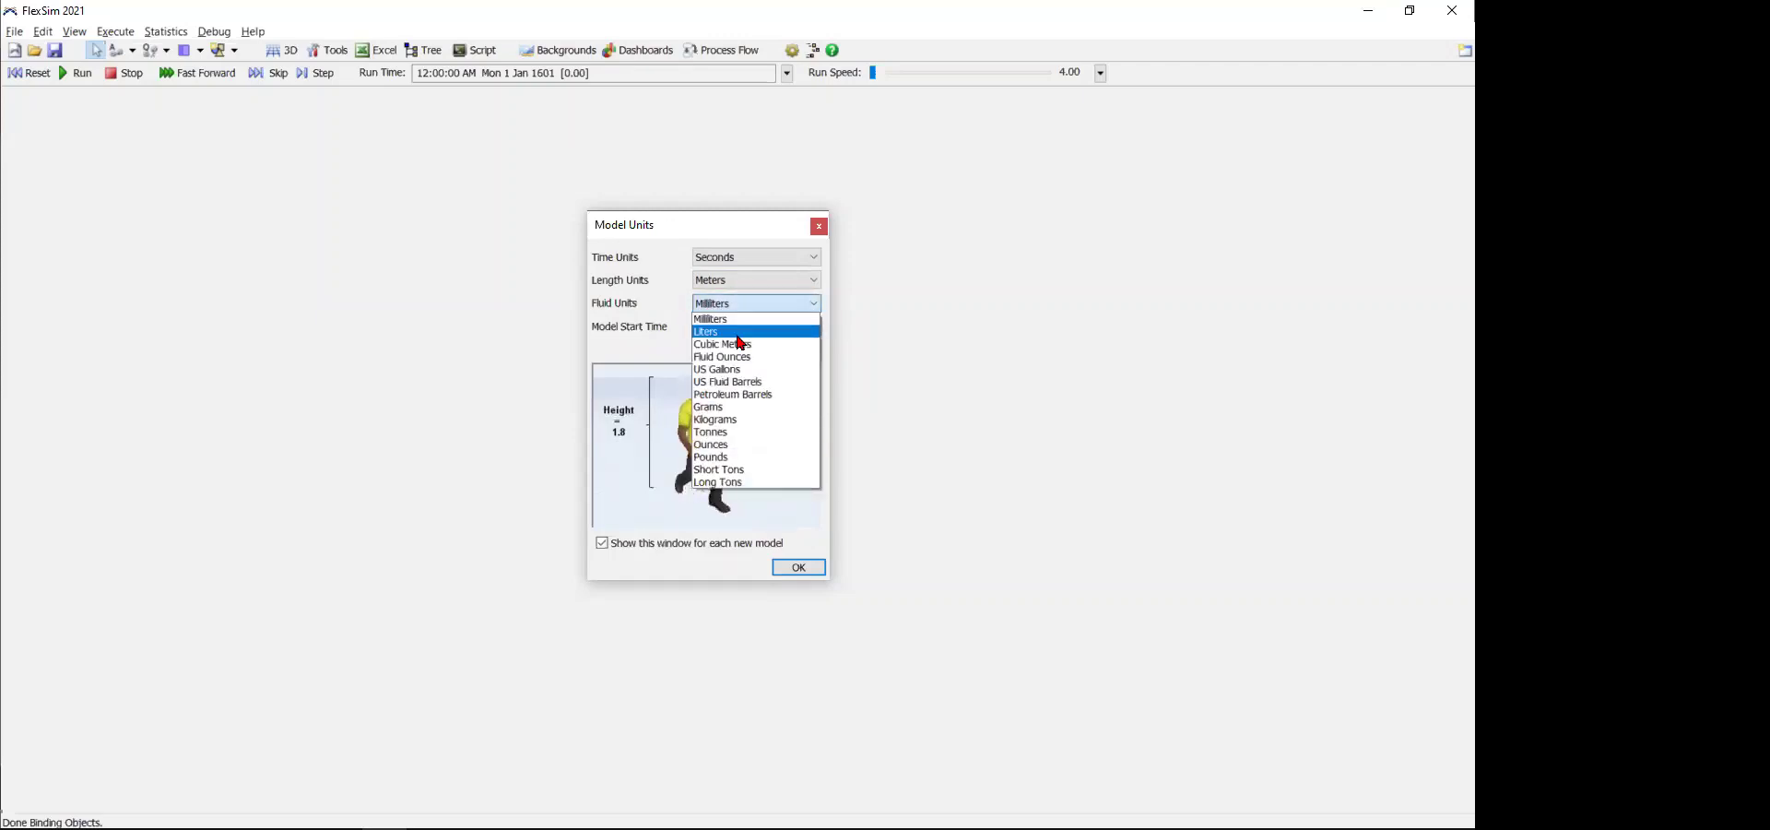
pyautogui.click(728, 317)
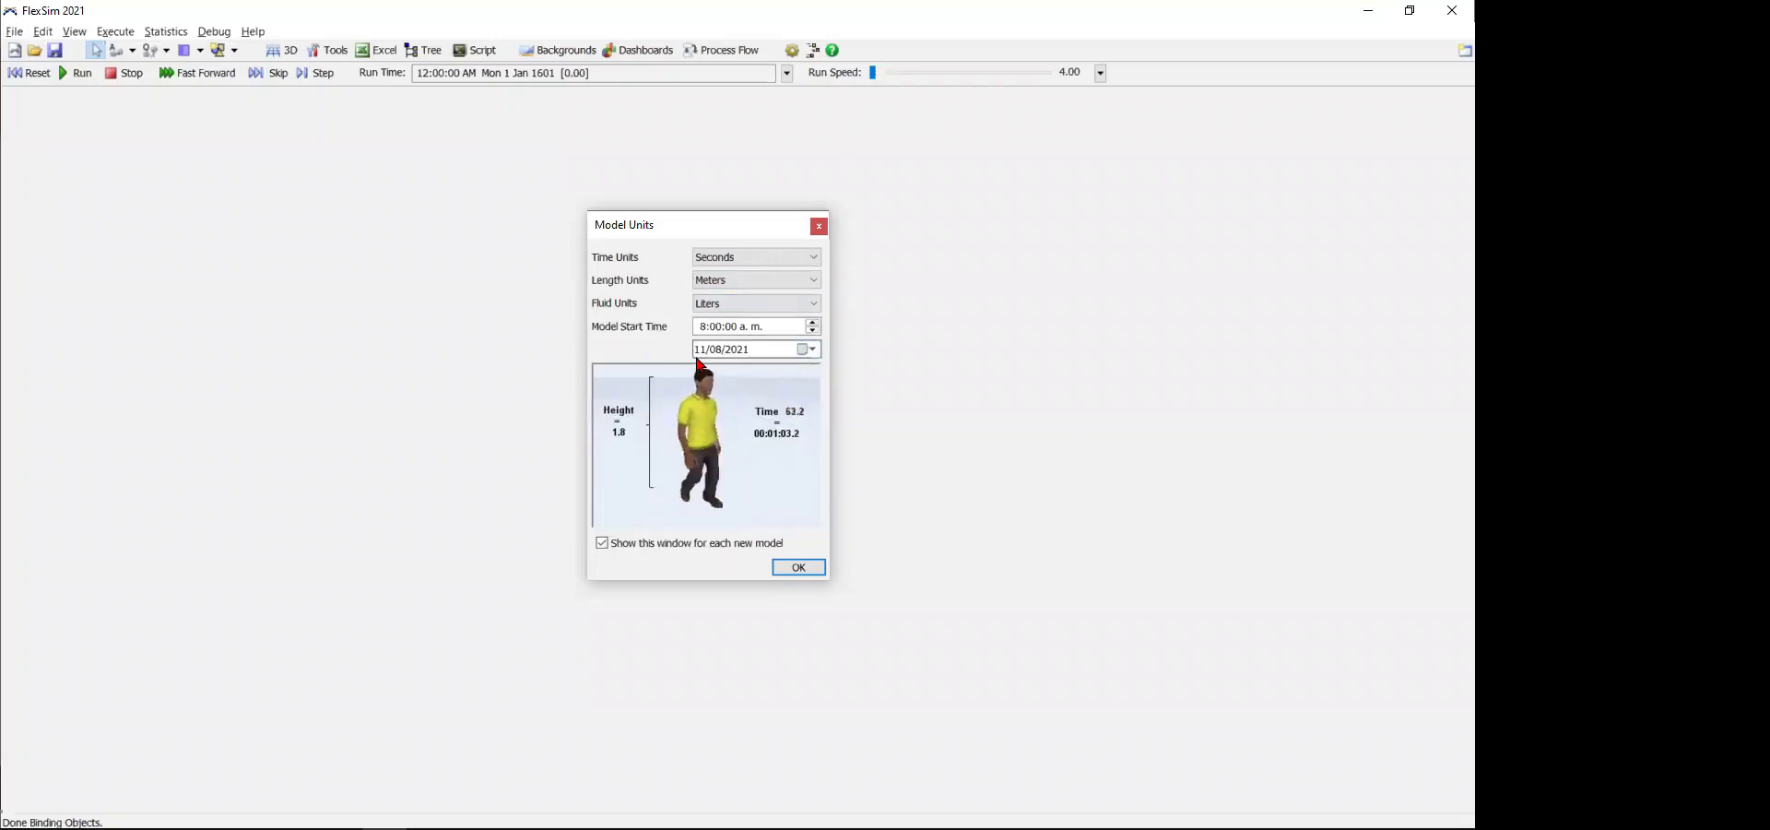
# - Keep the model start at 8:00:00 a.m. on 11/08/2021 and accept the model units
pyautogui.click(812, 350)
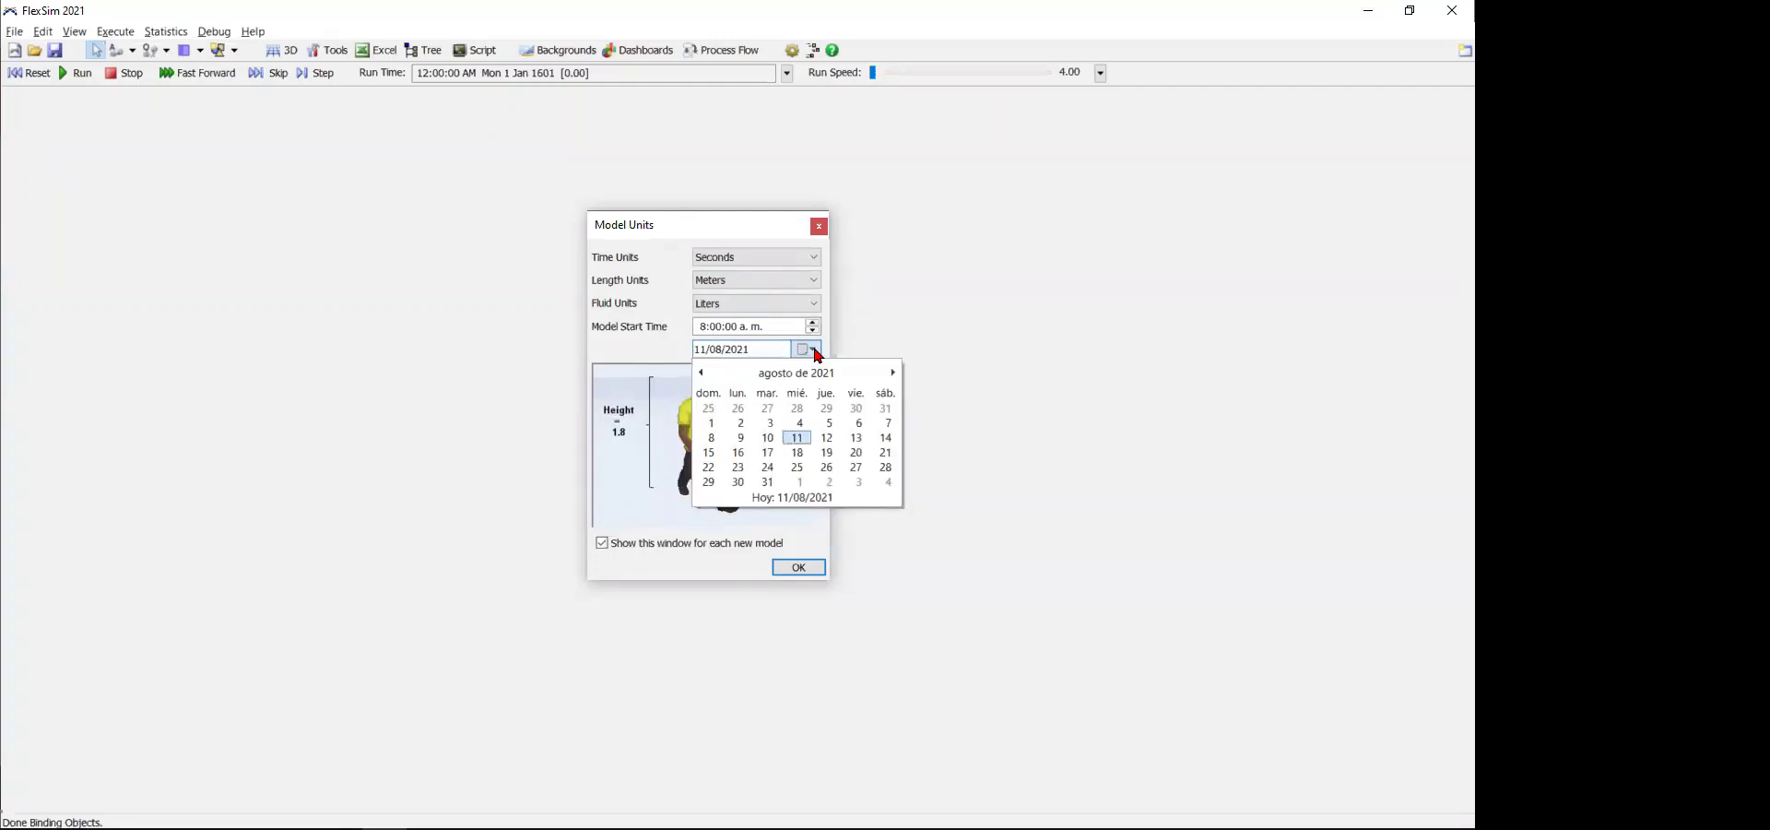
pyautogui.click(635, 370)
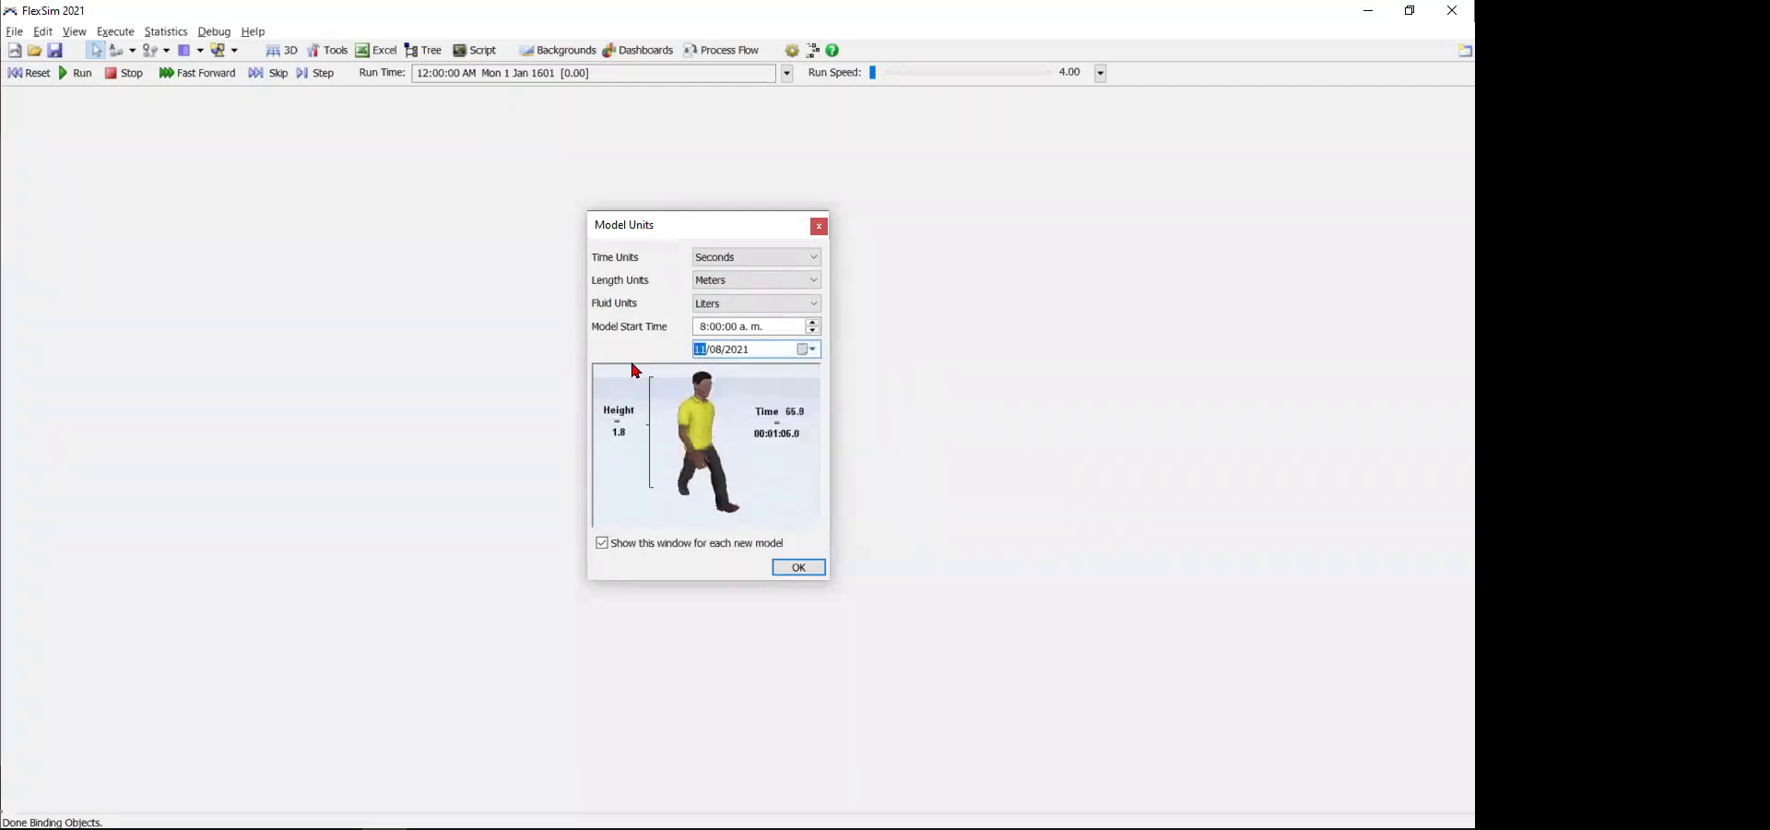
pyautogui.click(789, 568)
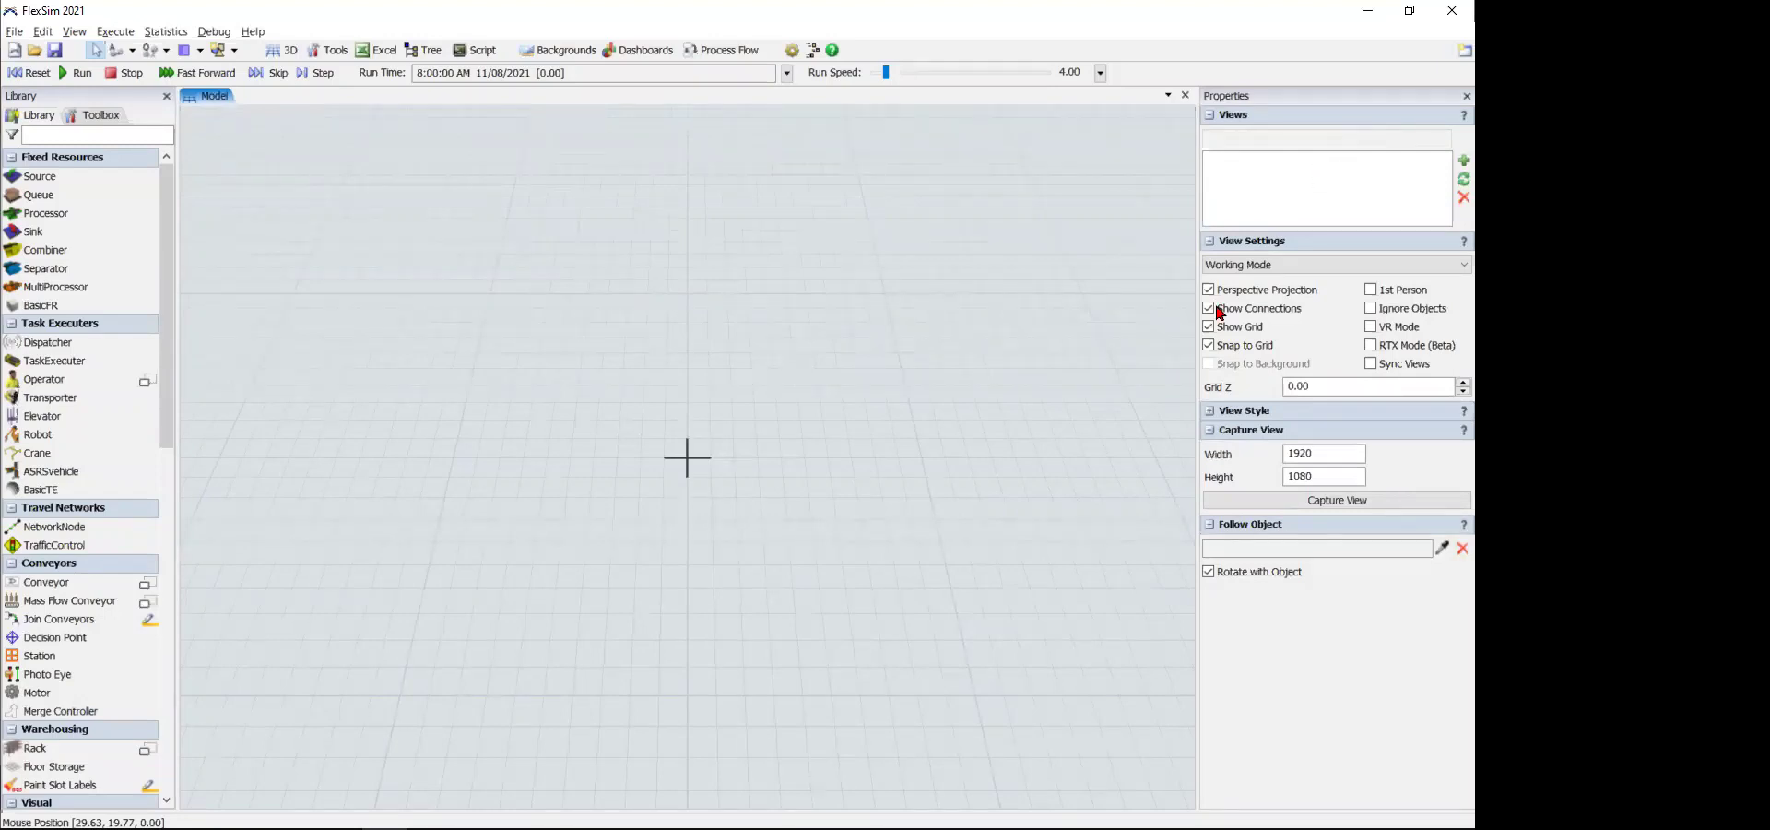
# - Try the Black and Gray color schemes on the model view, then restore Blueprint
pyautogui.click(1278, 411)
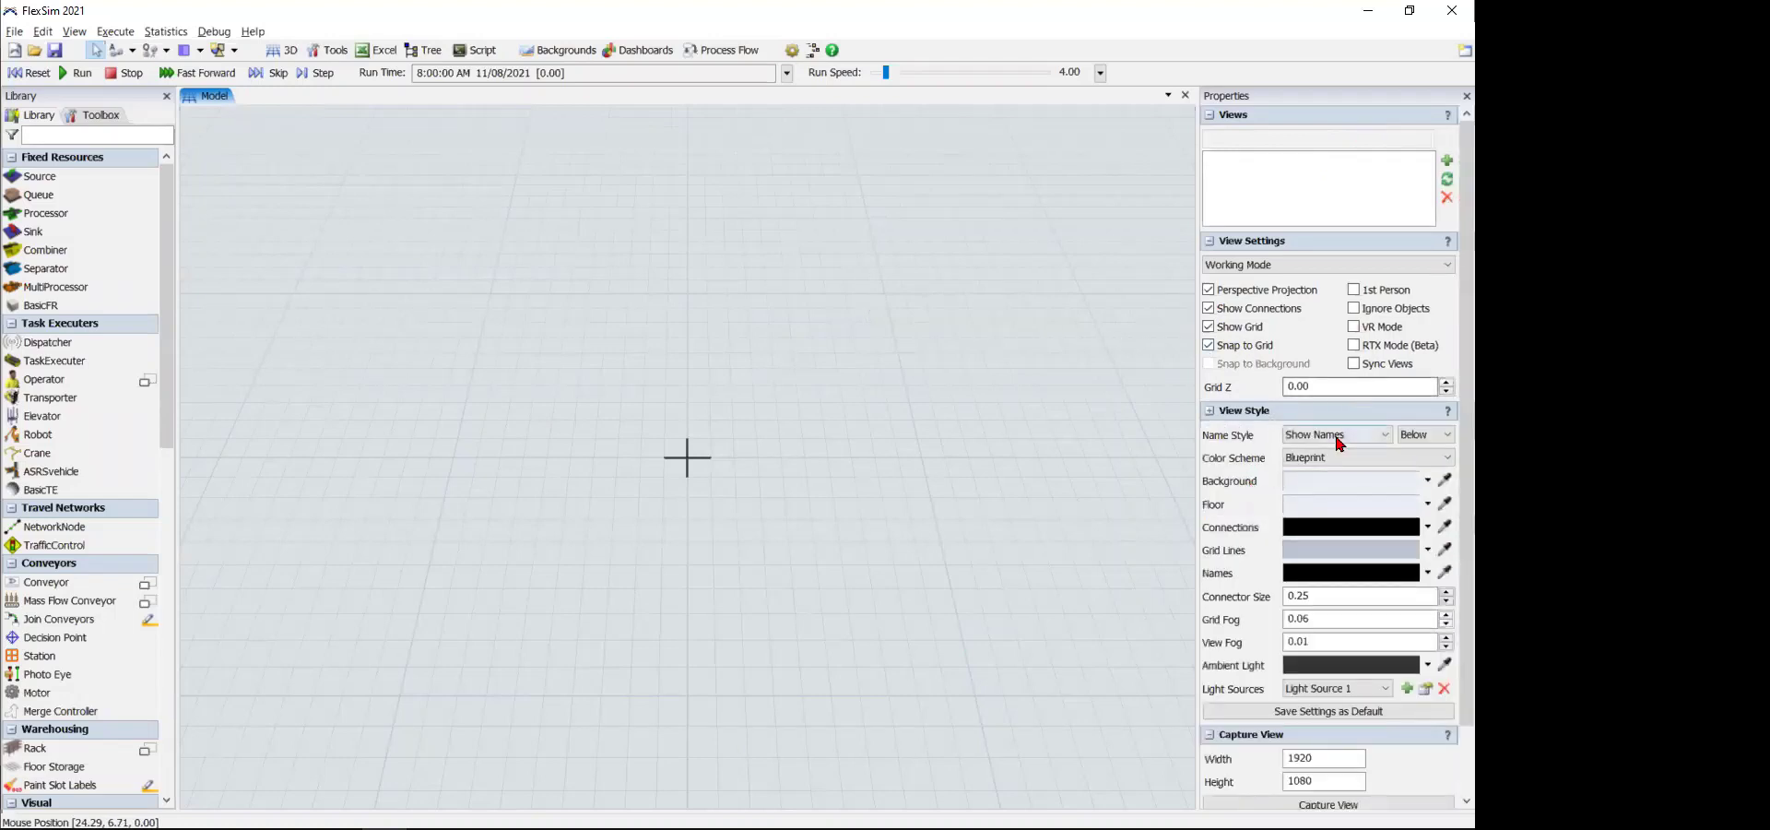
pyautogui.click(1335, 459)
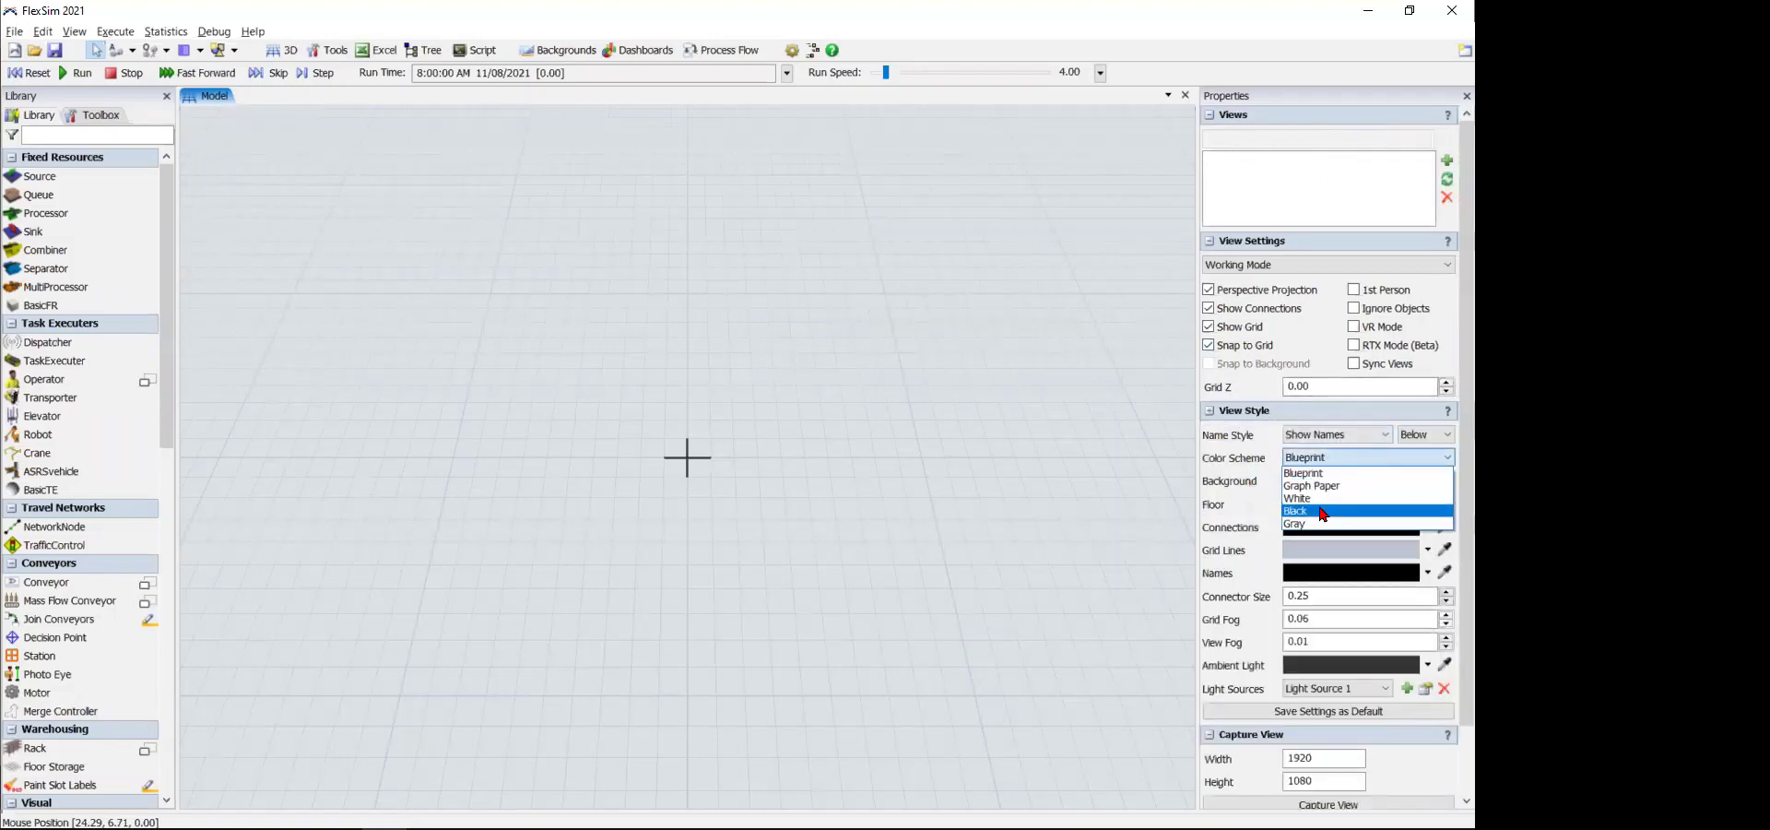
pyautogui.click(1322, 513)
pyautogui.click(1327, 457)
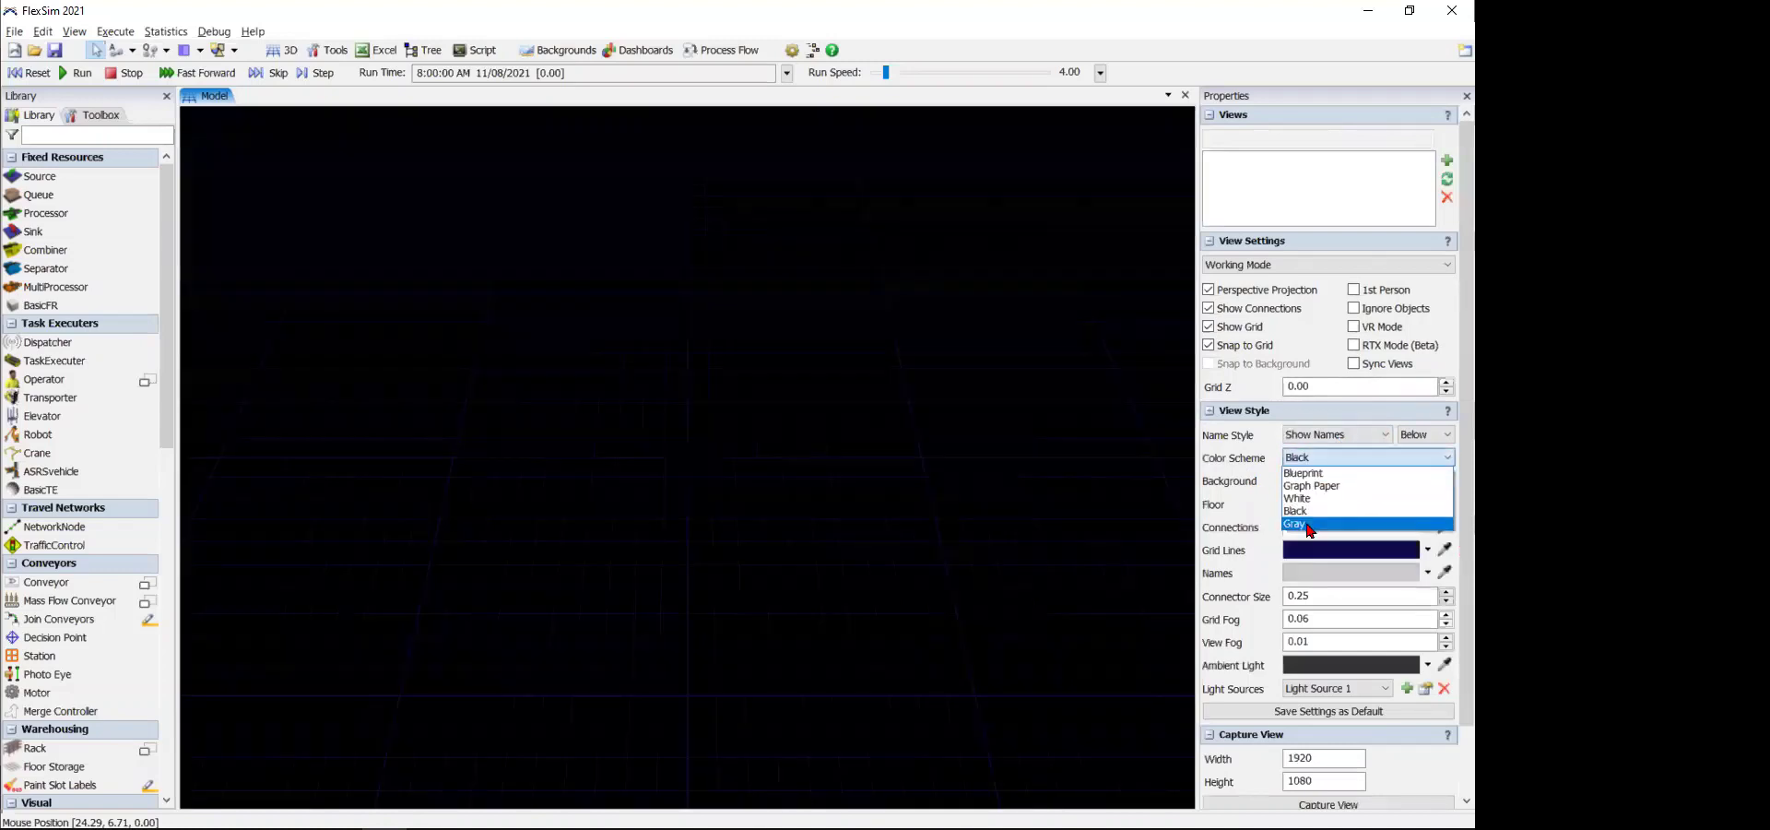
pyautogui.click(1310, 526)
pyautogui.click(1341, 457)
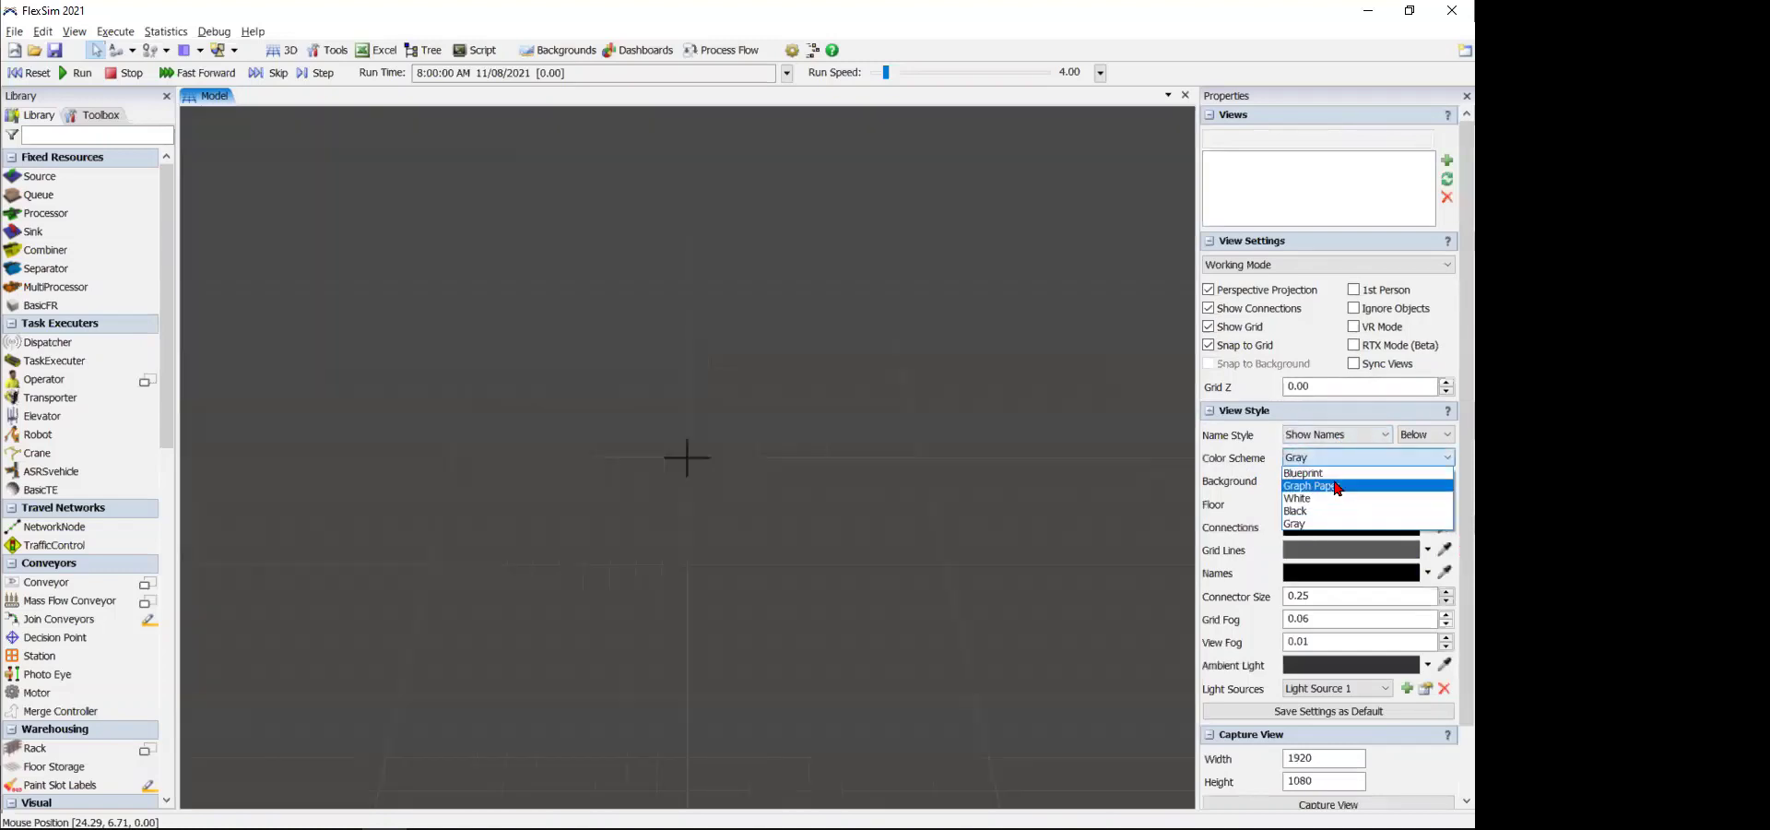
pyautogui.click(1332, 472)
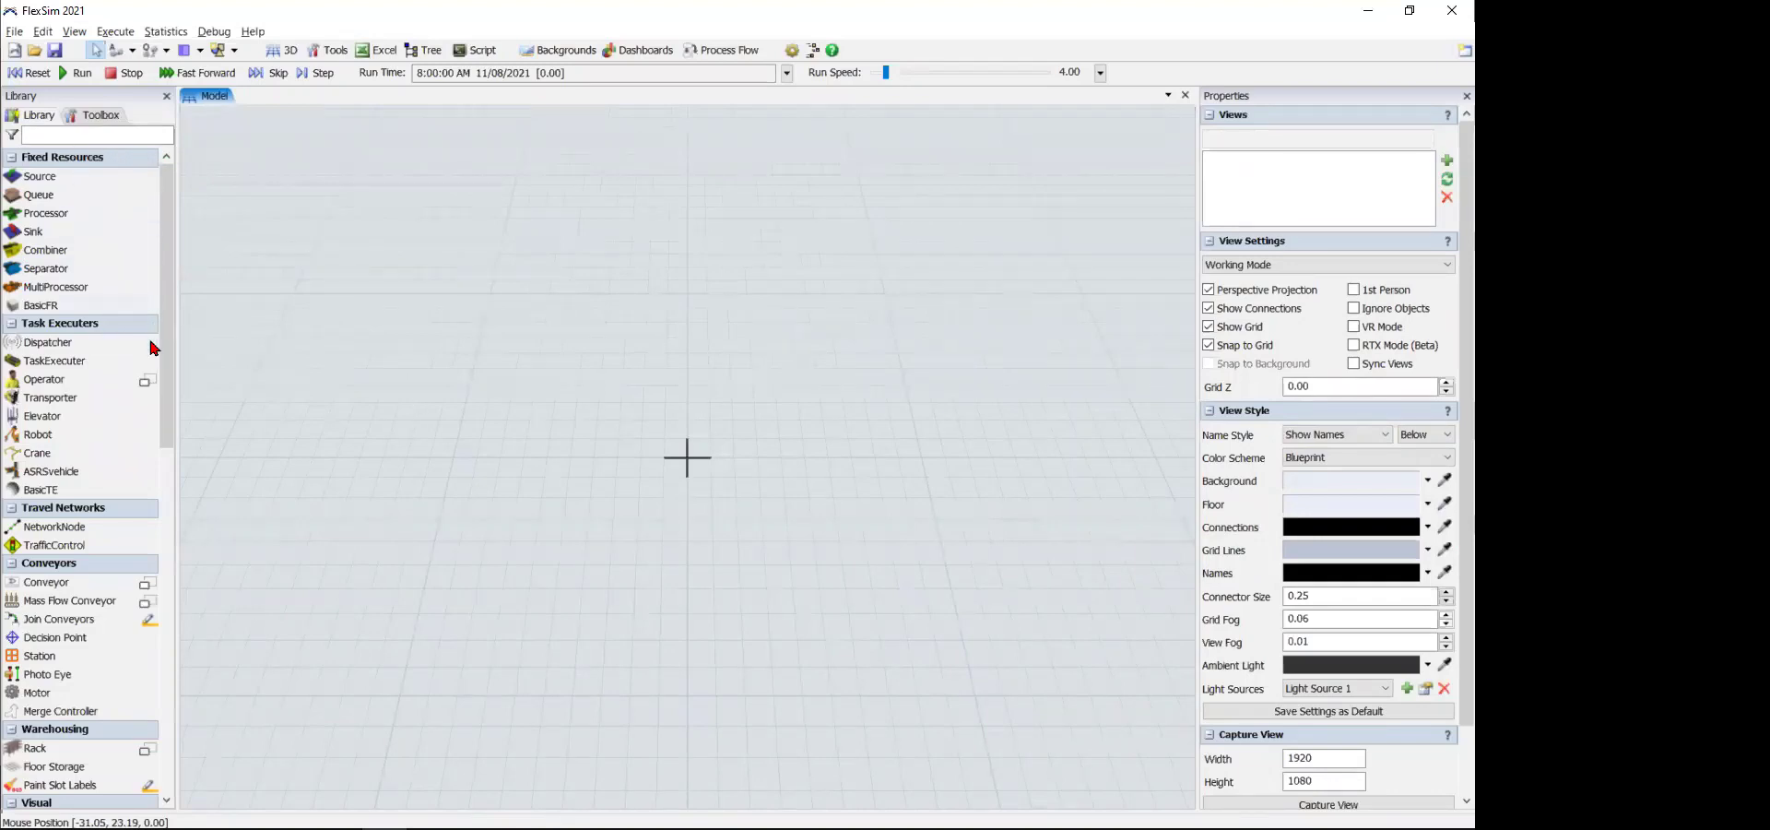
# - Examine the object categories in the Library and the kinds of tools that the Toolbox can add
pyautogui.scroll(-6, 87, 568)
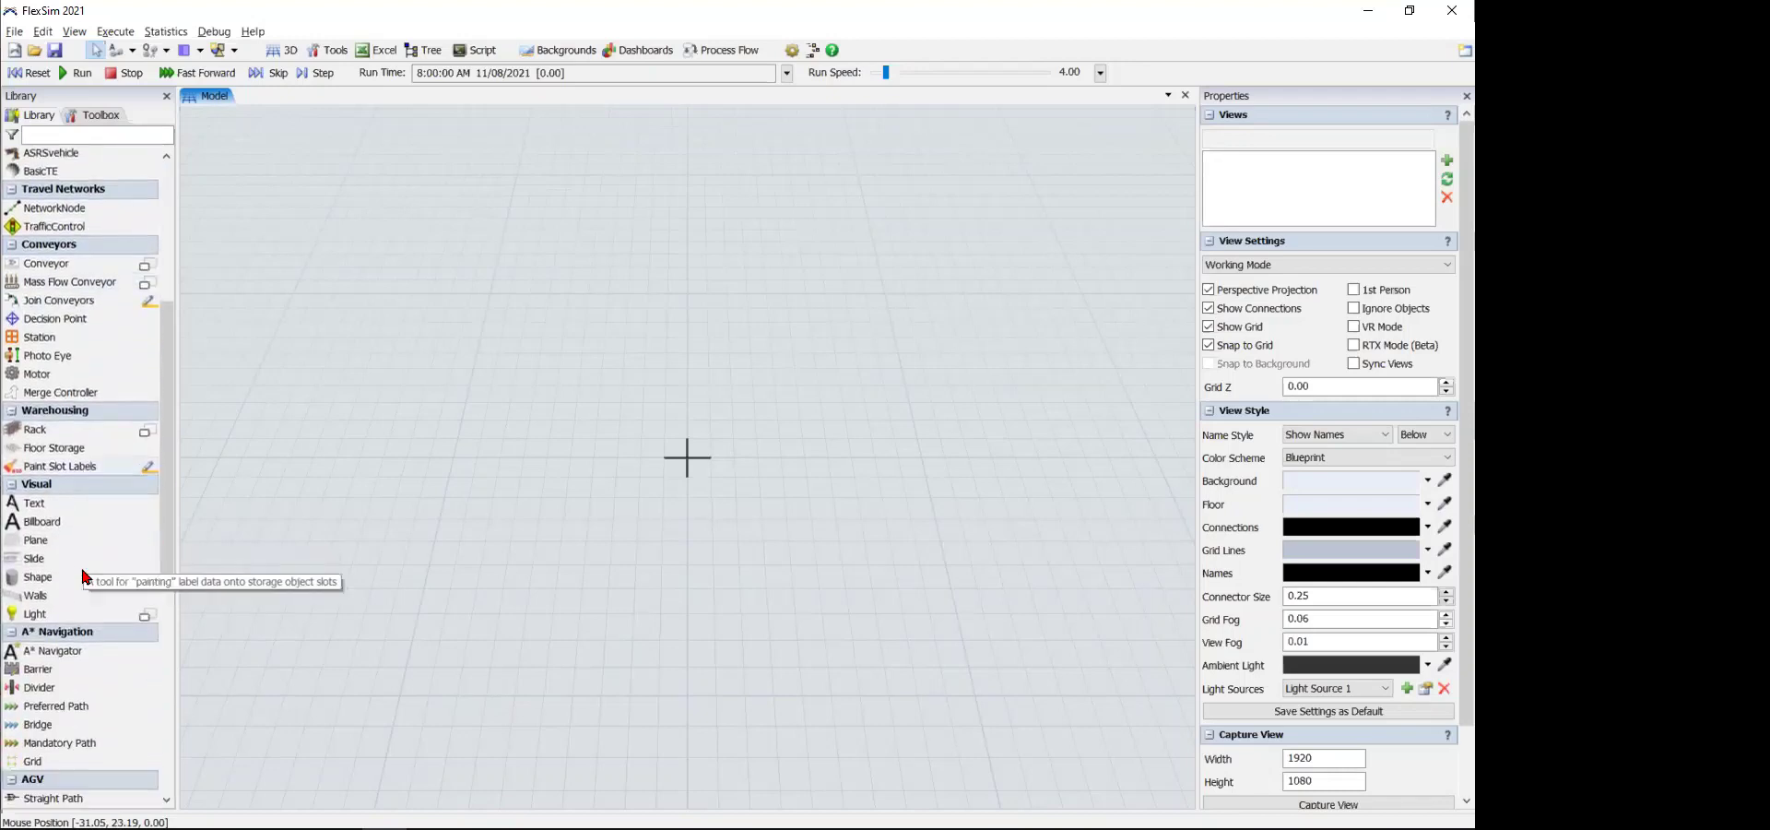
pyautogui.scroll(-1, 54, 553)
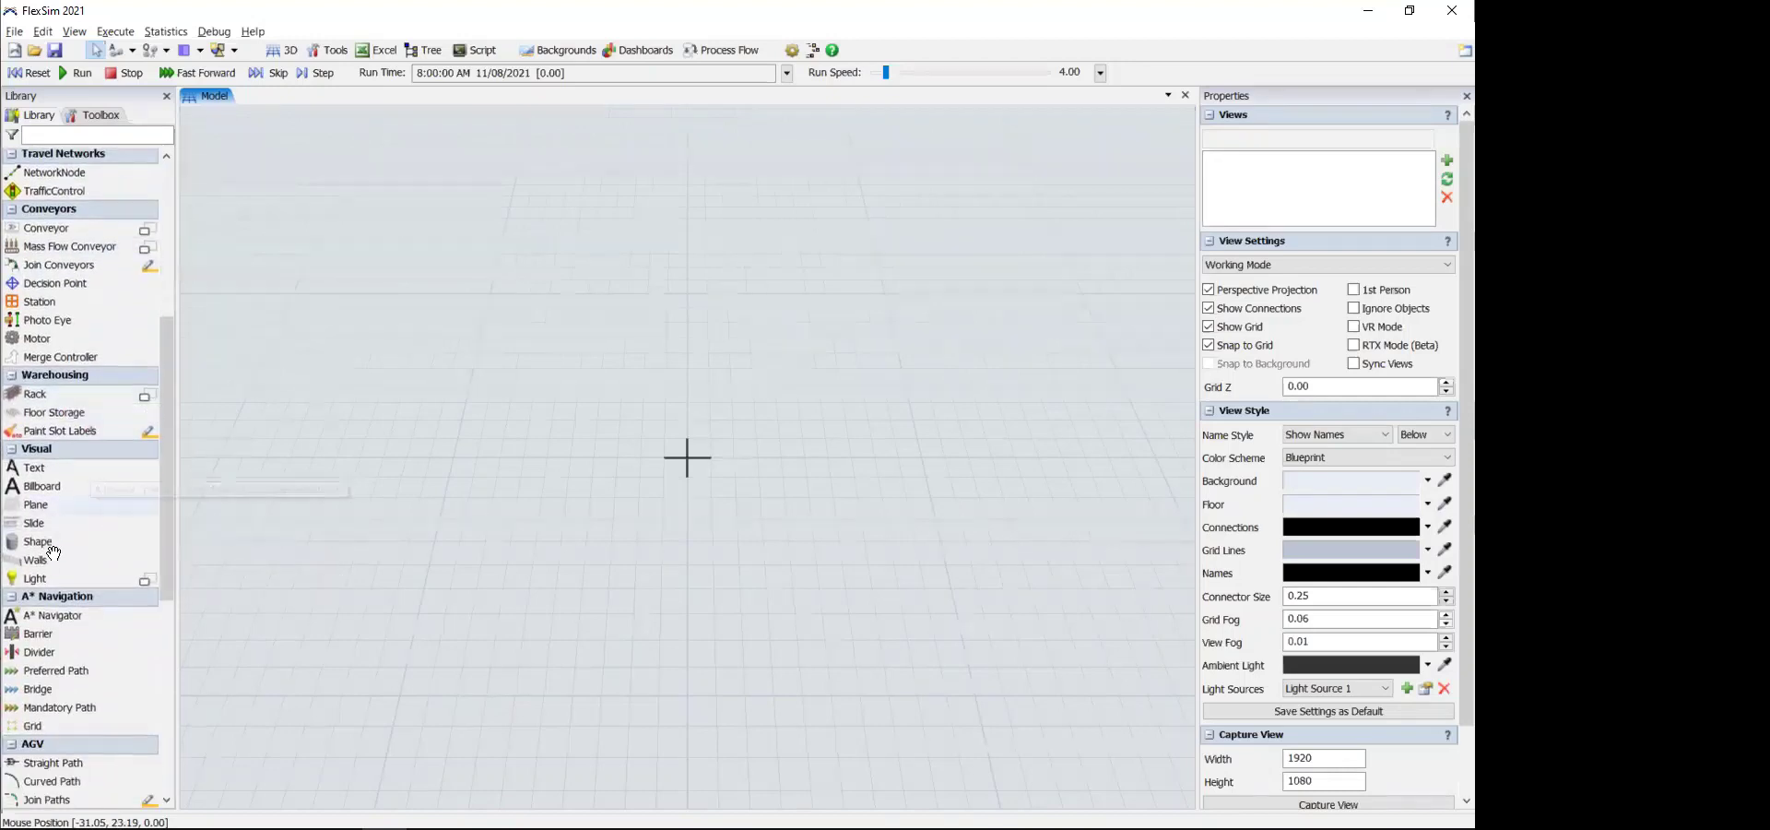
pyautogui.scroll(-8, 54, 551)
pyautogui.scroll(7, 64, 616)
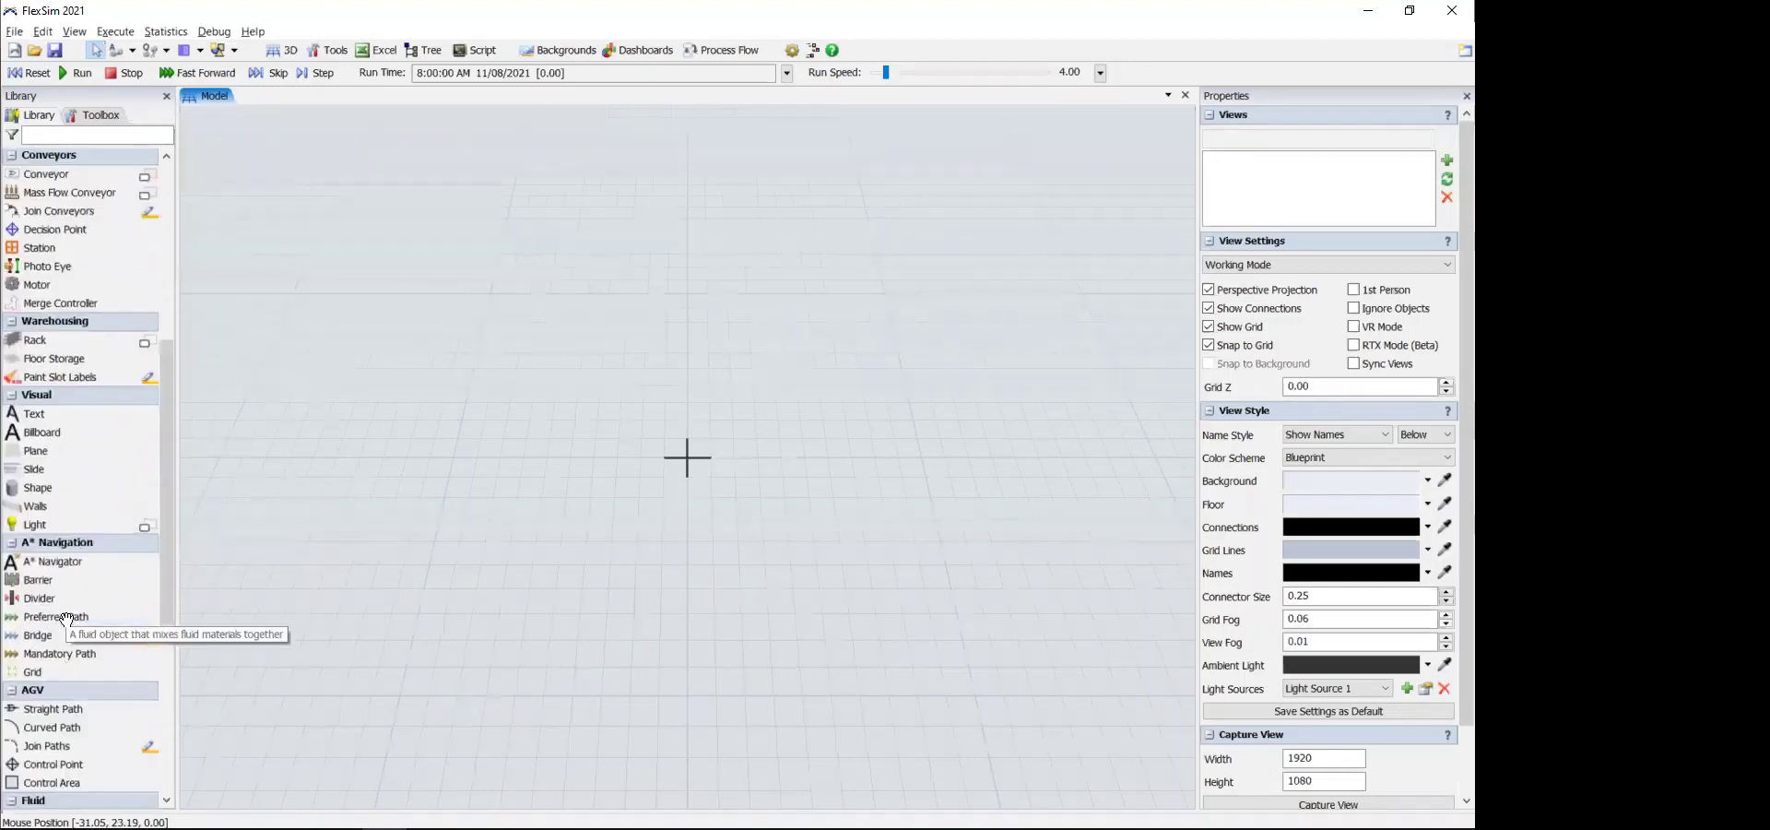
pyautogui.scroll(8, 67, 617)
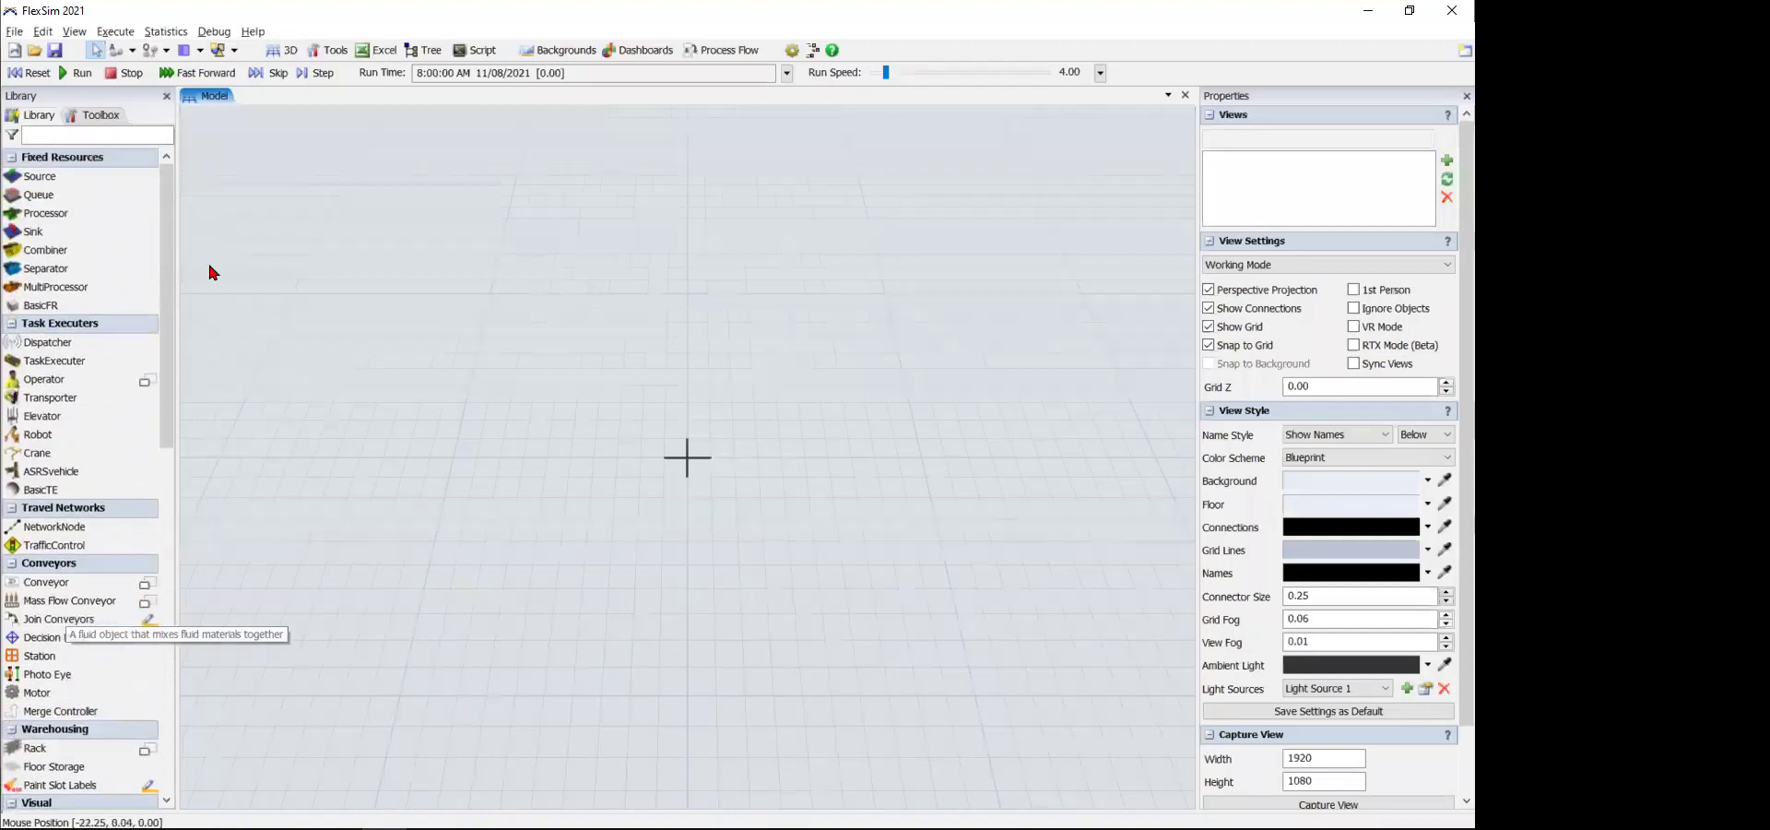
pyautogui.click(101, 118)
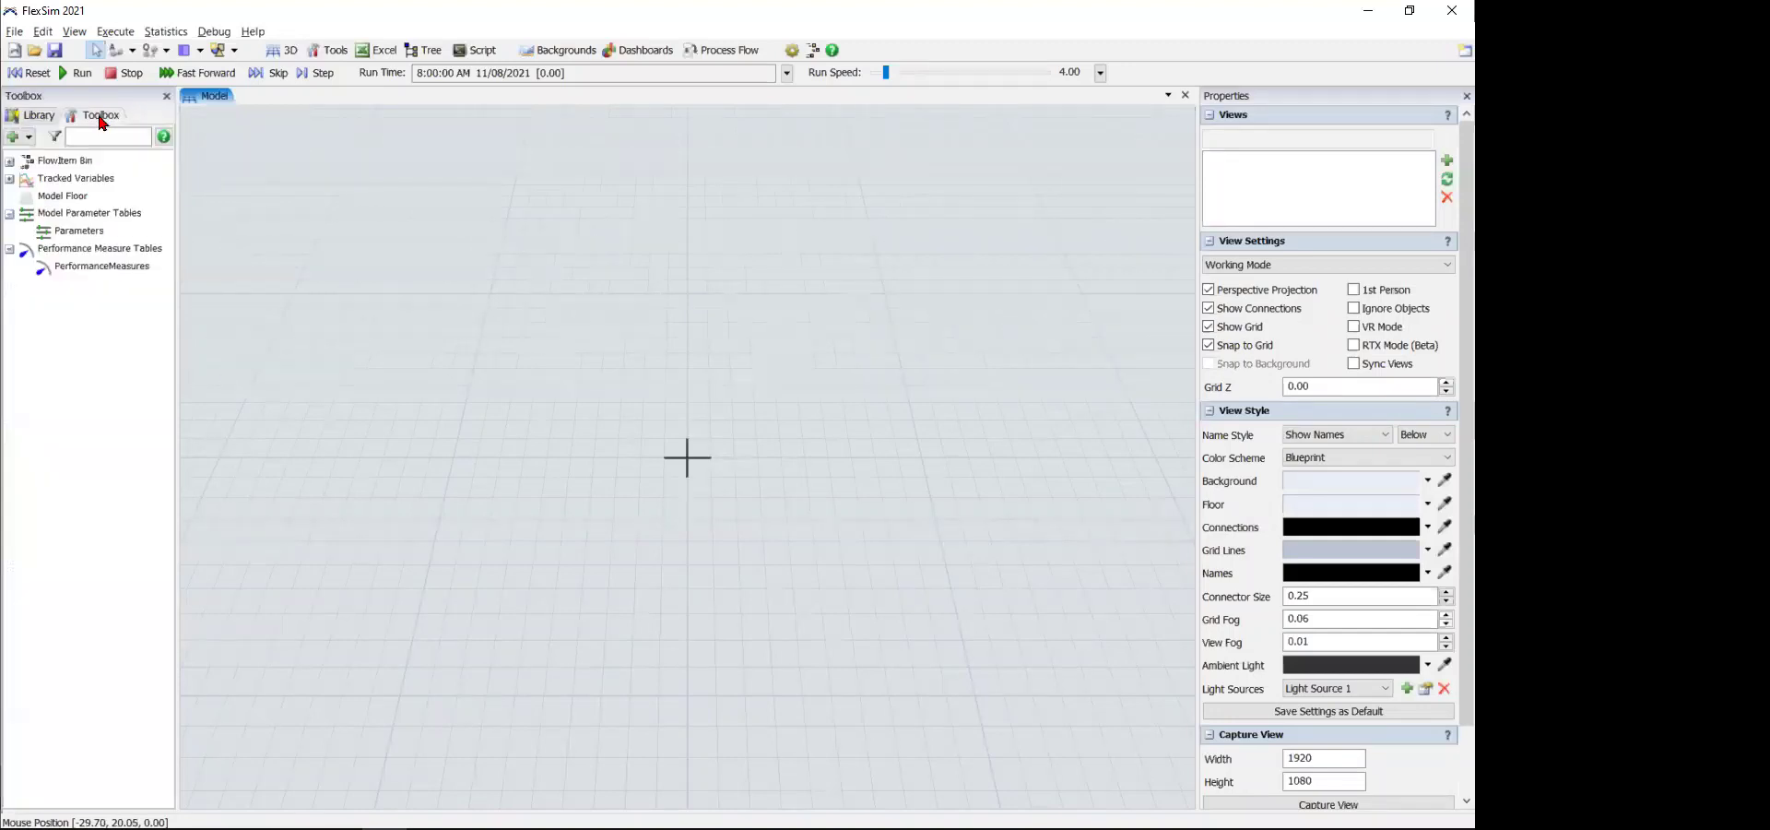
pyautogui.click(33, 136)
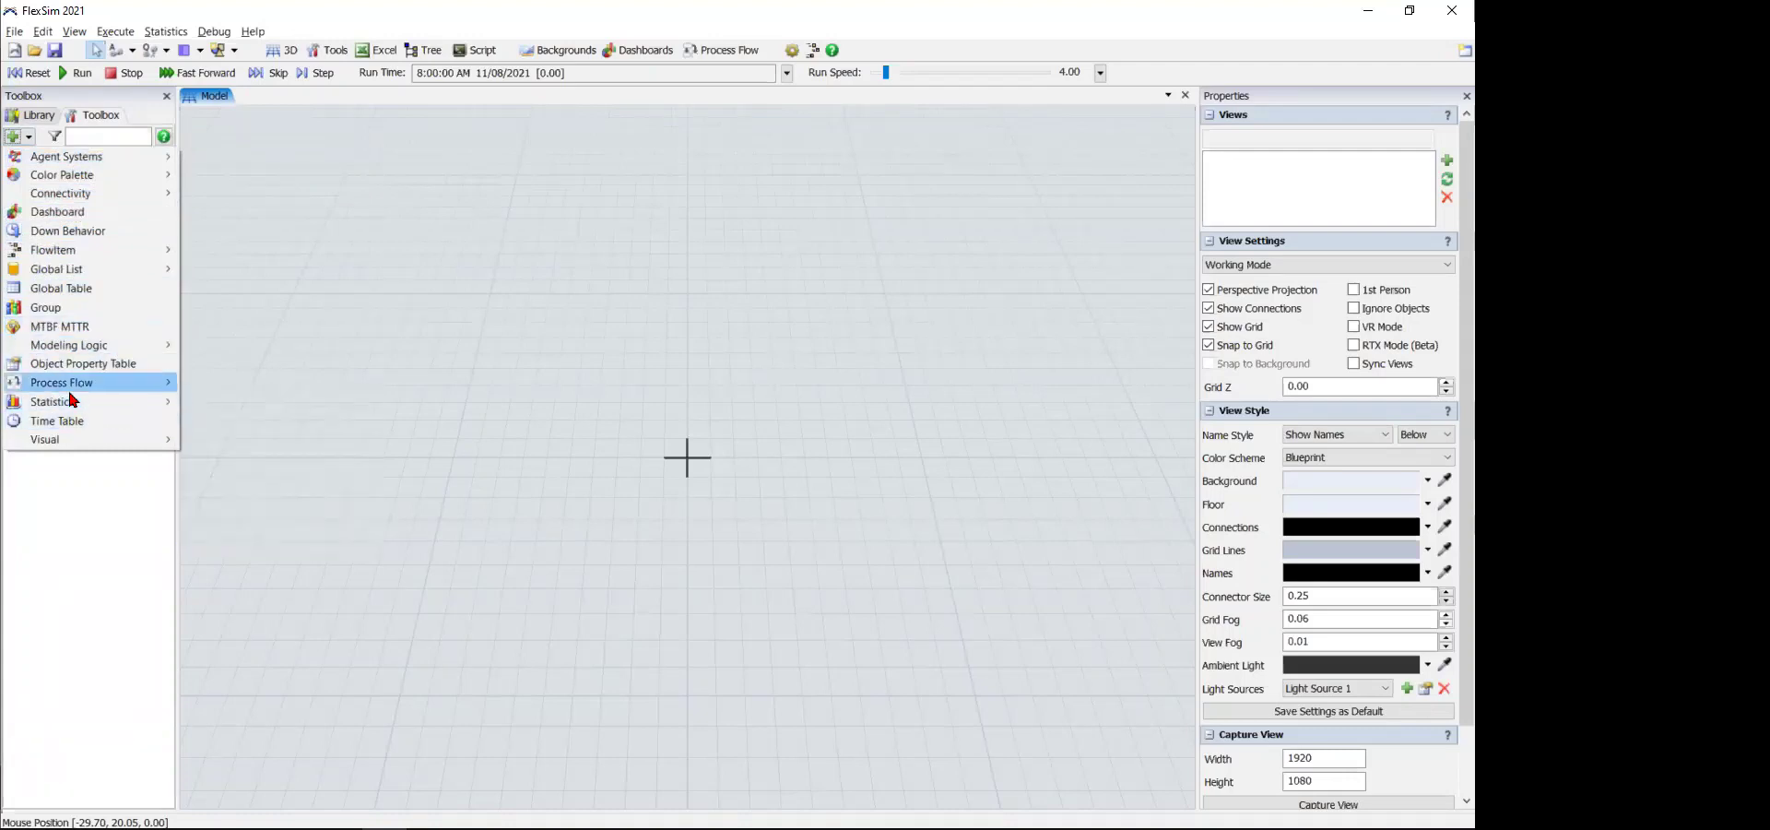
pyautogui.moveTo(82, 390)
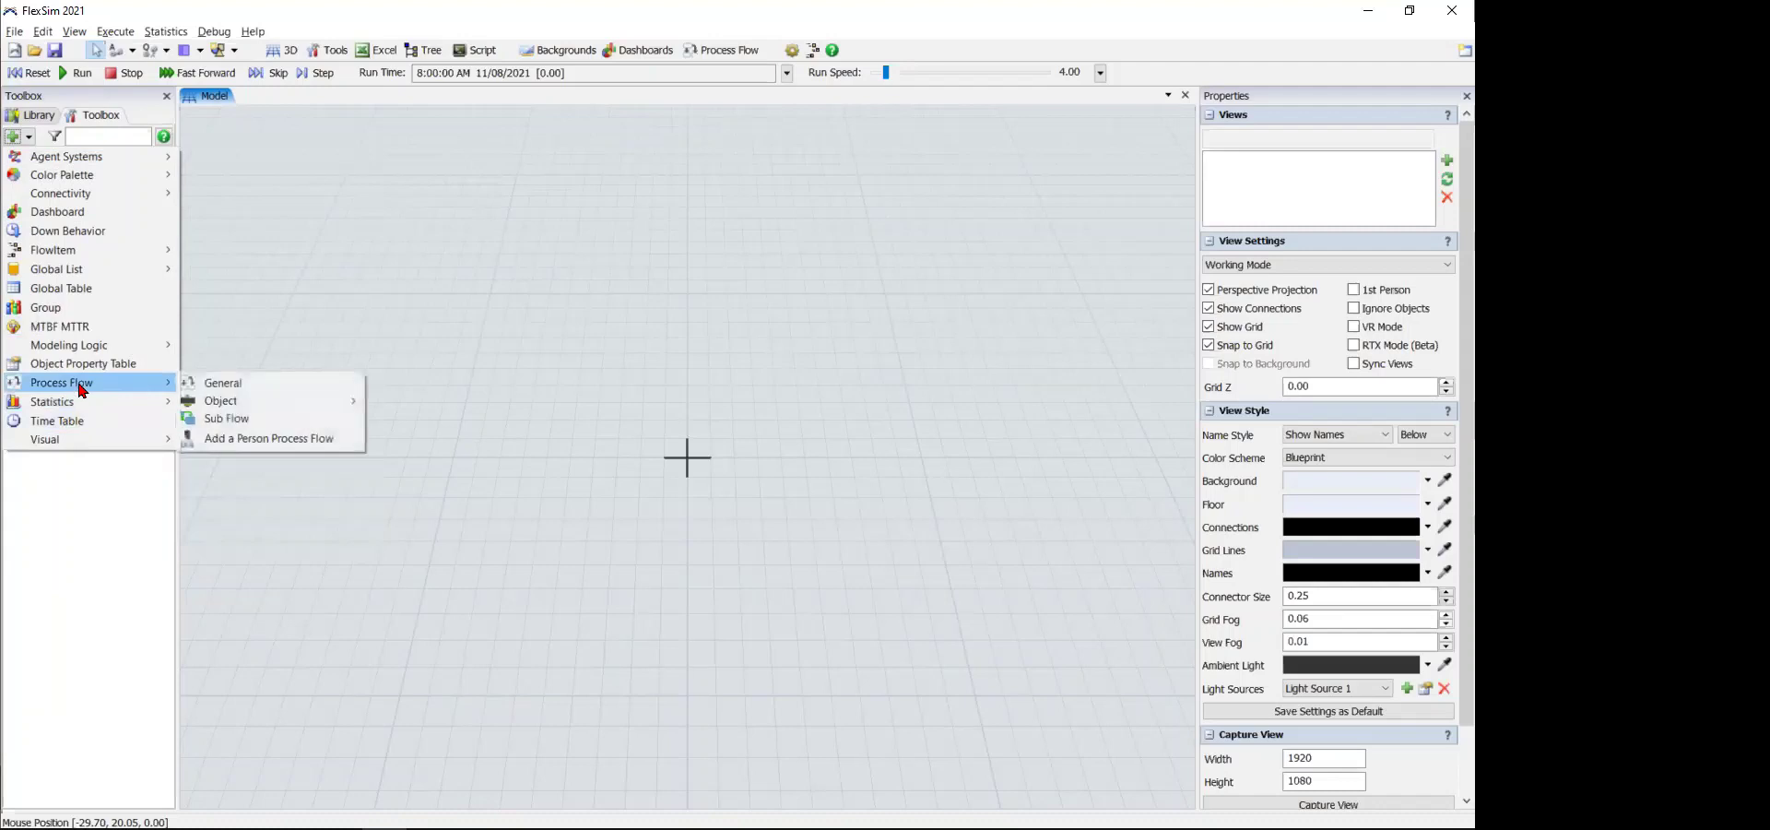
pyautogui.click(30, 138)
pyautogui.click(31, 137)
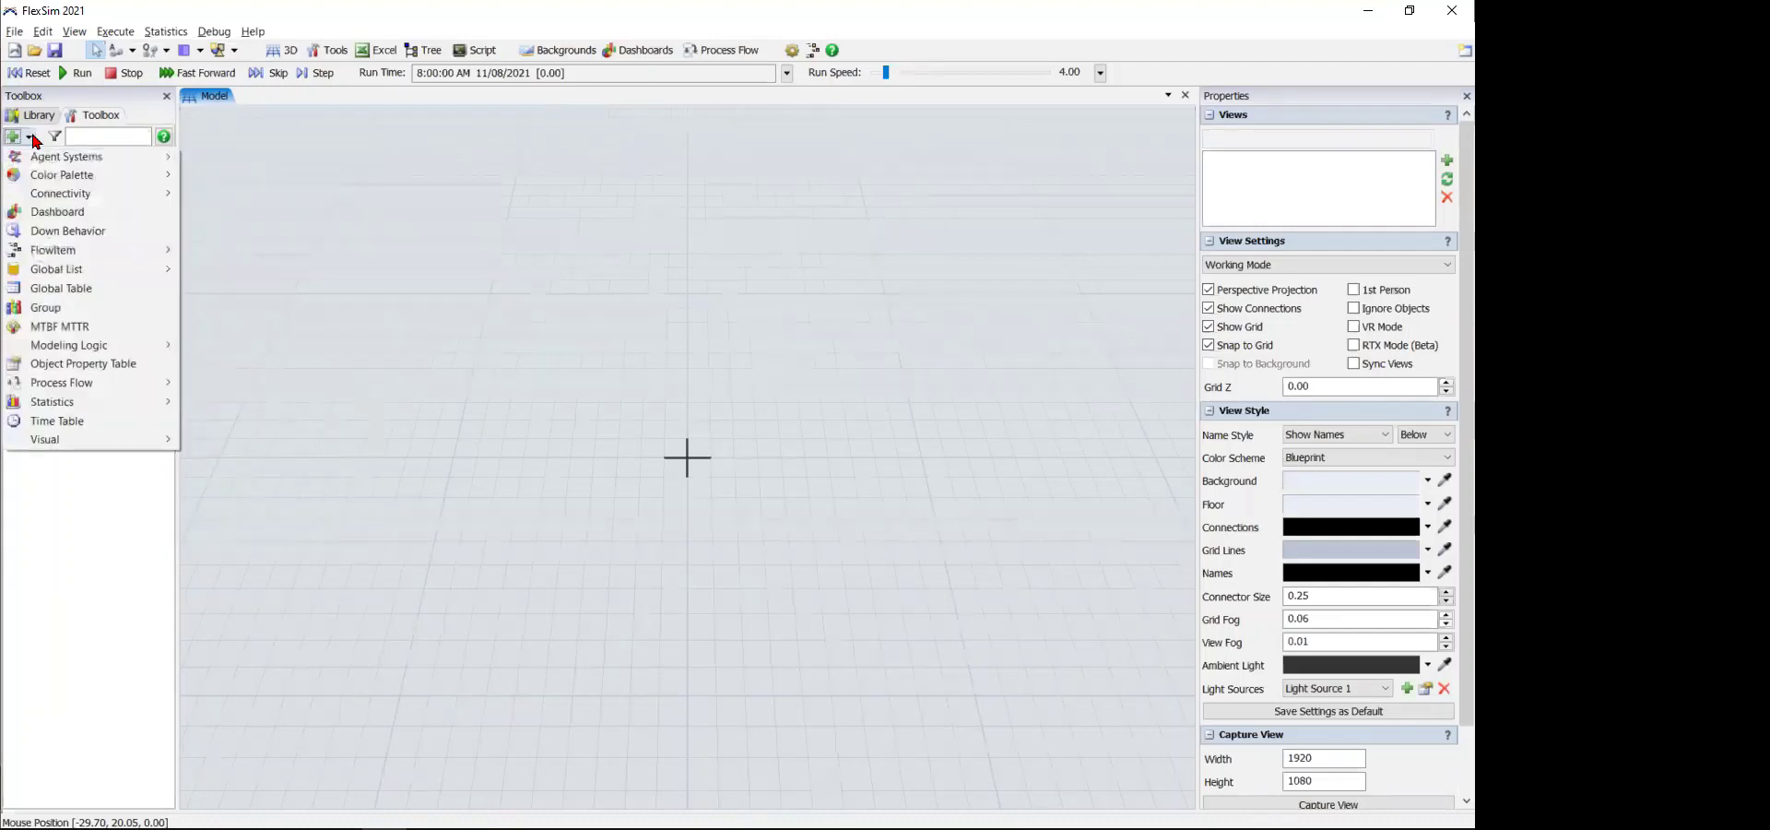
pyautogui.click(234, 179)
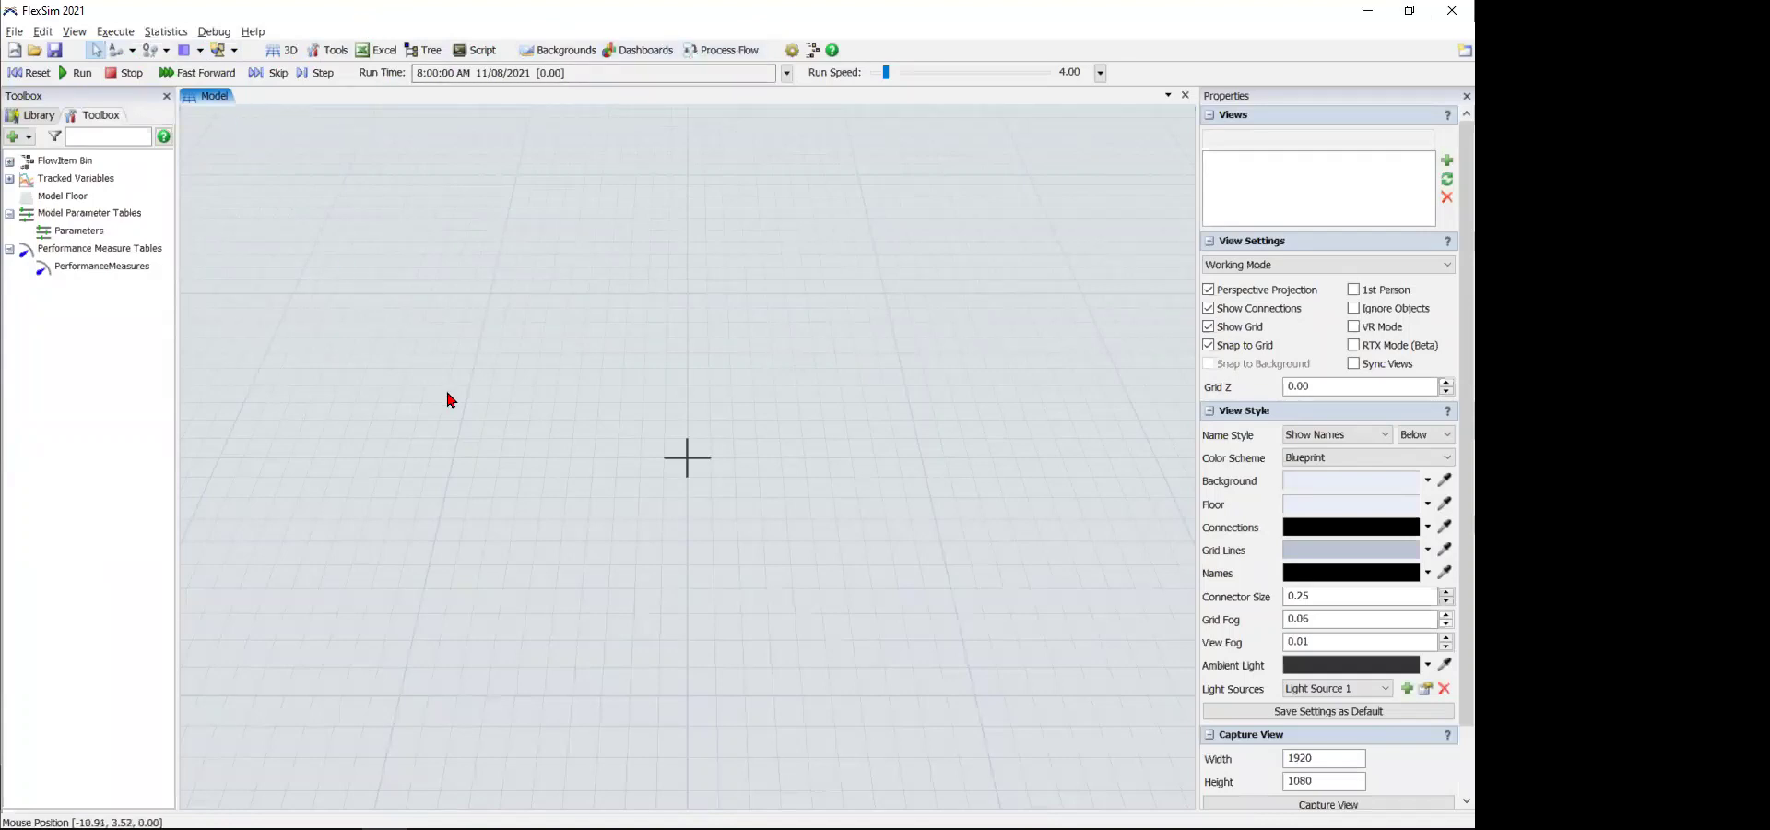
# - Place a Source from the Library in the model and a straight Conveyor just beside it
pyautogui.click(38, 114)
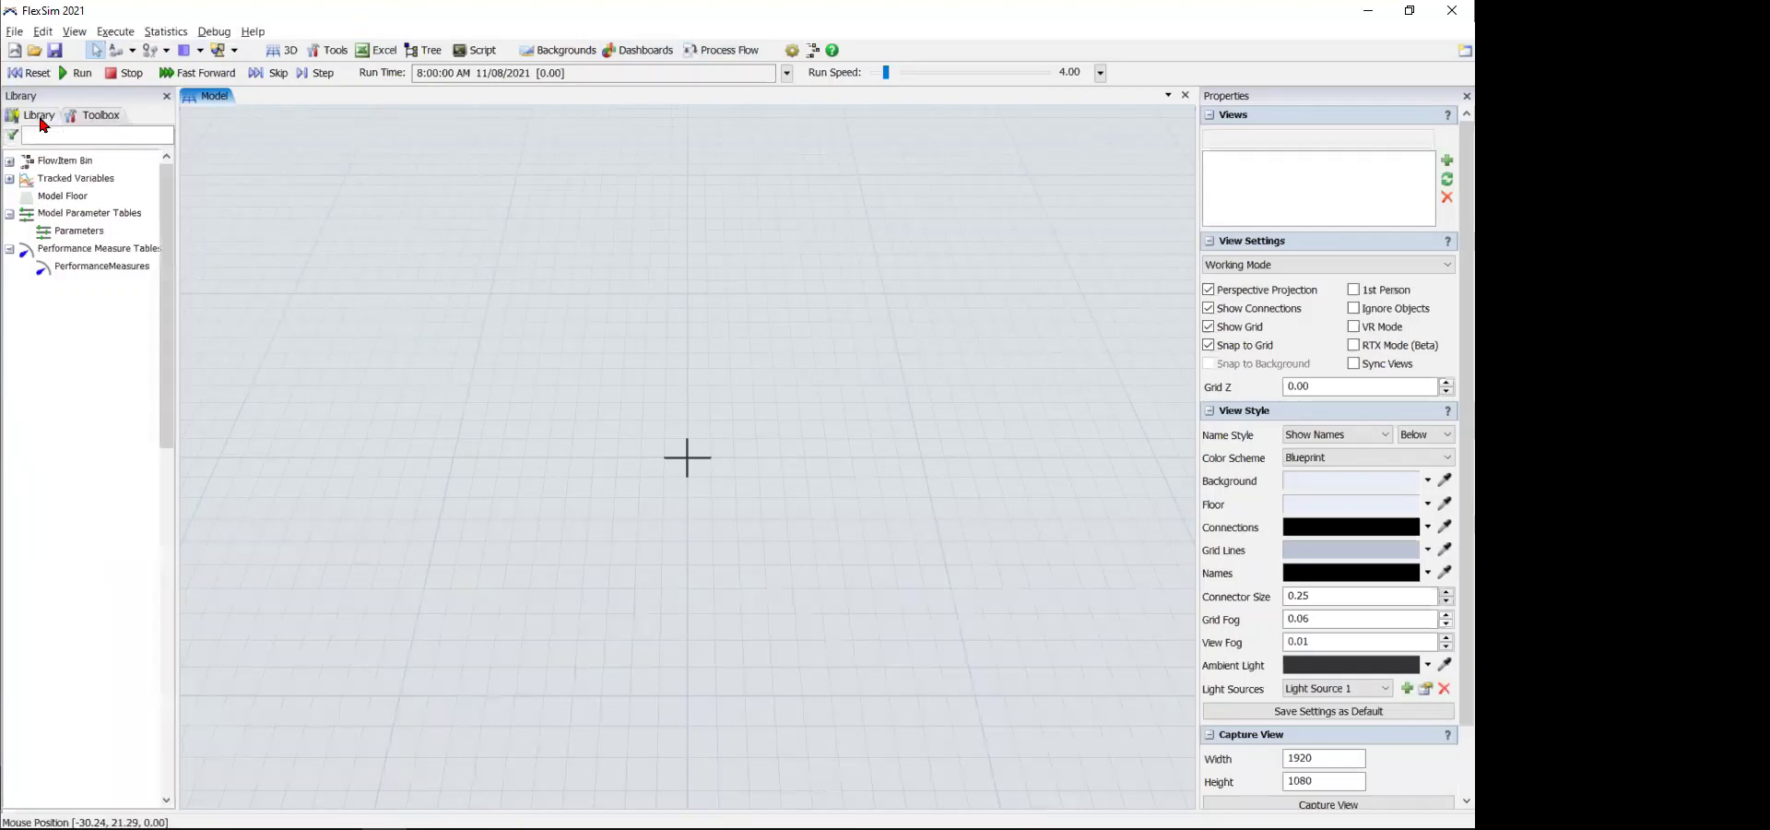
pyautogui.moveTo(55, 172); pyautogui.dragTo(273, 268)
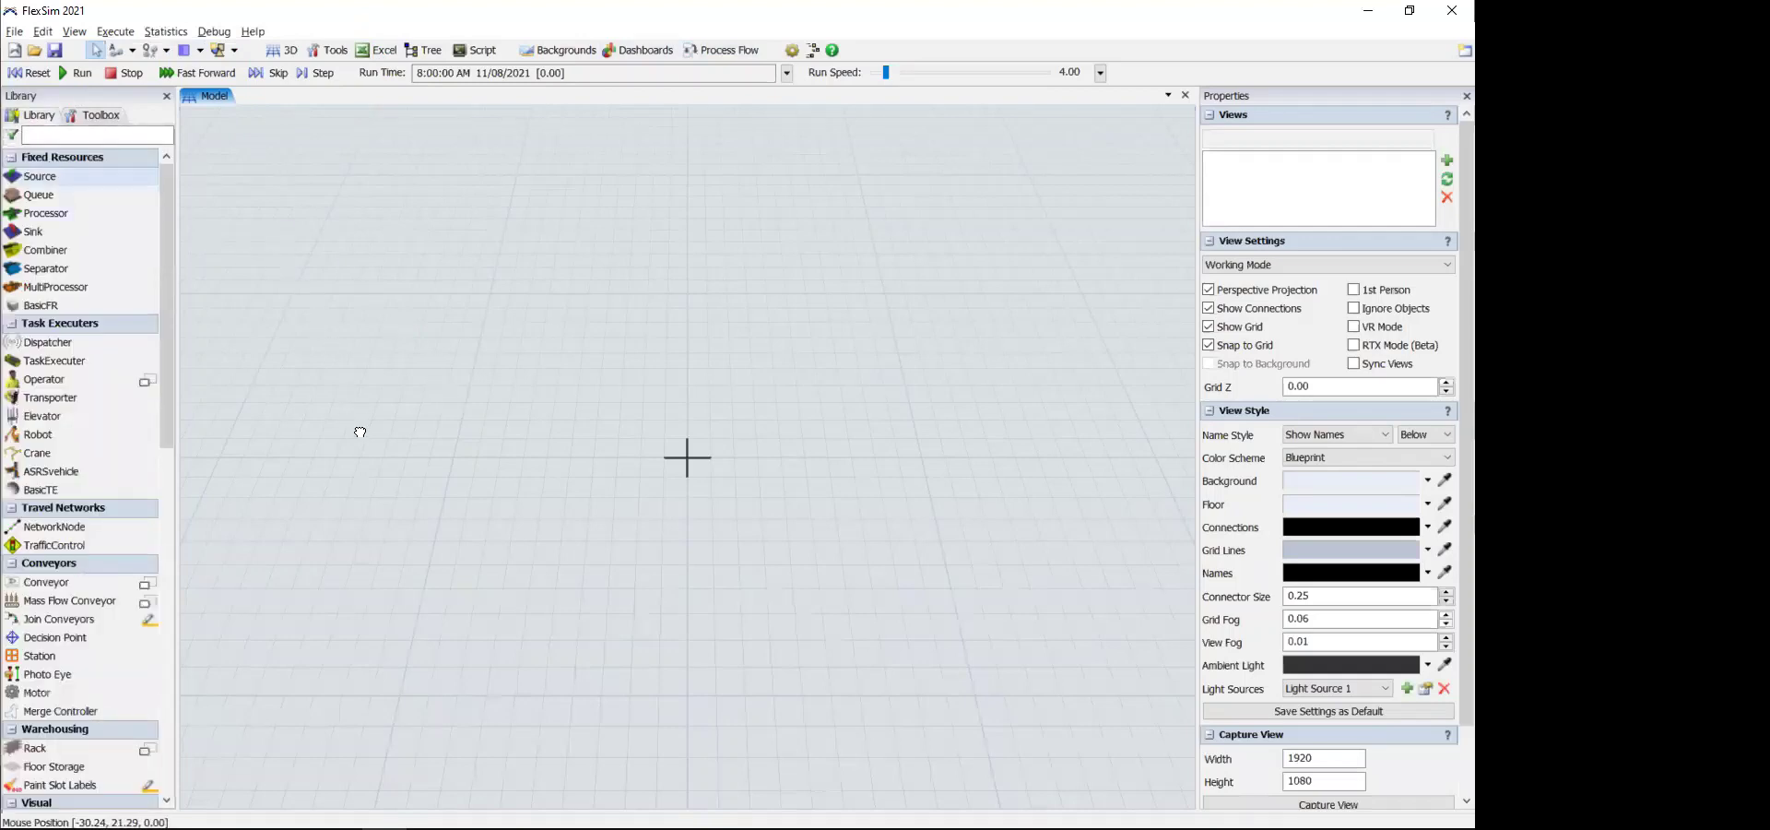
pyautogui.moveTo(359, 431); pyautogui.dragTo(362, 435)
pyautogui.moveTo(89, 581); pyautogui.dragTo(475, 448)
pyautogui.click(508, 500)
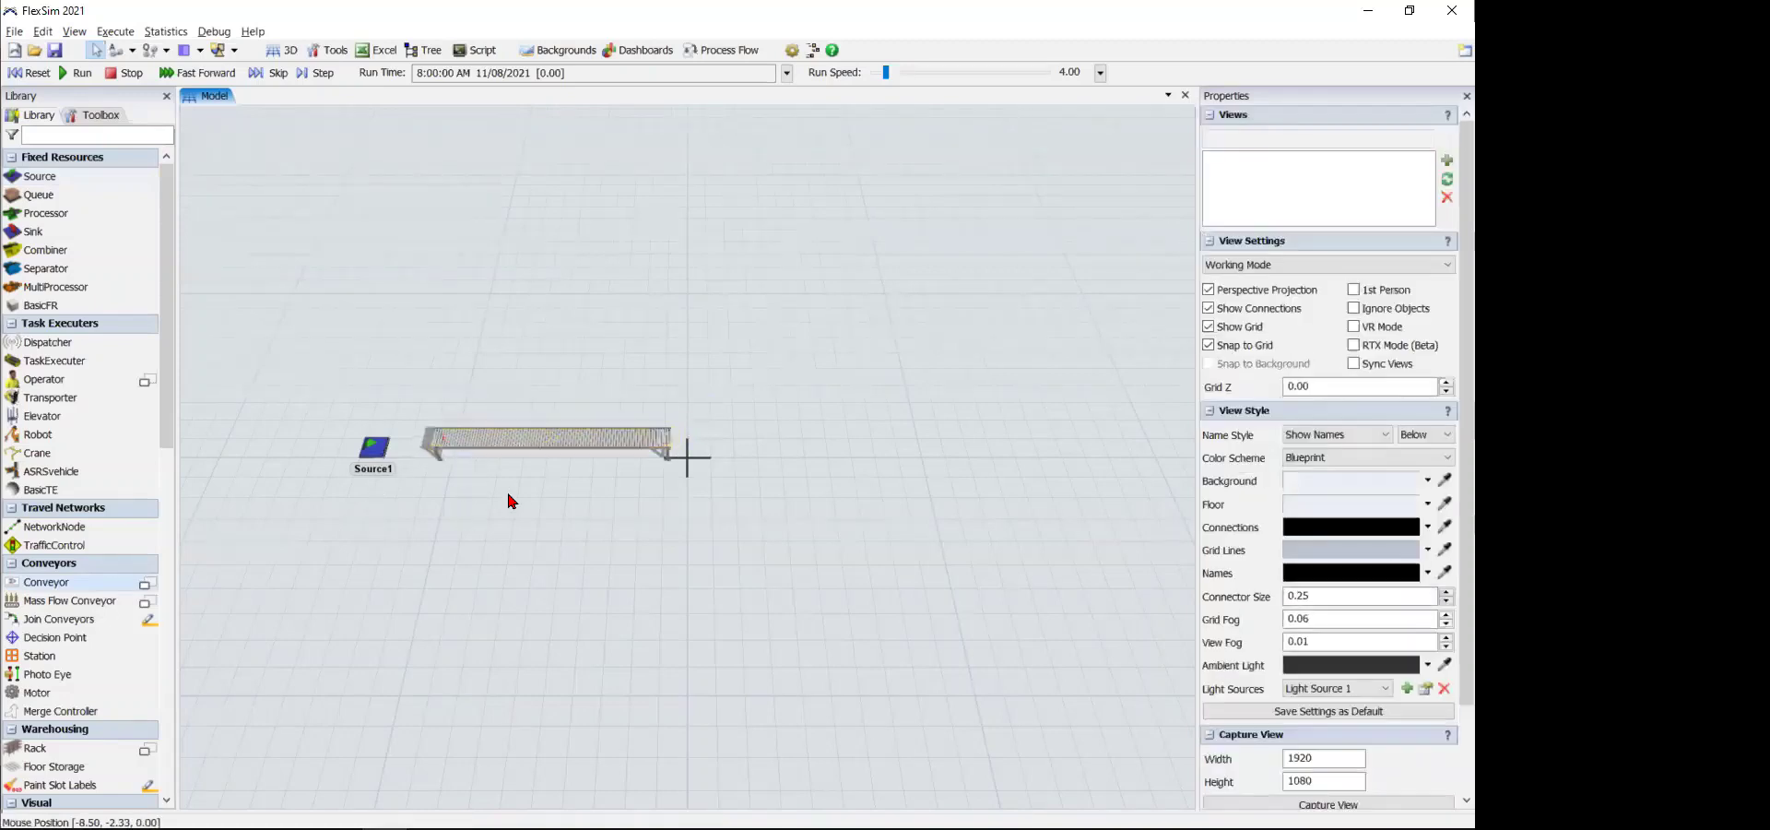
# - Inspect the source and the conveyor in the model from a closer, tilted viewpoint
pyautogui.scroll(4, 506, 494)
pyautogui.moveTo(555, 474); pyautogui.dragTo(569, 597, button='right')
pyautogui.scroll(2, 498, 582)
pyautogui.scroll(-5, 498, 580)
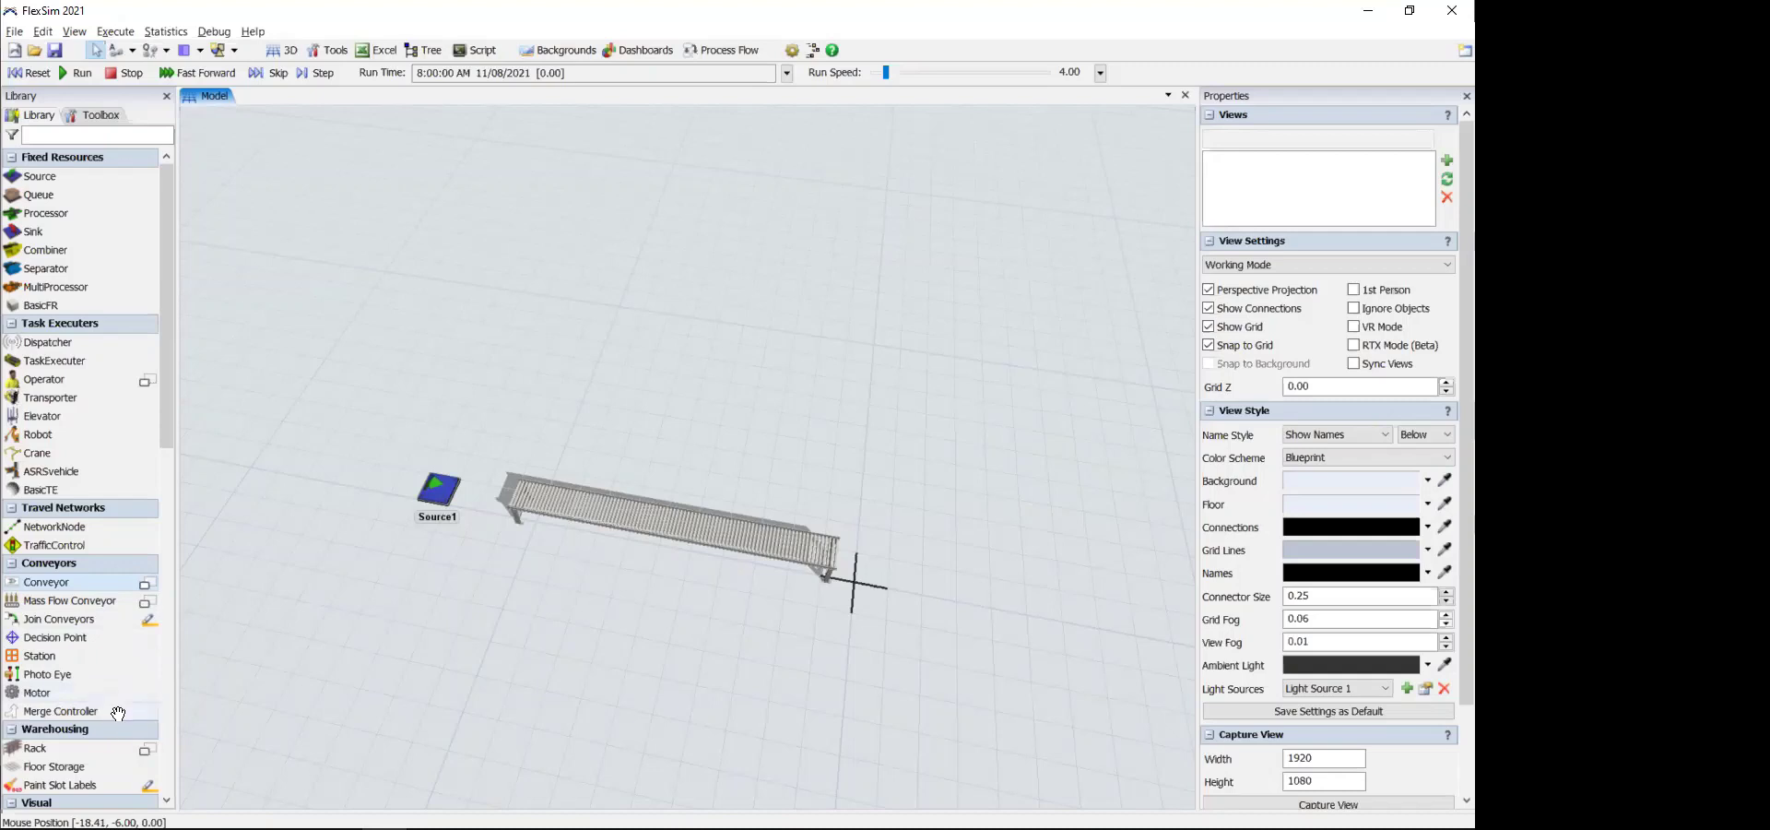
pyautogui.moveTo(571, 682); pyautogui.dragTo(560, 679)
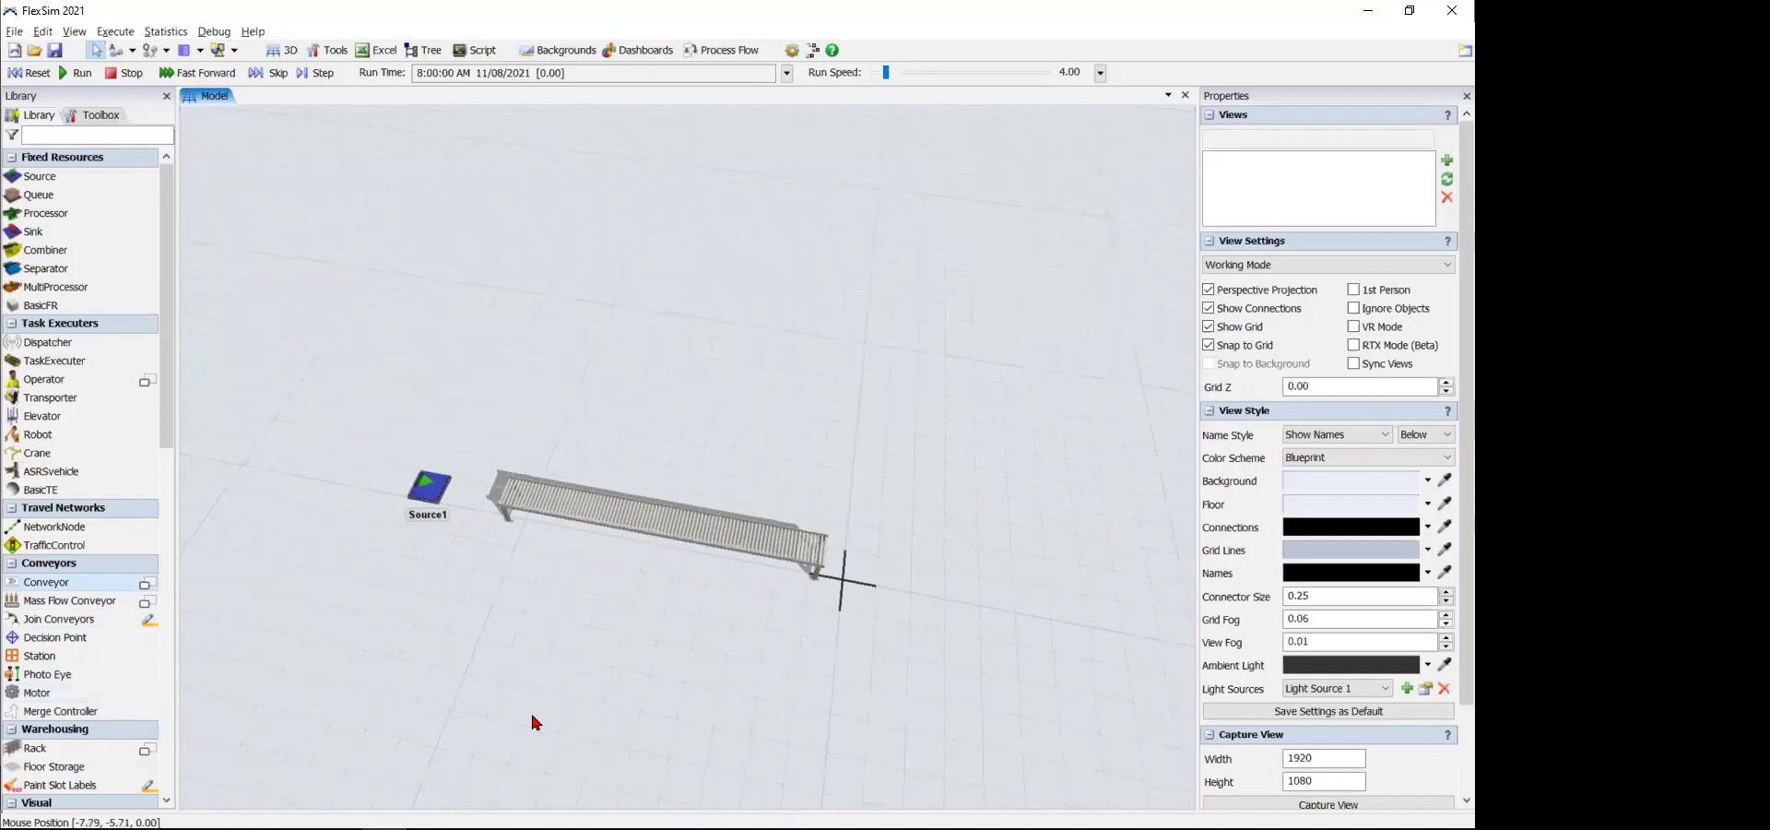
pyautogui.moveTo(532, 605); pyautogui.dragTo(401, 518)
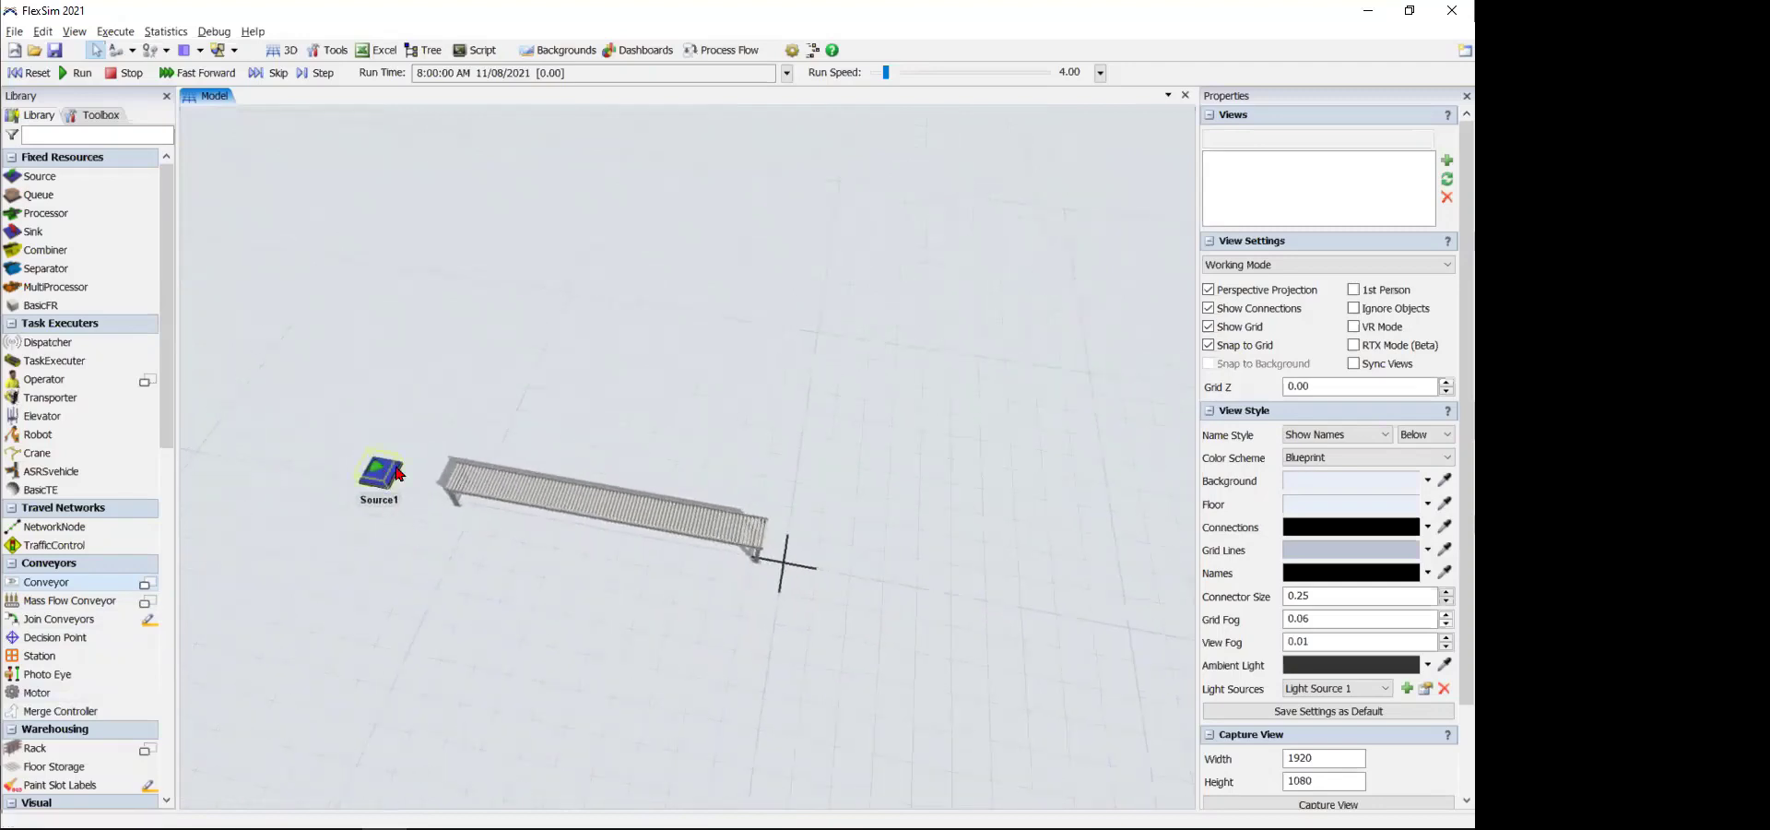
pyautogui.scroll(2, 435, 411)
pyautogui.moveTo(446, 415); pyautogui.dragTo(455, 400)
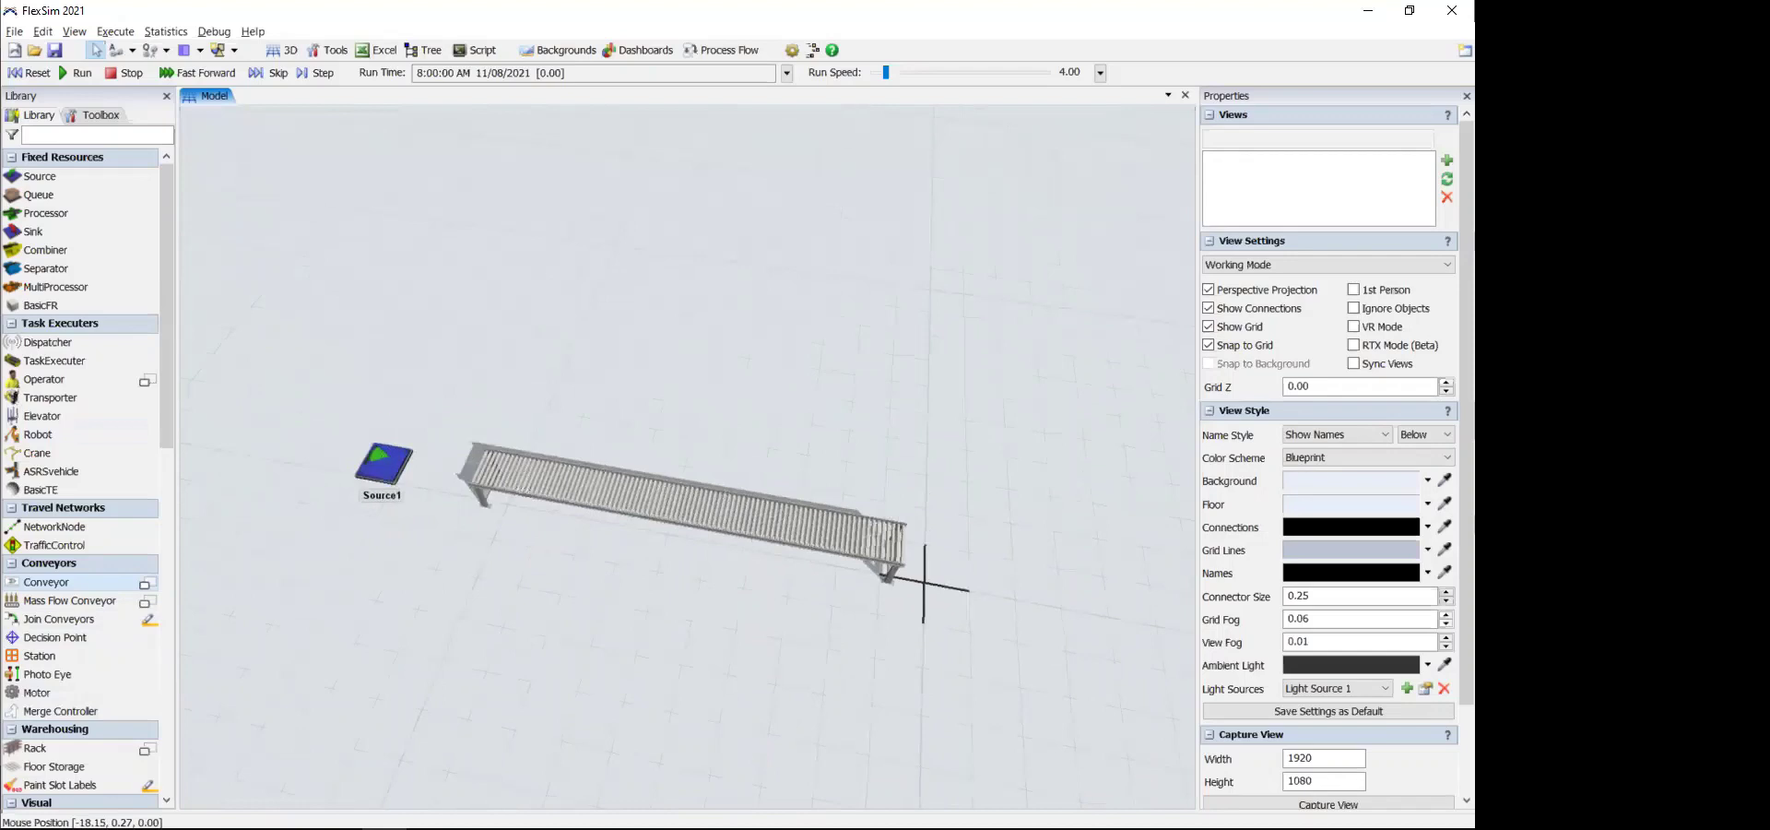
# - Connect the source to the start of the conveyor with Connect Objects
pyautogui.click(134, 53)
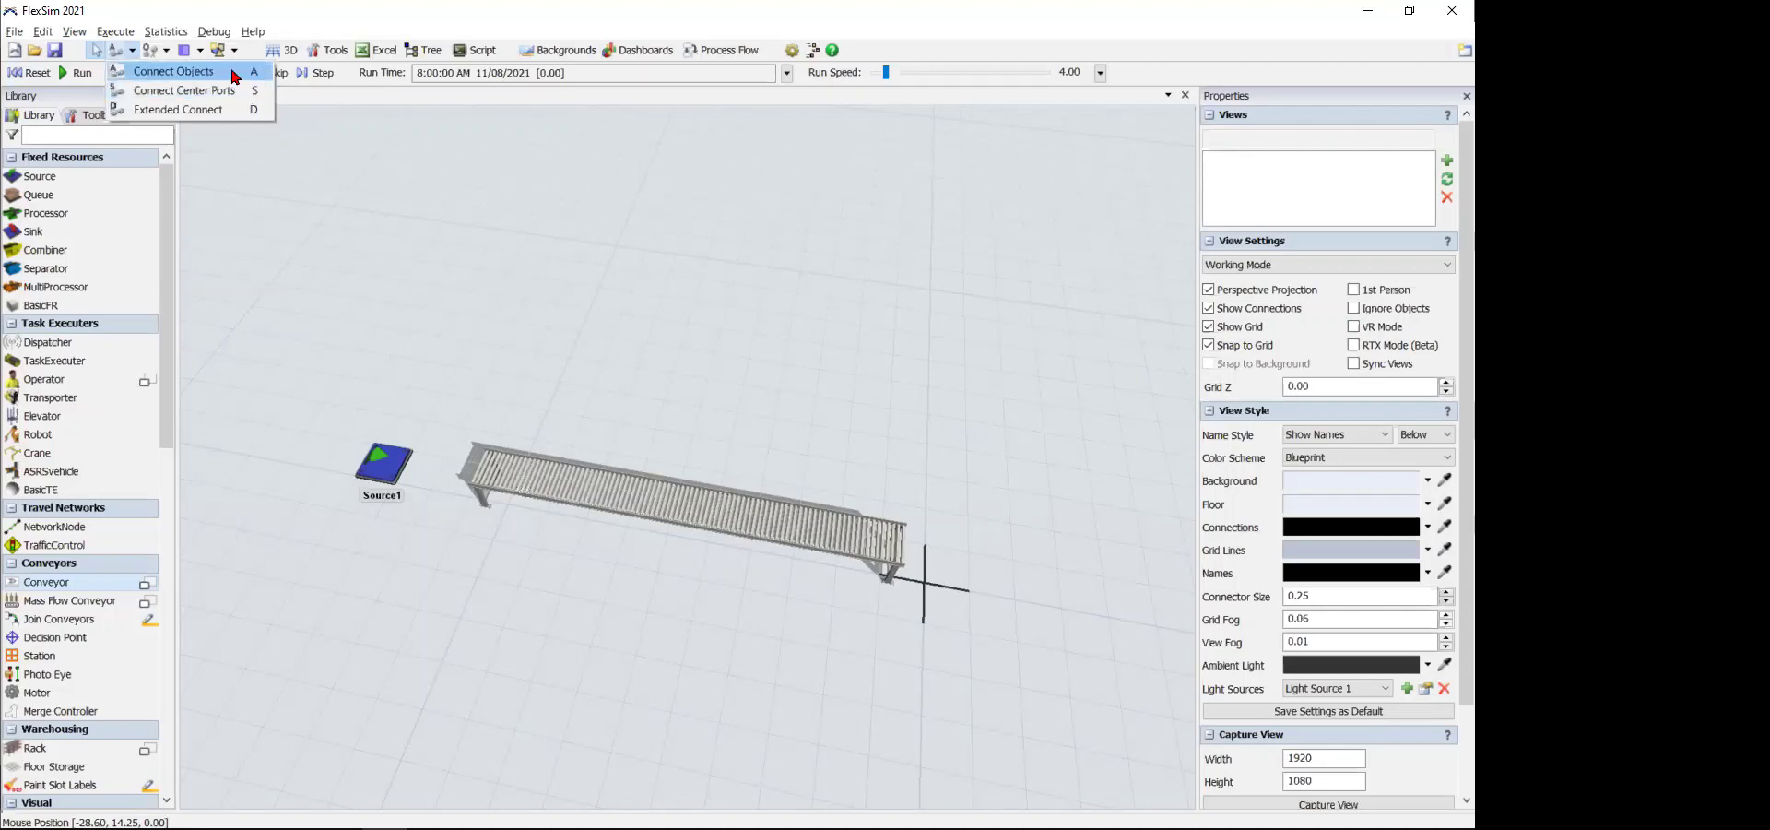
pyautogui.click(235, 78)
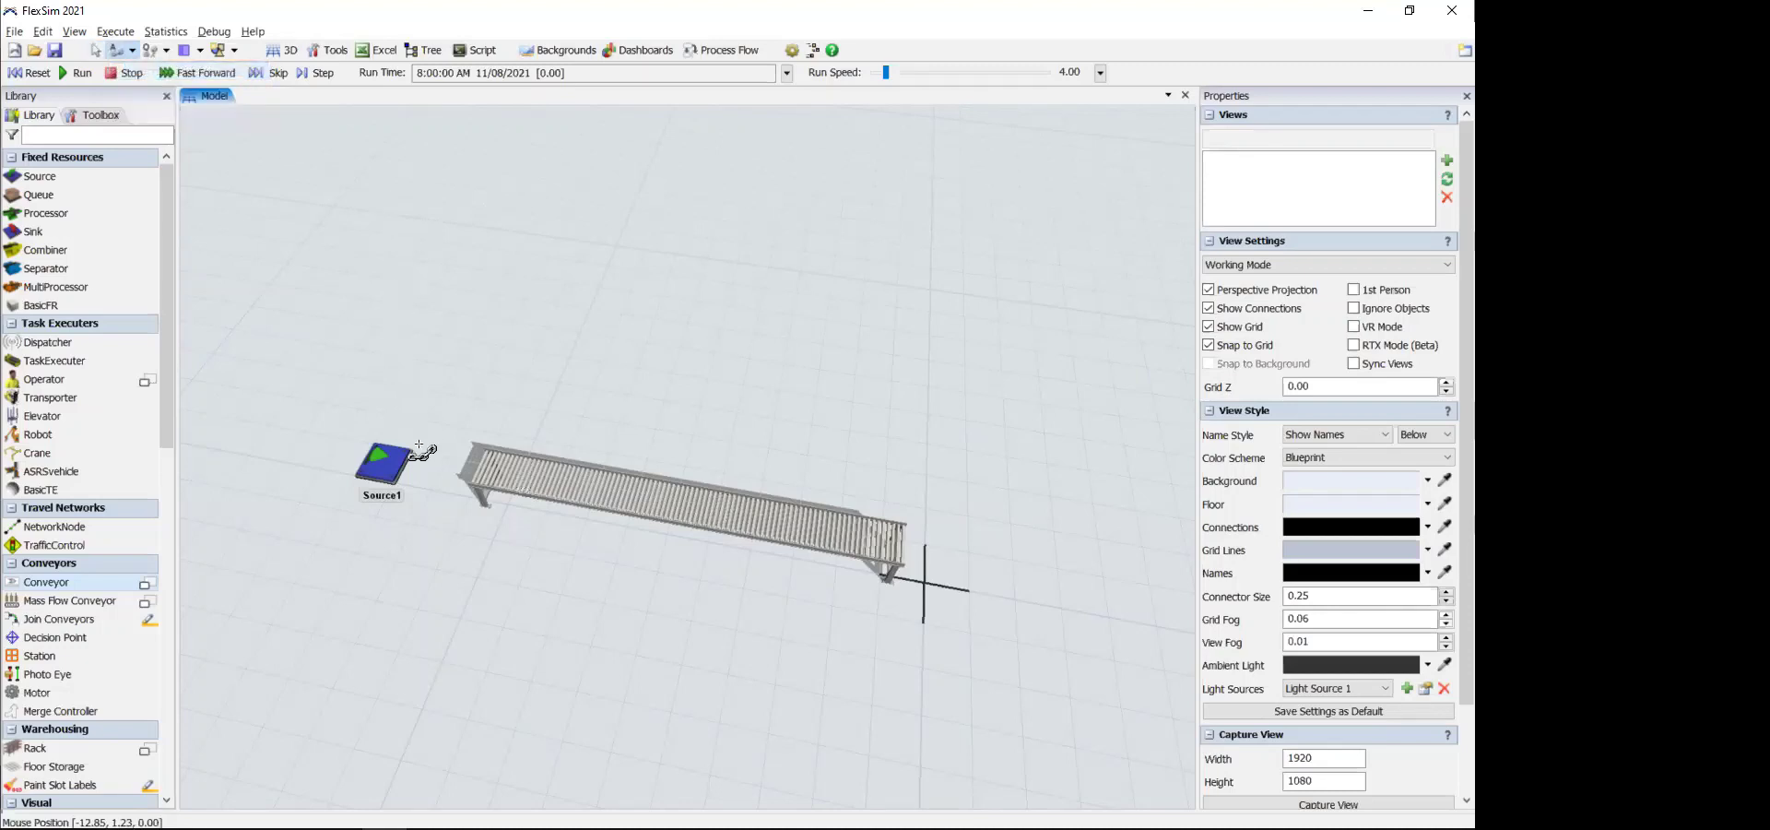
pyautogui.click(371, 470)
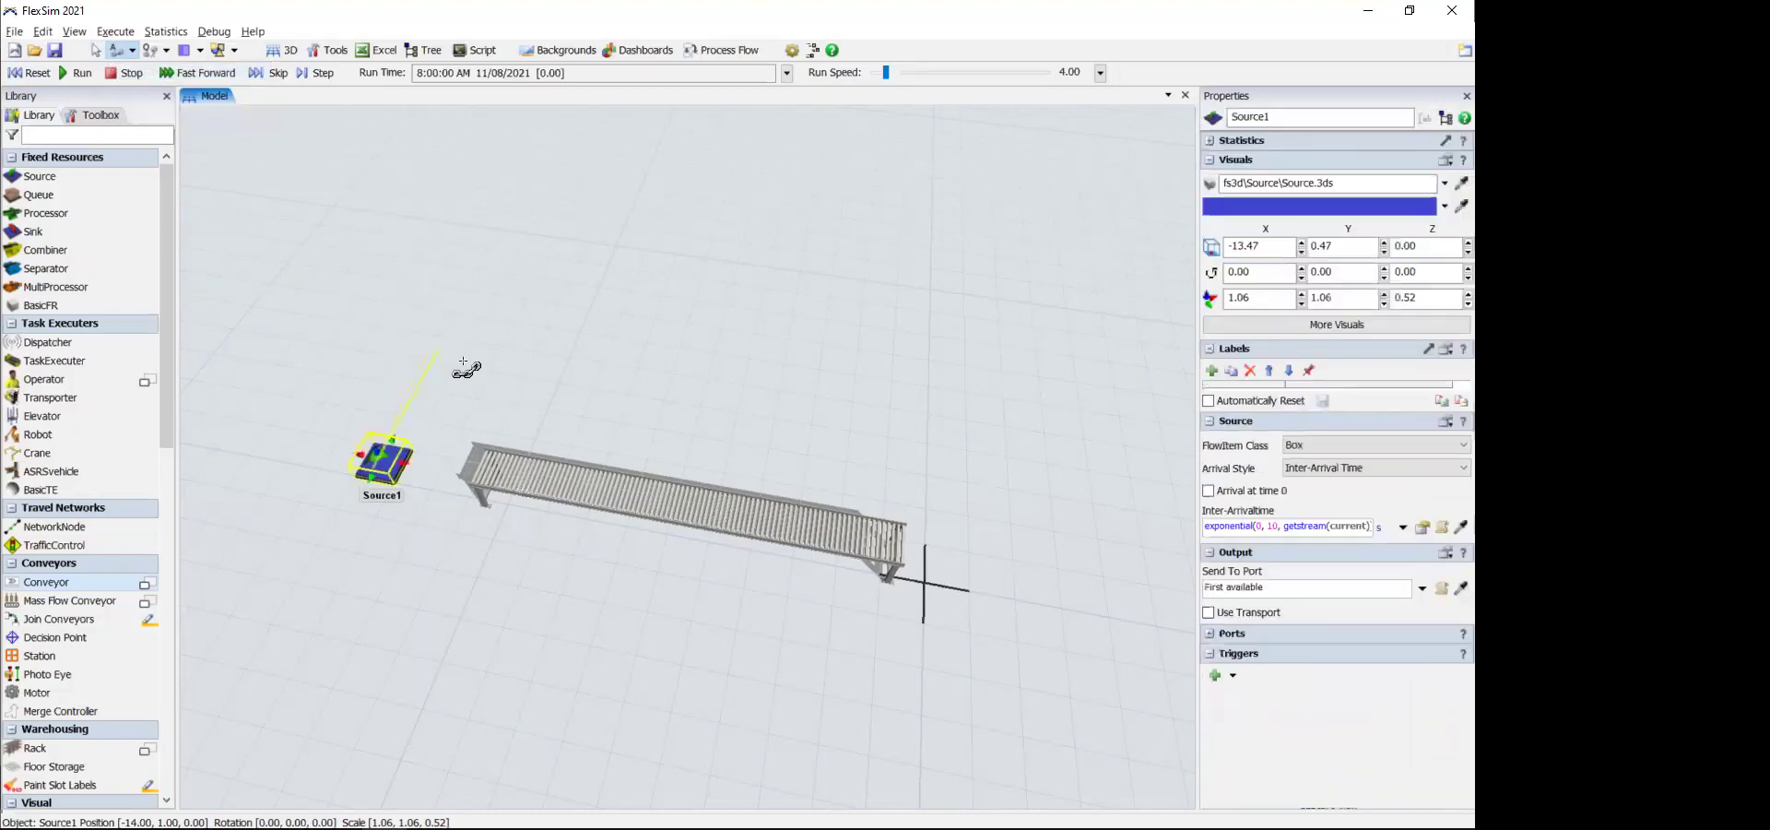
pyautogui.click(508, 476)
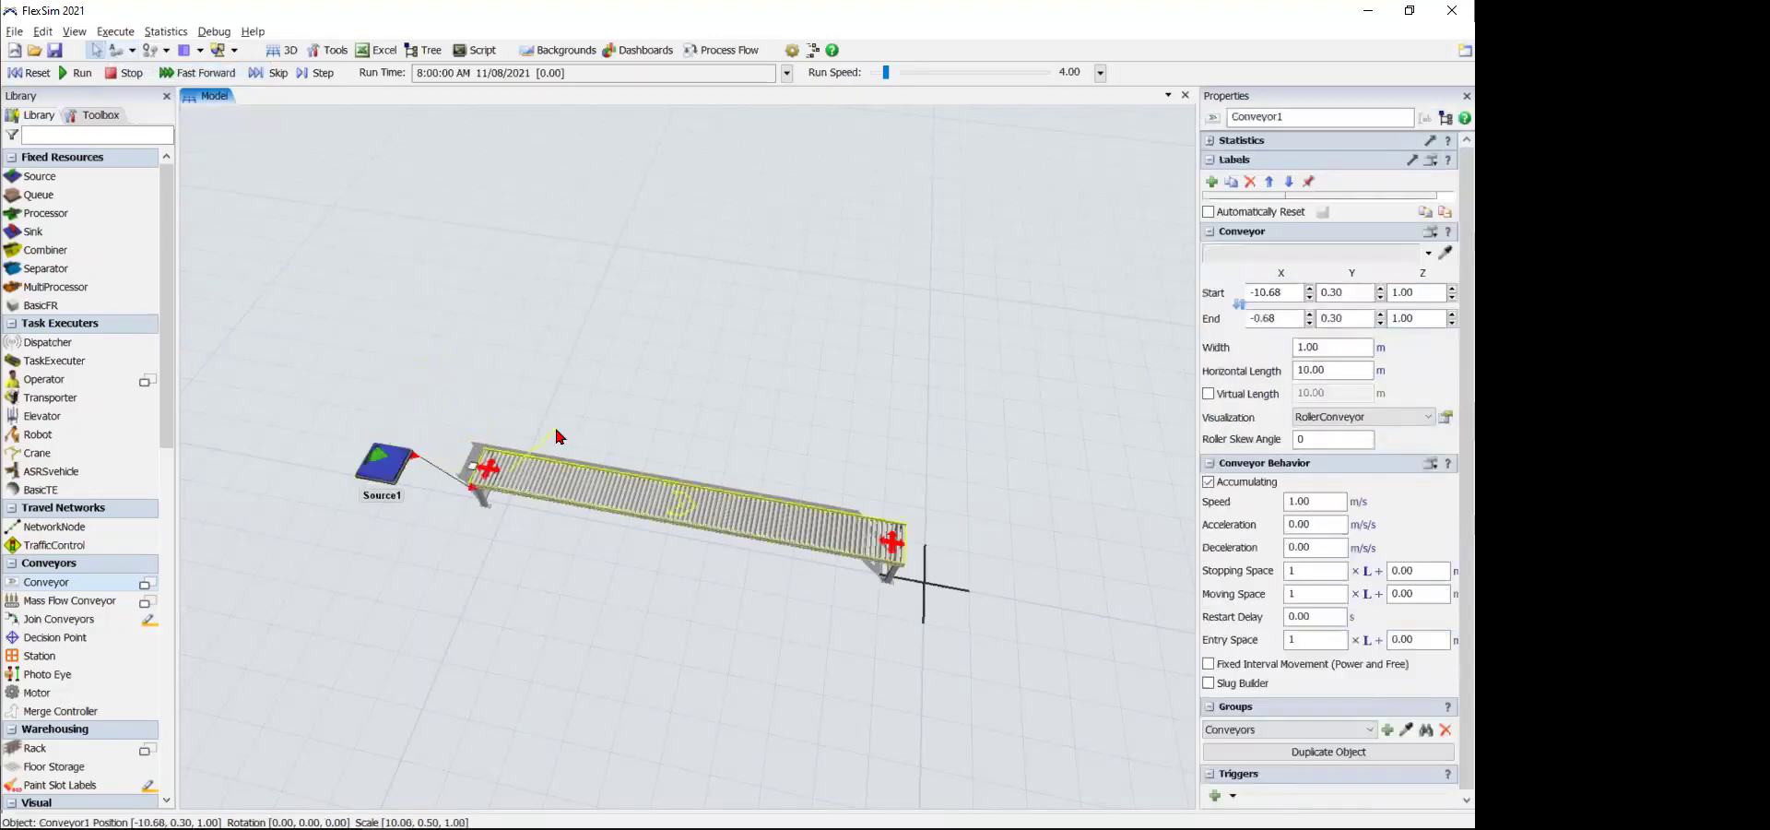
pyautogui.click(572, 420)
# - Run the simulation from the start, examine how boxes travel along the conveyor to its end, and reset the model
pyautogui.click(30, 73)
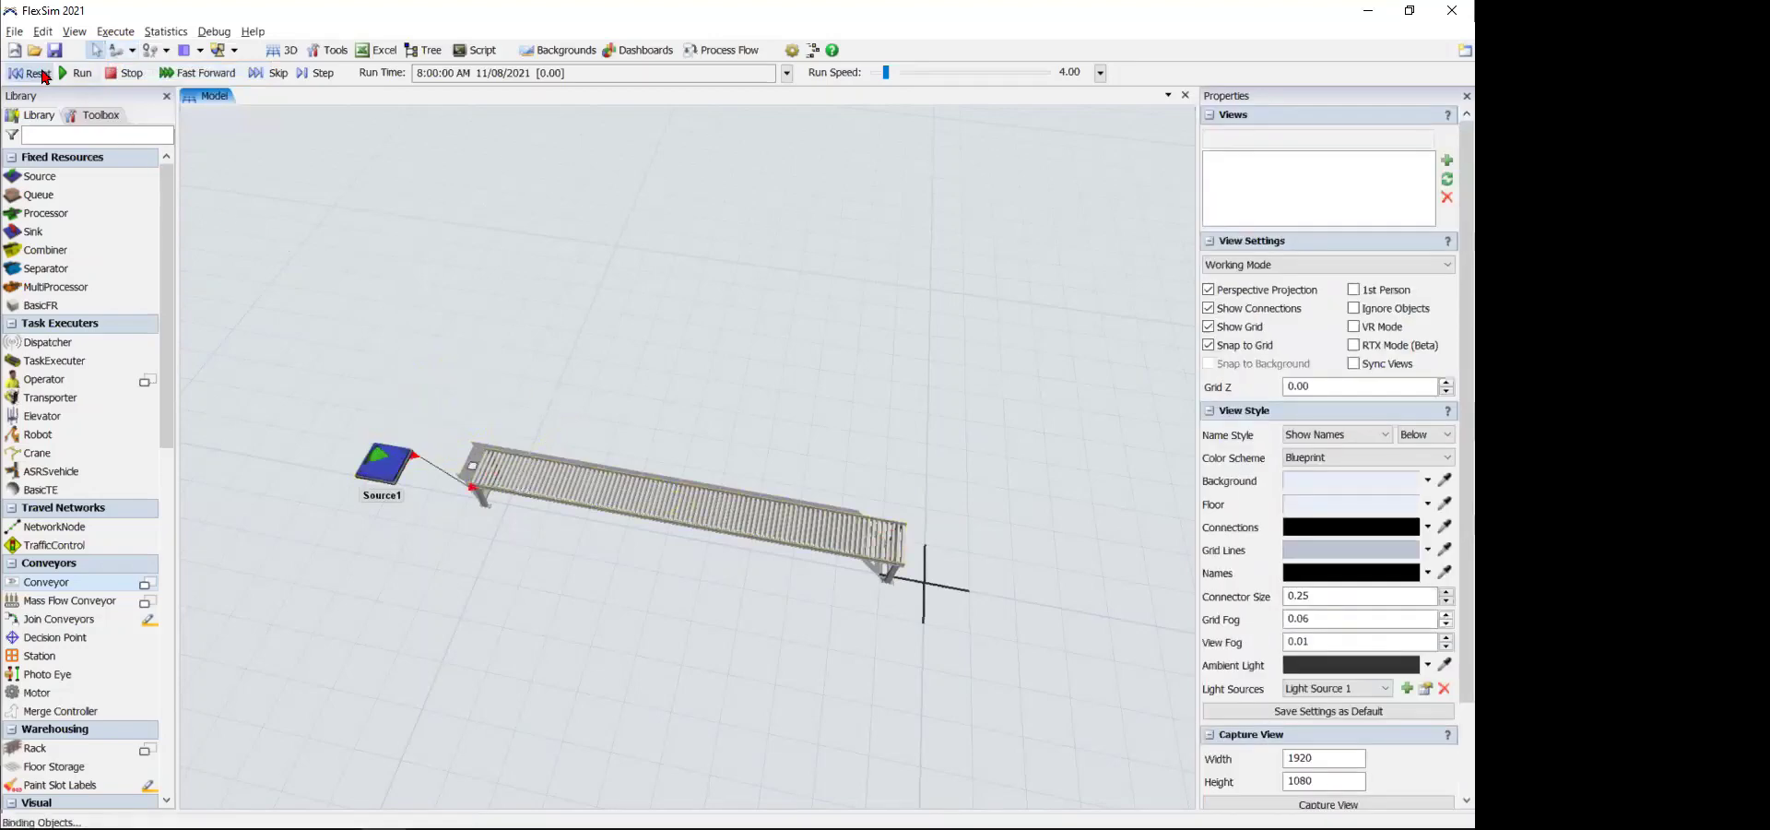
pyautogui.click(80, 74)
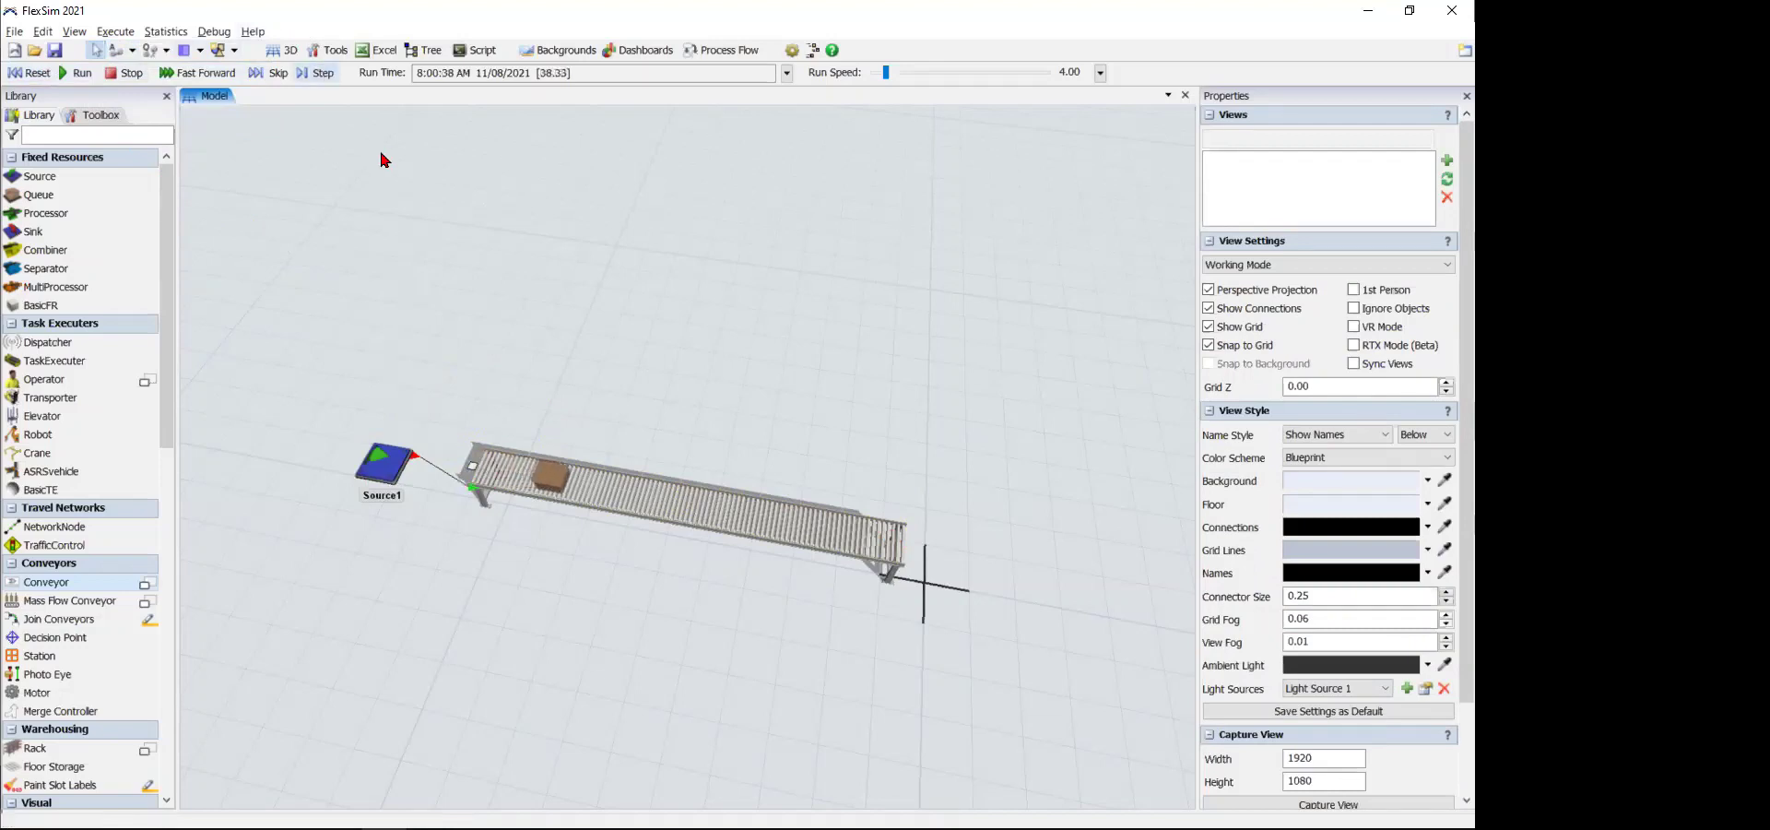
pyautogui.moveTo(682, 609); pyautogui.dragTo(650, 583)
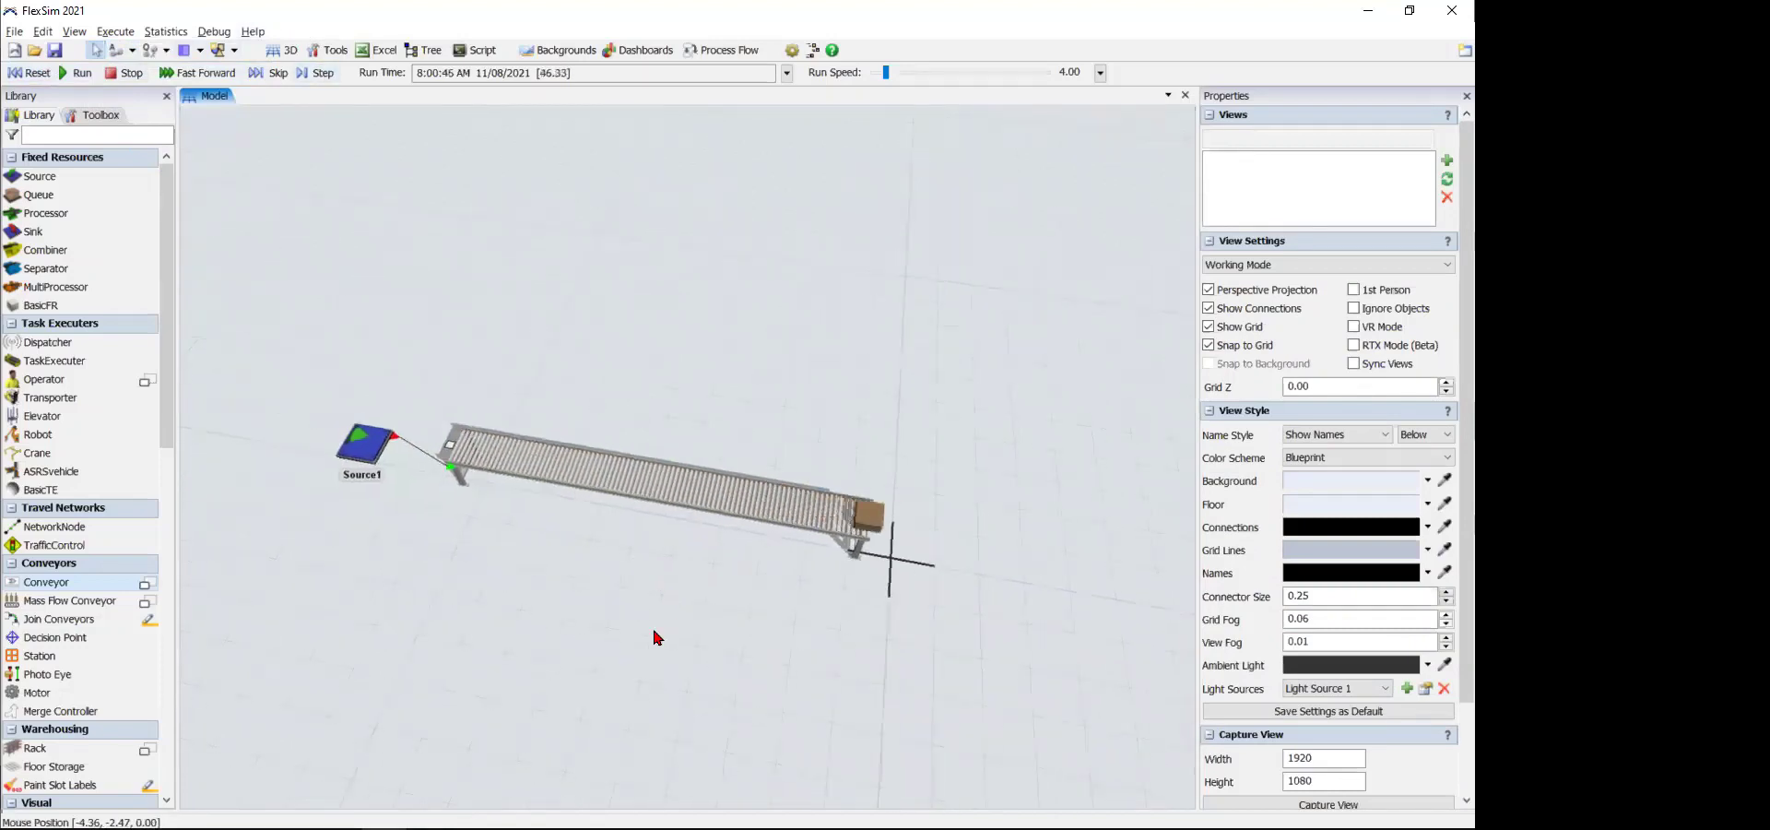
pyautogui.moveTo(643, 640); pyautogui.dragTo(672, 620, button='right')
pyautogui.scroll(-2, 814, 509)
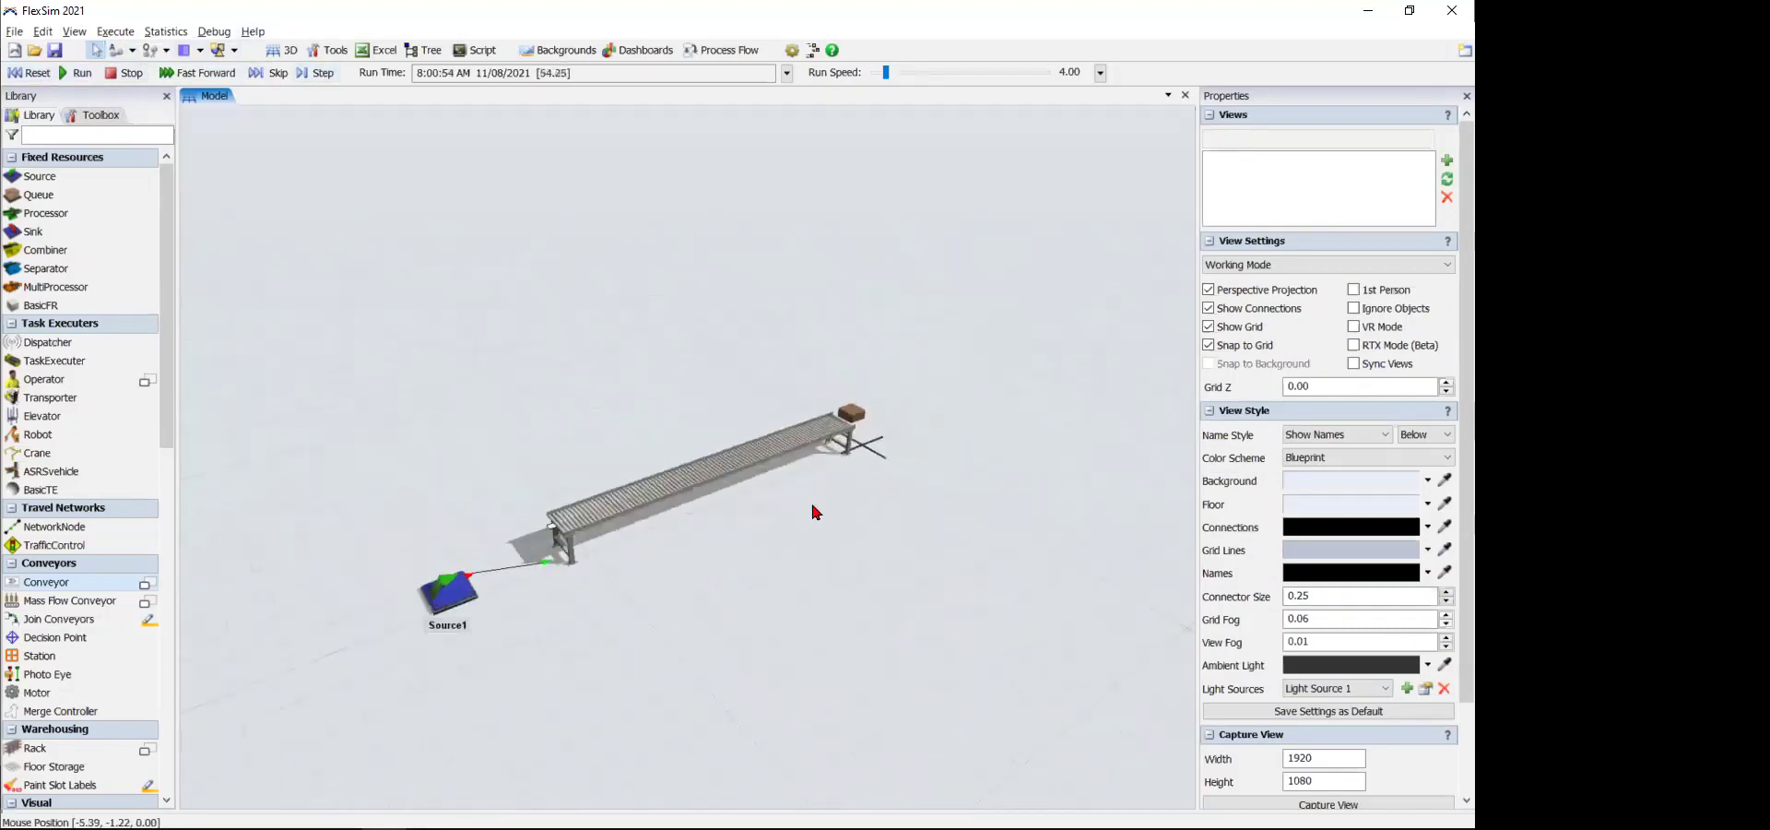
pyautogui.moveTo(814, 509); pyautogui.dragTo(815, 528)
pyautogui.moveTo(815, 527); pyautogui.dragTo(821, 539, button='right')
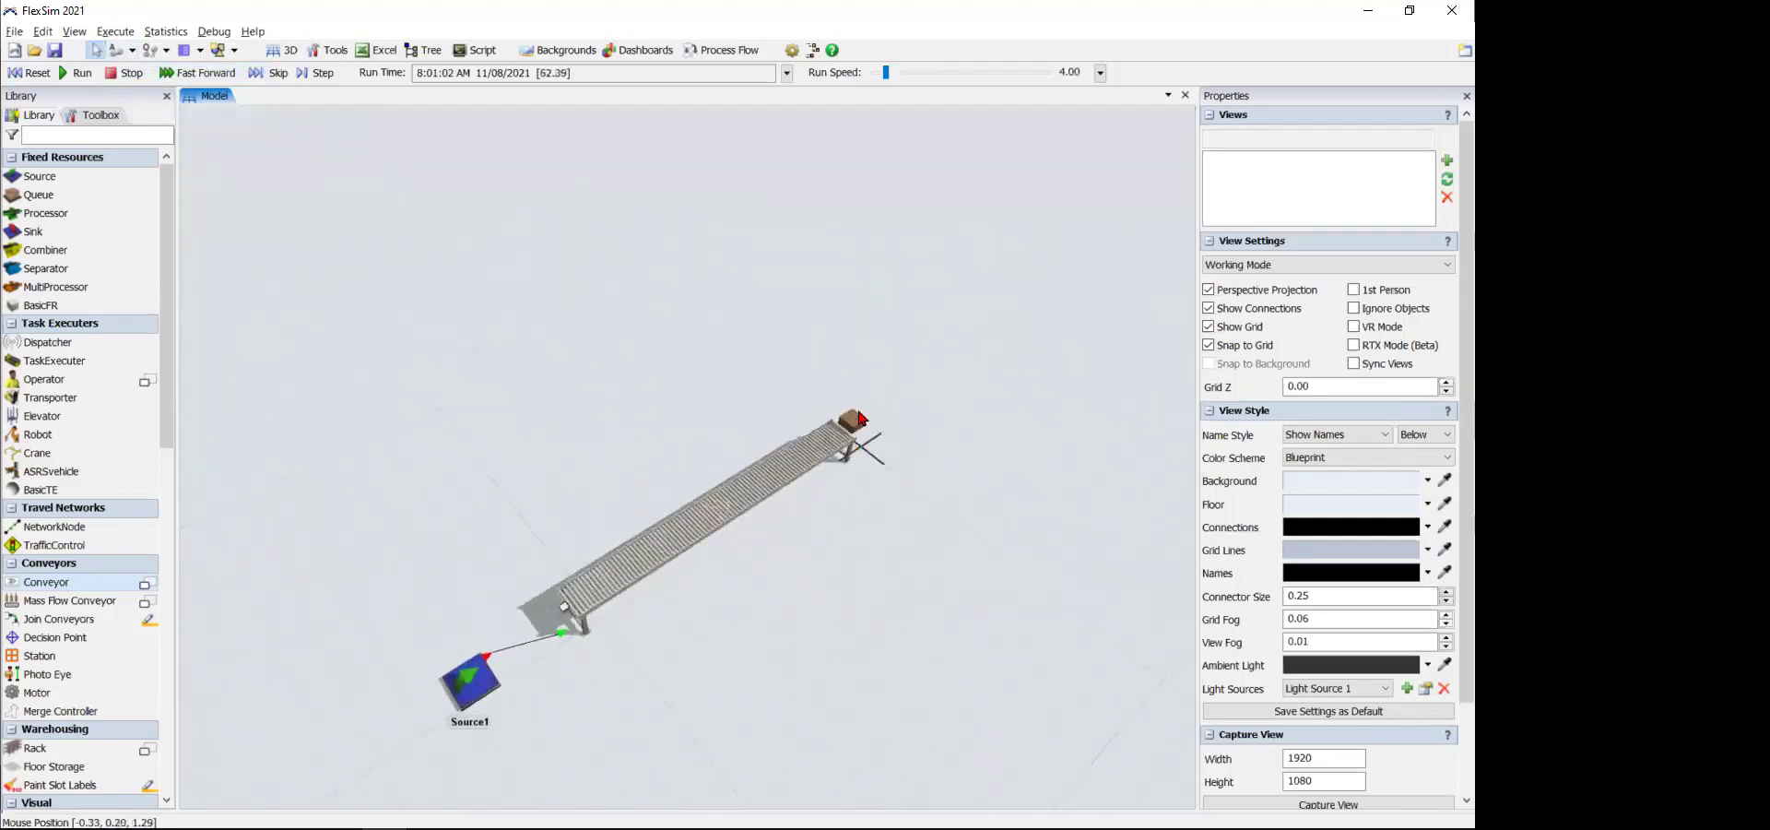
pyautogui.click(860, 424)
pyautogui.click(786, 624)
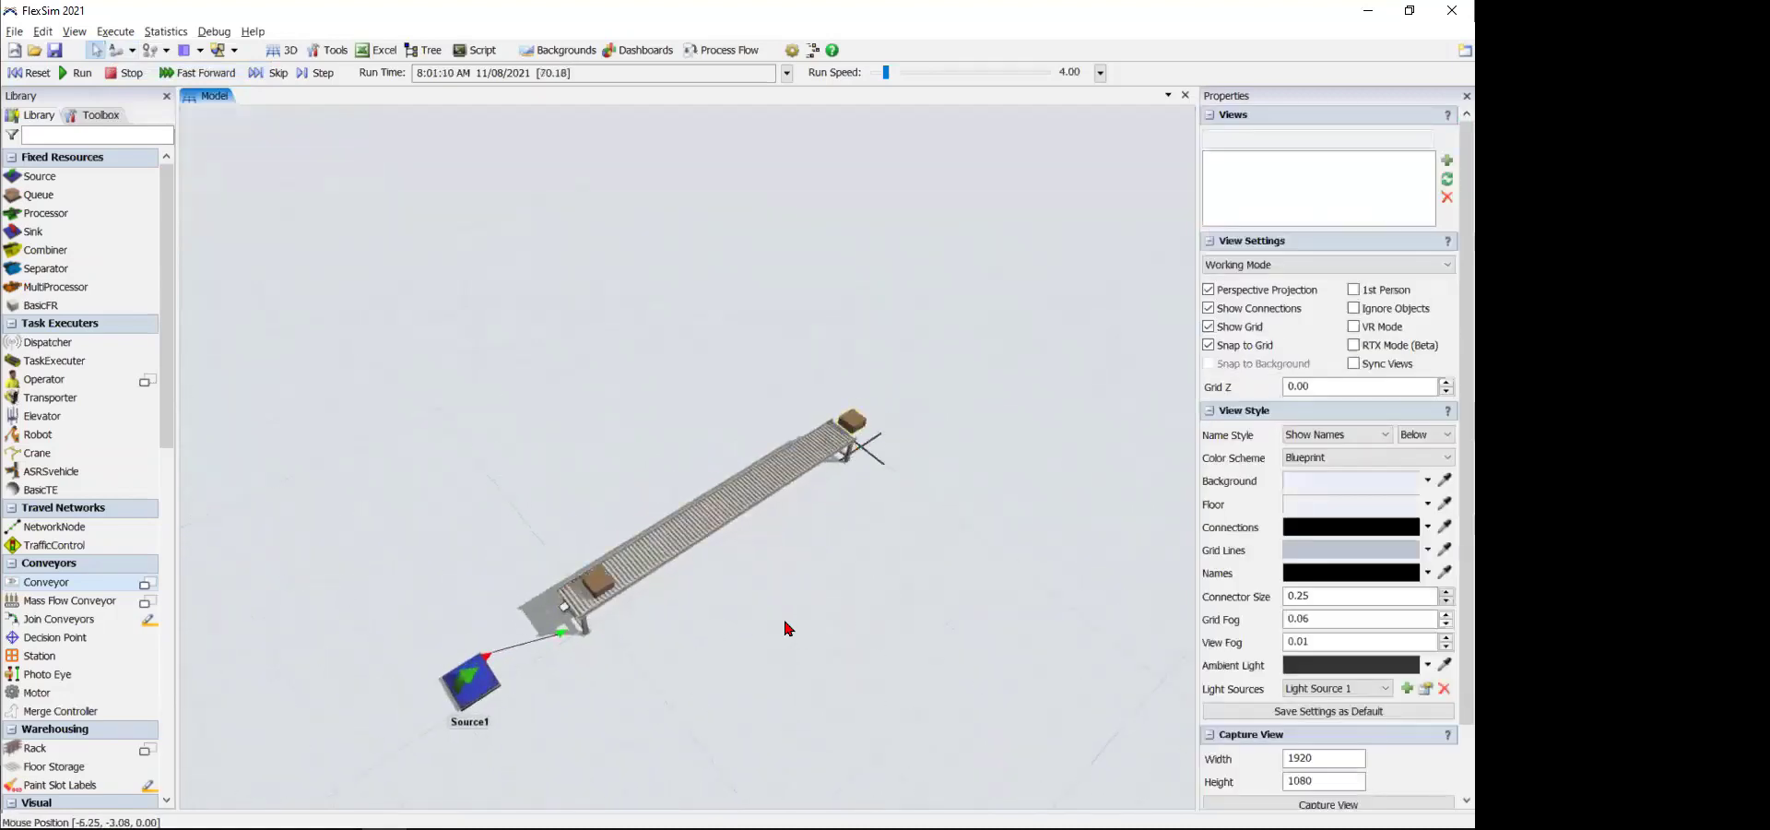
pyautogui.moveTo(786, 624); pyautogui.dragTo(742, 634, button='right')
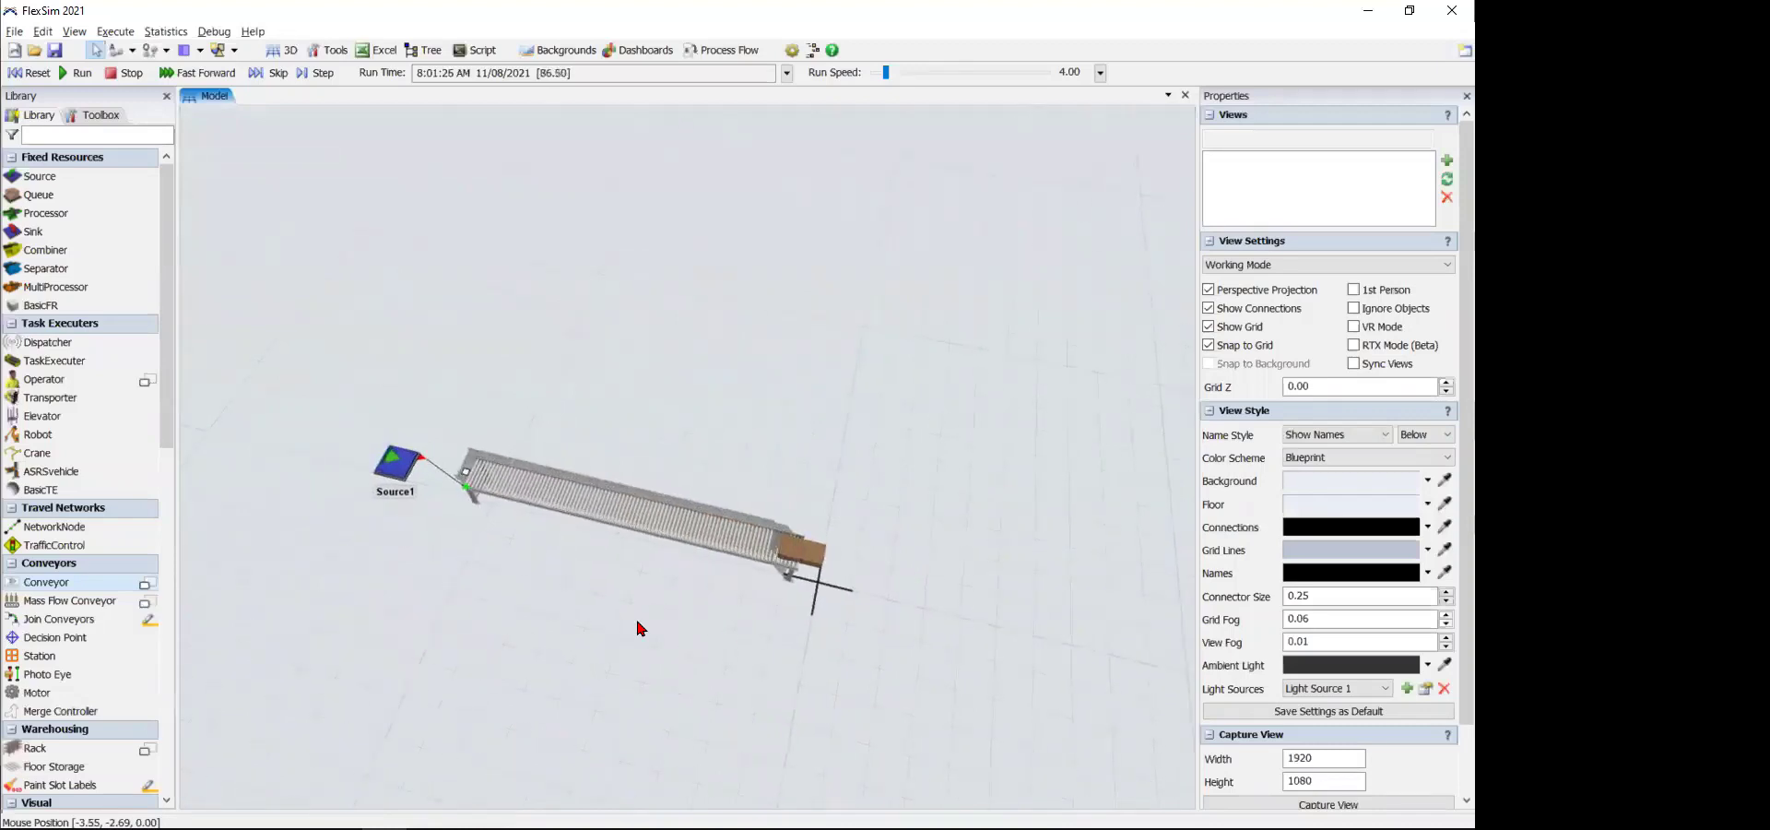
pyautogui.scroll(2, 781, 642)
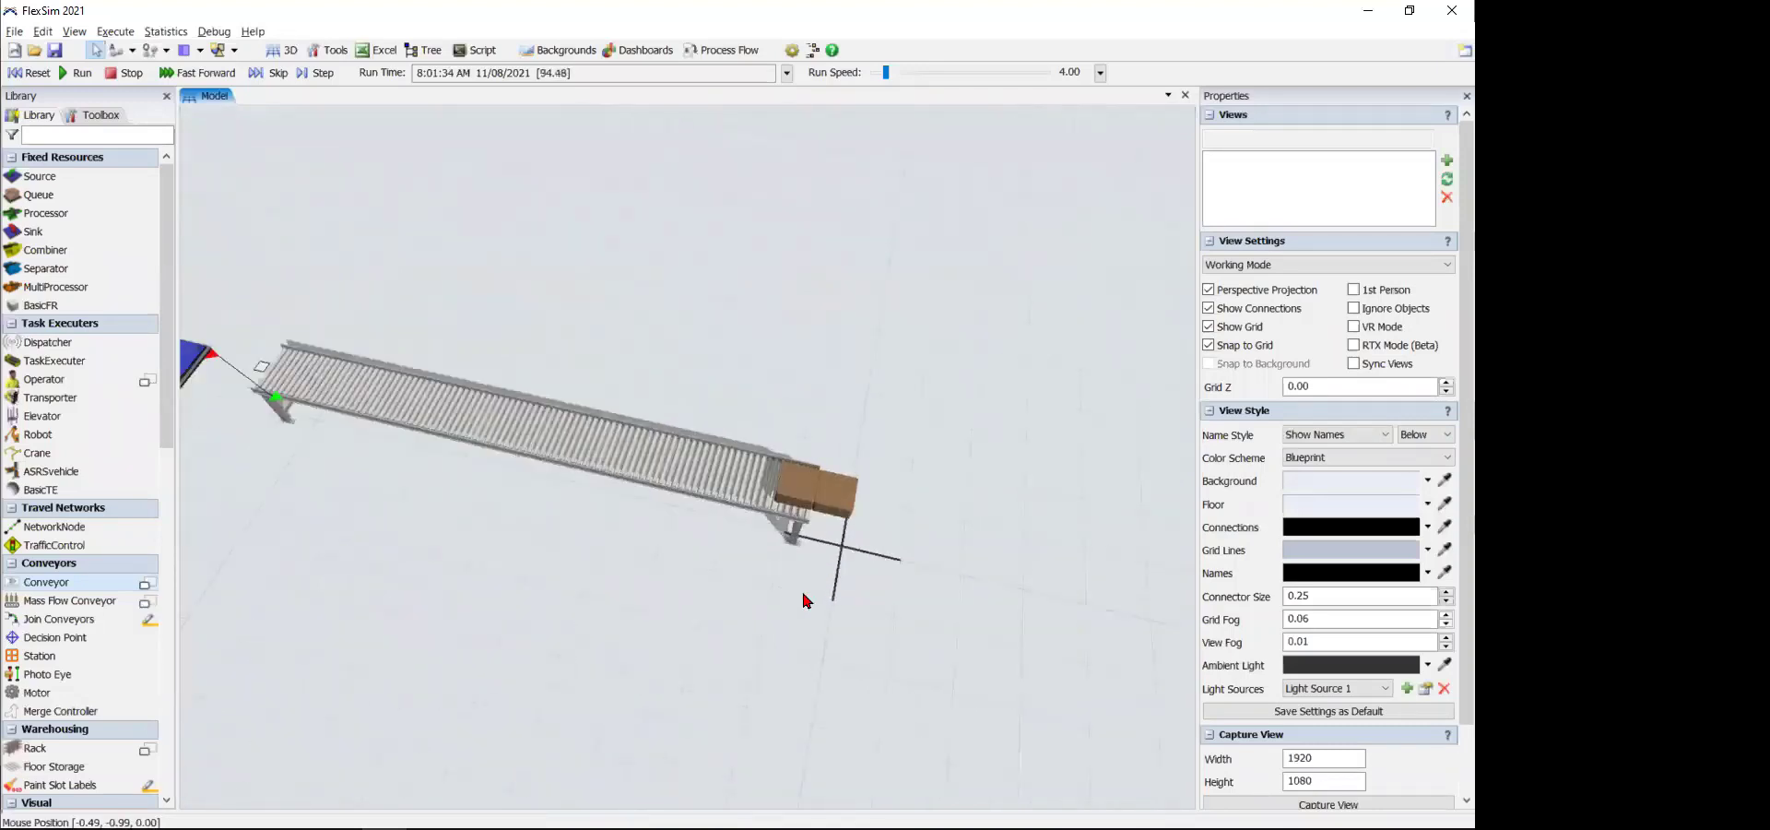
pyautogui.scroll(-3, 807, 597)
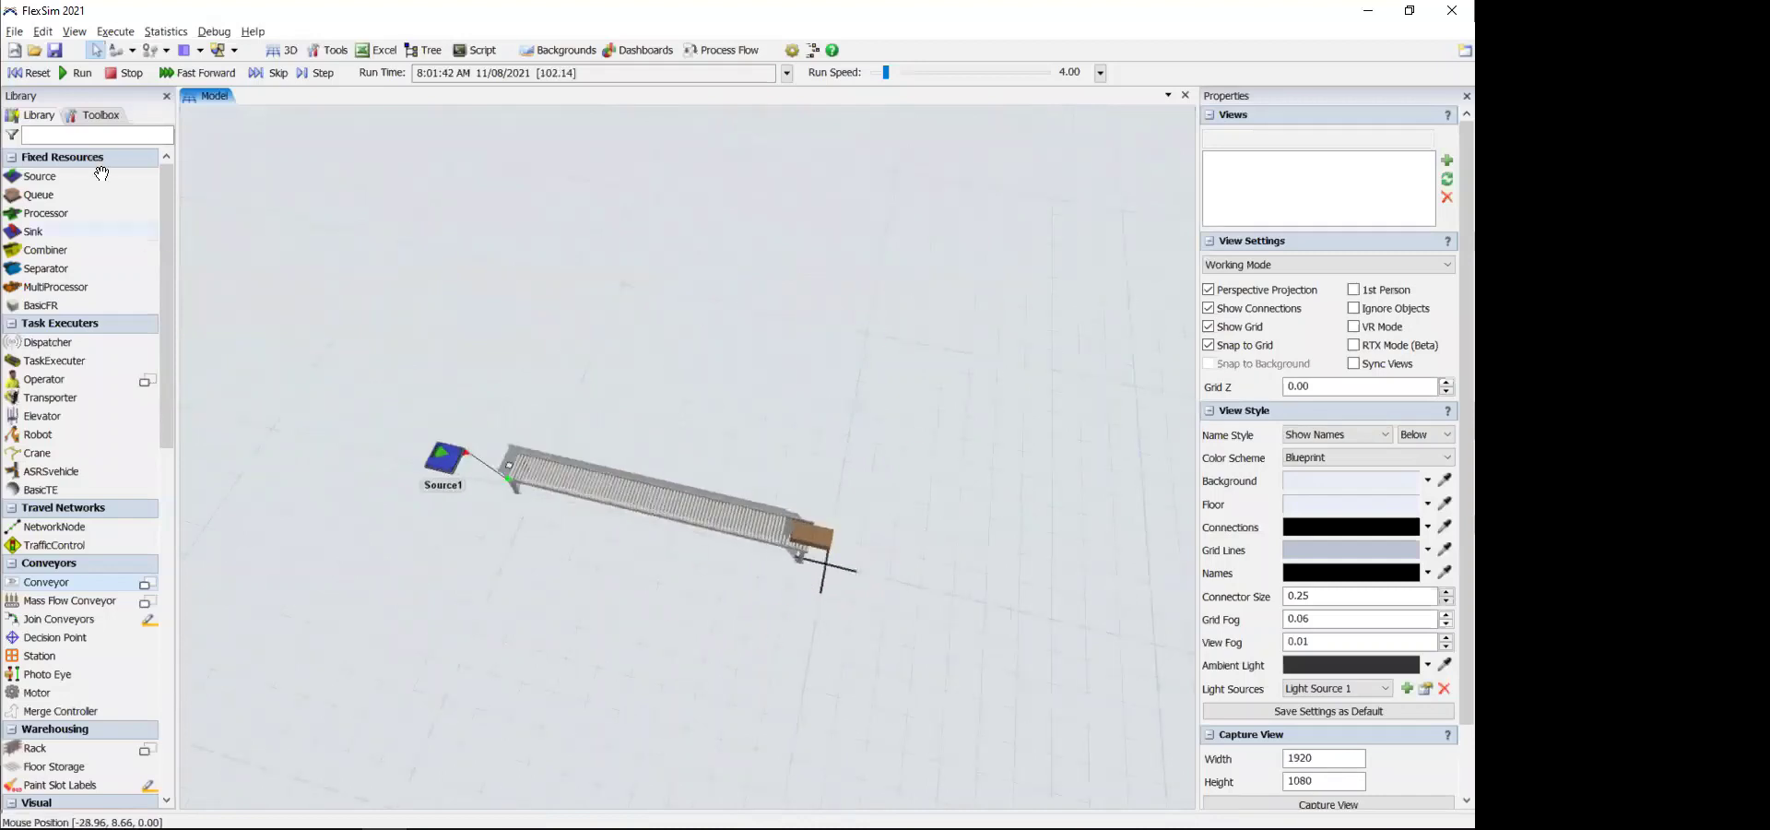
pyautogui.click(28, 74)
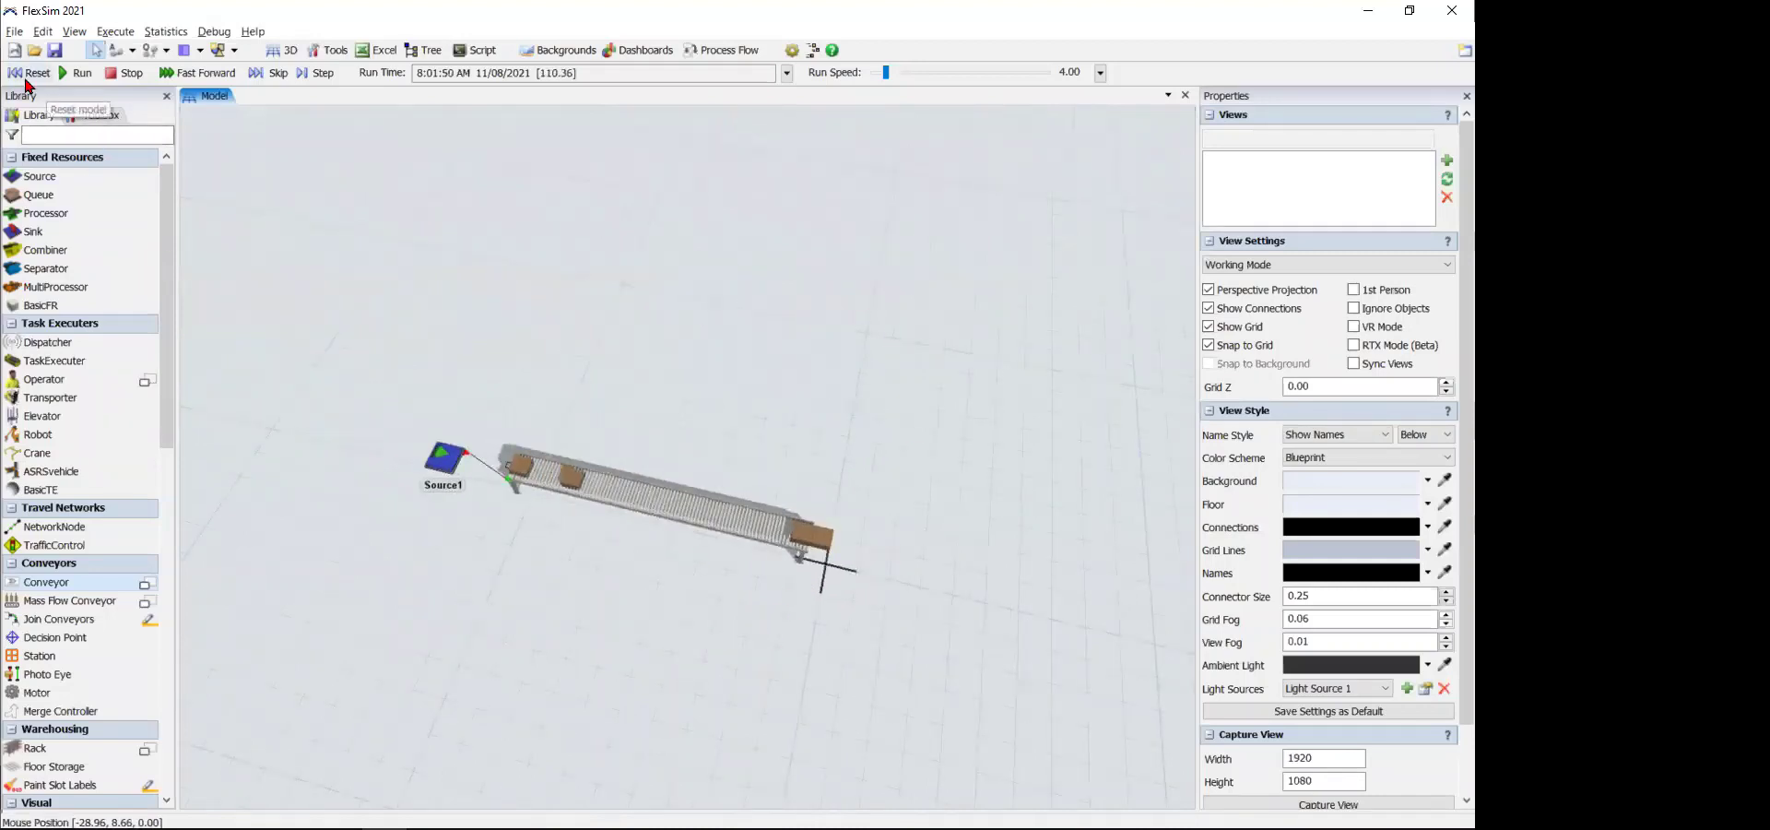
# - Place a Processor from the Library just past the conveyor's free end
pyautogui.moveTo(565, 581); pyautogui.dragTo(423, 505)
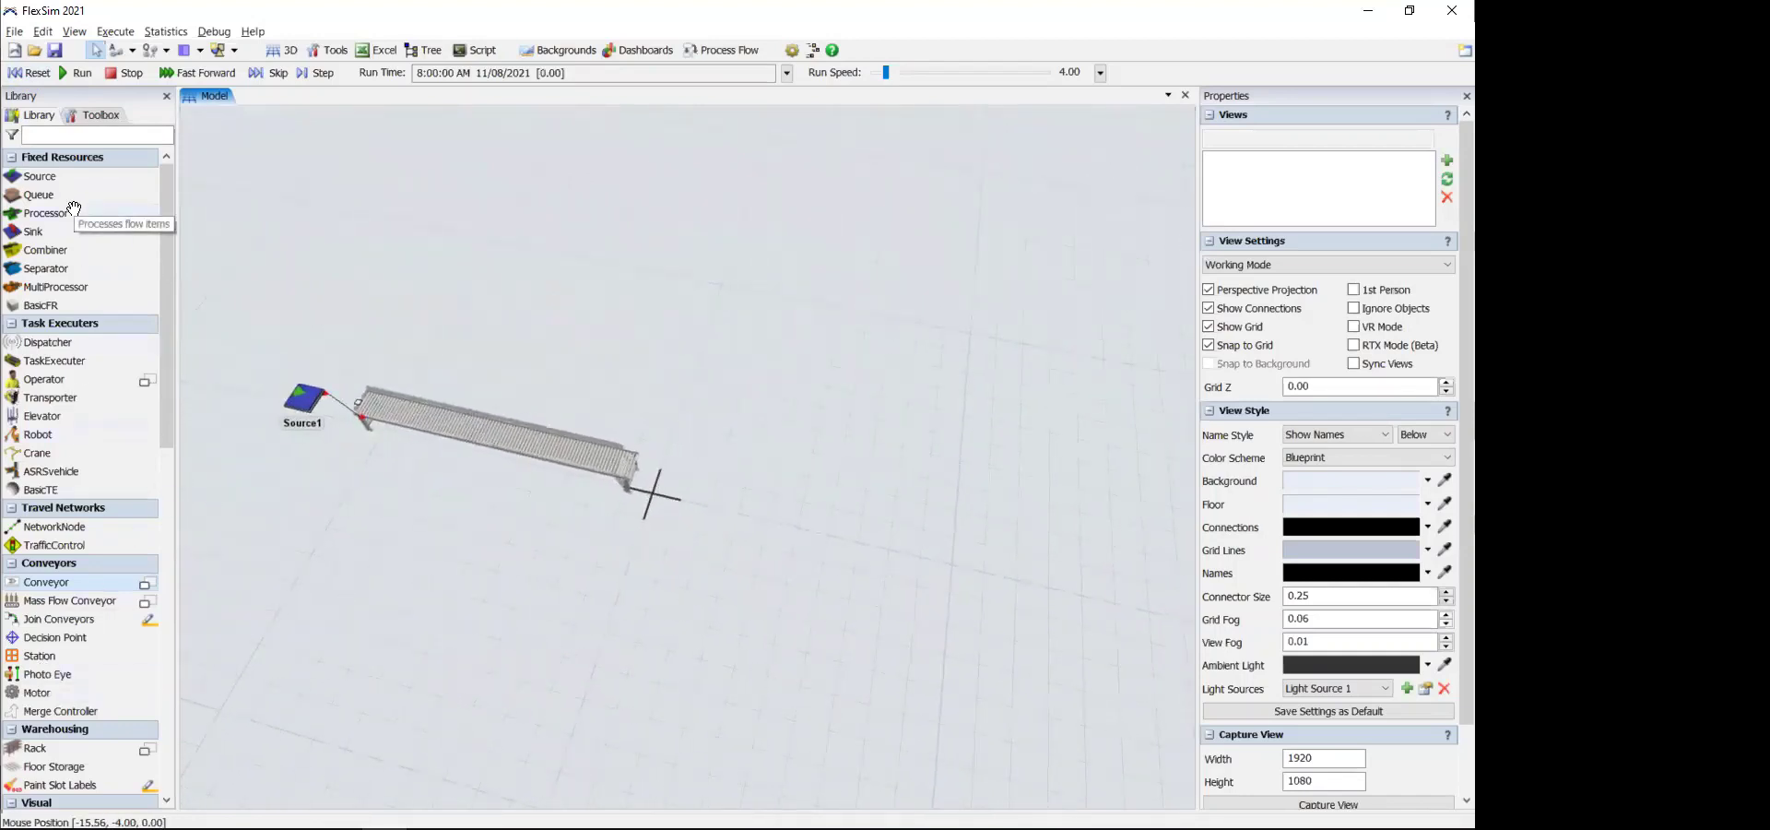
pyautogui.moveTo(73, 210); pyautogui.dragTo(722, 496)
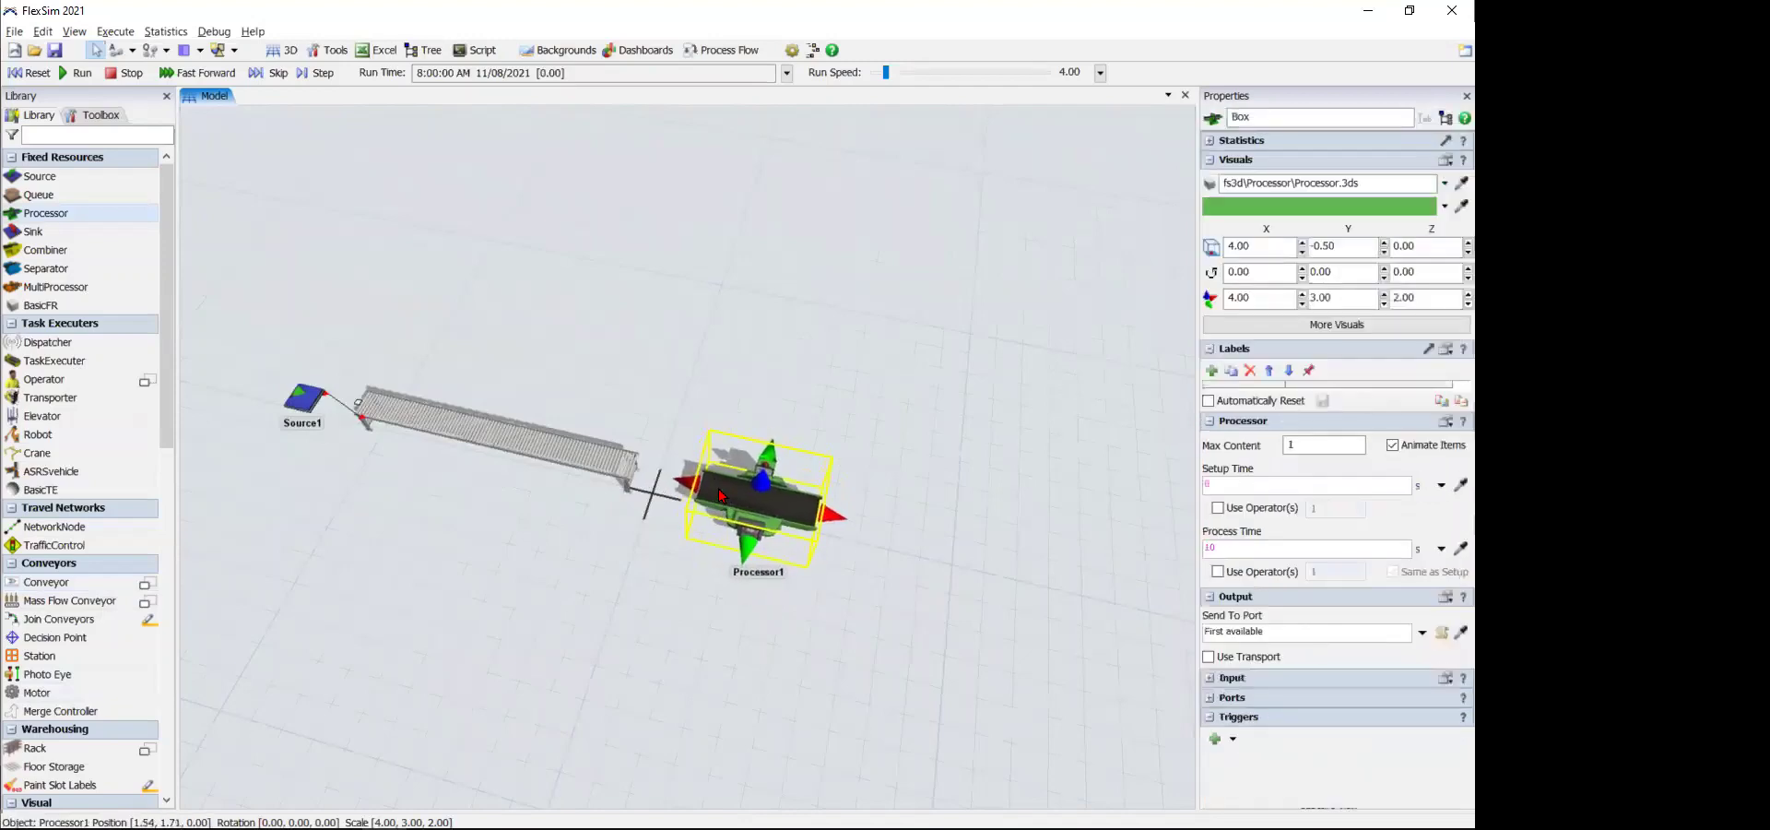
# - Rename the source as "Llegada de productos"
pyautogui.click(308, 397)
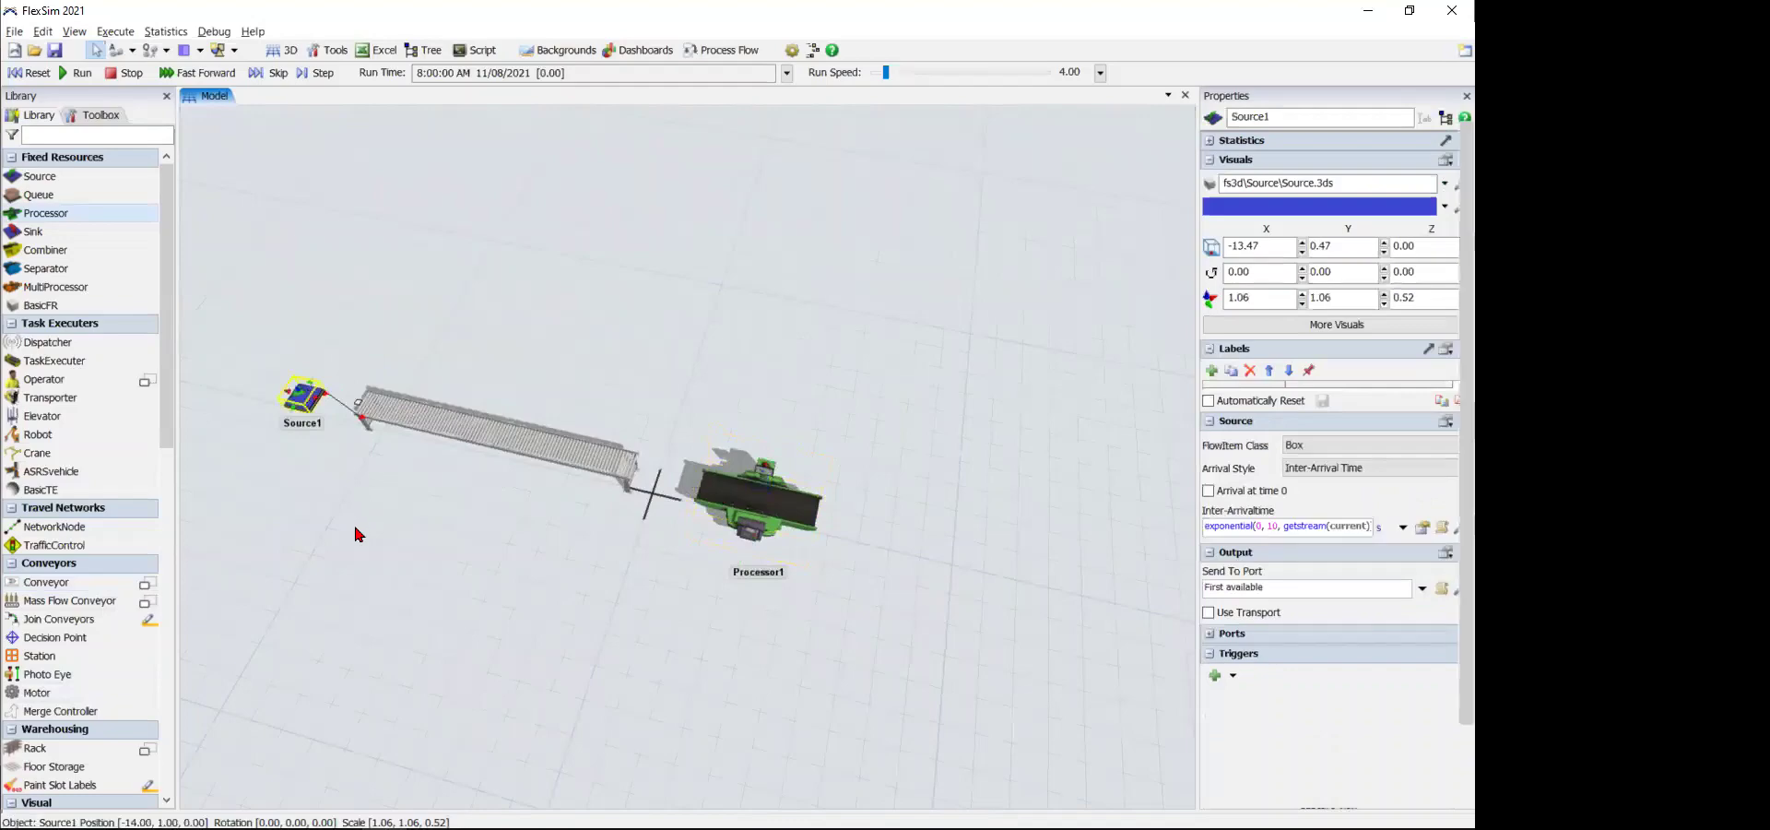
pyautogui.moveTo(356, 533); pyautogui.dragTo(363, 533, button='right')
pyautogui.moveTo(355, 553); pyautogui.dragTo(476, 525)
pyautogui.click(405, 458)
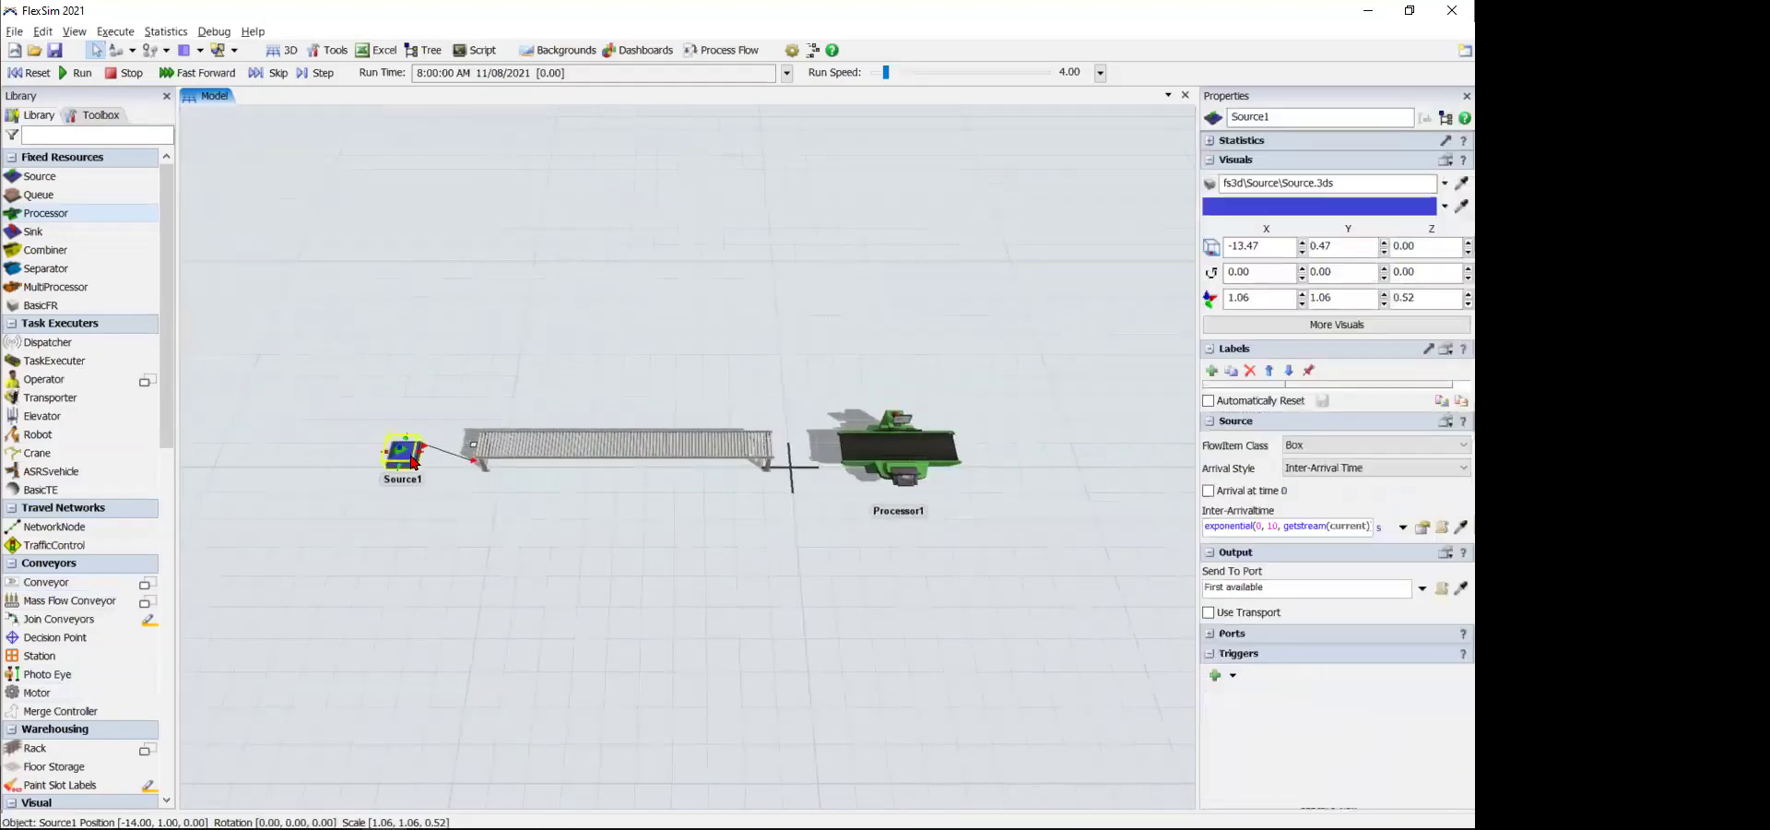
pyautogui.doubleClick(1310, 114)
pyautogui.write('Llegada de productos')
pyautogui.press('Return')
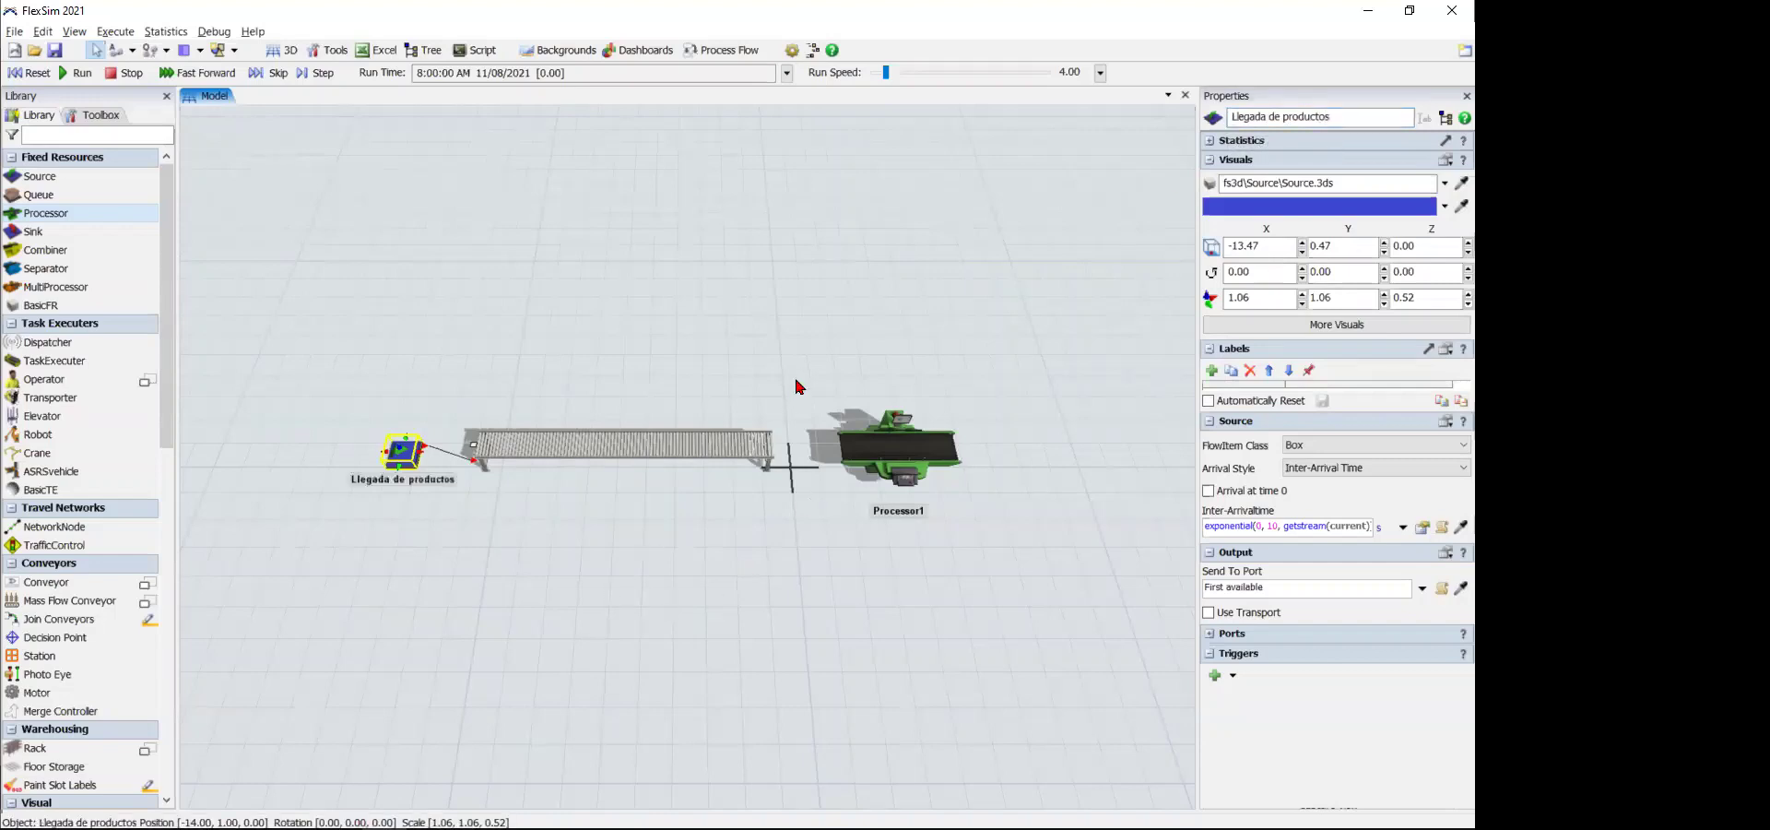
# - Rename the processor as "Proceso de verificacion"
pyautogui.click(880, 442)
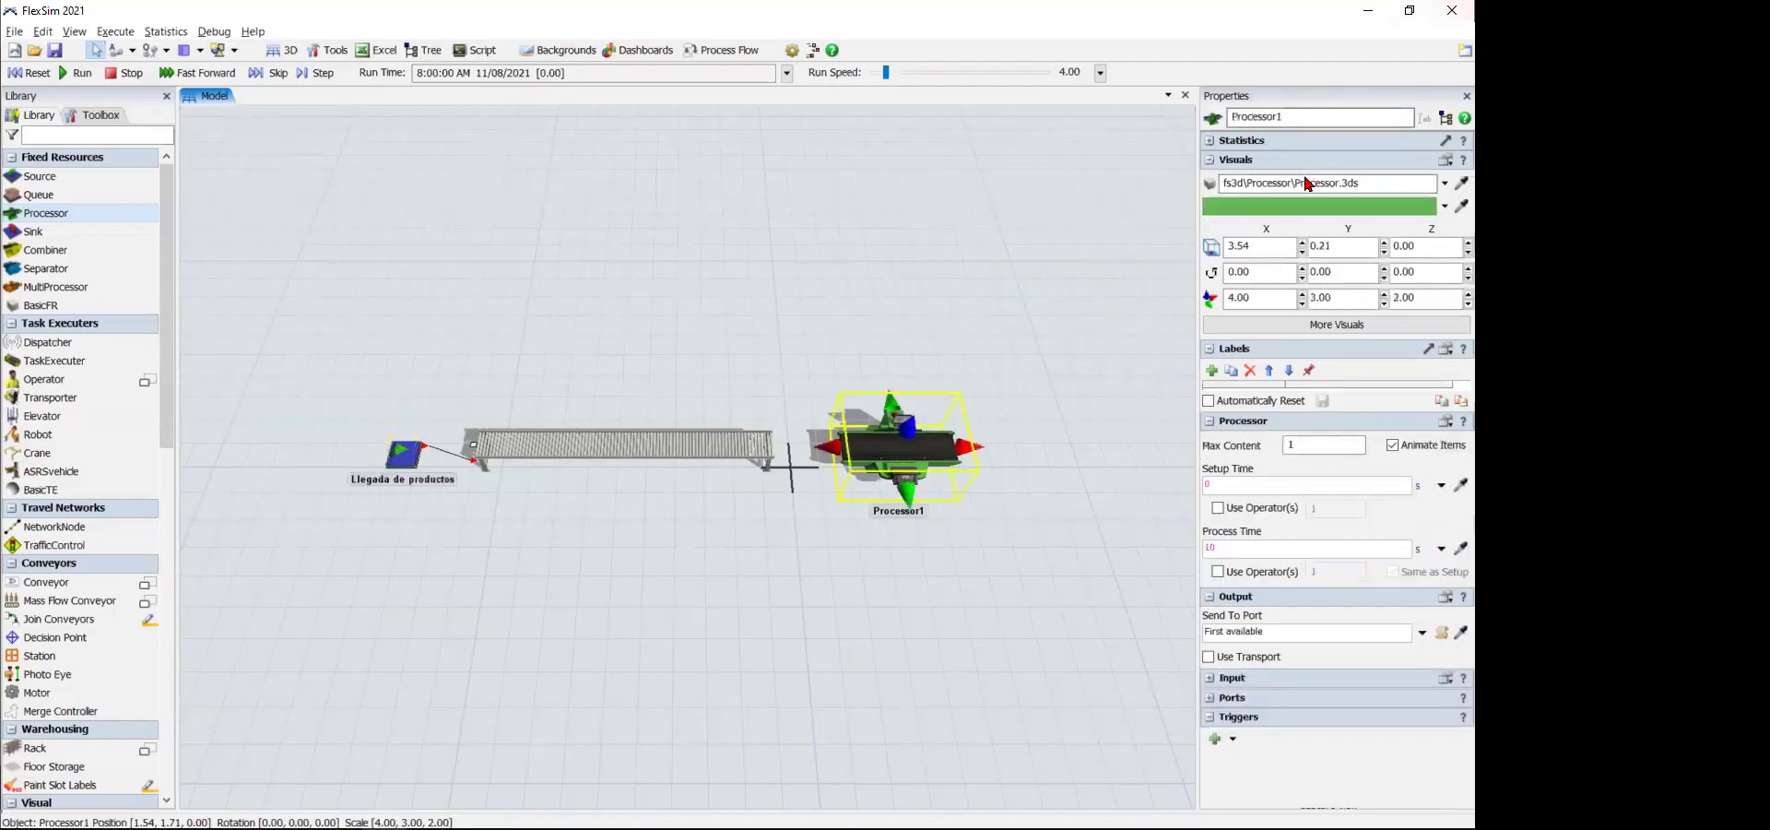
pyautogui.doubleClick(1330, 117)
pyautogui.write('Pro')
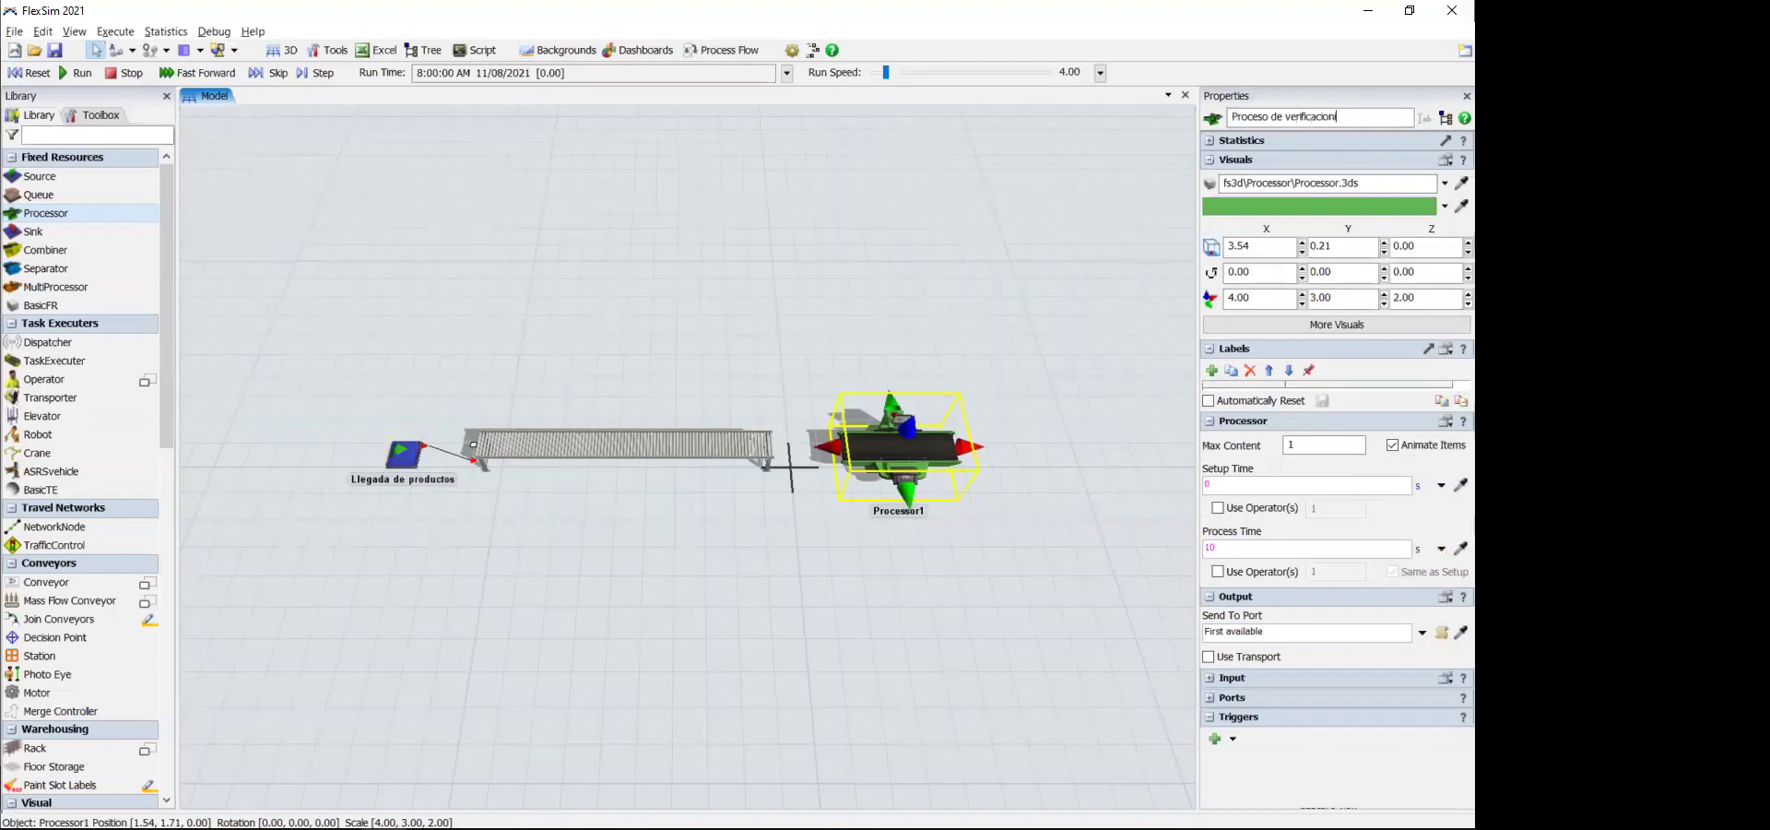
pyautogui.click(1015, 356)
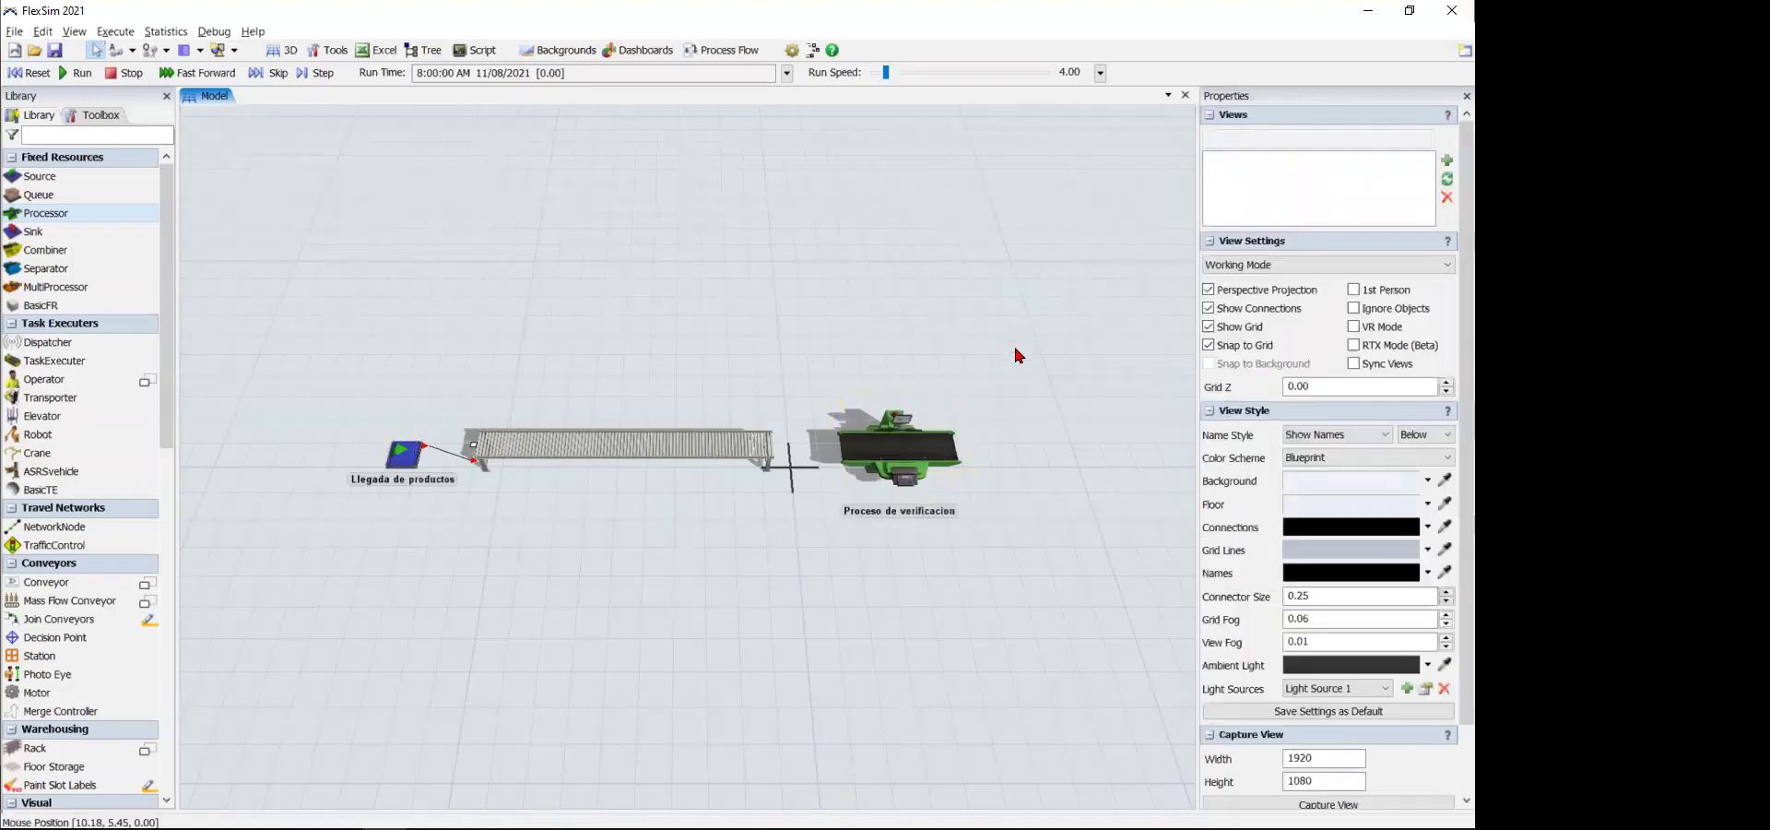
# - Connect the end of the conveyor to the verification processor
pyautogui.moveTo(1015, 356); pyautogui.dragTo(734, 398)
pyautogui.press('a')
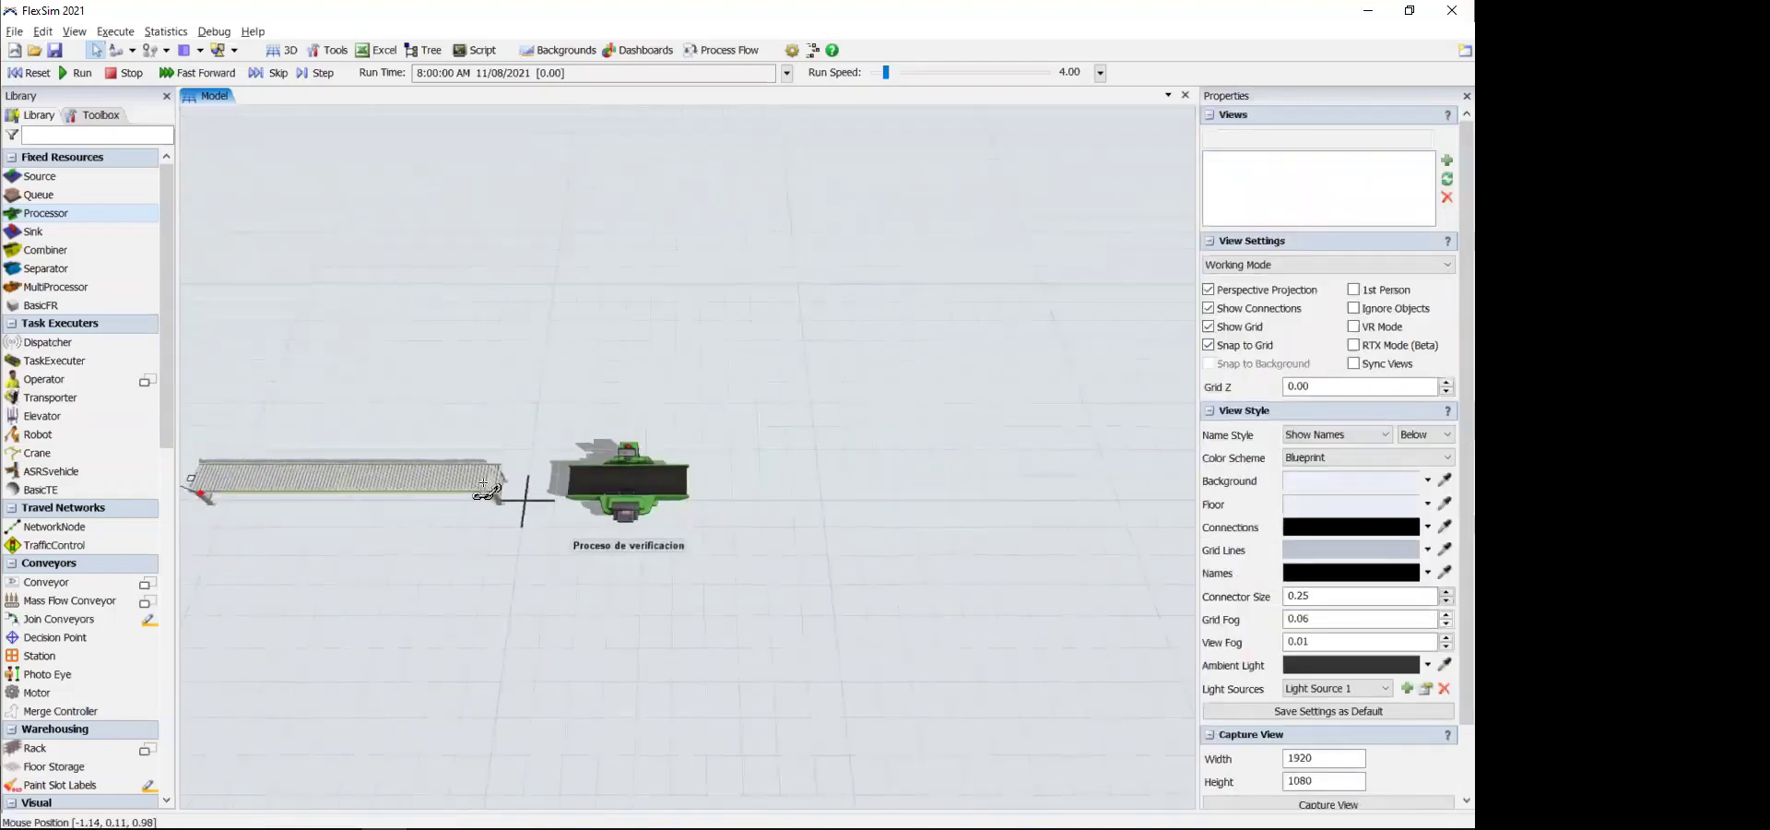
pyautogui.moveTo(482, 488); pyautogui.dragTo(594, 491)
pyautogui.click(513, 572)
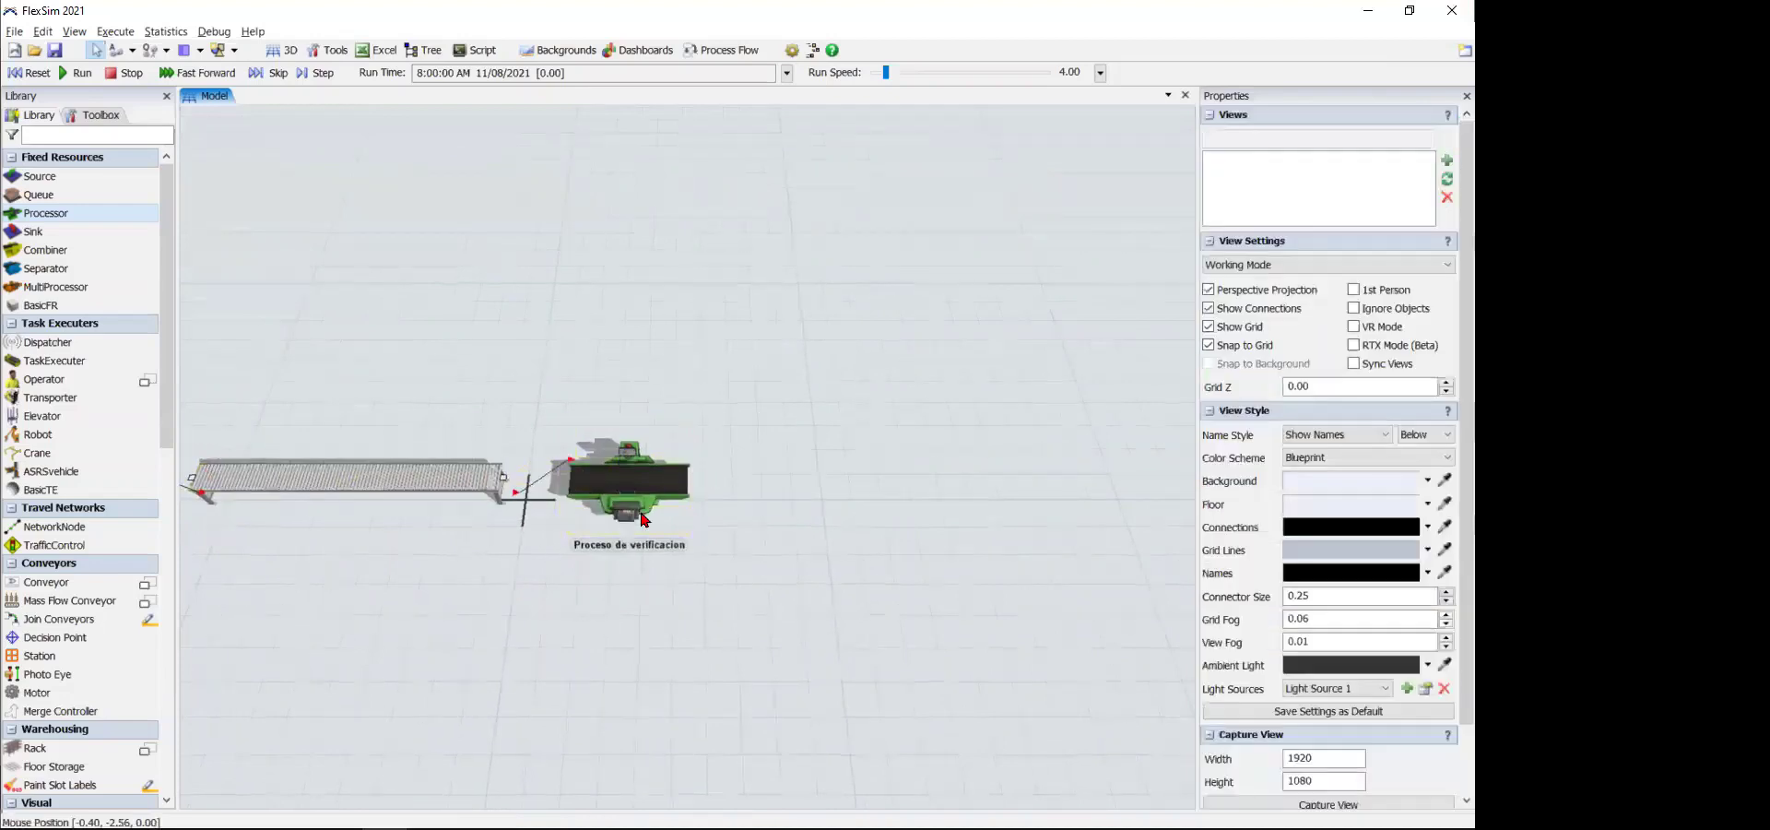
# - Run the simulation from the start, examine how boxes pass from the conveyor into the processor, and reset the model
pyautogui.moveTo(514, 572); pyautogui.dragTo(672, 518)
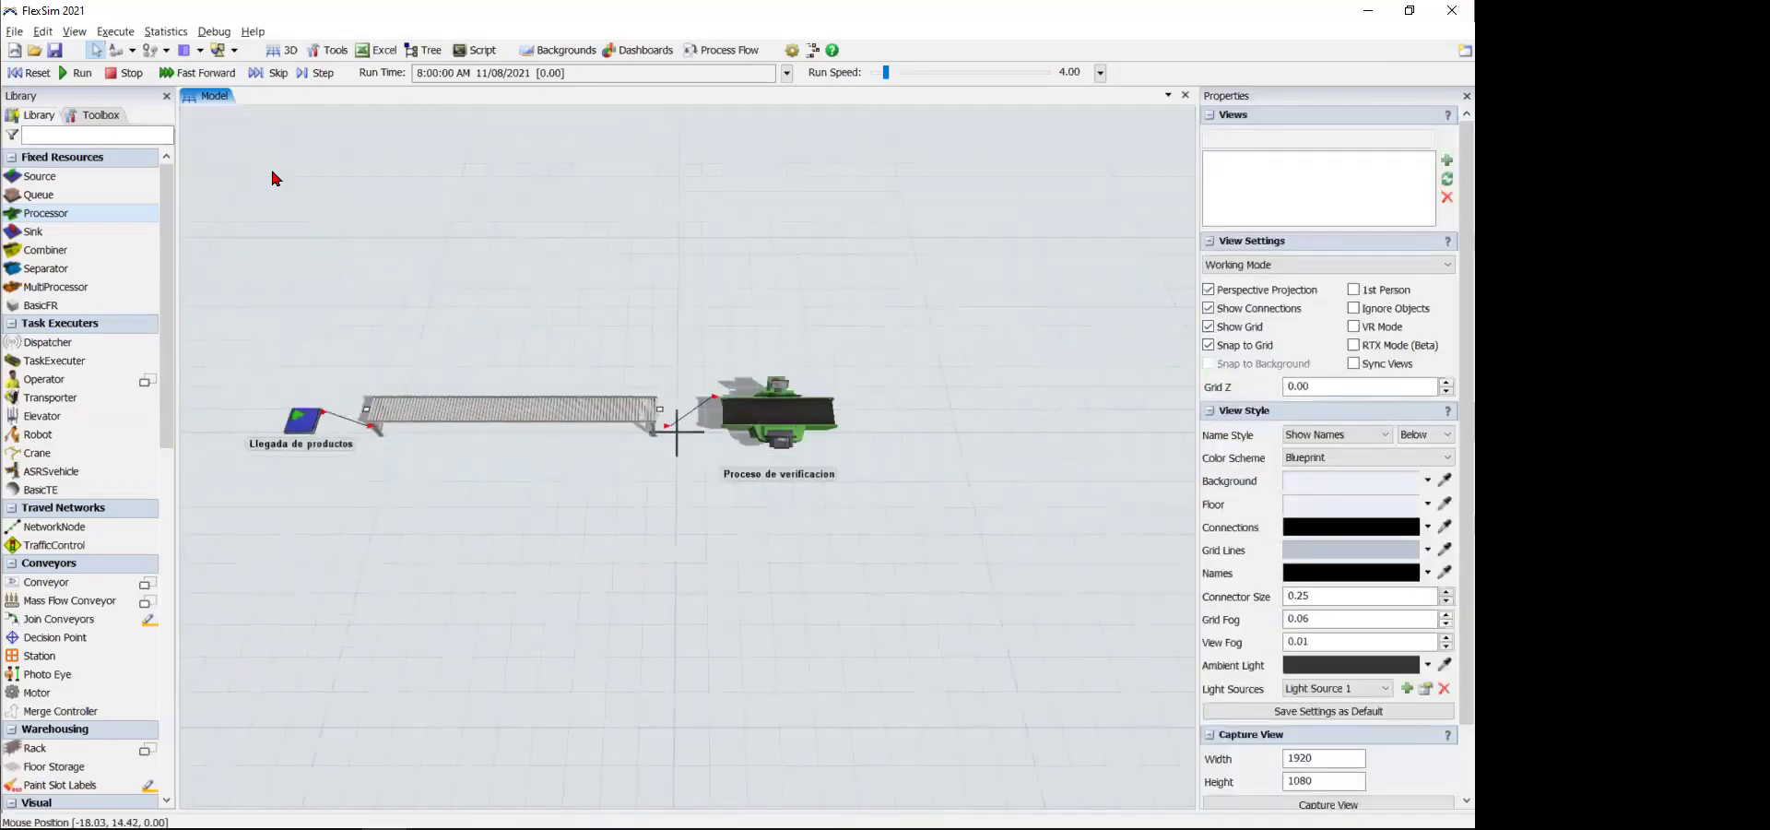
pyautogui.click(30, 72)
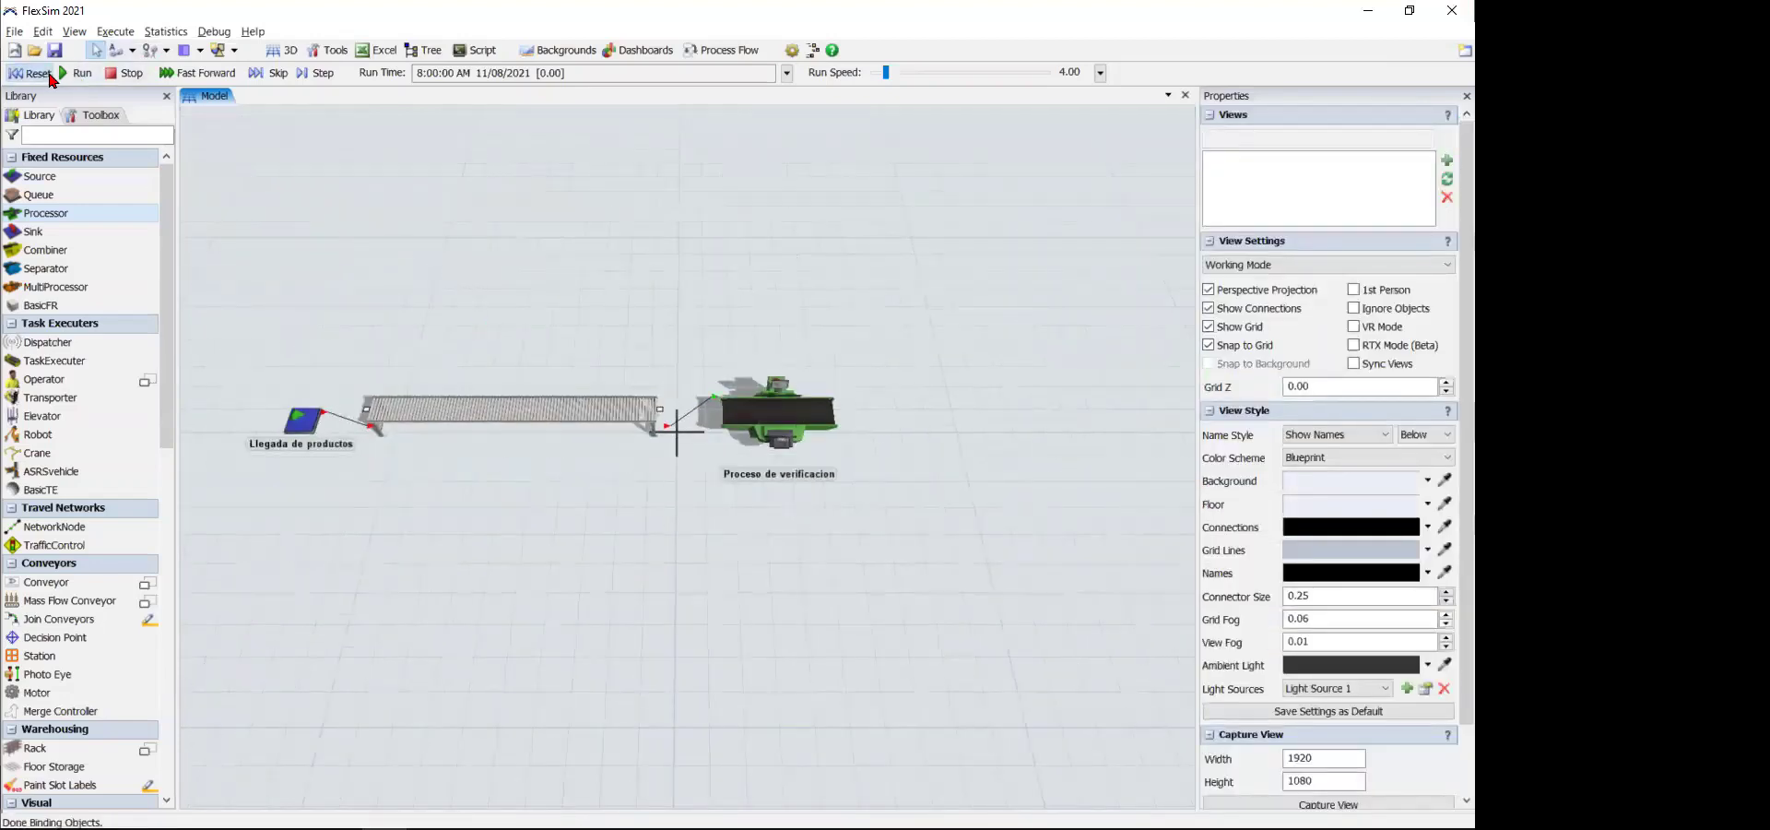
pyautogui.click(77, 72)
pyautogui.click(320, 72)
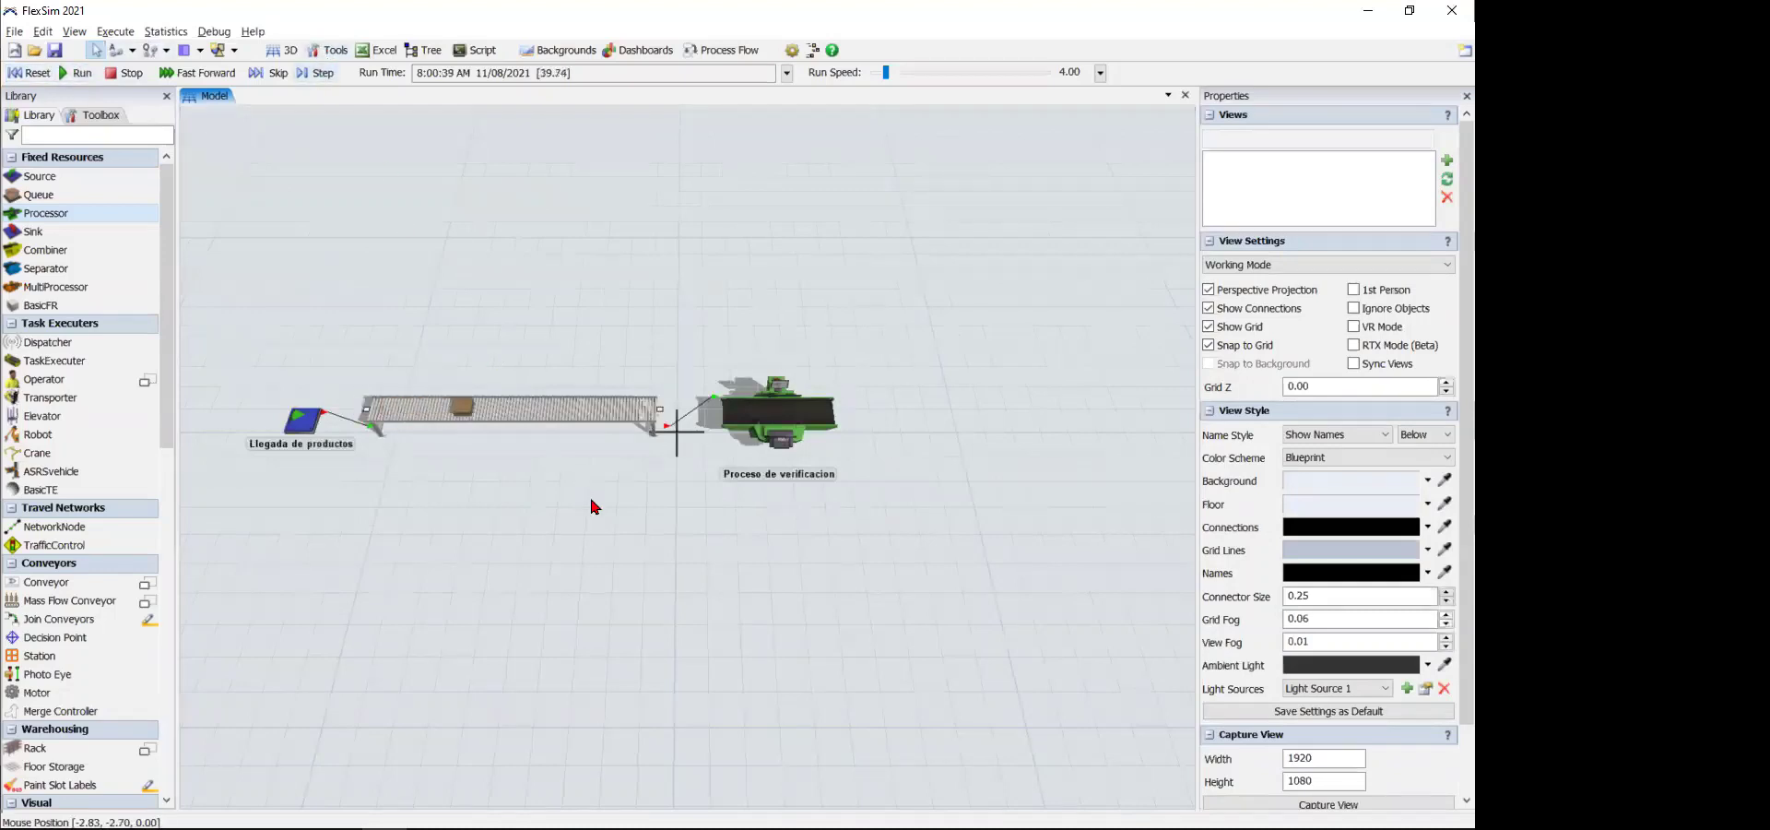
pyautogui.moveTo(581, 523); pyautogui.dragTo(571, 526)
pyautogui.moveTo(570, 533); pyautogui.dragTo(554, 625, button='right')
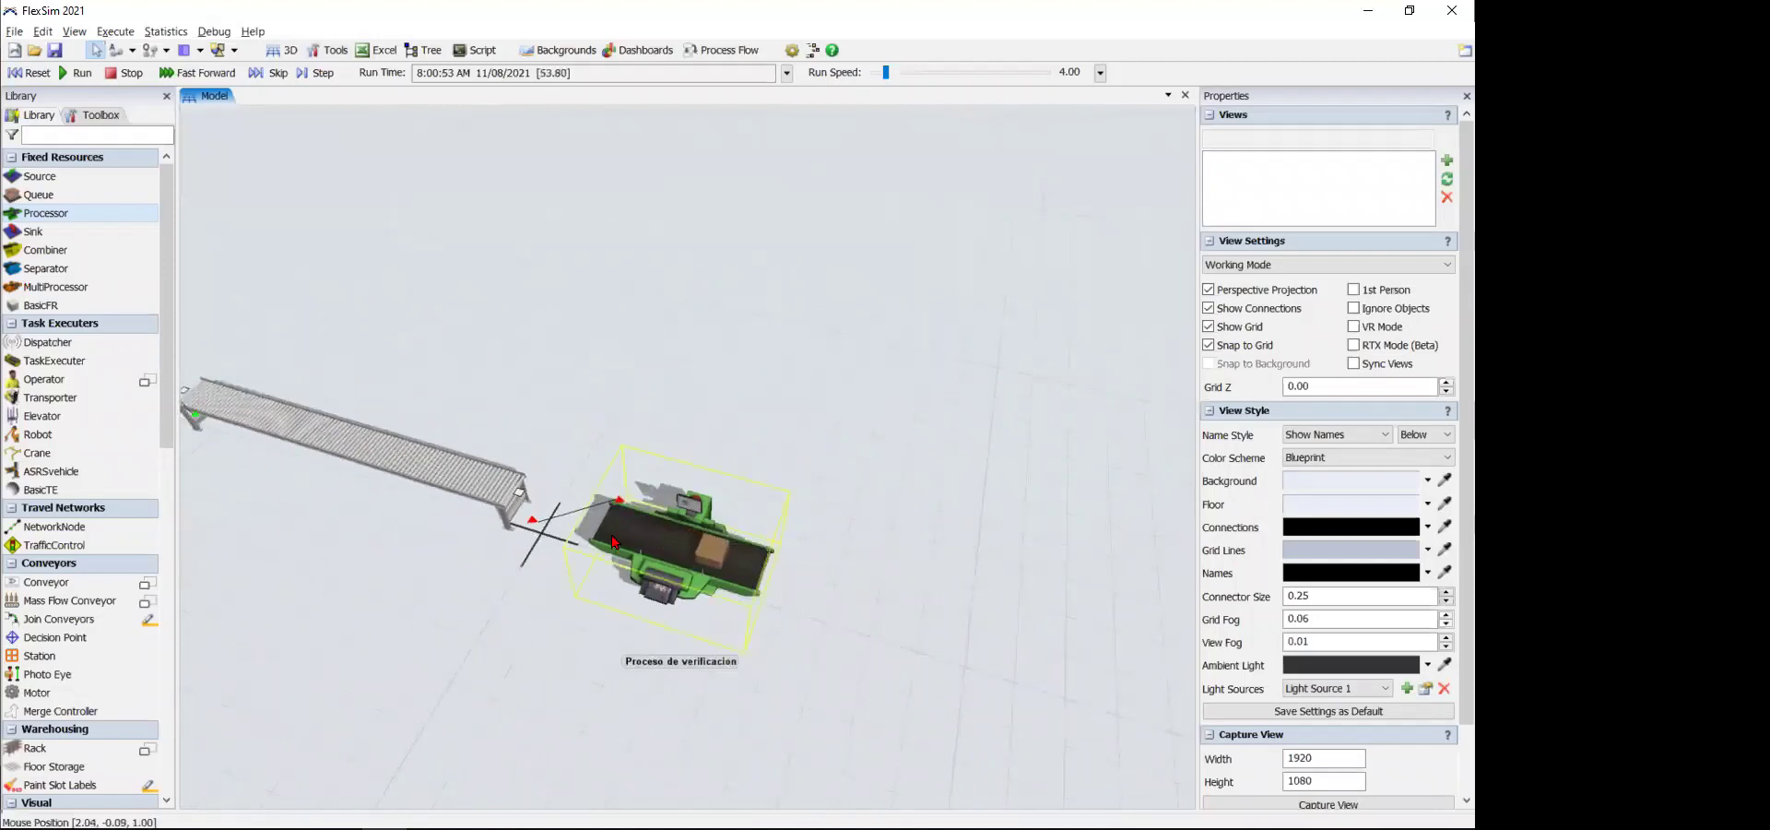
pyautogui.click(618, 546)
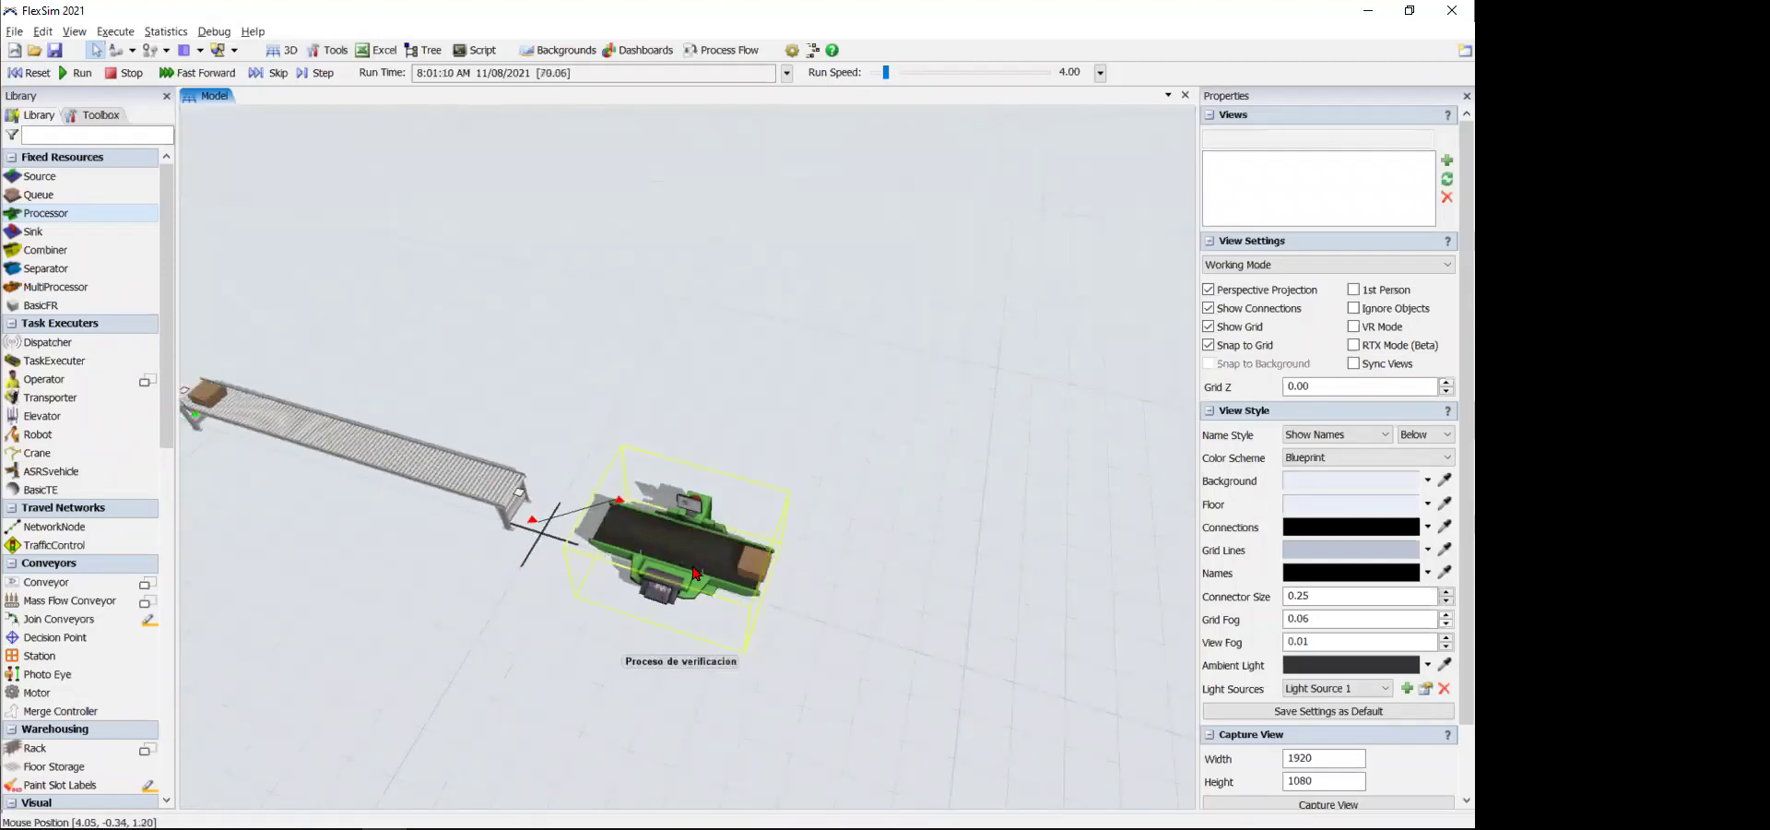
pyautogui.moveTo(512, 630); pyautogui.dragTo(621, 593)
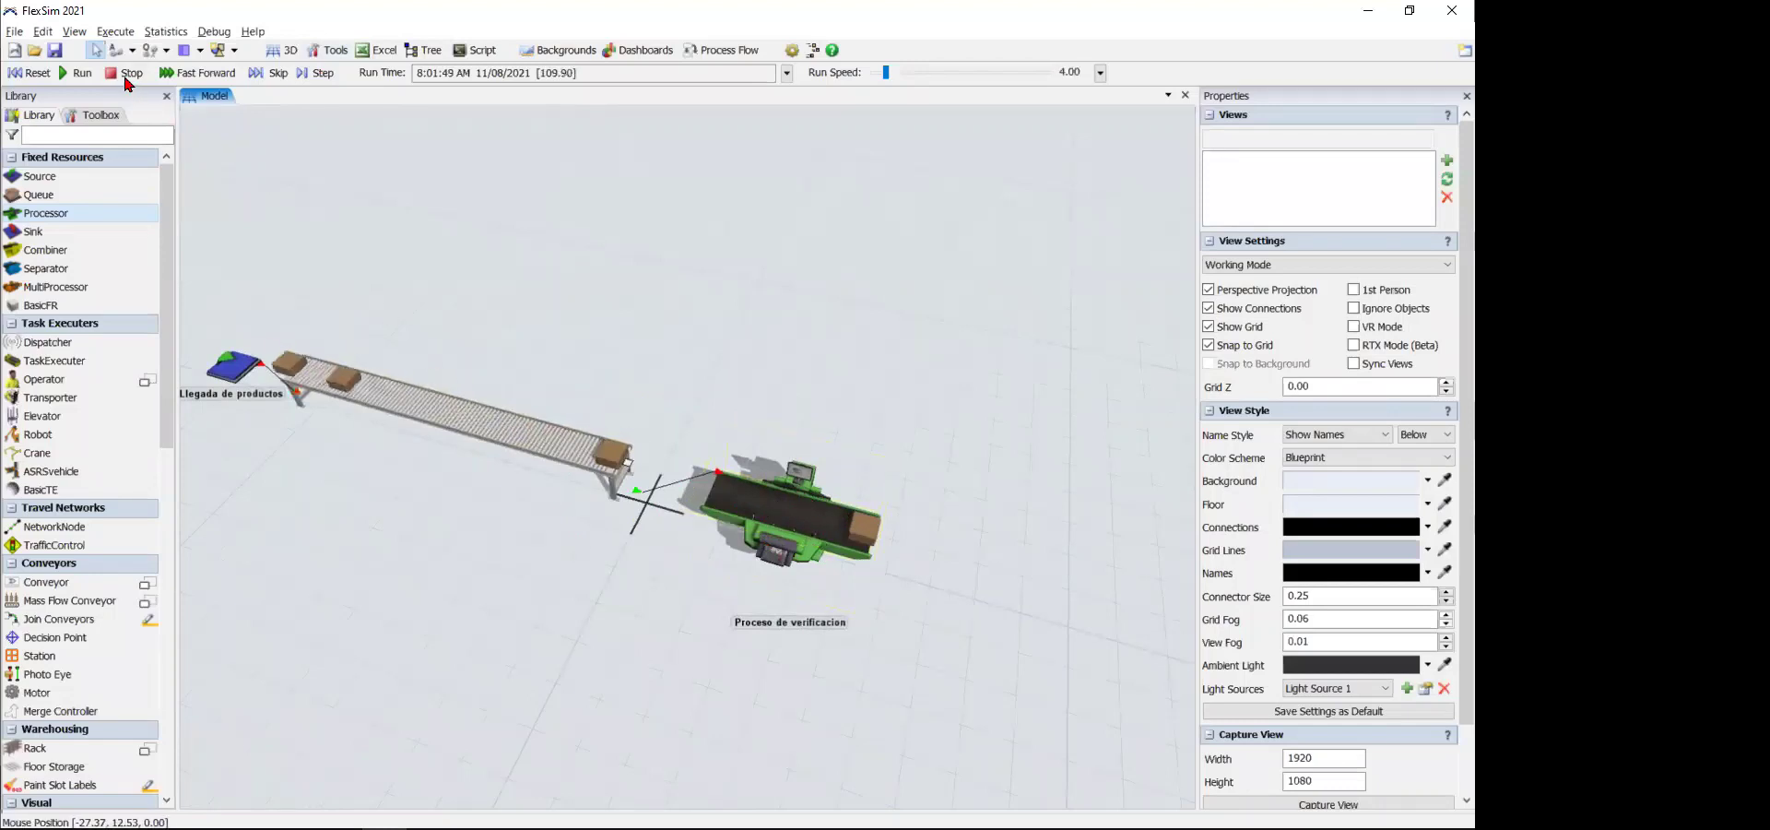
pyautogui.click(28, 72)
# - Place a curved conveyor just past the verification processor, with a radius of about 6 m and a sweep of about 116°
pyautogui.scroll(-5, 527, 539)
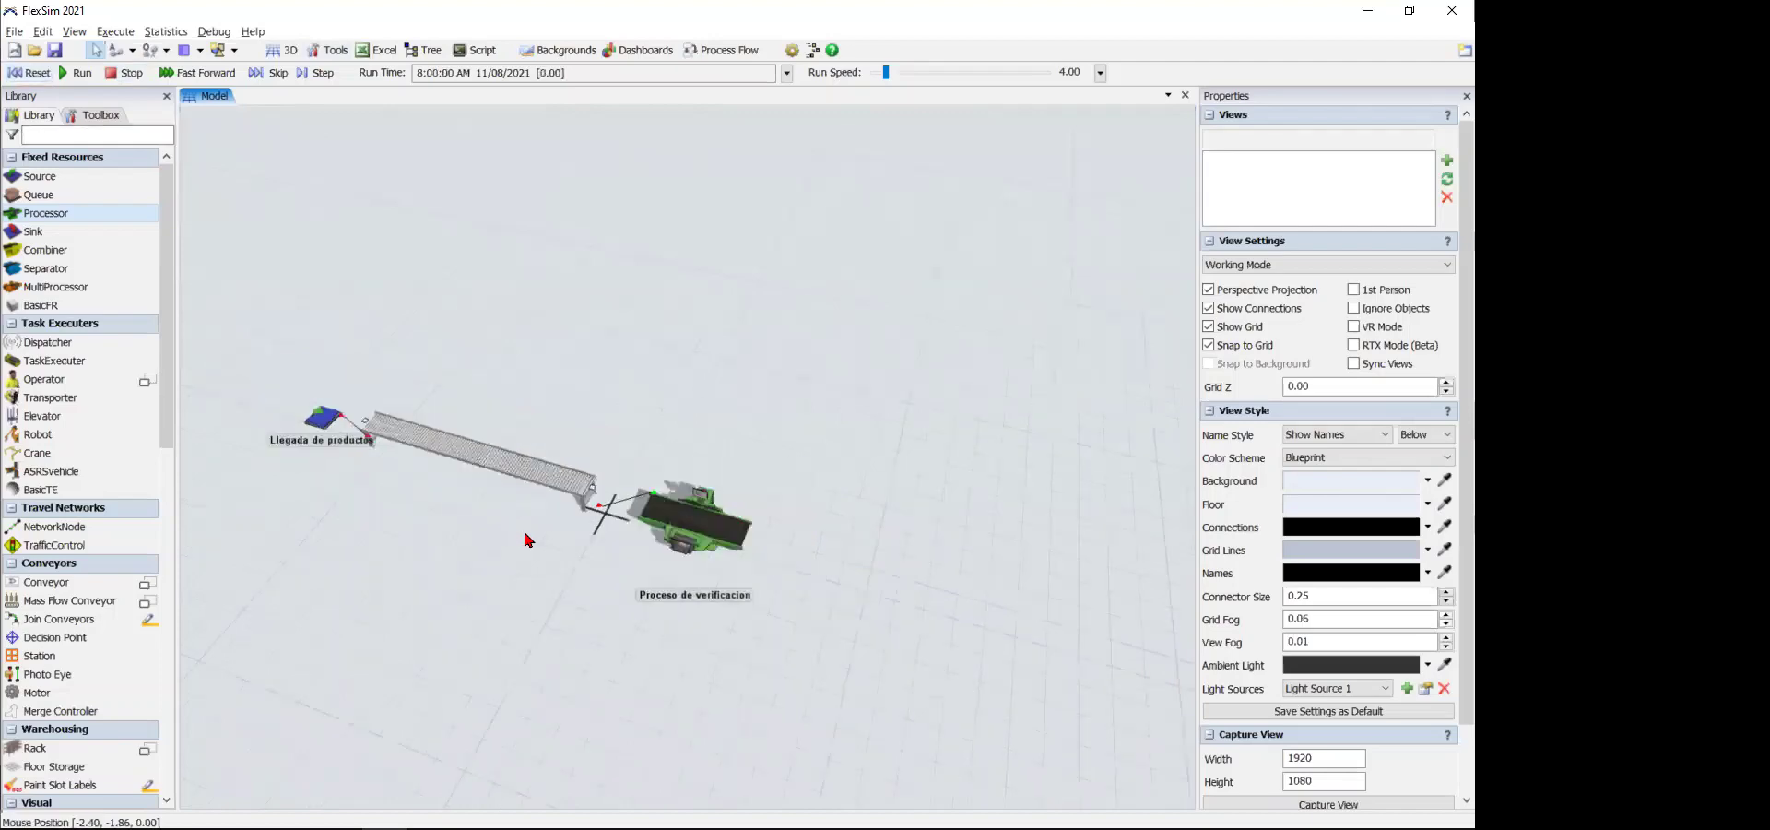
pyautogui.scroll(-2, 516, 539)
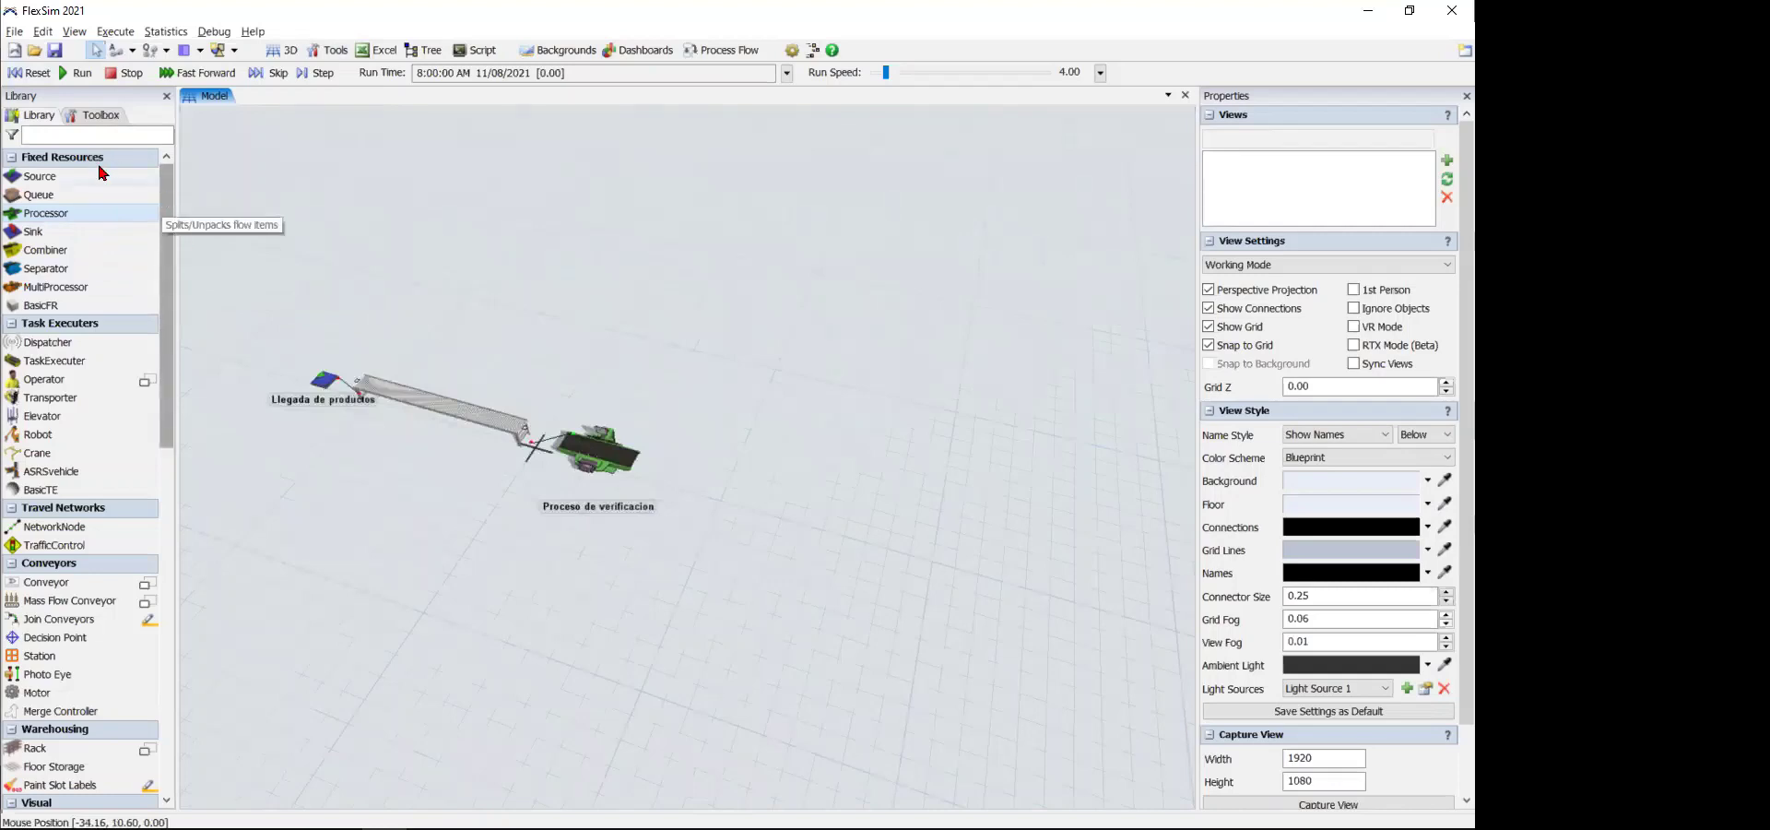
pyautogui.scroll(-3, 158, 325)
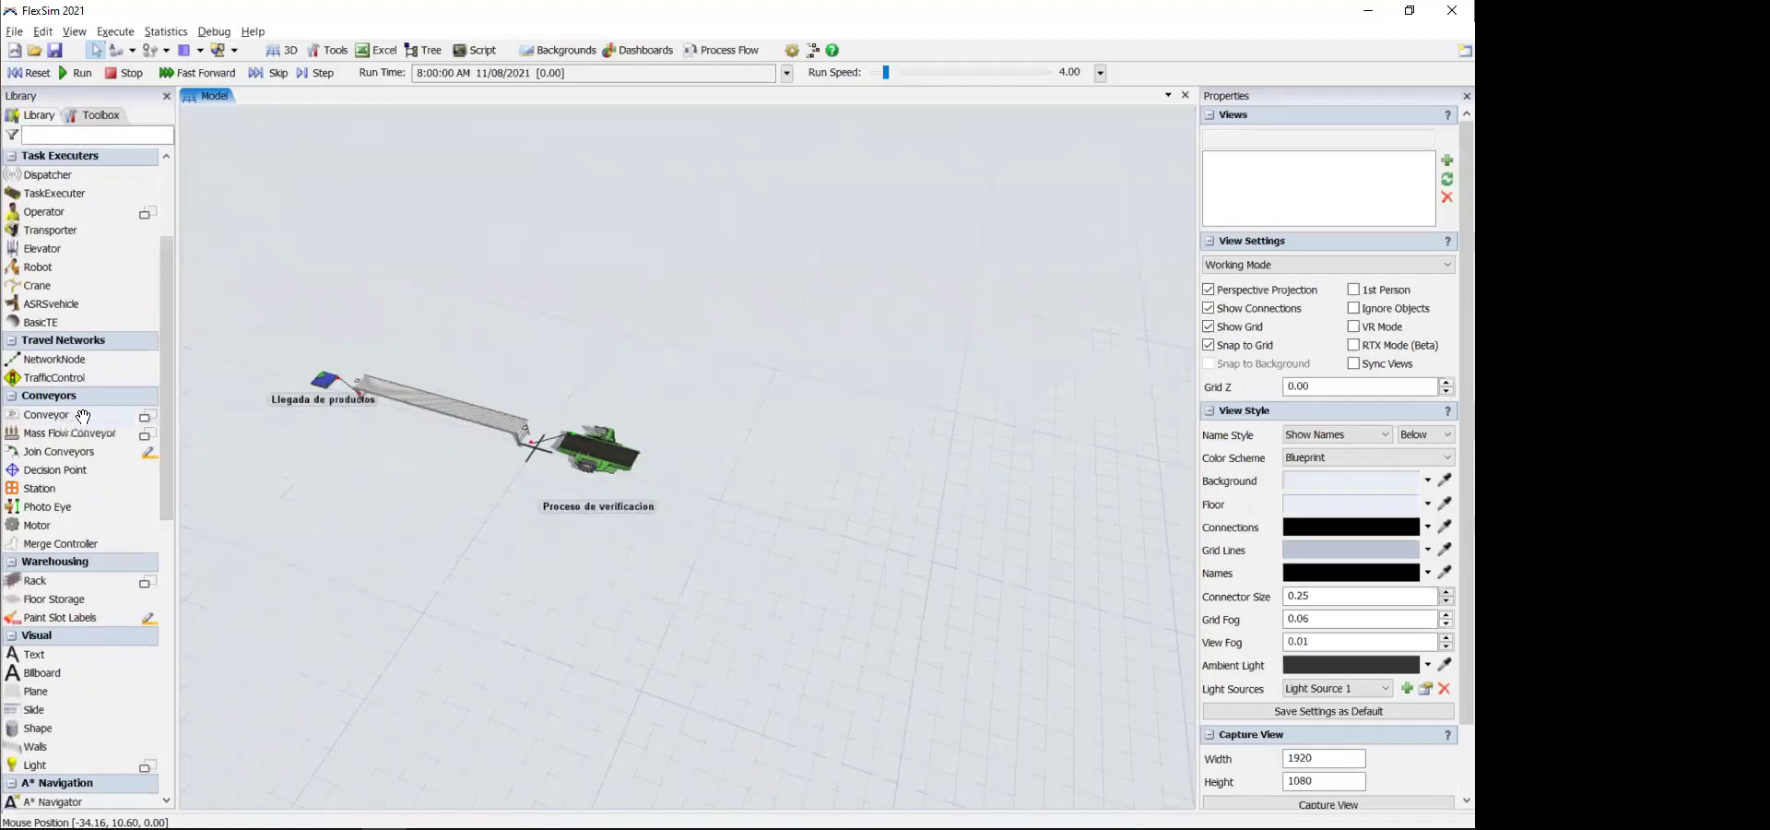
pyautogui.click(83, 416)
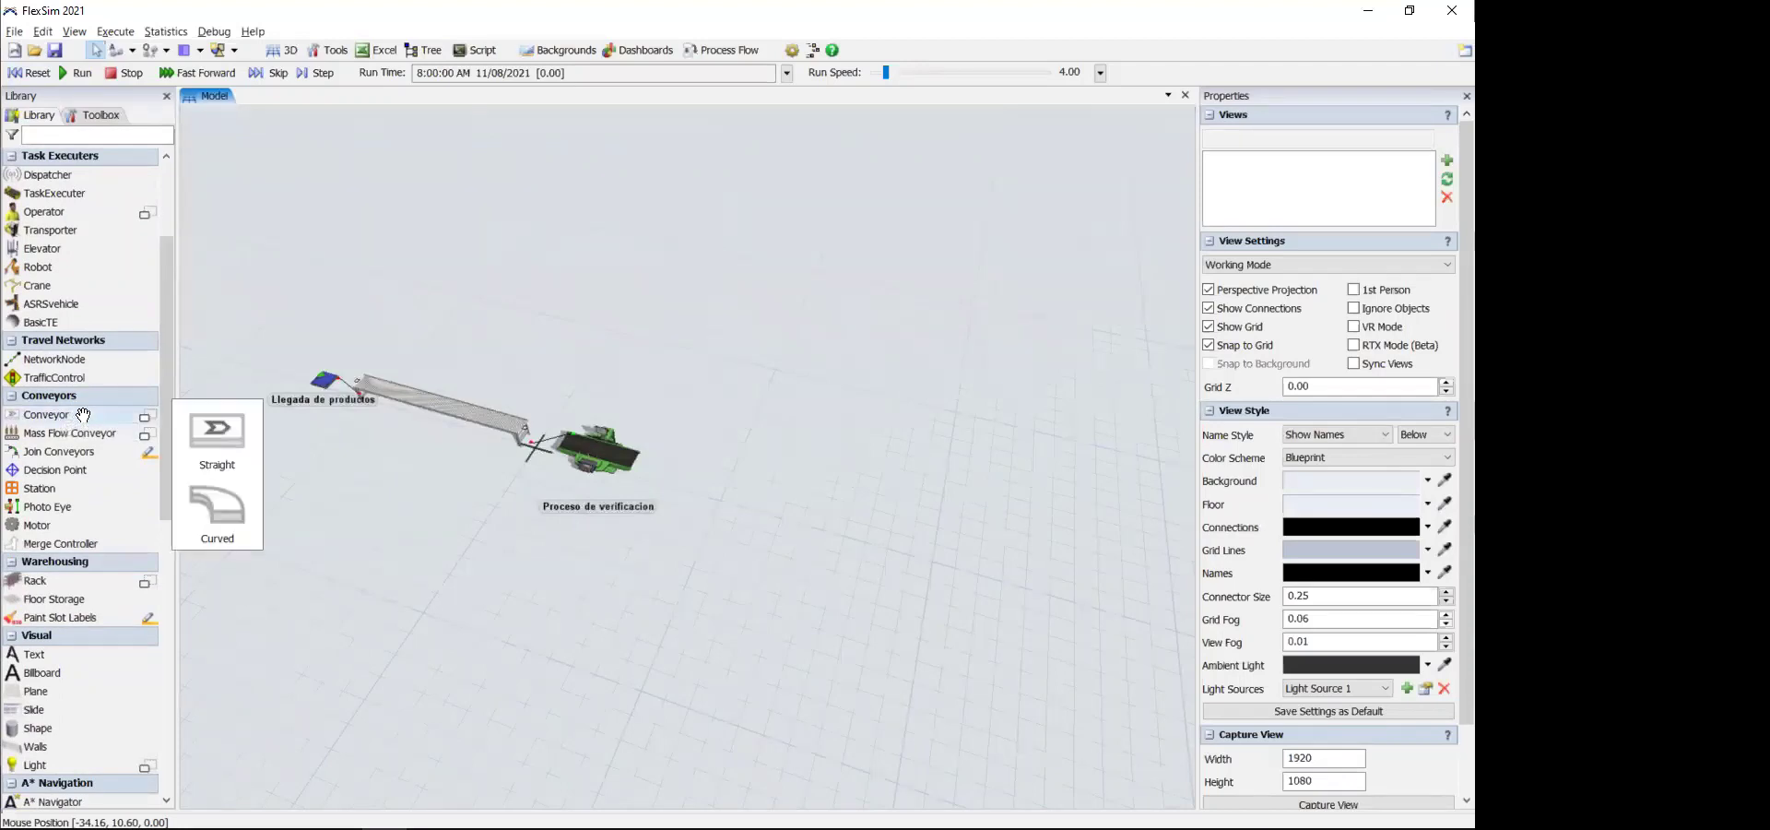
pyautogui.click(222, 506)
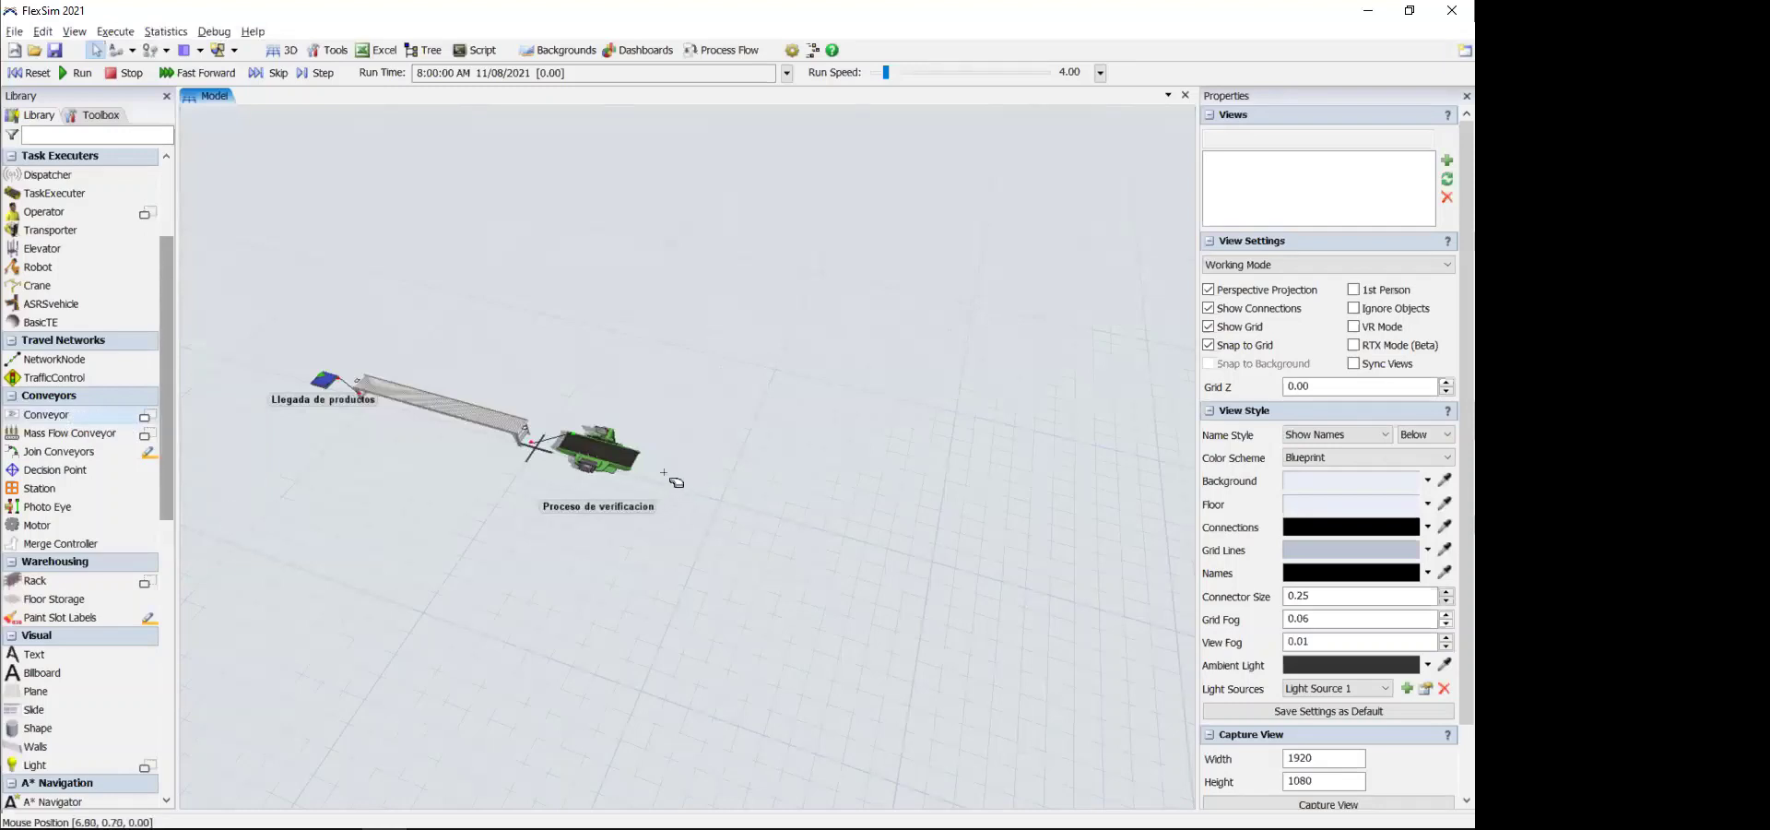
pyautogui.moveTo(702, 476); pyautogui.dragTo(518, 610)
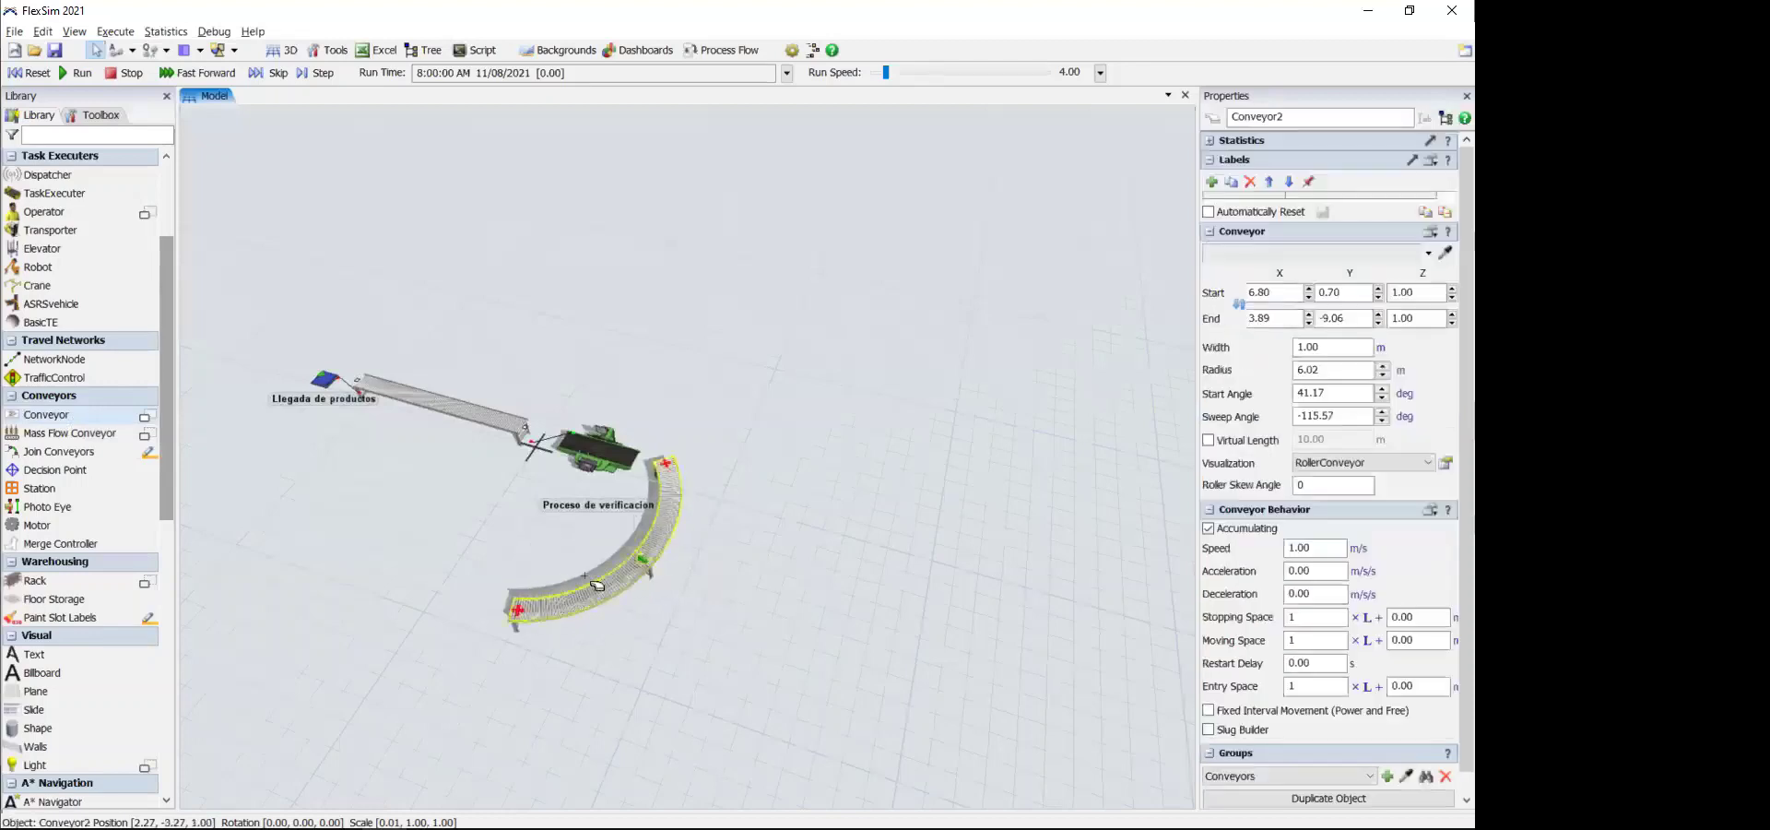
# - Move the whole curved conveyor away from the processor so that it starts at about X 9.9, Y 2.2
pyautogui.rightClick(673, 552)
pyautogui.click(650, 558)
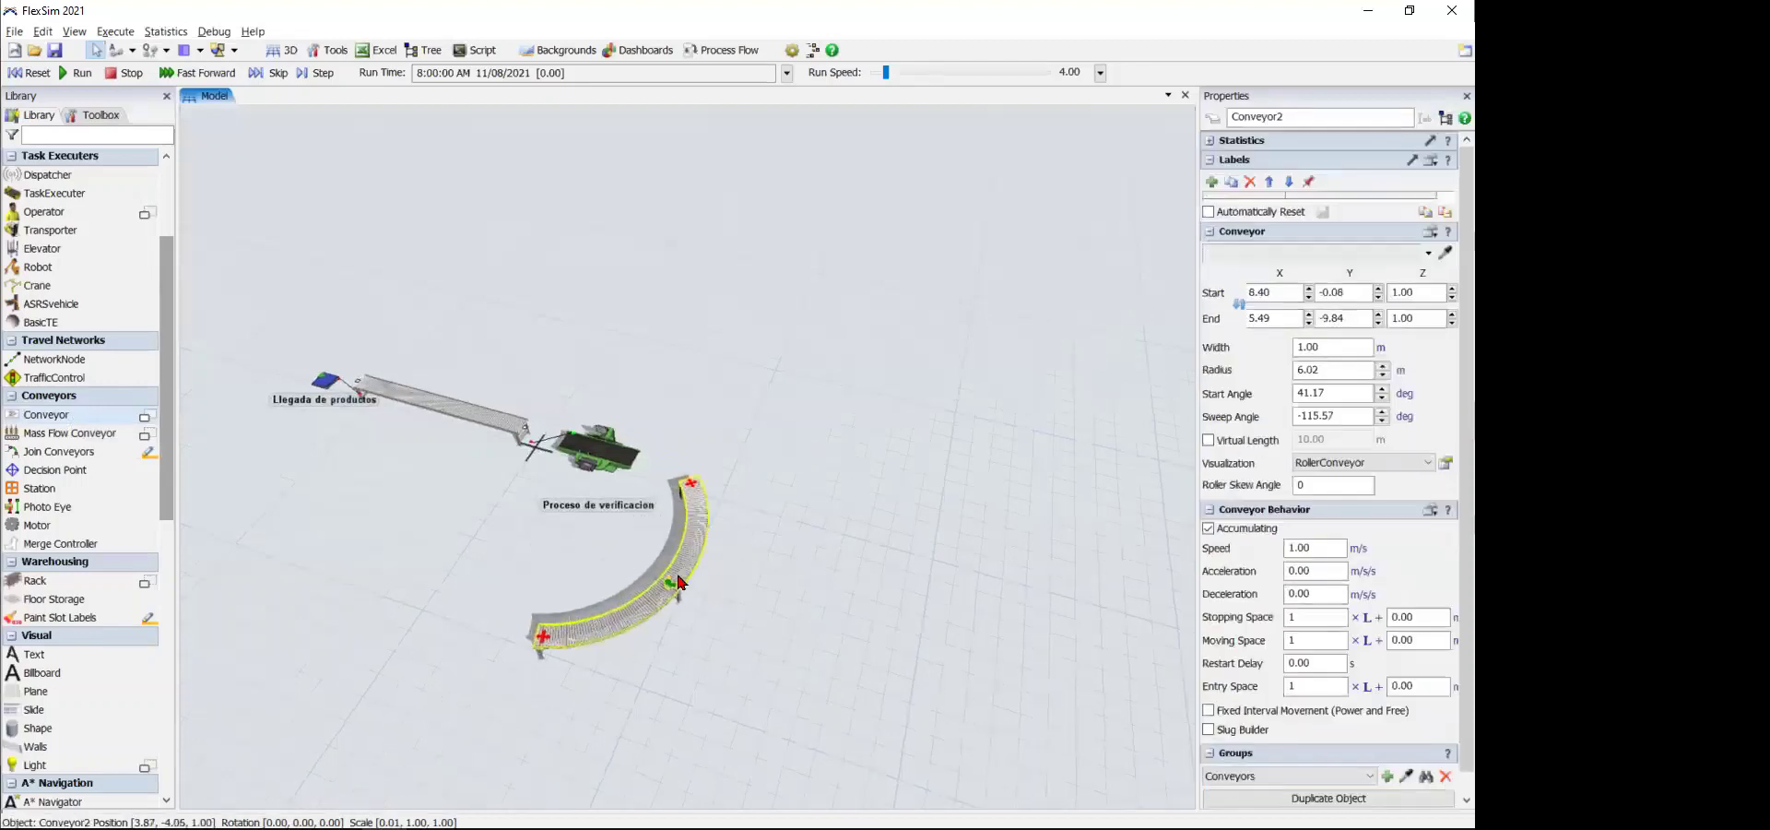
pyautogui.moveTo(650, 558); pyautogui.dragTo(721, 465)
pyautogui.click(664, 521)
pyautogui.moveTo(664, 521); pyautogui.dragTo(711, 467, button='right')
pyautogui.scroll(3, 765, 535)
pyautogui.click(786, 424)
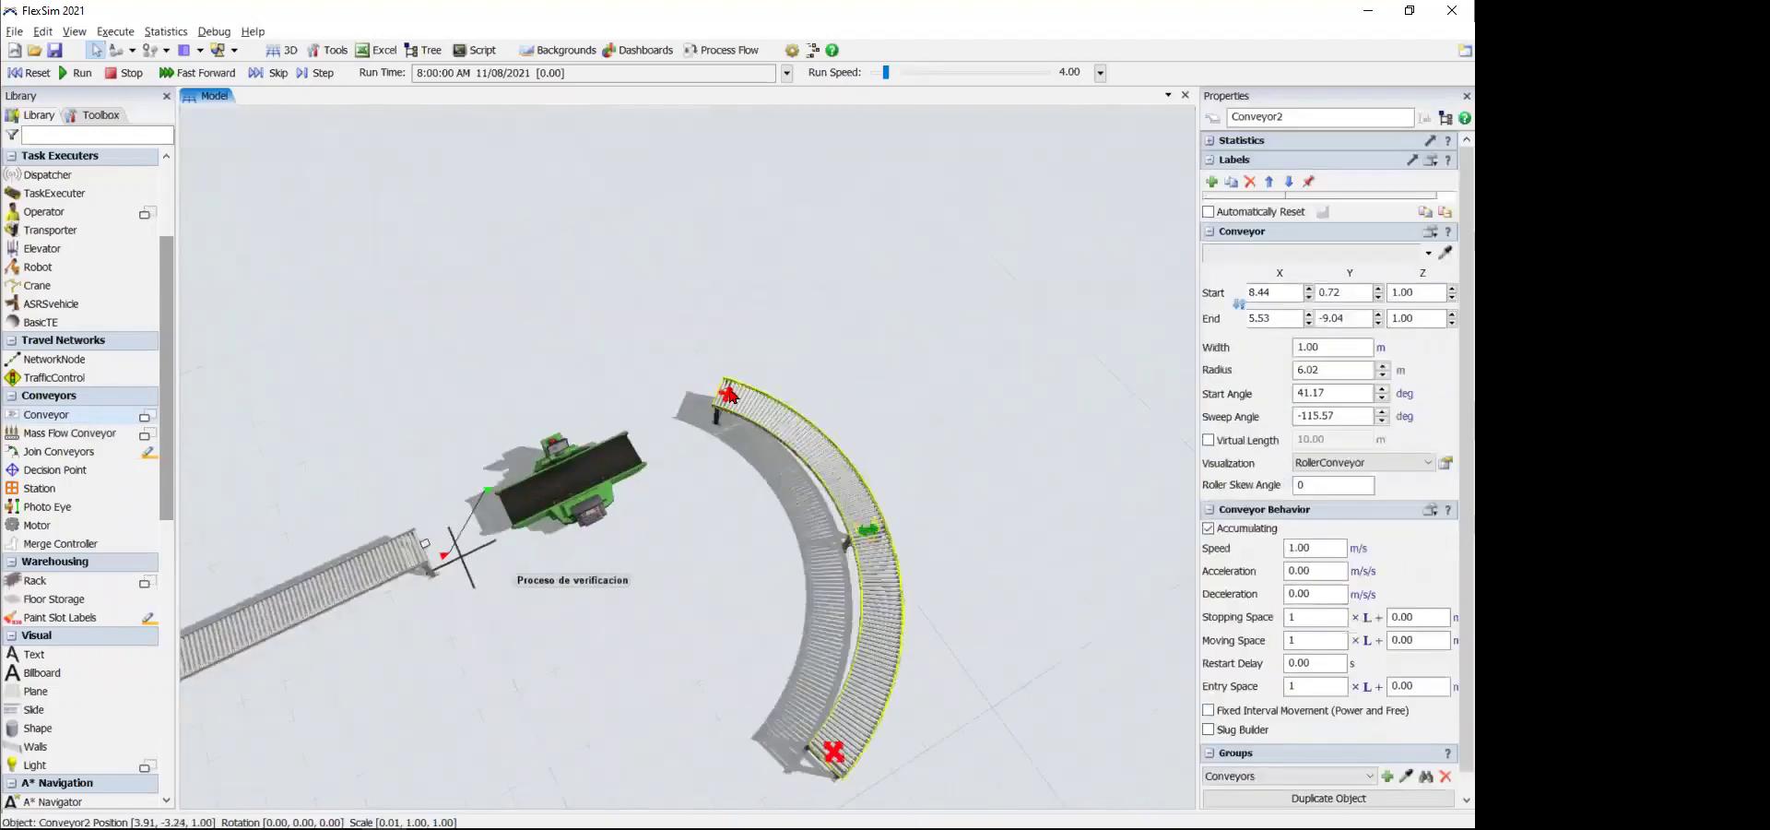
pyautogui.moveTo(721, 415); pyautogui.dragTo(702, 431)
pyautogui.moveTo(771, 481); pyautogui.dragTo(805, 384)
pyautogui.scroll(-3, 743, 350)
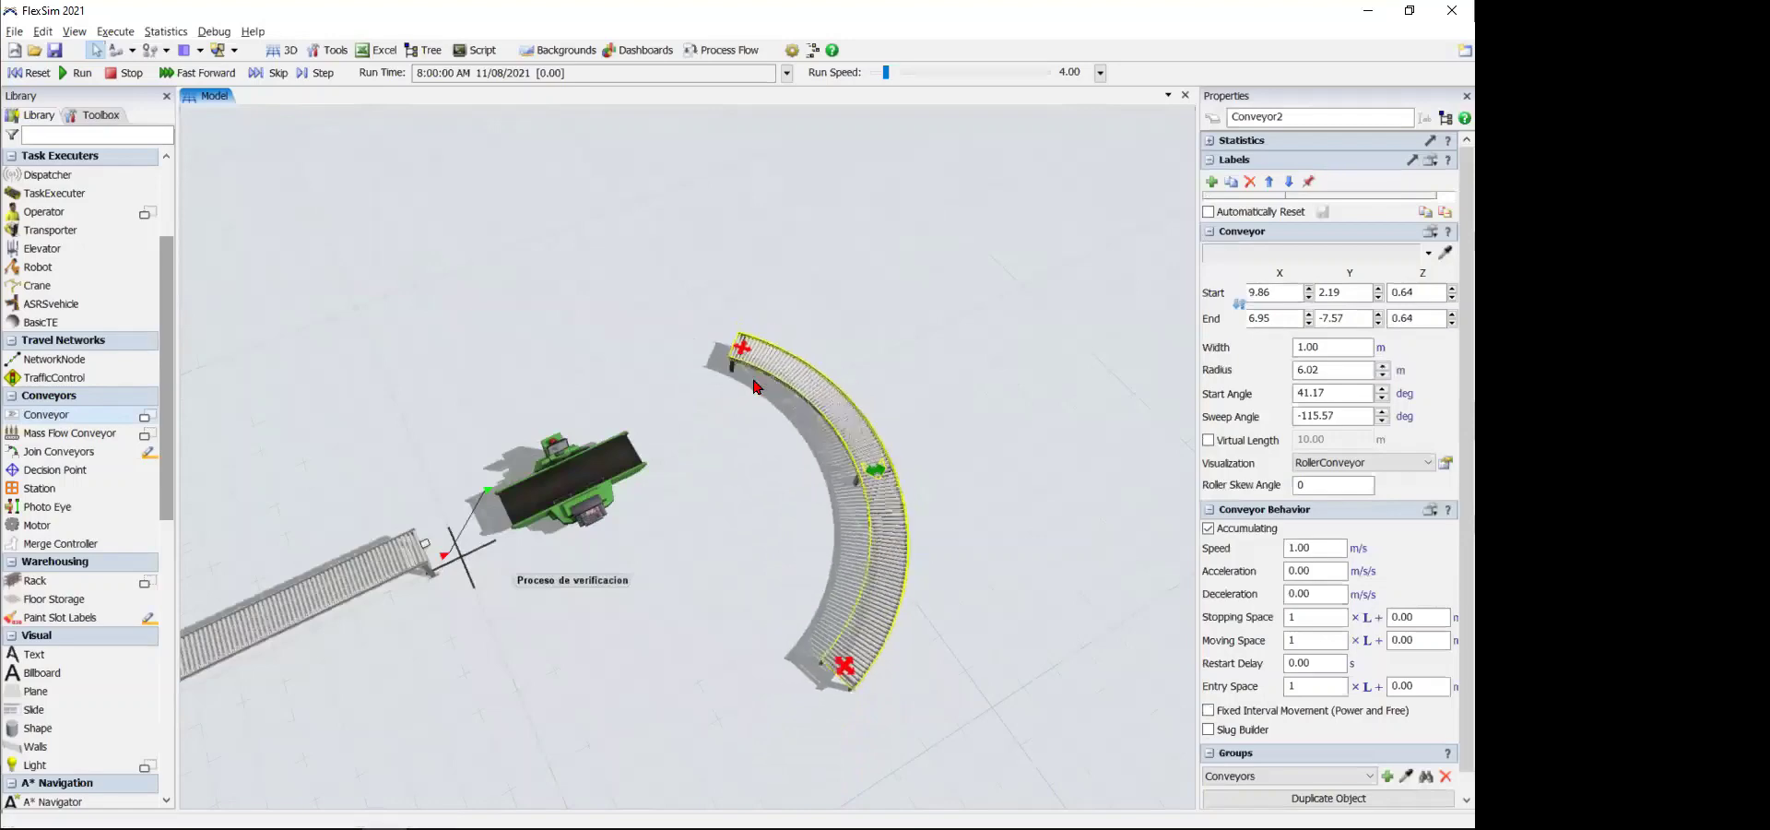
# - Bring the start of the curved conveyor up against the verification processor's outlet, at about X 5.9, Y 0.1
pyautogui.click(759, 389)
pyautogui.scroll(5, 759, 387)
pyautogui.click(762, 334)
pyautogui.scroll(3, 762, 333)
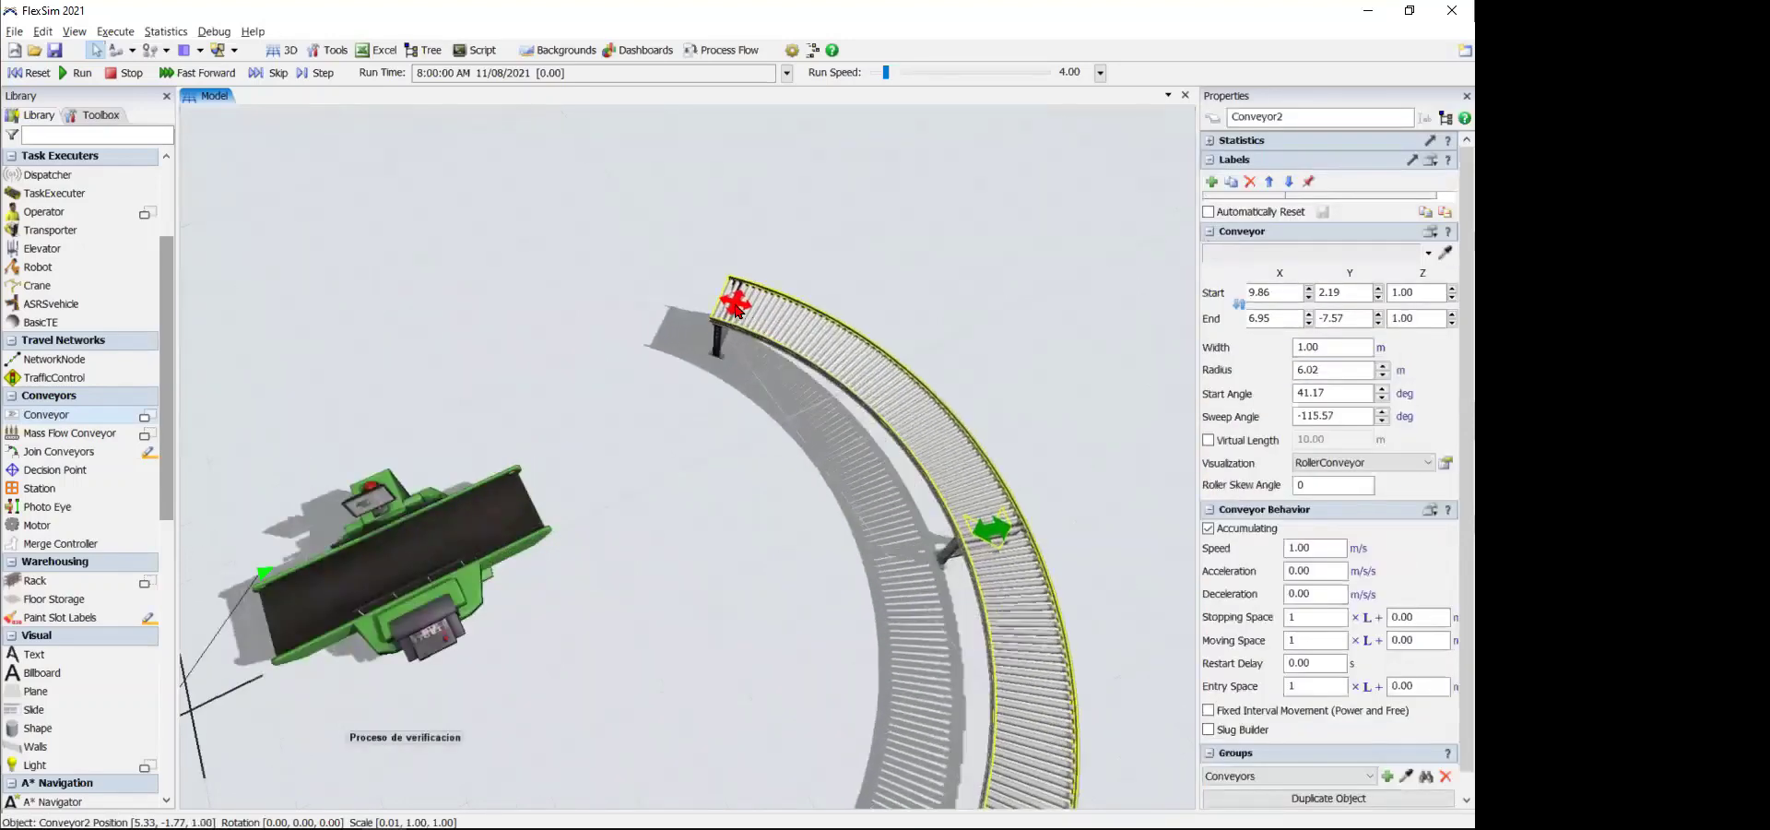
pyautogui.moveTo(737, 311); pyautogui.dragTo(606, 498)
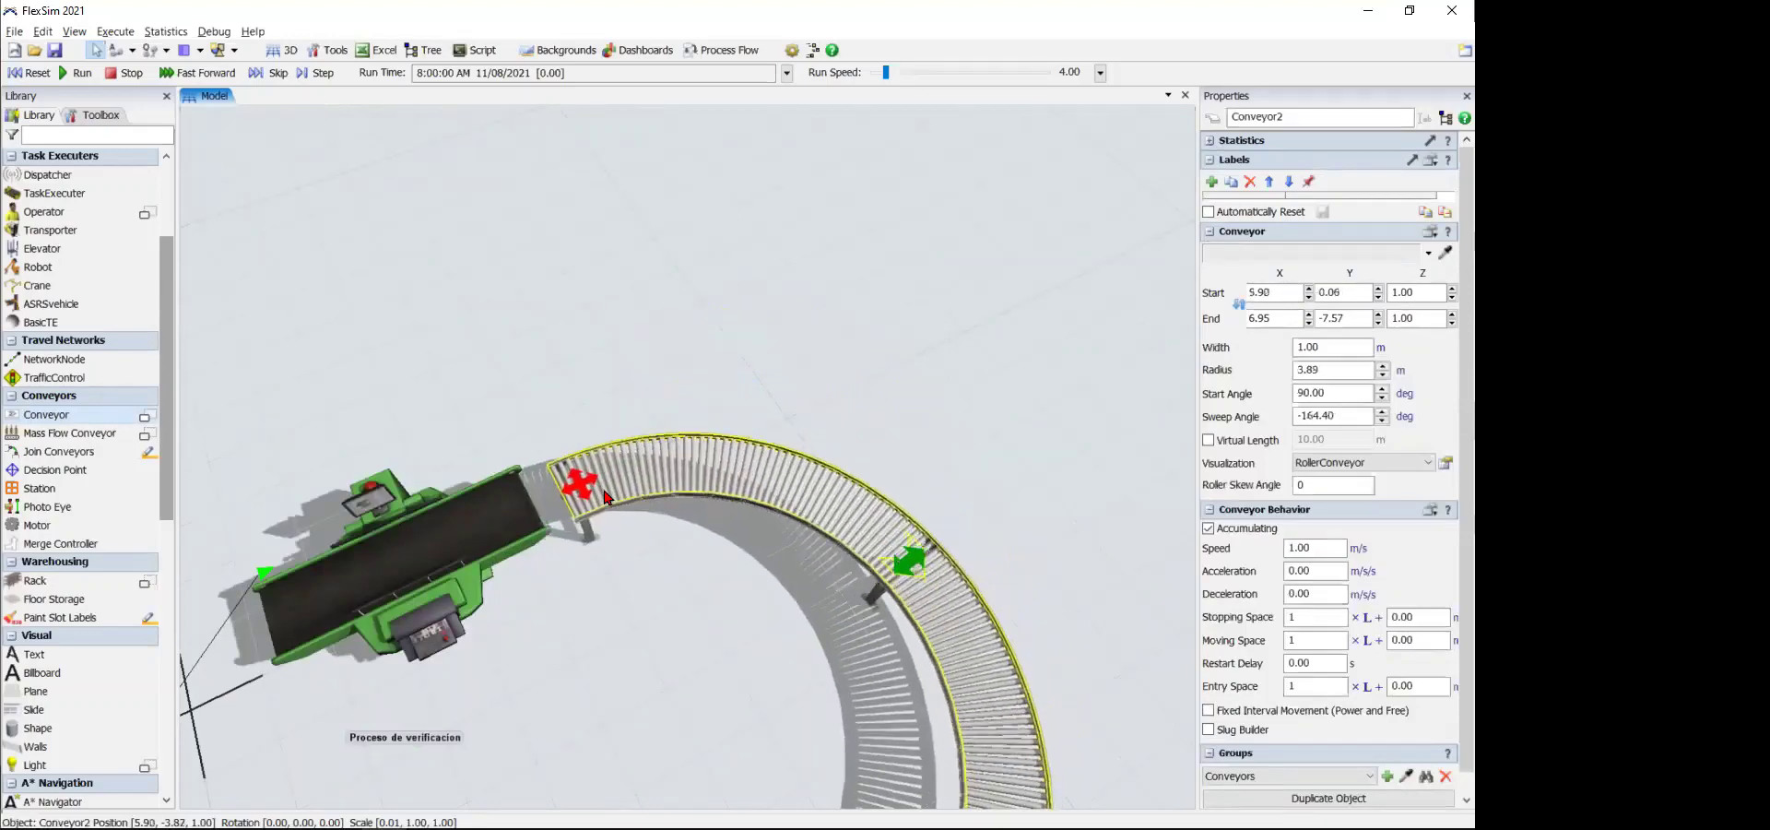
pyautogui.click(688, 648)
pyautogui.scroll(-5, 701, 645)
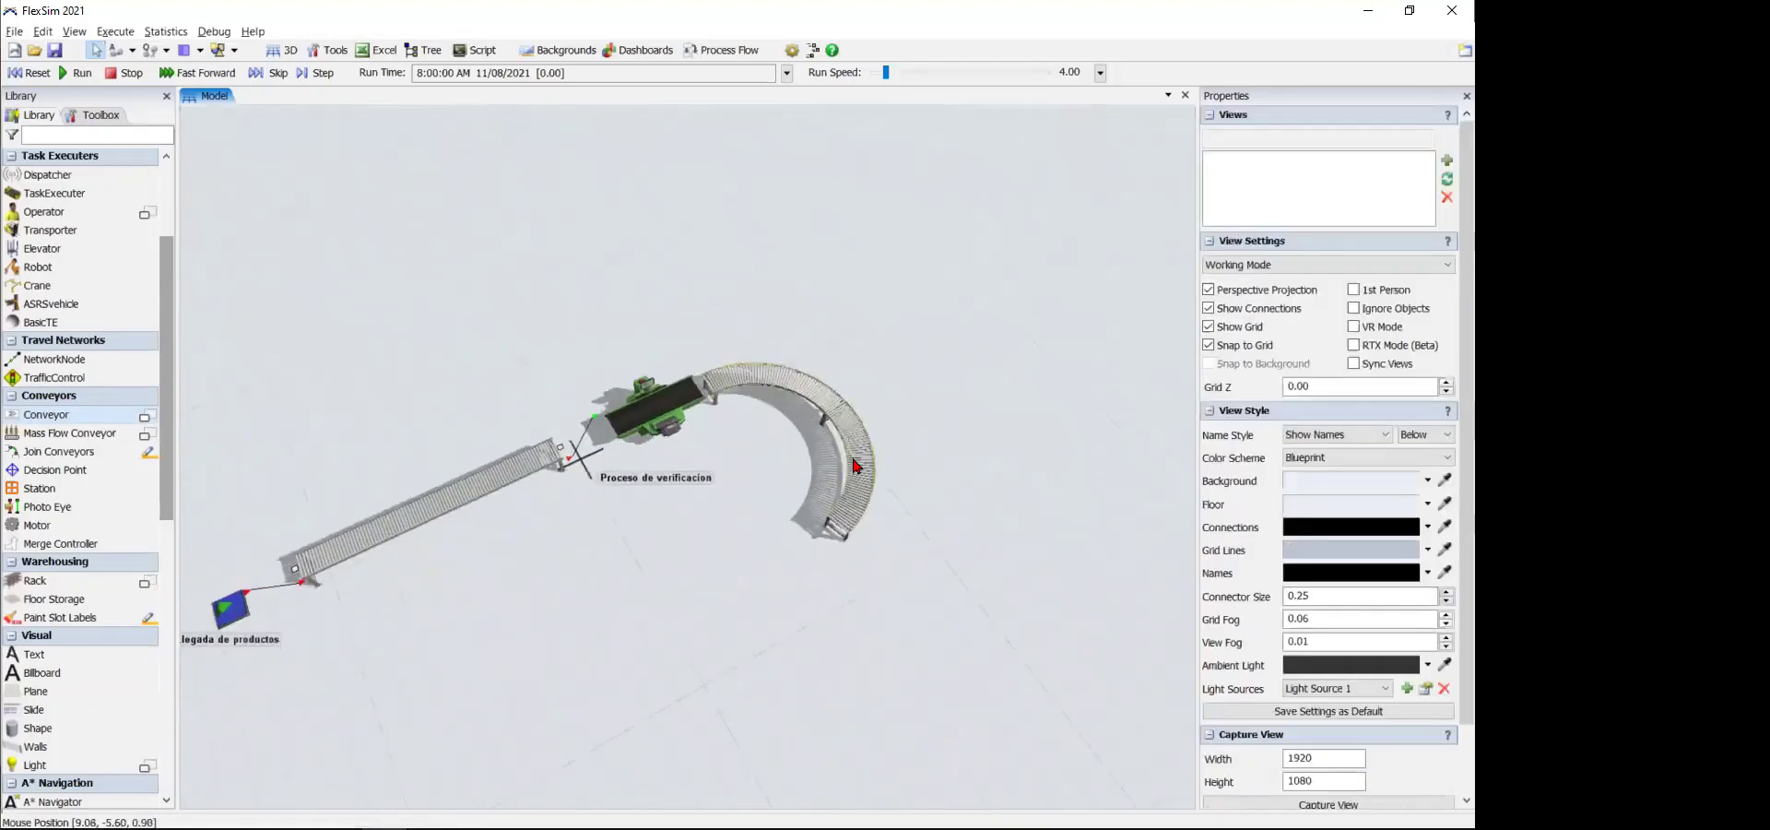
# - Reshape the curved conveyor into a 90° arc of about 5.6 m radius and leave a gap after the processor
pyautogui.click(855, 465)
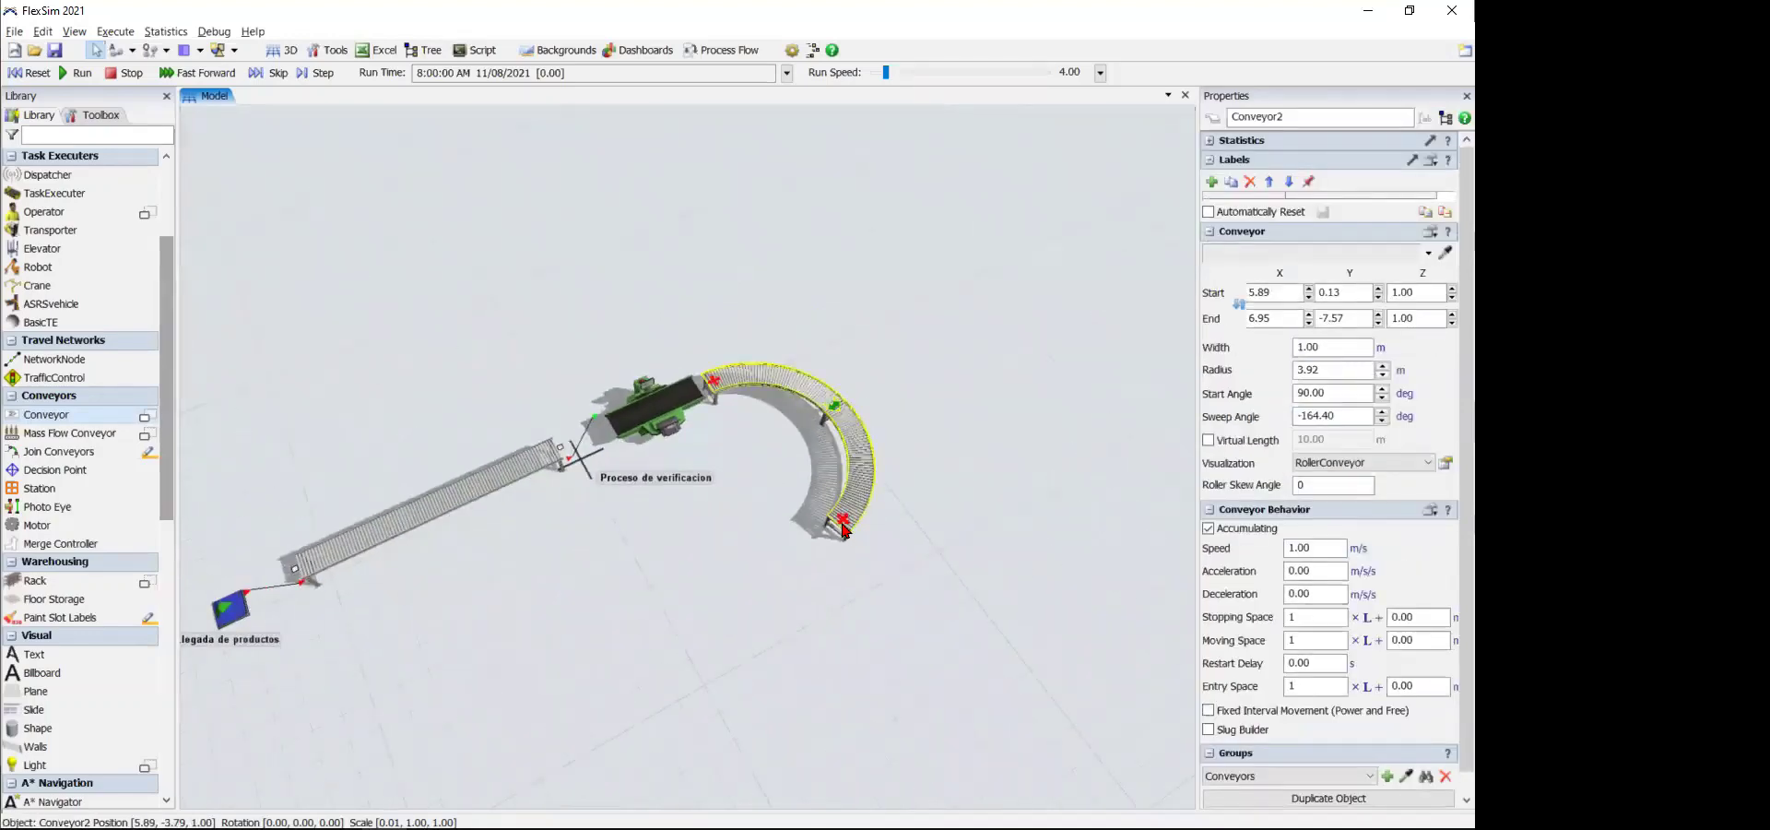
pyautogui.moveTo(842, 528); pyautogui.dragTo(762, 622)
pyautogui.click(819, 574)
pyautogui.scroll(5, 819, 574)
pyautogui.click(841, 439)
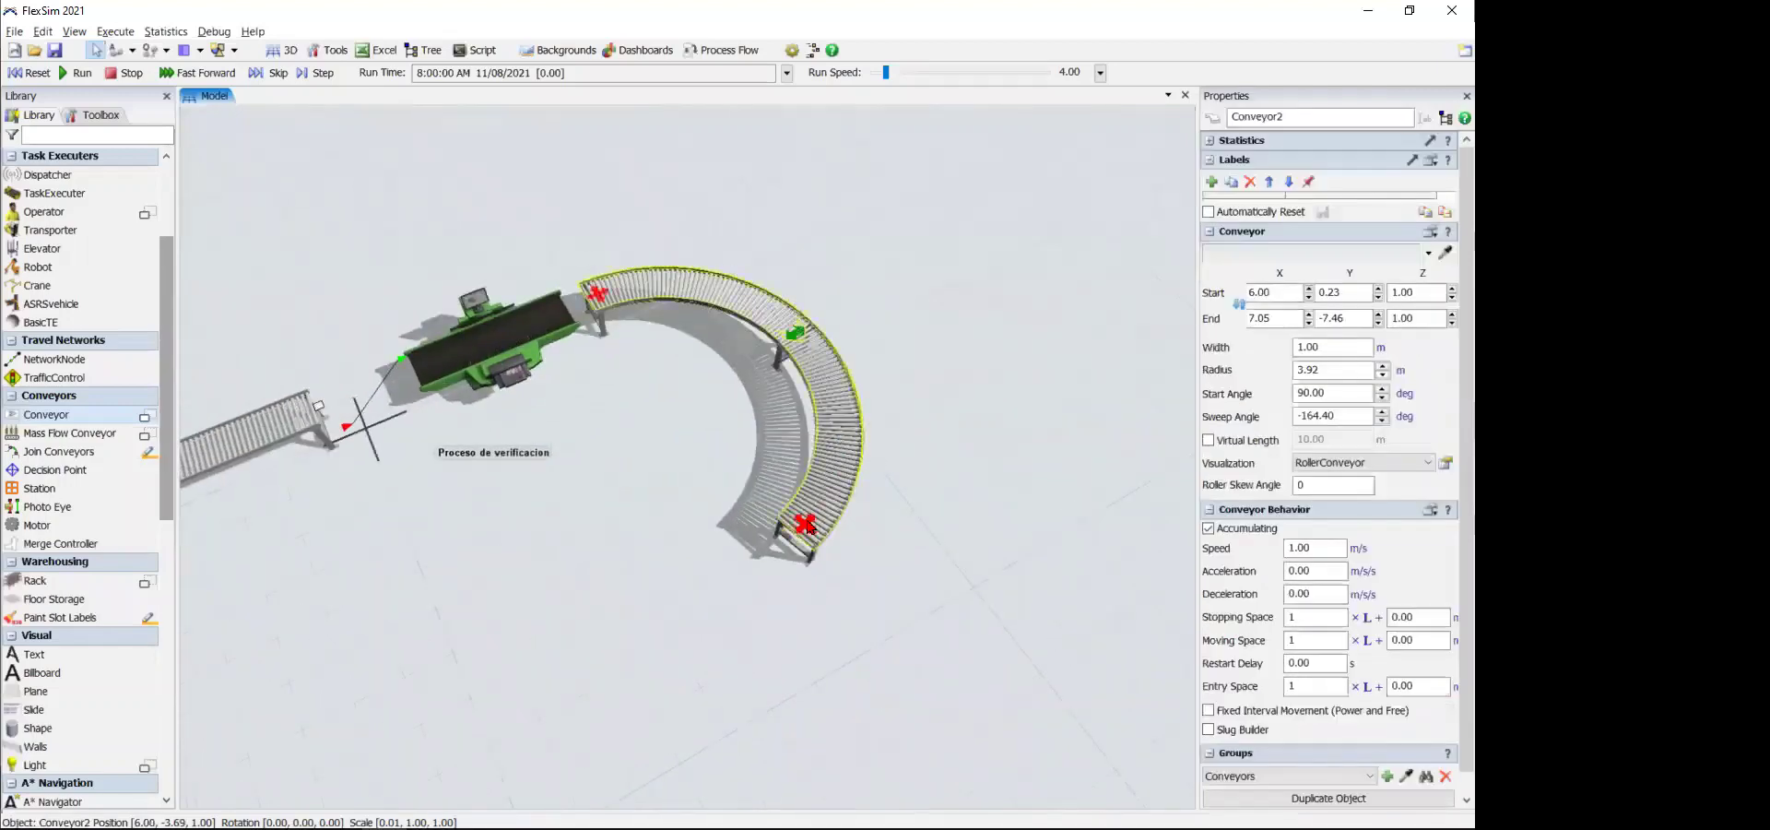
pyautogui.moveTo(806, 525); pyautogui.dragTo(943, 394)
pyautogui.click(869, 473)
pyautogui.moveTo(819, 487); pyautogui.dragTo(816, 549)
pyautogui.moveTo(751, 420); pyautogui.dragTo(792, 407)
pyautogui.click(185, 534)
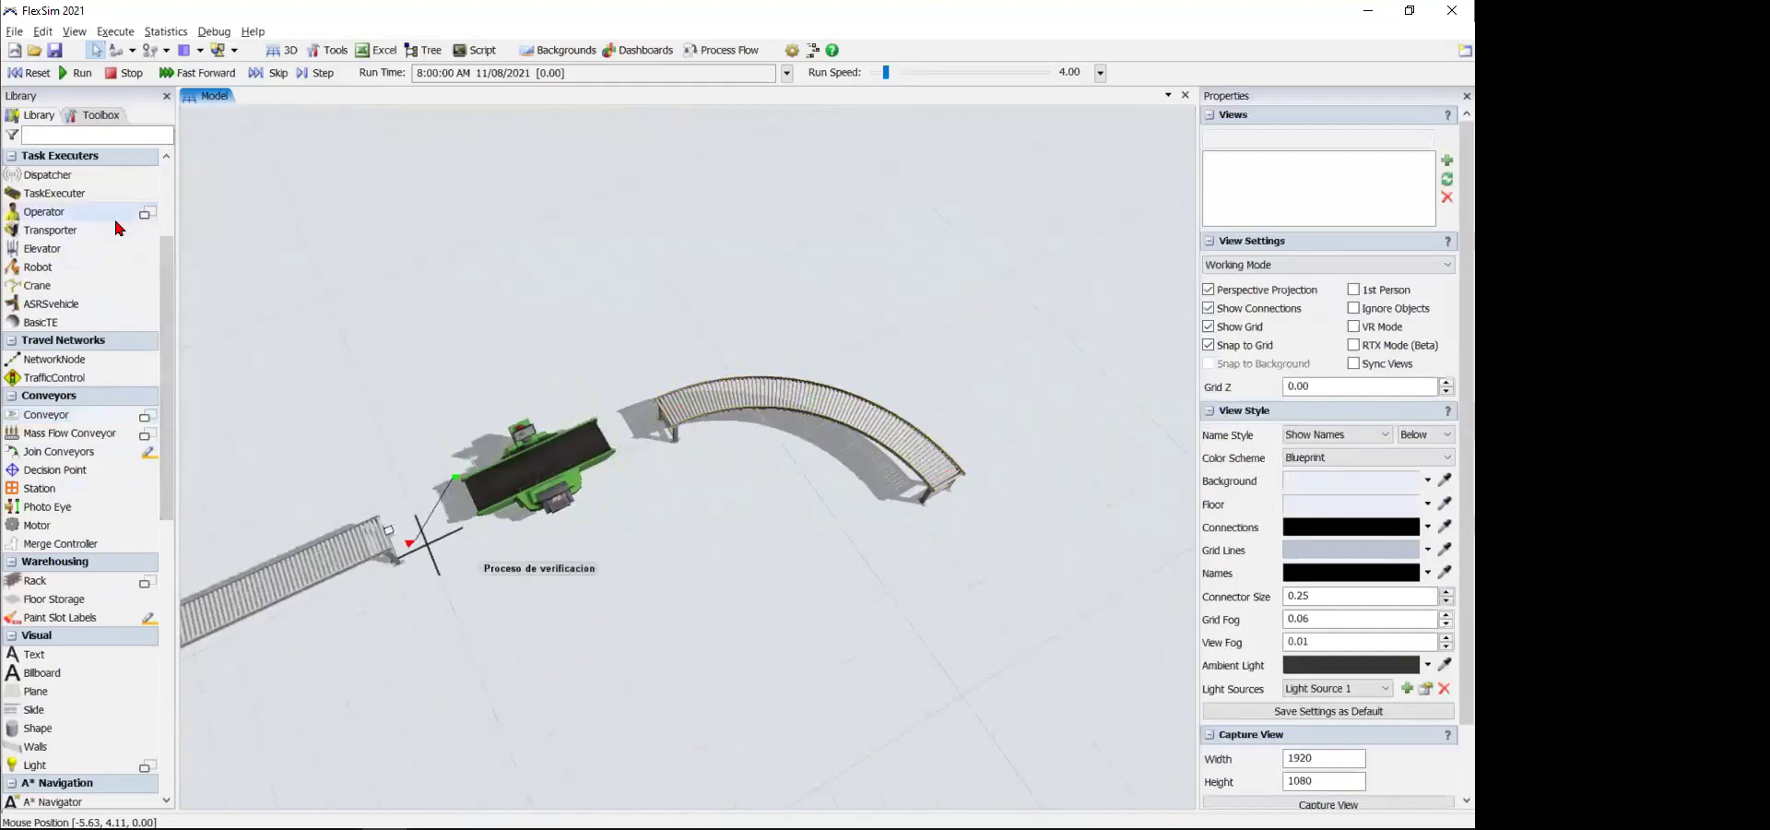
# - Place an operator beside the verification processor, near its outlet end
pyautogui.moveTo(112, 216)
pyautogui.moveTo(298, 255); pyautogui.dragTo(620, 378)
pyautogui.scroll(3, 626, 390)
pyautogui.scroll(-3, 625, 390)
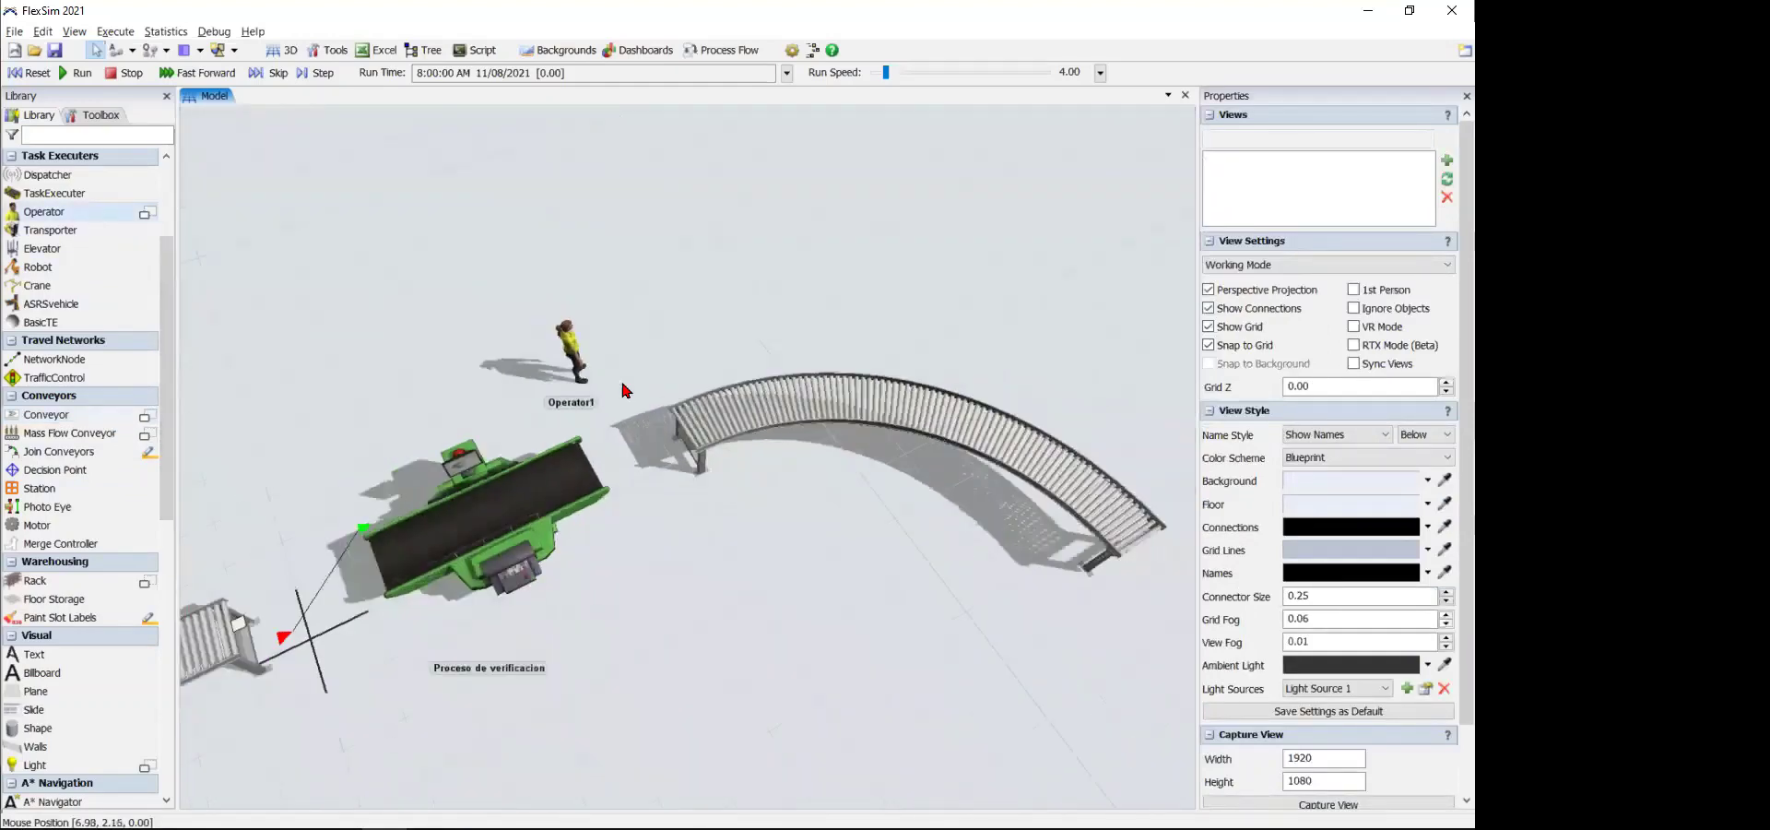
pyautogui.click(565, 329)
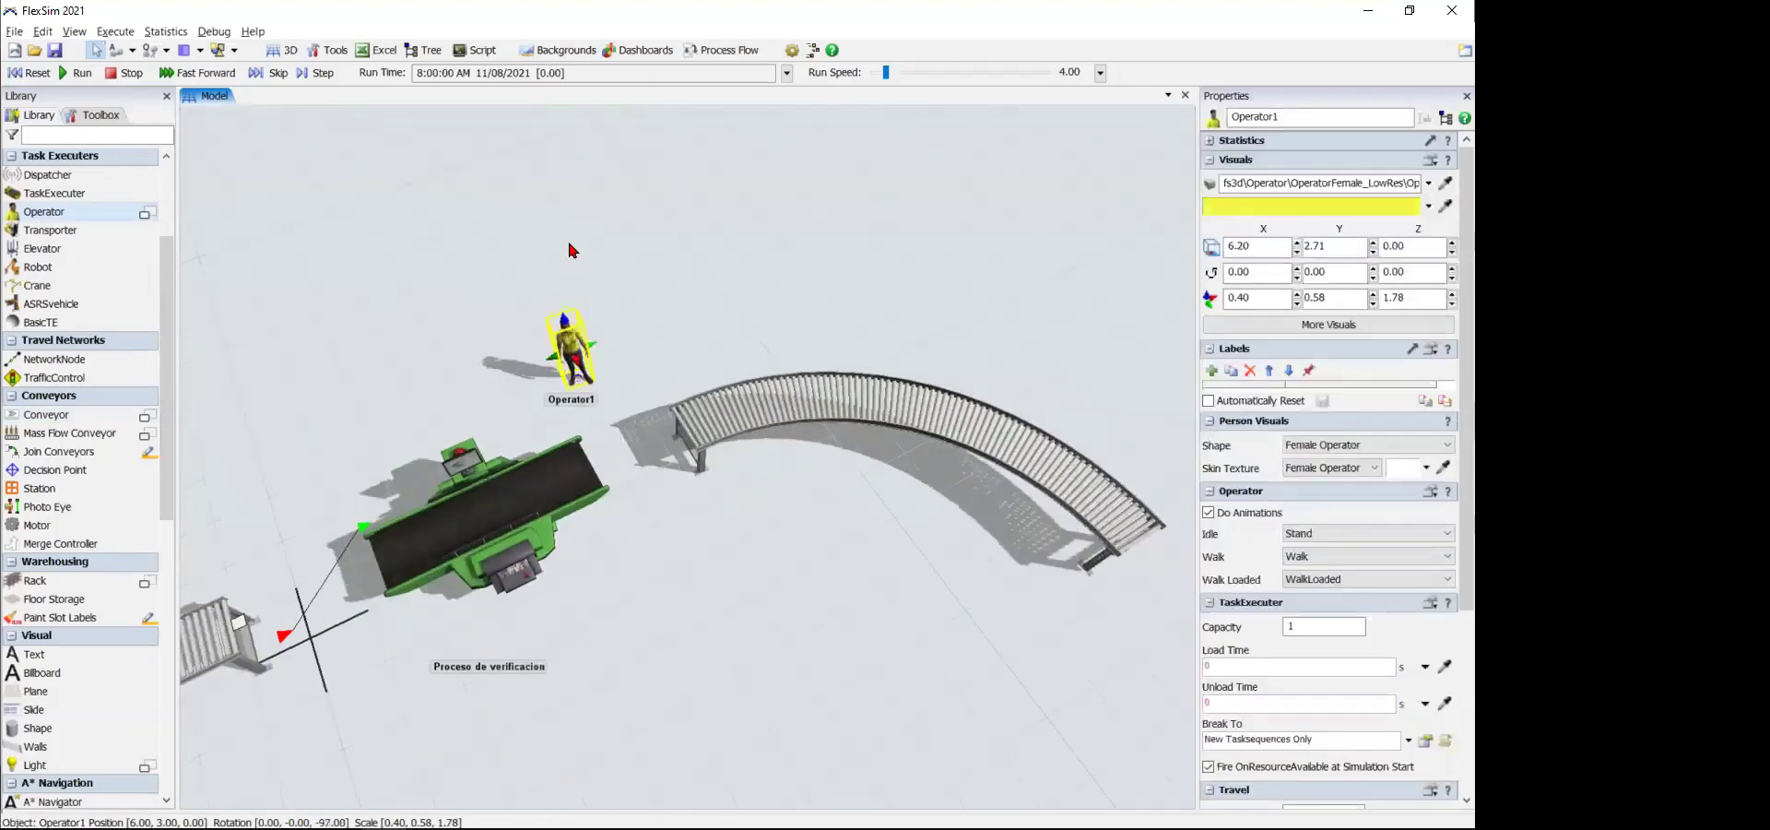
# - Move the curved conveyor farther from the verification processor to widen the gap between them
pyautogui.click(865, 404)
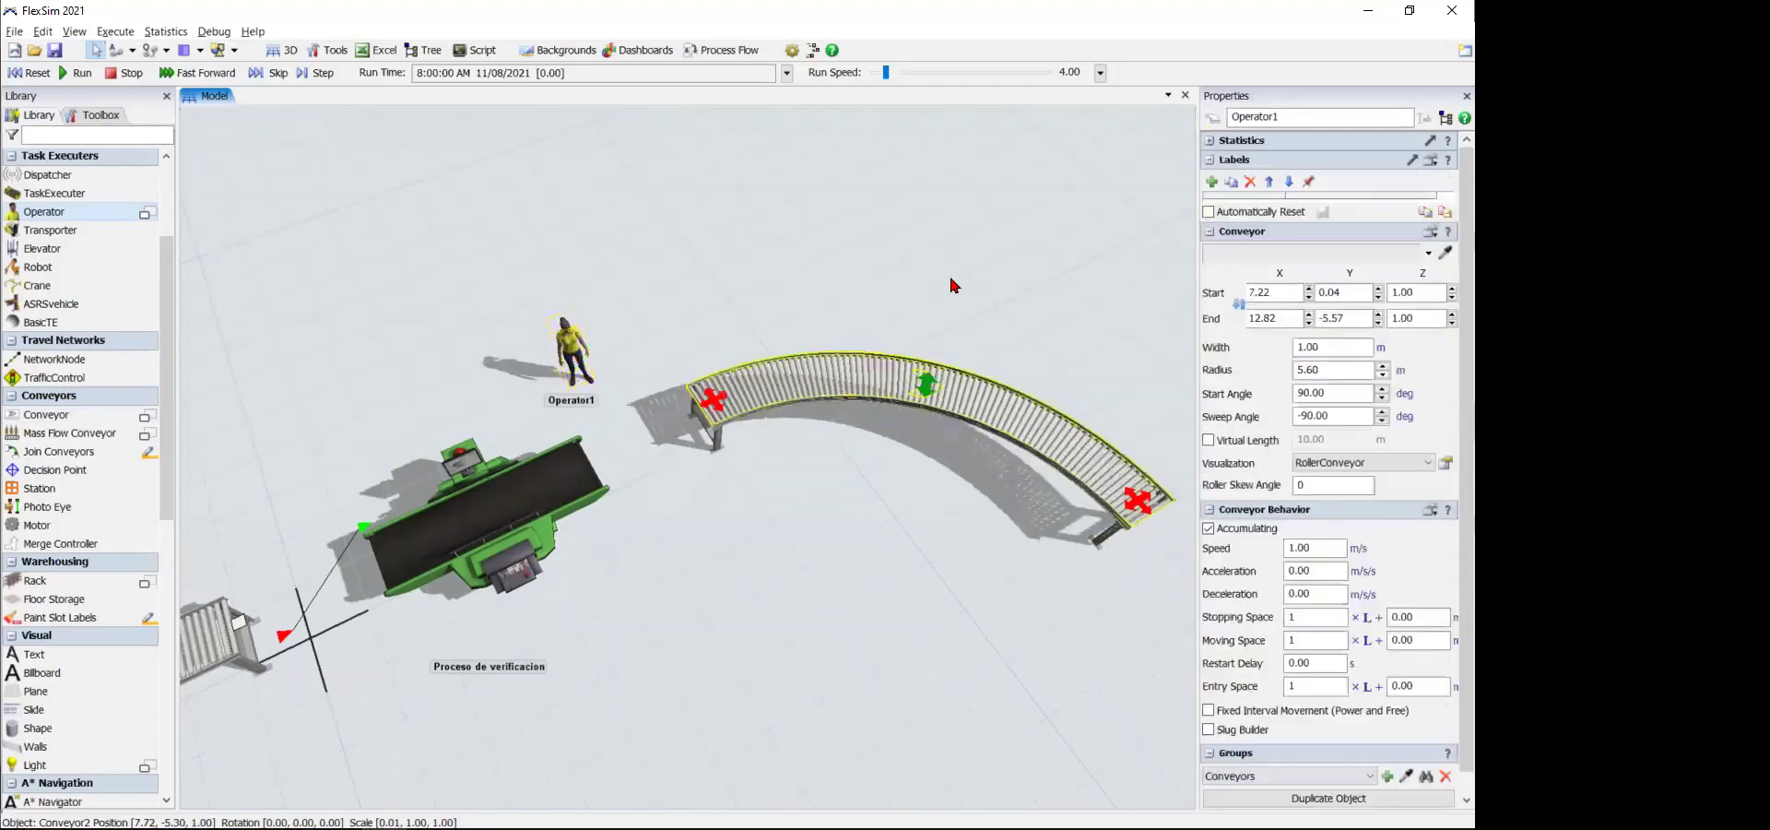
pyautogui.moveTo(950, 279); pyautogui.dragTo(1050, 283)
pyautogui.click(905, 483)
pyautogui.scroll(-2, 904, 484)
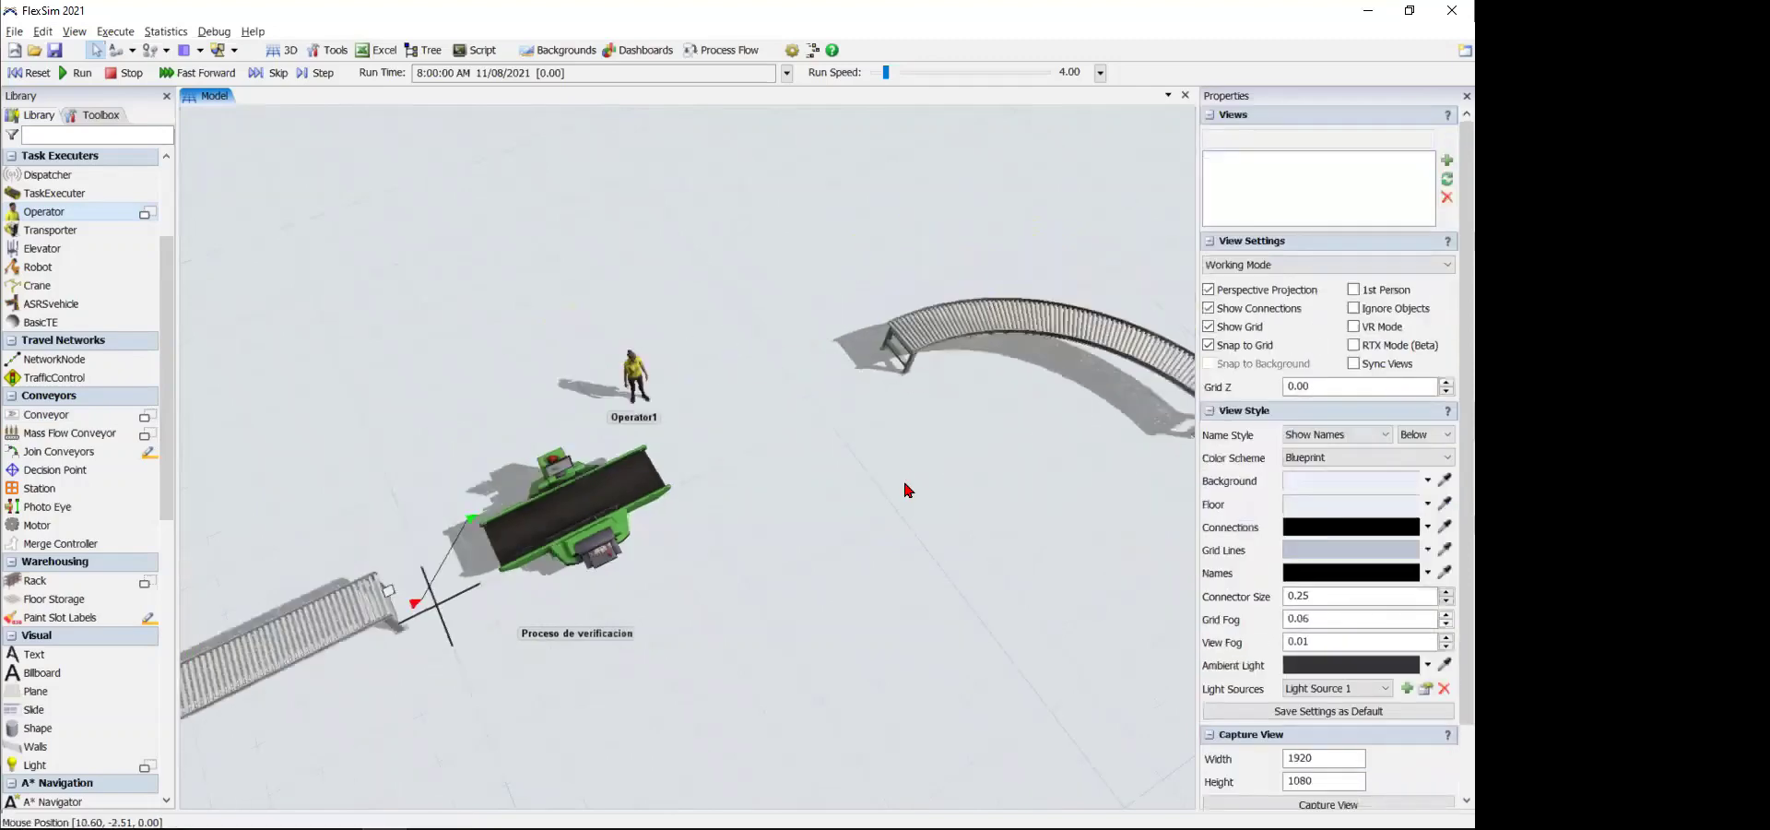
pyautogui.moveTo(905, 488); pyautogui.dragTo(754, 553)
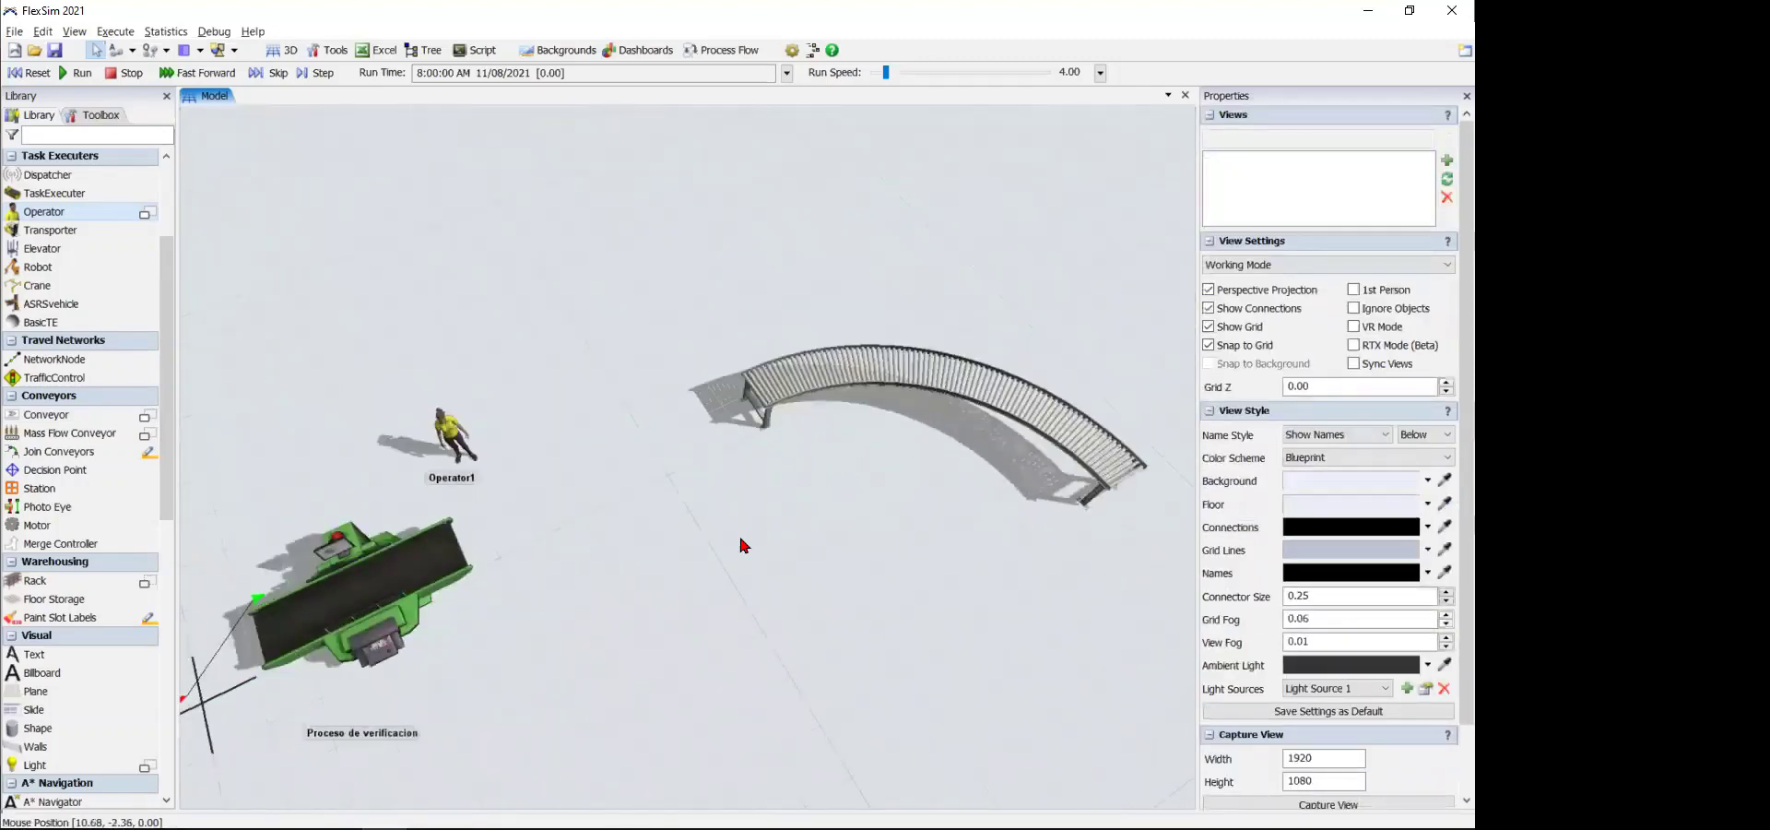
# - Connect the verification processor to the start of the curved conveyor
pyautogui.click(443, 573)
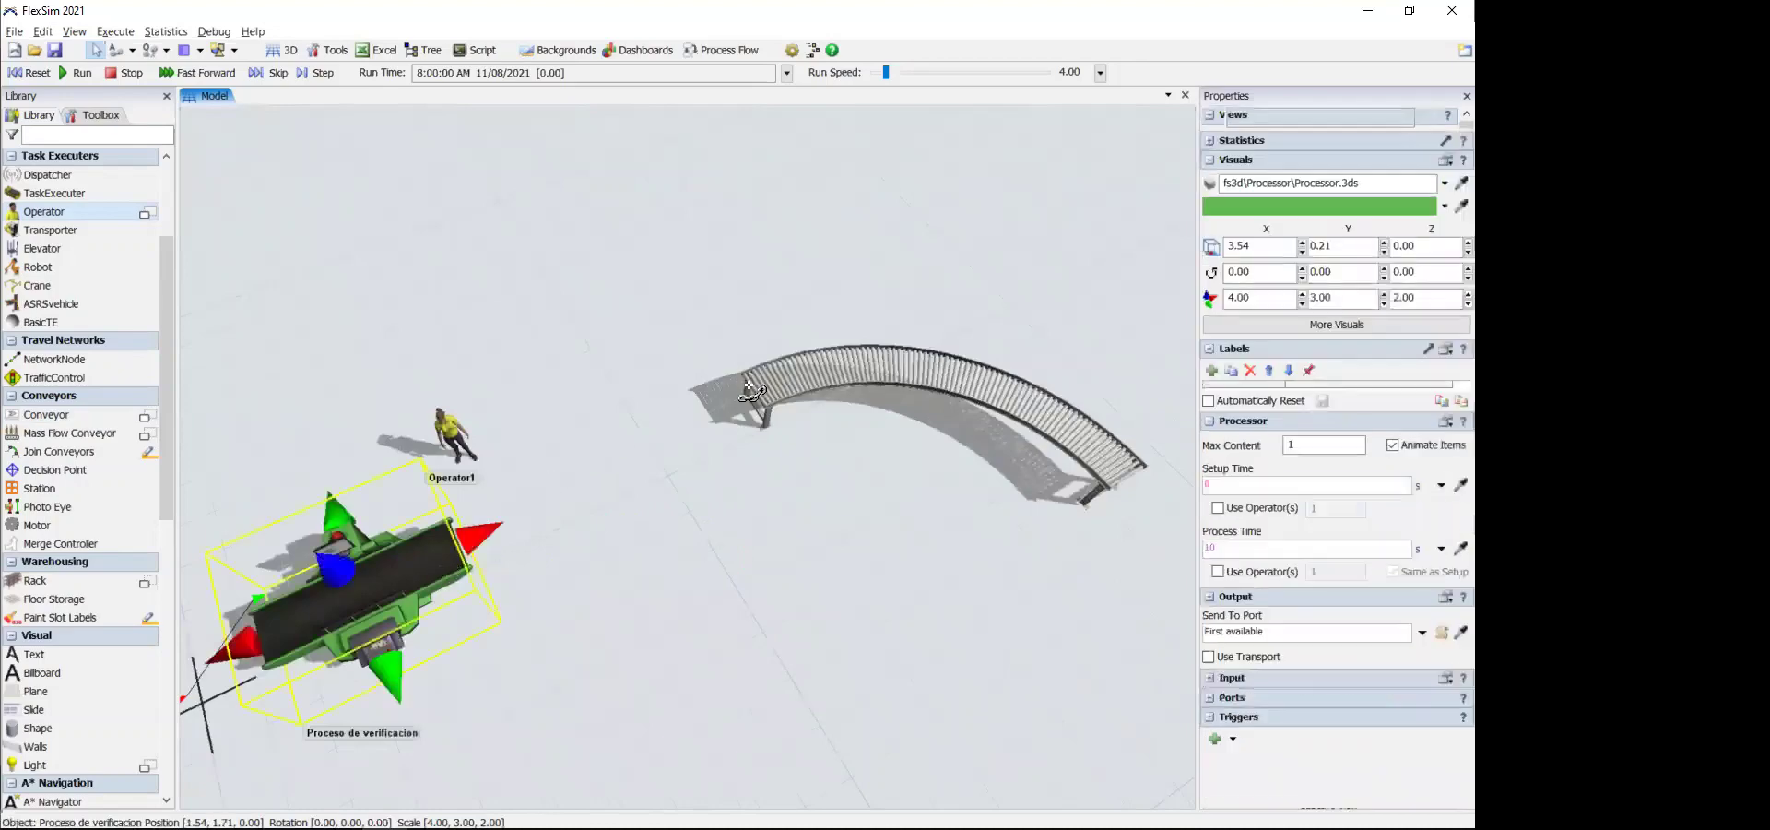
pyautogui.click(751, 388)
pyautogui.click(562, 698)
pyautogui.moveTo(562, 698); pyautogui.dragTo(678, 664, button='right')
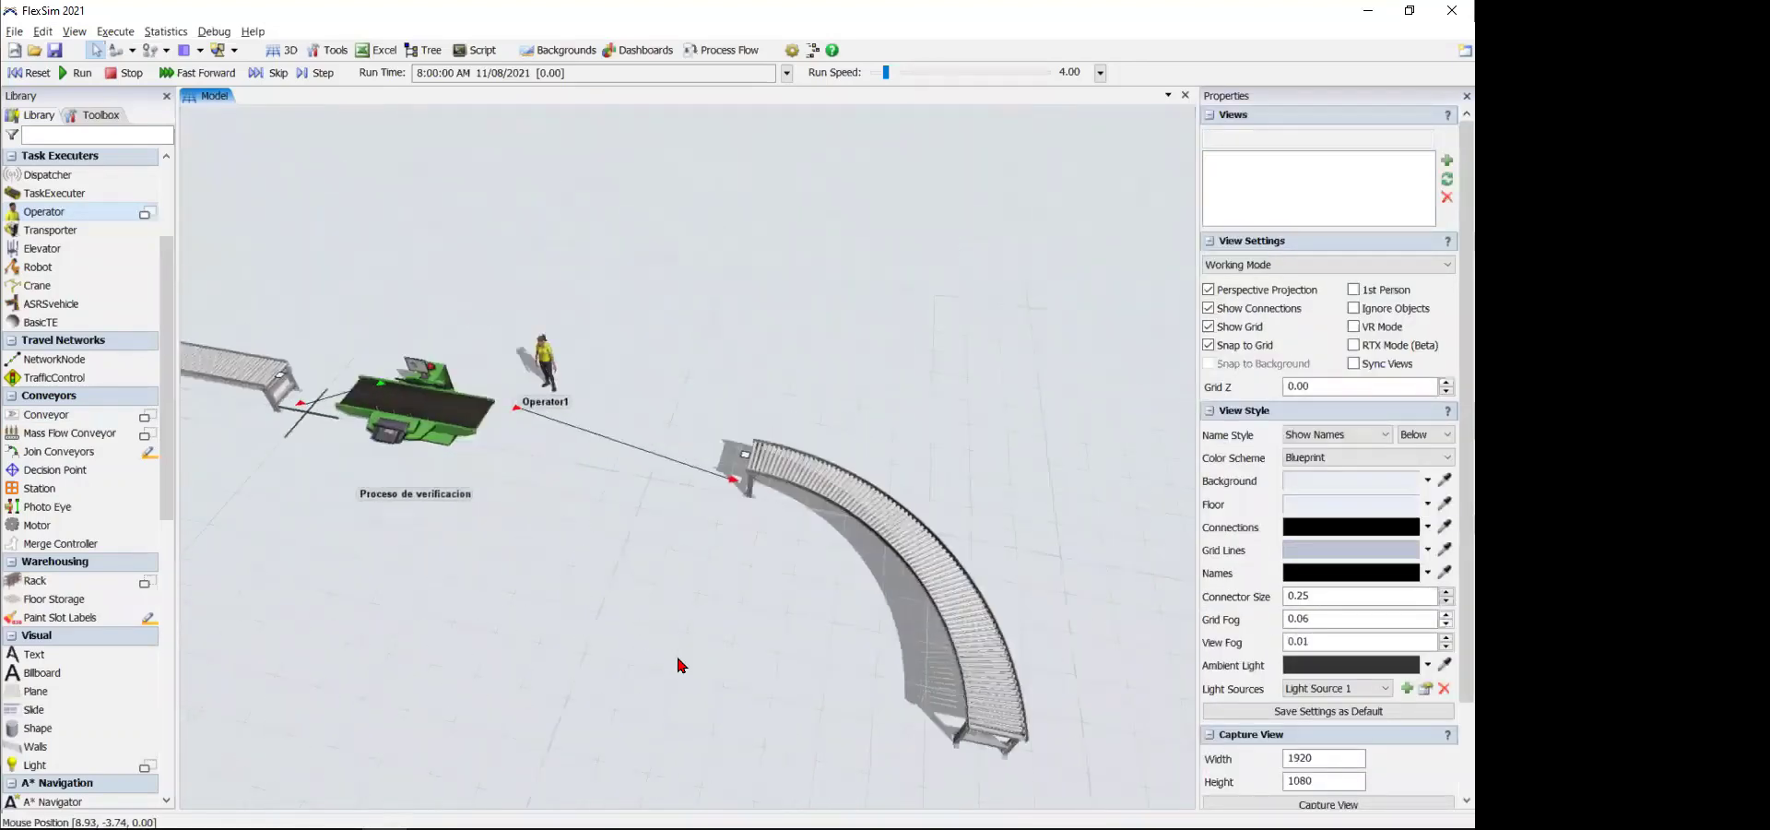
pyautogui.moveTo(555, 493); pyautogui.dragTo(690, 595)
pyautogui.scroll(3, 691, 594)
pyautogui.moveTo(735, 399); pyautogui.dragTo(745, 411)
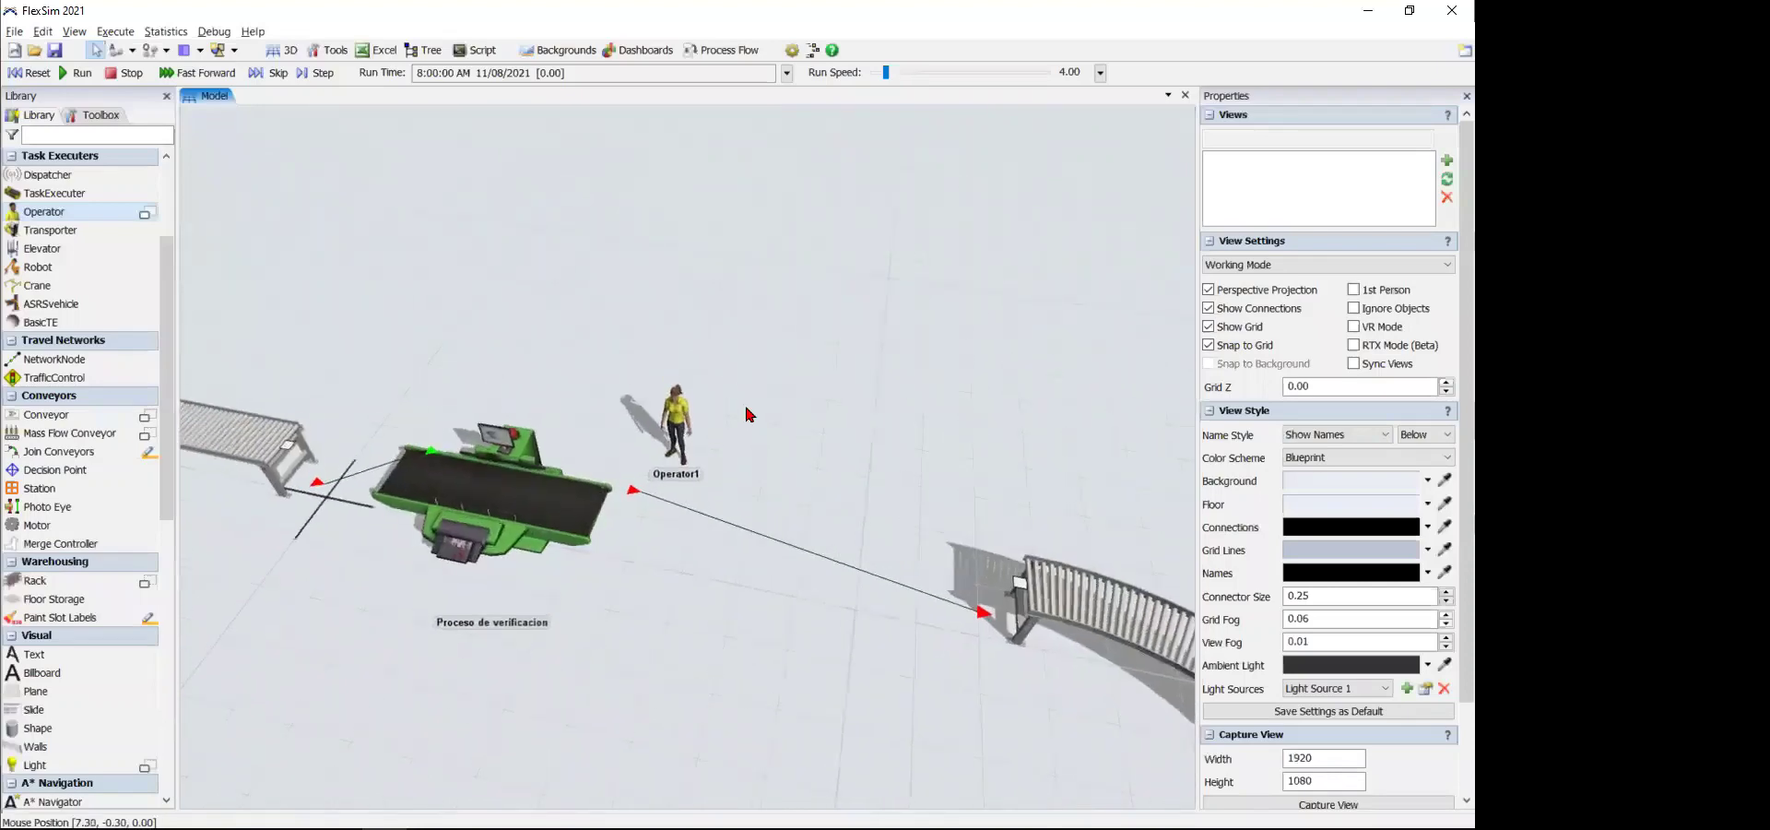
# - Rename the operator as "Operadora"
pyautogui.click(689, 424)
pyautogui.doubleClick(1309, 114)
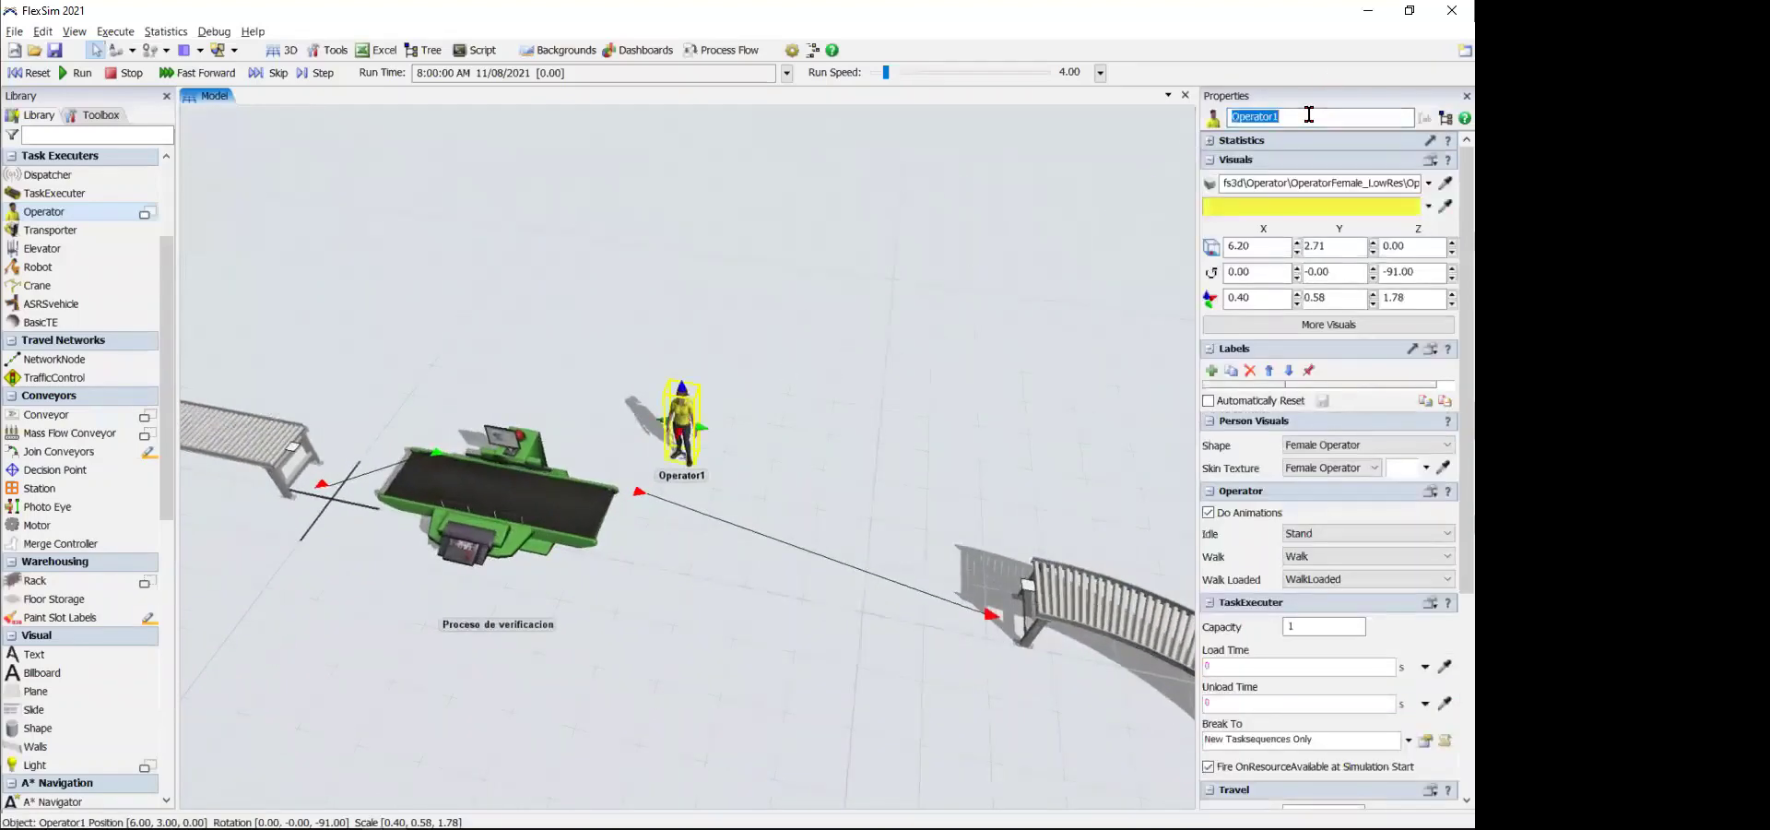
pyautogui.write('Operadora')
pyautogui.click(842, 402)
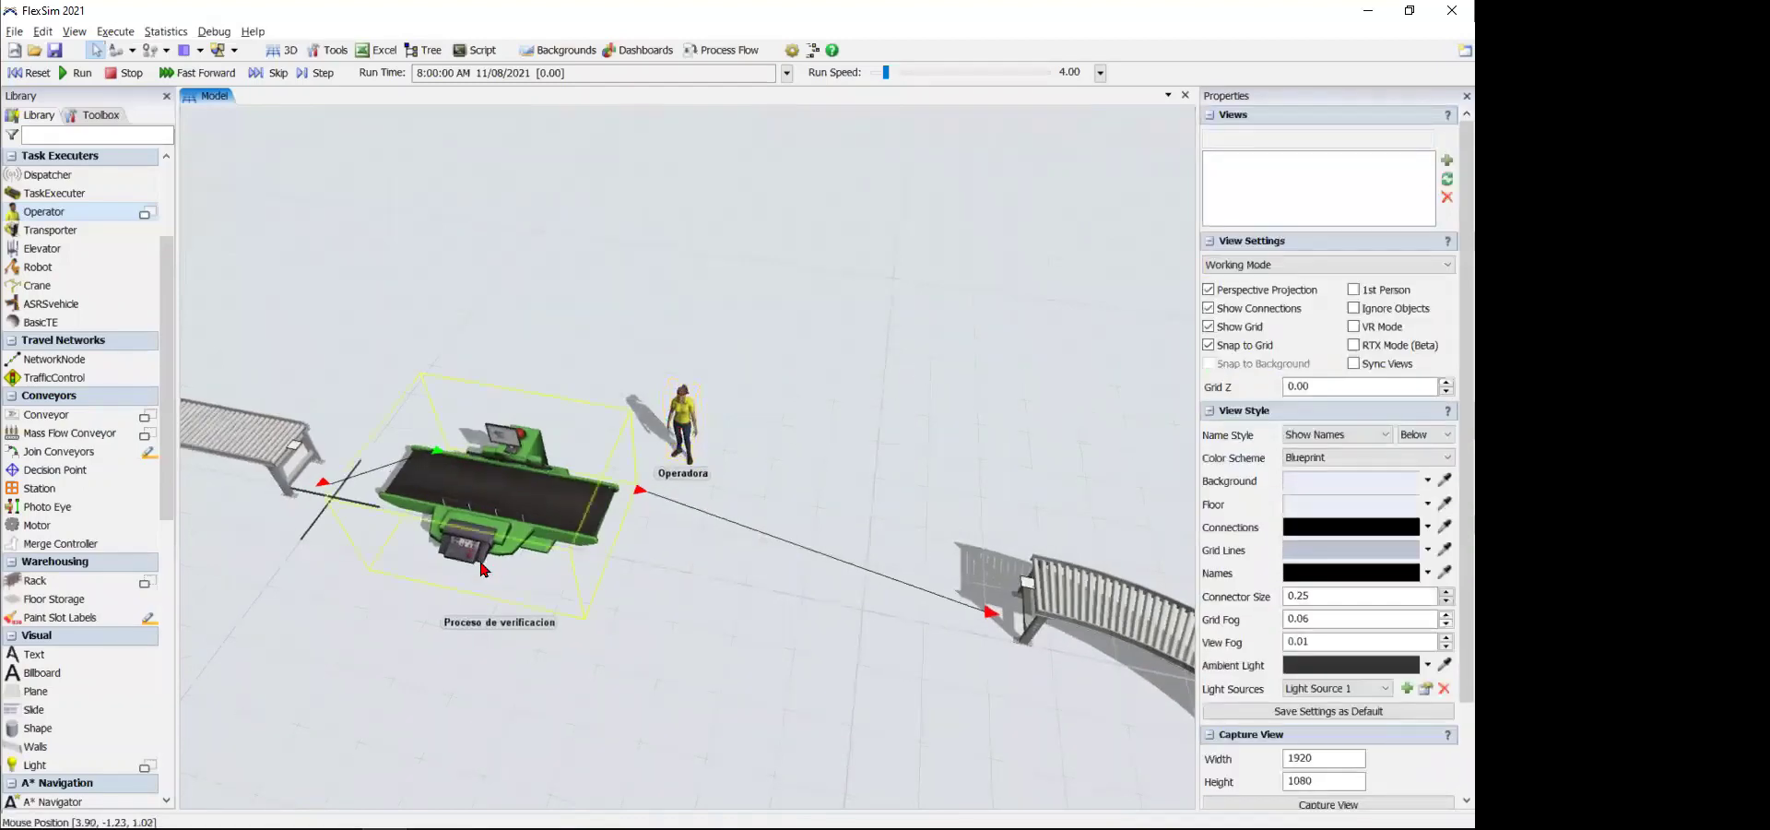
# - Connect the operator to the verification processor through their center ports
pyautogui.scroll(2, 671, 609)
pyautogui.moveTo(671, 608); pyautogui.dragTo(710, 636)
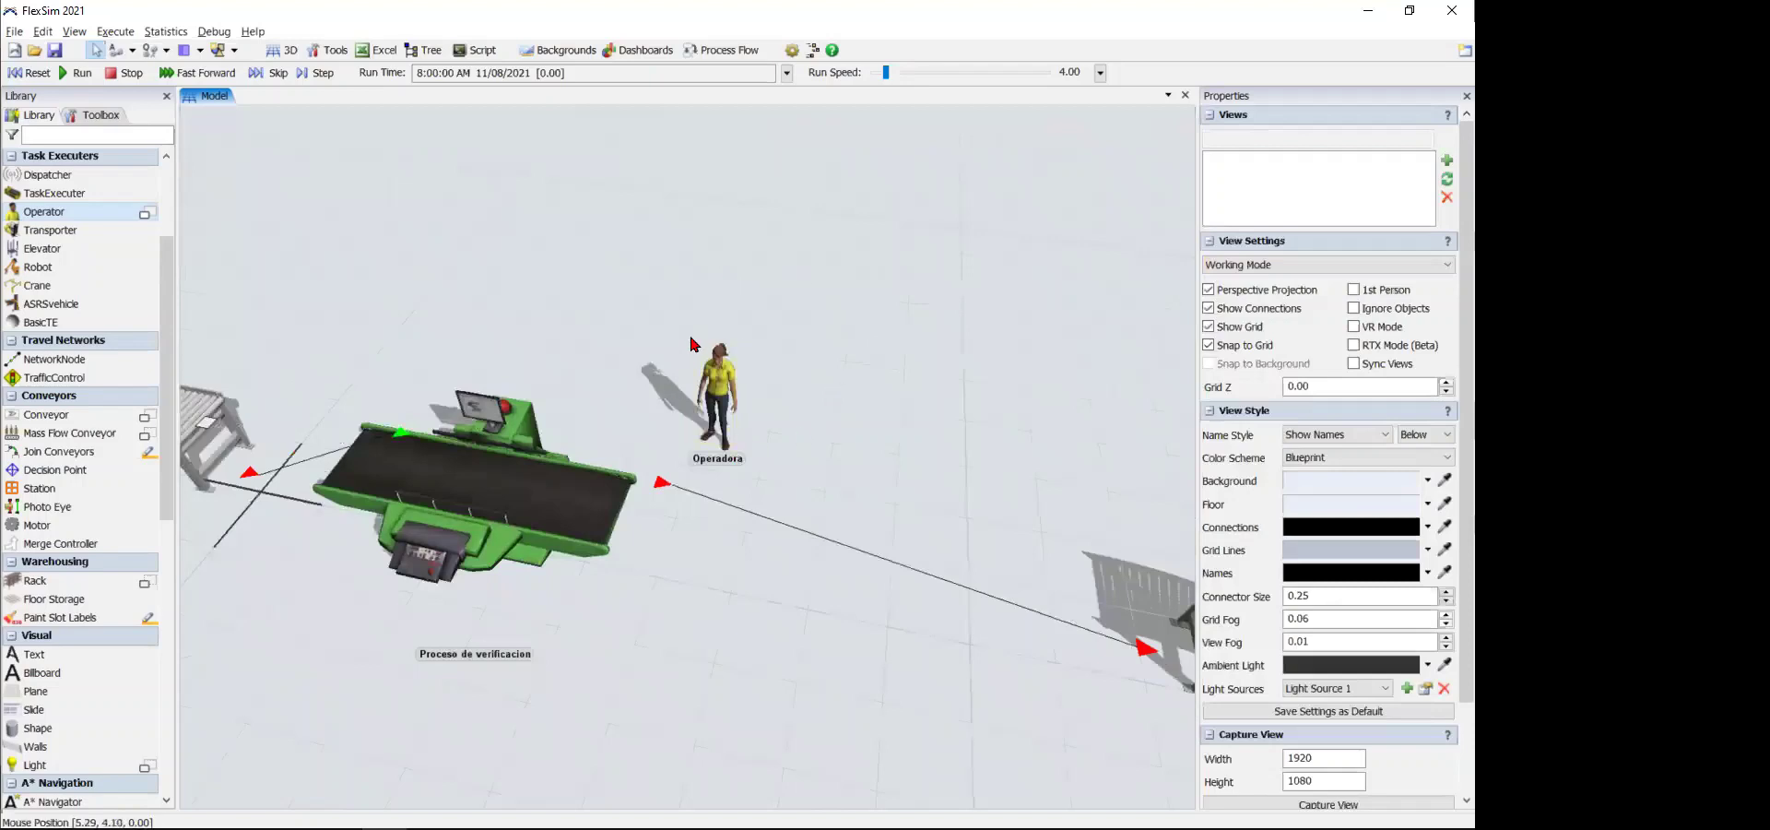
pyautogui.moveTo(170, 288); pyautogui.dragTo(170, 216)
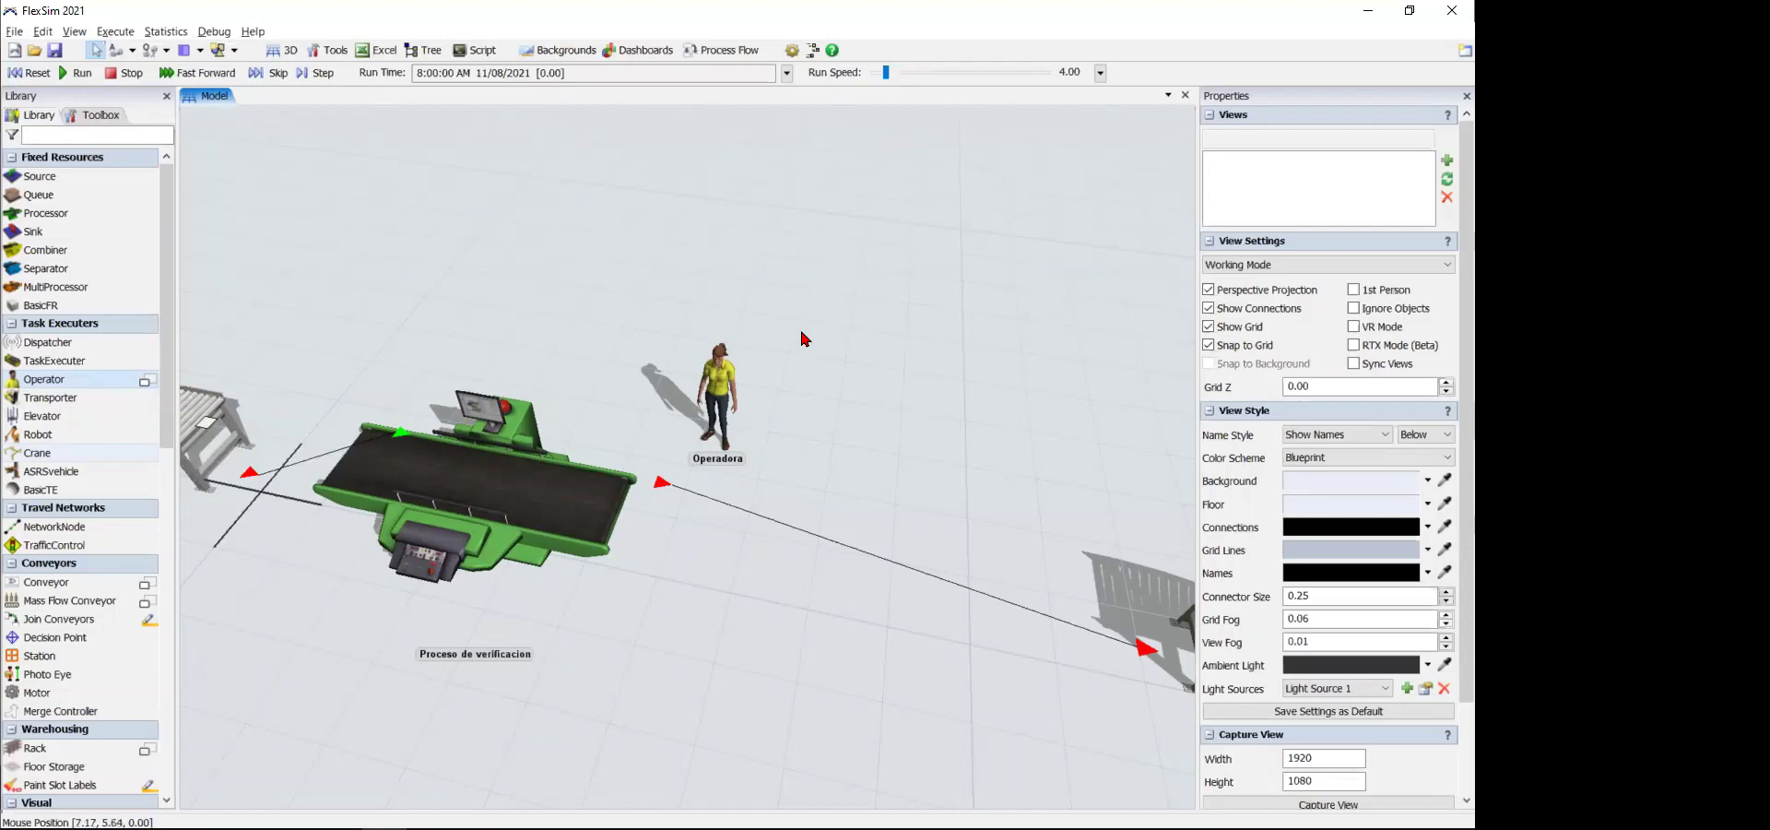
pyautogui.moveTo(798, 341); pyautogui.dragTo(788, 351, button='right')
pyautogui.scroll(-2, 788, 353)
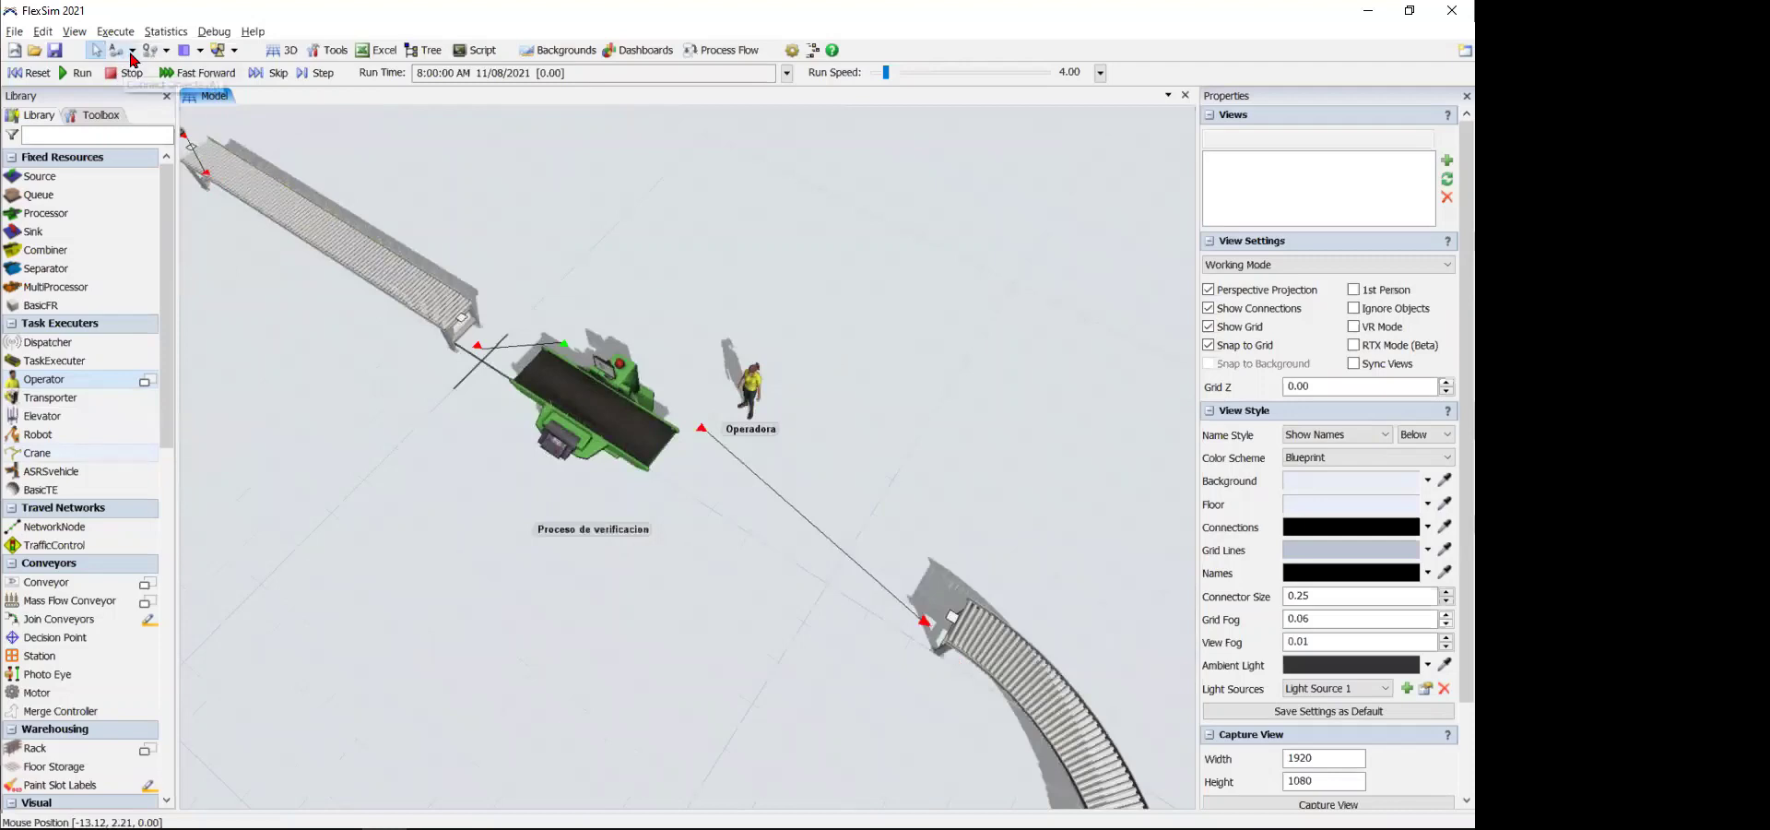
pyautogui.click(133, 51)
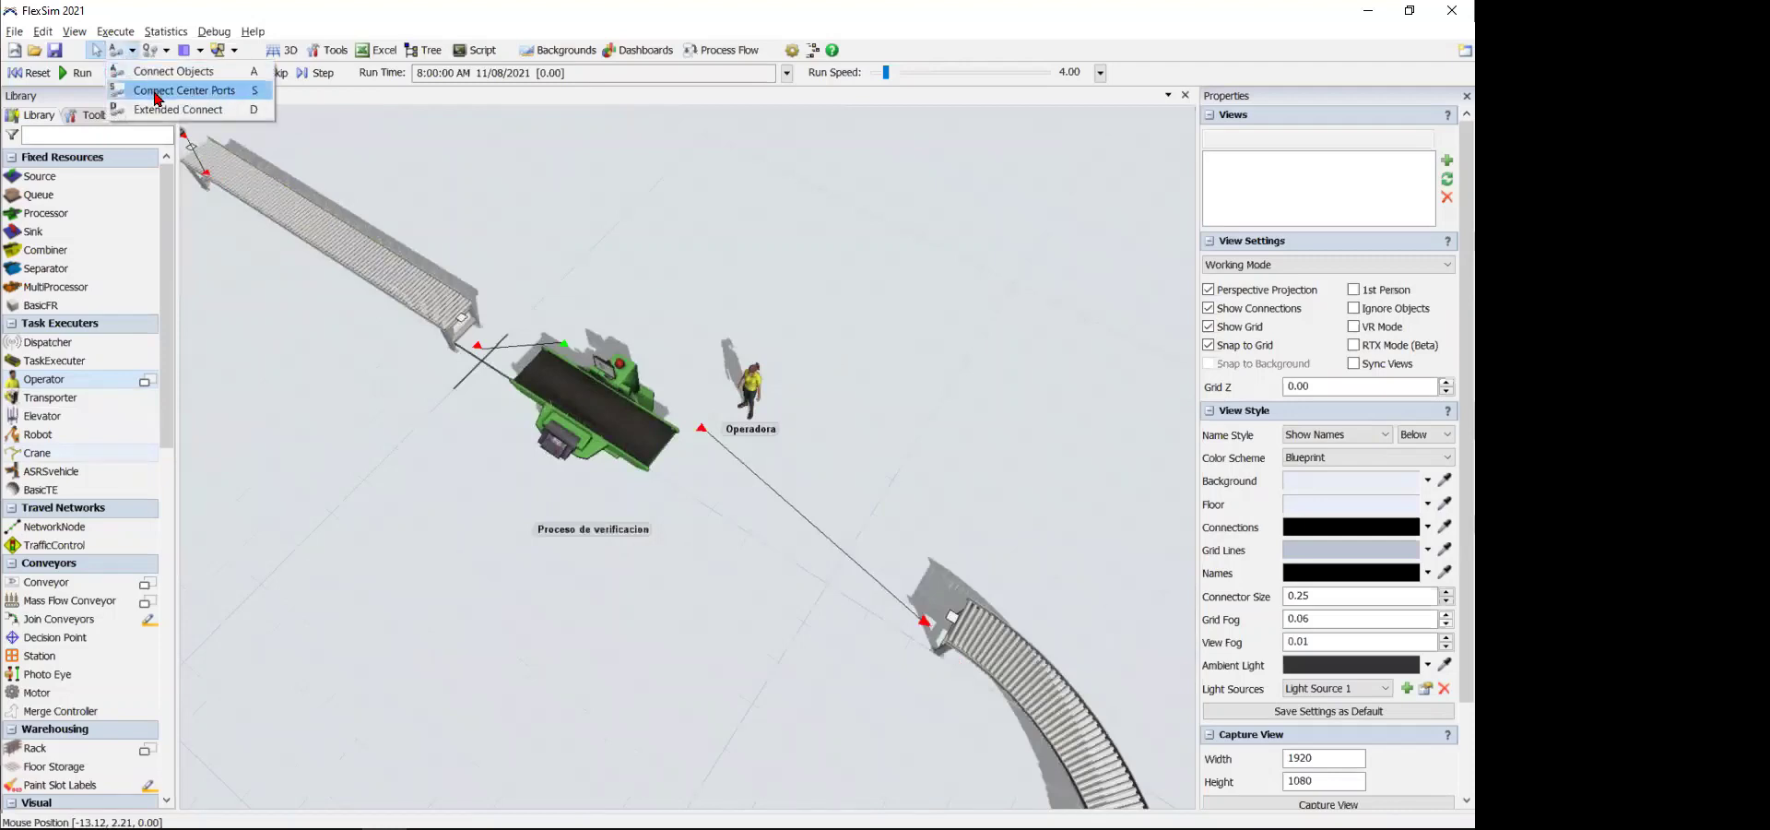
pyautogui.click(155, 93)
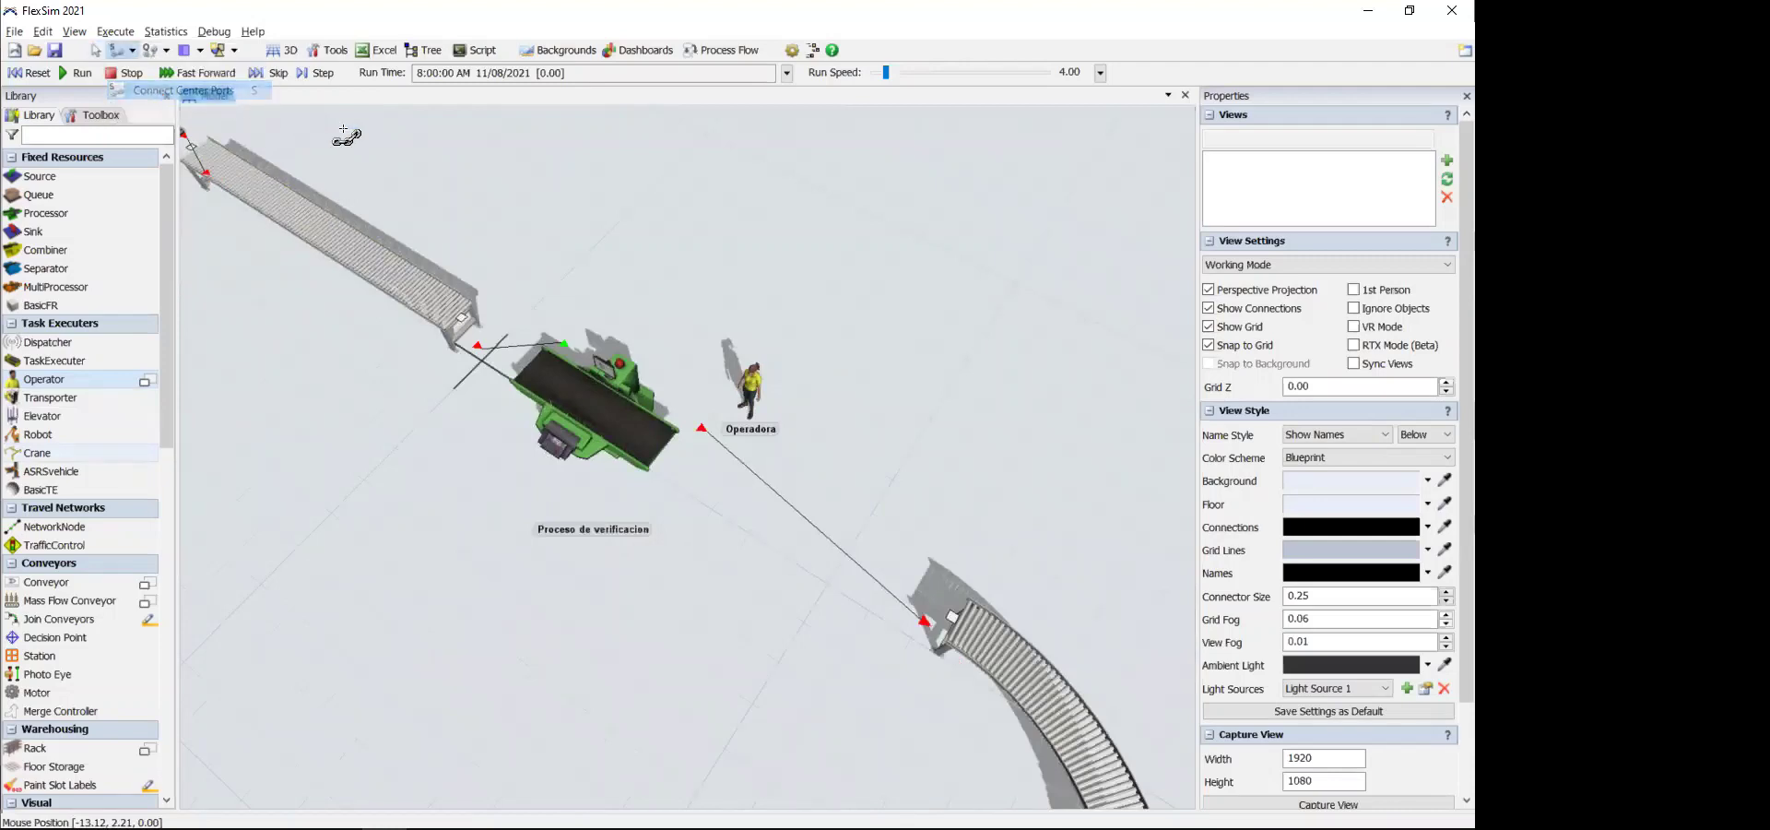
pyautogui.click(750, 392)
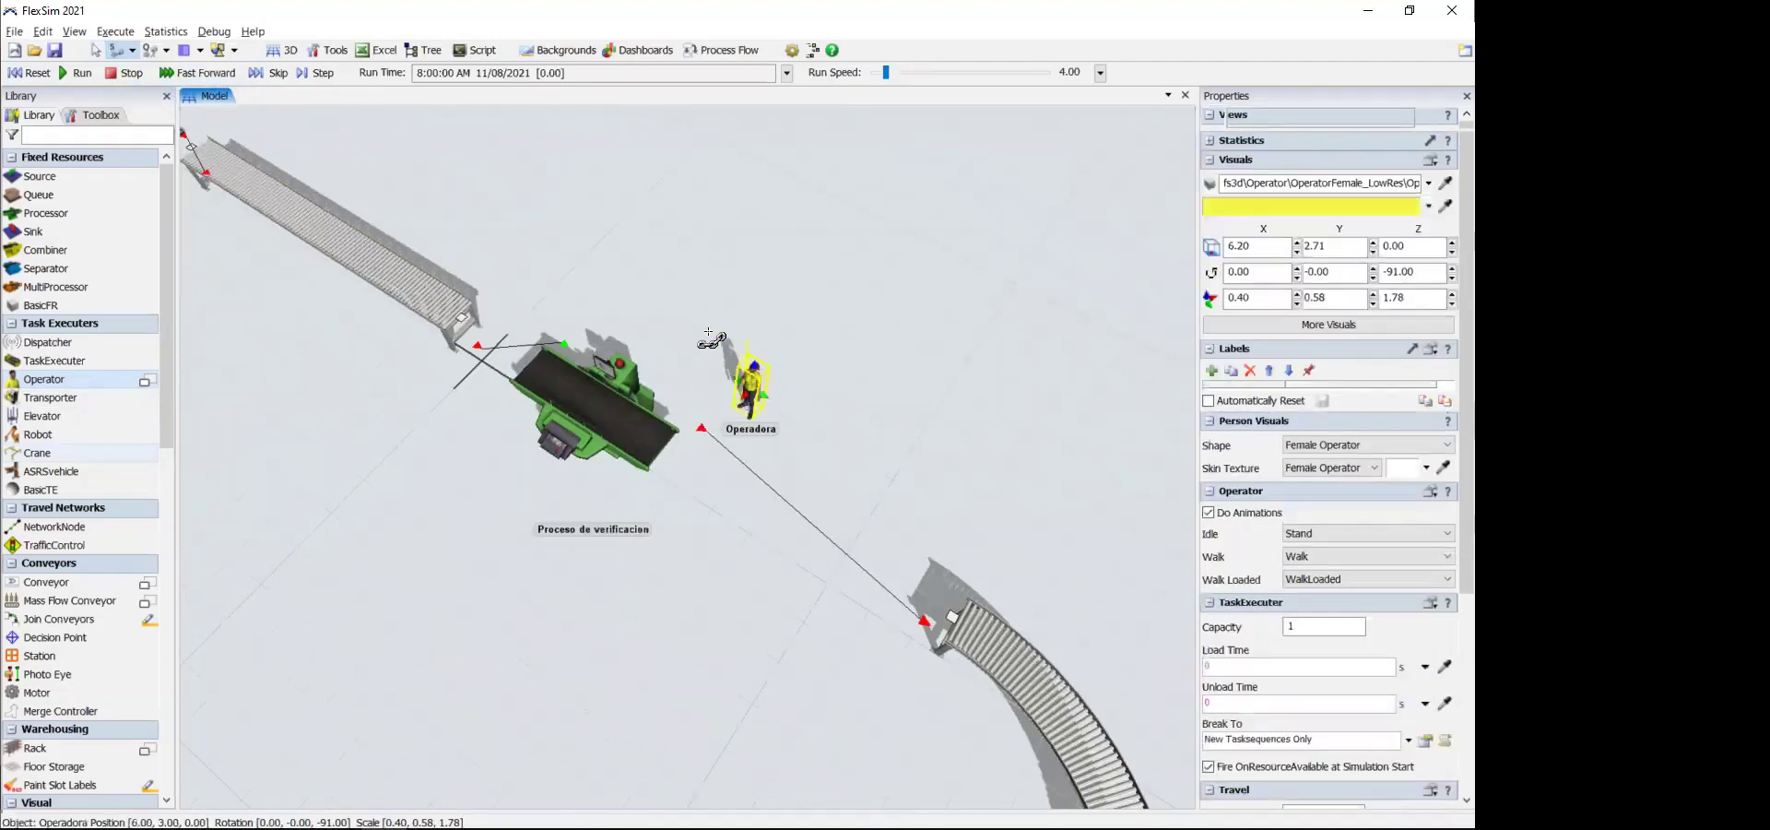
pyautogui.click(636, 417)
pyautogui.press('Escape')
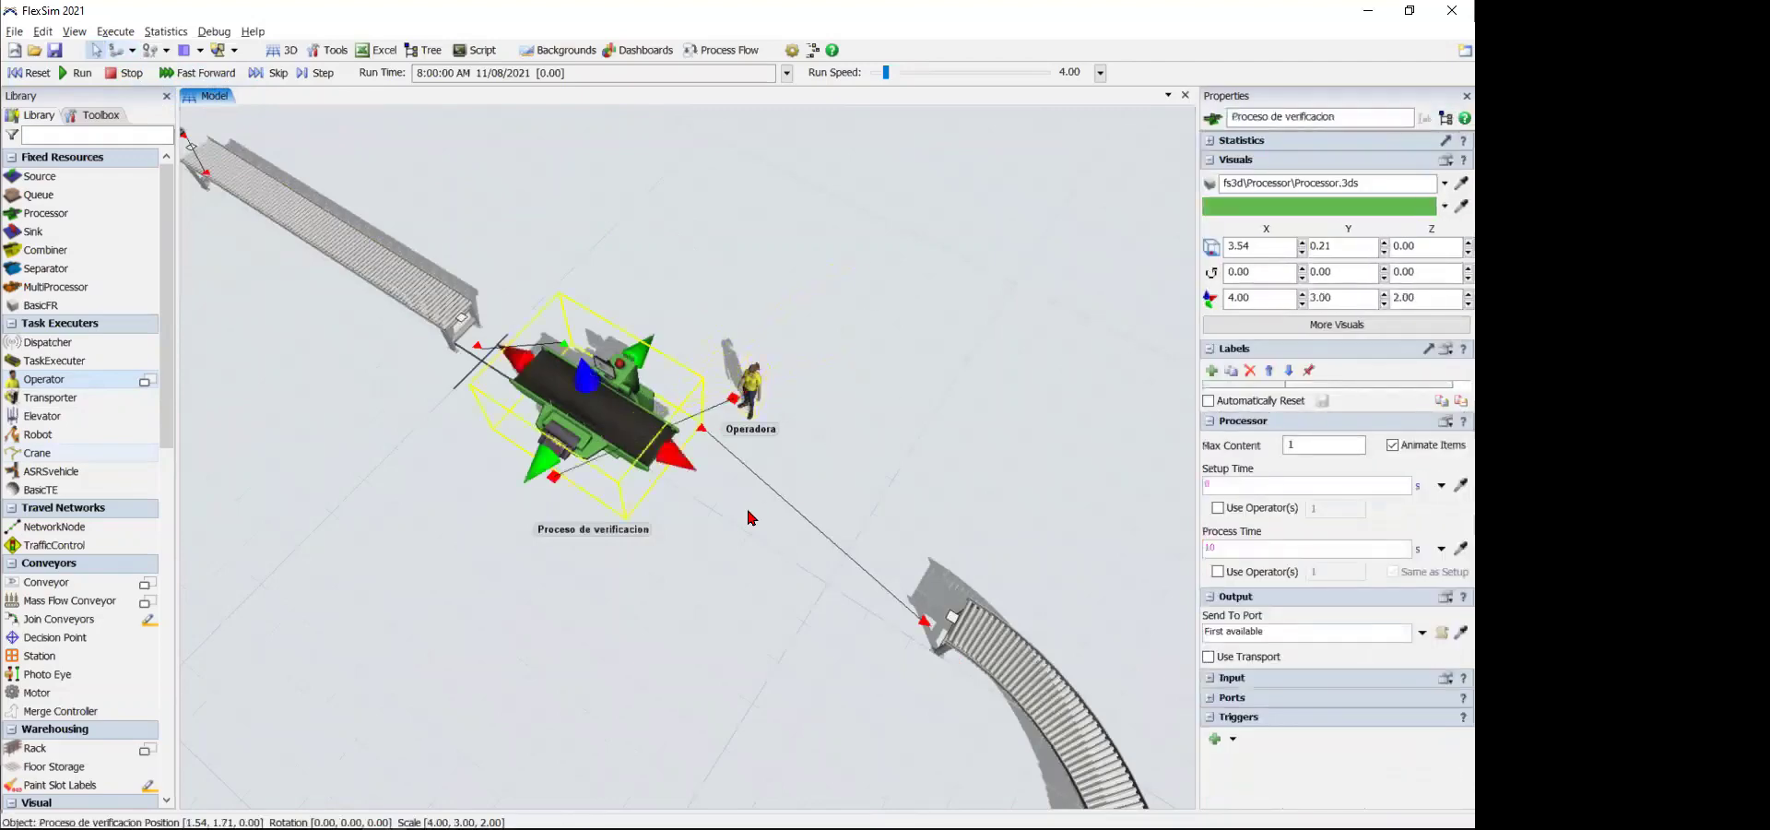
pyautogui.click(694, 516)
# - Examine the center port connection between the operator and the verification processor from different distances and angles
pyautogui.scroll(5, 694, 515)
pyautogui.moveTo(525, 579); pyautogui.dragTo(426, 564, button='right')
pyautogui.moveTo(726, 581); pyautogui.dragTo(701, 447, button='right')
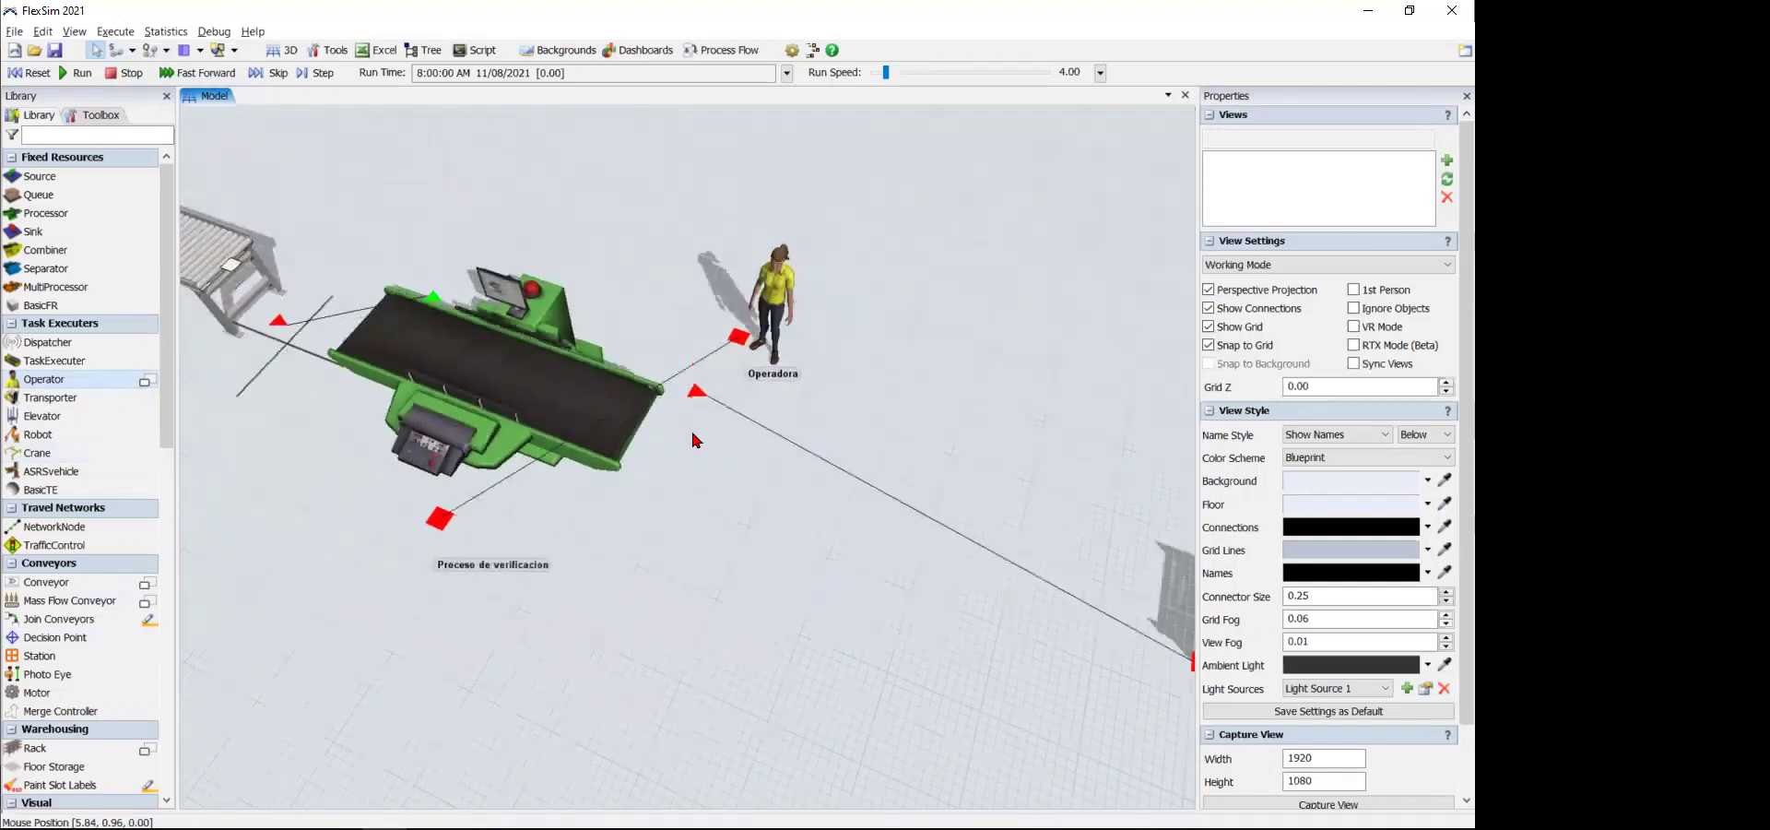
pyautogui.moveTo(721, 514); pyautogui.dragTo(808, 566)
pyautogui.scroll(-4, 801, 564)
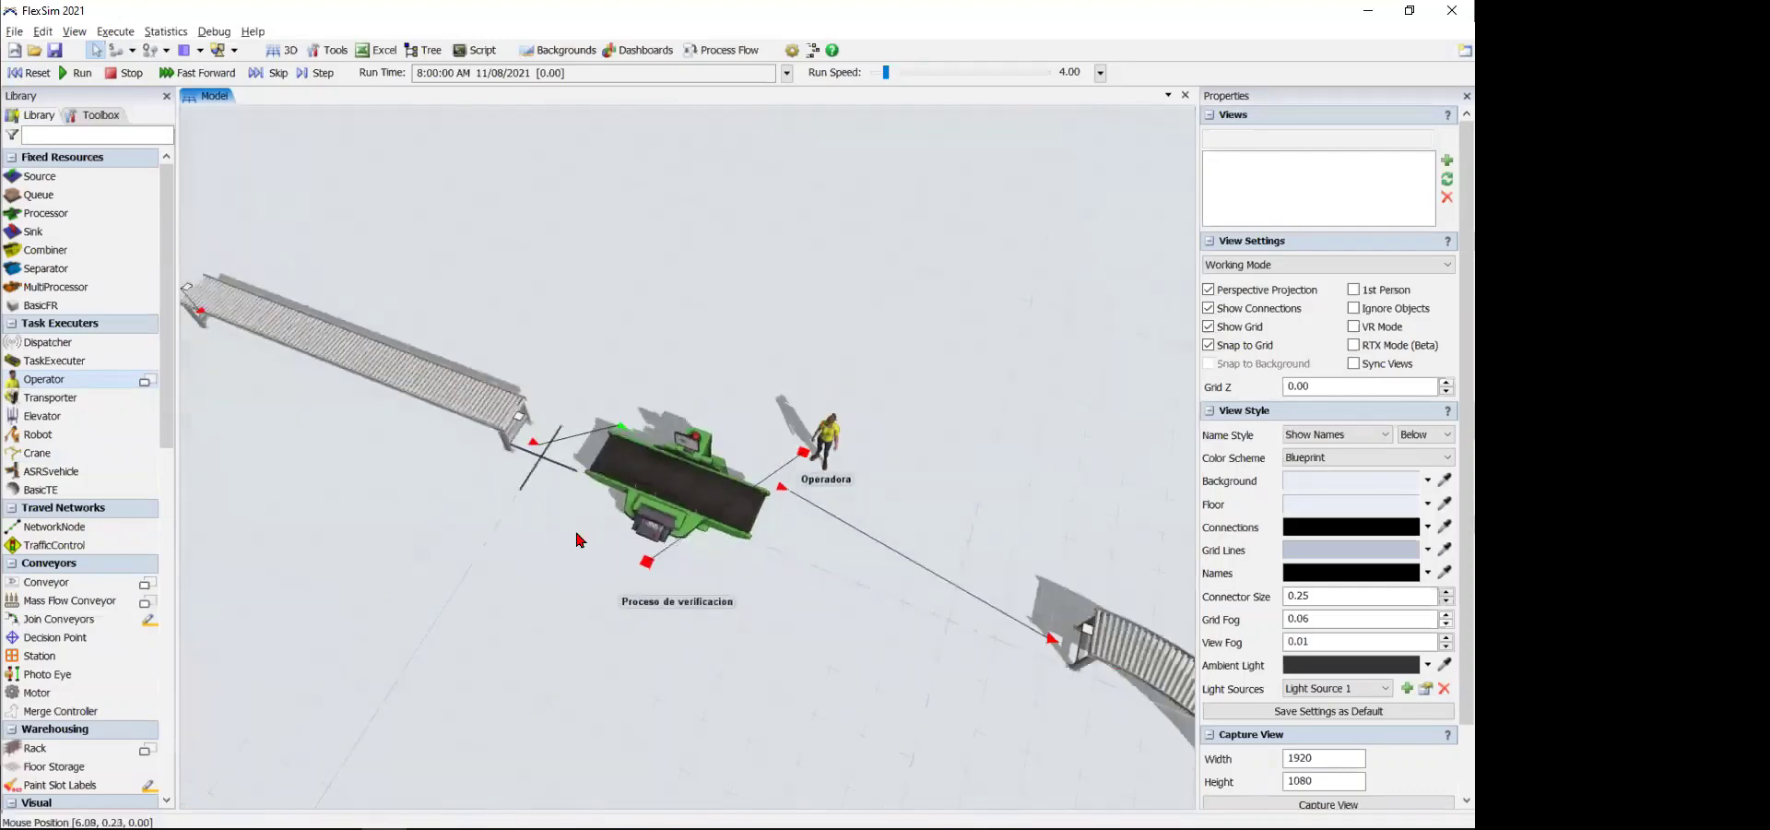
pyautogui.moveTo(540, 480); pyautogui.dragTo(475, 468)
pyautogui.scroll(5, 640, 496)
pyautogui.scroll(-4, 641, 516)
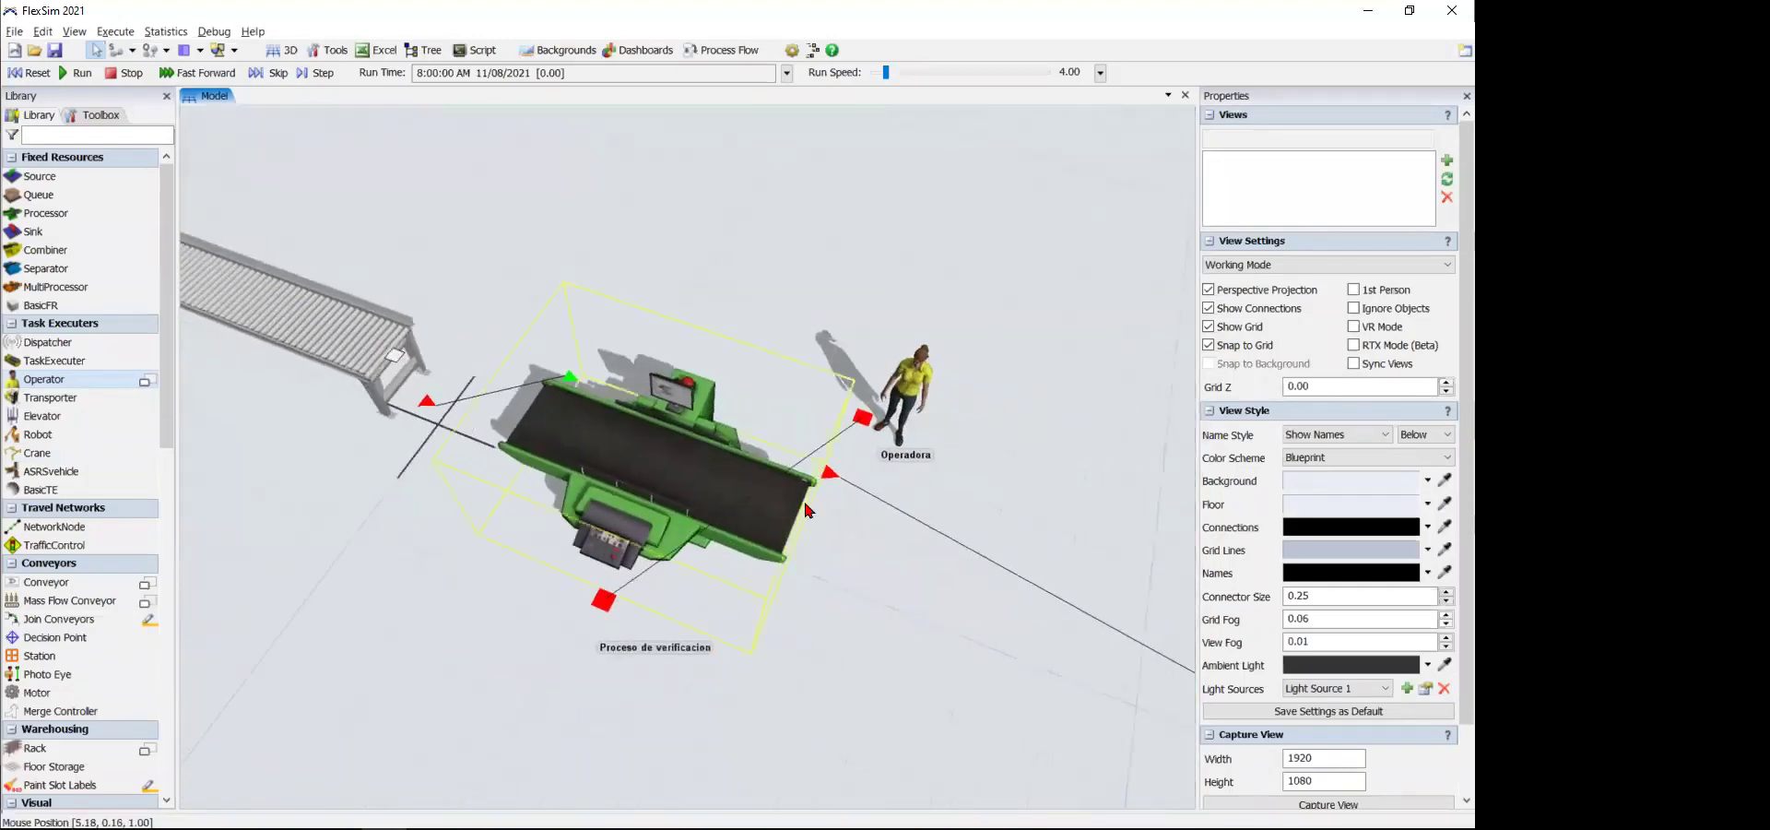
# - Examine the verification processor's connections to the operator and to the curved conveyor
pyautogui.moveTo(925, 332); pyautogui.dragTo(767, 240)
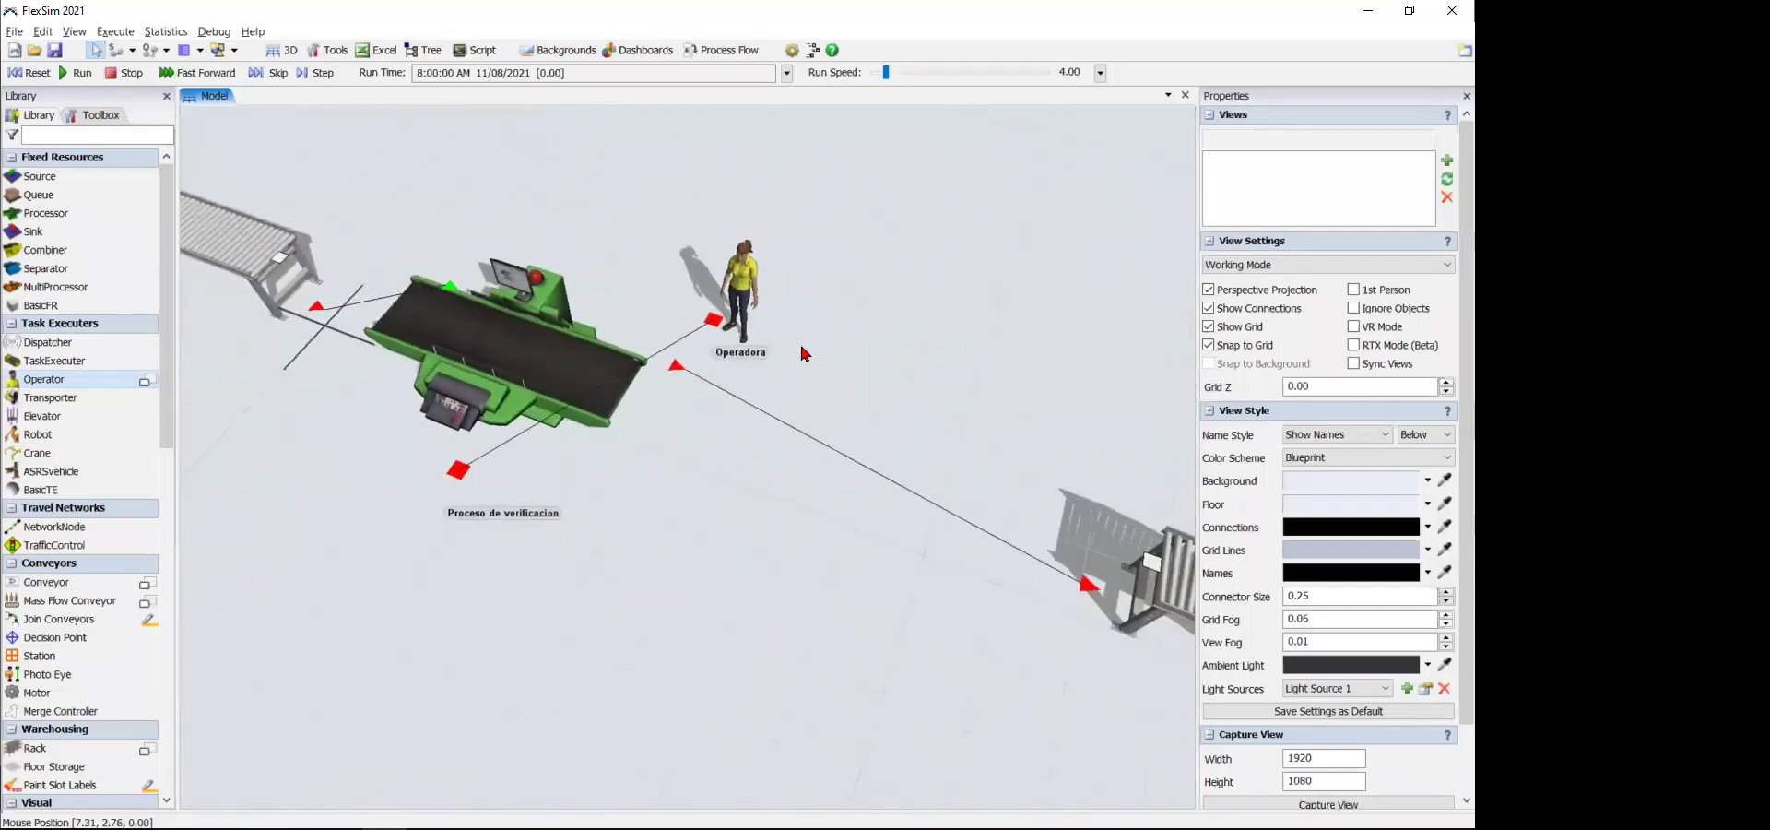
pyautogui.scroll(3, 806, 351)
pyautogui.moveTo(904, 352); pyautogui.dragTo(912, 358)
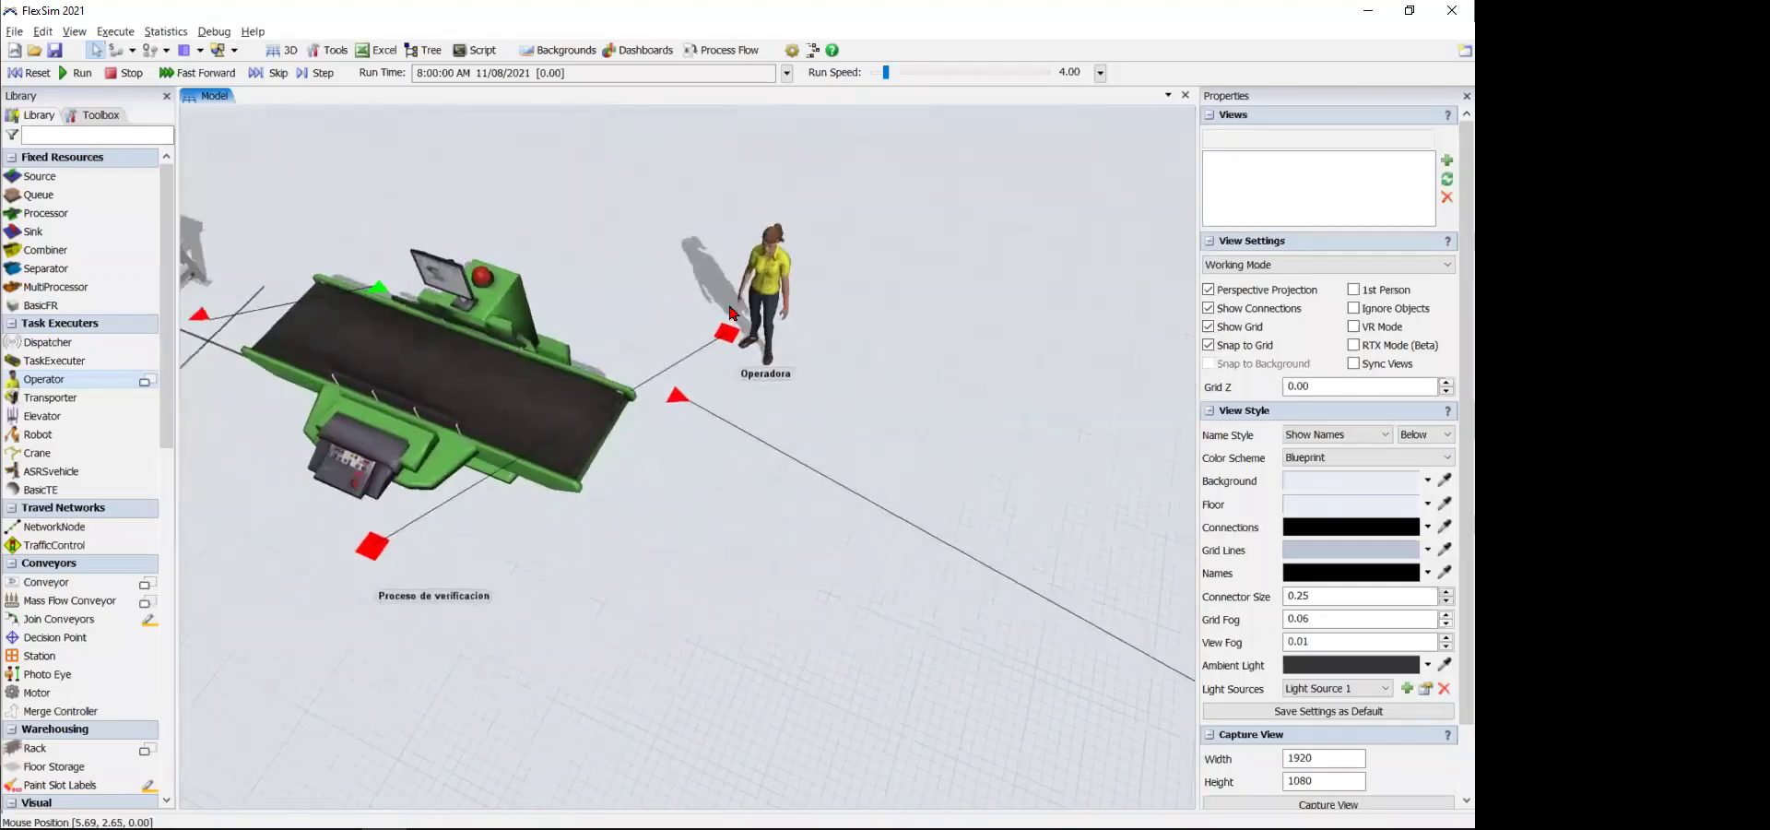
pyautogui.scroll(-3, 746, 516)
pyautogui.click(634, 429)
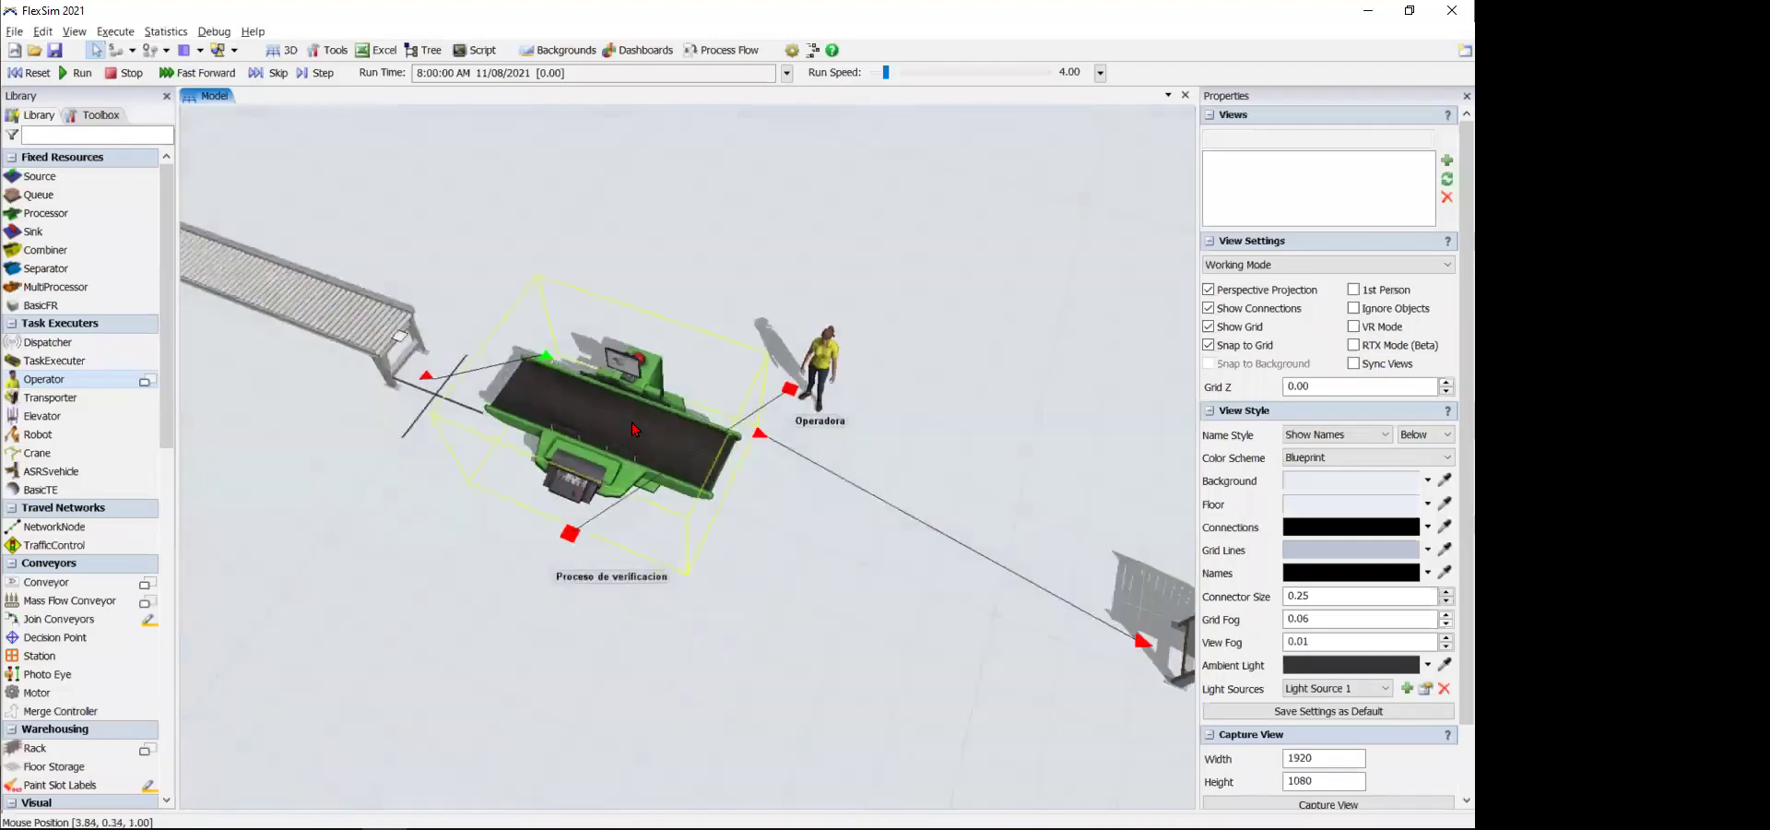
pyautogui.click(634, 428)
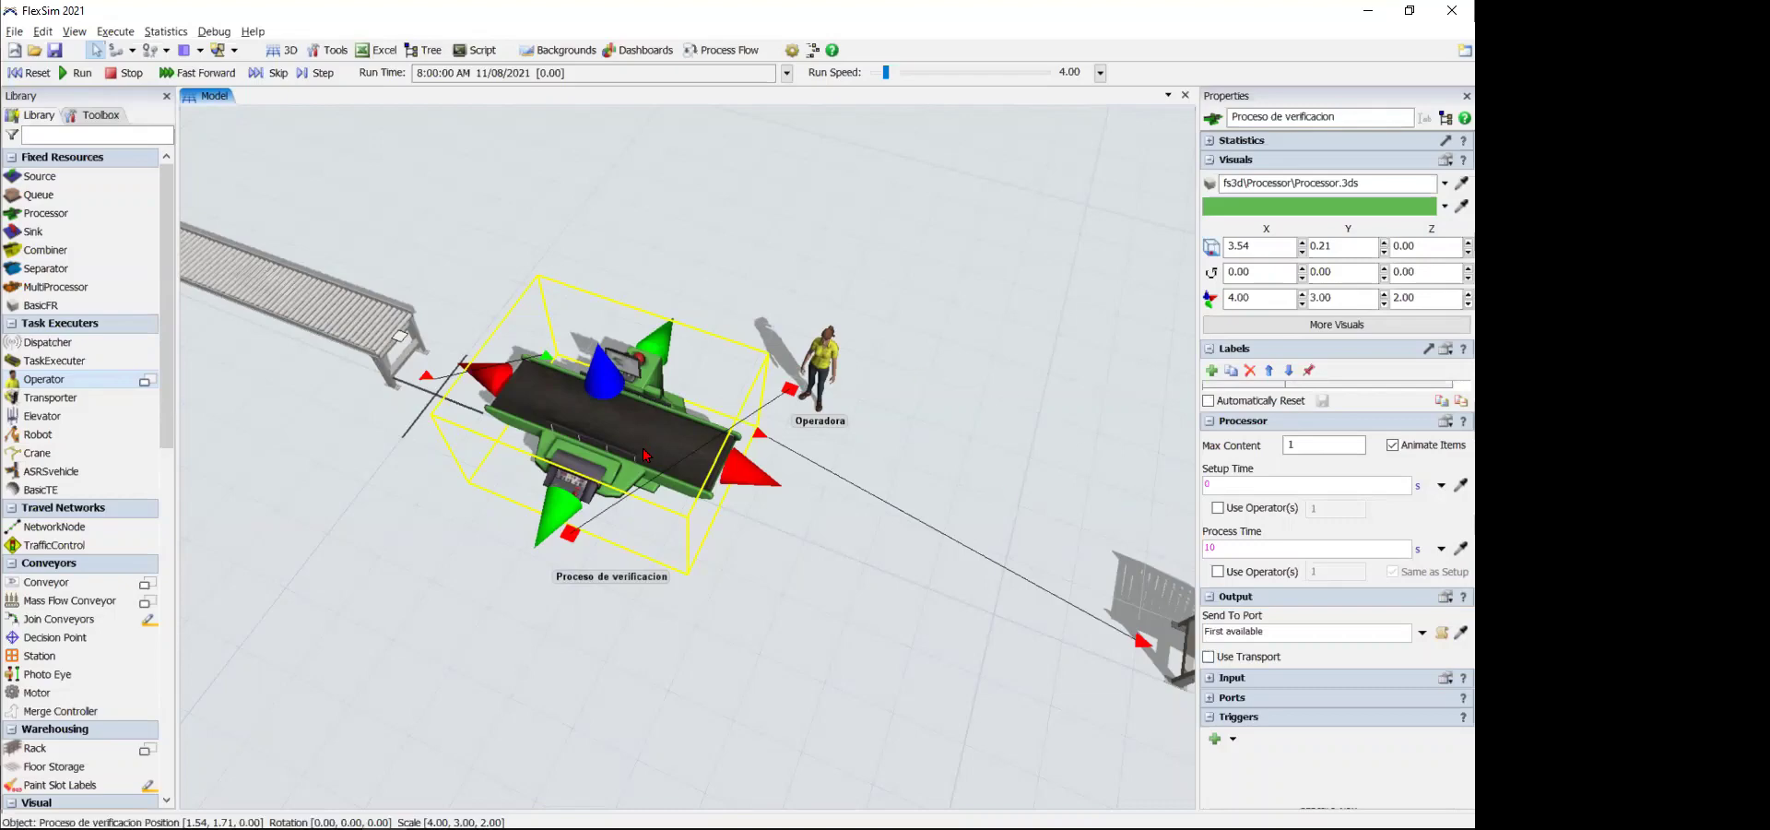
pyautogui.moveTo(734, 643); pyautogui.dragTo(773, 521)
pyautogui.click(734, 354)
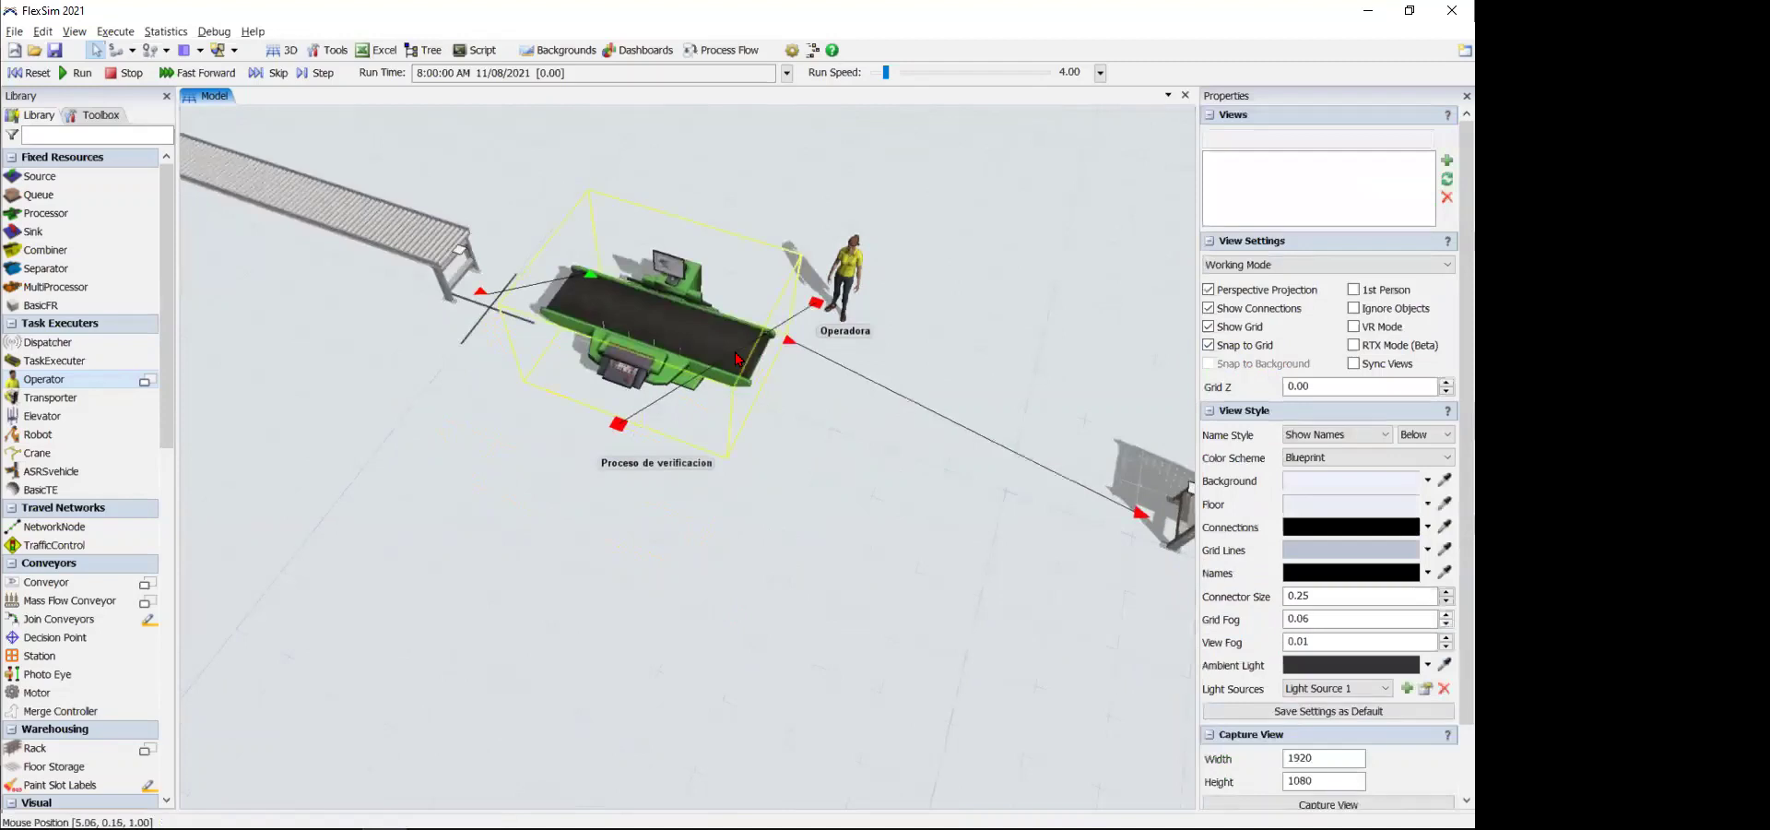
# - Review the Statistics, Visuals, Labels and Processor properties of the verification processor
pyautogui.doubleClick(738, 359)
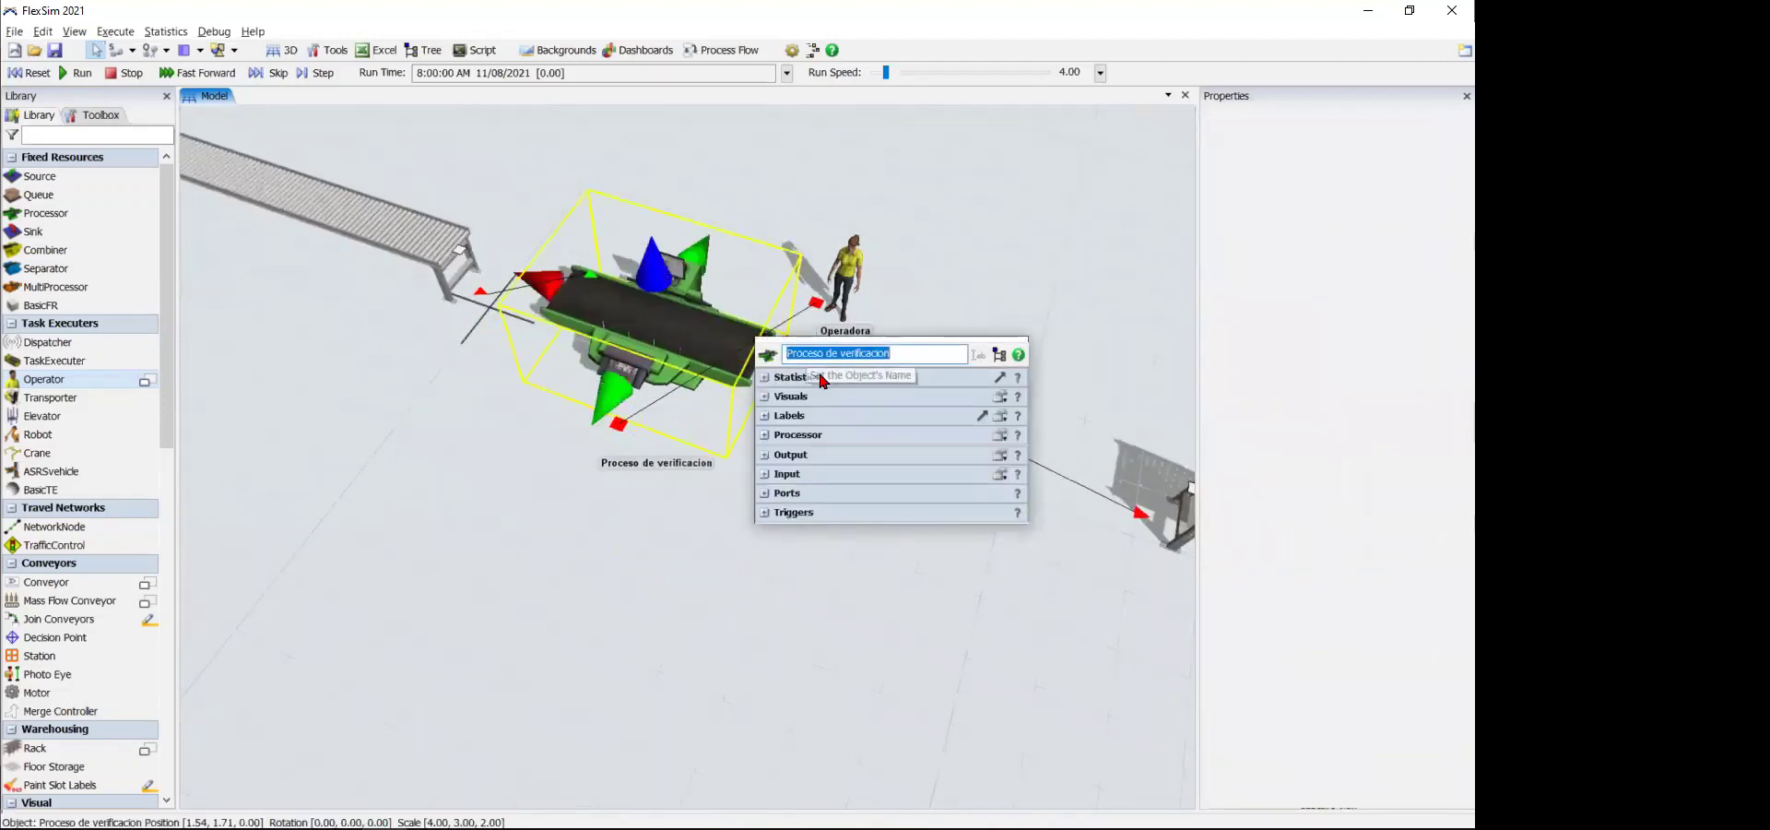
pyautogui.click(825, 378)
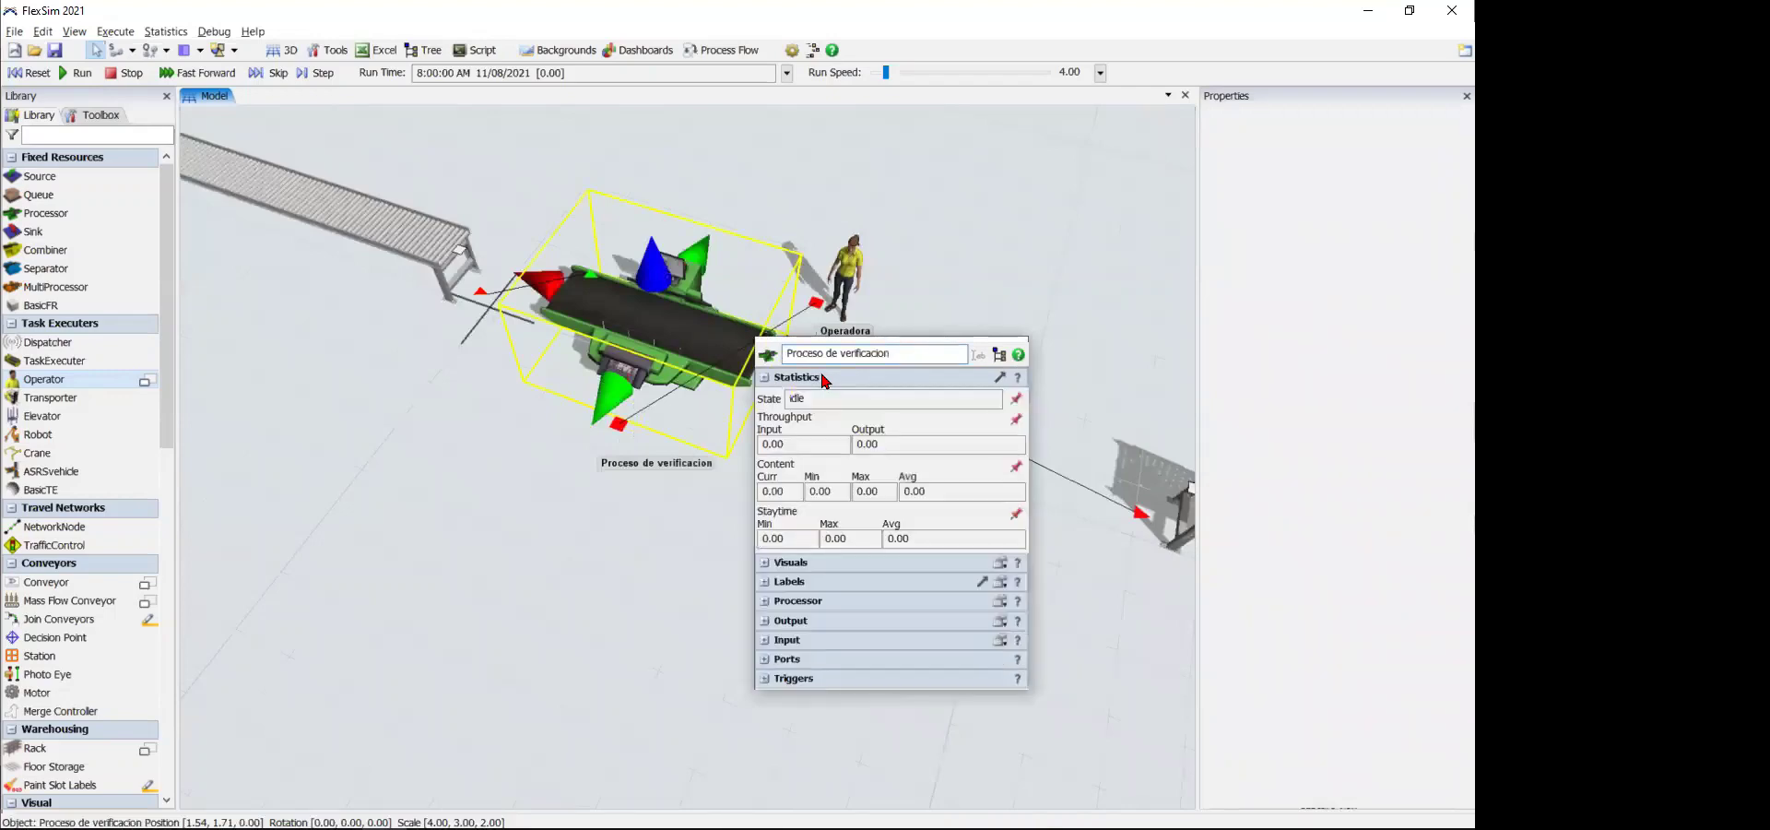
pyautogui.click(825, 378)
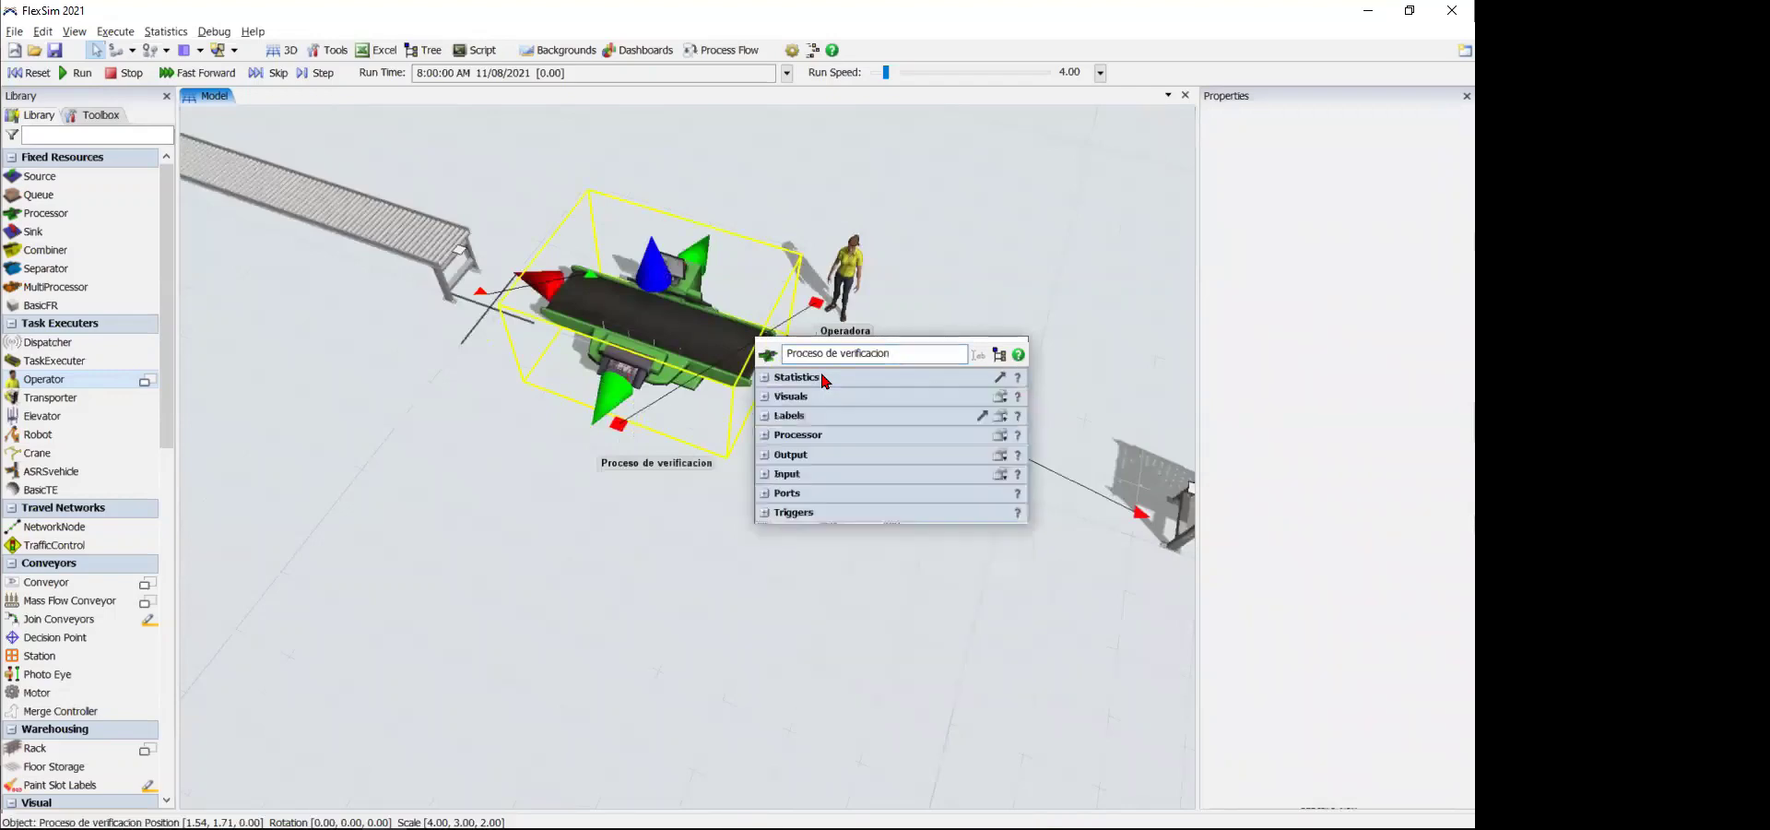
pyautogui.click(825, 378)
pyautogui.click(825, 378)
pyautogui.click(828, 397)
pyautogui.click(828, 397)
pyautogui.click(830, 416)
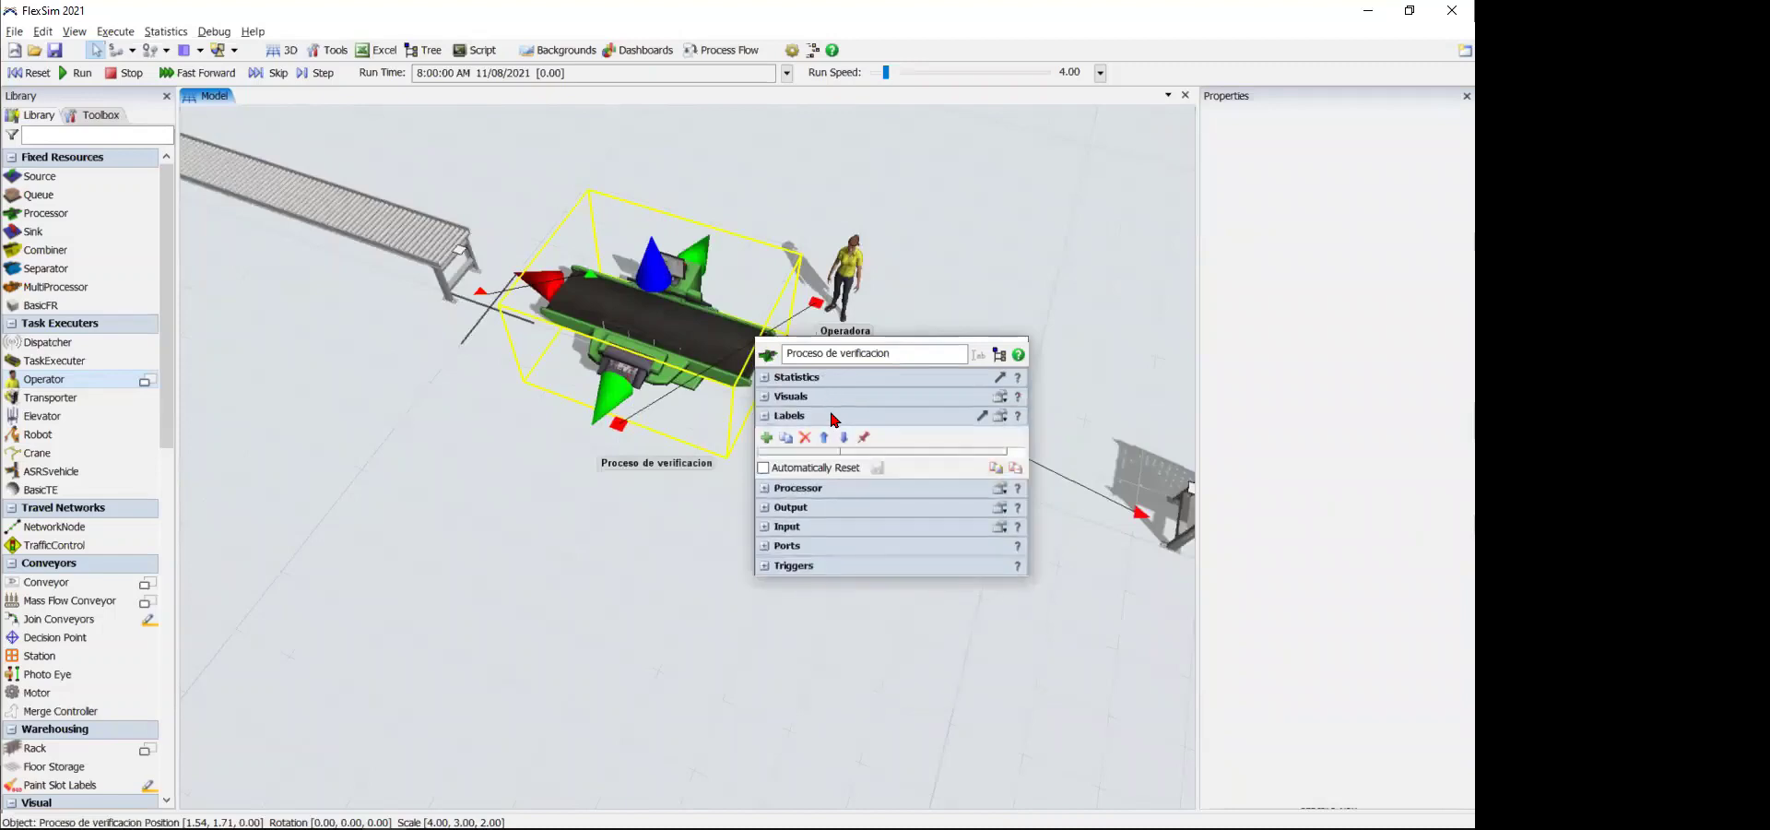
pyautogui.click(830, 416)
pyautogui.click(831, 434)
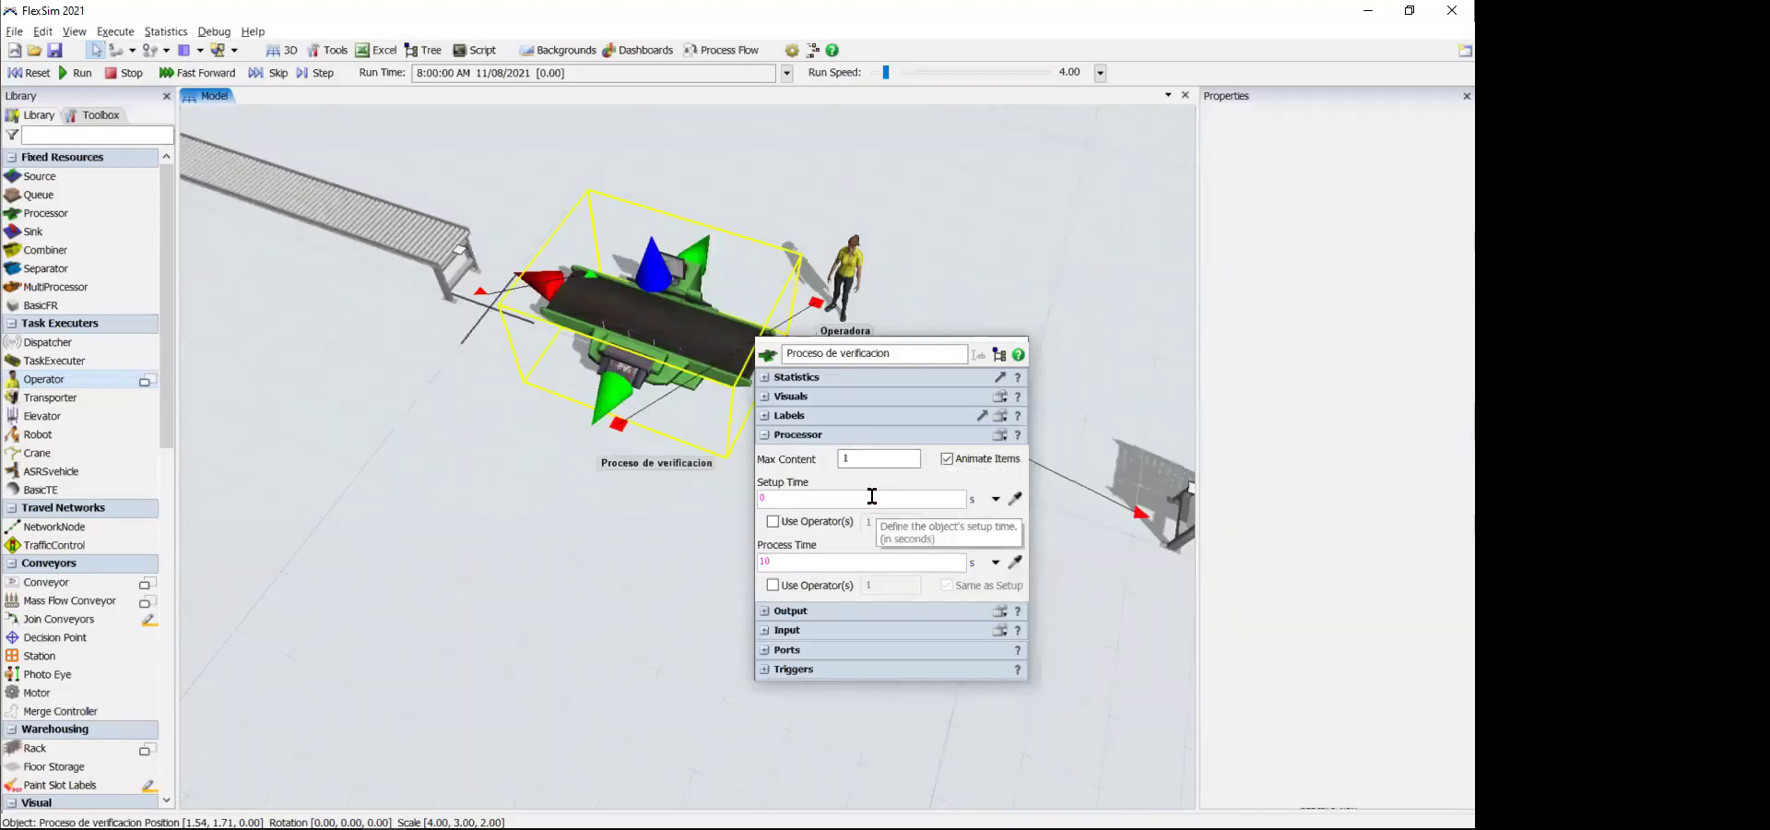
pyautogui.click(850, 435)
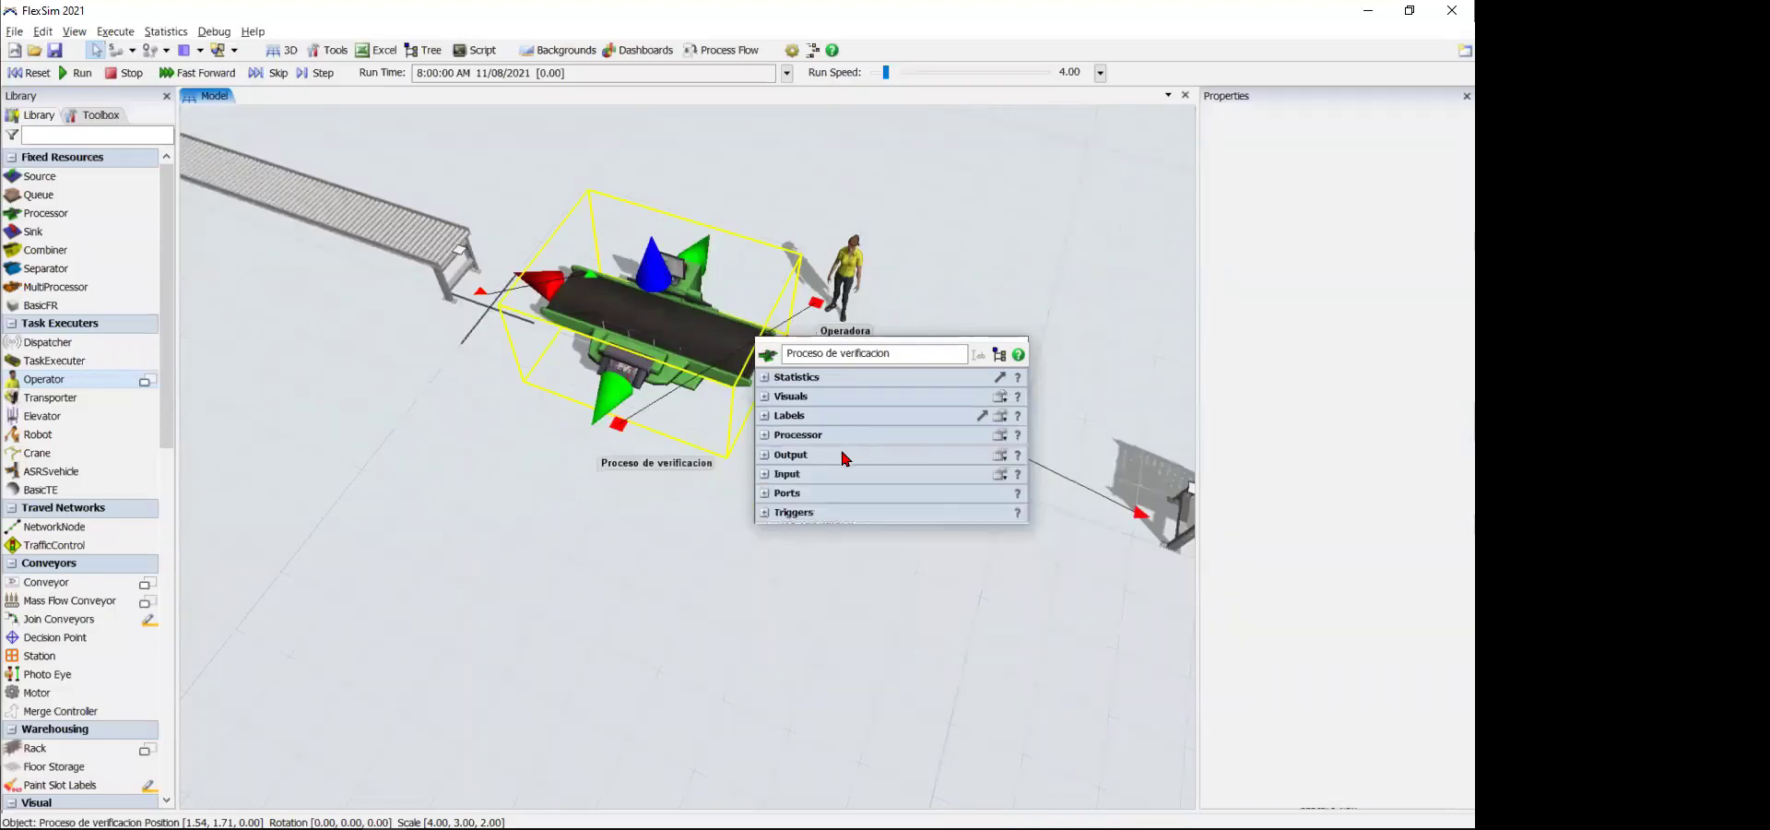
# - Enable Use Transport for the verification processor's output so the operator at its center port carries the items
pyautogui.click(839, 455)
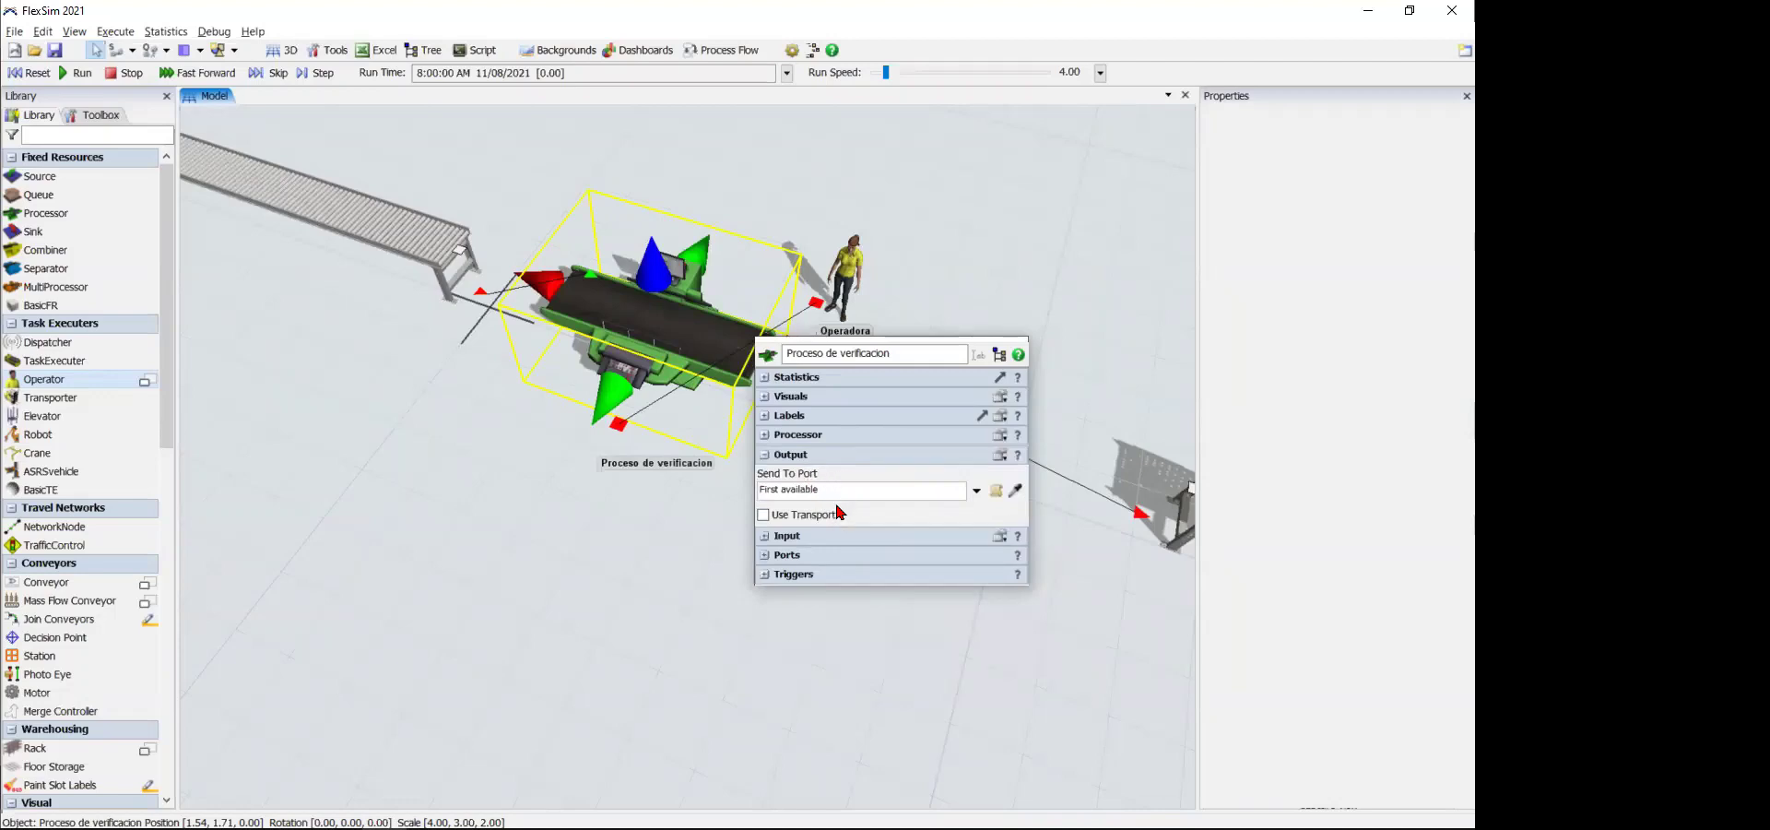
pyautogui.click(781, 521)
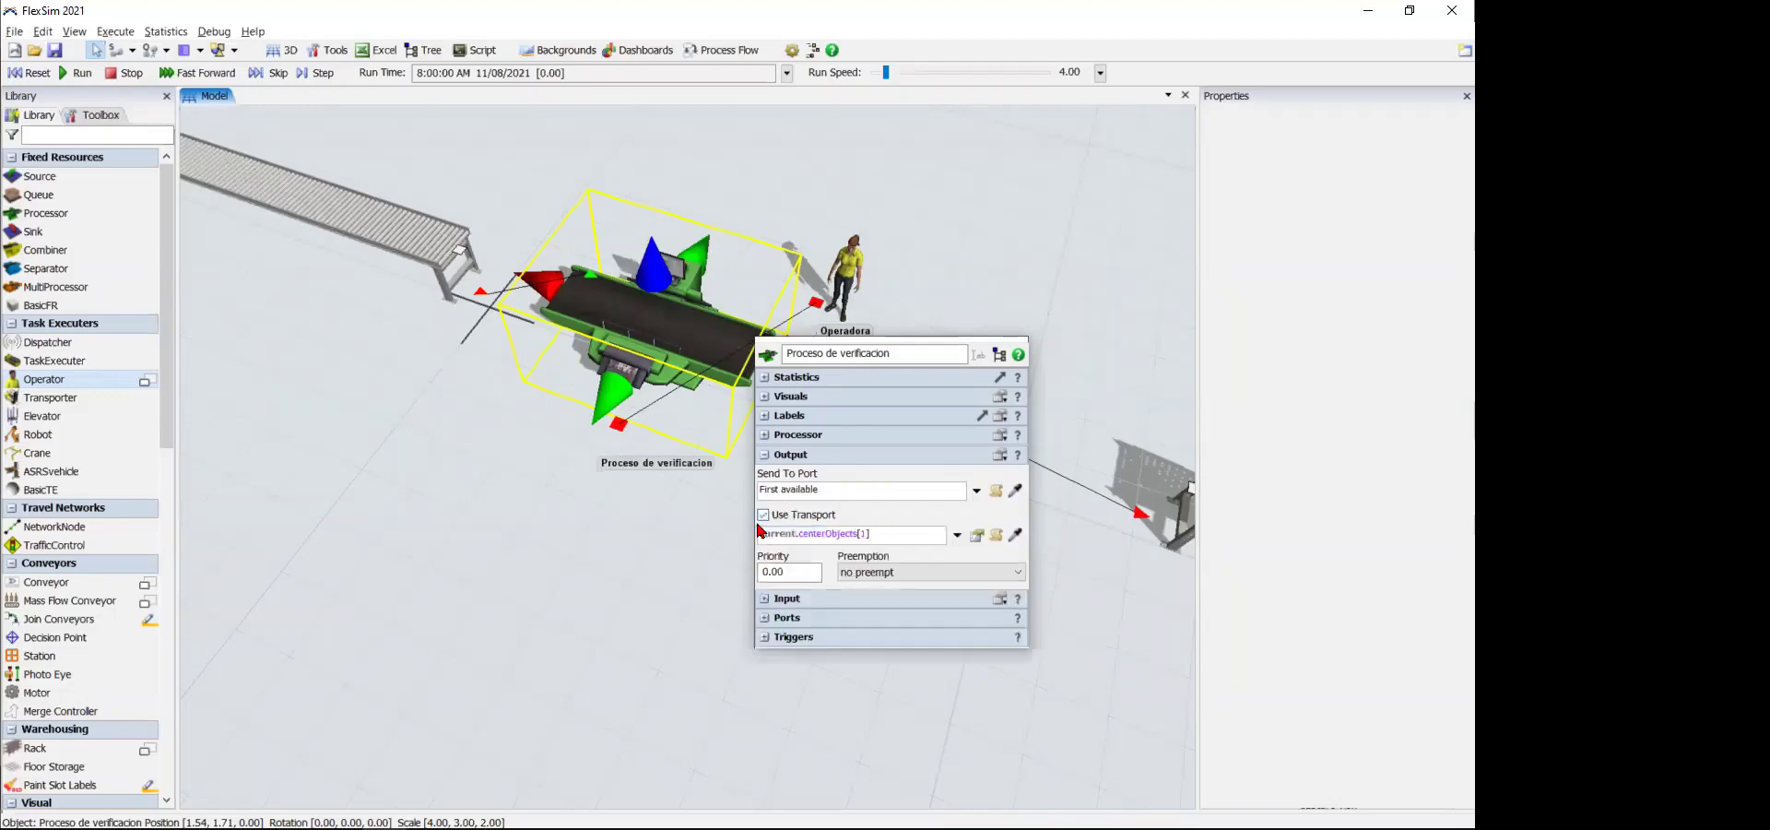
pyautogui.click(672, 541)
# - Reset and run the simulation, watch the operator carry boxes from the verification processor to the curved conveyor, and reset the model
pyautogui.scroll(-4, 664, 571)
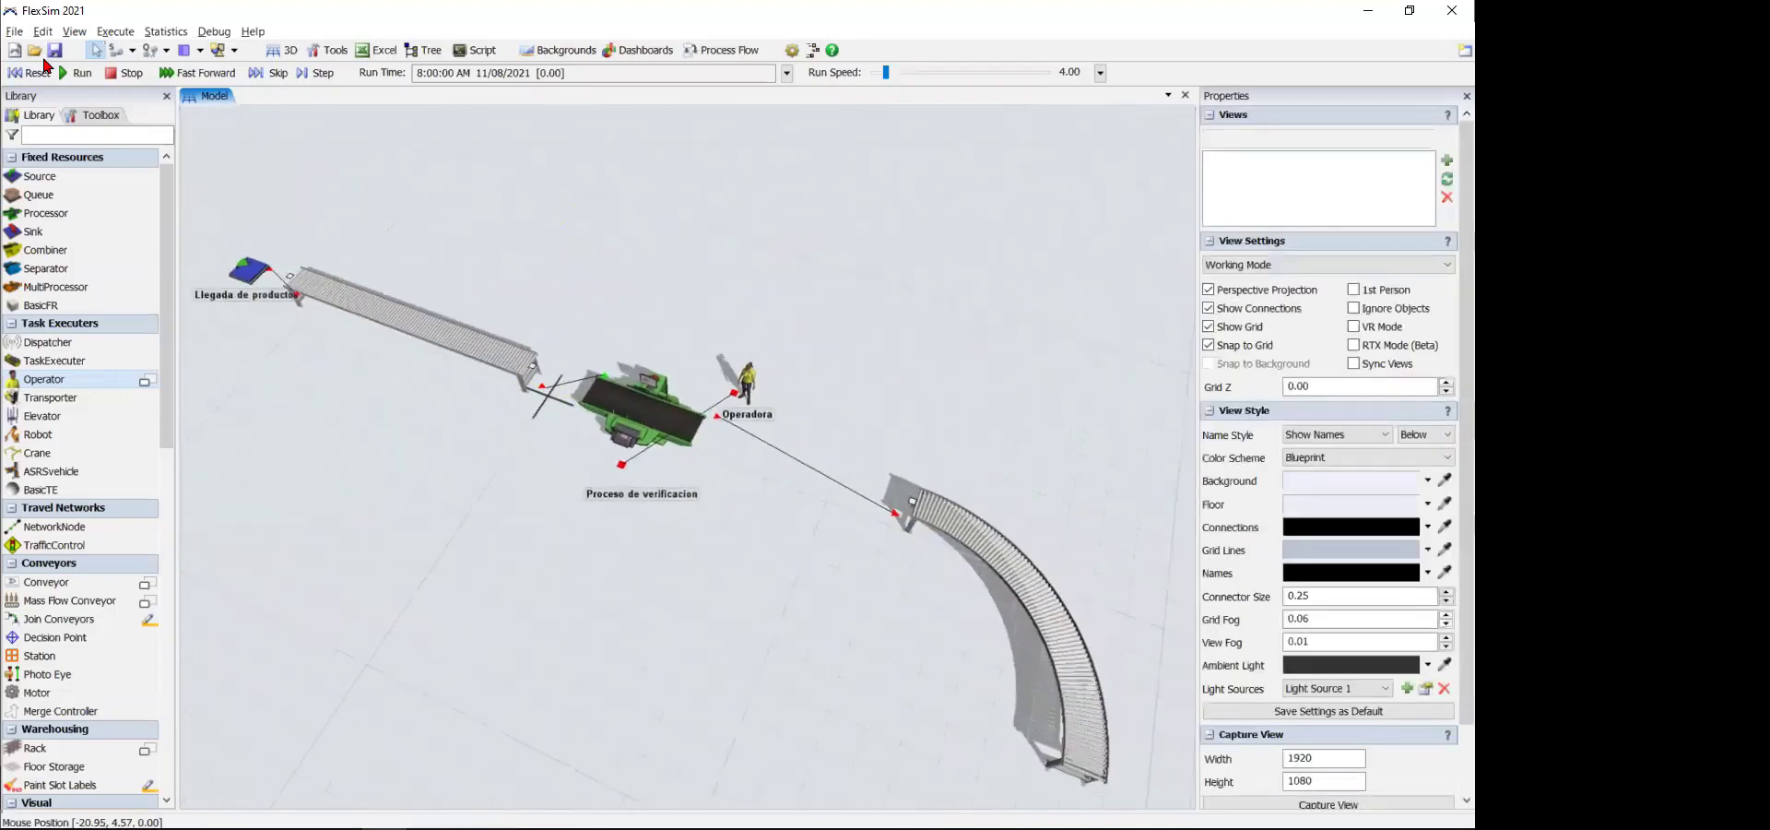
pyautogui.click(37, 74)
pyautogui.click(78, 73)
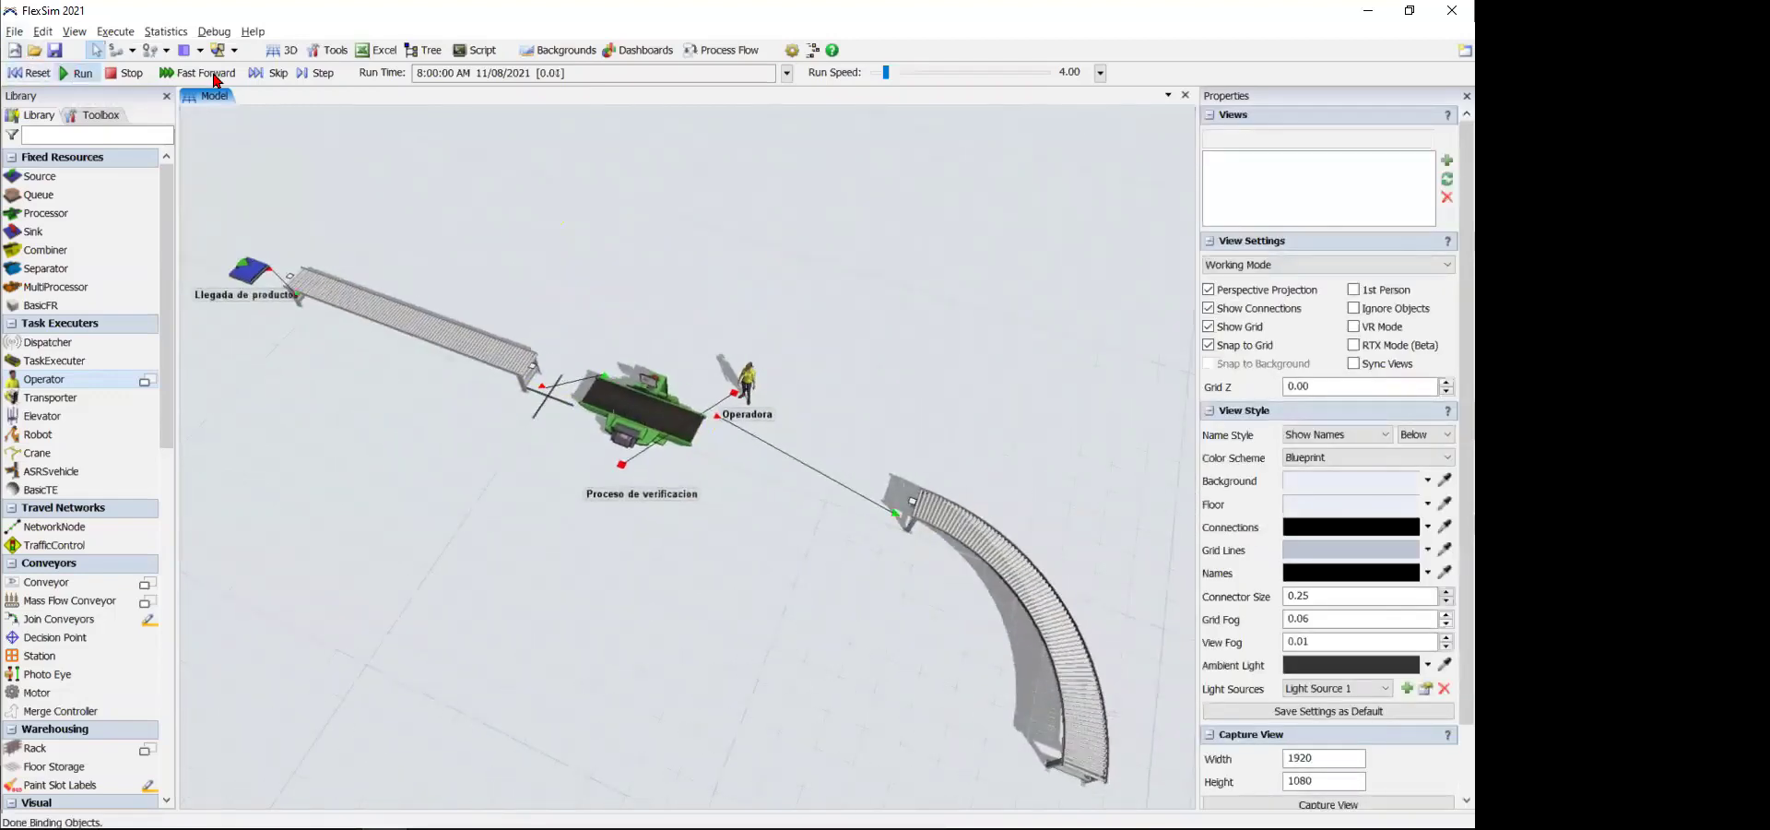
pyautogui.click(328, 78)
pyautogui.click(328, 77)
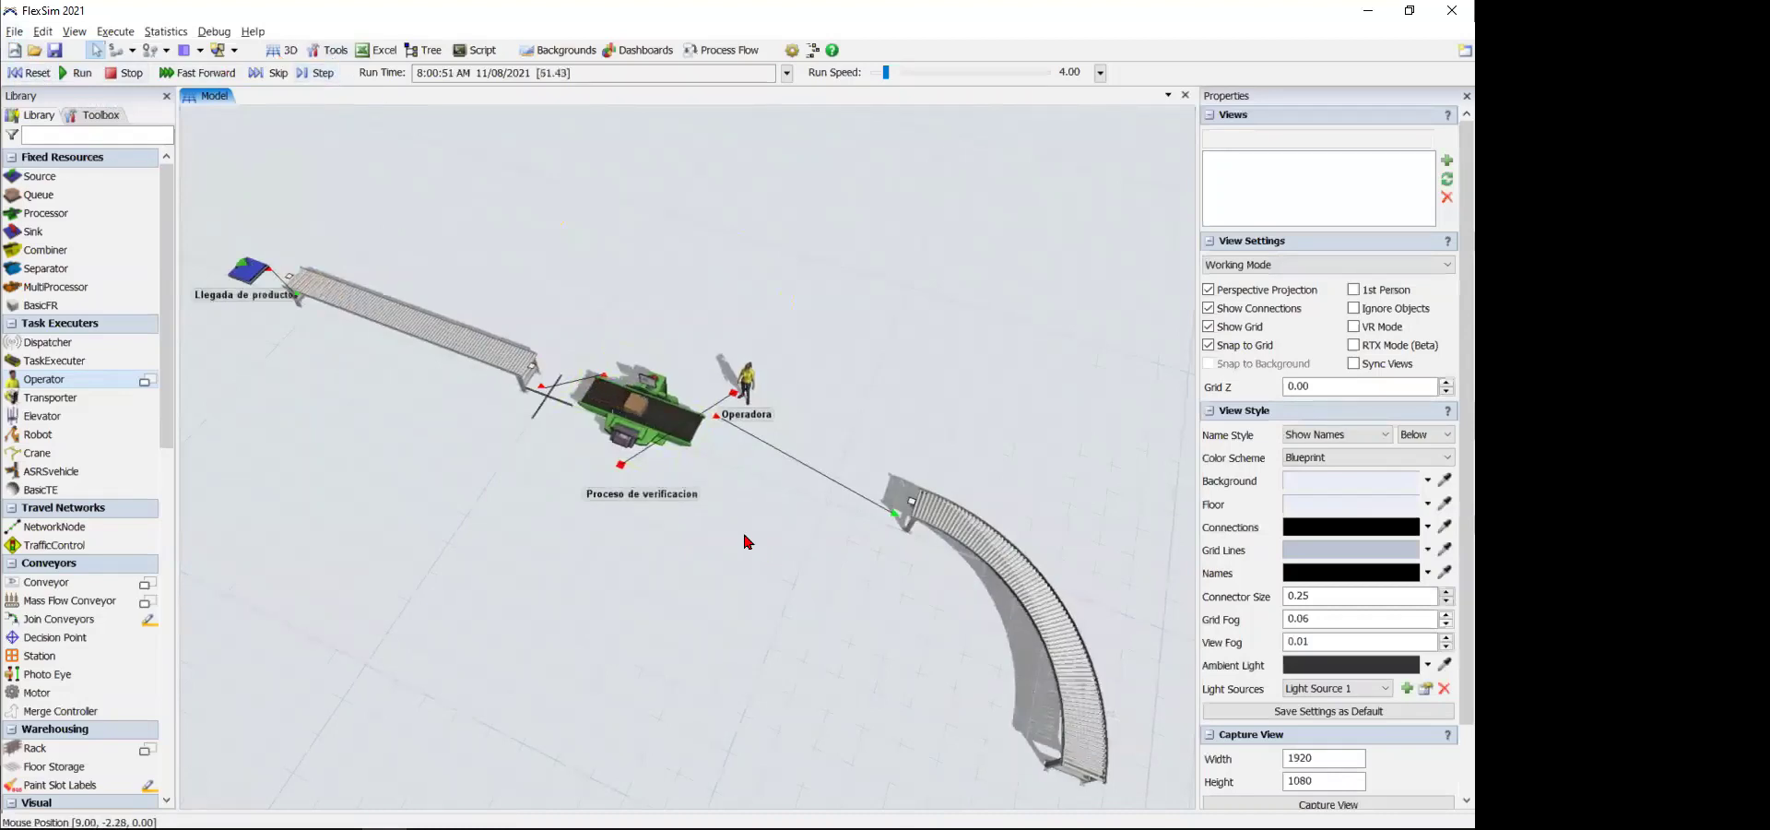
pyautogui.scroll(3, 743, 544)
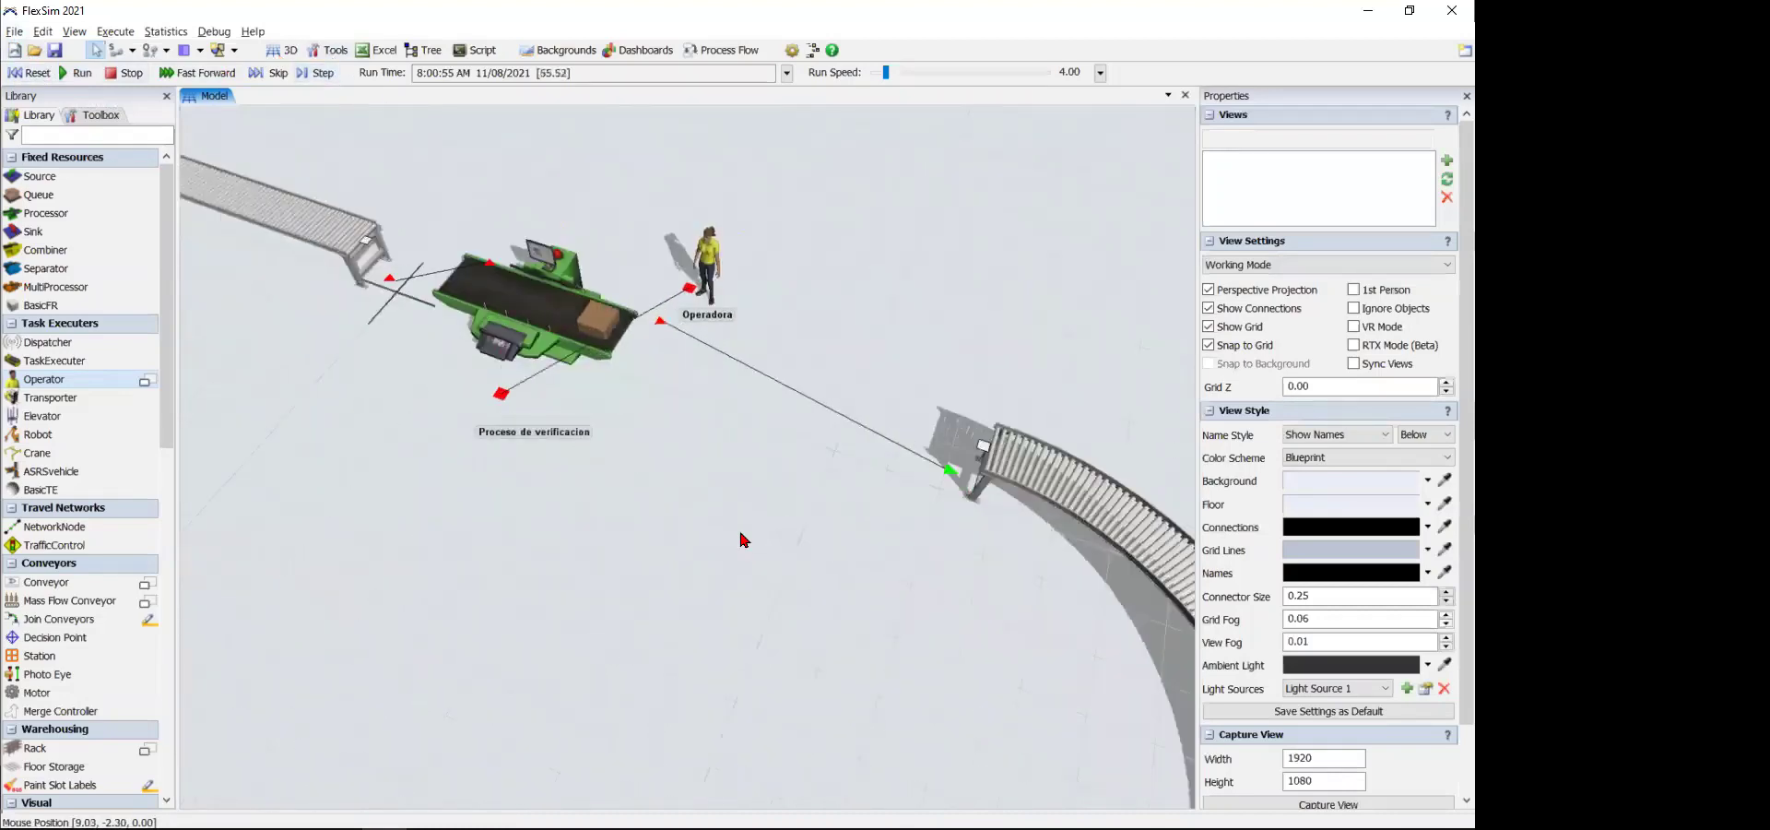
pyautogui.moveTo(723, 553); pyautogui.dragTo(624, 545)
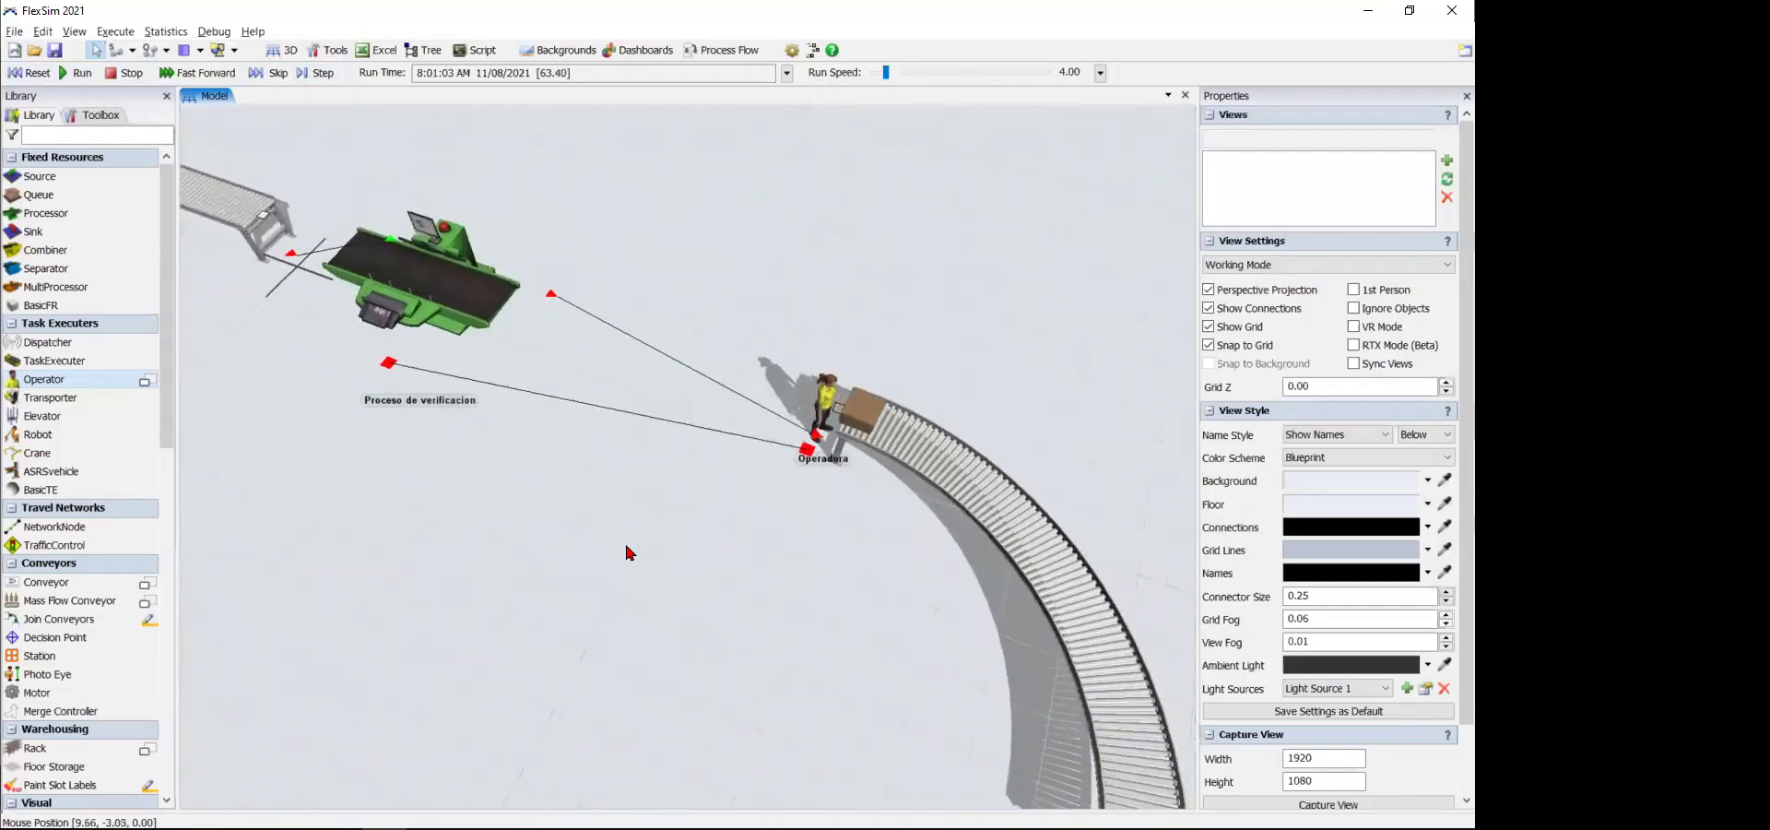
pyautogui.scroll(-3, 624, 545)
pyautogui.moveTo(686, 597); pyautogui.dragTo(707, 524)
pyautogui.moveTo(706, 530); pyautogui.dragTo(765, 485, button='right')
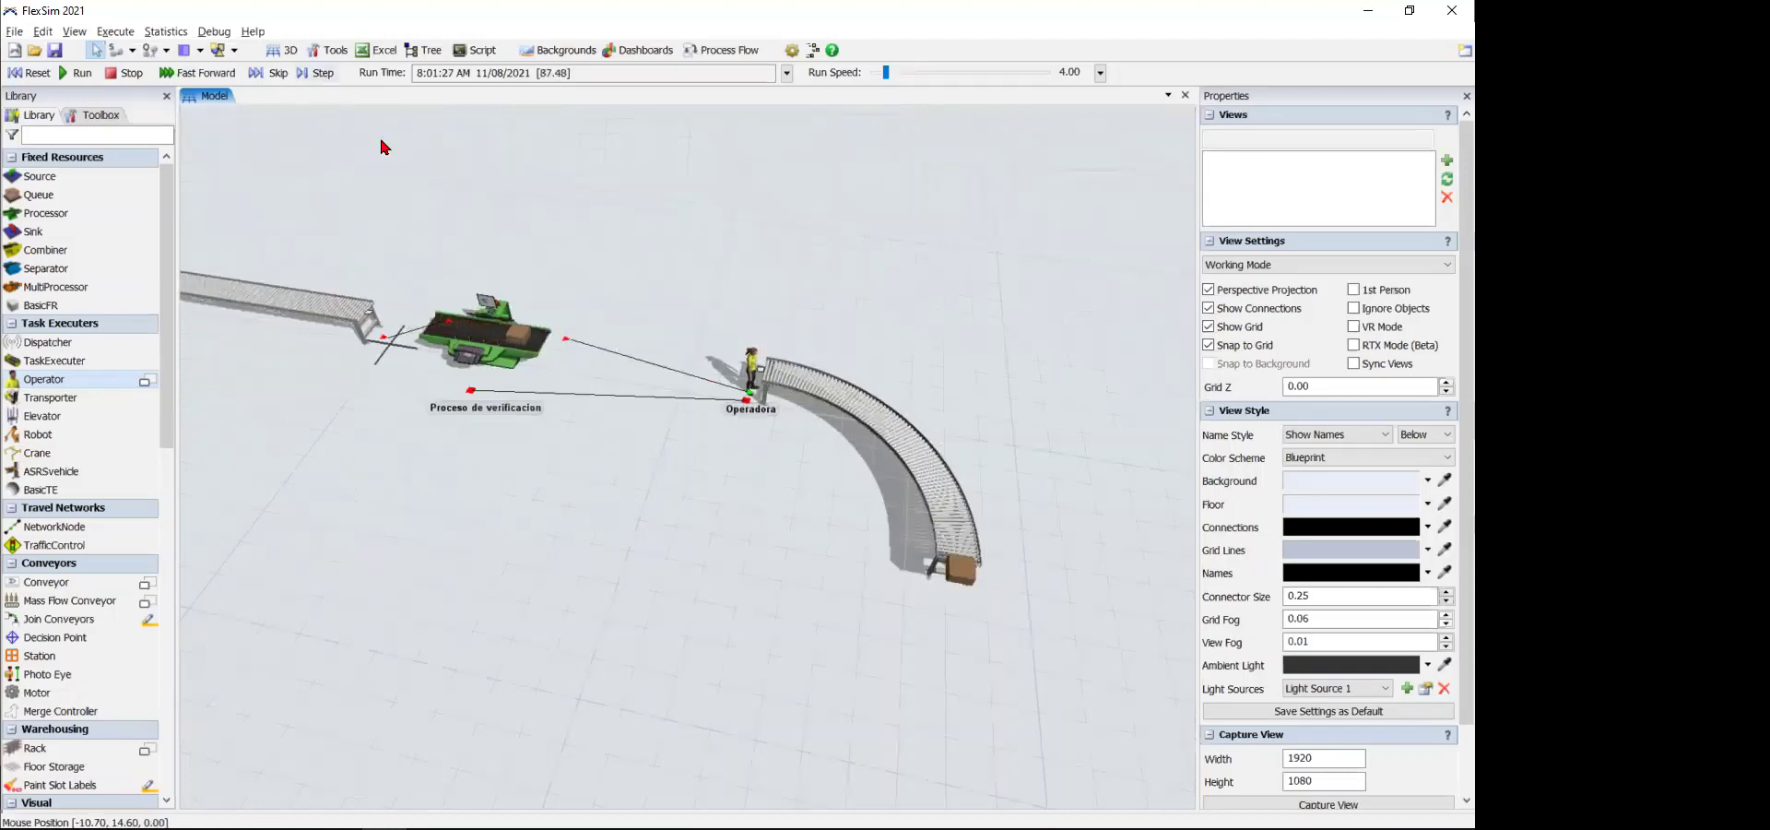
pyautogui.scroll(5, 617, 409)
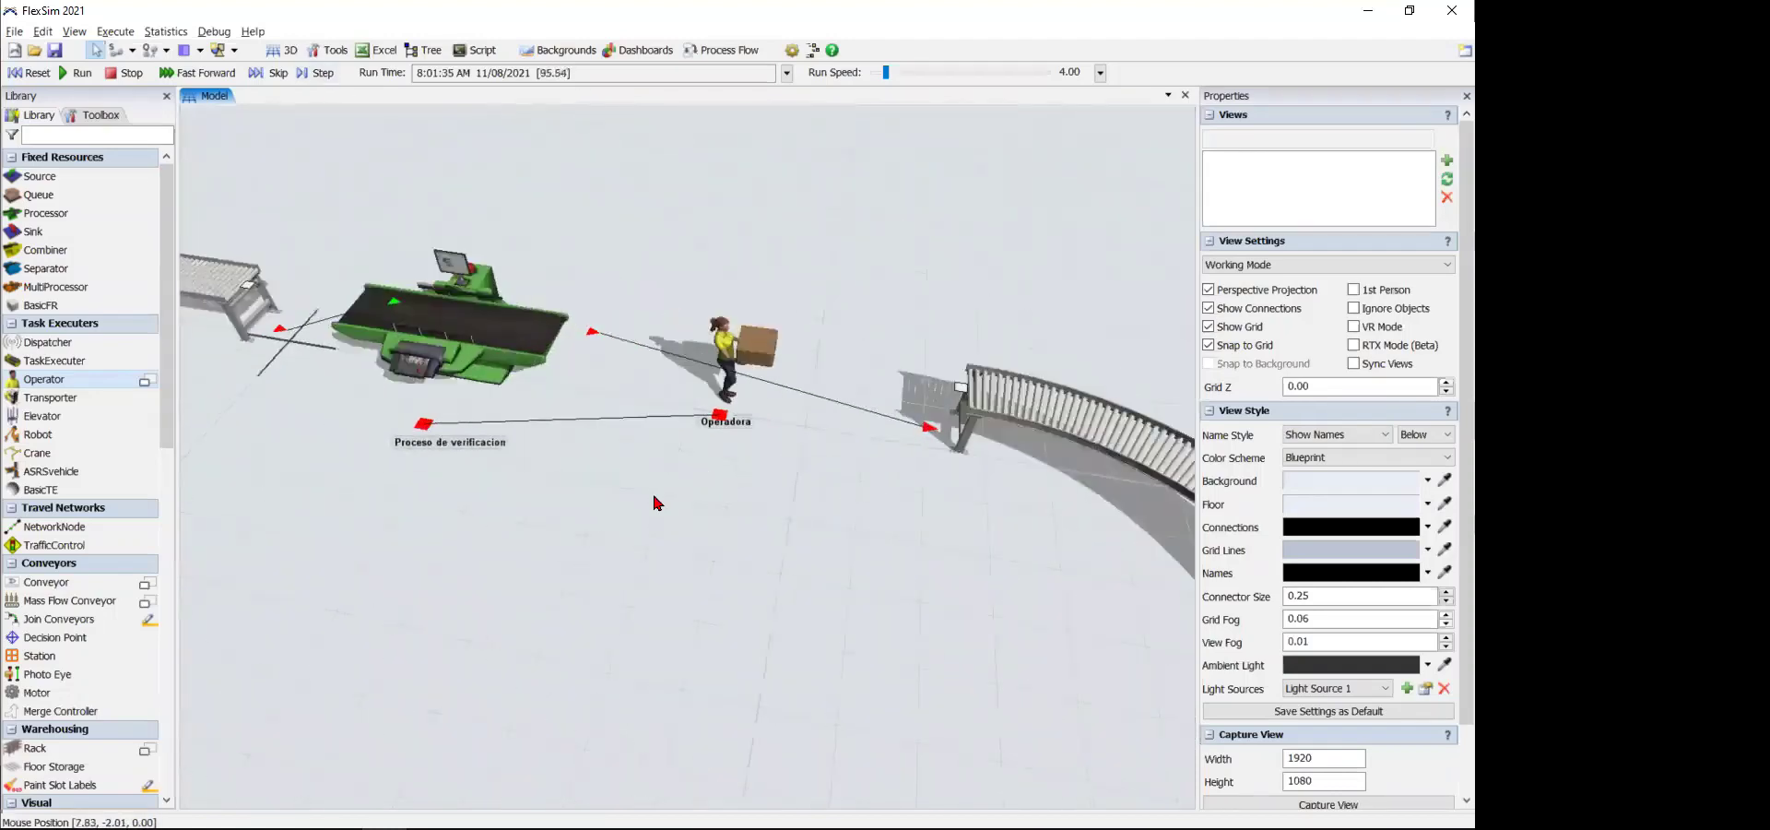
pyautogui.scroll(-5, 737, 553)
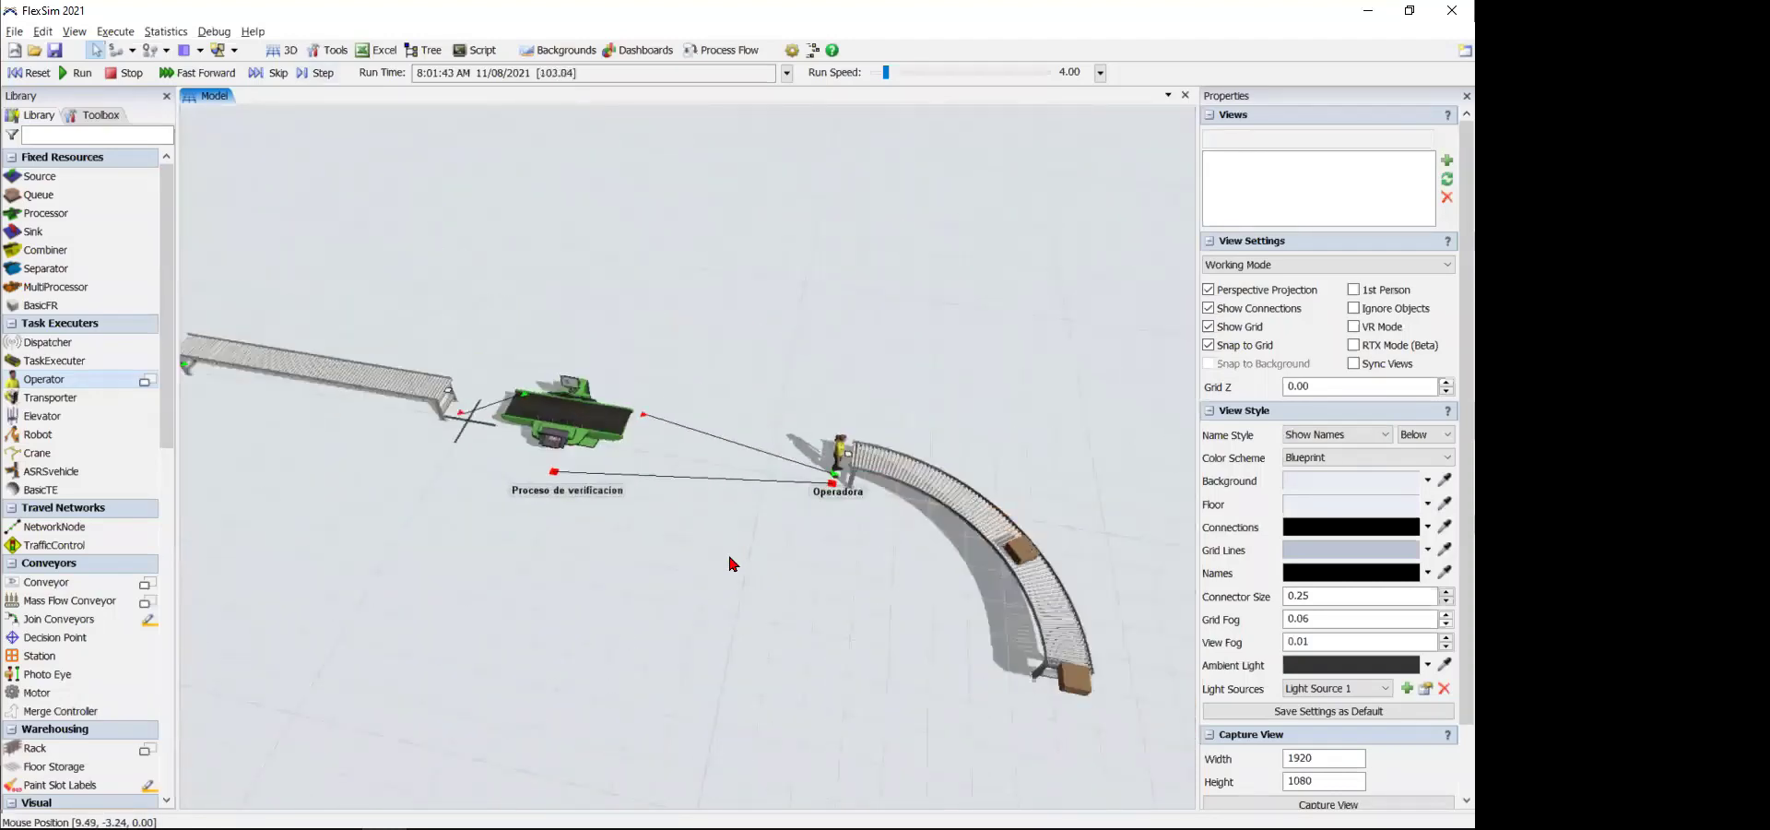
pyautogui.click(53, 71)
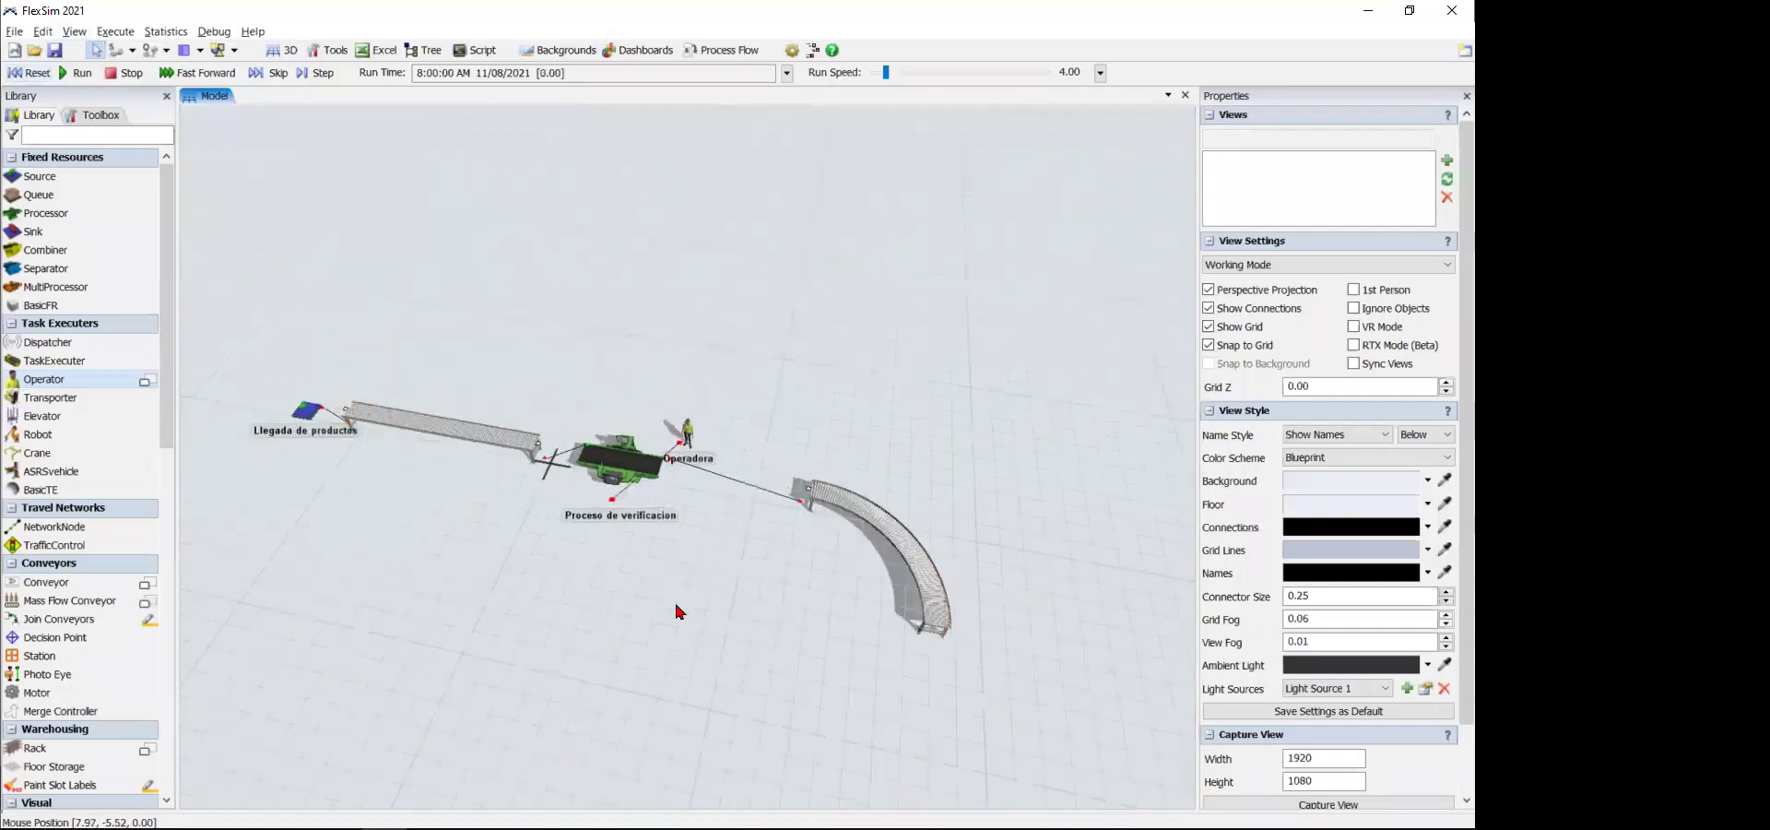
# - Add a combiner to the model and place it just beyond the free end of the curved conveyor
pyautogui.moveTo(679, 612); pyautogui.dragTo(454, 455)
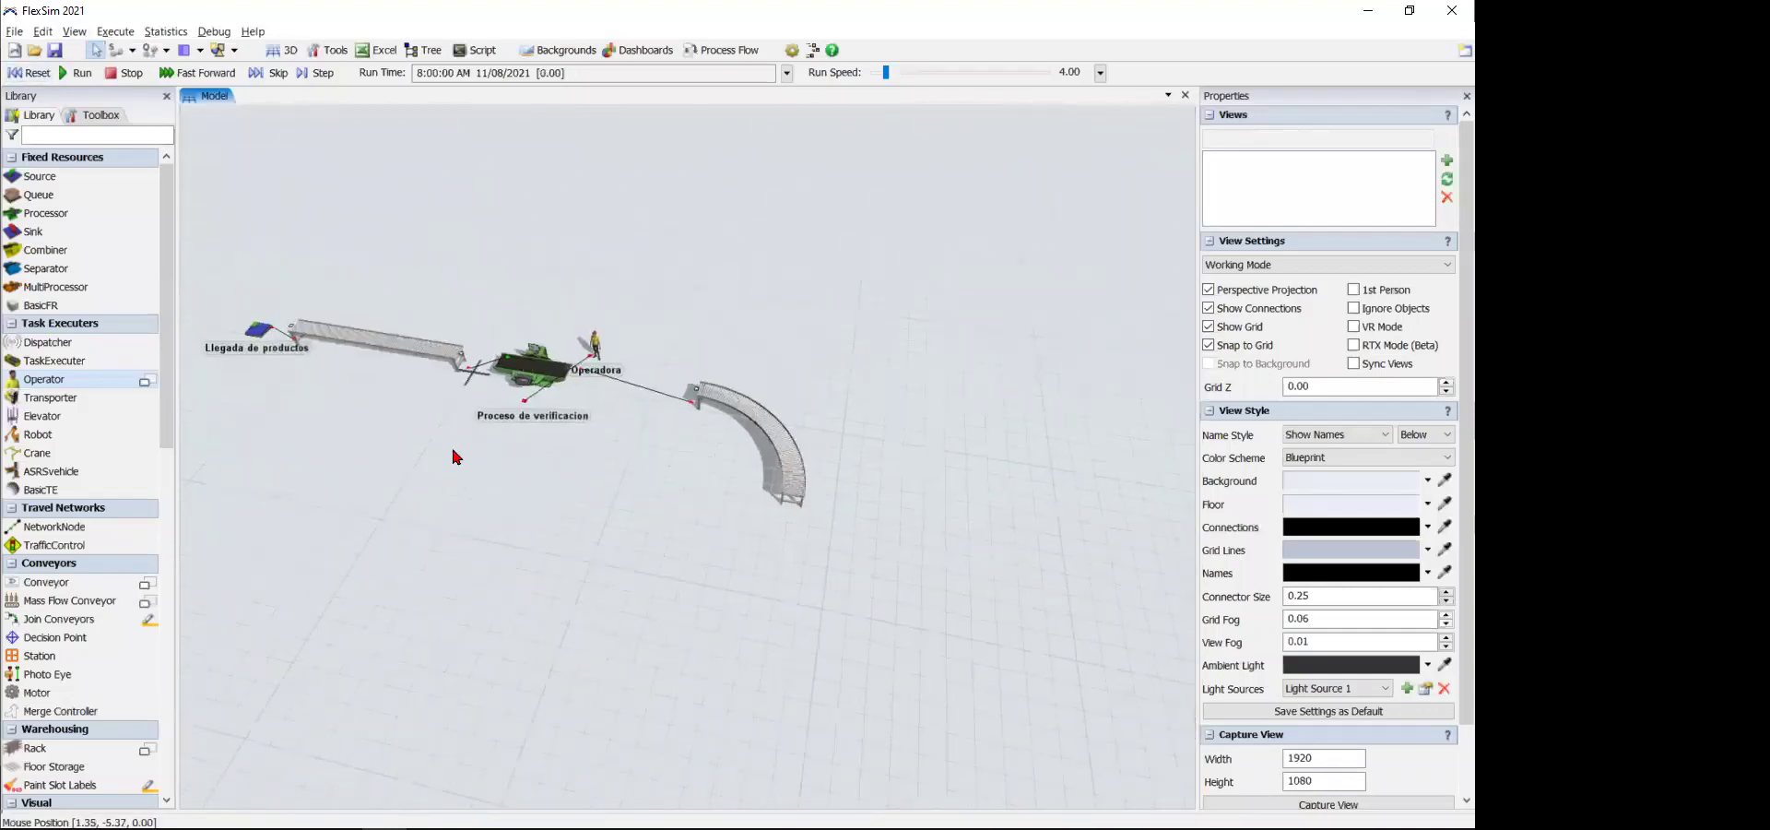
pyautogui.click(50, 250)
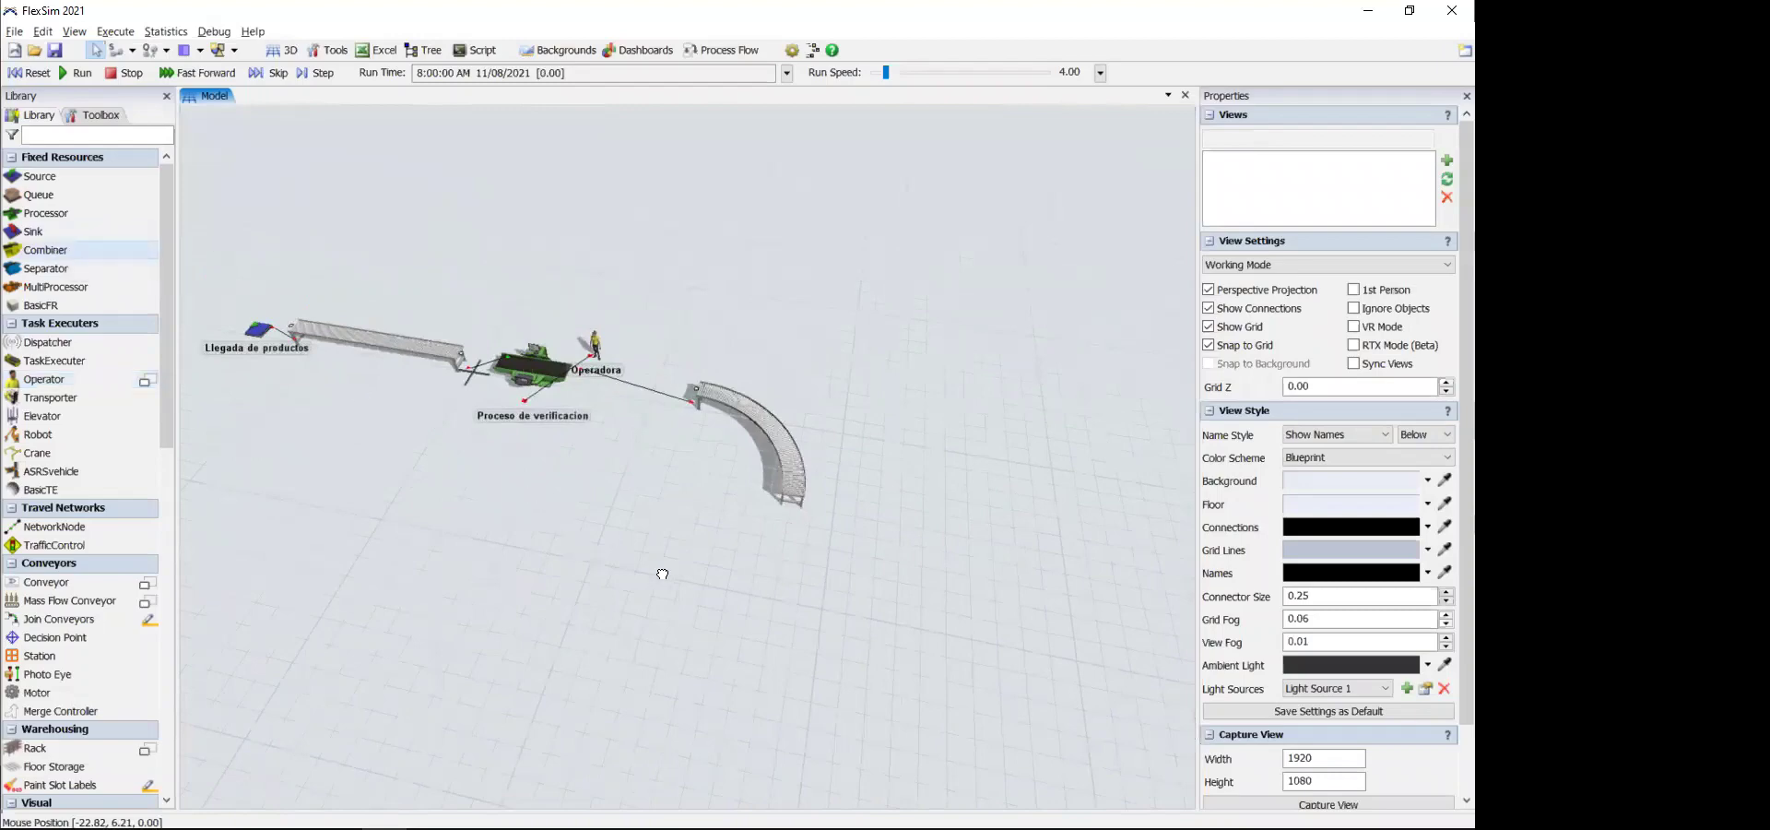
pyautogui.click(719, 564)
pyautogui.scroll(4, 615, 656)
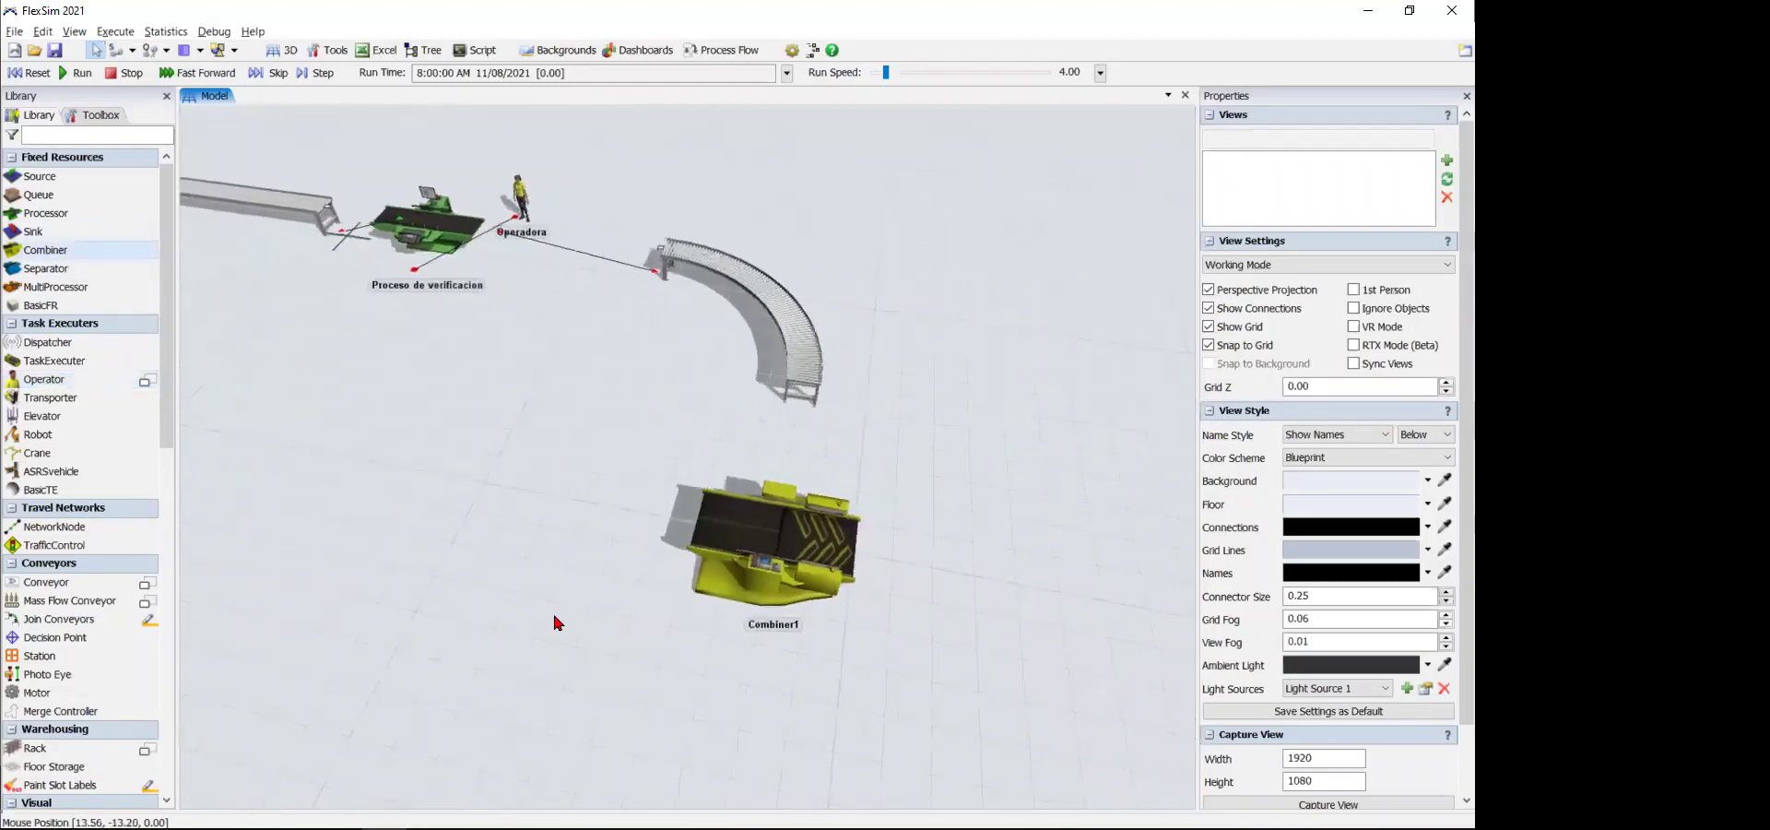
pyautogui.moveTo(705, 546); pyautogui.dragTo(864, 499)
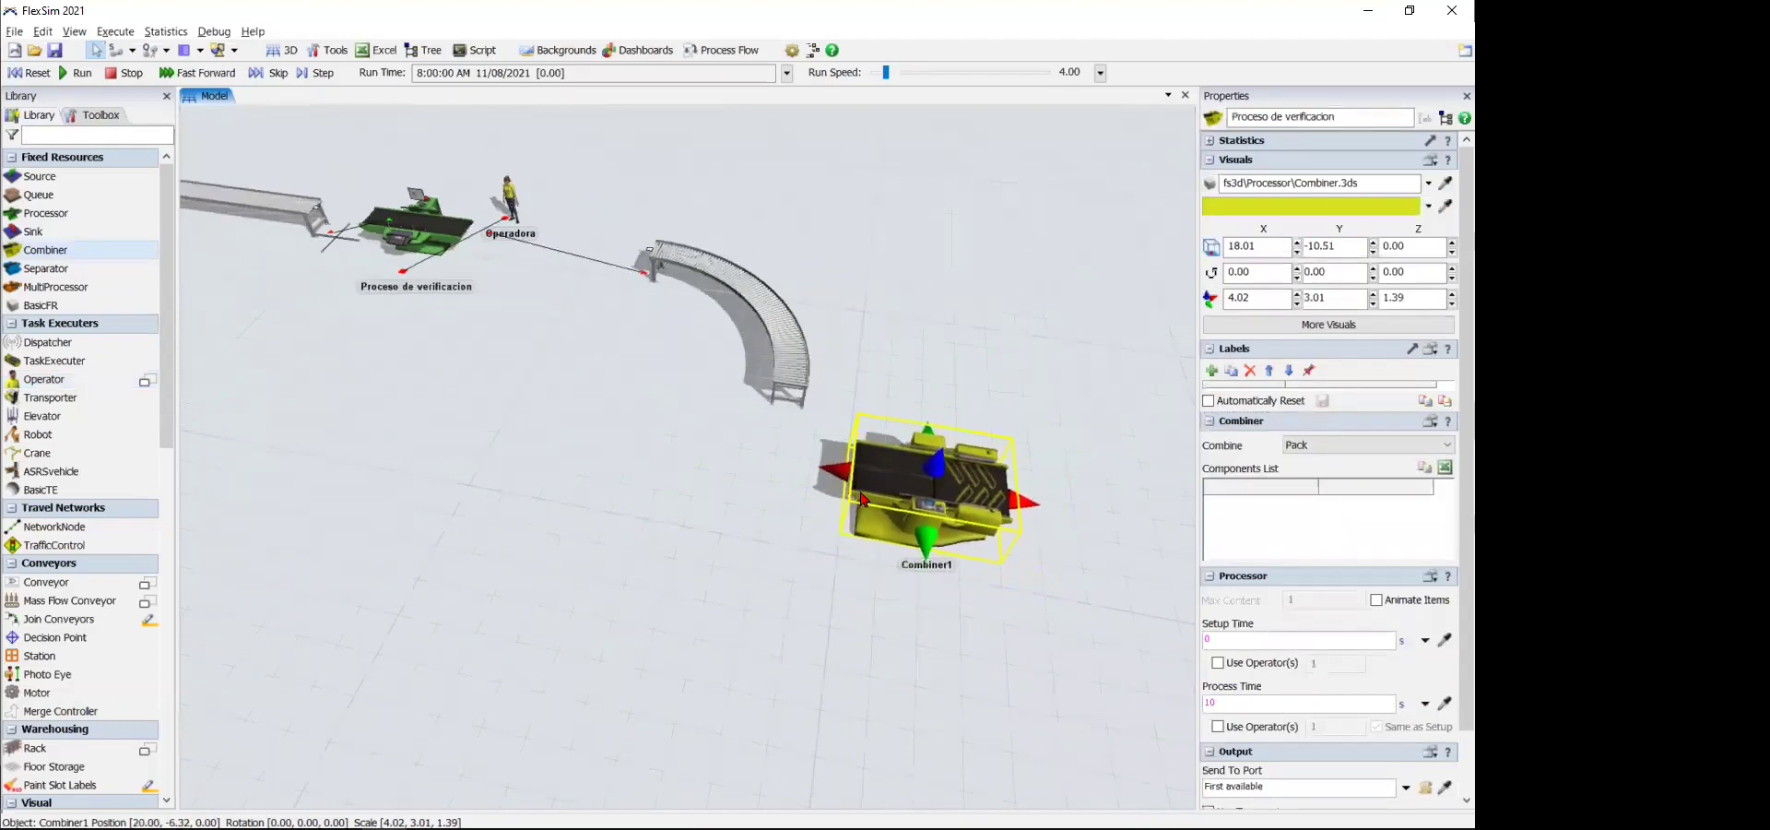
pyautogui.click(729, 551)
# - Rotate the combiner to -89 degrees about Z and move it to X 18.01, Y -10.51, near the curved conveyor's exit
pyautogui.moveTo(729, 550)
pyautogui.mouseDown(button='right')
pyautogui.moveTo(793, 532)
pyautogui.moveTo(743, 653)
pyautogui.moveTo(757, 592)
pyautogui.moveTo(702, 548)
pyautogui.mouseUp(button='right')
pyautogui.moveTo(702, 548); pyautogui.dragTo(717, 637)
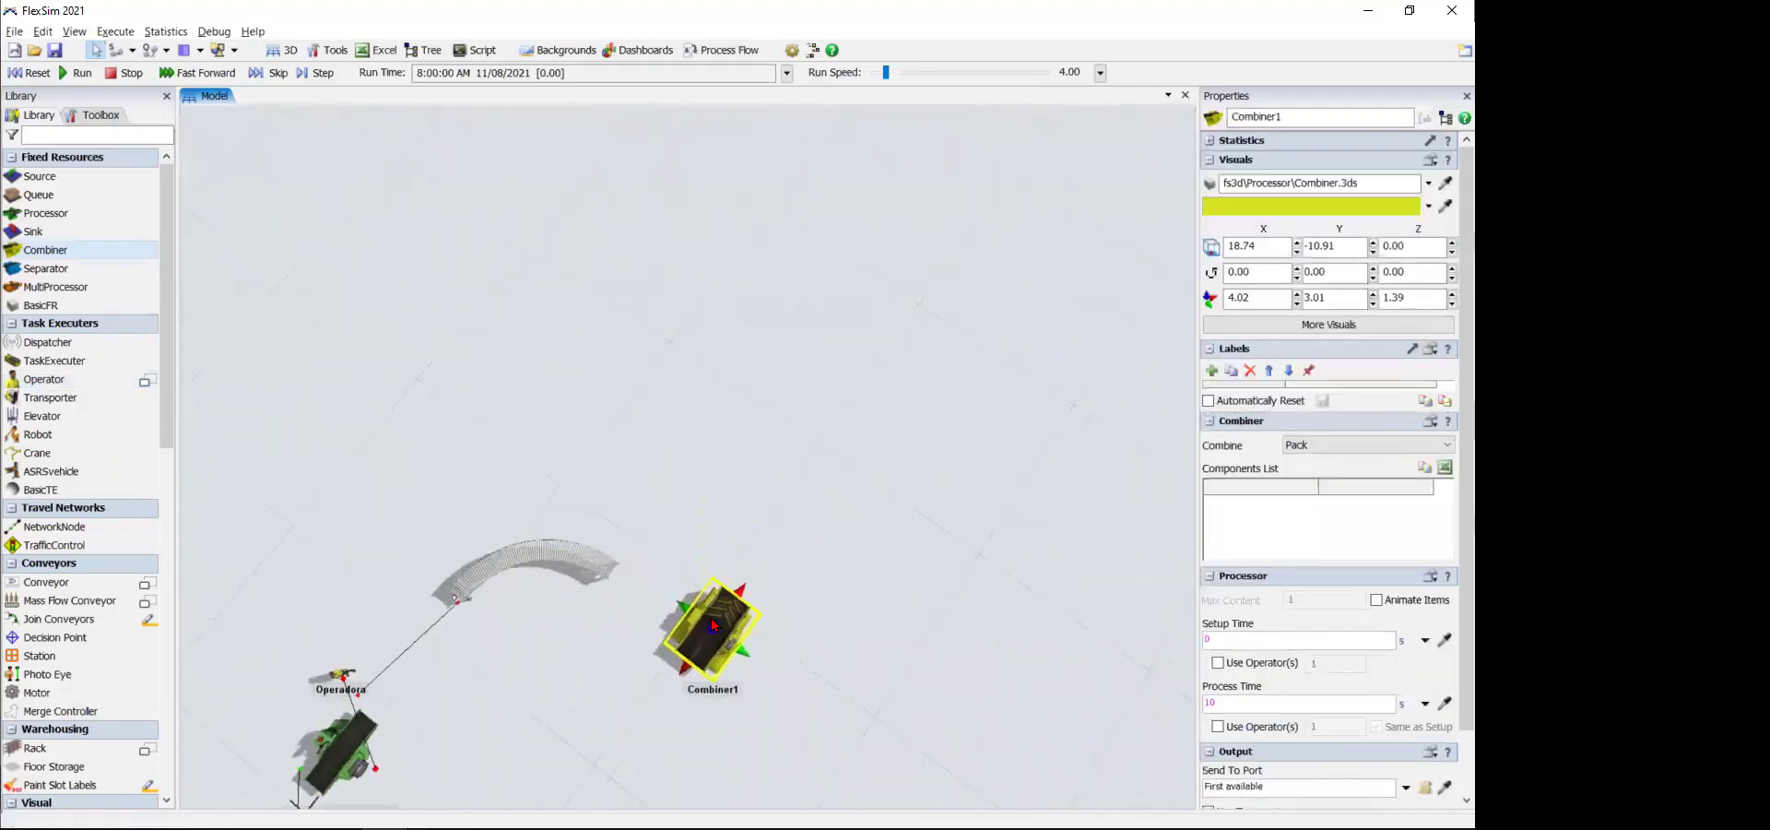
pyautogui.moveTo(713, 629); pyautogui.dragTo(740, 562, button='right')
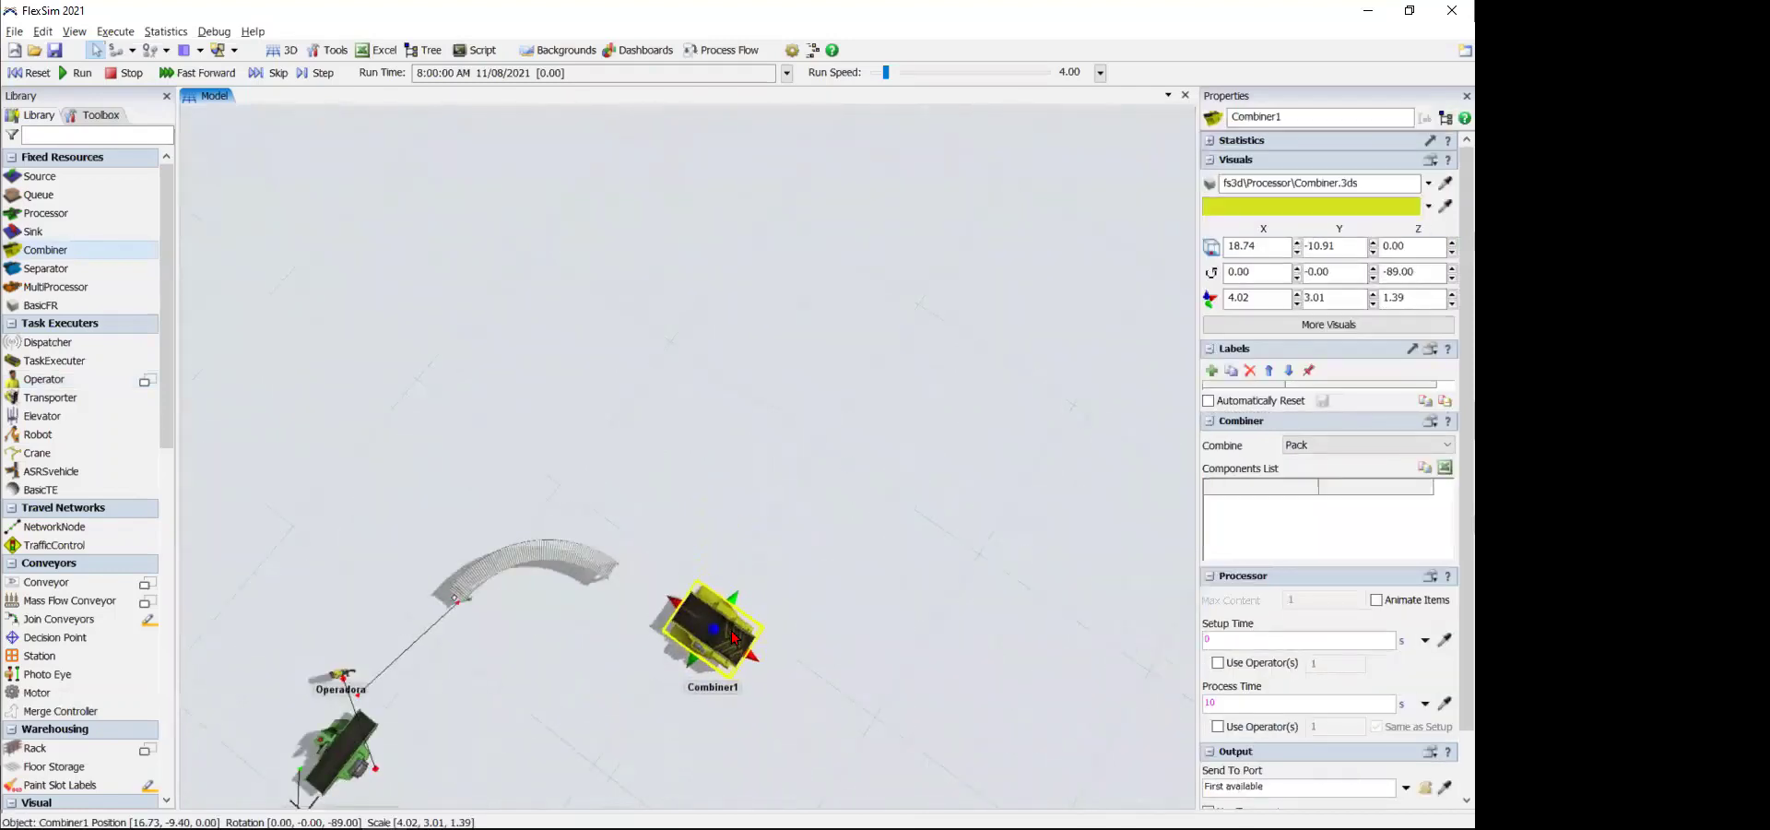
pyautogui.moveTo(735, 636); pyautogui.dragTo(719, 645)
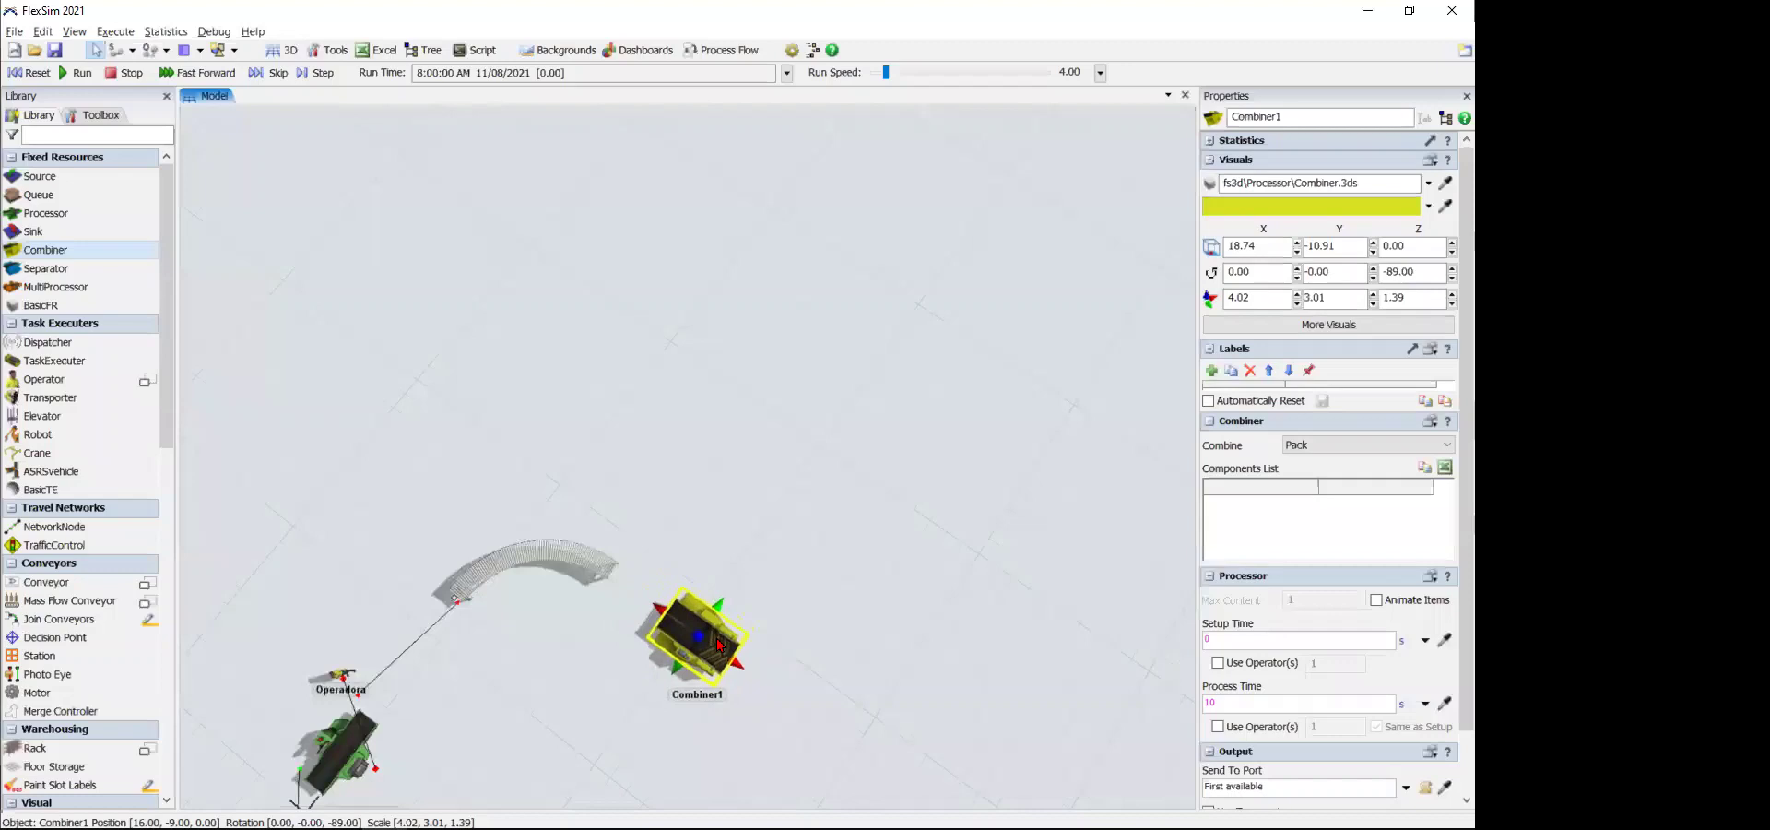
pyautogui.click(778, 596)
pyautogui.scroll(5, 833, 486)
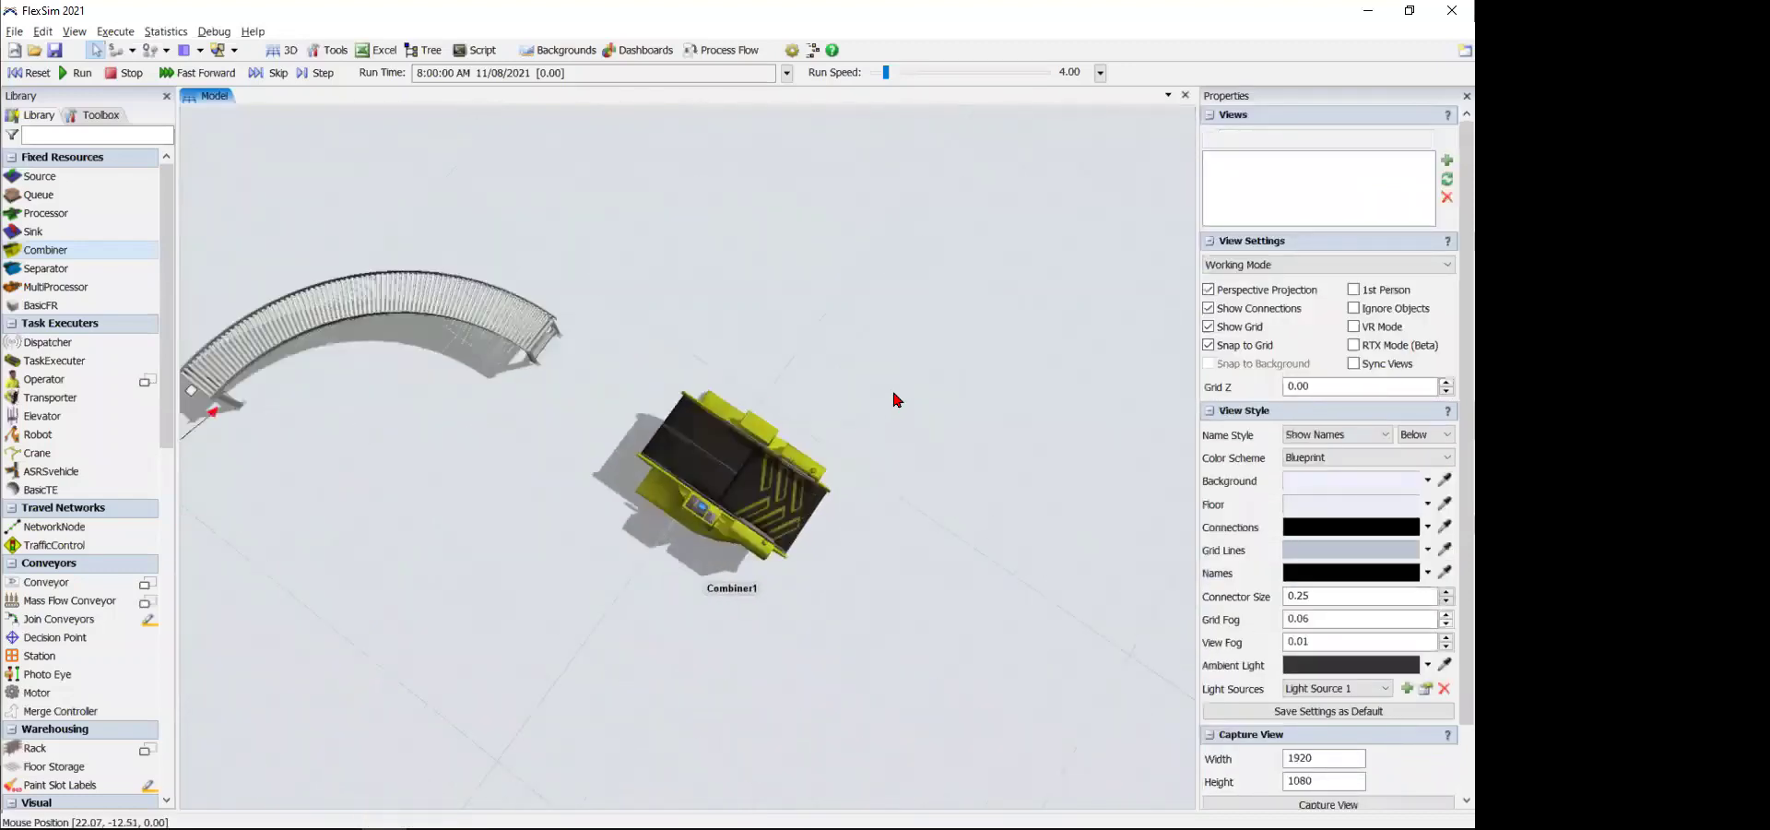
pyautogui.scroll(-3, 883, 392)
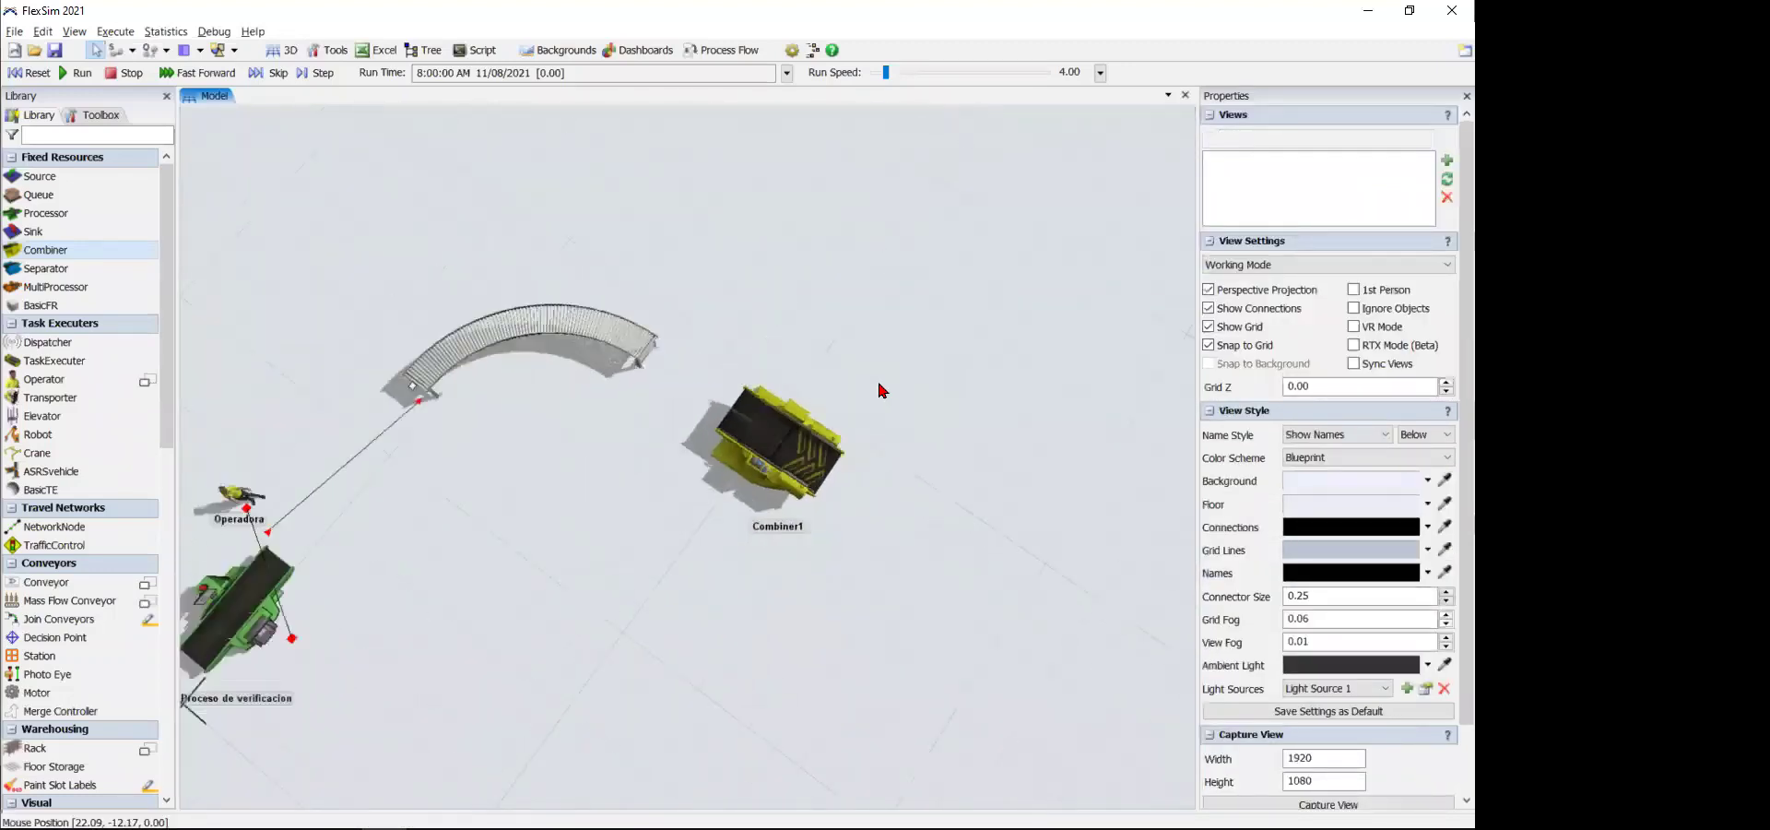
# - Select the combiner and examine its available Combine modes, keeping Pack
pyautogui.click(830, 455)
pyautogui.click(920, 551)
pyautogui.moveTo(920, 551); pyautogui.dragTo(894, 539, button='right')
pyautogui.scroll(2, 875, 544)
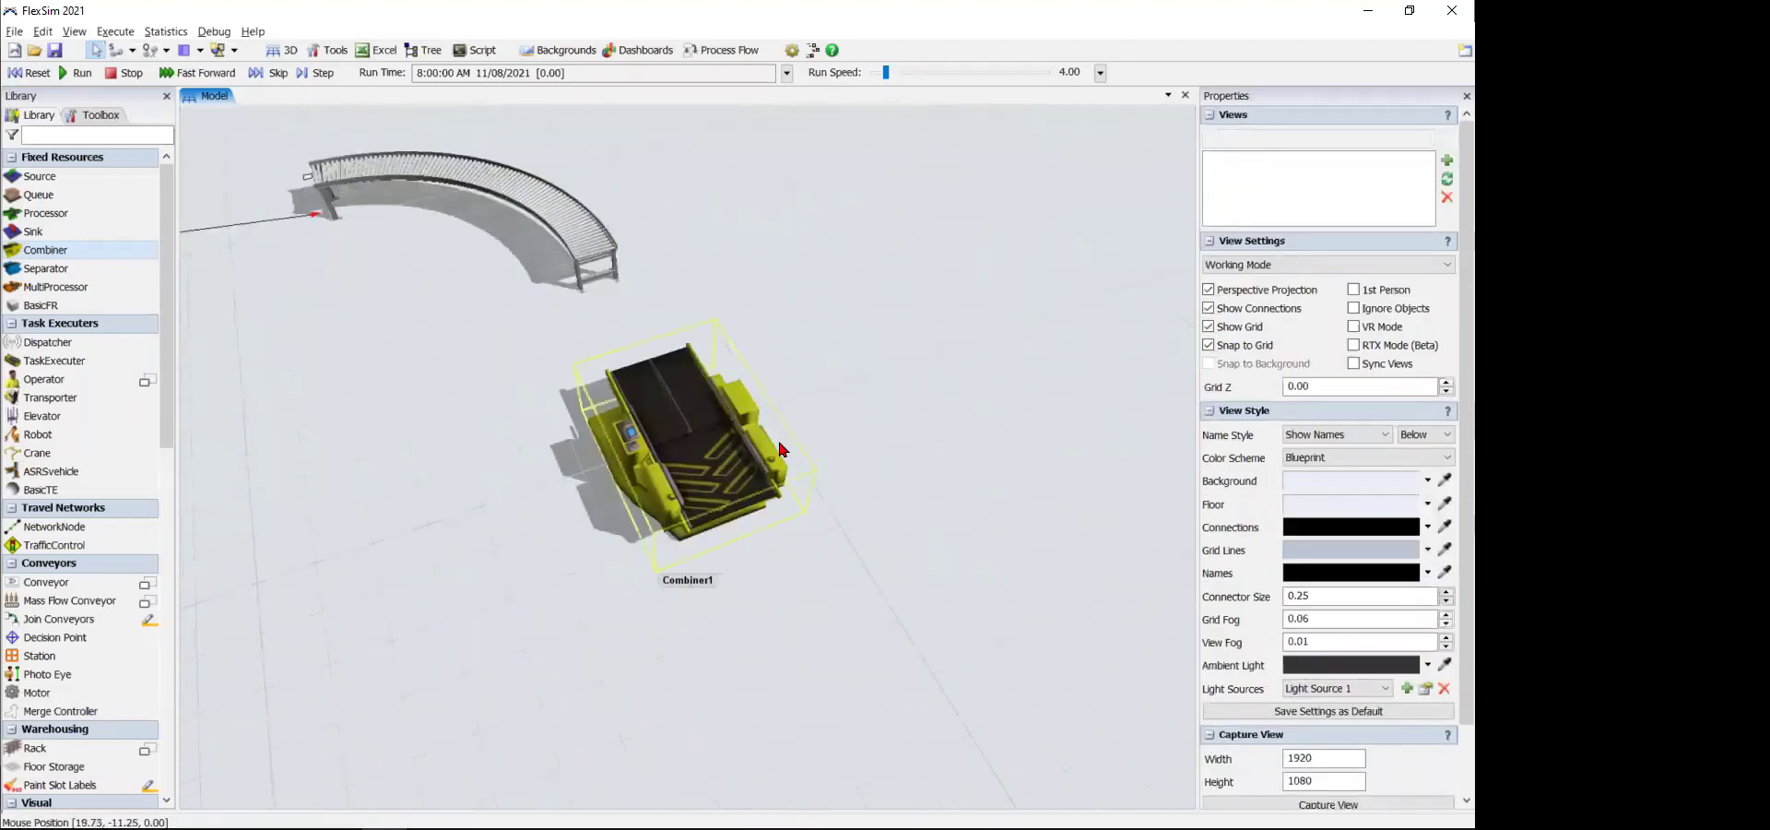
pyautogui.click(730, 487)
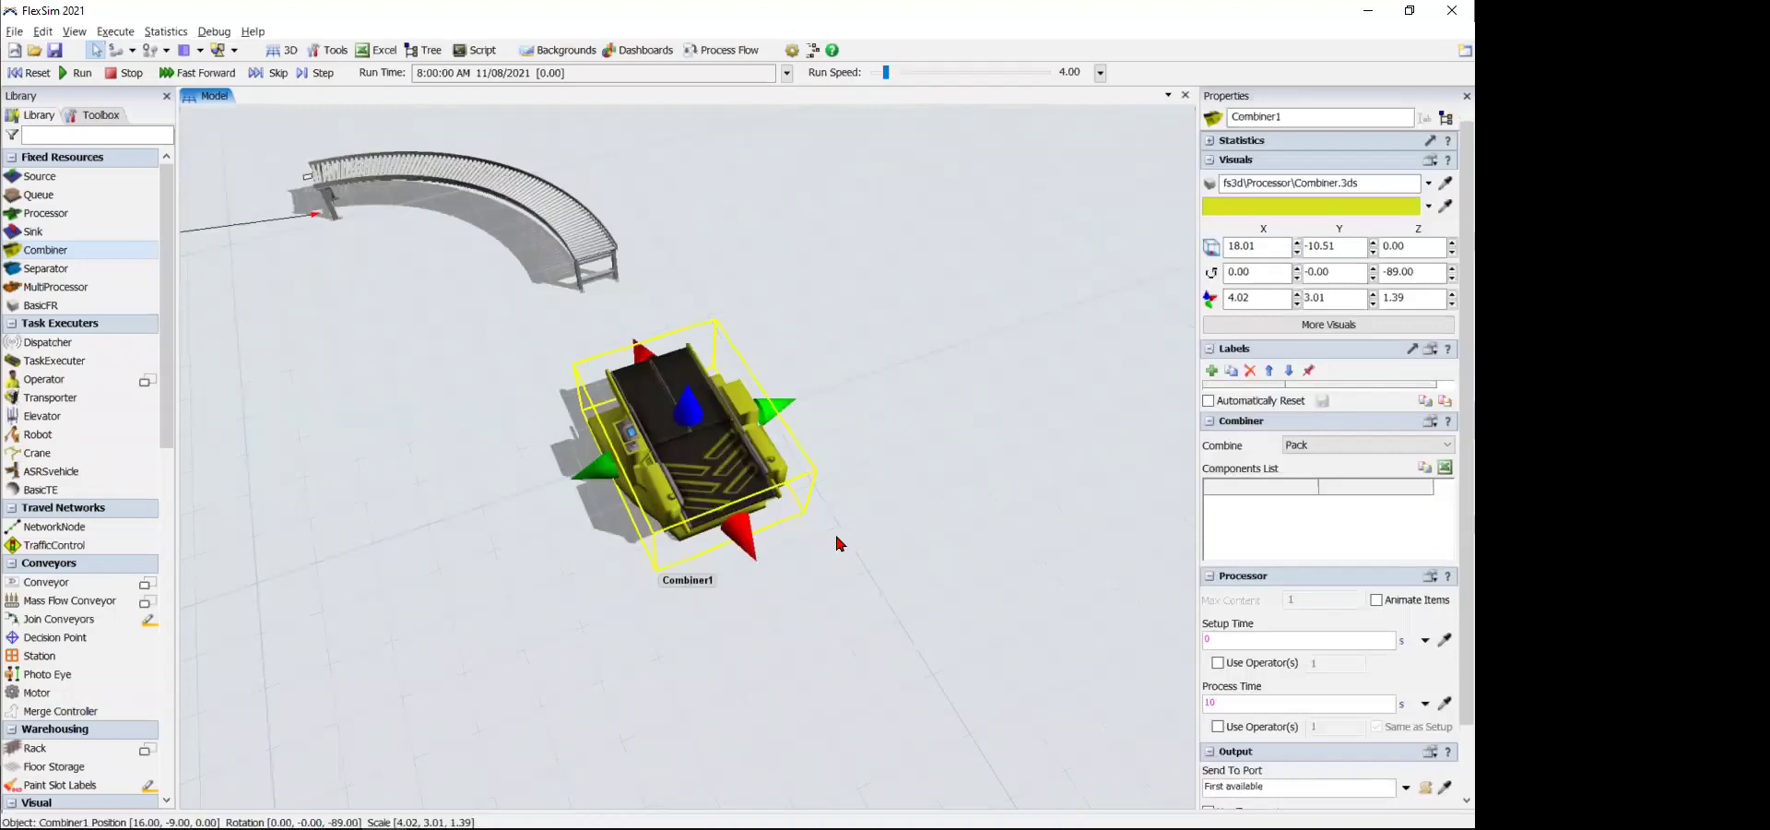
pyautogui.moveTo(839, 544); pyautogui.dragTo(783, 488, button='right')
pyautogui.click(773, 487)
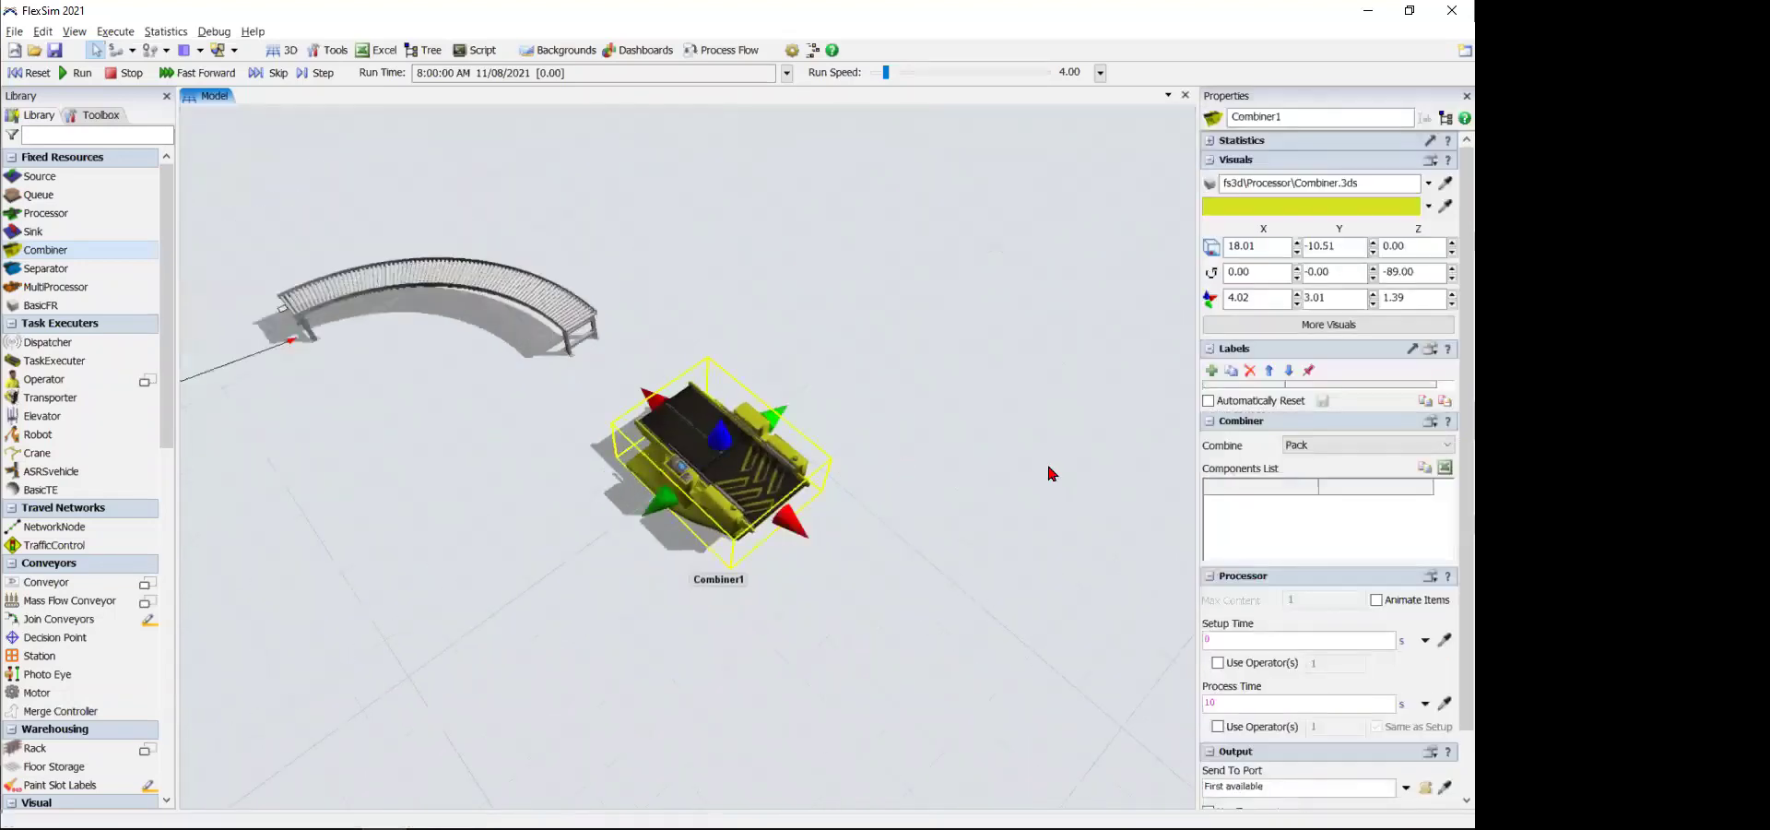
pyautogui.click(1311, 447)
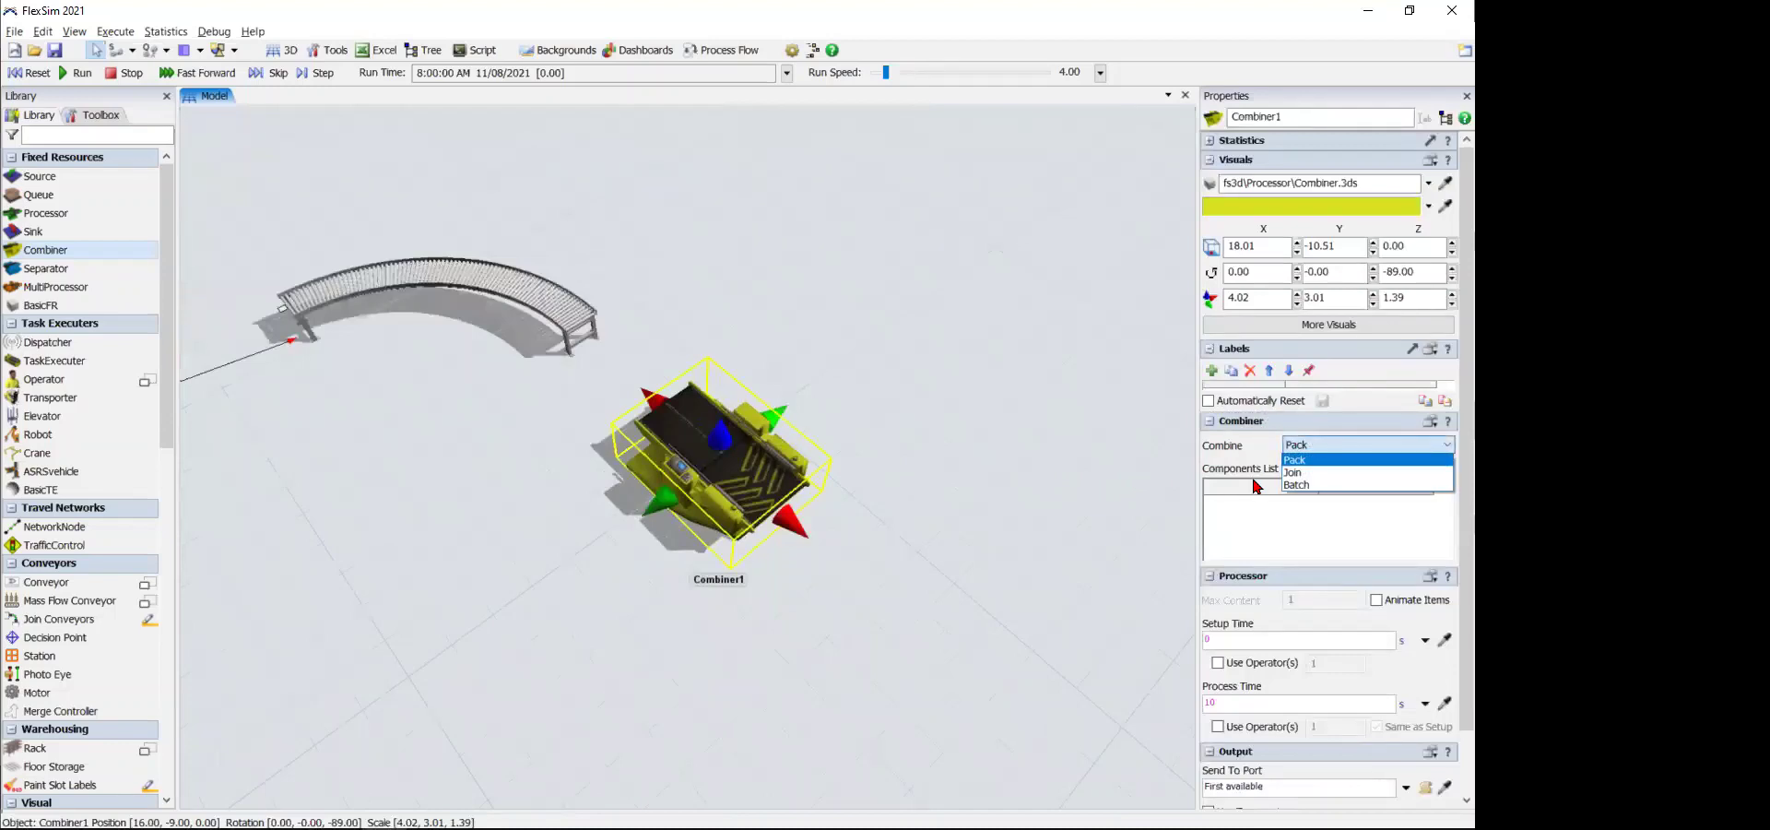
pyautogui.click(1268, 450)
pyautogui.click(1003, 470)
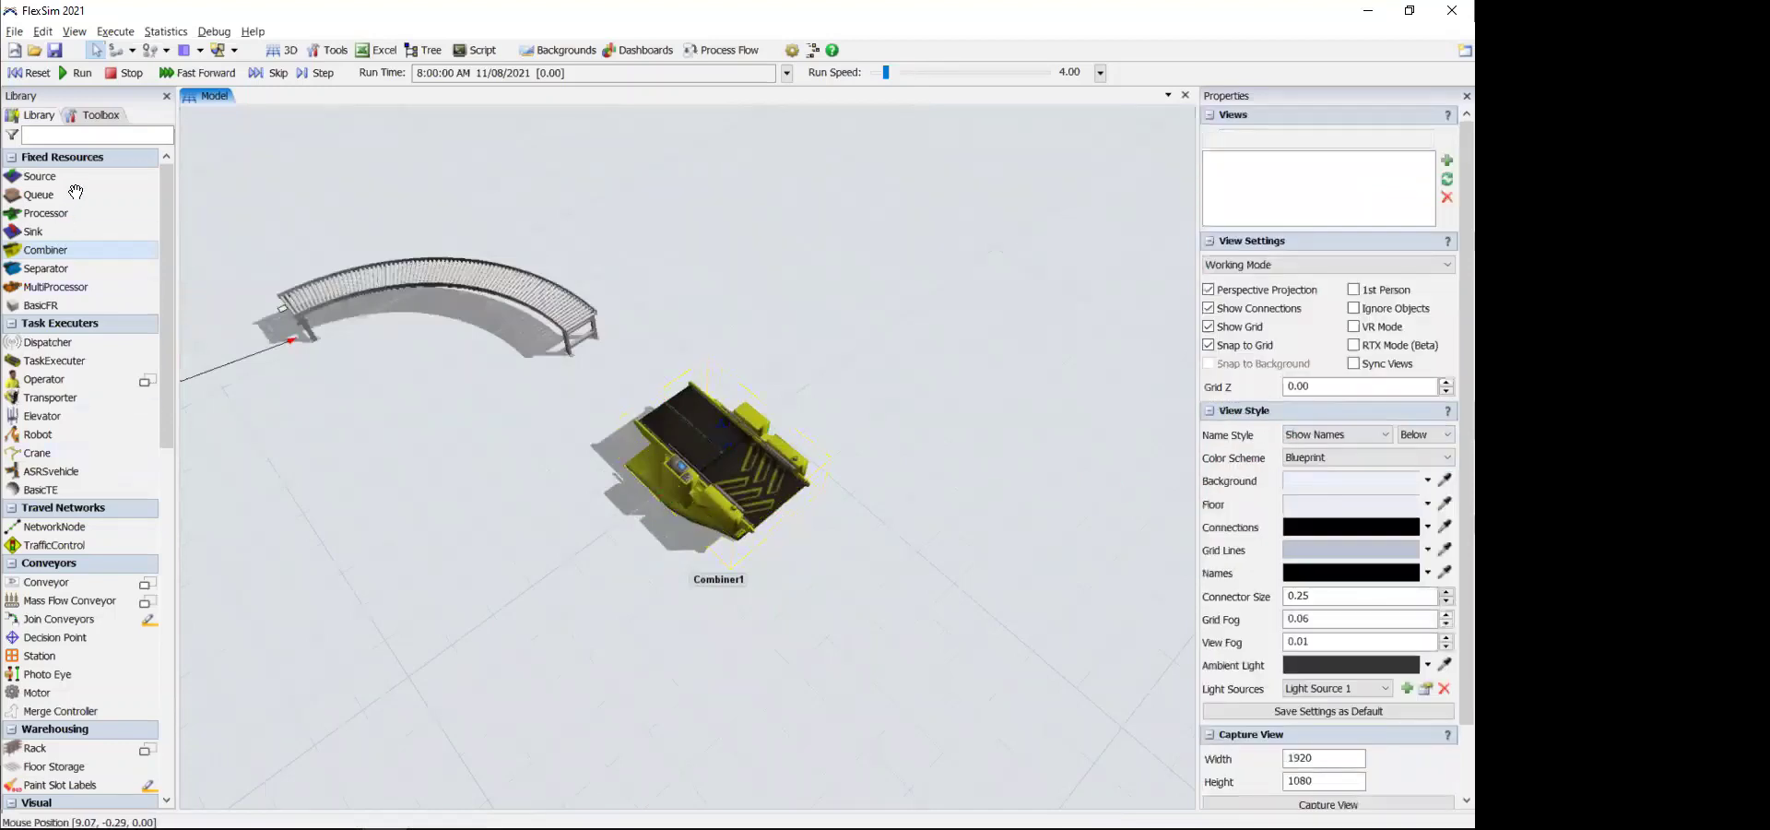
# - Add a source beside the combiner, near X 13.87, Y -9.53, and name it "Llegada de pallets"
pyautogui.moveTo(78, 177); pyautogui.dragTo(682, 263)
pyautogui.moveTo(783, 352); pyautogui.dragTo(530, 553)
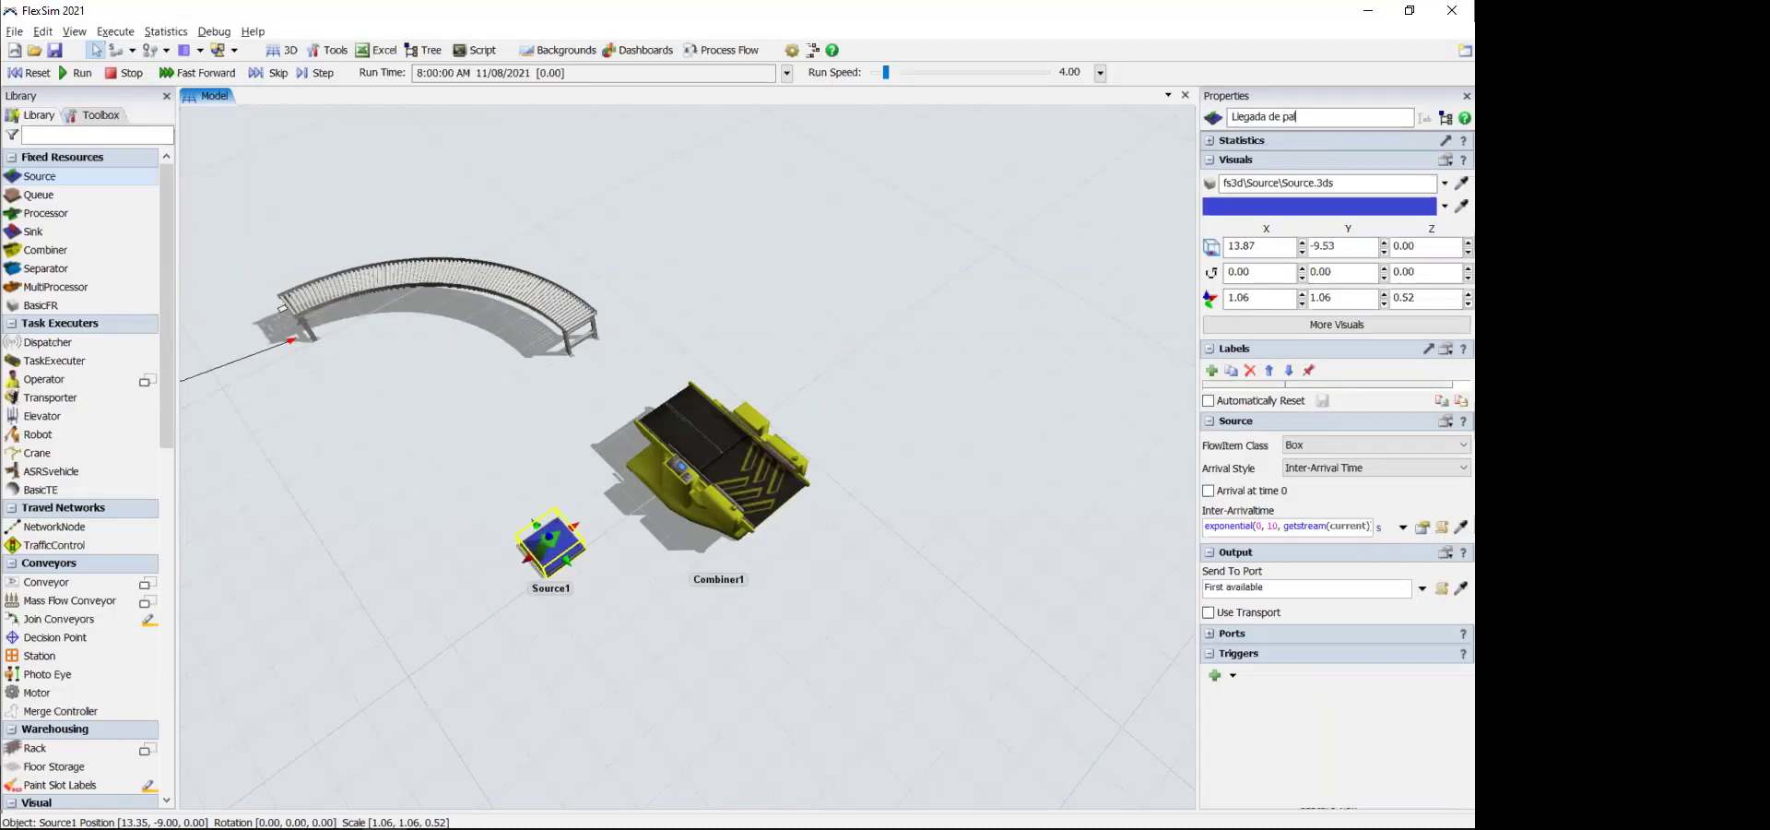
pyautogui.click(897, 269)
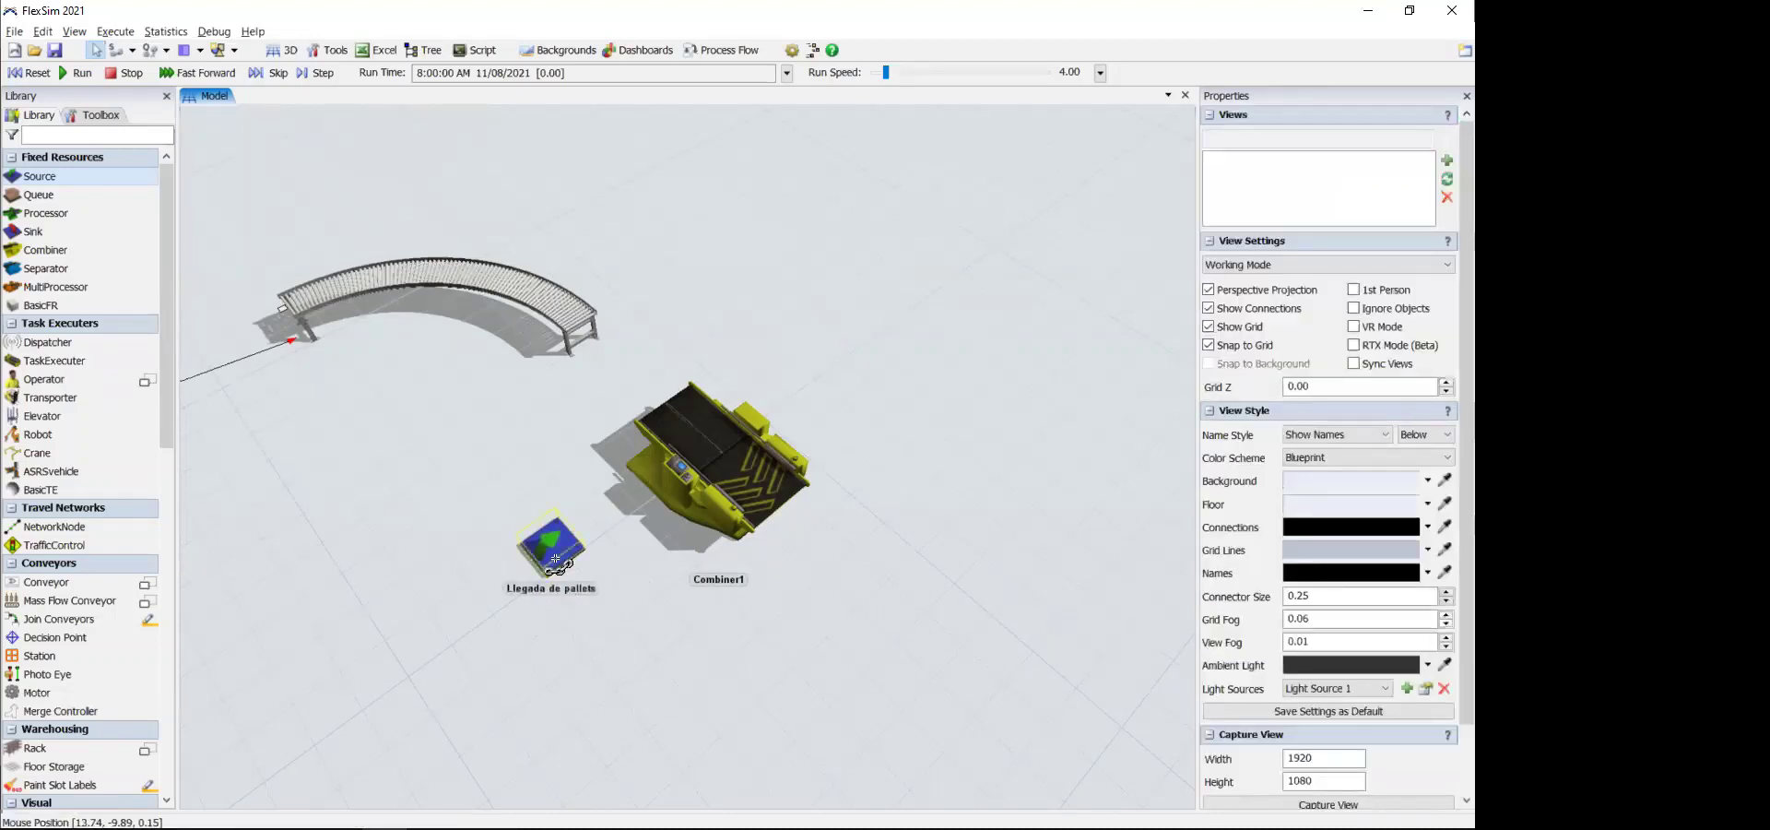
# - Connect the pallet source first and the curved conveyor second to the combiner, and rename the combiner "Estibadora"
pyautogui.click(677, 385)
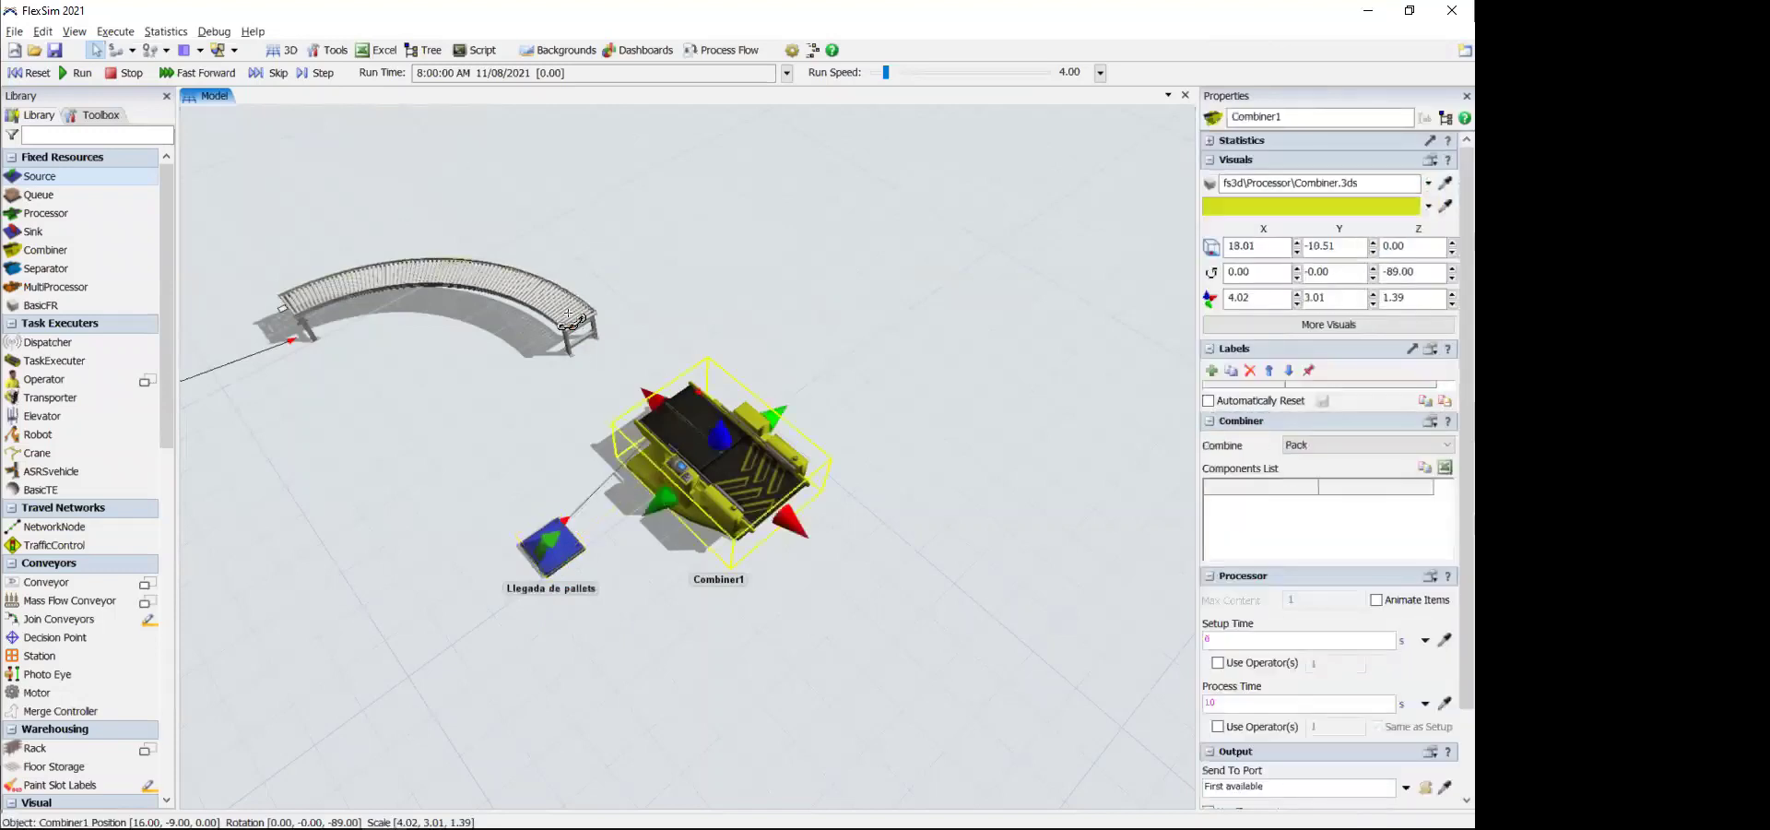
pyautogui.moveTo(590, 353); pyautogui.dragTo(720, 449)
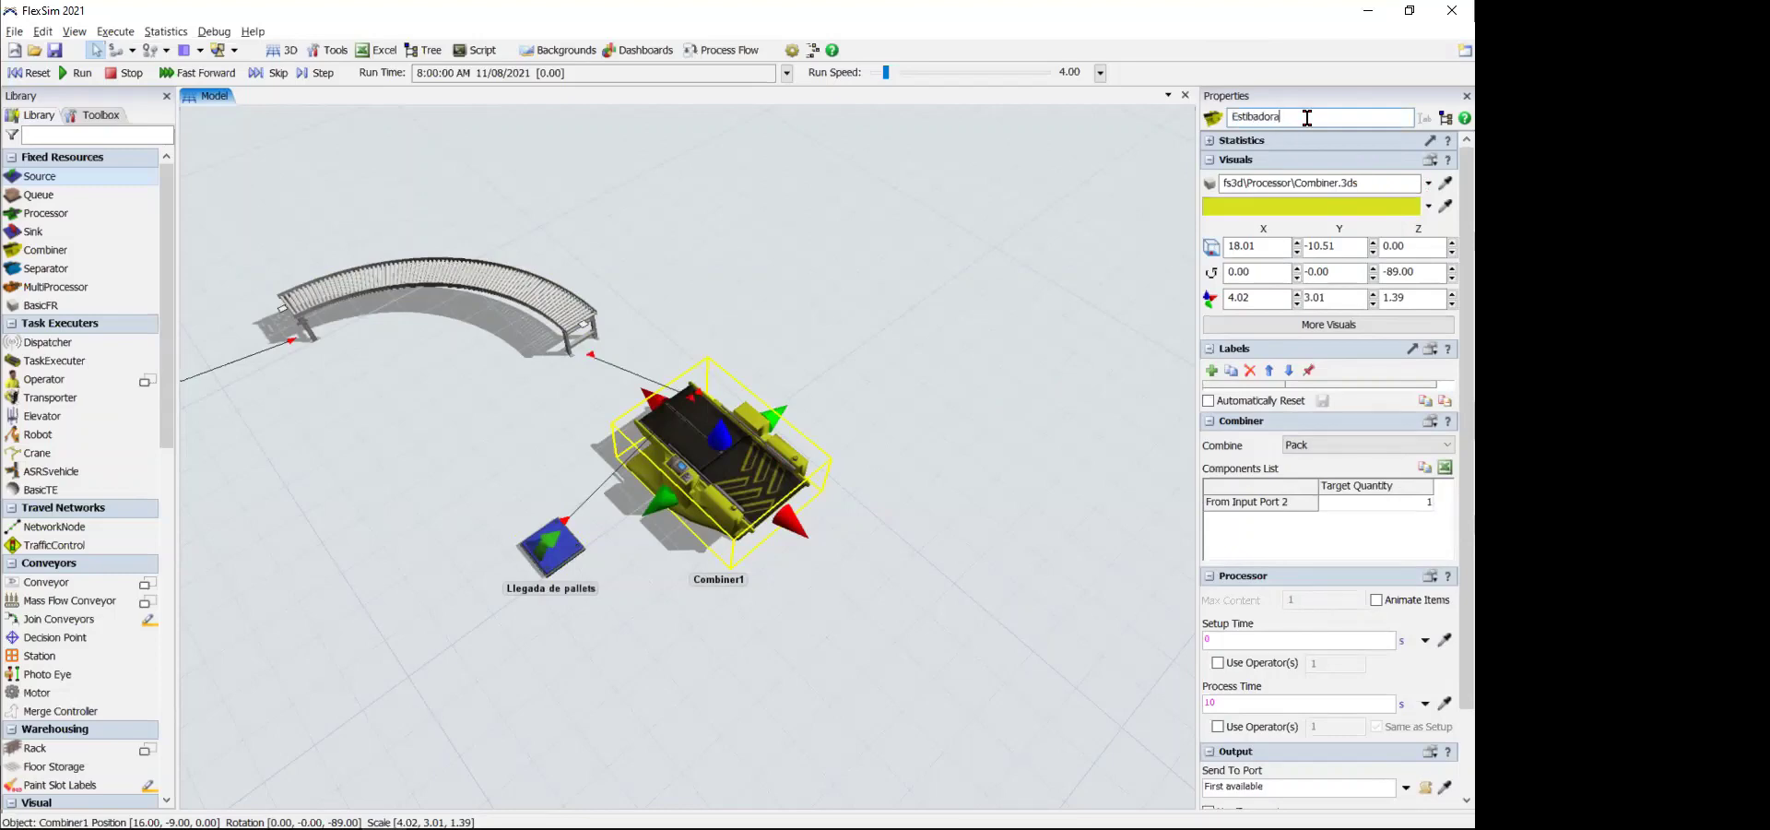
# - Set the Estibadora combiner's target quantity from Input Port 2 to 10
pyautogui.click(1402, 514)
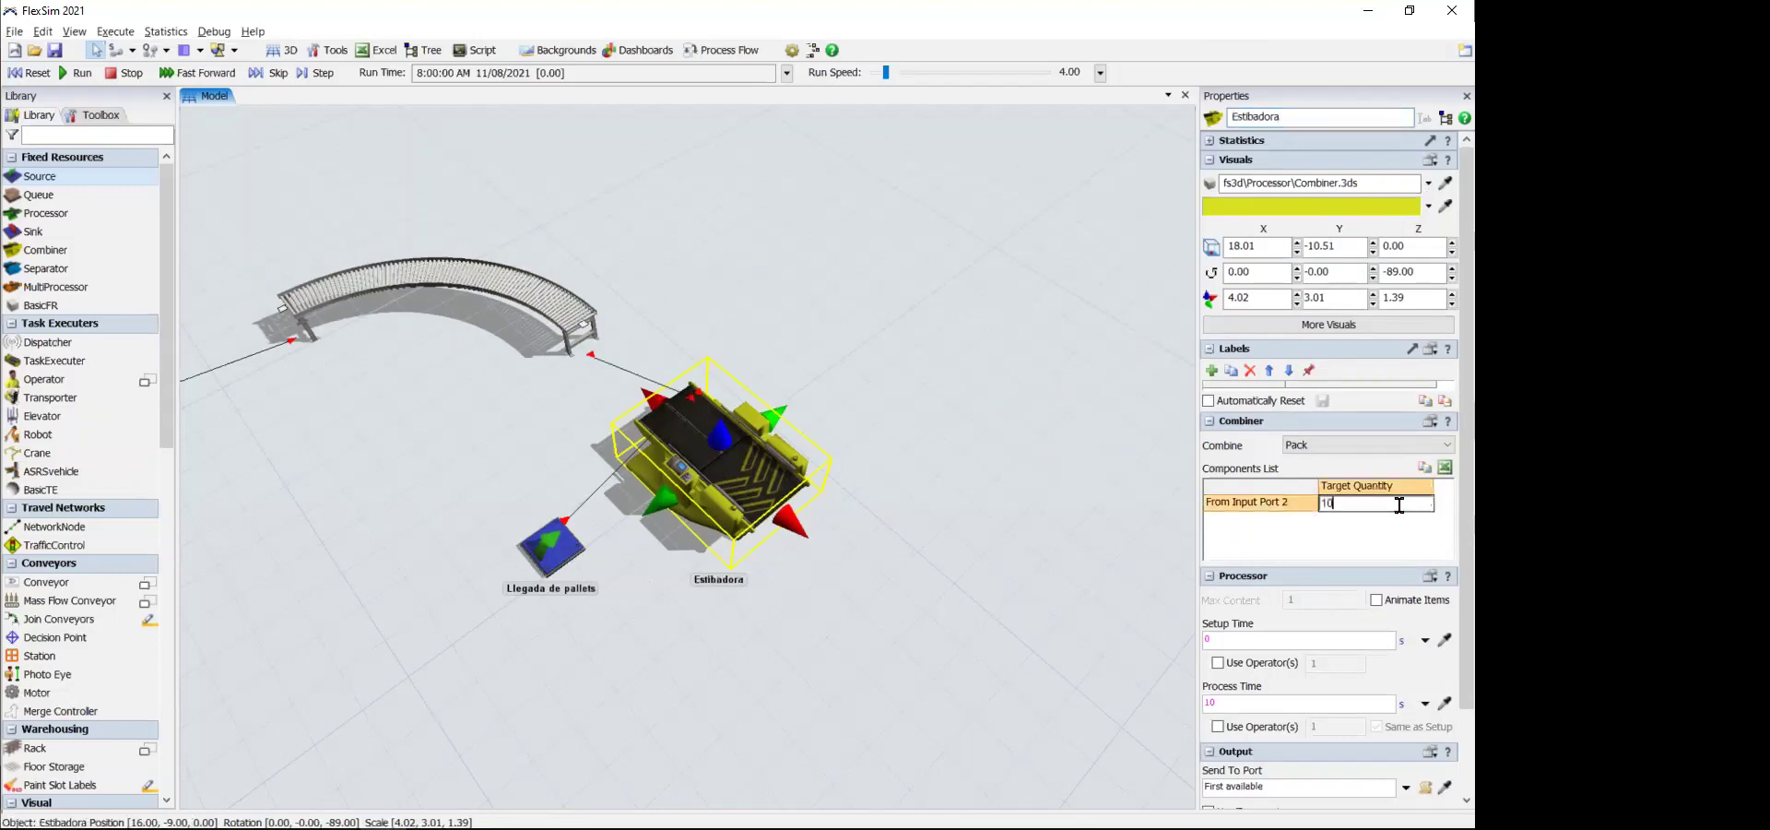
pyautogui.click(1060, 608)
pyautogui.scroll(-3, 948, 605)
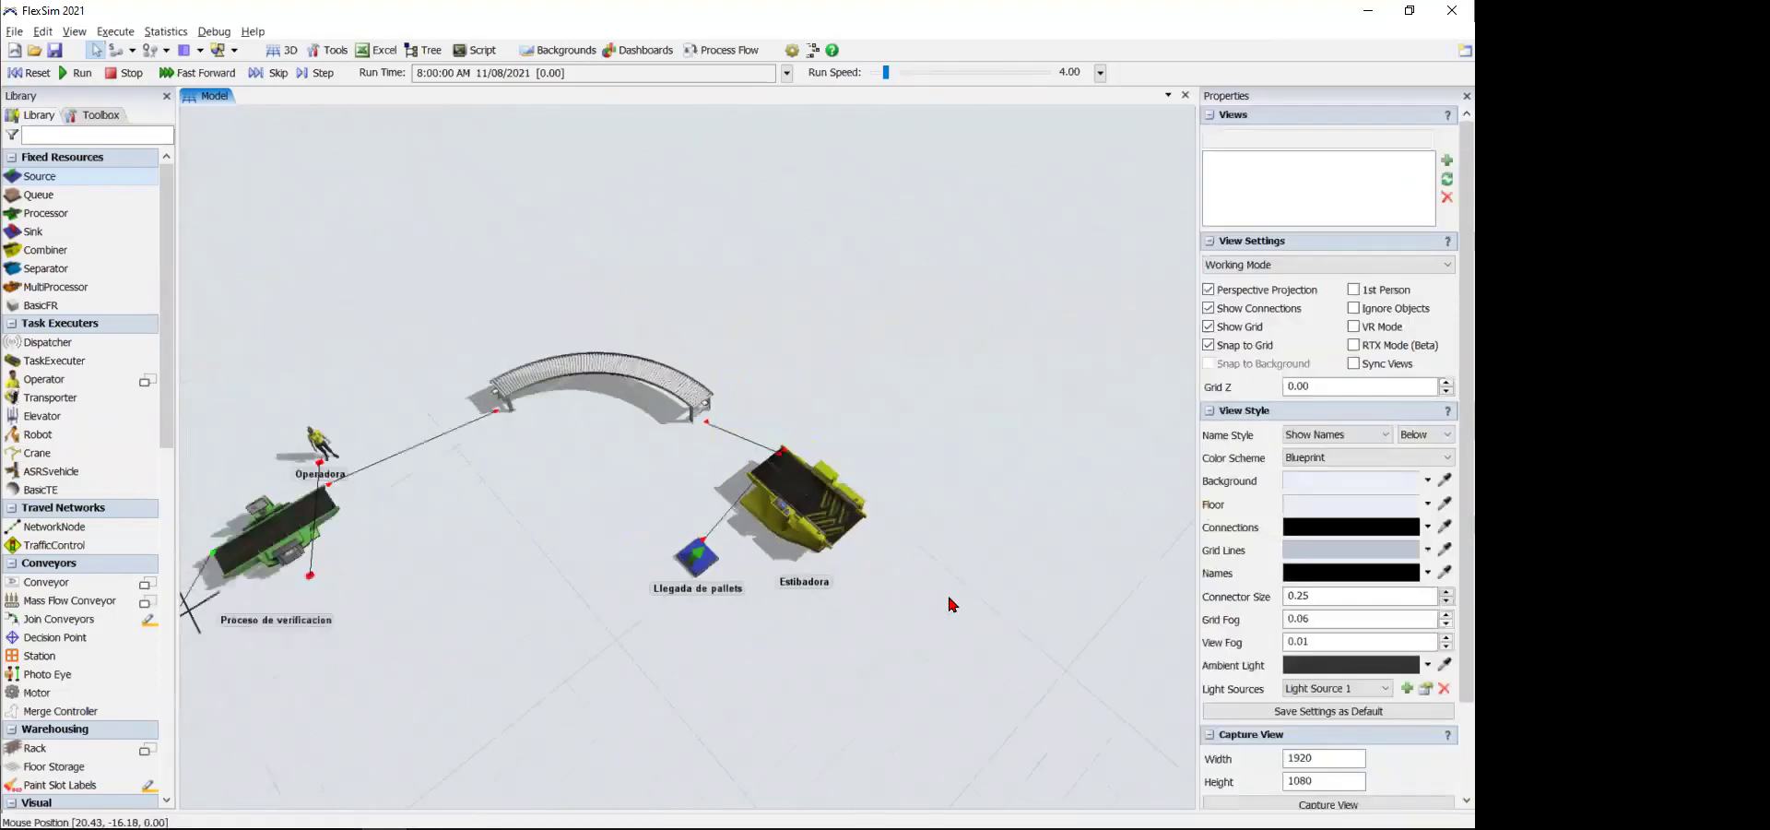
# - Replace the exponential inter-arrival time of the "Llegada de pallets" source with 0 seconds
pyautogui.click(667, 558)
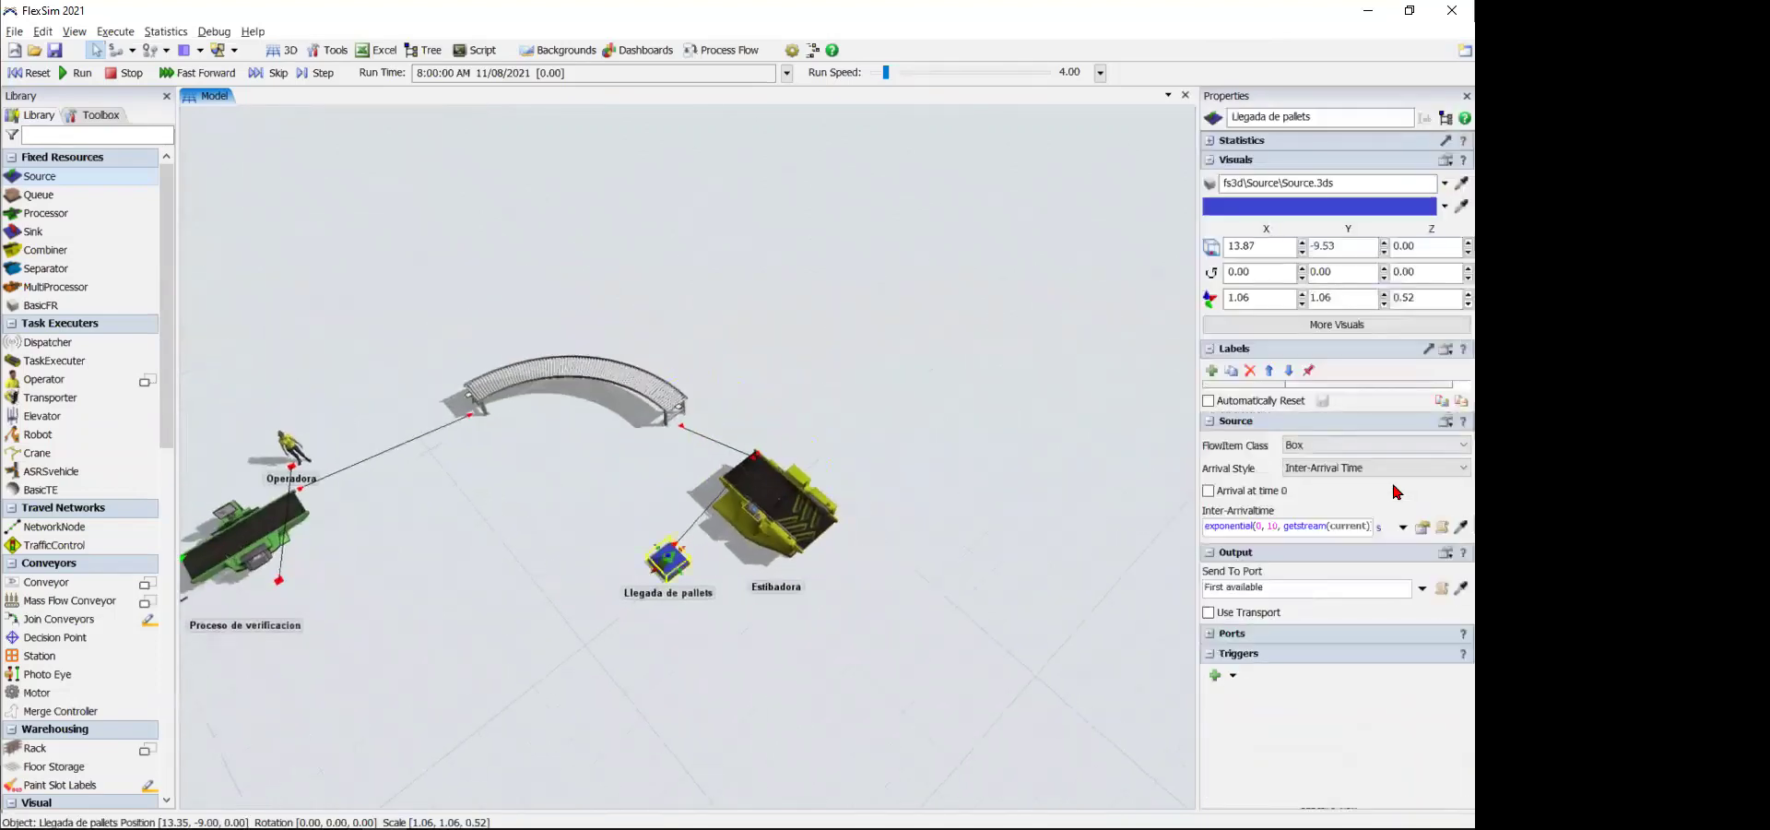
pyautogui.click(1339, 528)
pyautogui.hotkey('ctrl', 'a')
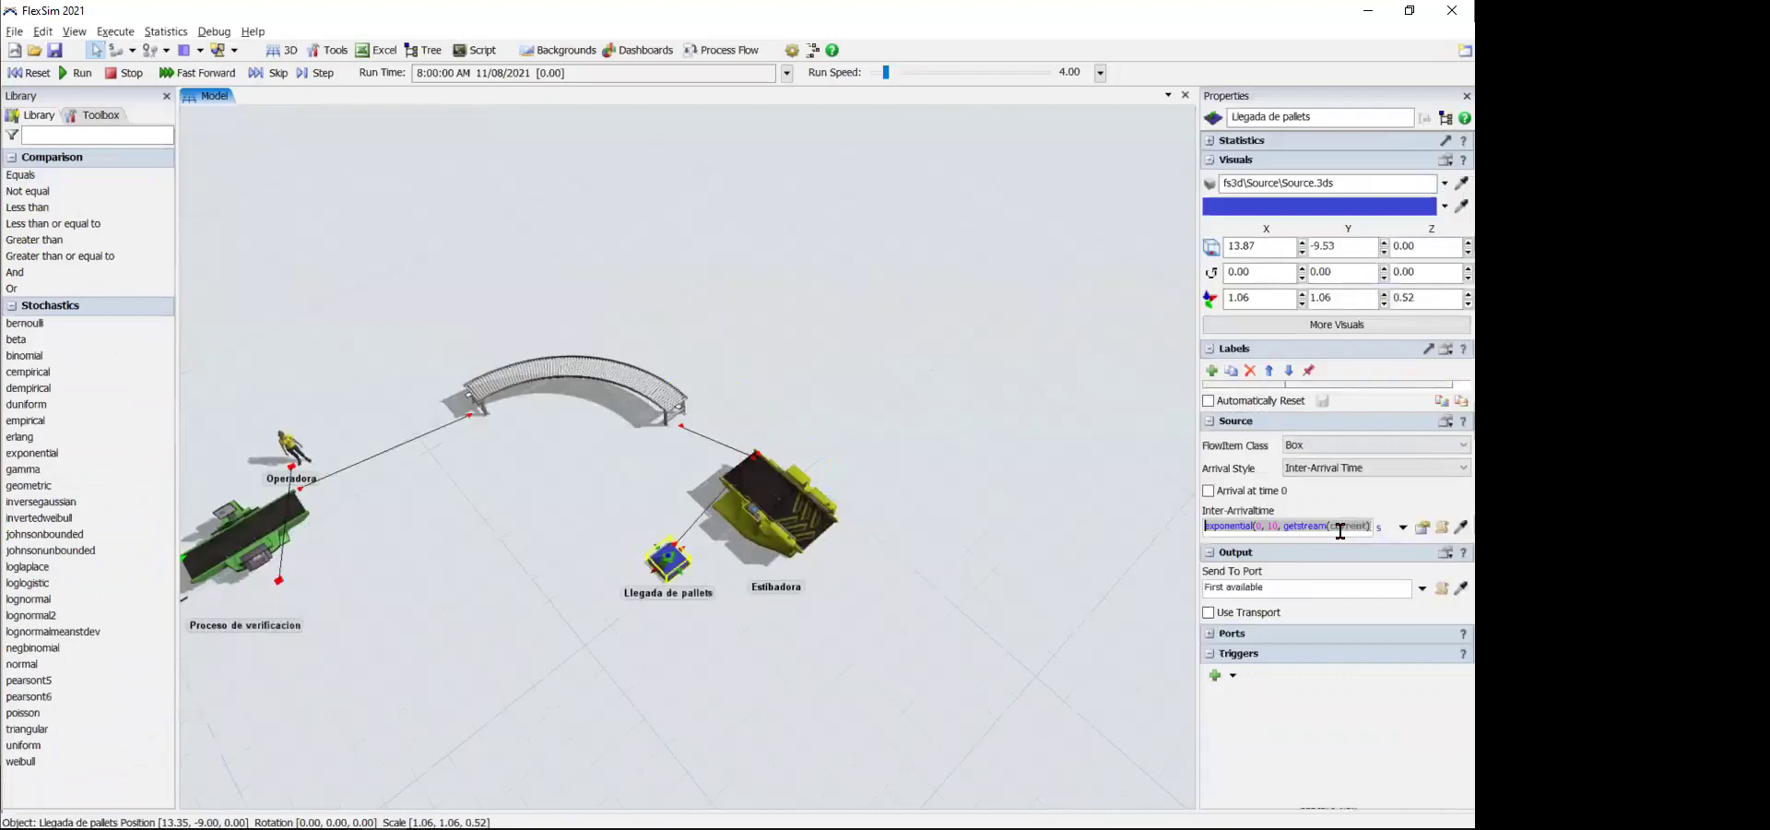
pyautogui.write('0')
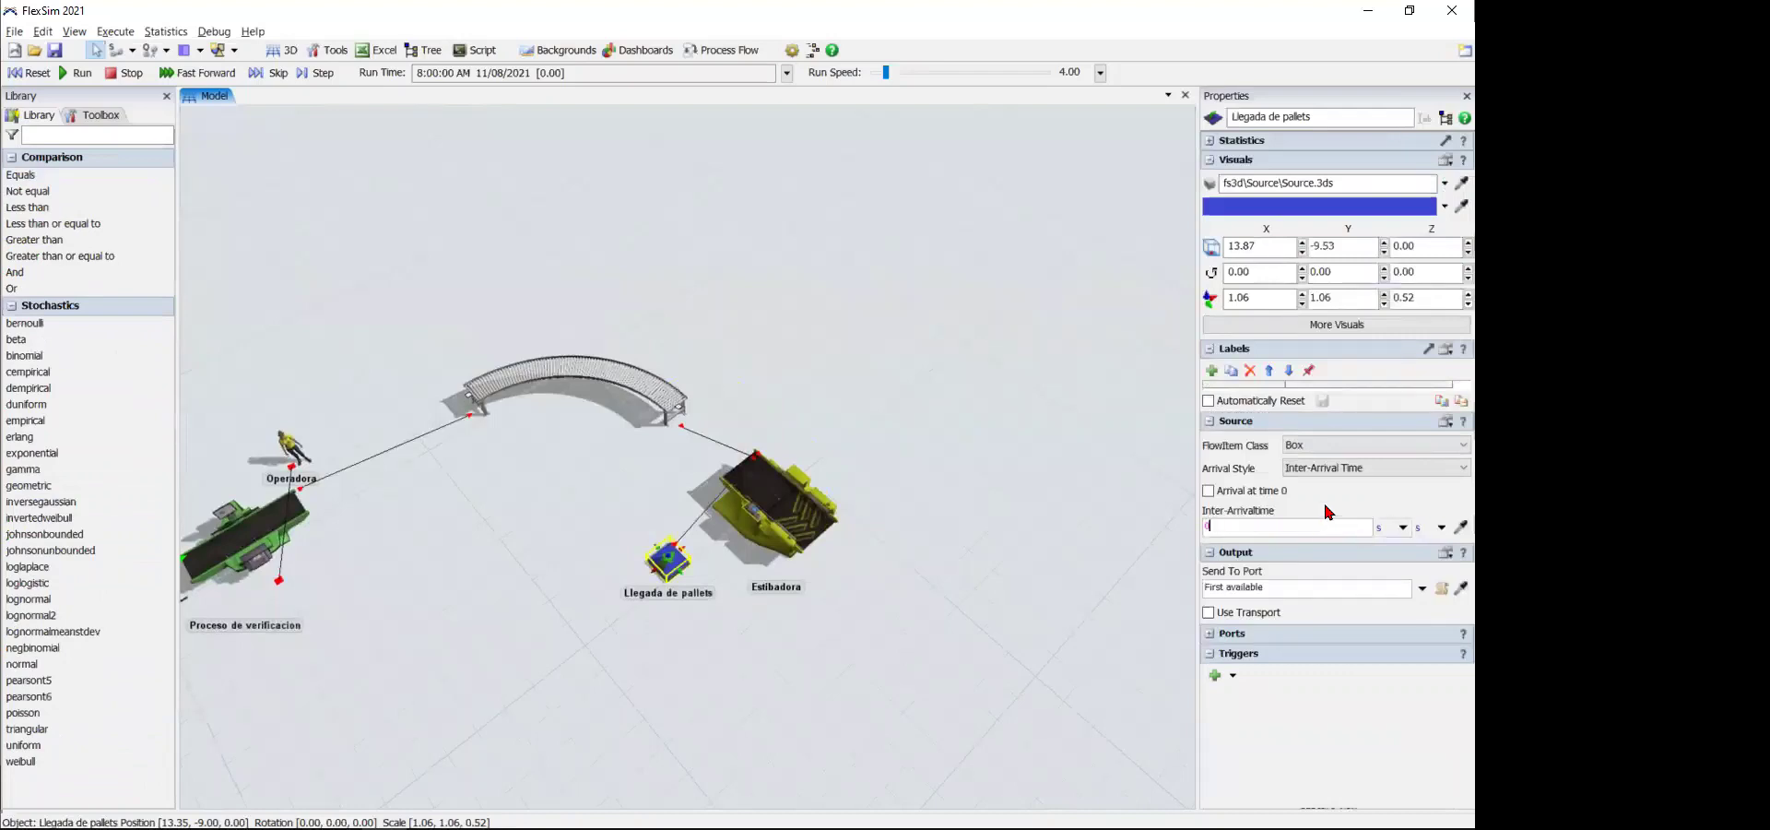
pyautogui.press('Return')
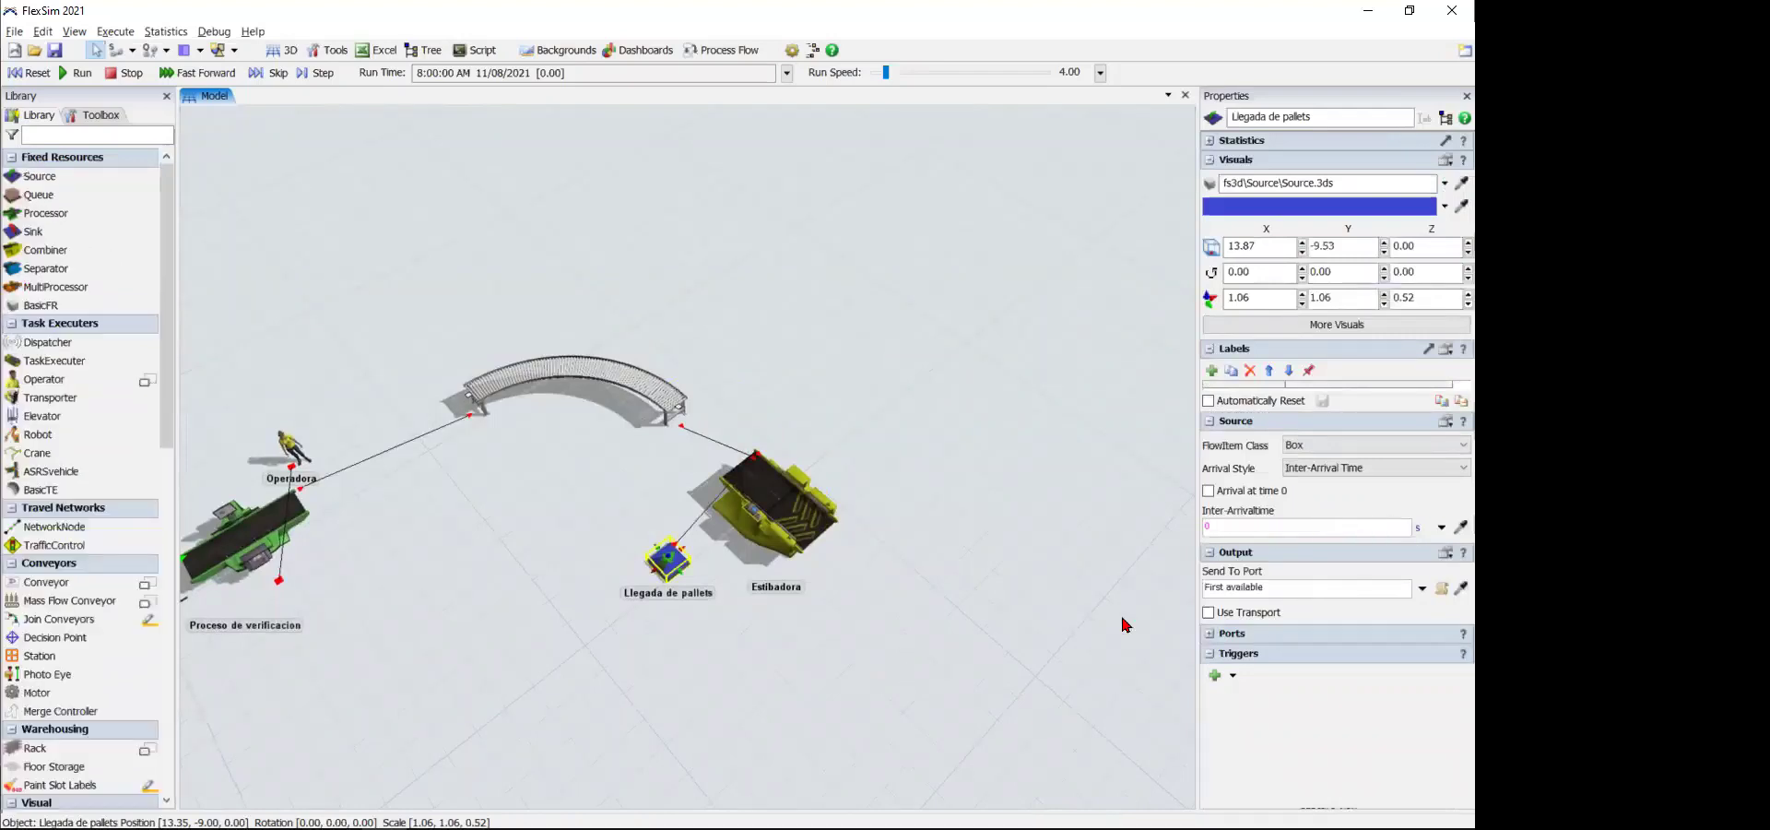
# - Set the FlowItem Class of the "Llegada de pallets" source to Pallet
pyautogui.click(715, 644)
pyautogui.scroll(5, 715, 645)
pyautogui.click(648, 498)
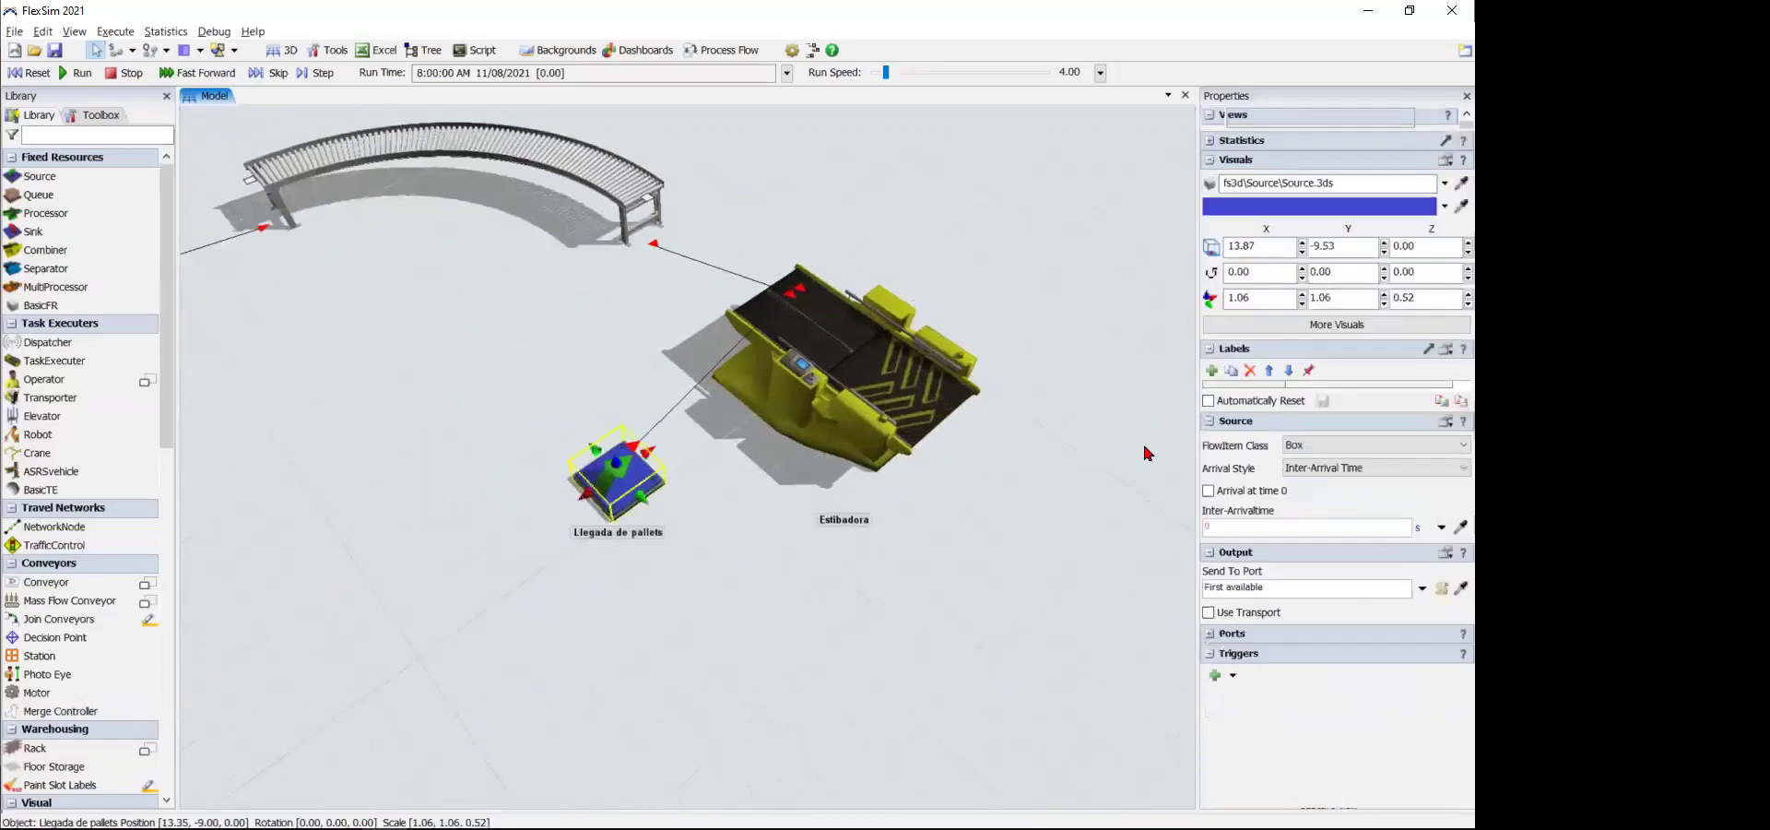
pyautogui.click(1353, 445)
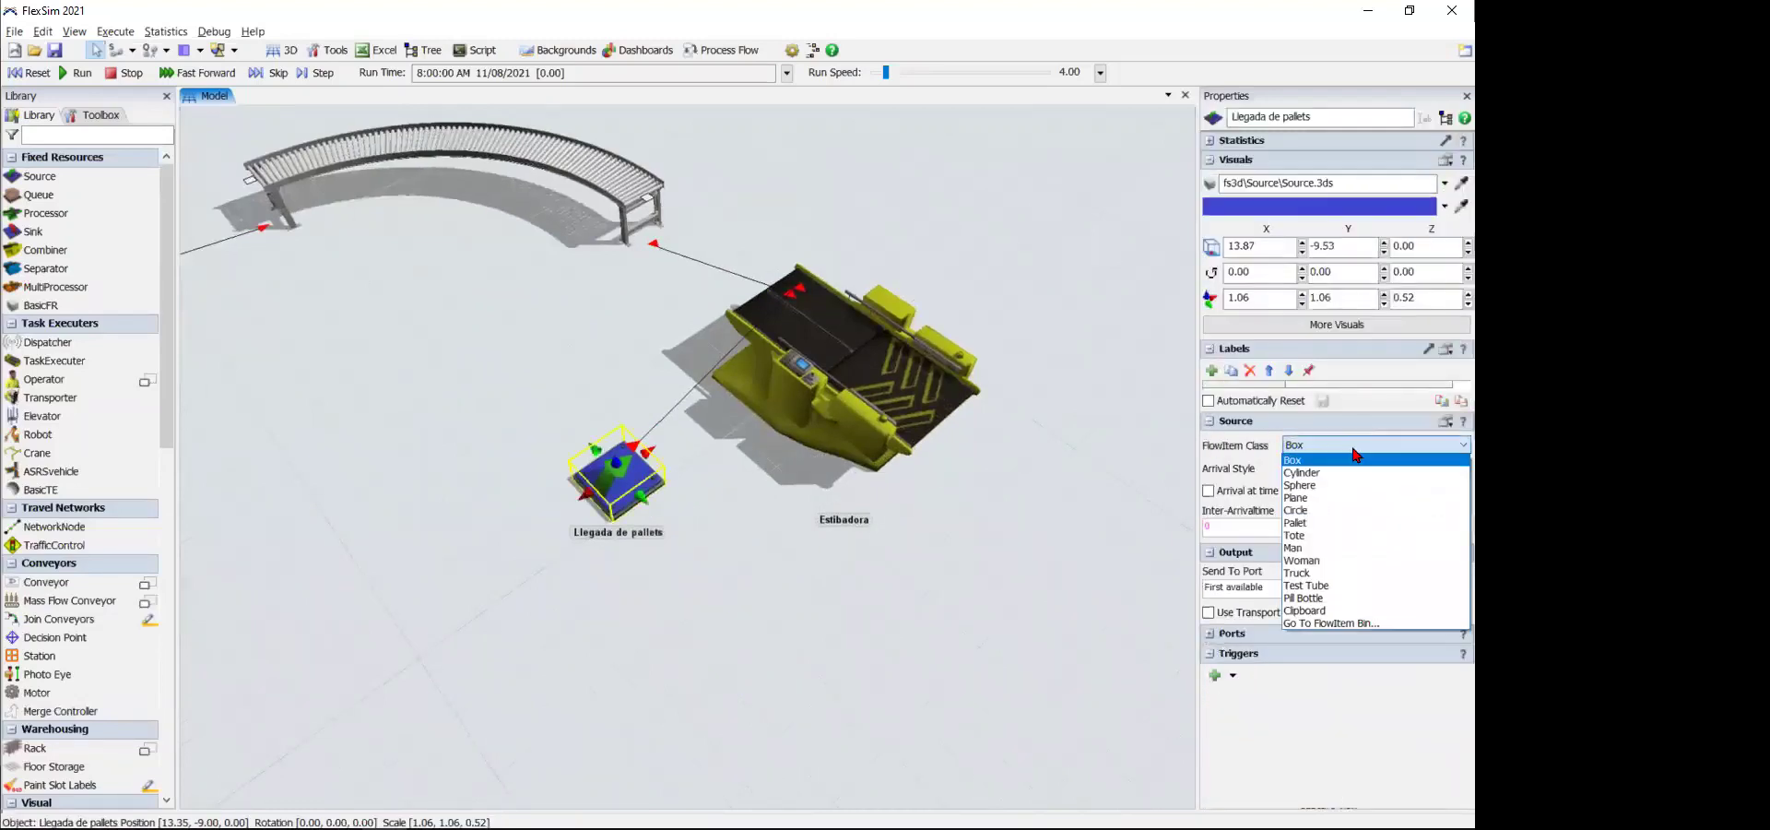
pyautogui.click(1346, 523)
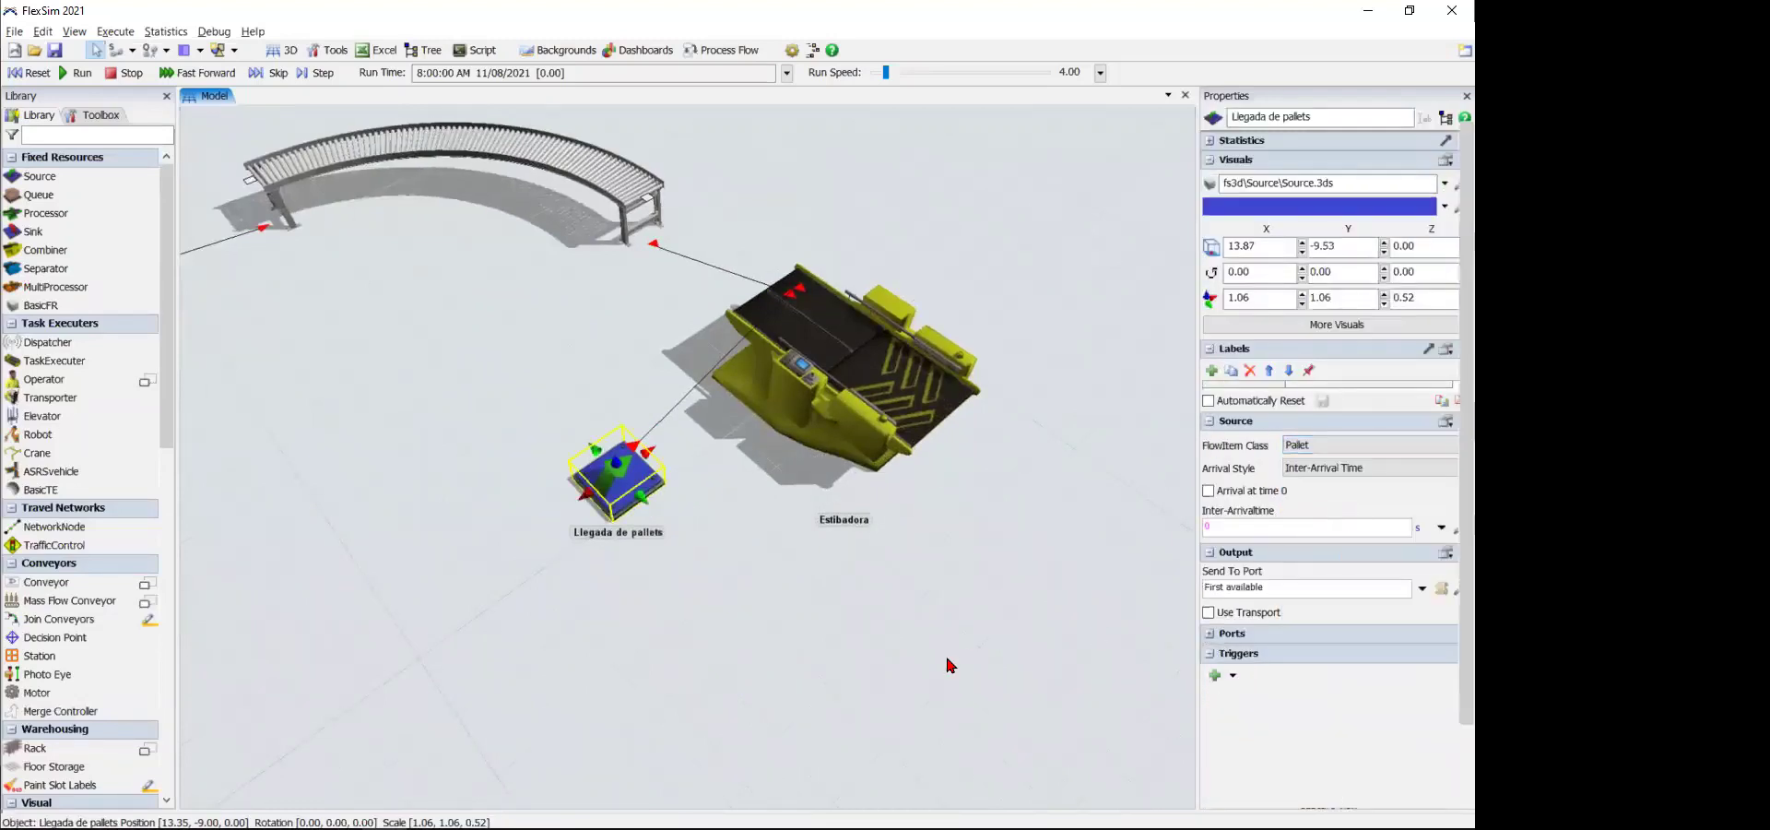
# - Reset and run the simulation, and watch items travel through the whole line to the Estibadora combiner
pyautogui.click(945, 659)
pyautogui.scroll(-5, 940, 655)
pyautogui.moveTo(929, 647); pyautogui.dragTo(866, 570)
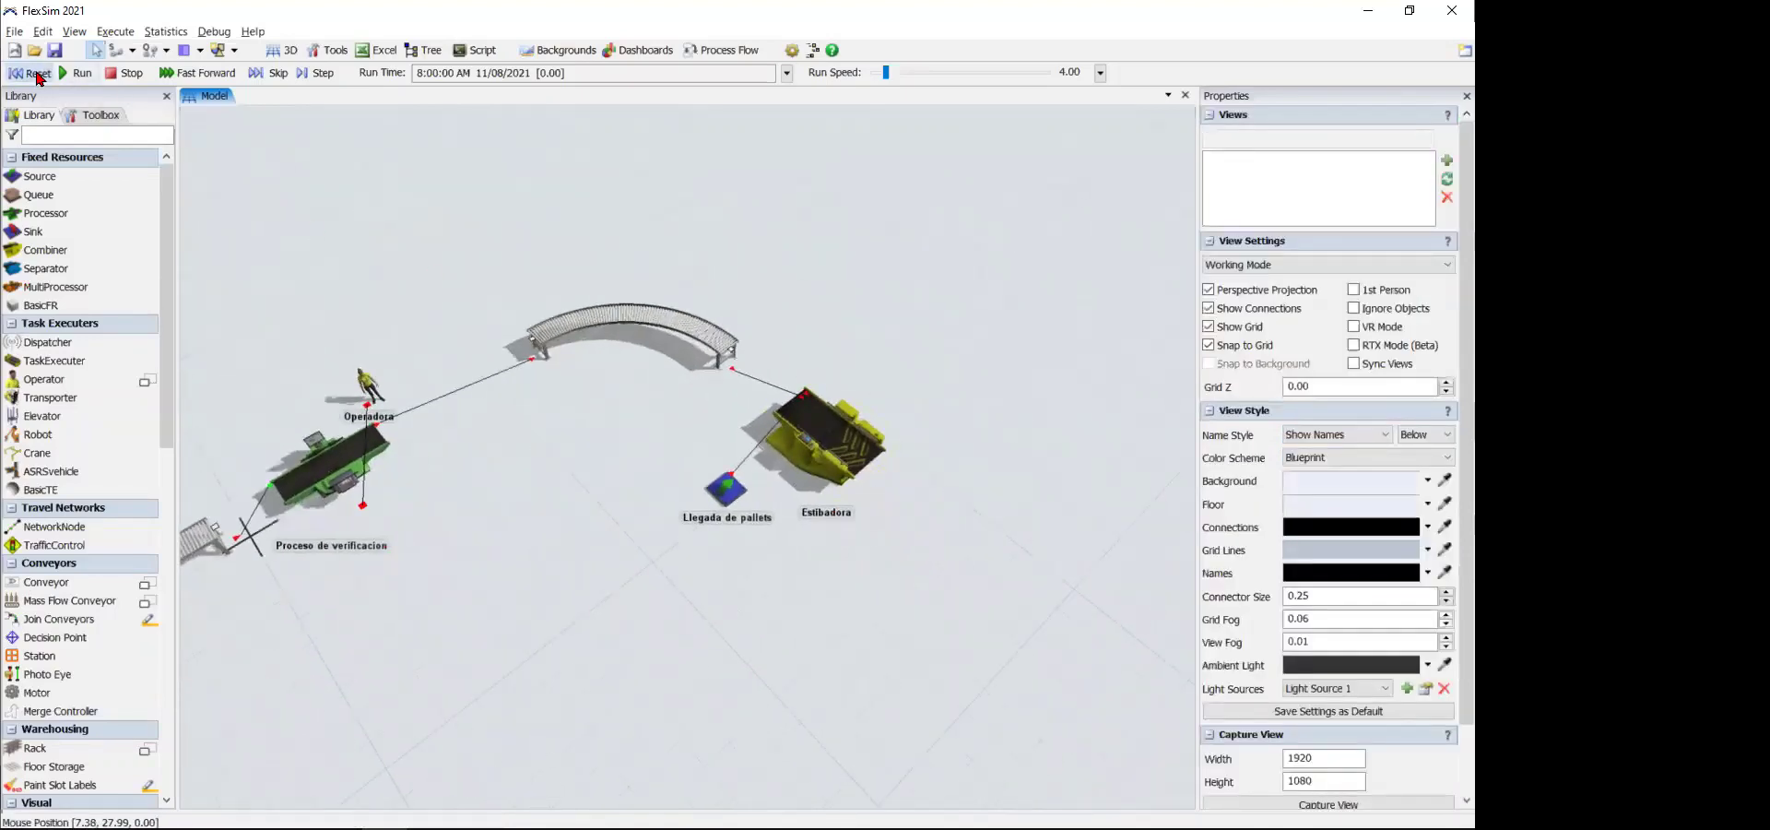
pyautogui.click(39, 77)
pyautogui.click(76, 73)
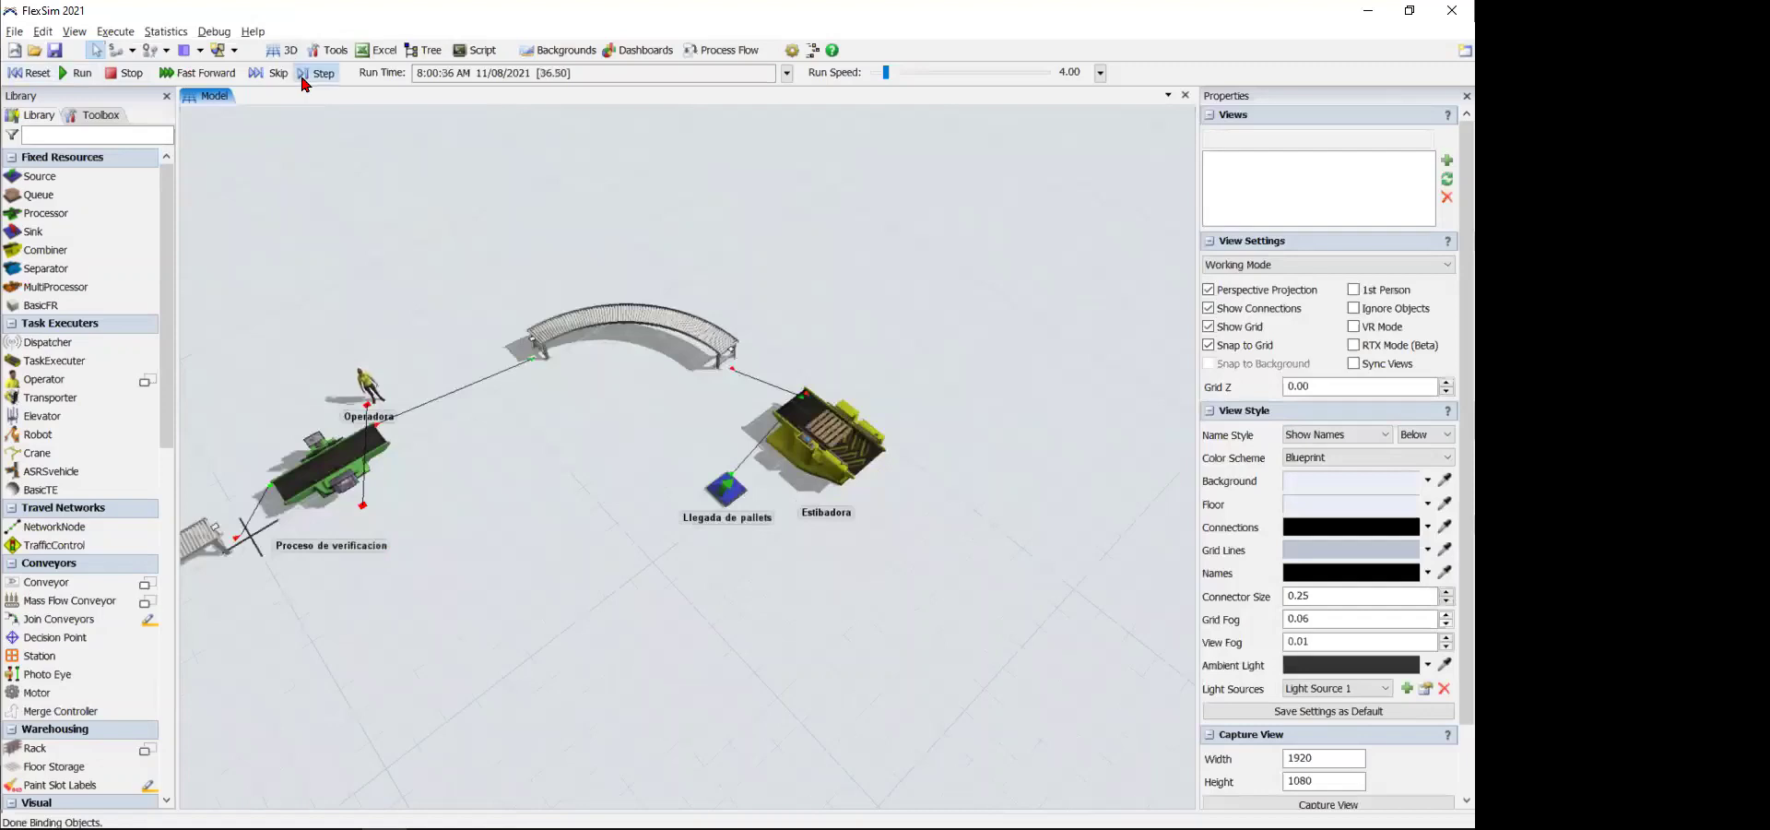
pyautogui.moveTo(439, 595); pyautogui.dragTo(703, 443)
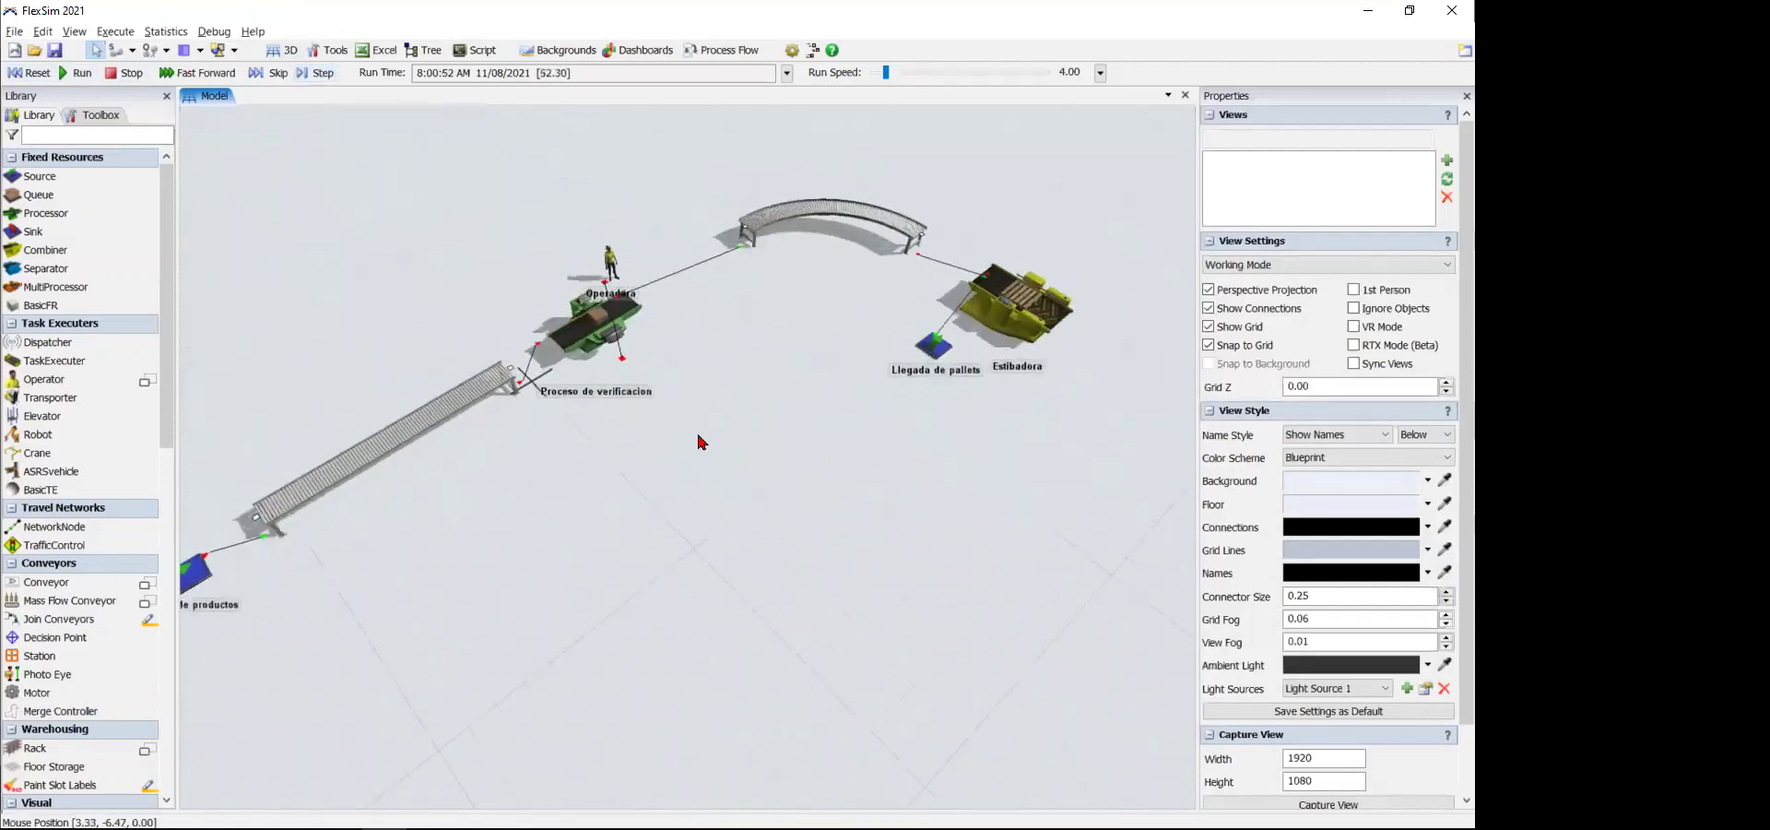
pyautogui.scroll(-2, 701, 443)
pyautogui.moveTo(698, 442); pyautogui.dragTo(690, 354, button='right')
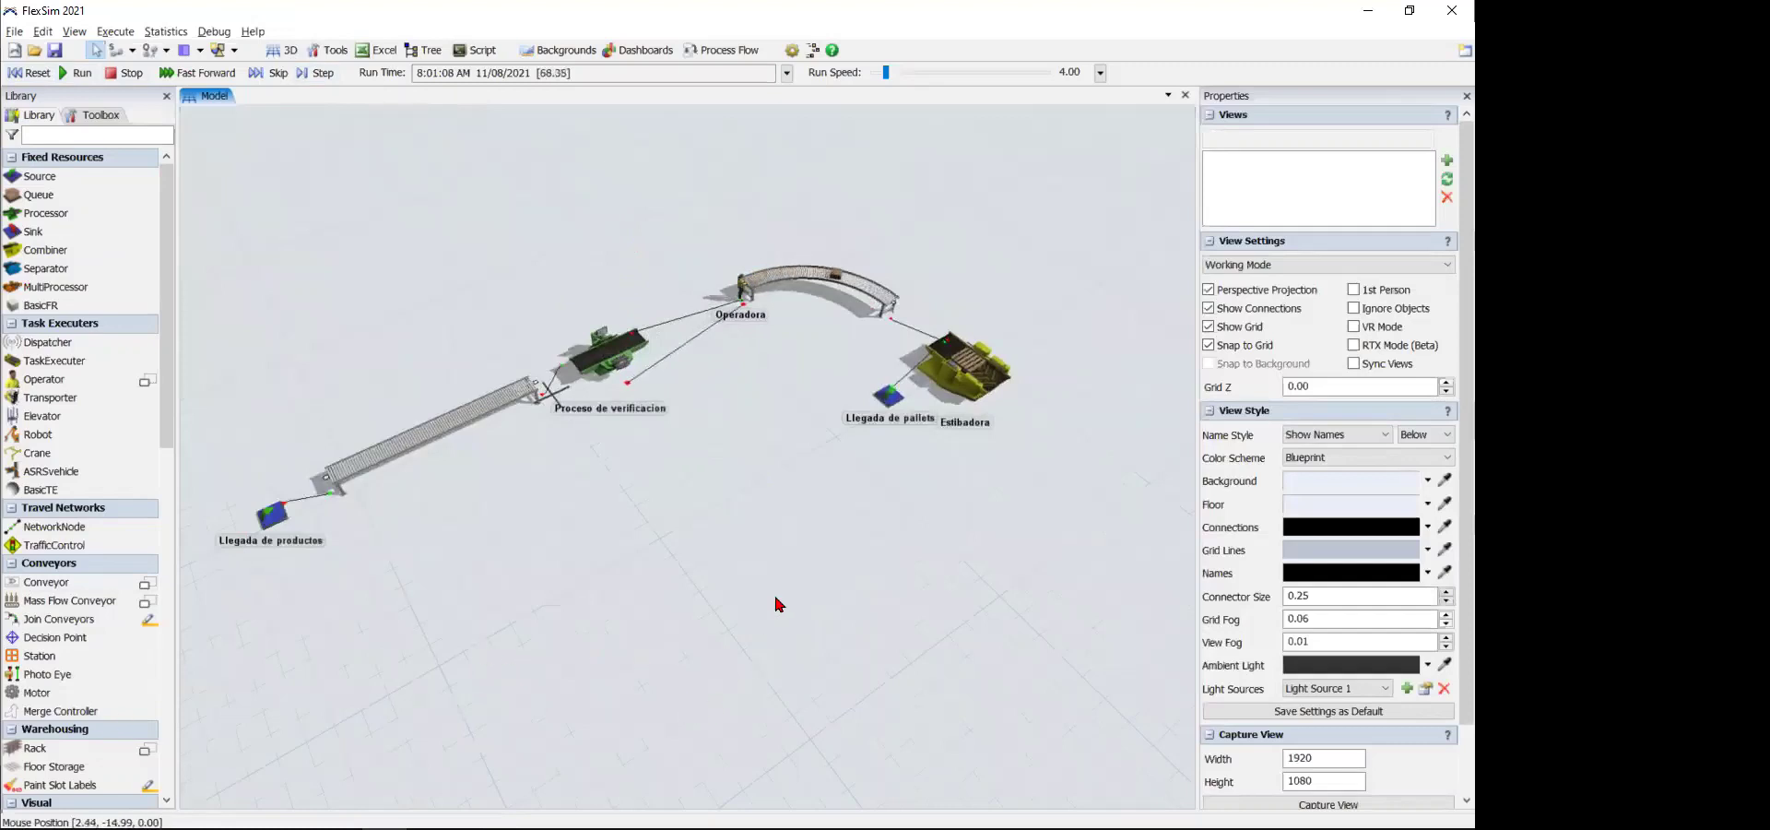
pyautogui.moveTo(778, 600); pyautogui.dragTo(717, 643)
pyautogui.scroll(5, 718, 644)
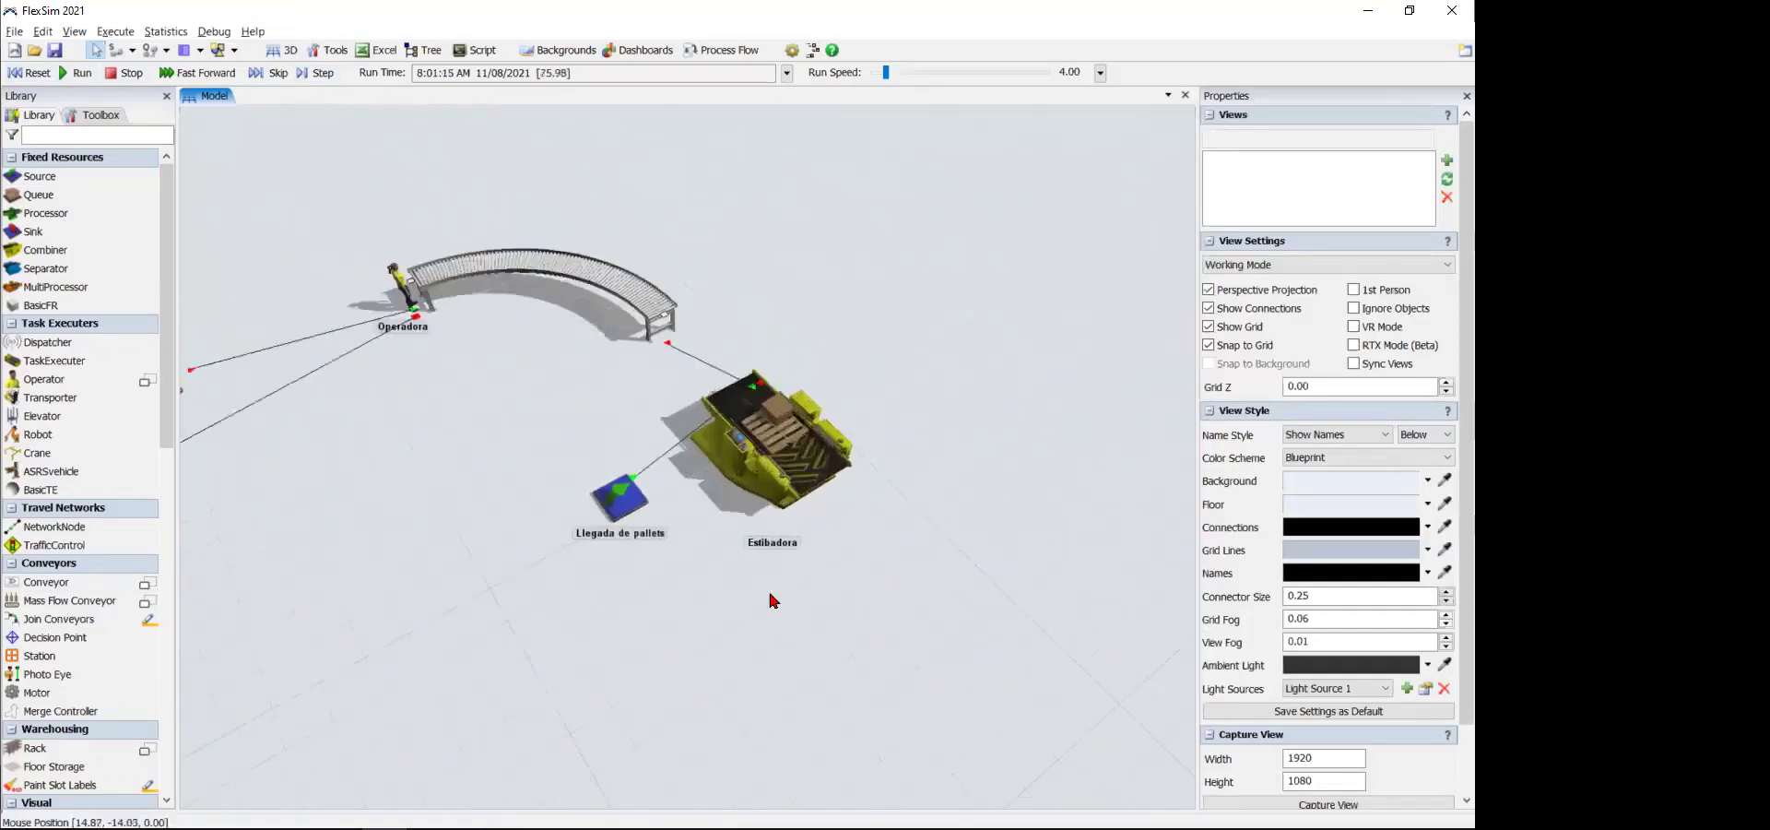
# - Skip ahead repeatedly through the running simulation's events and examine how the boxes stack on the pallet in the Estibadora combiner
pyautogui.click(323, 73)
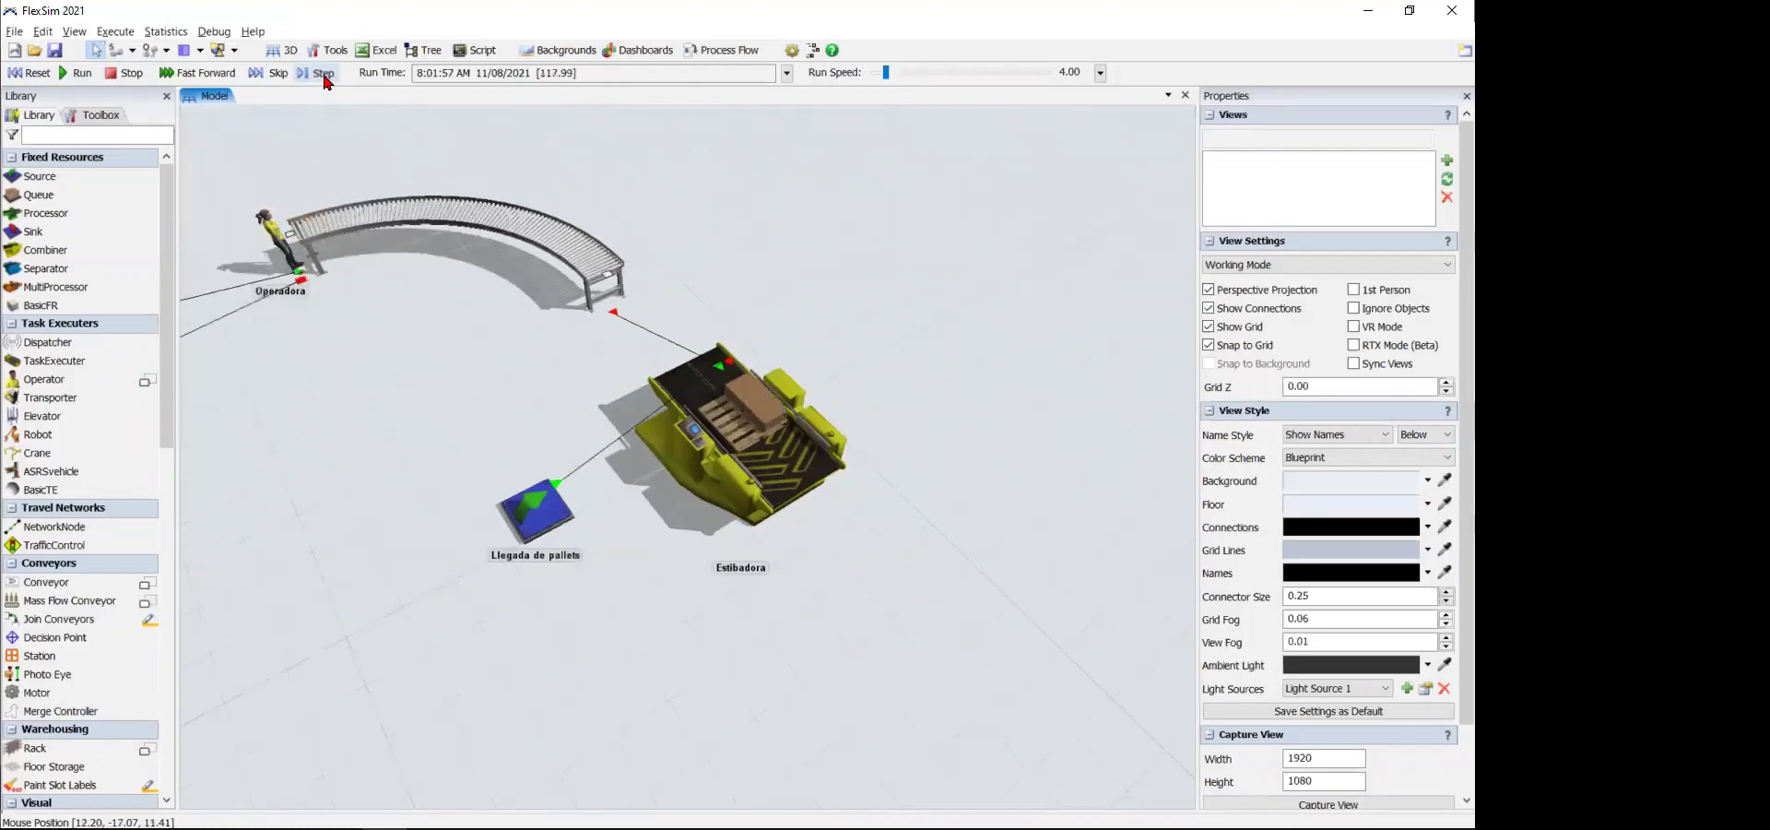
pyautogui.click(256, 79)
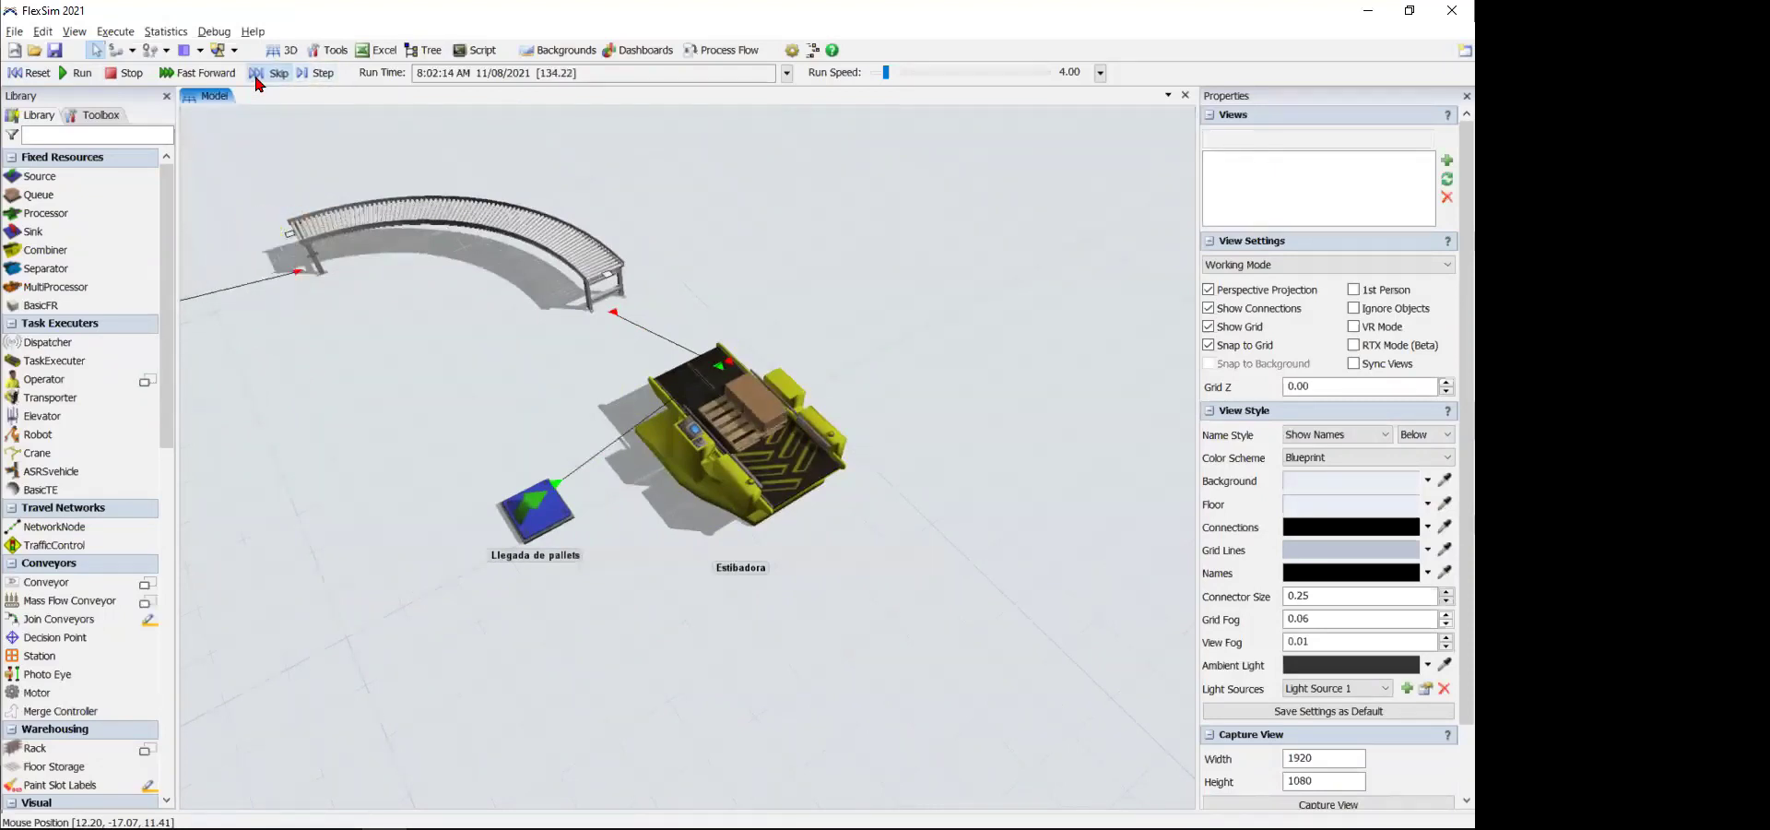
pyautogui.click(256, 80)
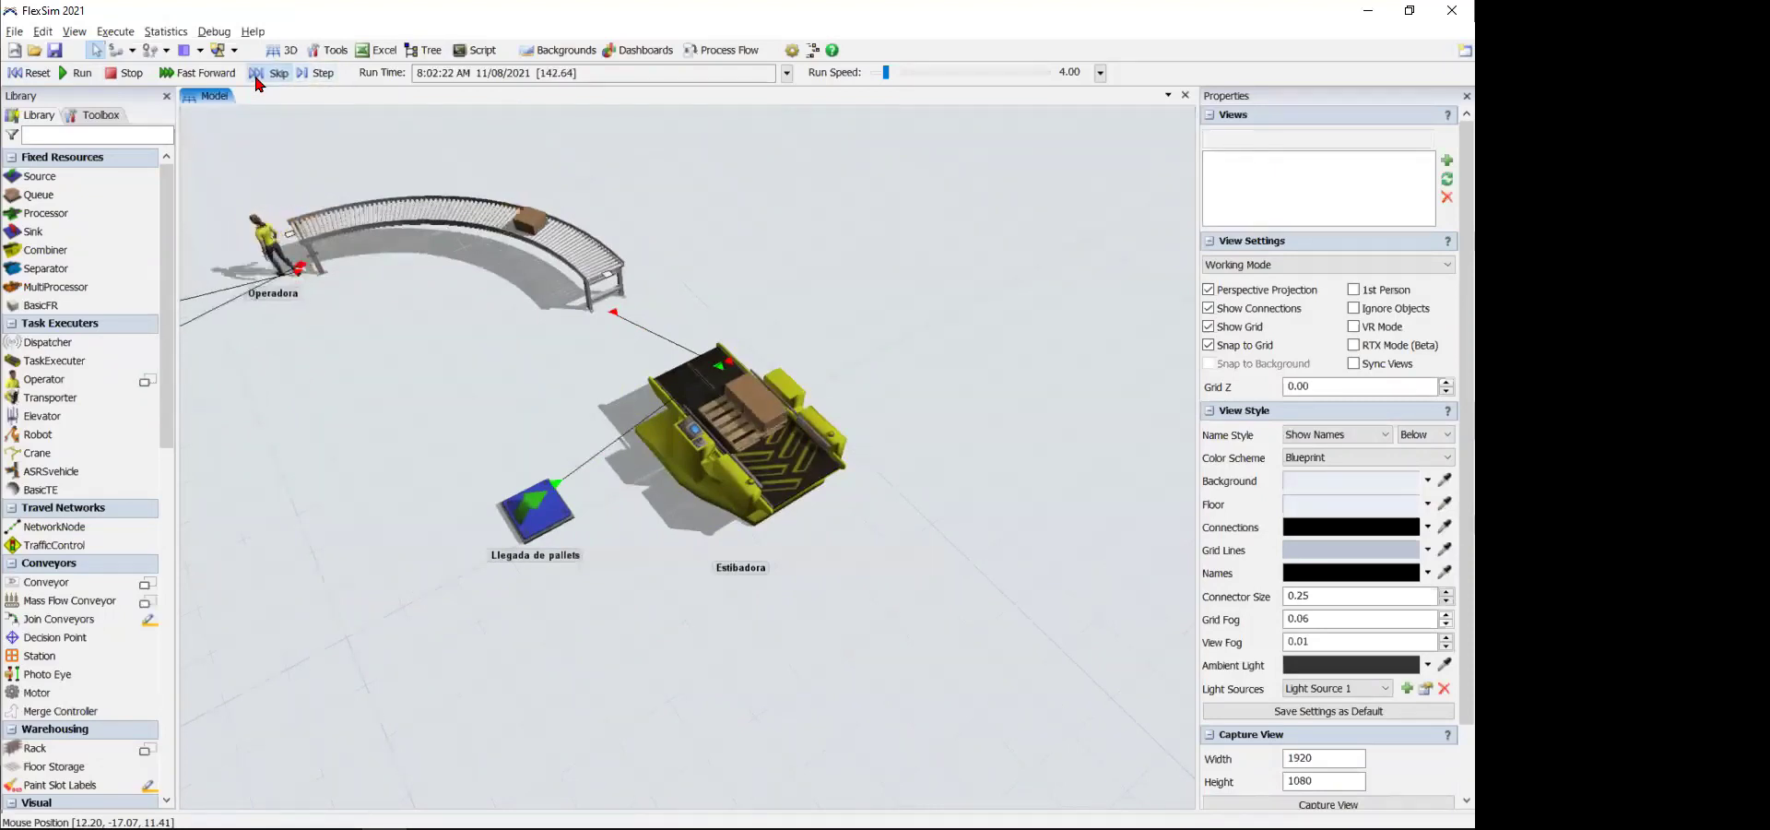
pyautogui.click(257, 79)
pyautogui.click(256, 79)
pyautogui.click(256, 79)
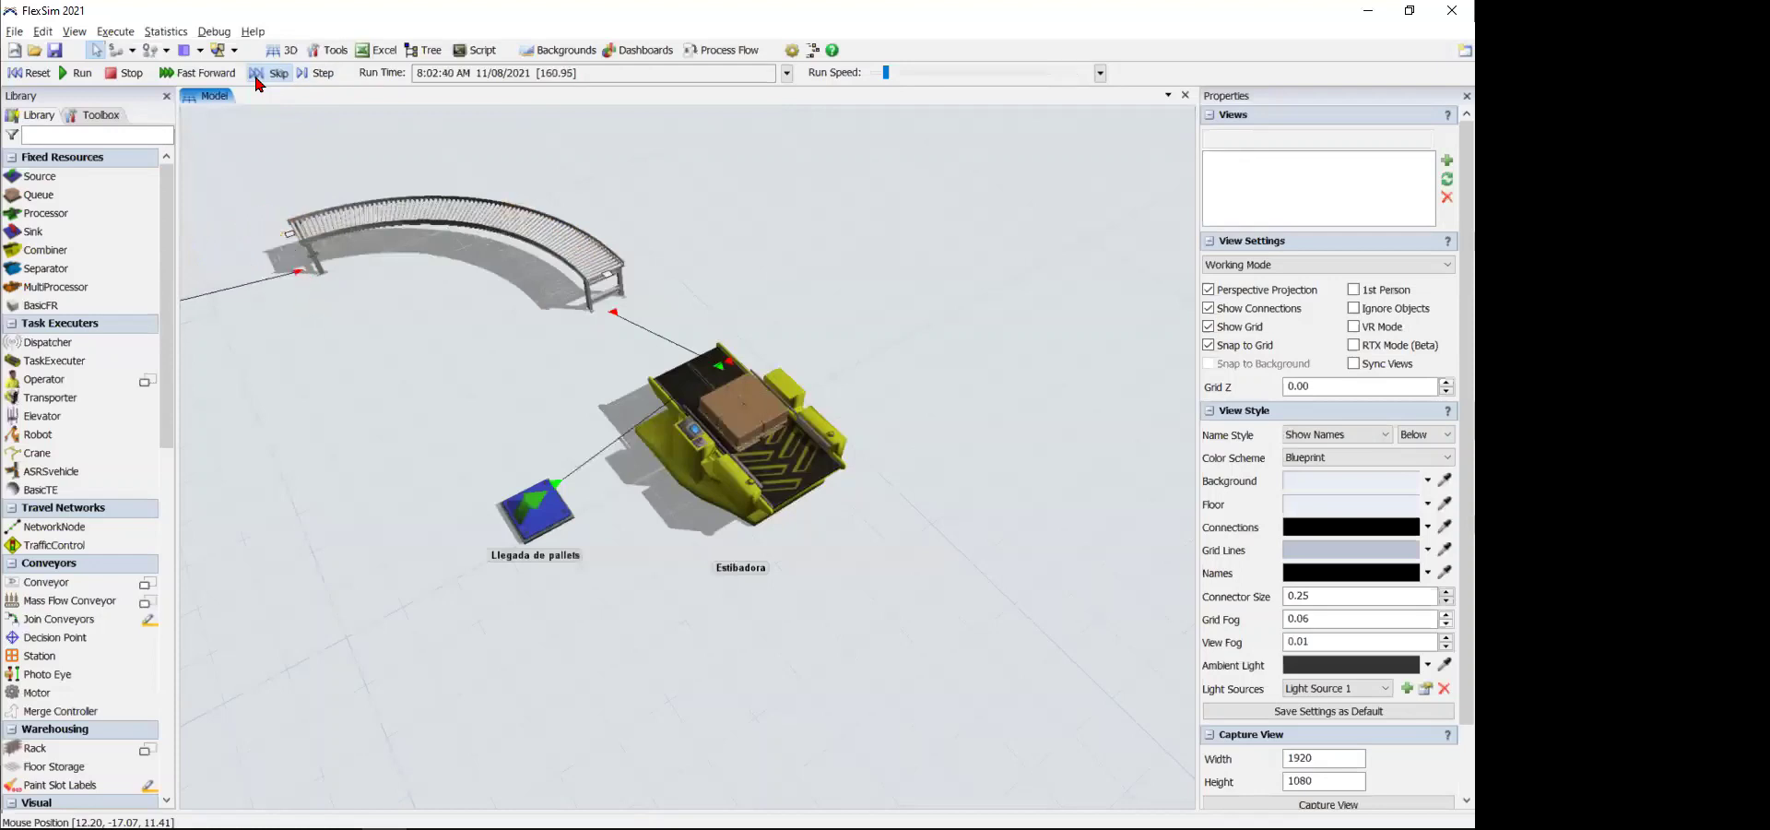
pyautogui.click(256, 80)
pyautogui.click(256, 79)
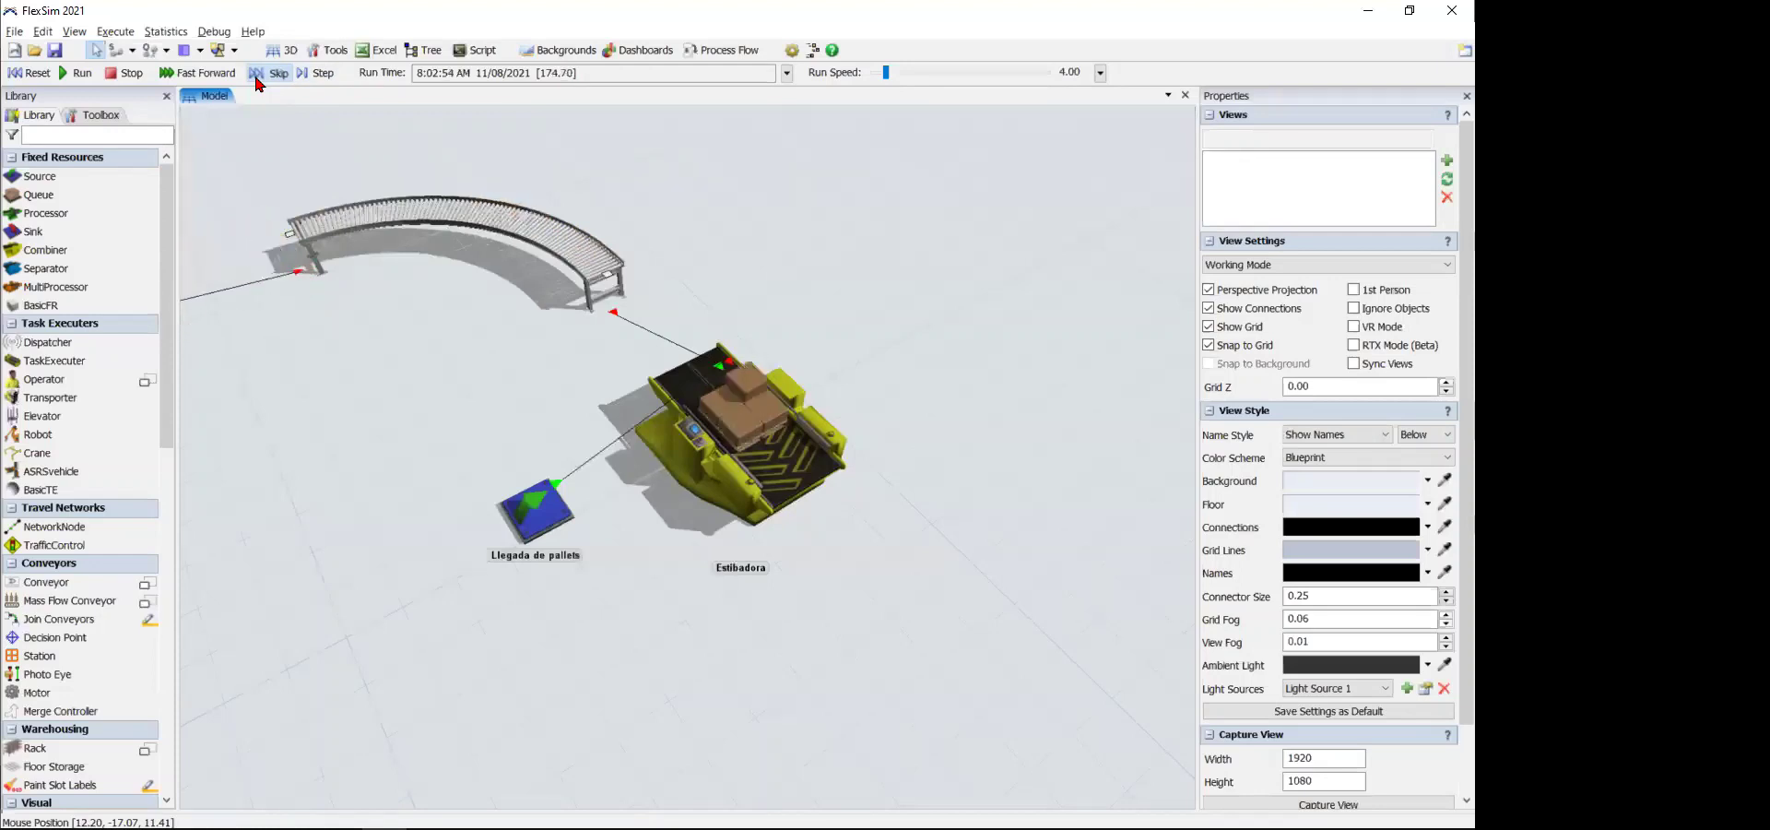
pyautogui.click(256, 79)
pyautogui.click(256, 79)
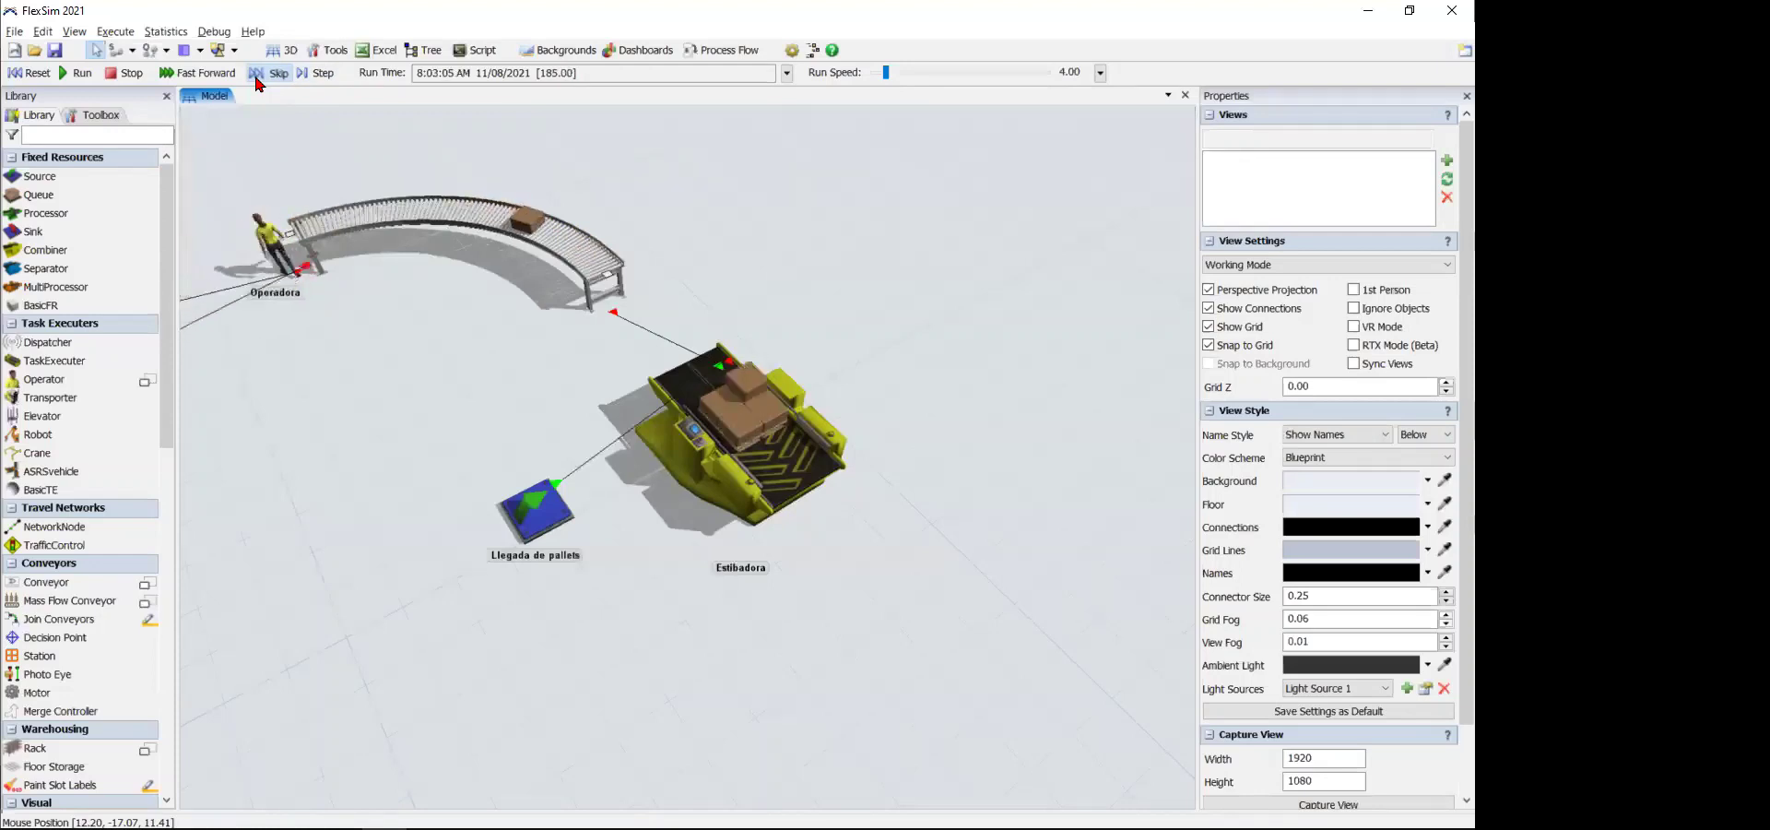
pyautogui.click(257, 79)
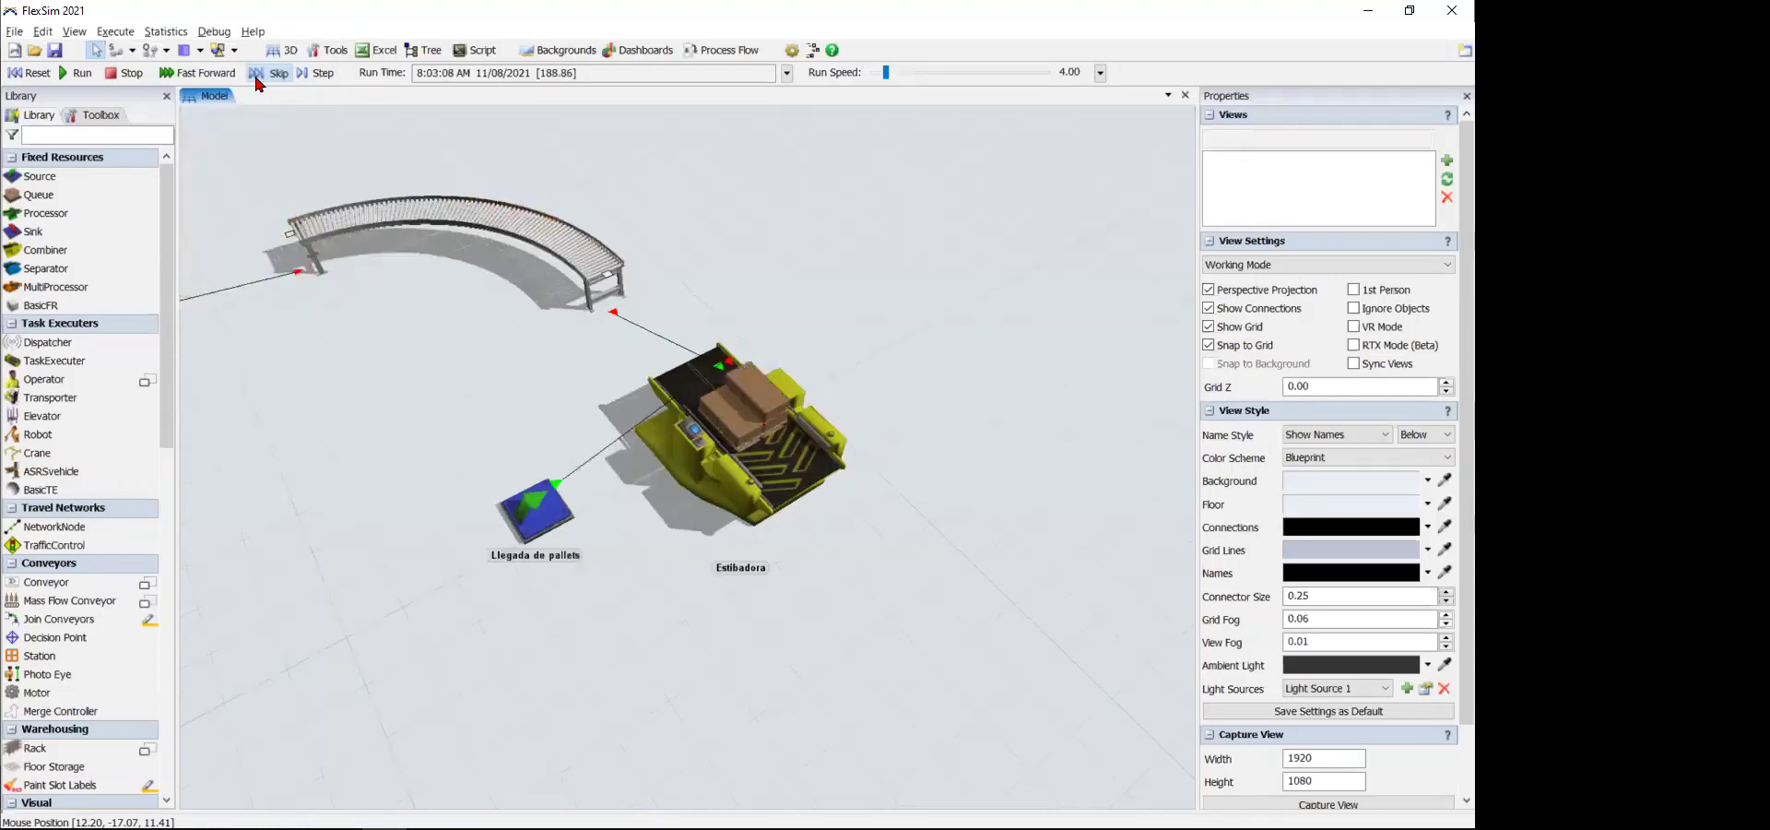
pyautogui.click(256, 80)
pyautogui.click(256, 79)
pyautogui.click(256, 80)
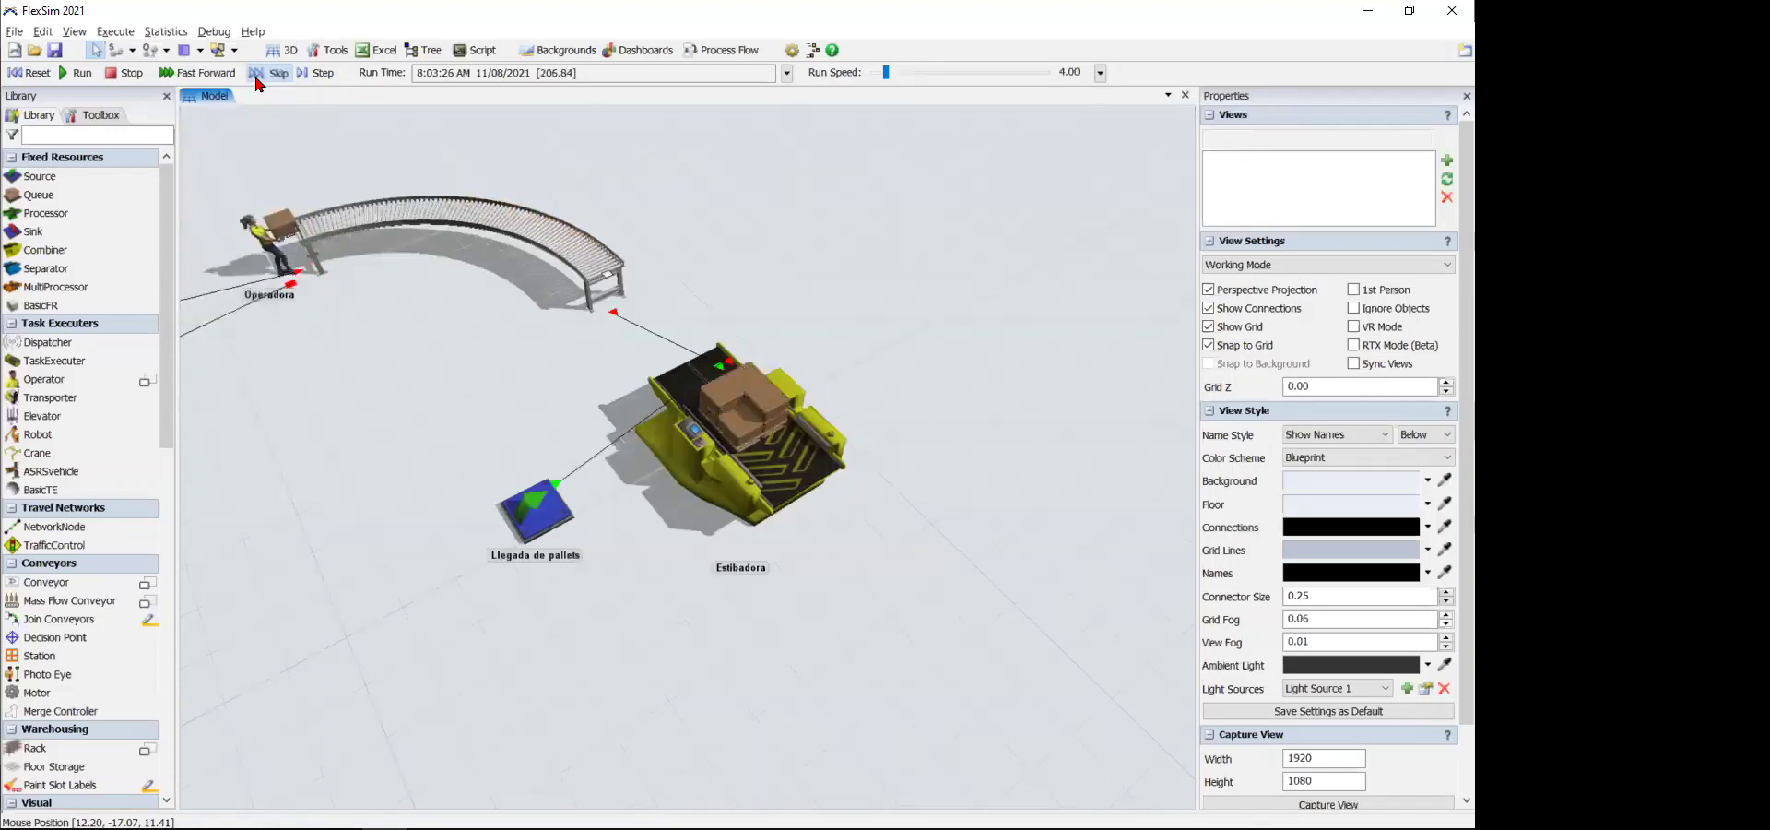
pyautogui.click(256, 80)
pyautogui.click(256, 79)
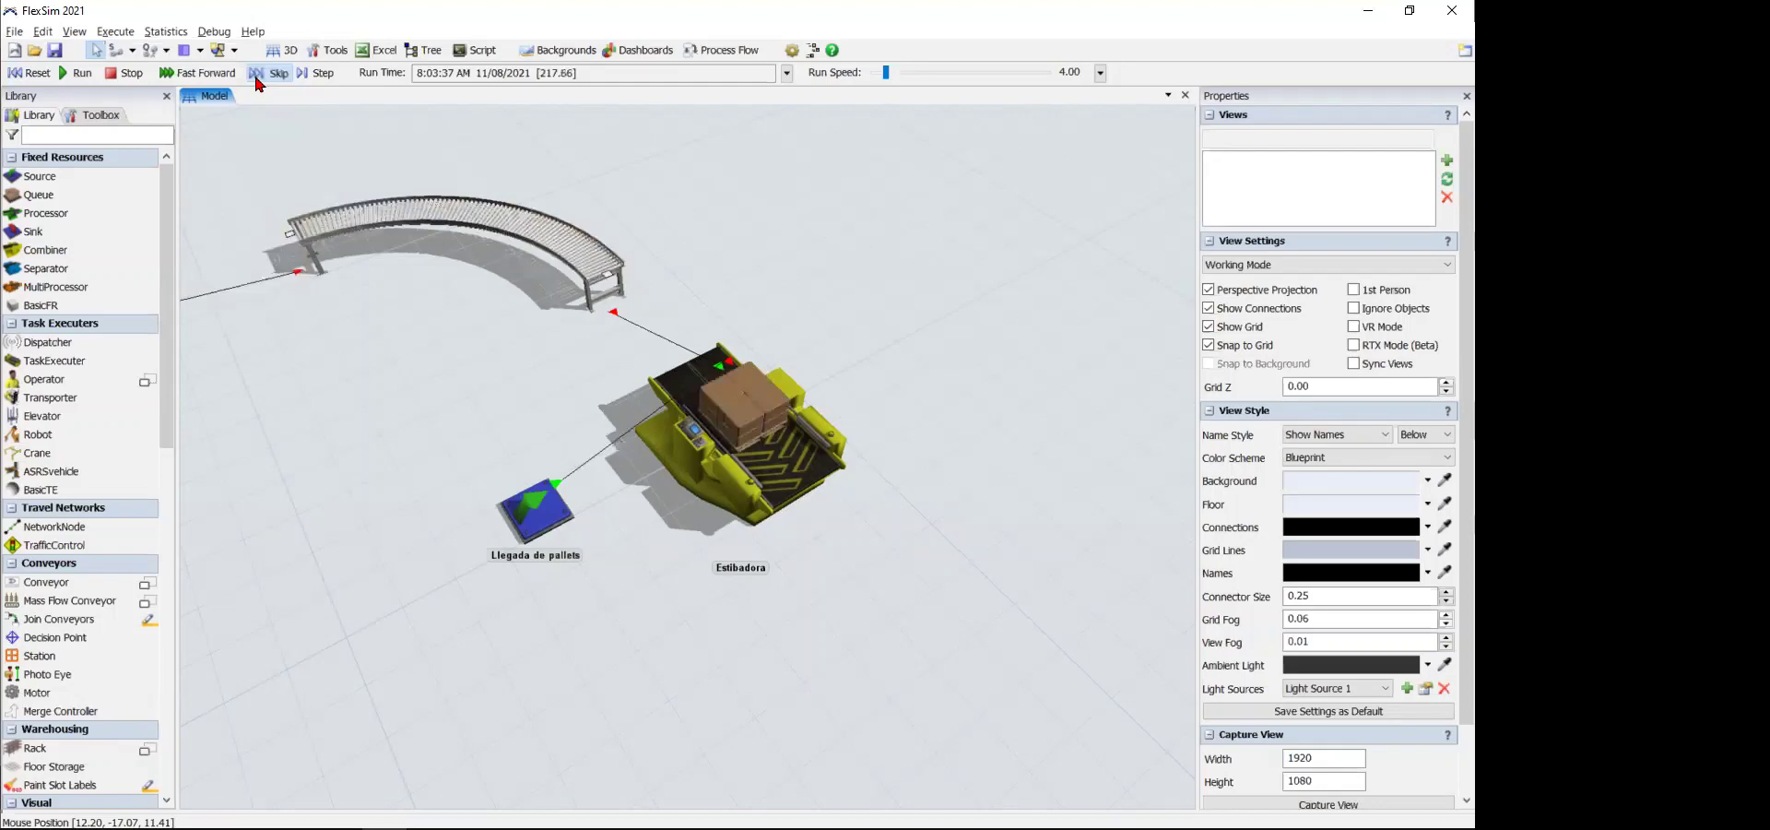
pyautogui.click(256, 80)
pyautogui.click(256, 79)
pyautogui.click(257, 79)
pyautogui.click(256, 80)
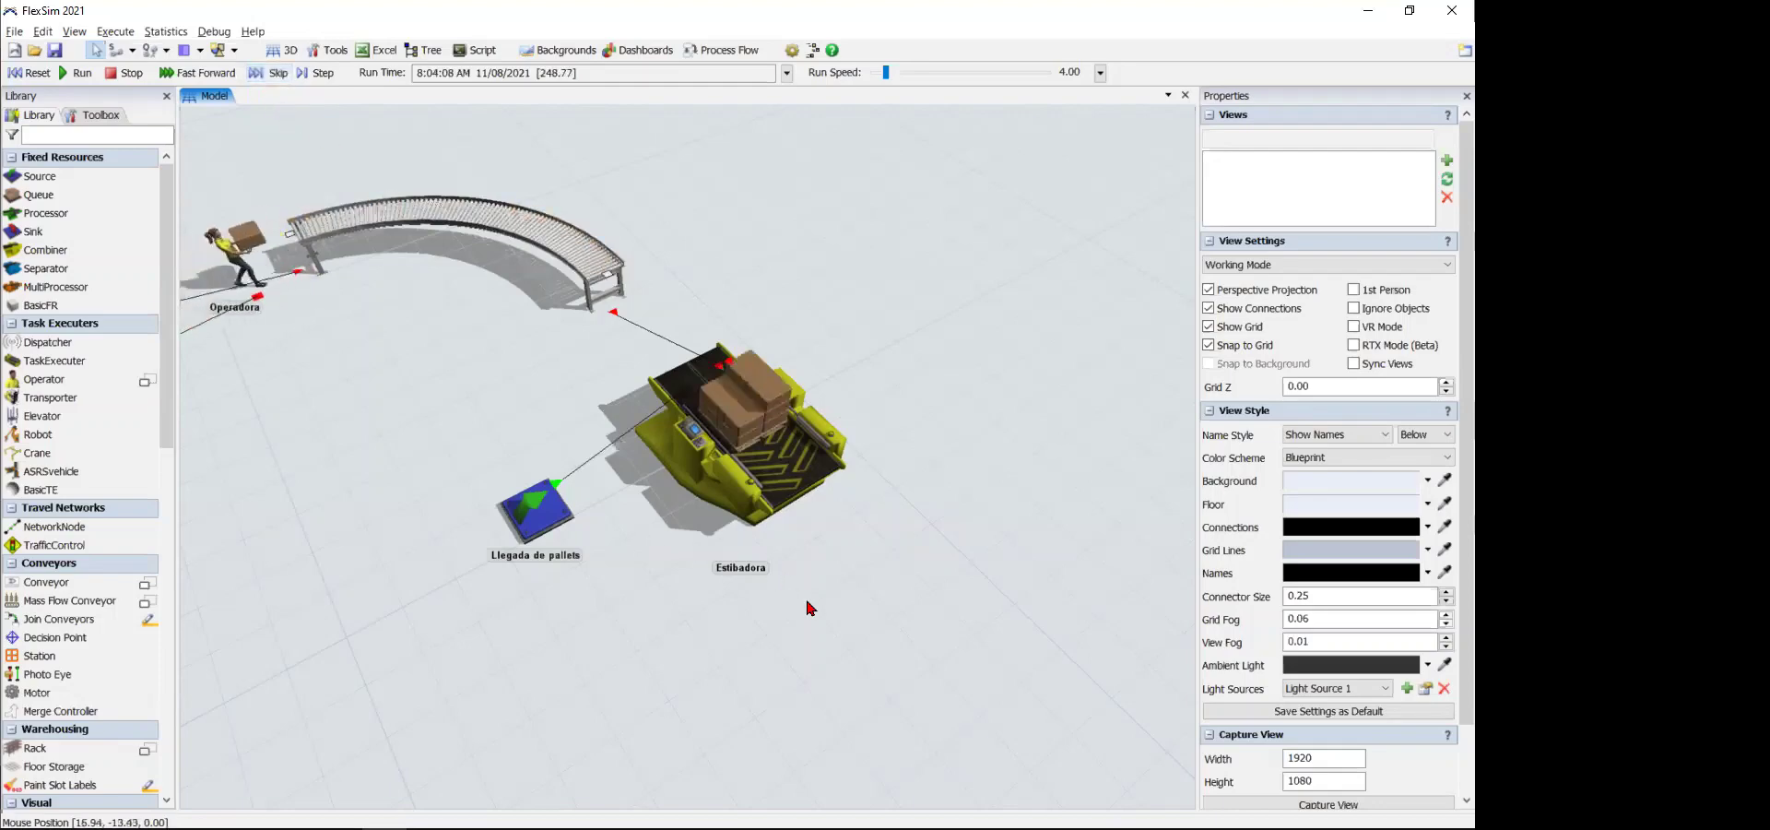
pyautogui.moveTo(838, 617); pyautogui.dragTo(717, 325, button='right')
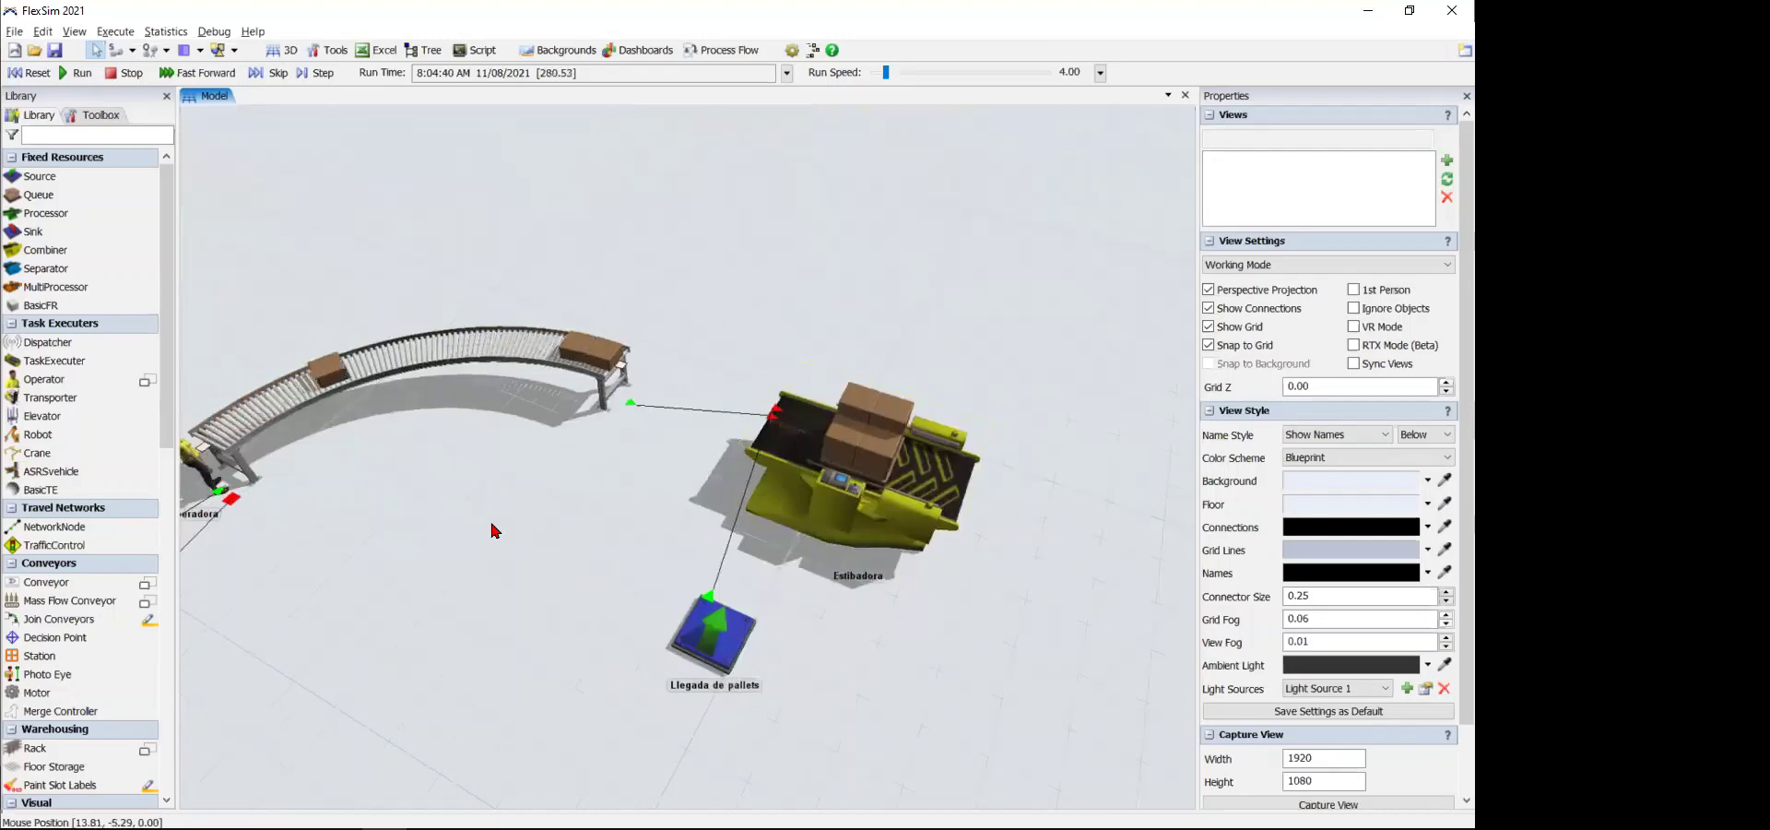
pyautogui.moveTo(494, 525); pyautogui.dragTo(765, 452, button='right')
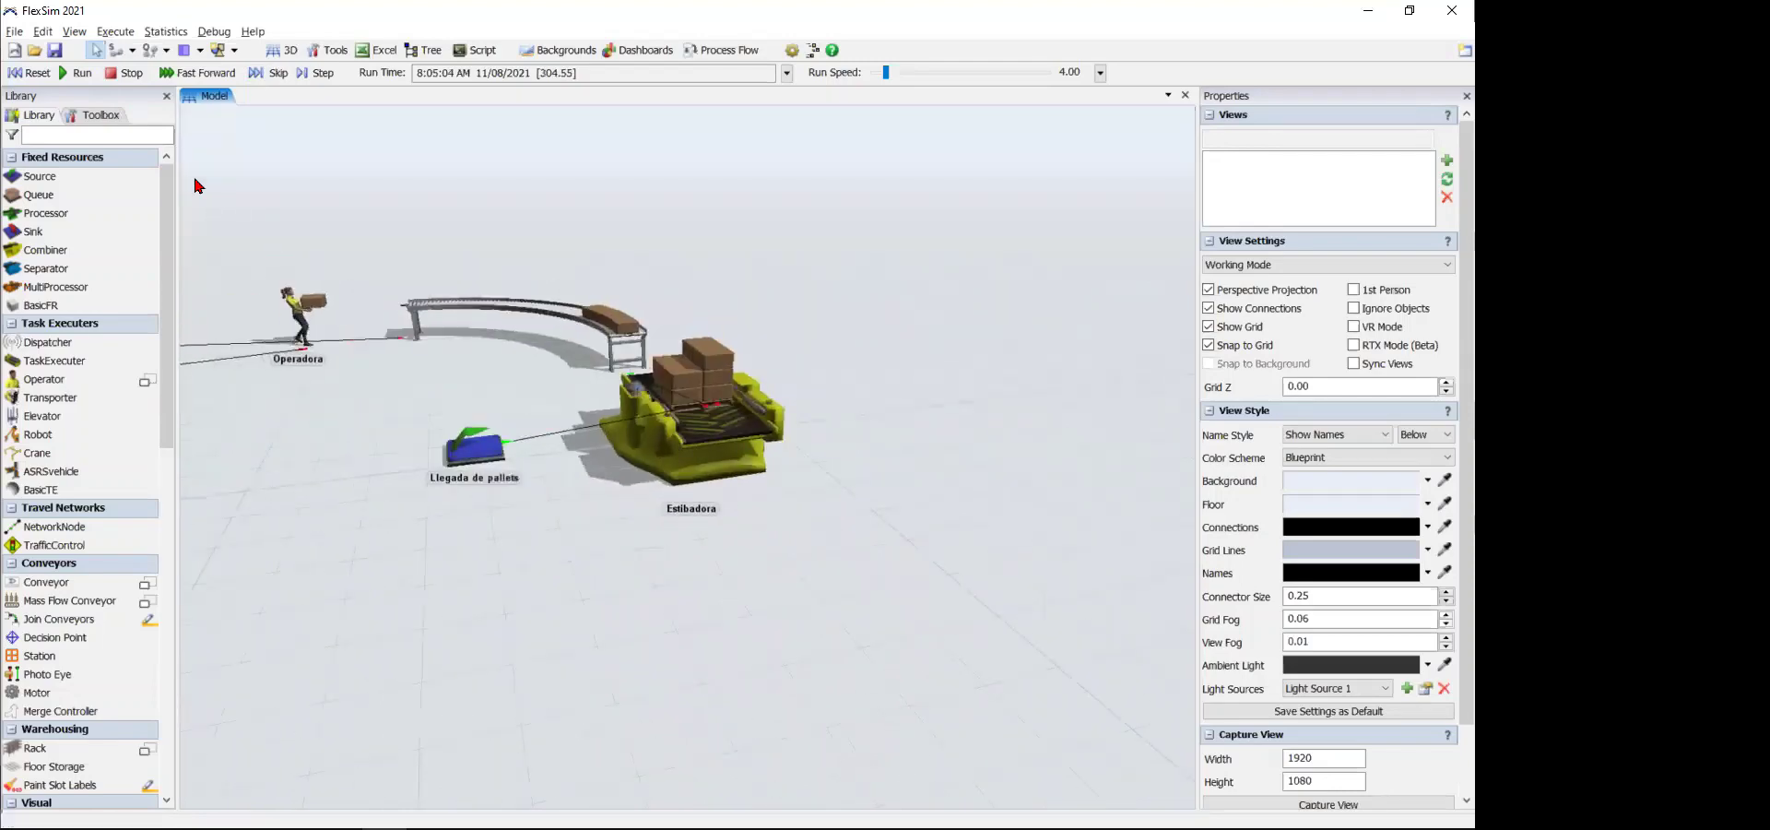
# - Reset the simulation and add a rack on the open floor beyond the Estibadora combiner
pyautogui.click(28, 73)
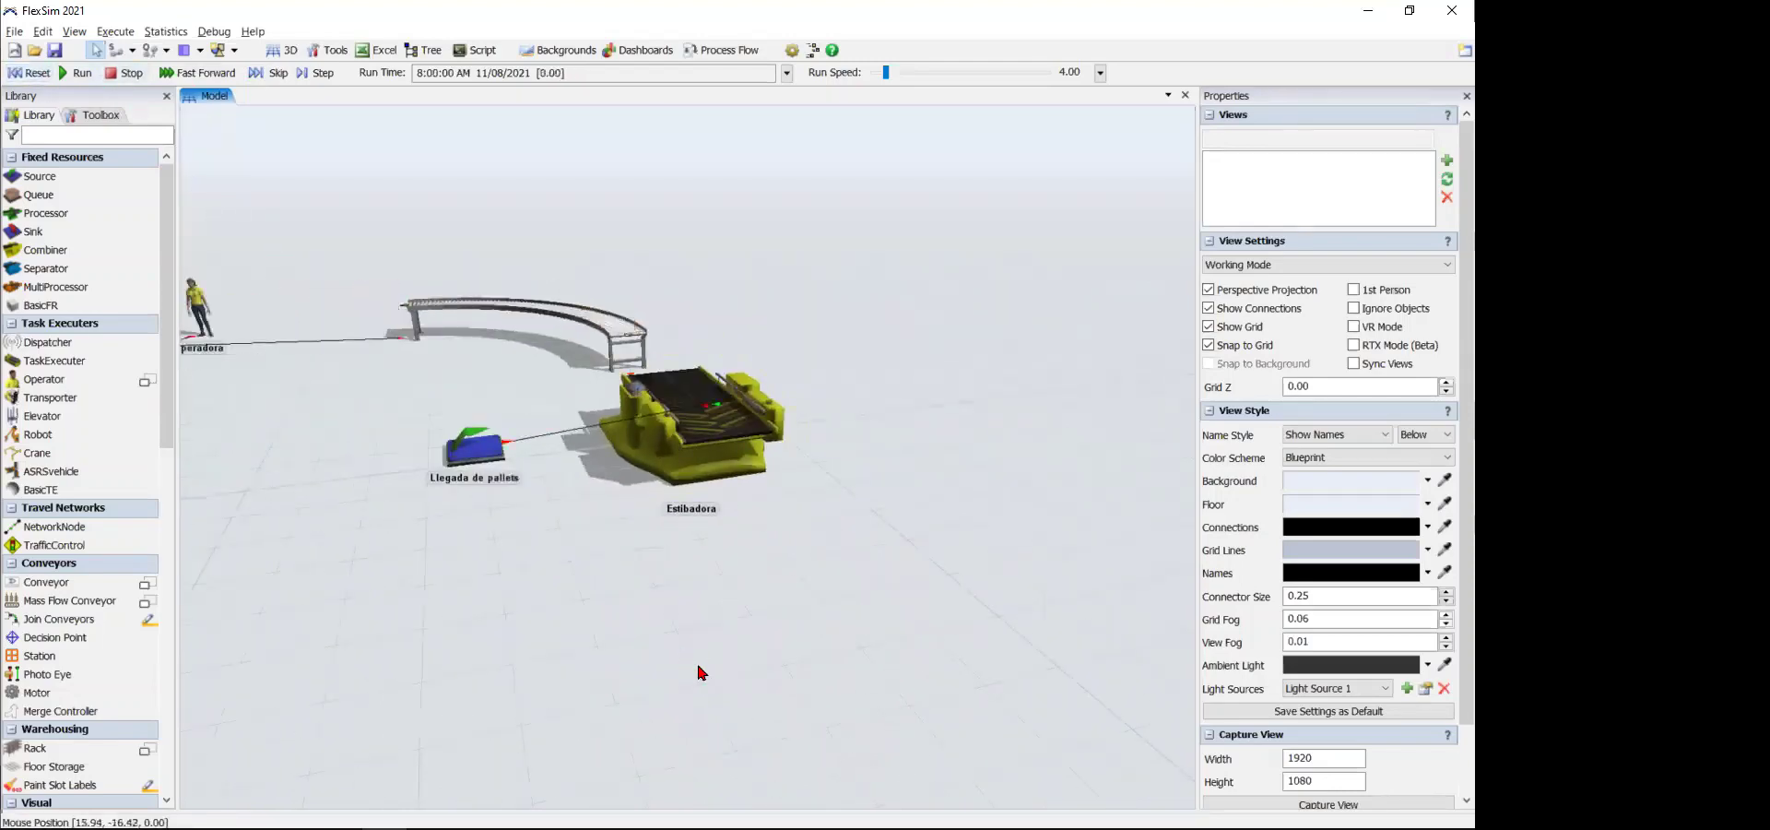
pyautogui.moveTo(699, 672); pyautogui.dragTo(829, 489, button='right')
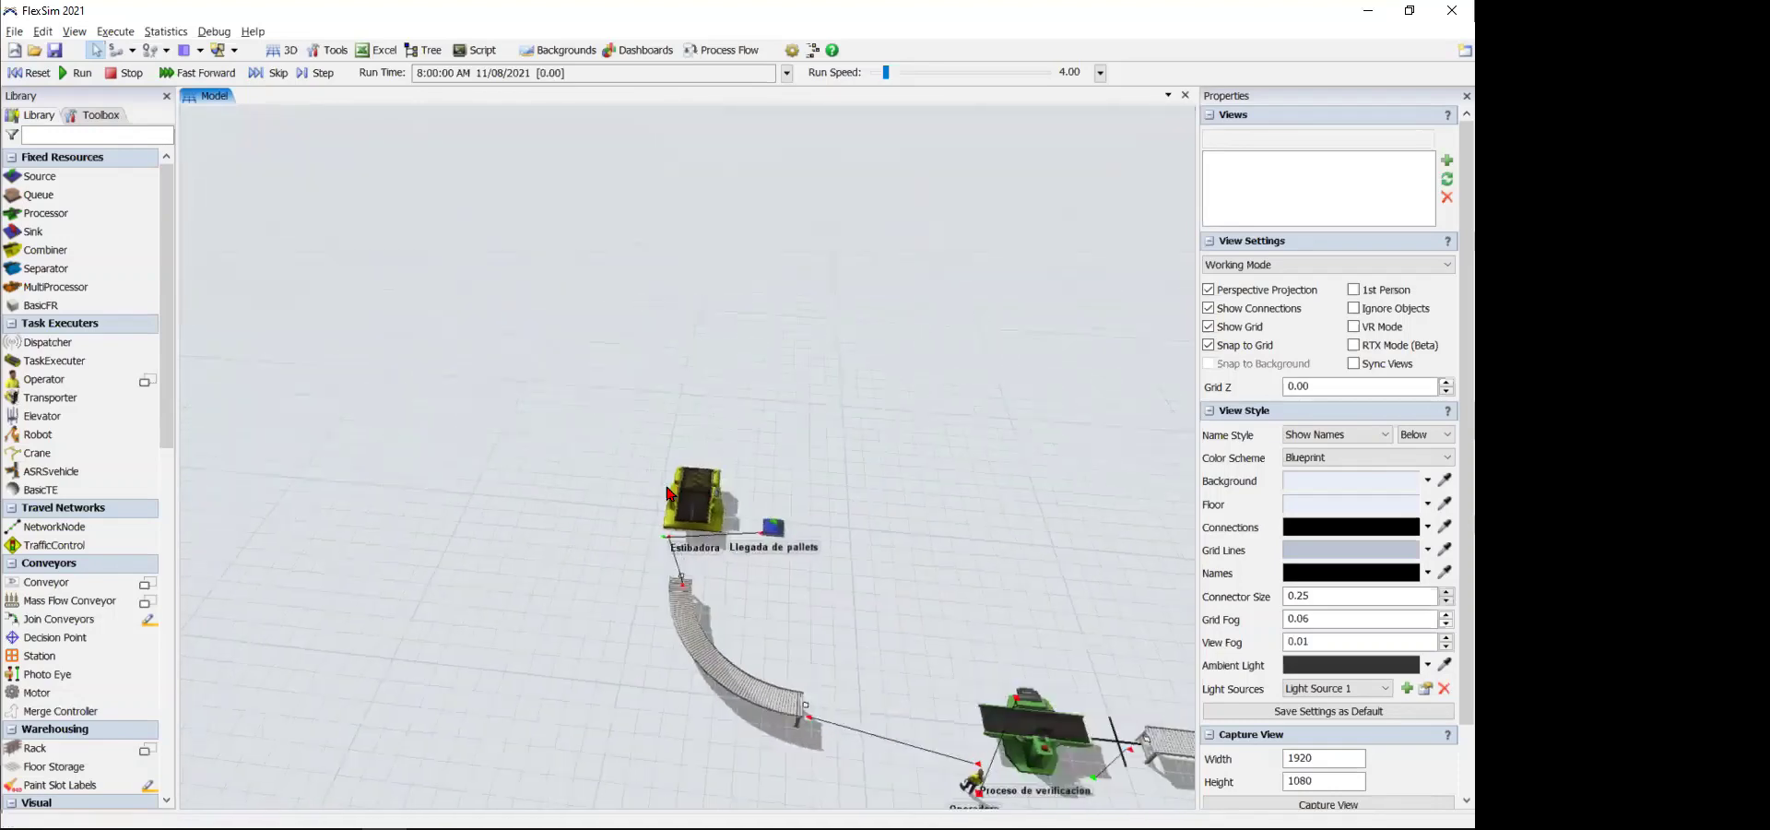
pyautogui.moveTo(816, 466); pyautogui.dragTo(551, 403)
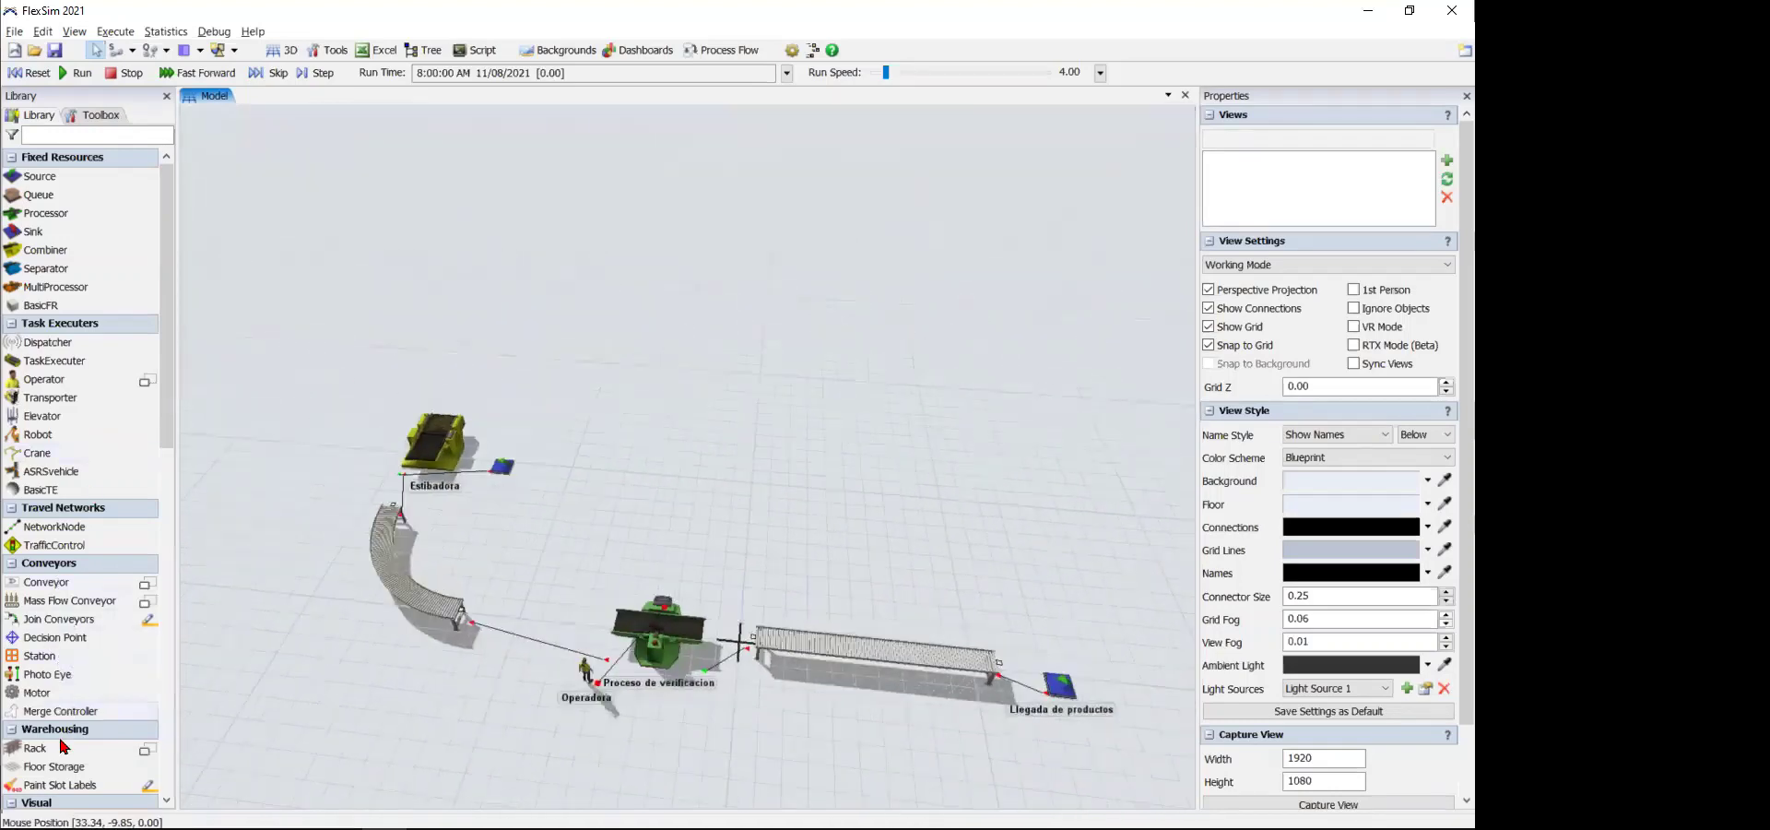
pyautogui.moveTo(61, 743); pyautogui.dragTo(671, 427)
pyautogui.moveTo(698, 374); pyautogui.dragTo(701, 378)
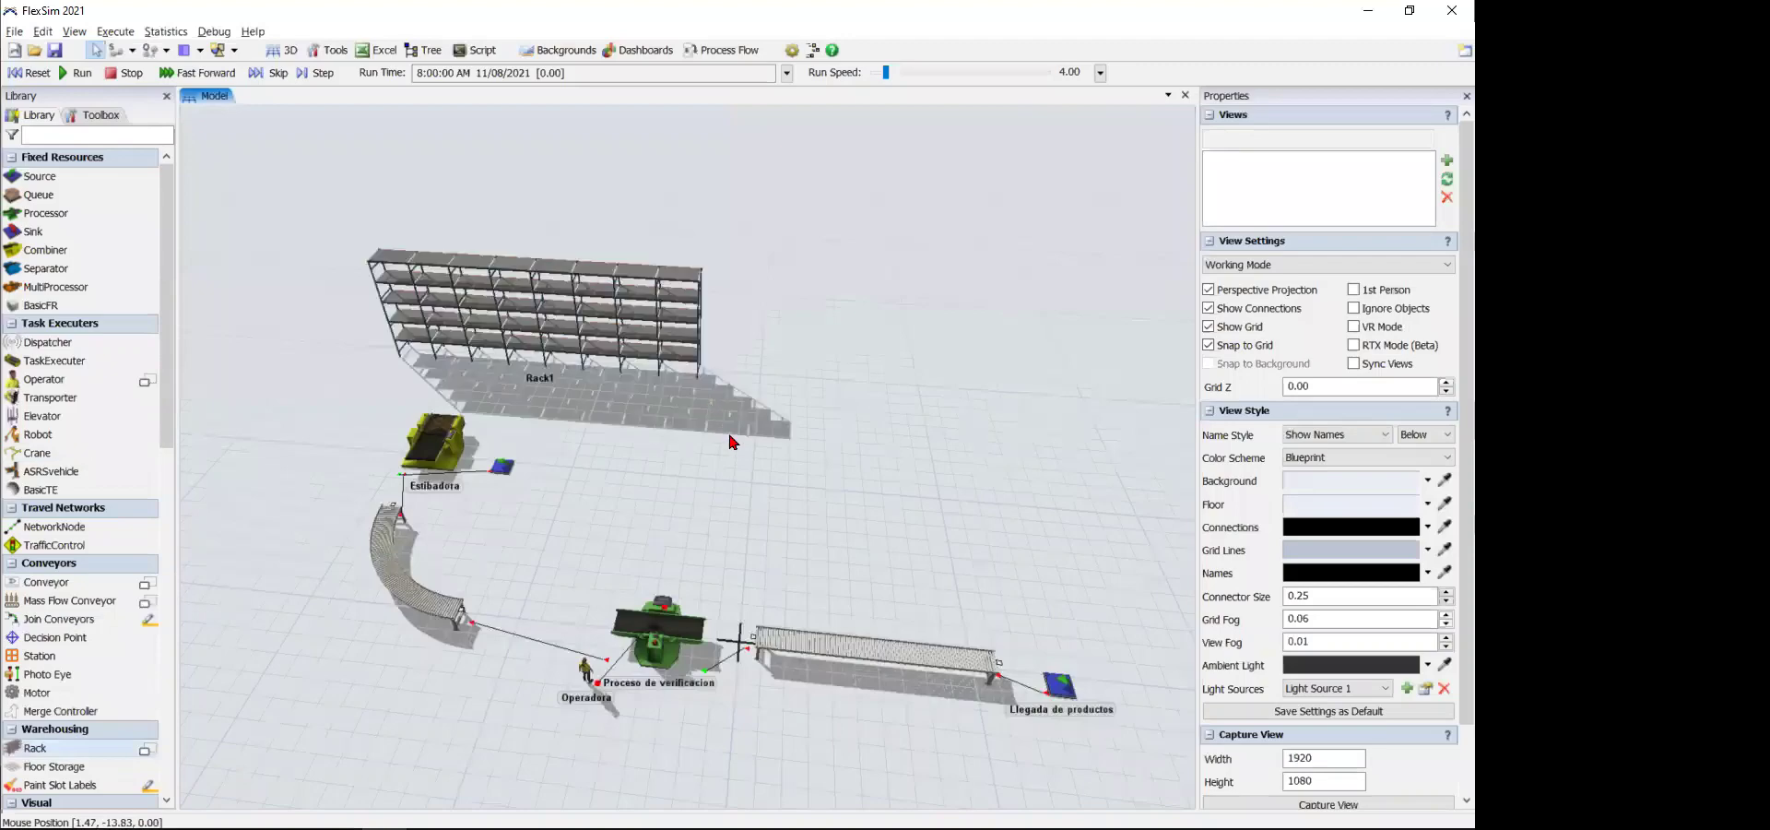
# - Rotate the rack to 179 degrees and move it farther from the line, to about X -1.00, Y -28.04
pyautogui.scroll(3, 816, 369)
pyautogui.moveTo(890, 390); pyautogui.dragTo(781, 317)
pyautogui.moveTo(783, 275); pyautogui.dragTo(861, 178, button='right')
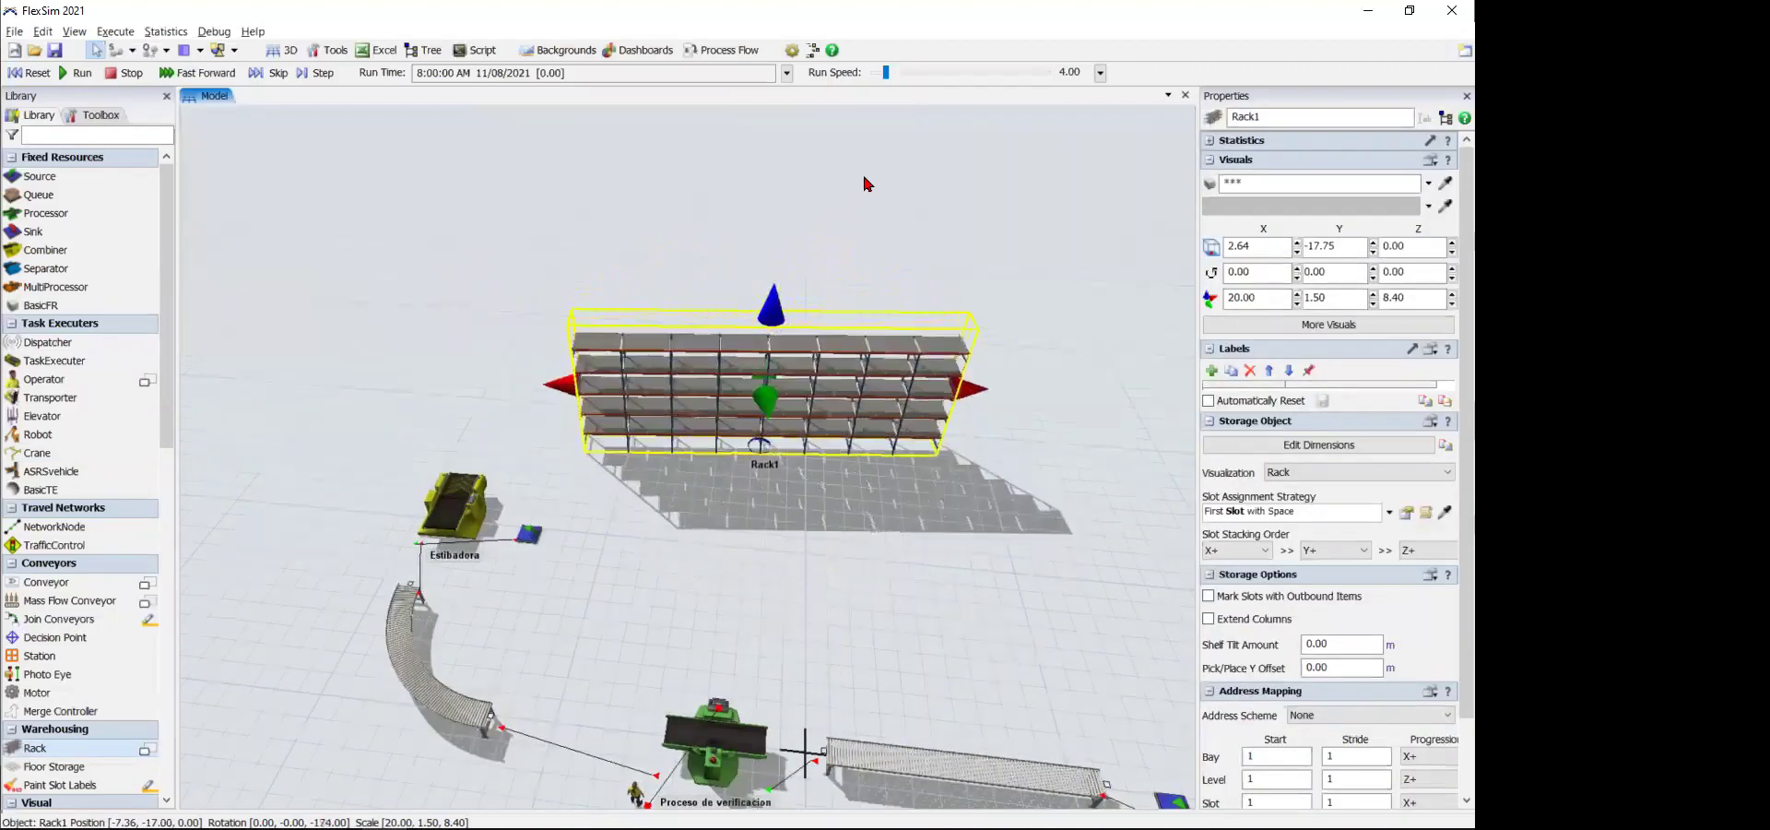
pyautogui.moveTo(843, 380); pyautogui.dragTo(889, 289)
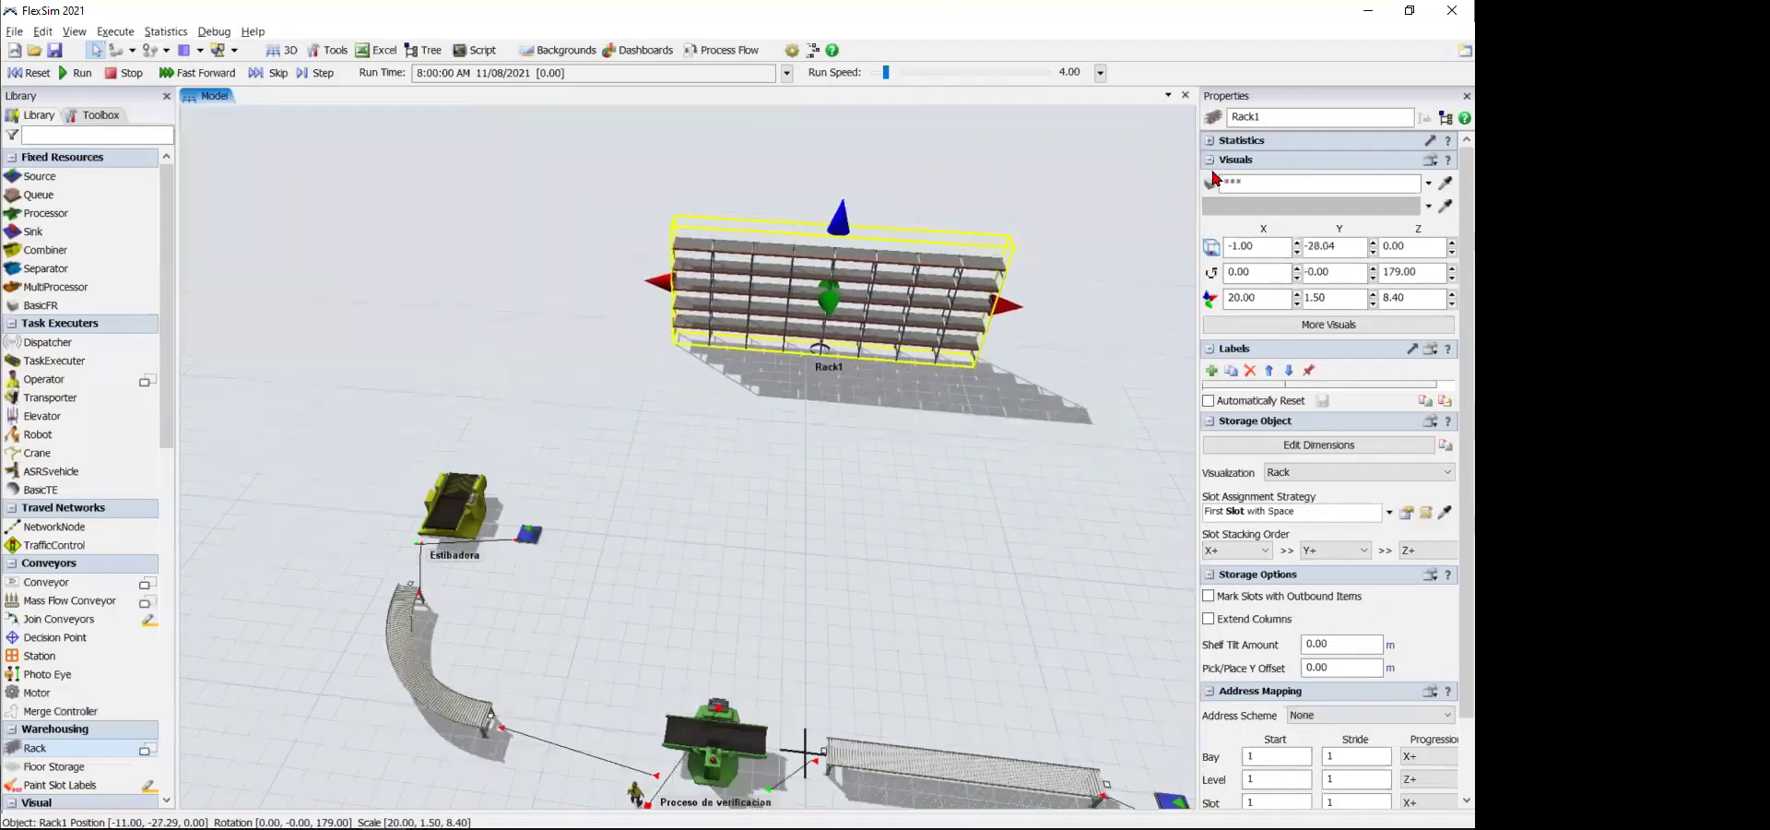
# - Rename the rack as Estanteria
pyautogui.click(1283, 115)
pyautogui.press('Return')
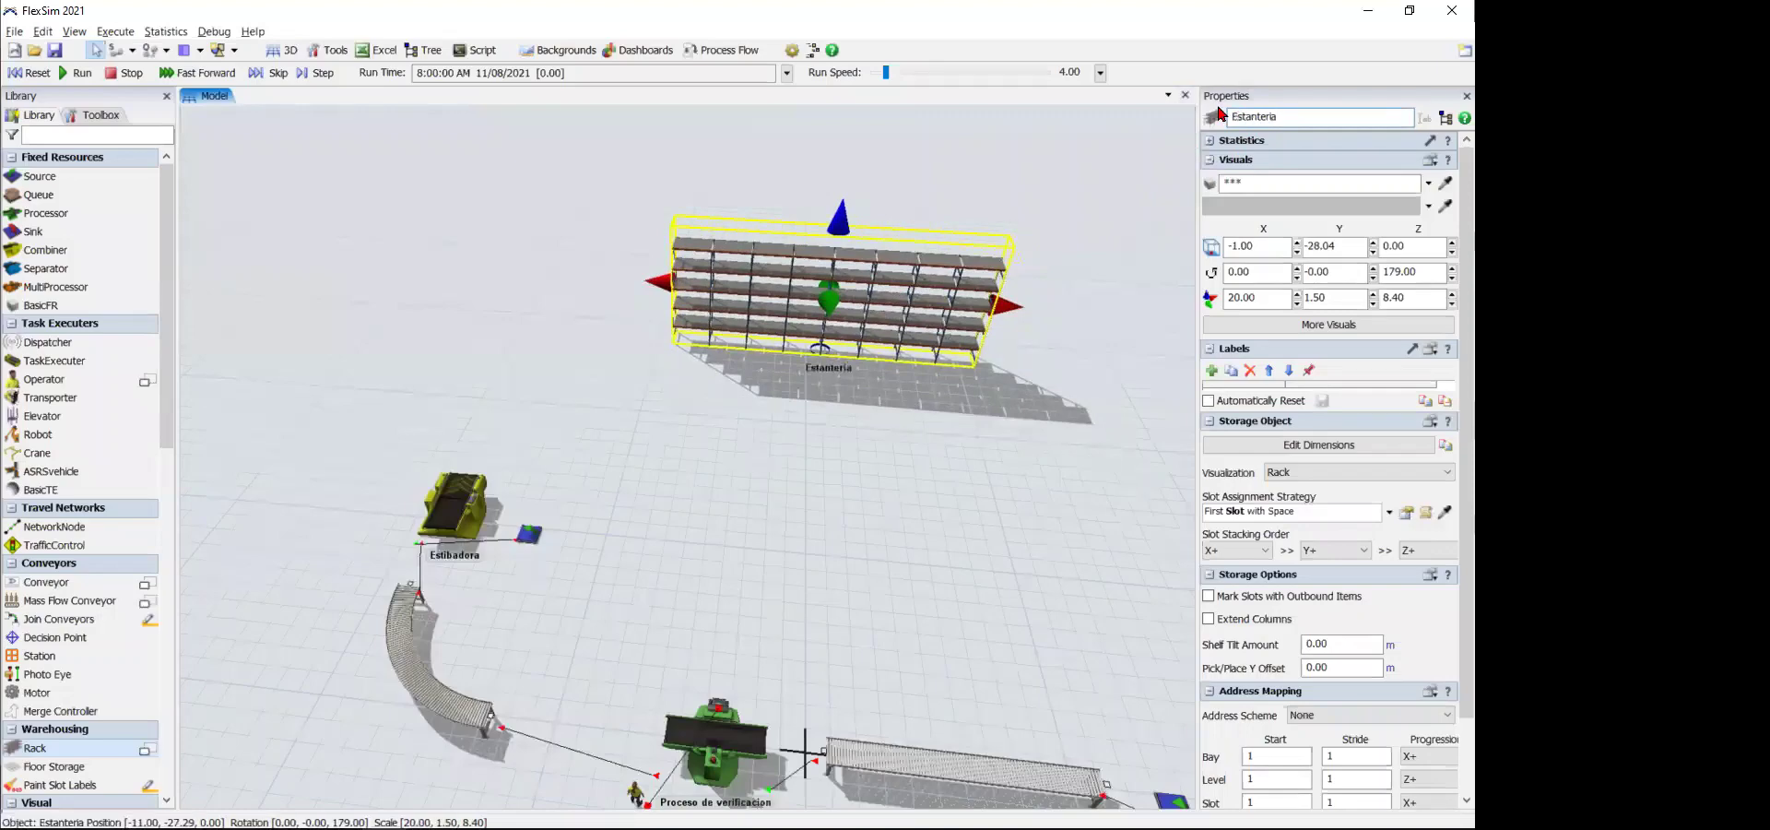
pyautogui.click(734, 404)
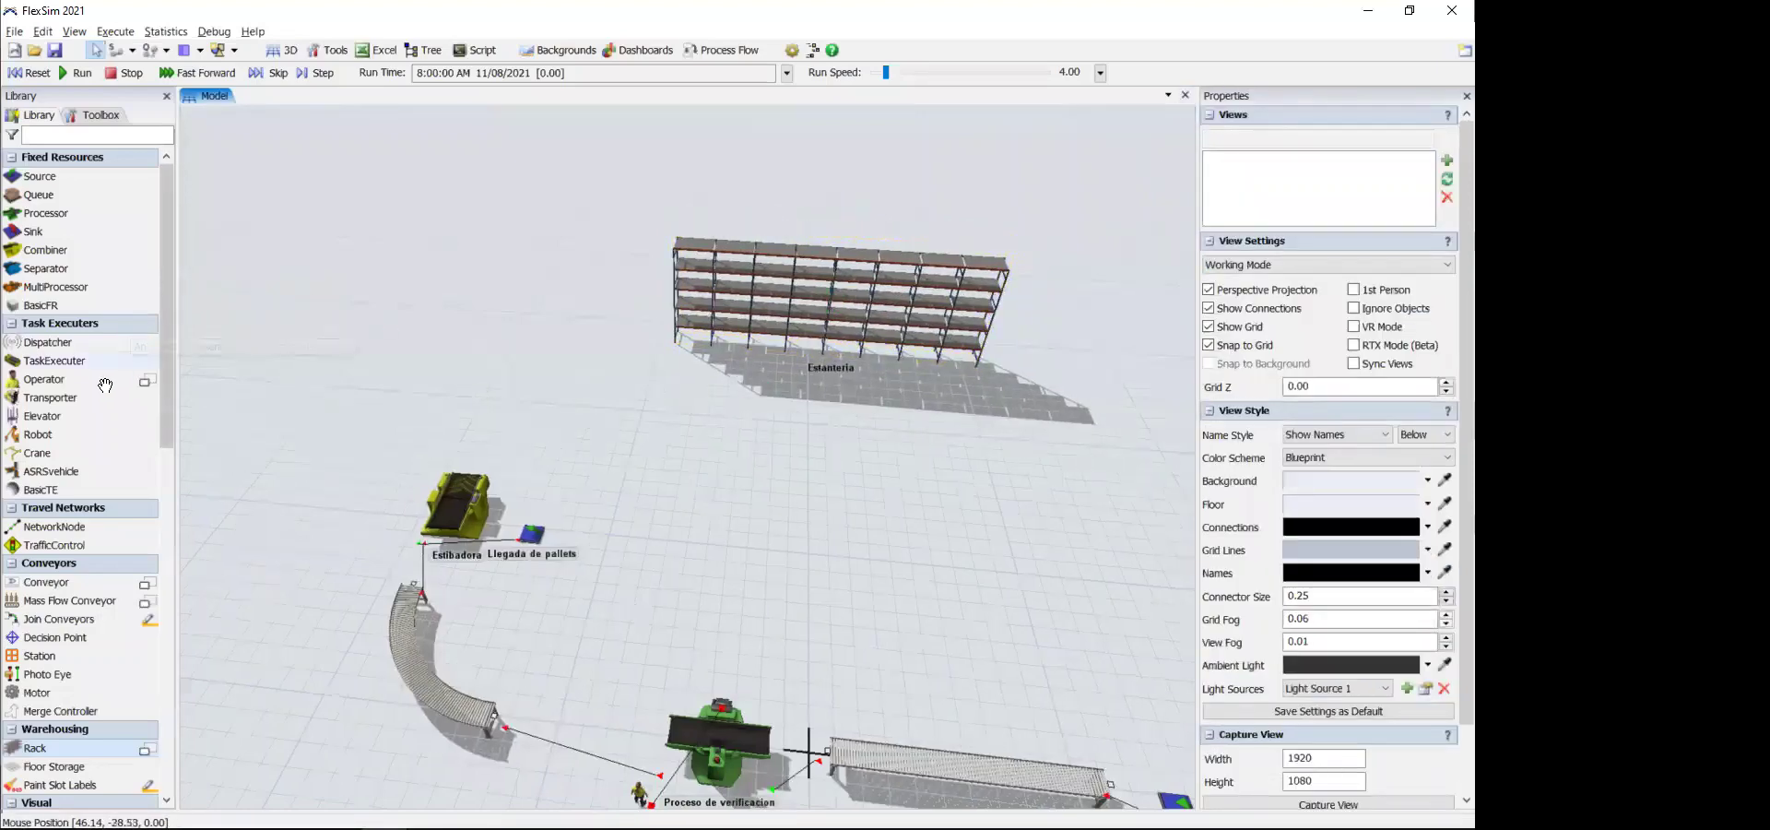
# - Add a transporter, rotate it to about 179 degrees and place it beside the Estibadora combiner
pyautogui.moveTo(102, 397); pyautogui.dragTo(534, 441)
pyautogui.scroll(3, 608, 492)
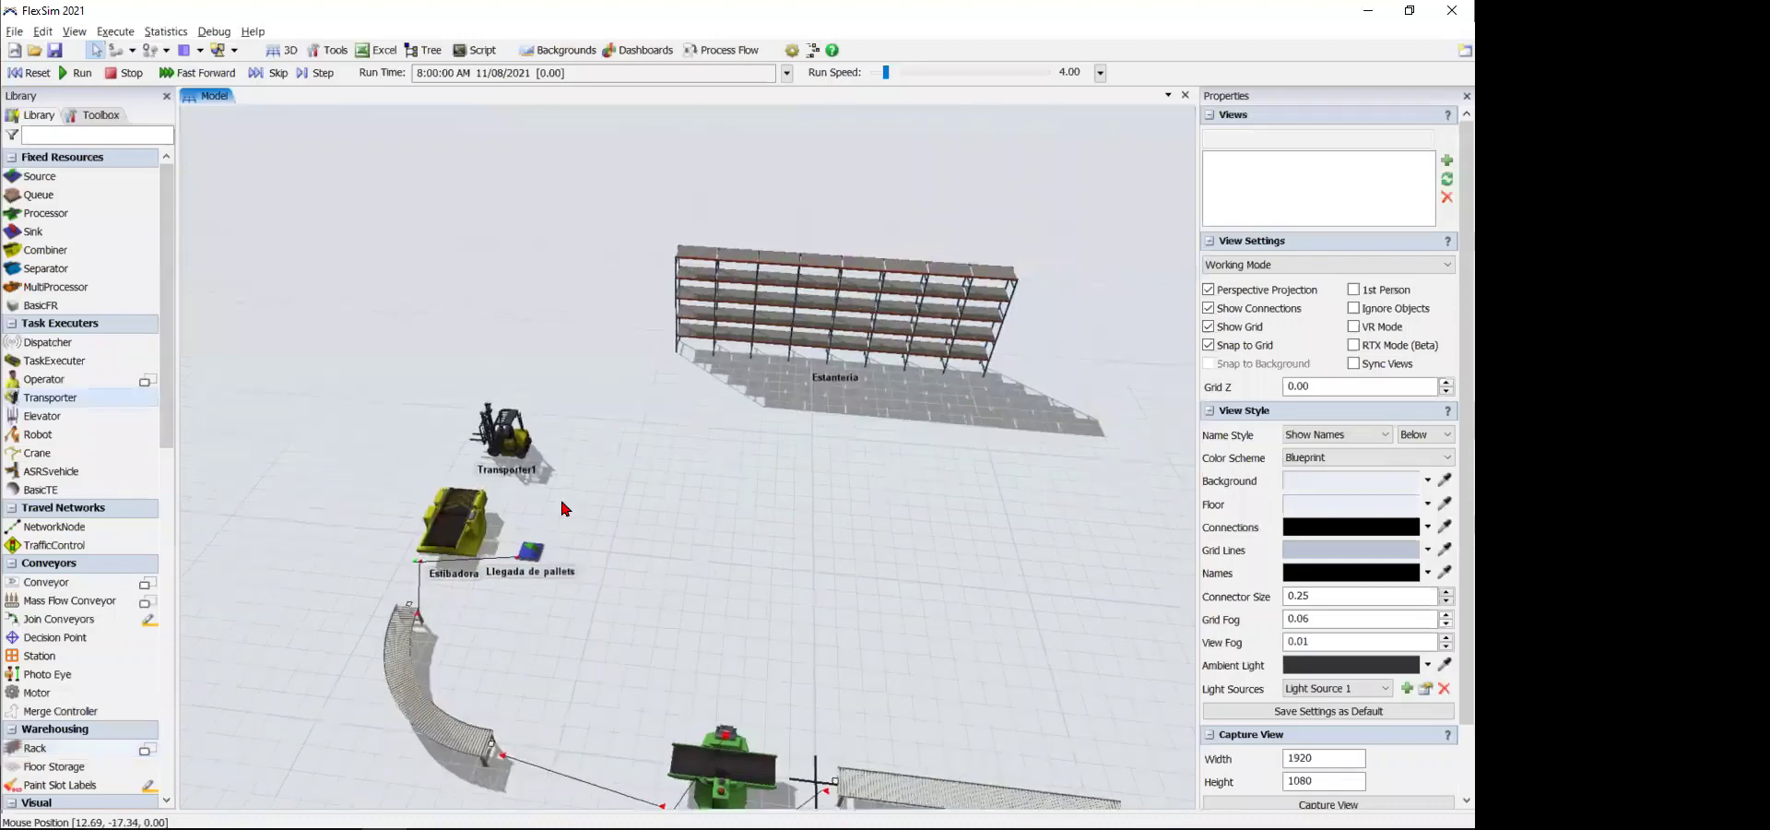
pyautogui.click(525, 493)
pyautogui.moveTo(526, 497); pyautogui.dragTo(683, 616, button='right')
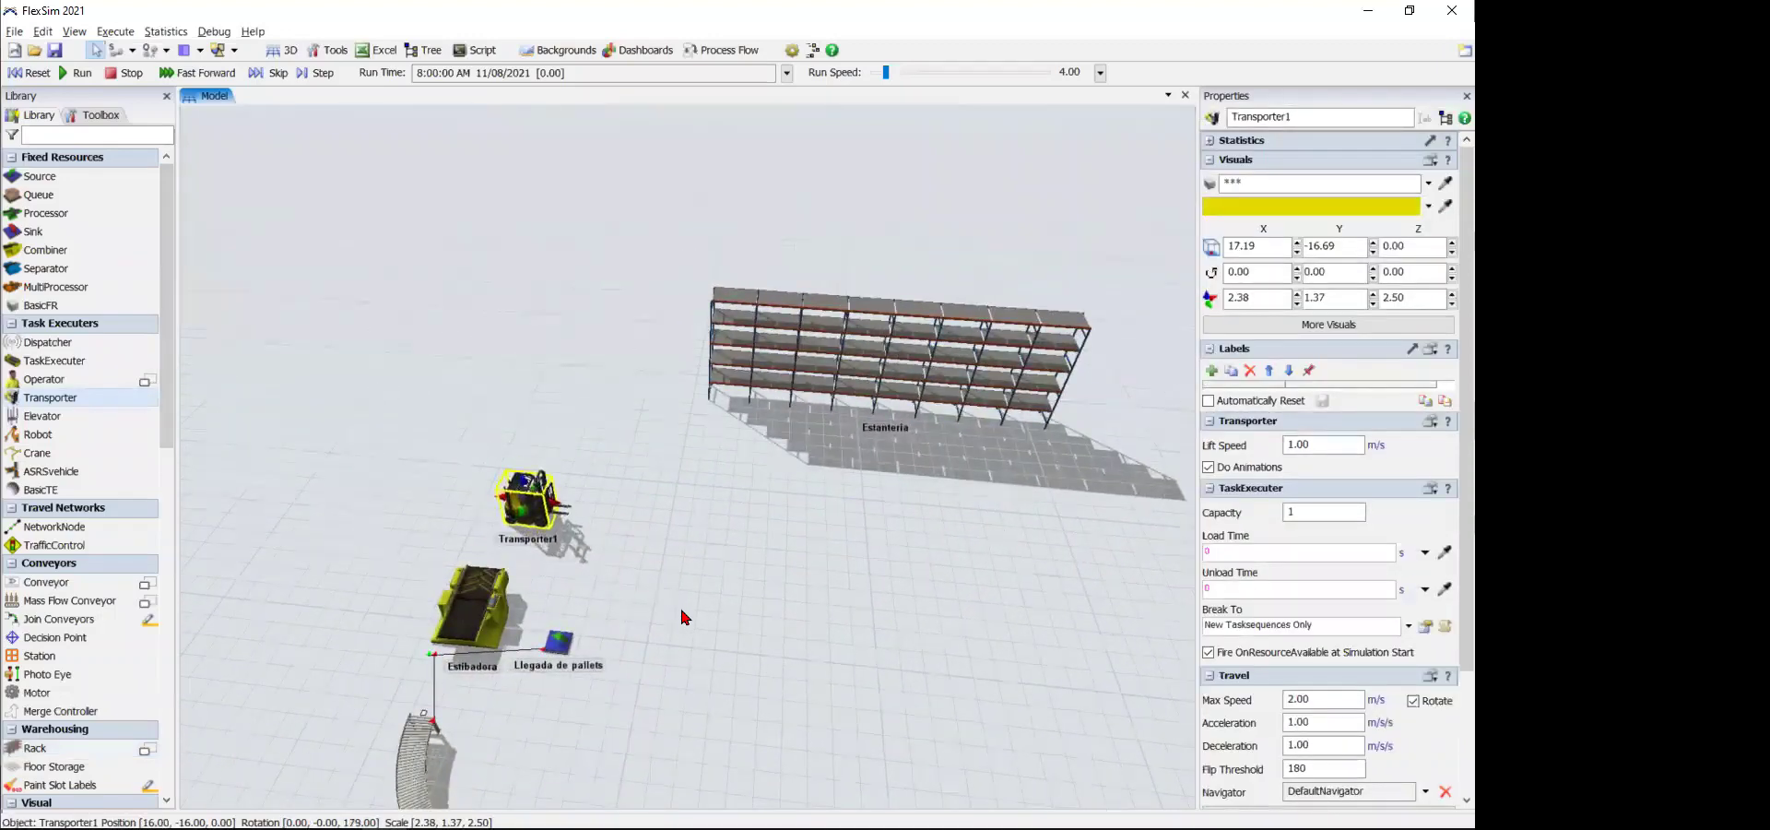
pyautogui.moveTo(527, 500); pyautogui.dragTo(419, 517)
pyautogui.click(526, 530)
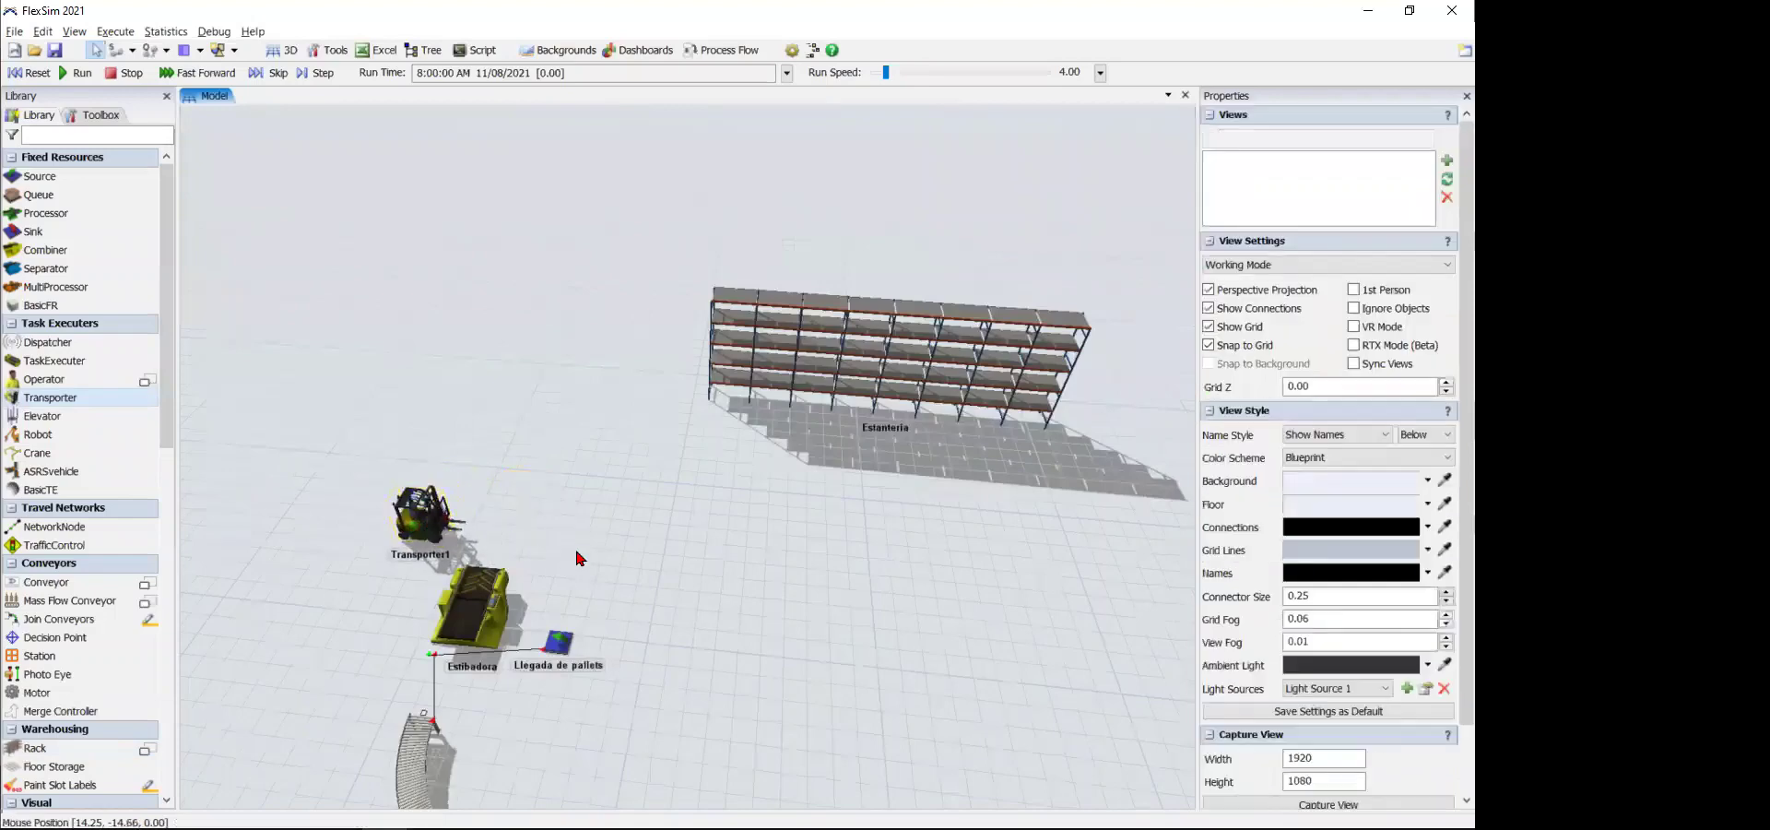
# - Connect the Estibadora combiner's output to the Estanteria rack
pyautogui.scroll(1, 553, 553)
pyautogui.scroll(-3, 550, 556)
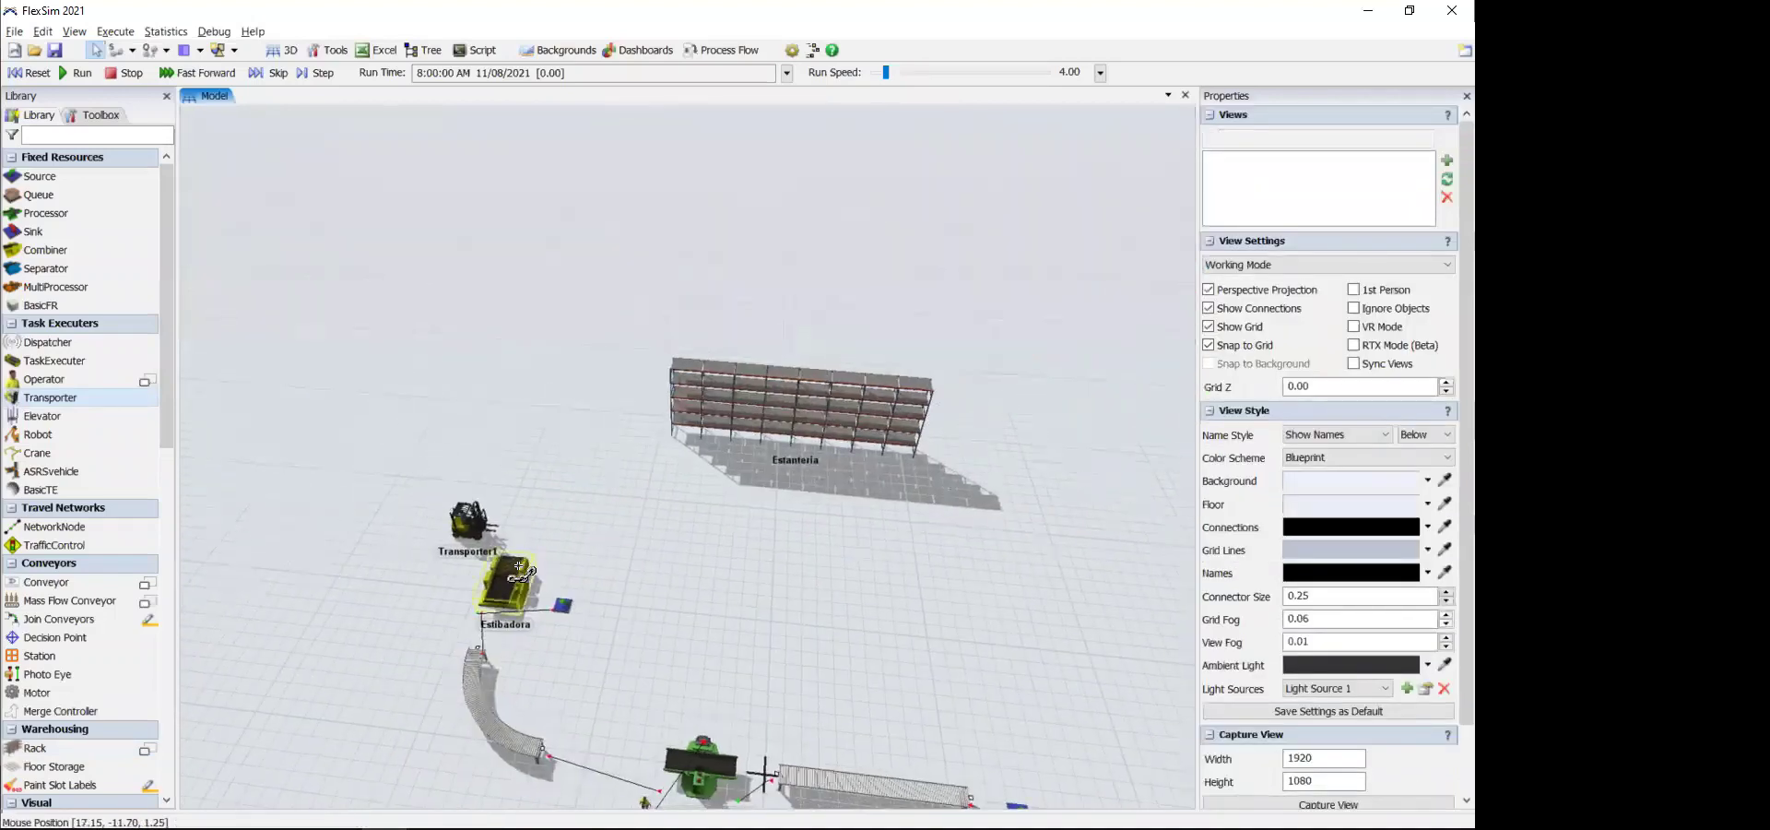
pyautogui.press('a')
pyautogui.moveTo(514, 576); pyautogui.dragTo(741, 405)
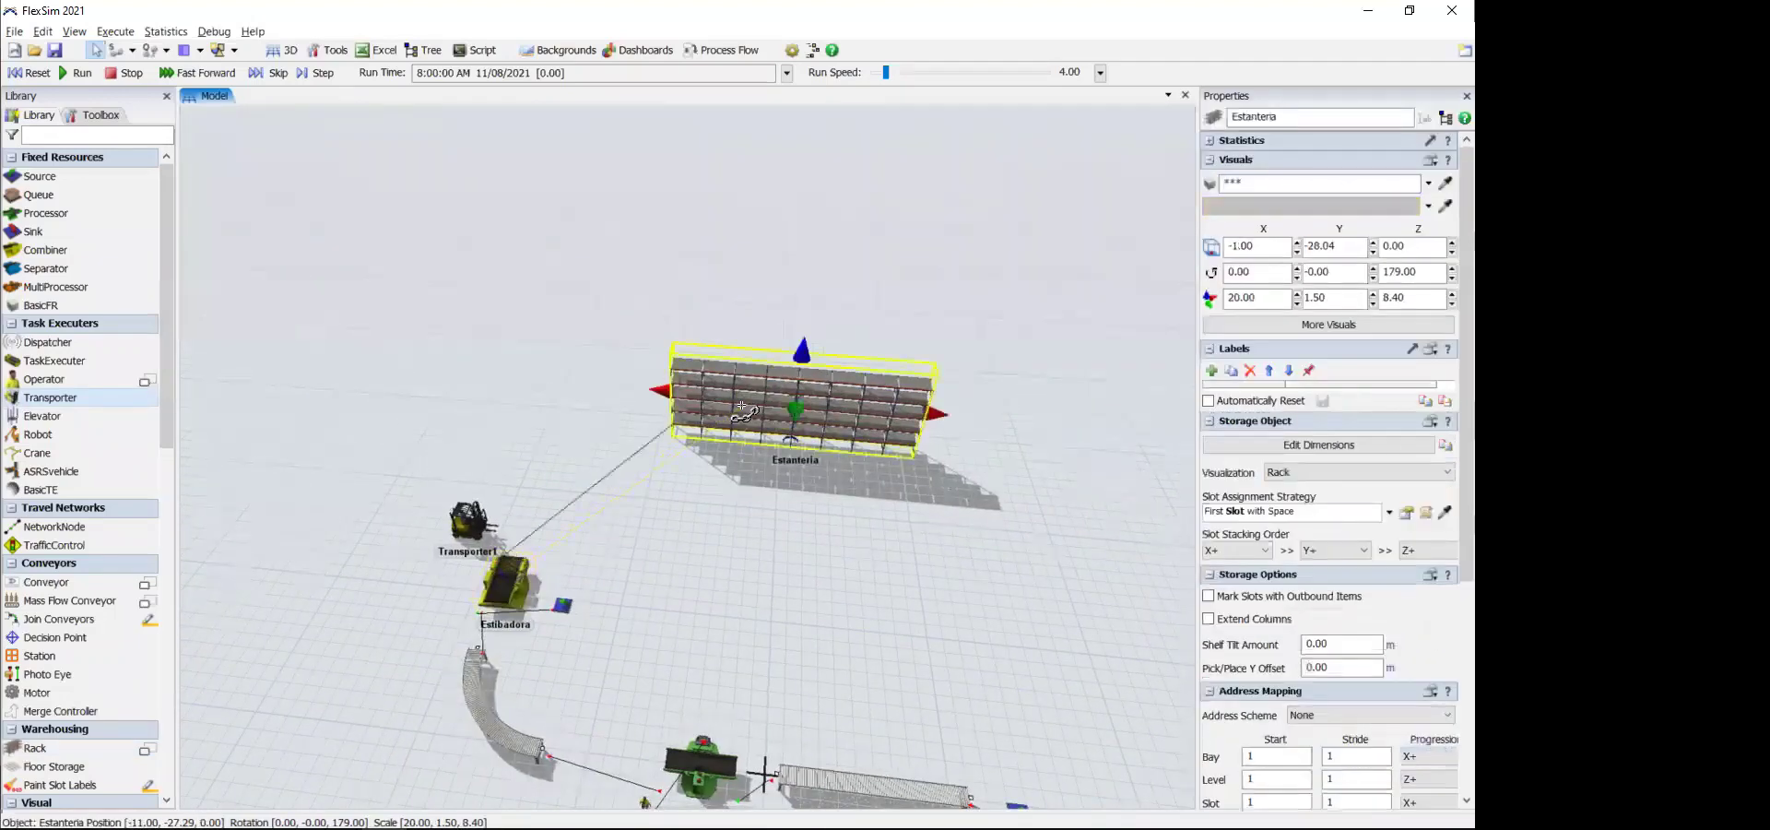
pyautogui.click(642, 523)
# - Connect the transporter to the Estibadora combiner as a resource and enable Use Transport for the combiner's output
pyautogui.scroll(2, 581, 537)
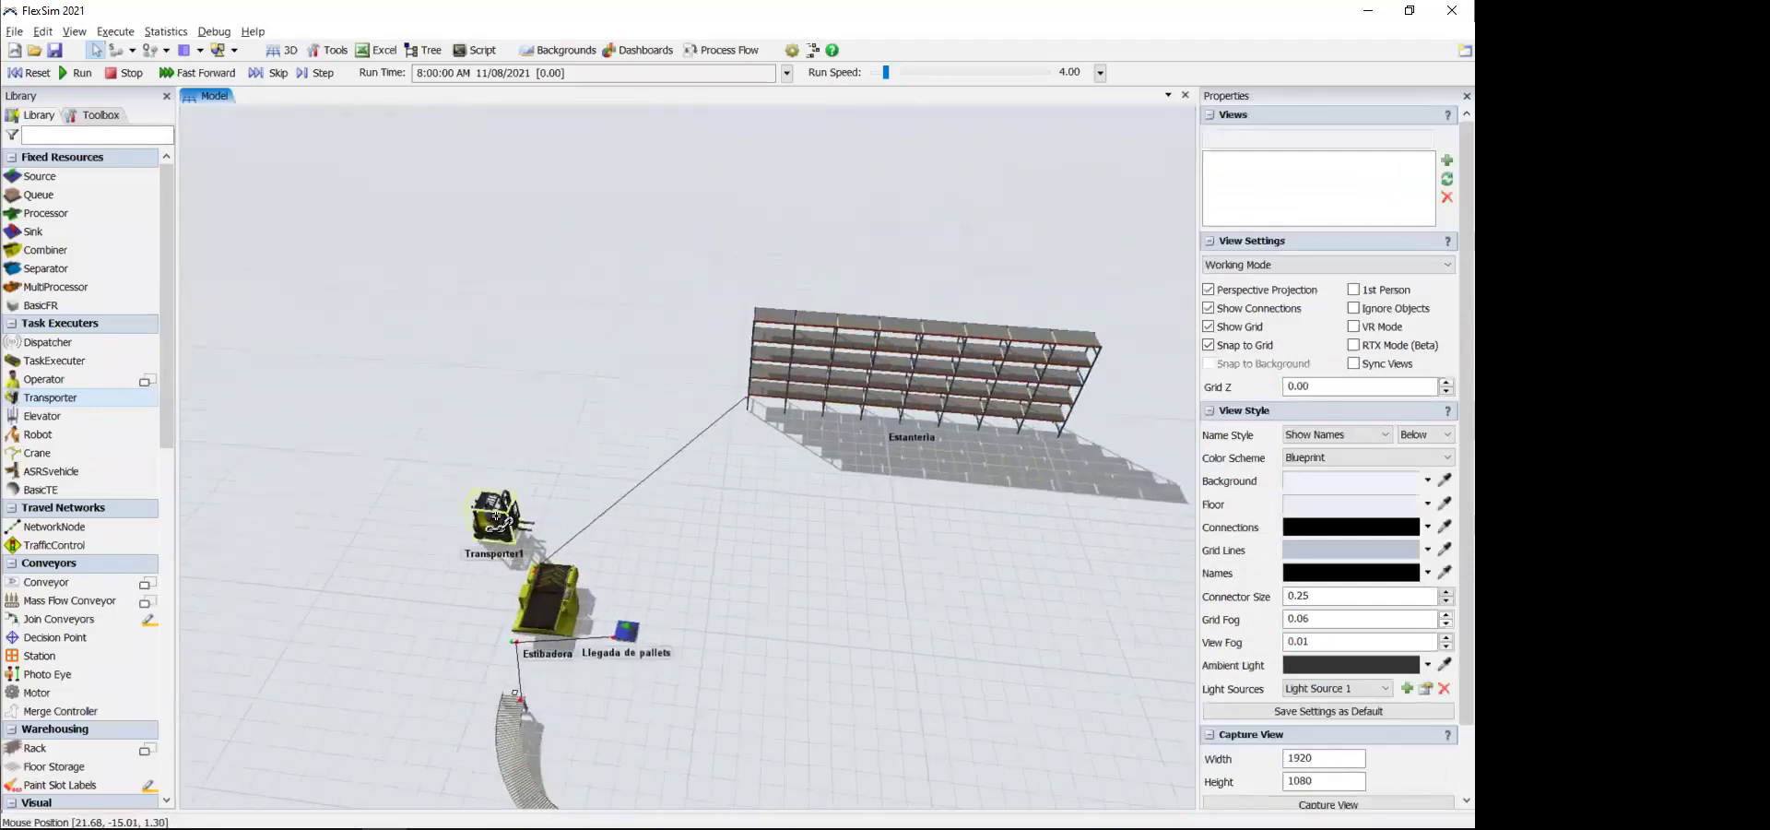
pyautogui.click(553, 590)
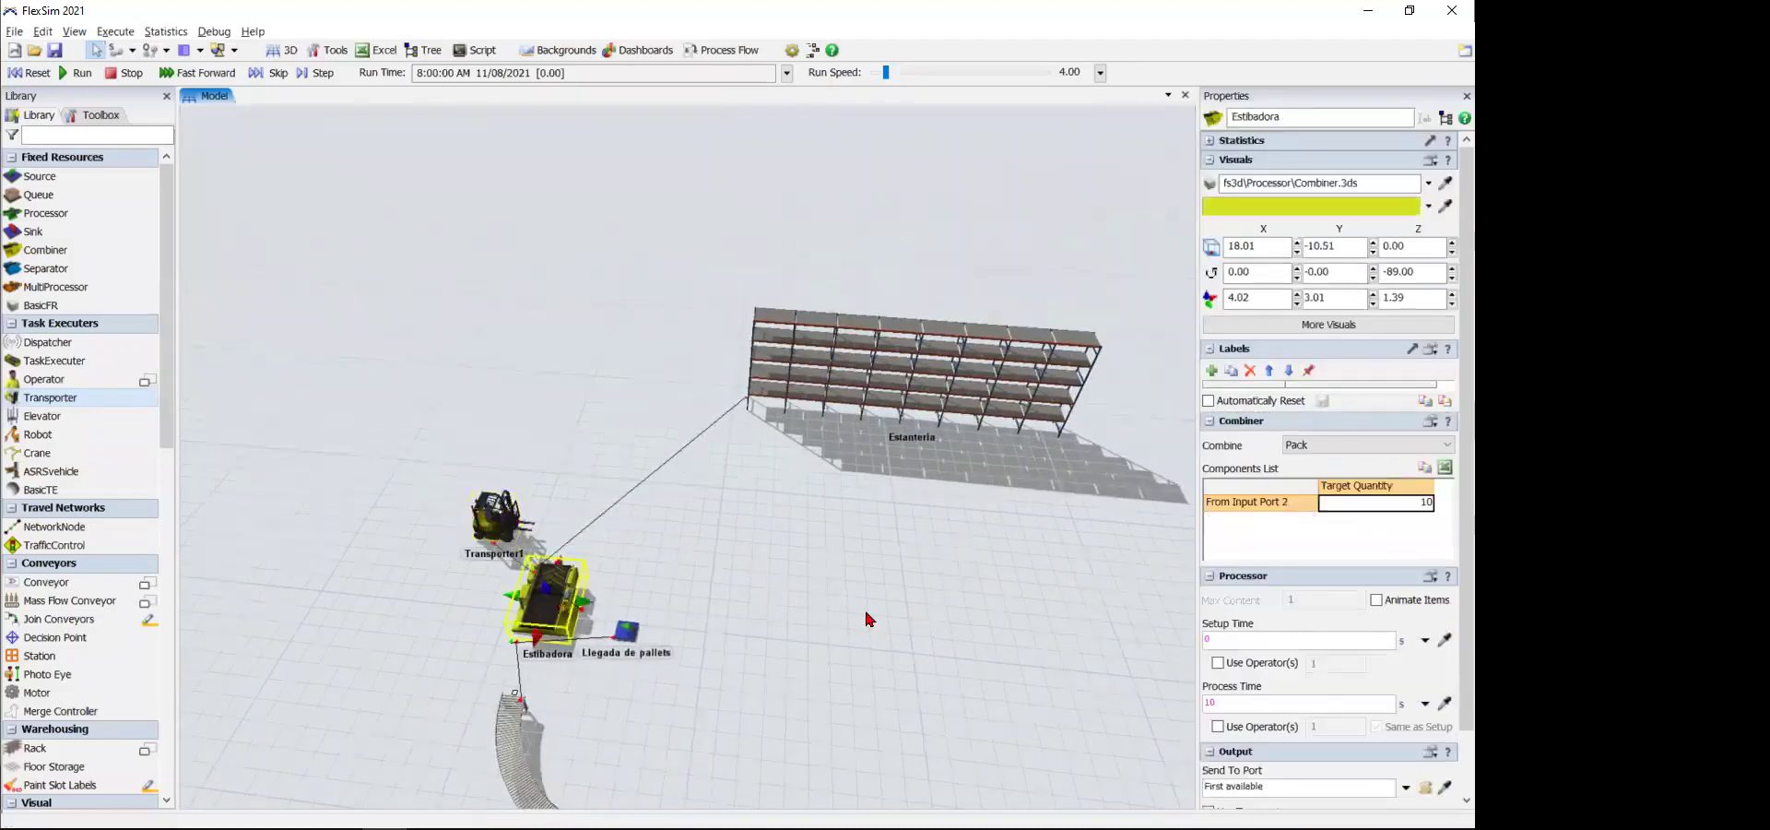
pyautogui.scroll(-1, 1447, 562)
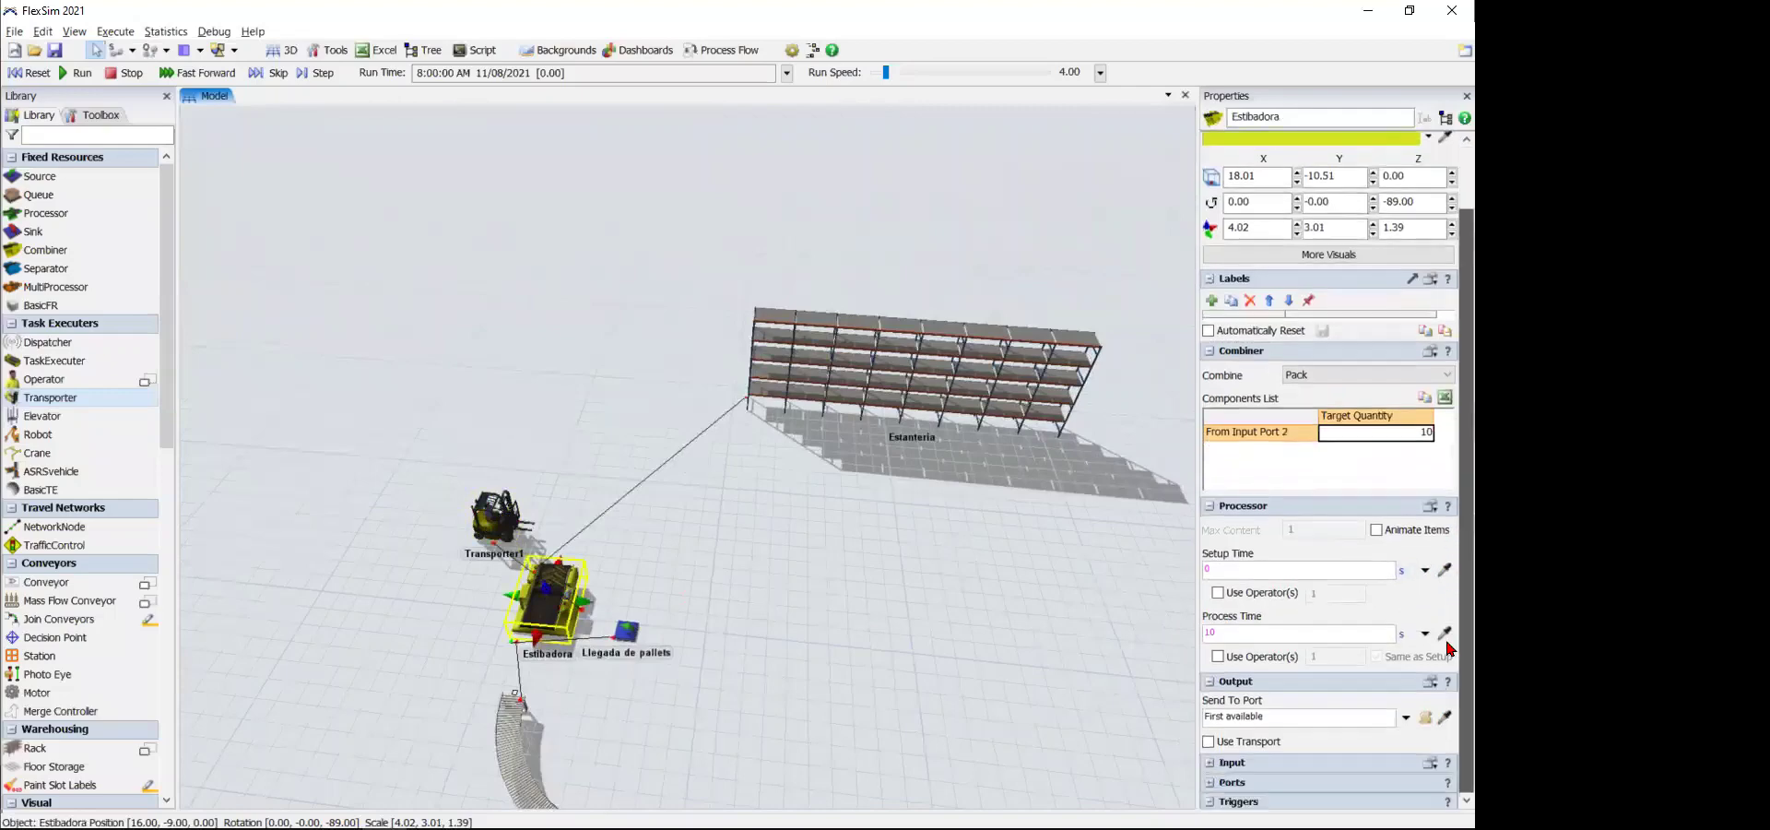
pyautogui.click(780, 648)
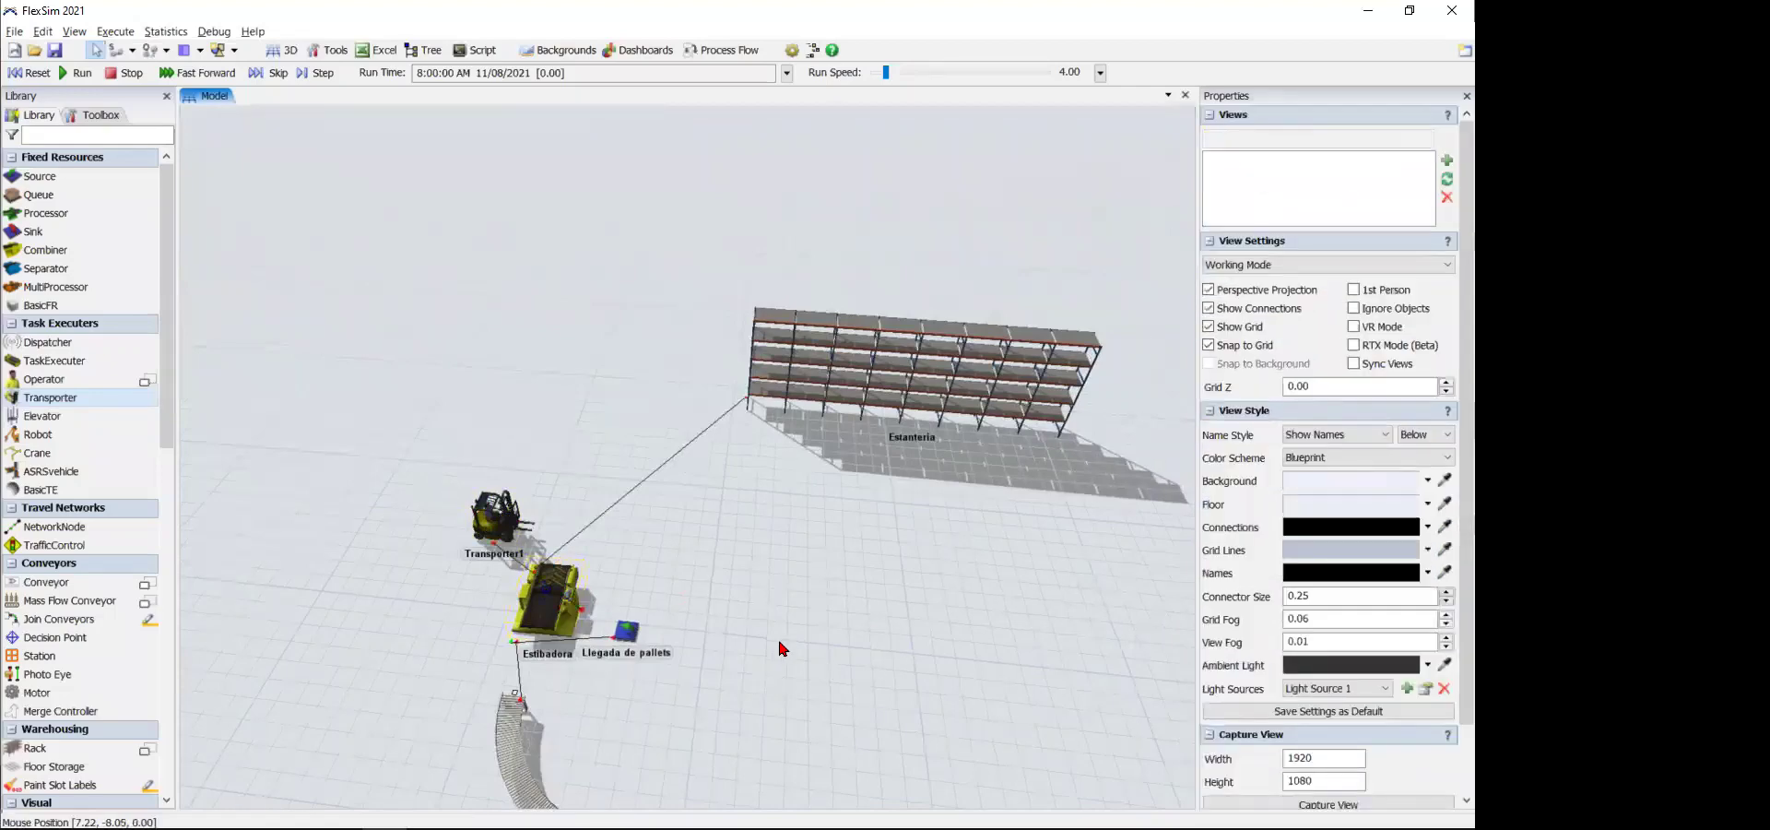
# - Set the Estanteria rack's slot assignment strategy to Random Bay, Level, and Slot with Space
pyautogui.click(825, 395)
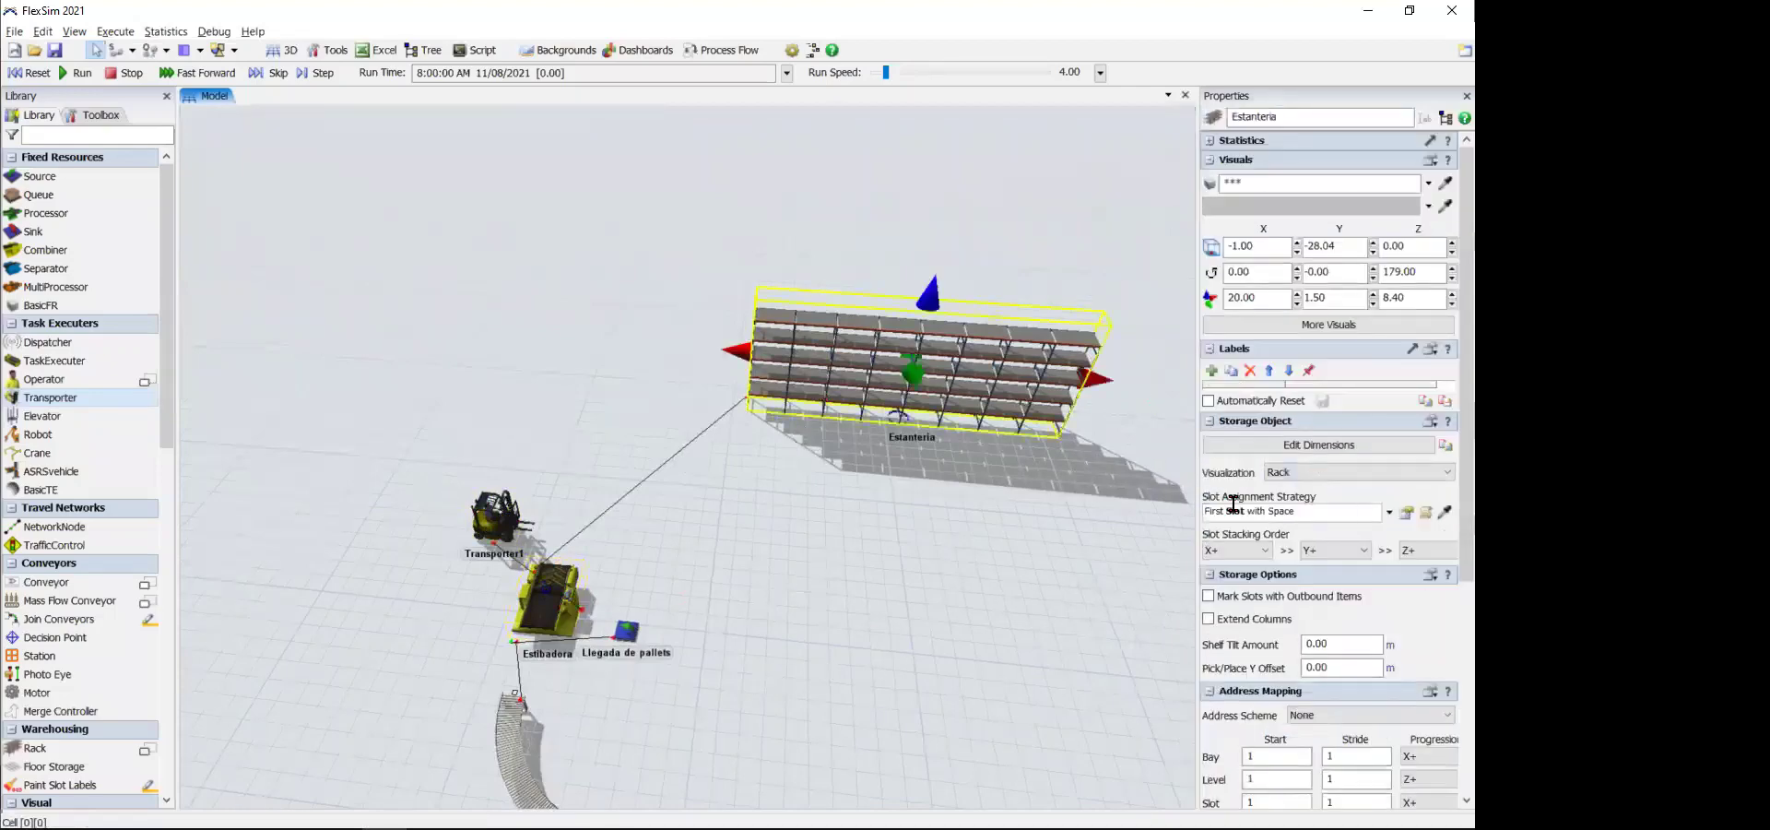
pyautogui.click(1389, 512)
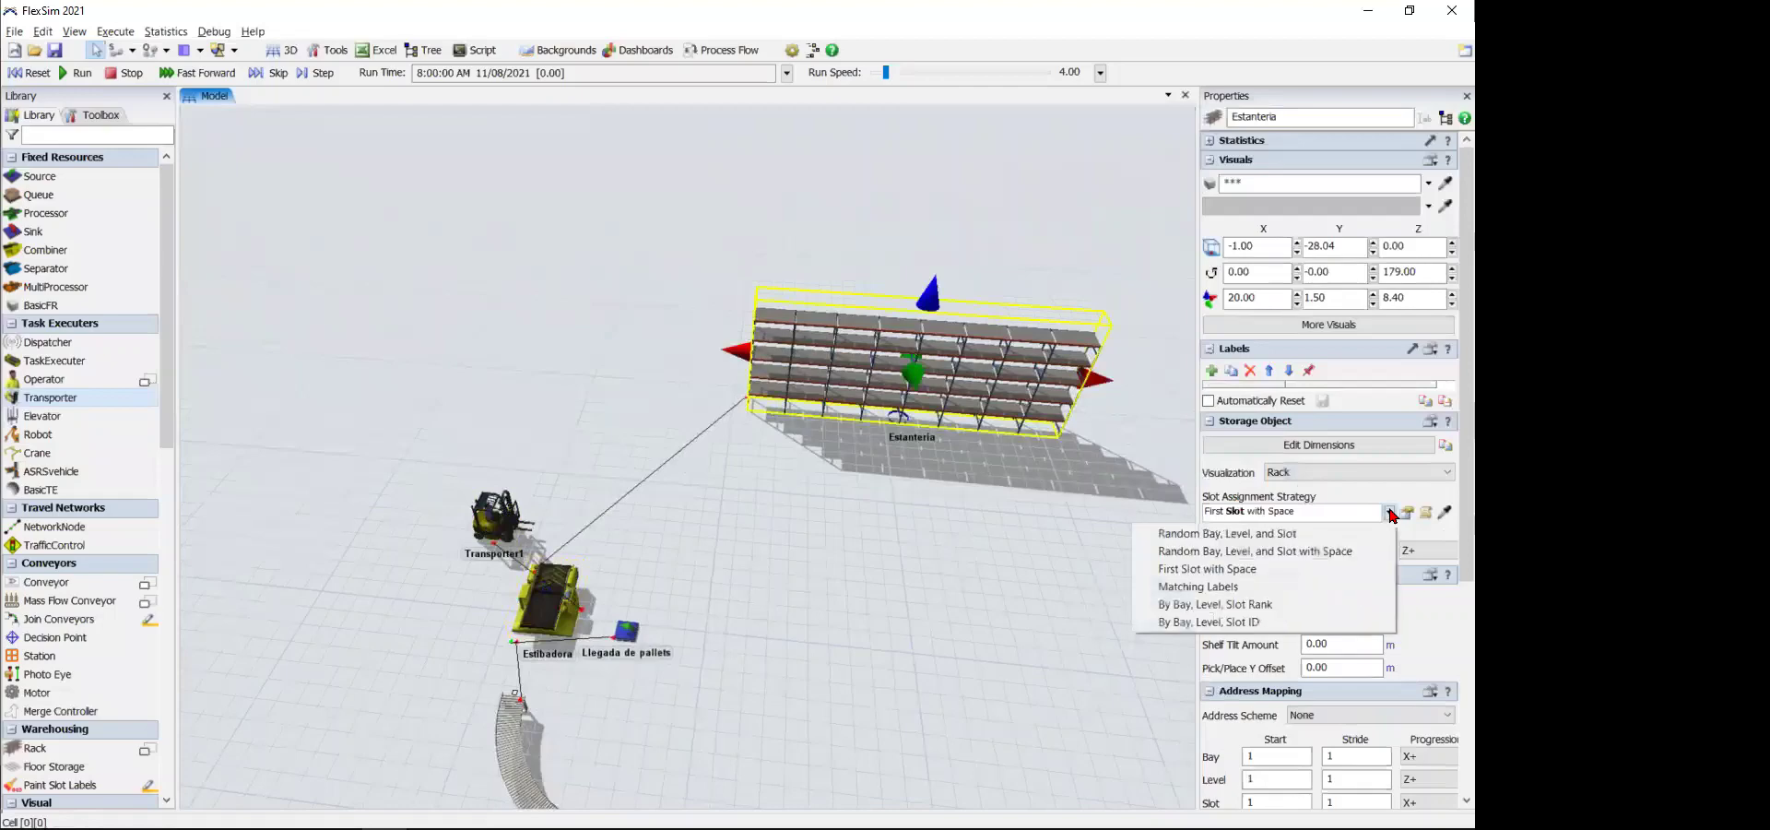
pyautogui.click(1308, 553)
pyautogui.click(968, 616)
# - Run the simulation with the whole line in view and raise the run speed to 43.56
pyautogui.scroll(-2, 651, 490)
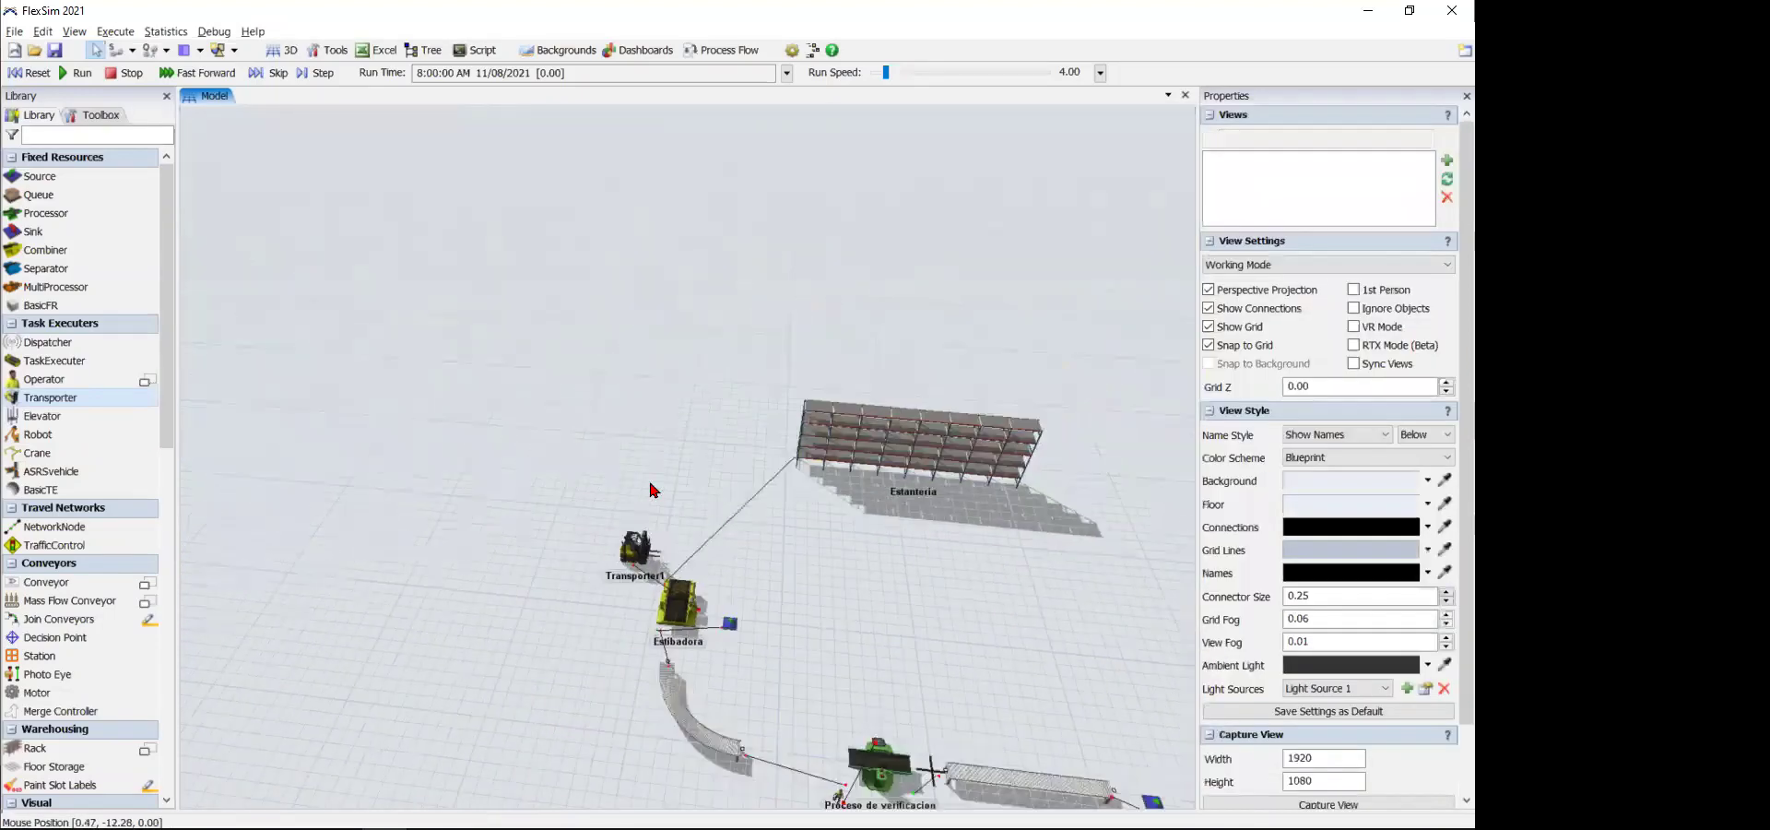
pyautogui.scroll(-3, 651, 489)
pyautogui.click(72, 72)
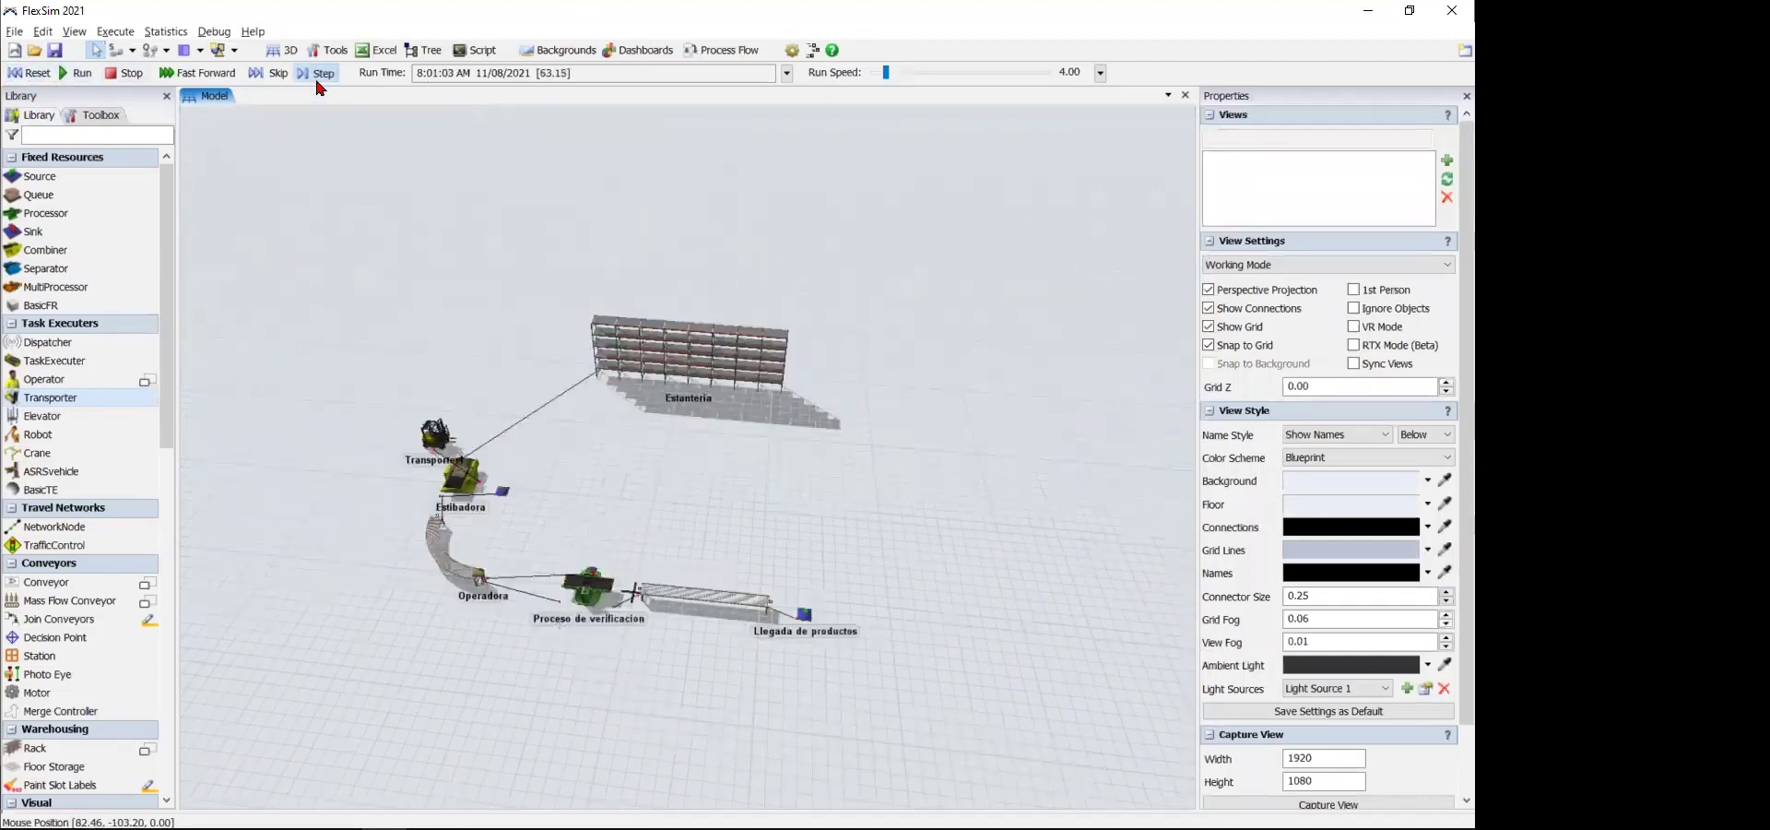
pyautogui.moveTo(887, 69); pyautogui.dragTo(882, 72)
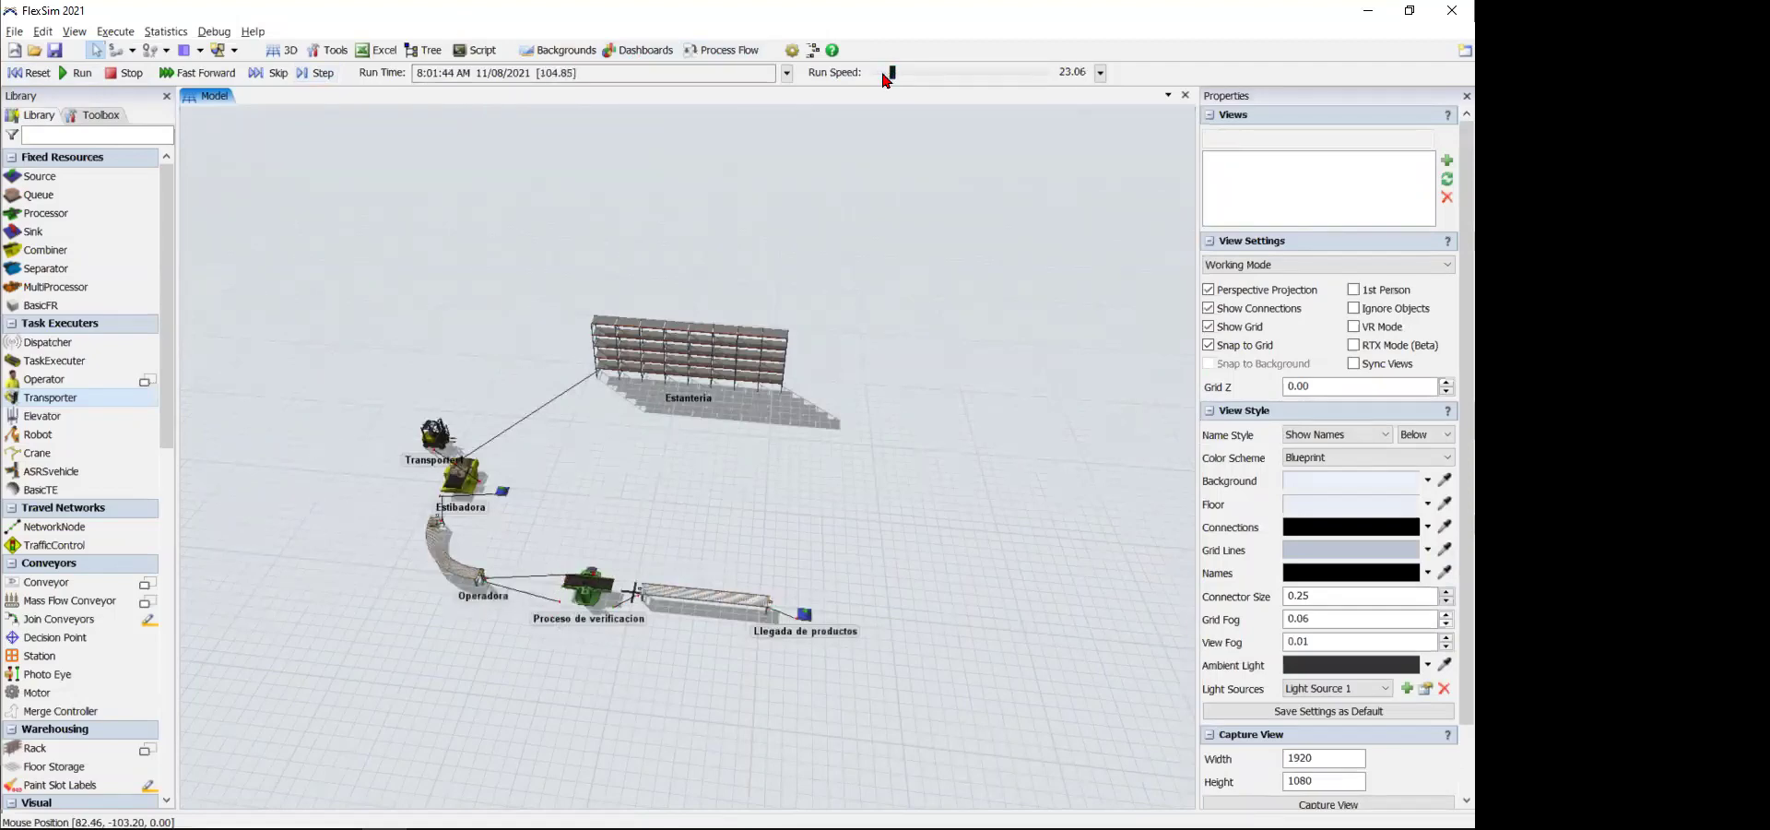
pyautogui.scroll(-1, 882, 74)
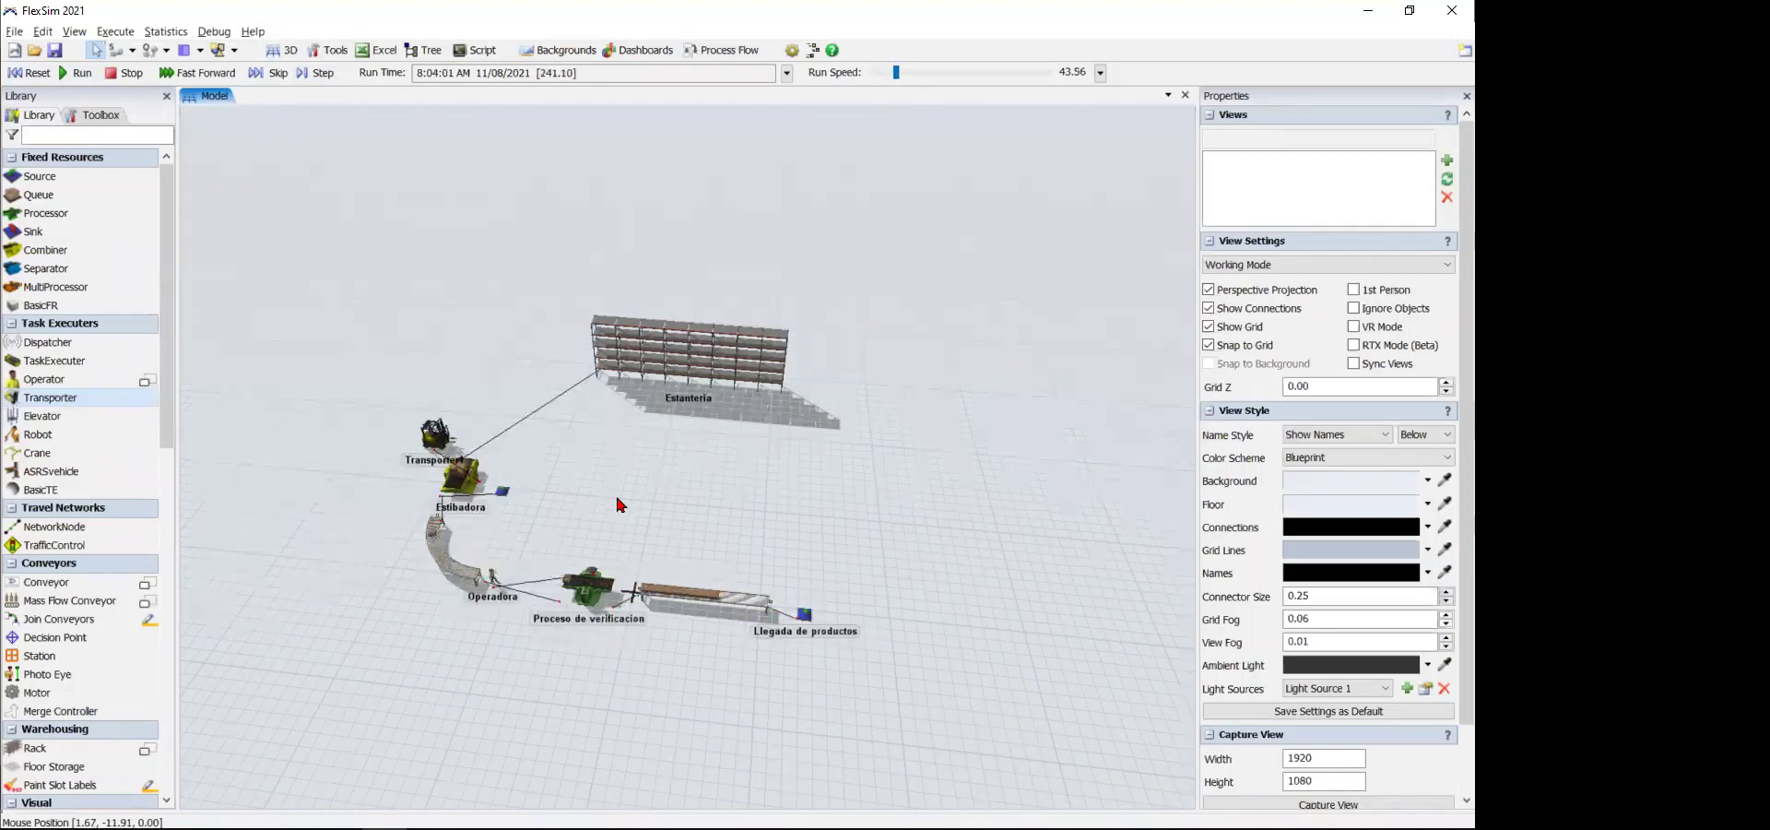
# - Watch the transporter carry finished pallets from the Estibadora combiner and store them in the Estanteria rack
pyautogui.moveTo(622, 546); pyautogui.dragTo(643, 559)
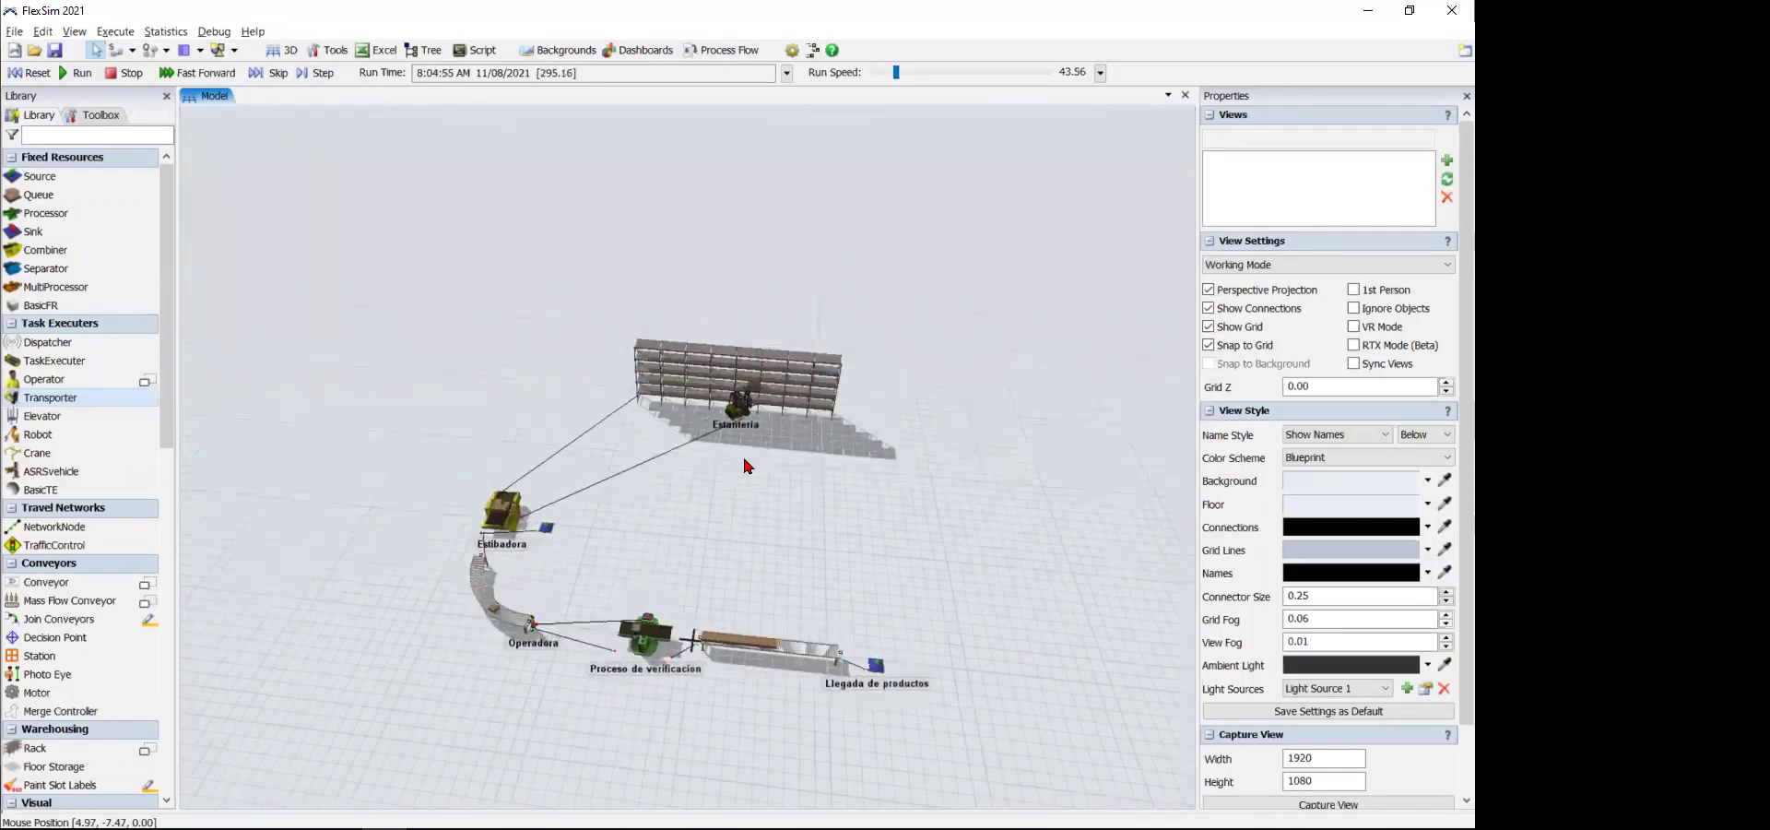
pyautogui.scroll(5, 667, 499)
pyautogui.moveTo(666, 499); pyautogui.dragTo(712, 564, button='right')
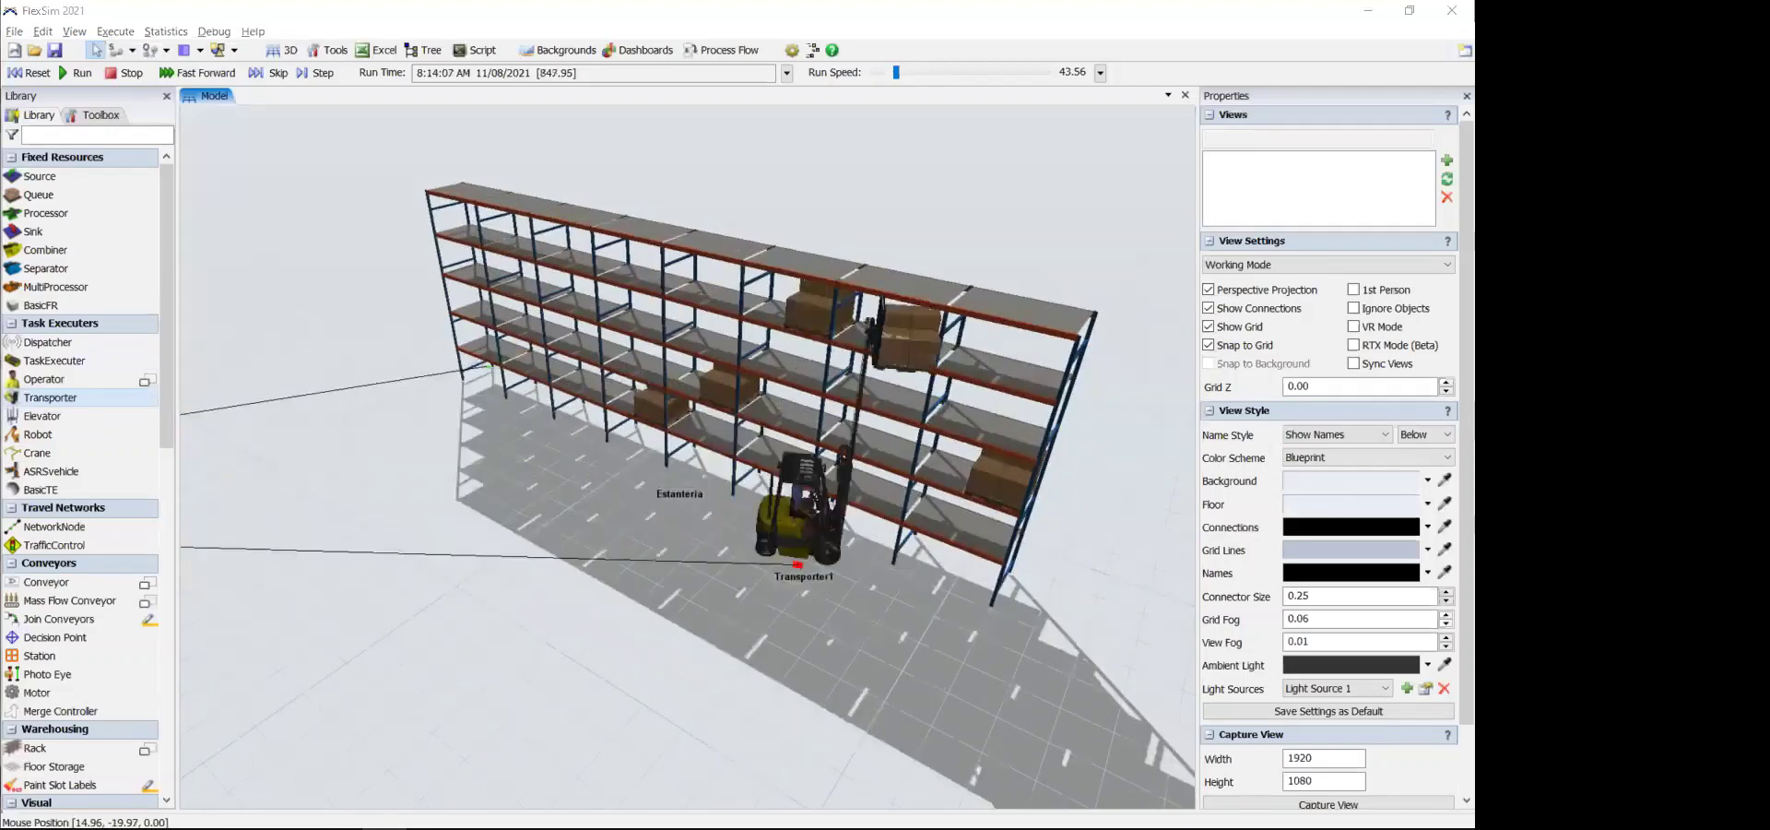
pyautogui.scroll(-8, 351, 682)
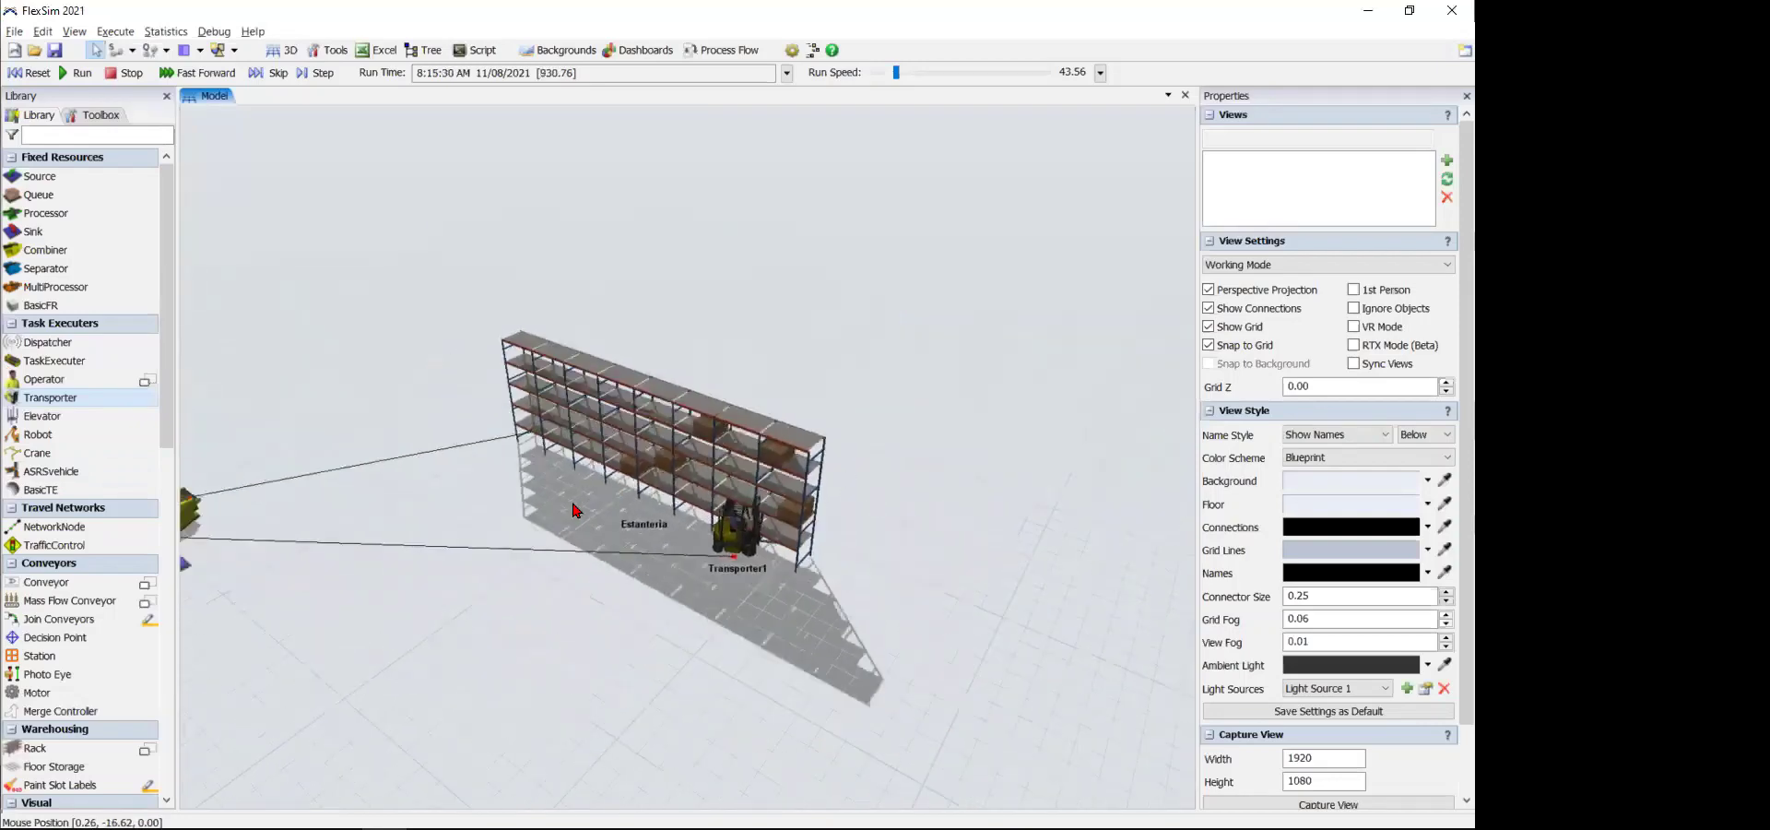
pyautogui.moveTo(470, 536); pyautogui.dragTo(468, 566, button='right')
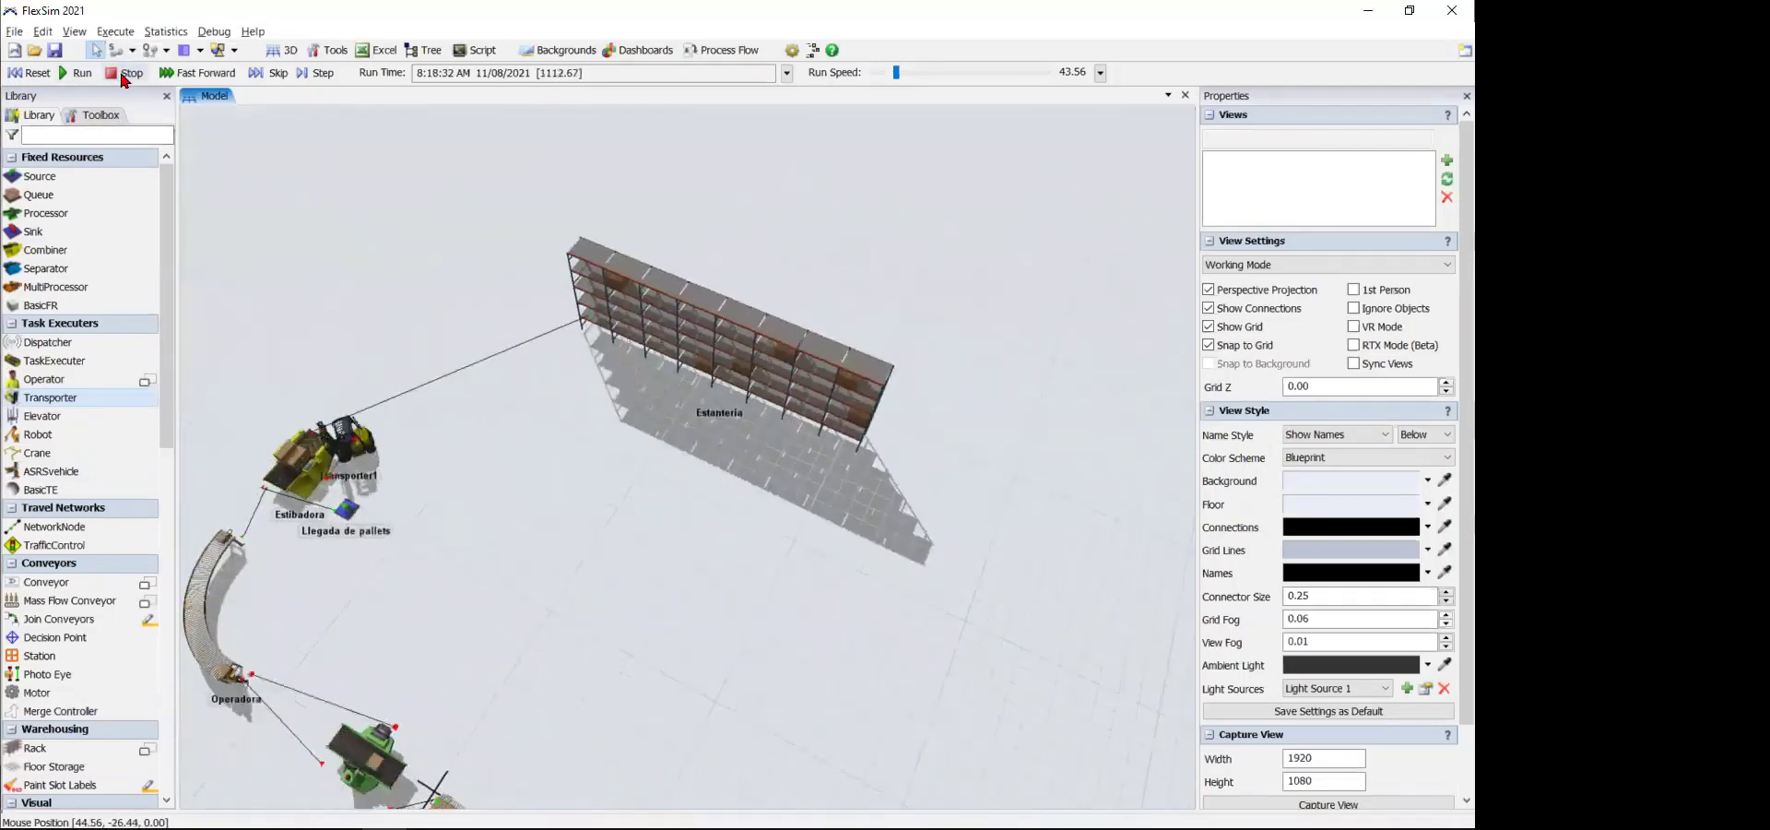
# - Stop and reset the simulation, and add a sink on the open floor in front of the Estanteria rack
pyautogui.moveTo(687, 529); pyautogui.dragTo(461, 359, button='right')
pyautogui.moveTo(460, 359); pyautogui.dragTo(419, 229)
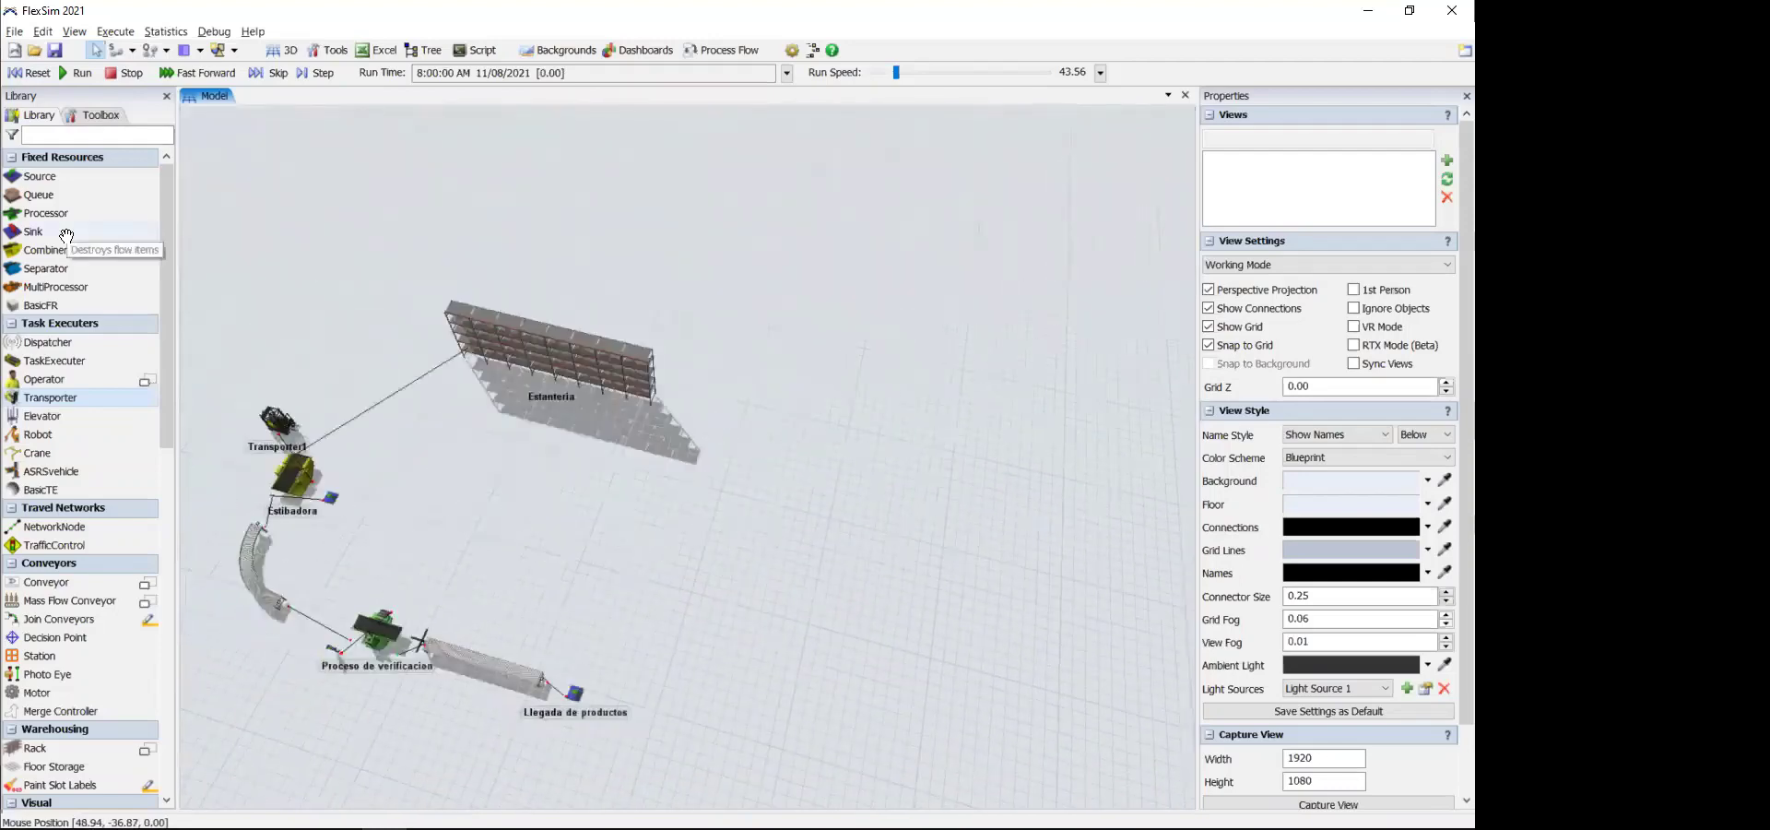
pyautogui.click(68, 234)
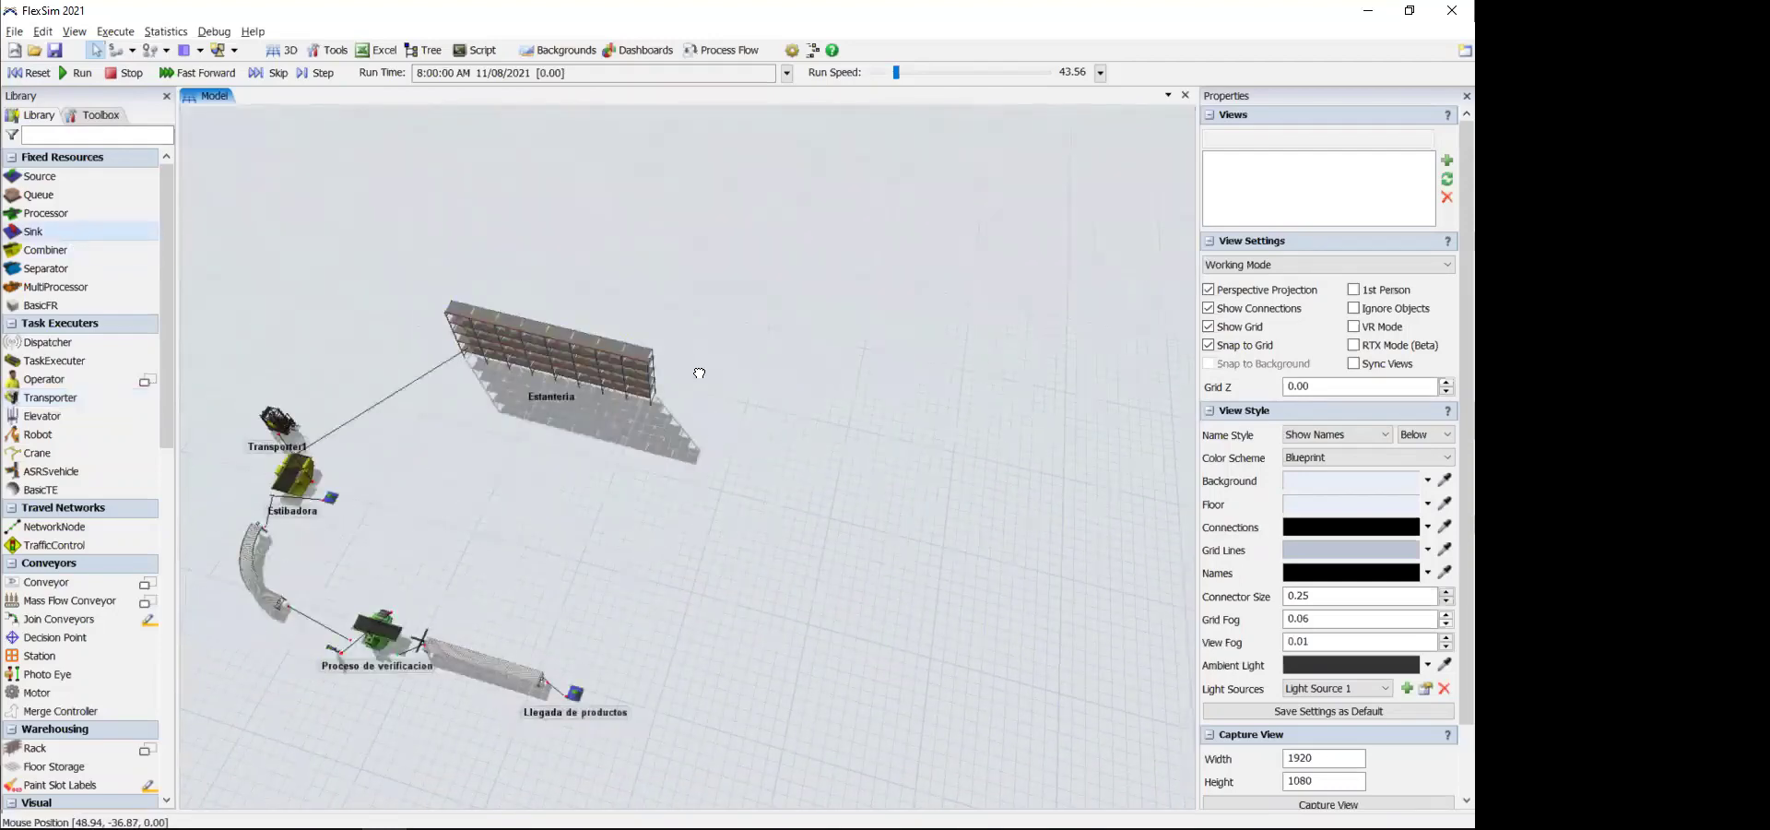
pyautogui.scroll(5, 748, 544)
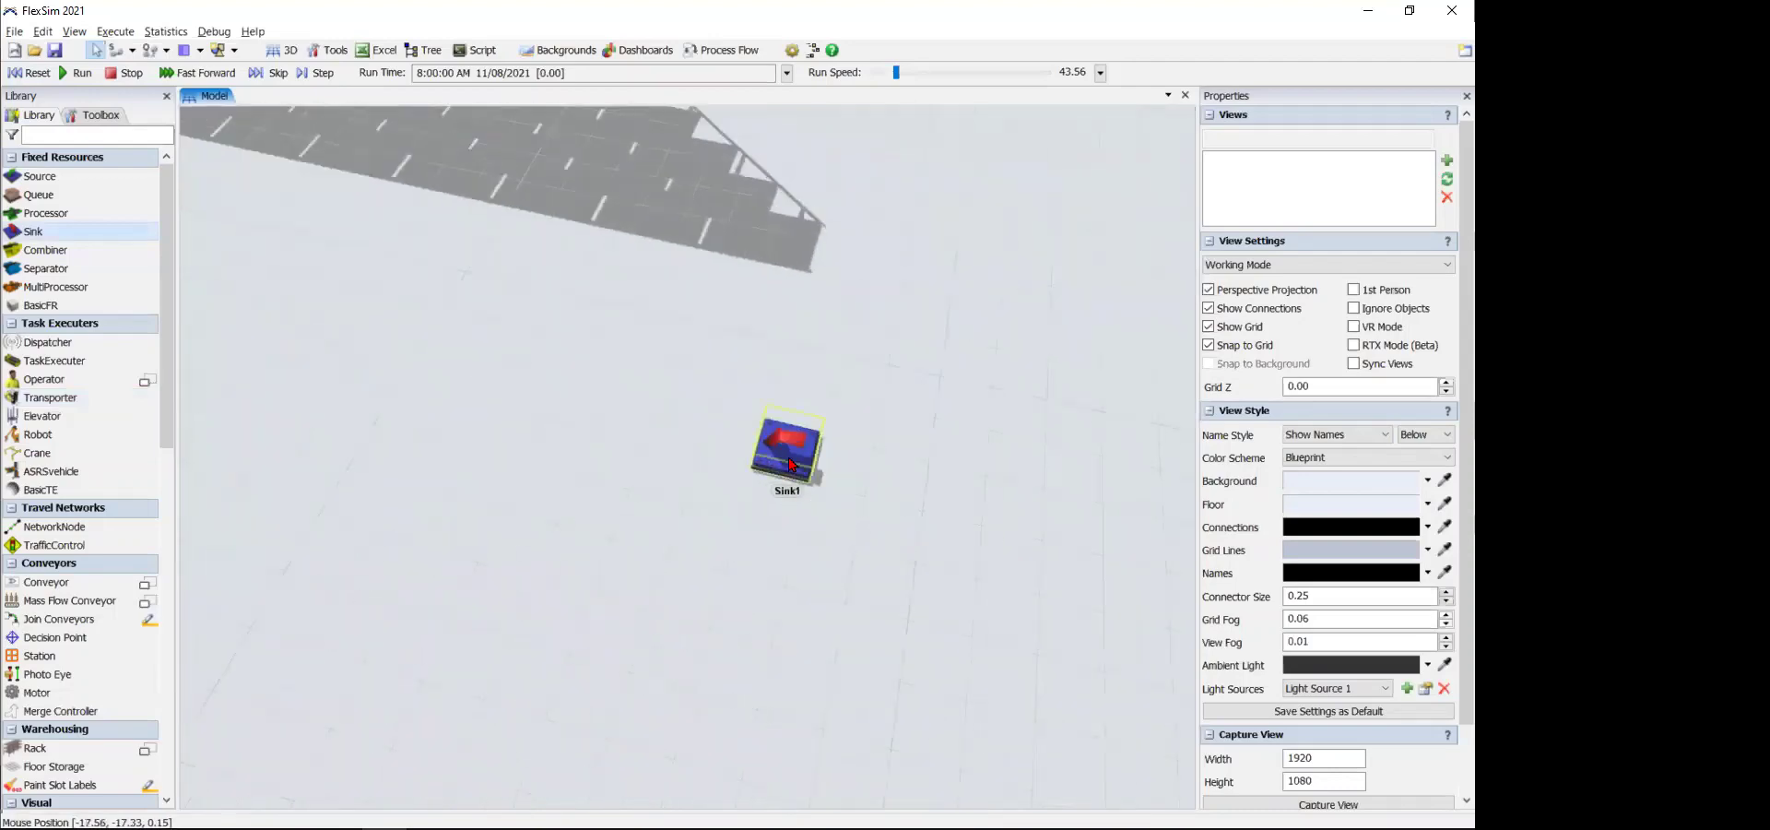
# - Rotate the sink to -179 degrees
pyautogui.click(790, 430)
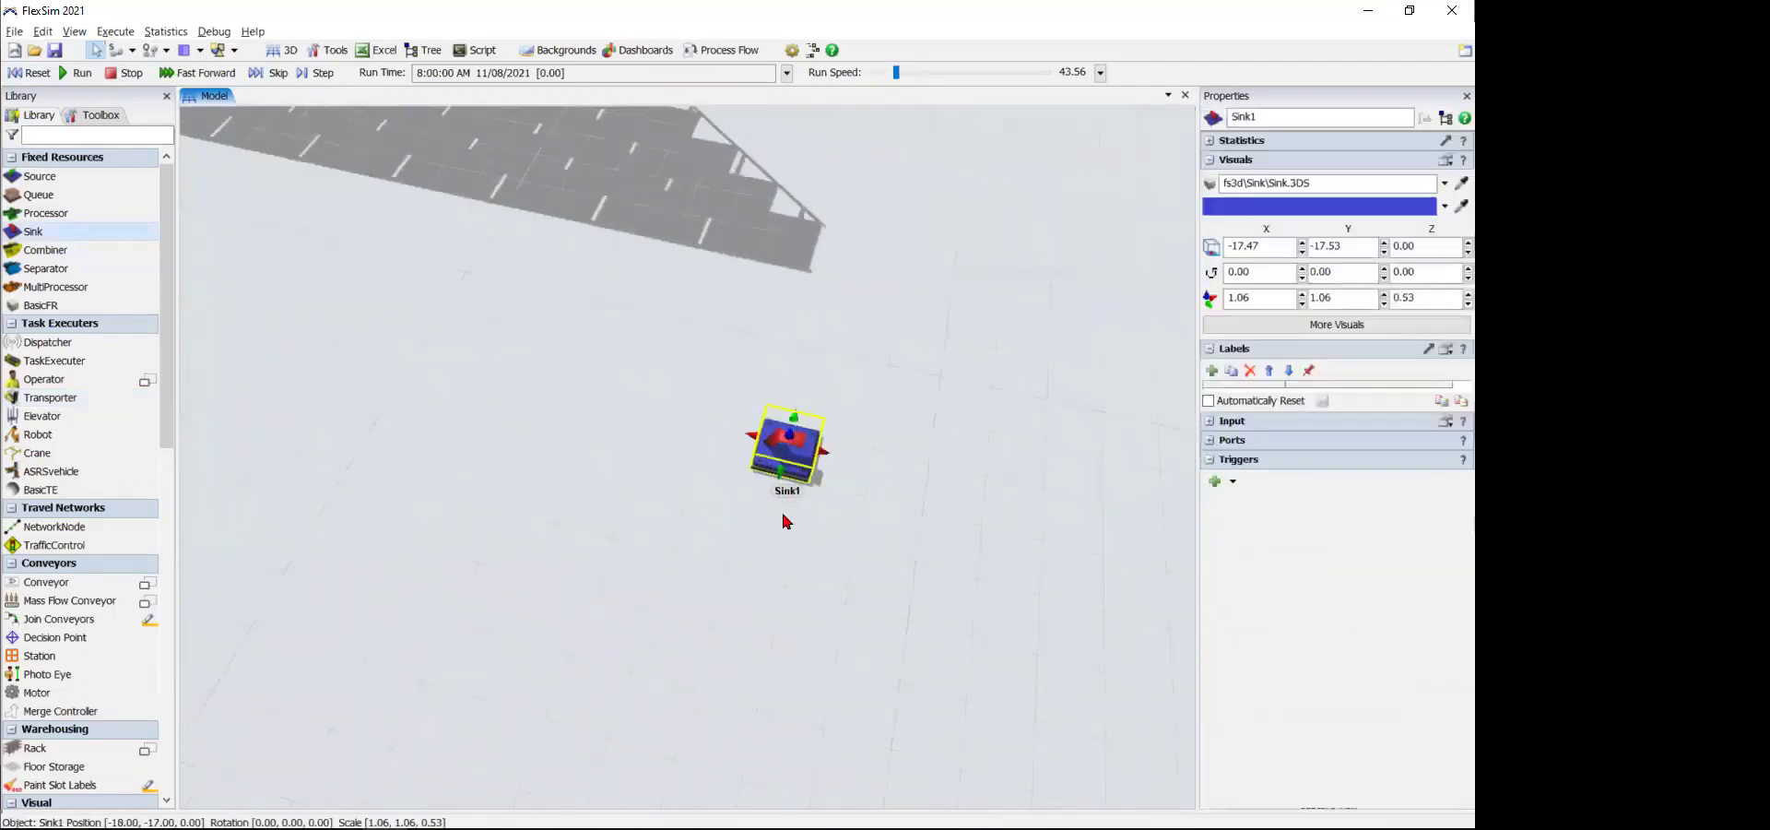
pyautogui.moveTo(796, 417); pyautogui.dragTo(804, 571, button='right')
pyautogui.click(752, 586)
pyautogui.scroll(-4, 750, 591)
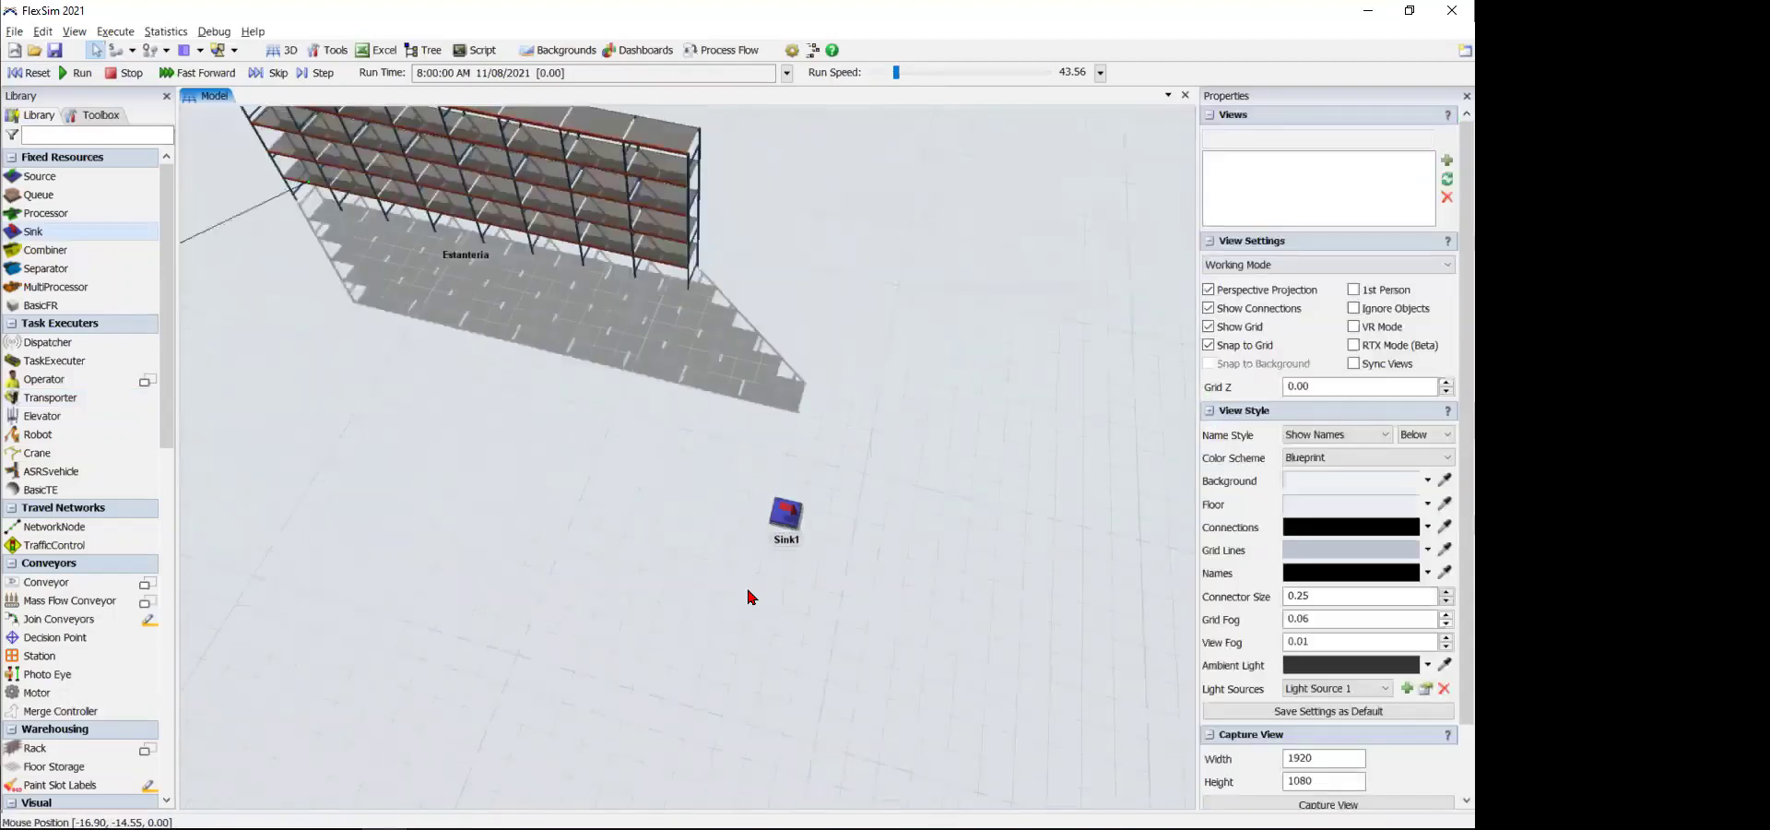
pyautogui.moveTo(749, 590); pyautogui.dragTo(713, 489)
pyautogui.scroll(-4, 712, 496)
pyautogui.click(786, 501)
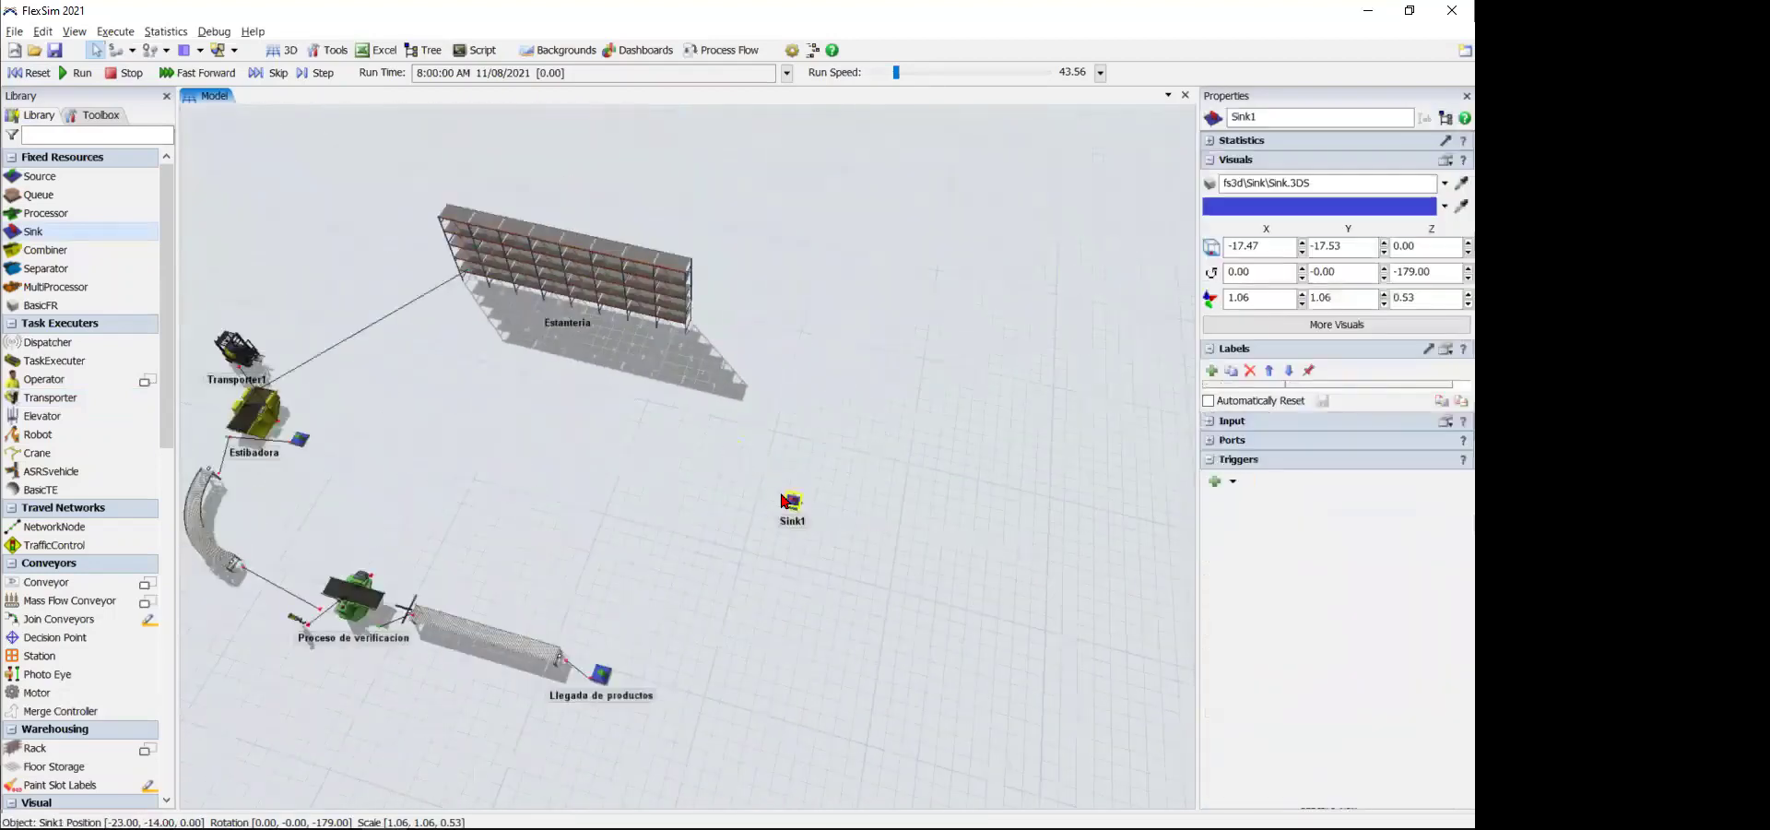
pyautogui.click(758, 557)
pyautogui.scroll(3, 759, 557)
pyautogui.moveTo(760, 557); pyautogui.dragTo(735, 541, button='right')
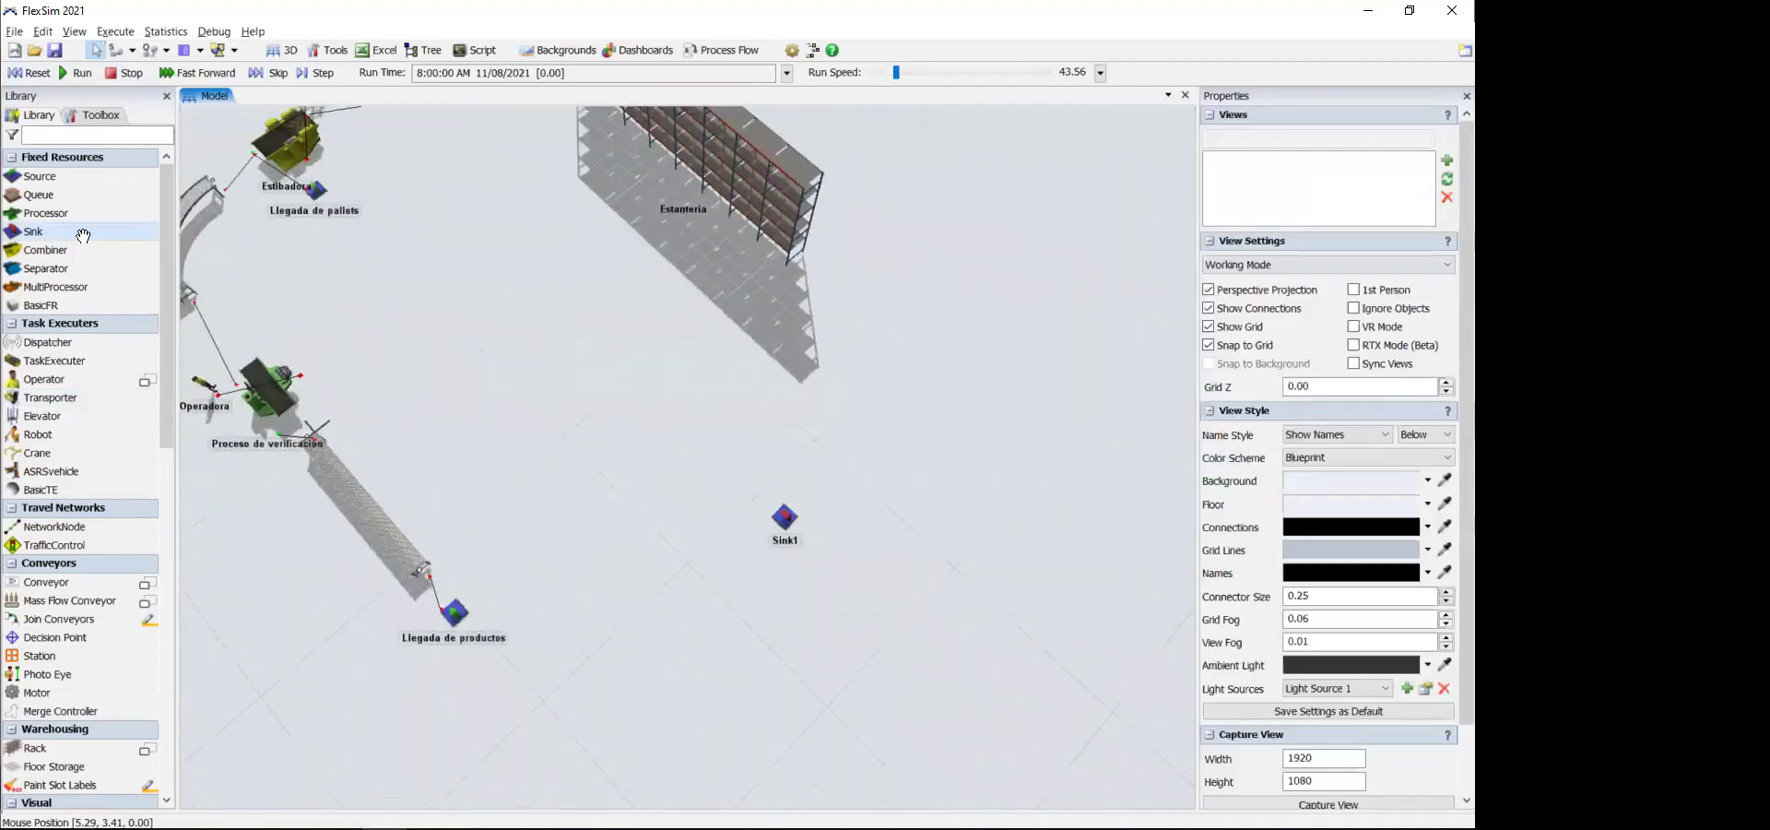
pyautogui.moveTo(685, 408); pyautogui.dragTo(615, 462, button='right')
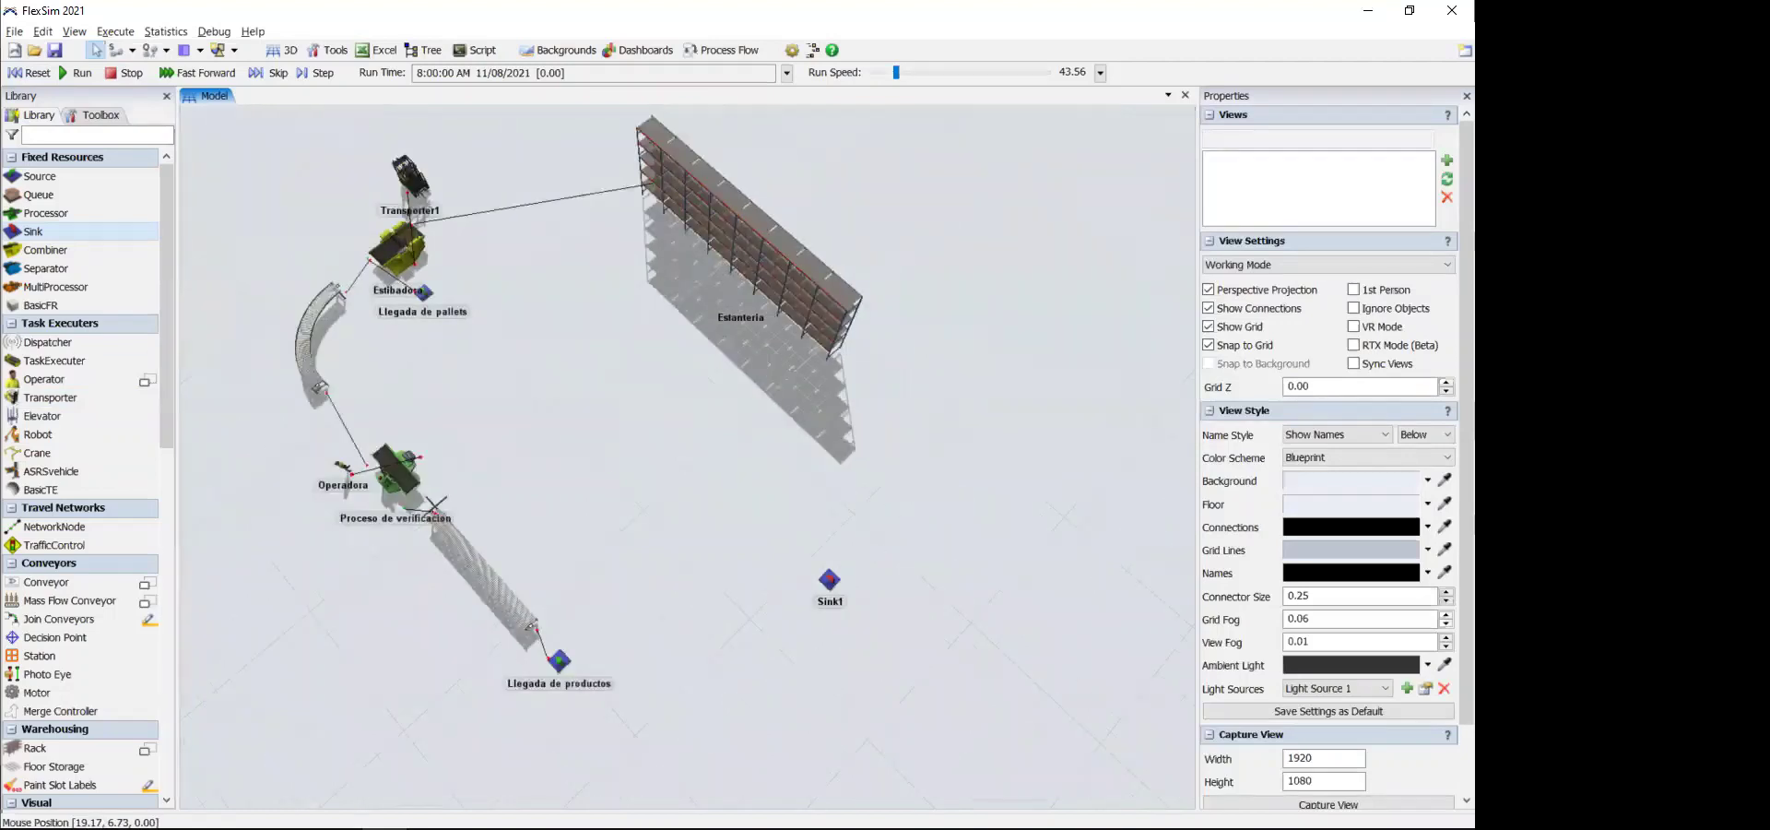
# - Replace the sink's 3D shape with C1F6 - Camion.skp from the 212 - Capacitación INVAP folder
pyautogui.moveTo(668, 527); pyautogui.dragTo(698, 530, button='right')
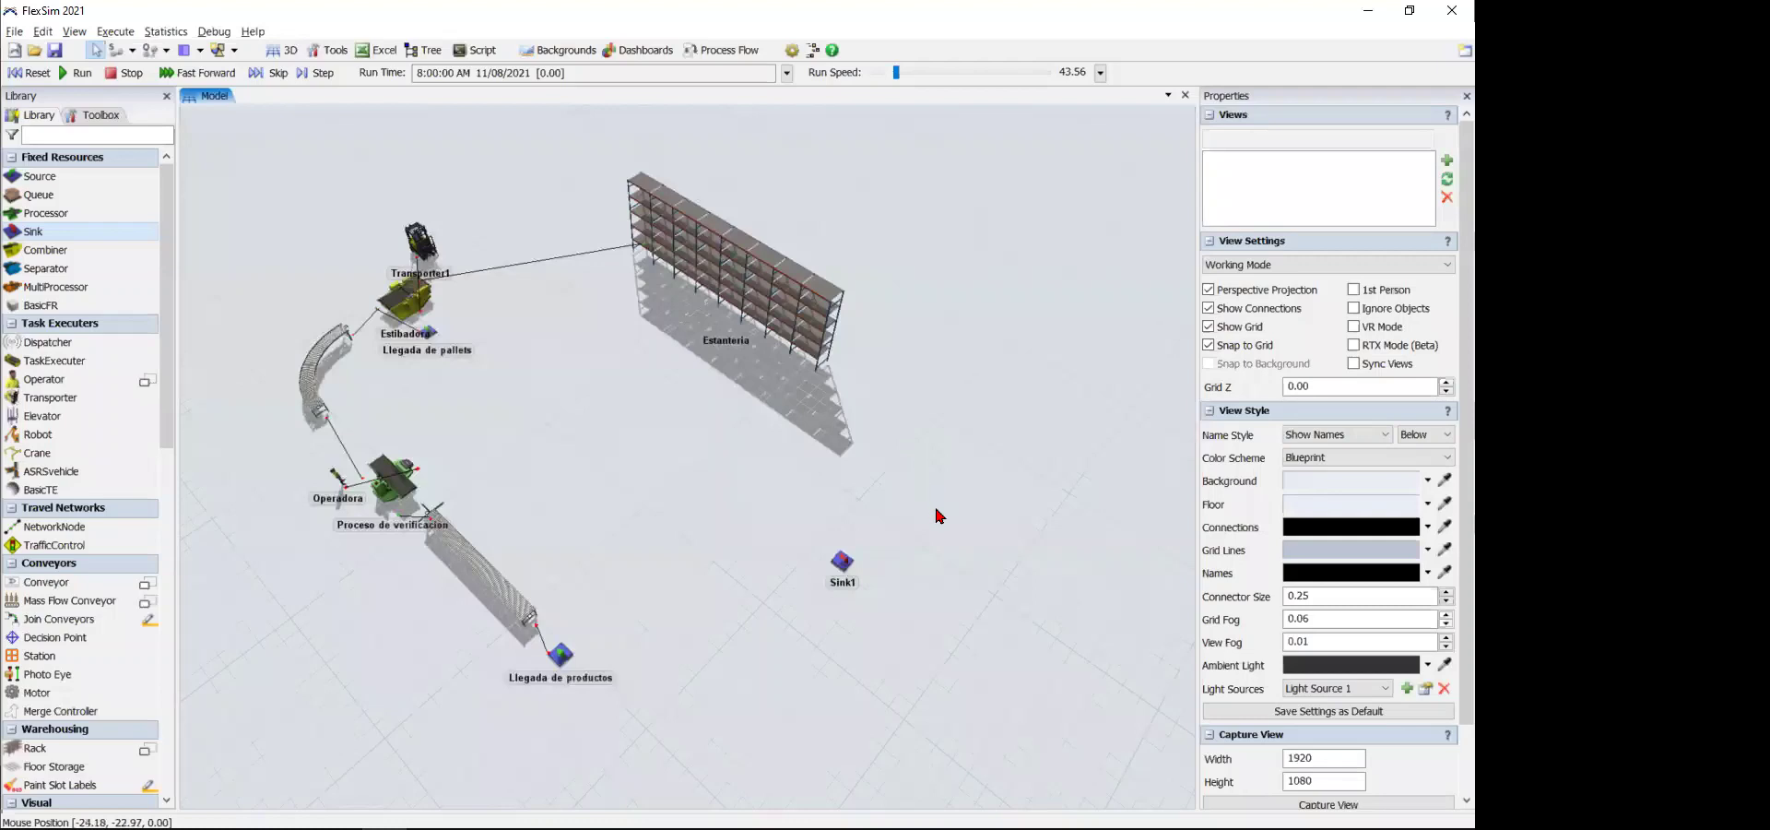
pyautogui.moveTo(938, 516)
pyautogui.mouseDown(button='right')
pyautogui.moveTo(924, 503)
pyautogui.moveTo(951, 530)
pyautogui.mouseUp(button='right')
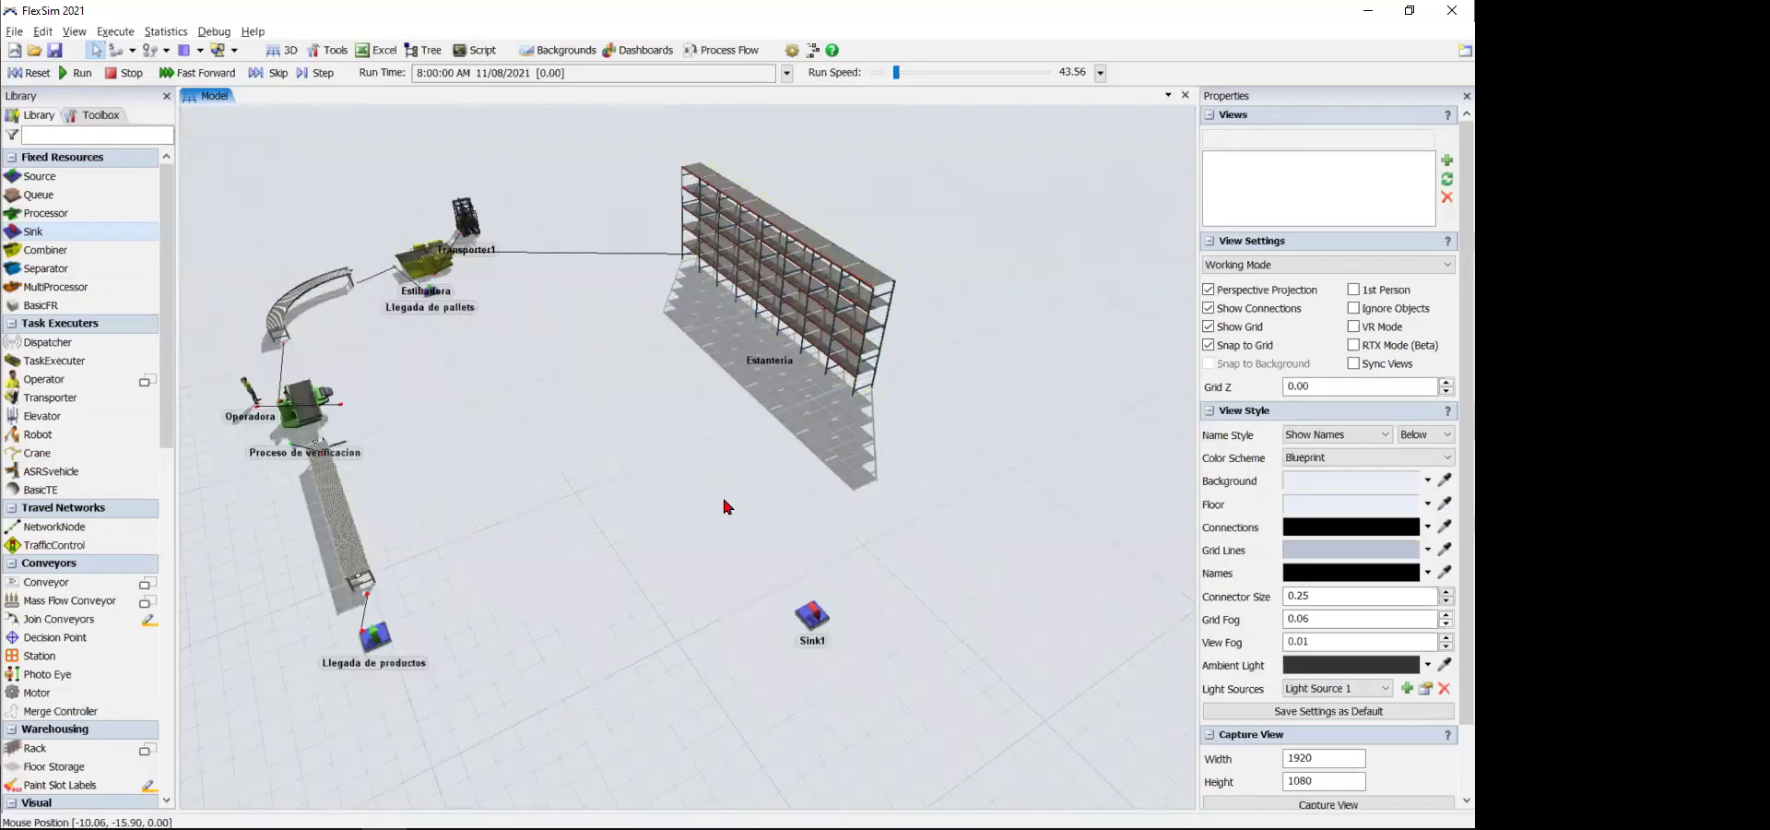
pyautogui.click(820, 619)
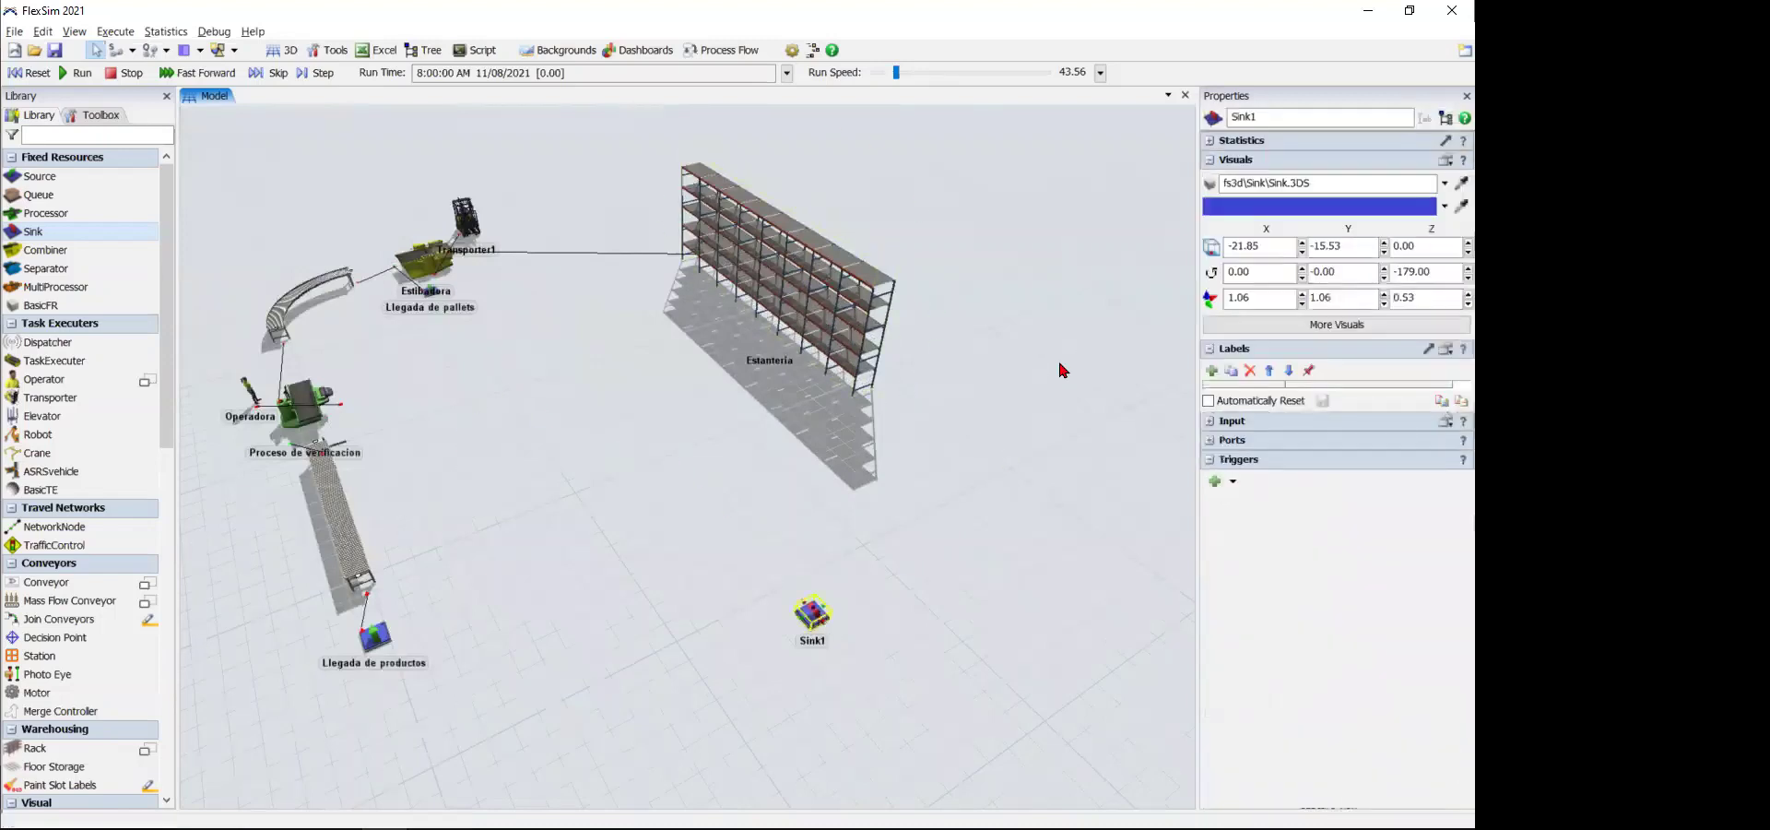
pyautogui.click(839, 676)
pyautogui.scroll(4, 841, 675)
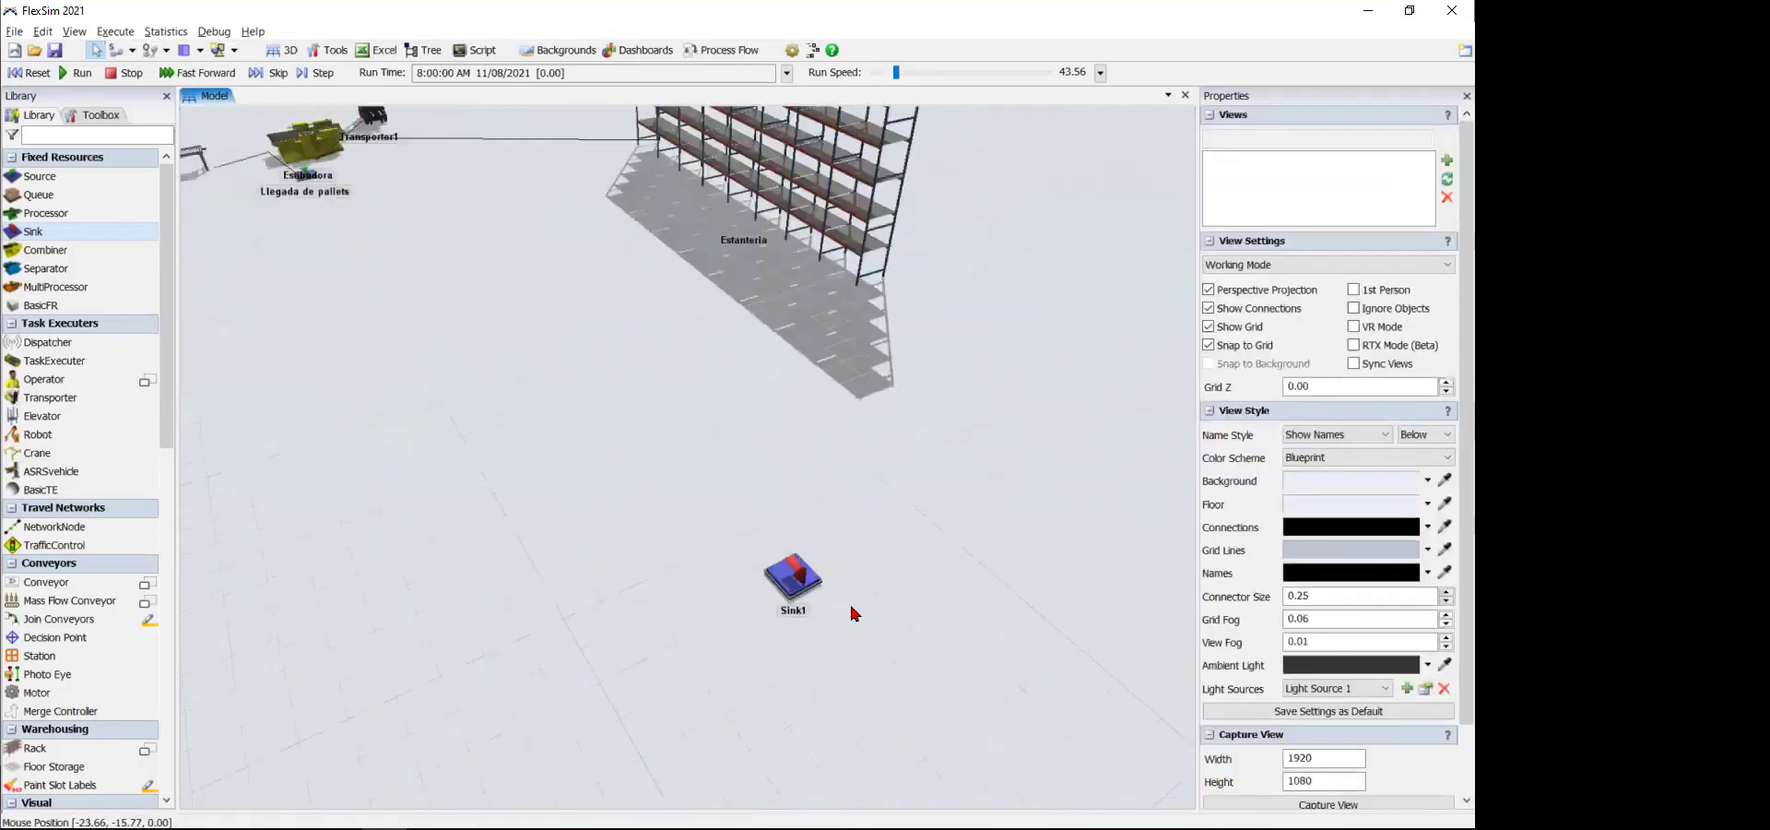
pyautogui.click(798, 597)
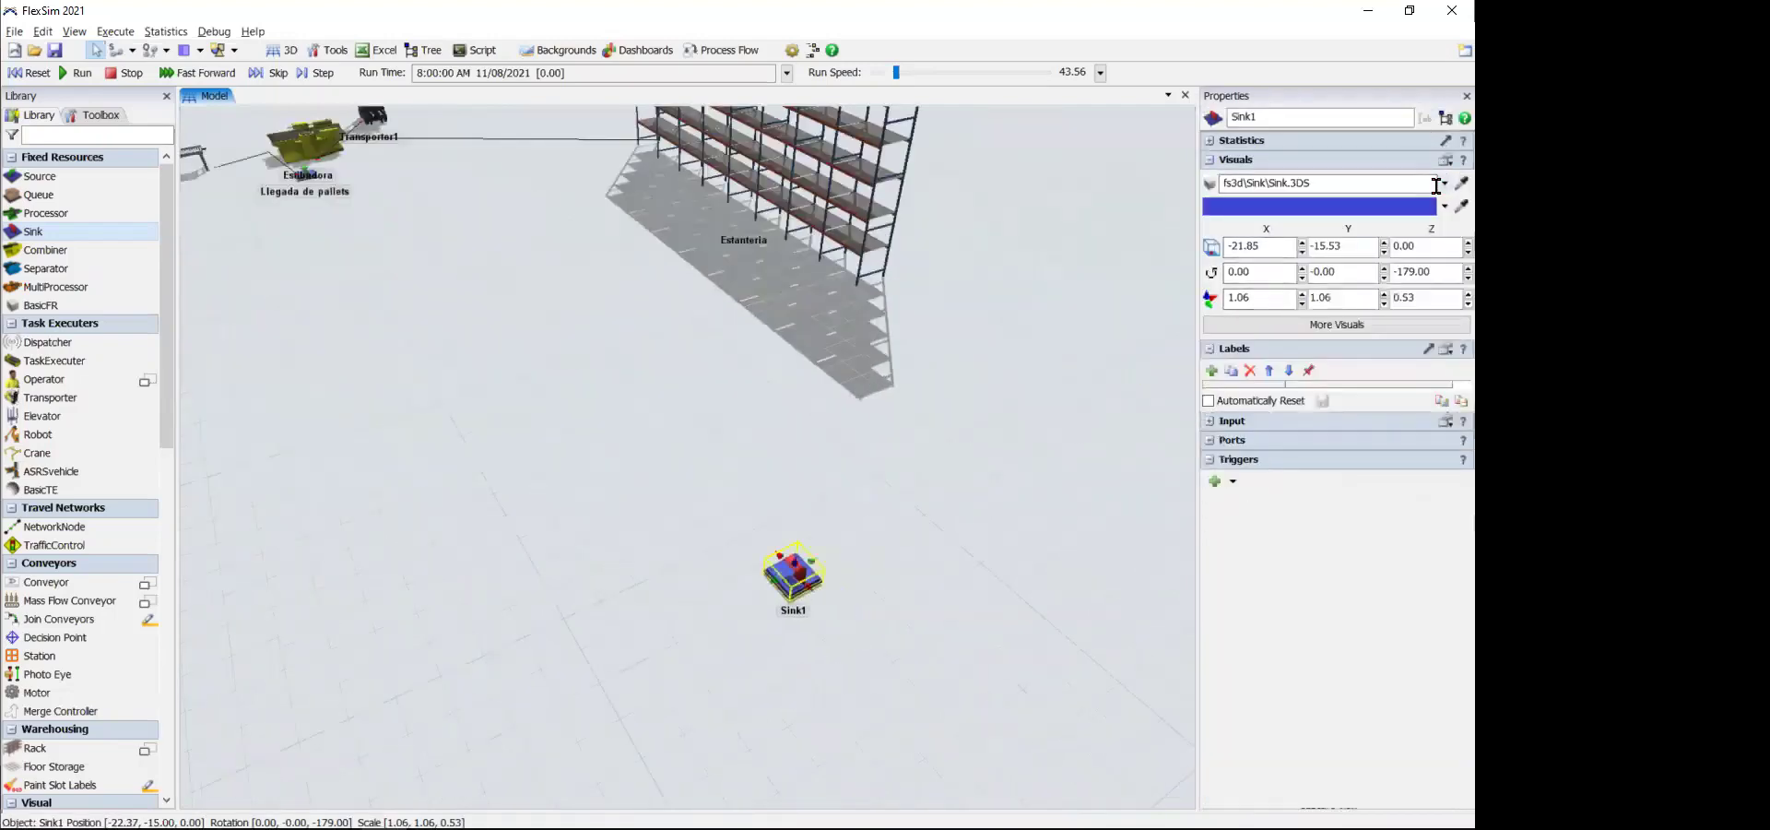
pyautogui.click(1443, 183)
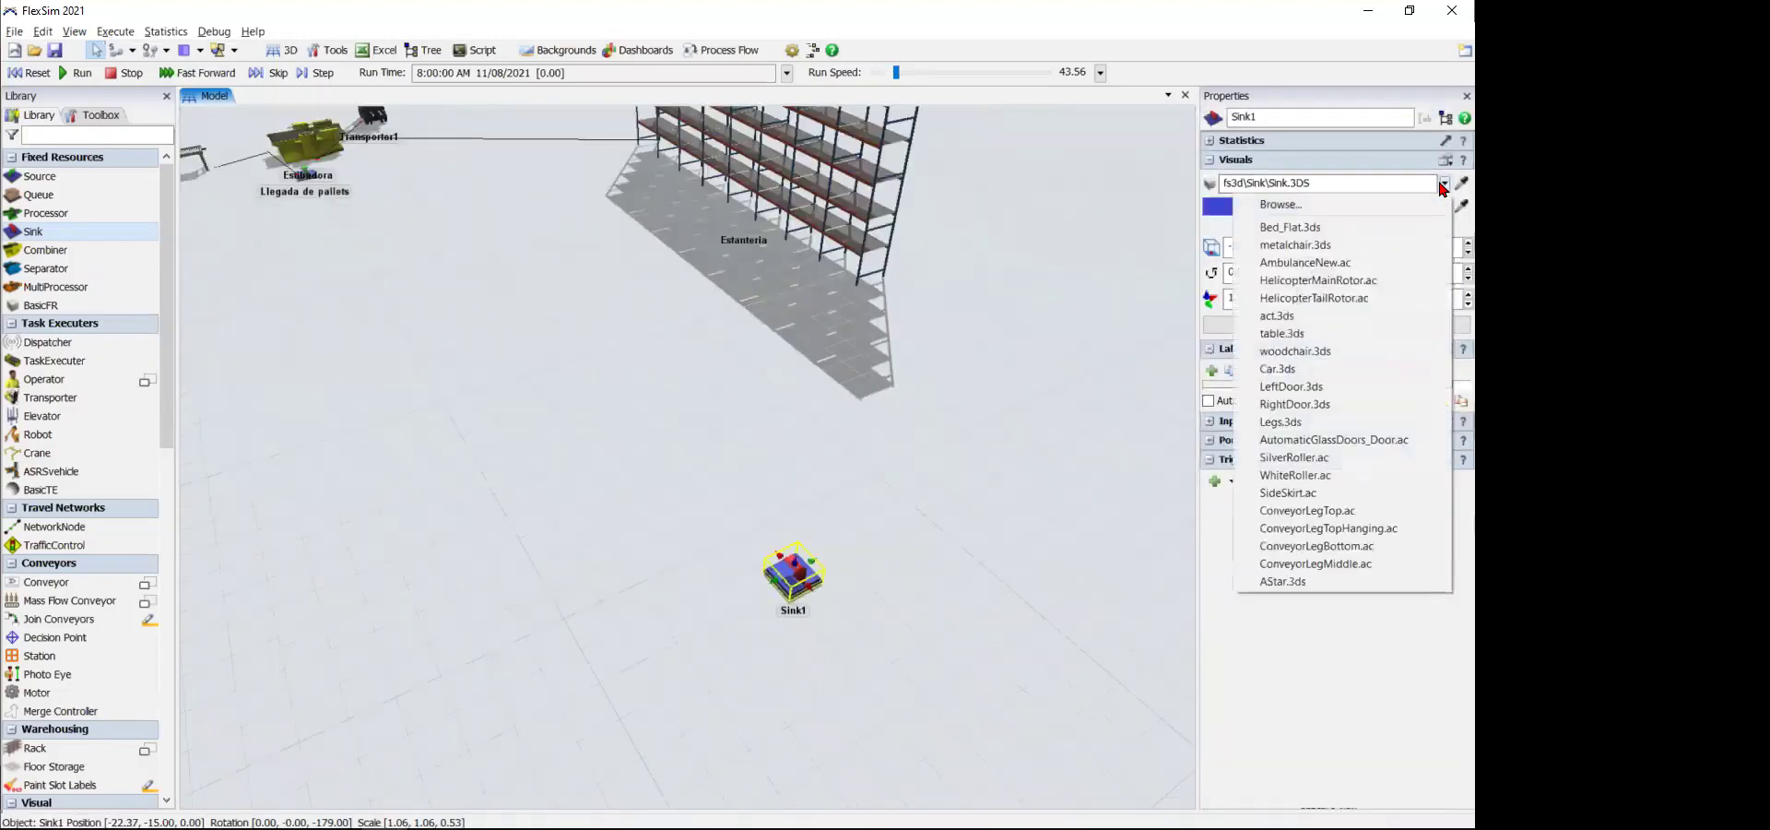
pyautogui.click(1396, 205)
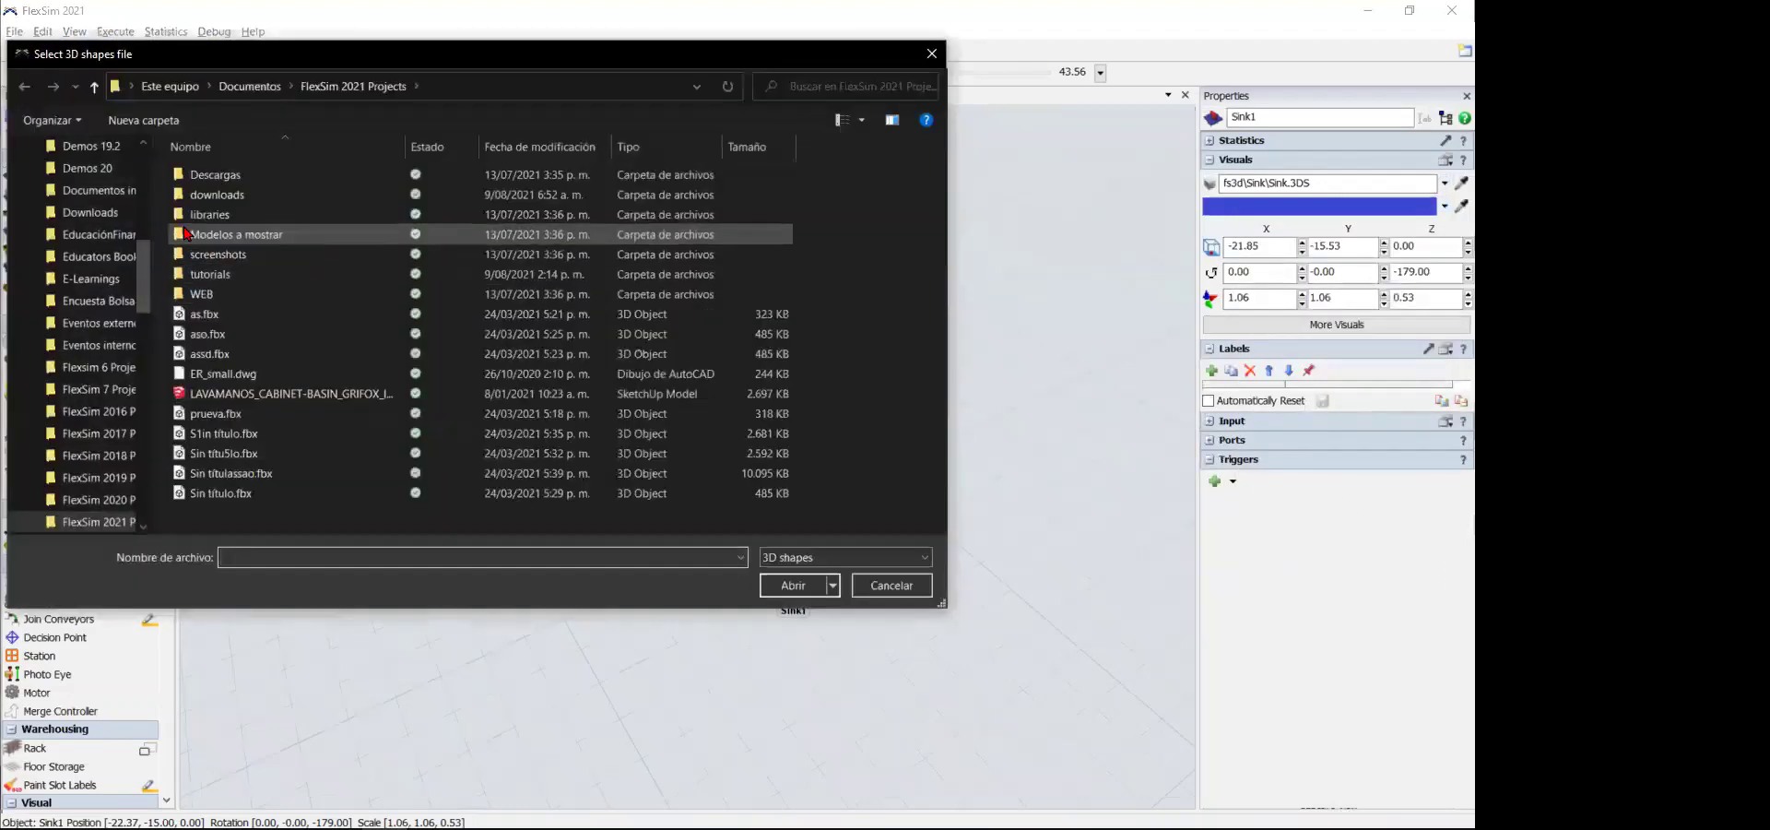
pyautogui.scroll(8, 111, 240)
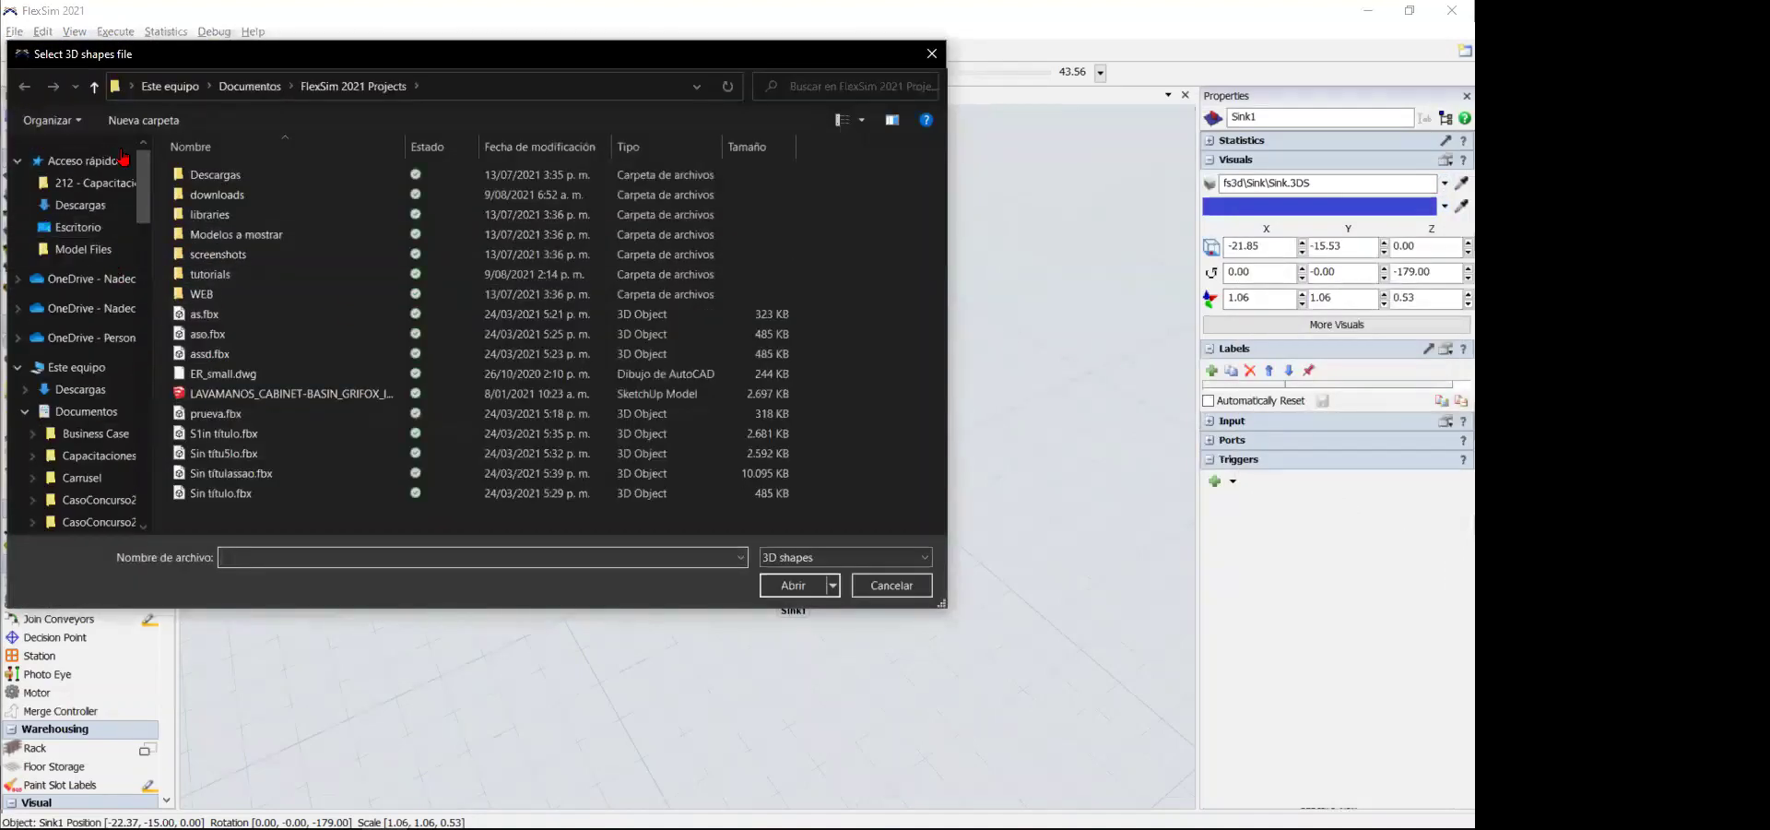
pyautogui.click(90, 182)
pyautogui.click(247, 295)
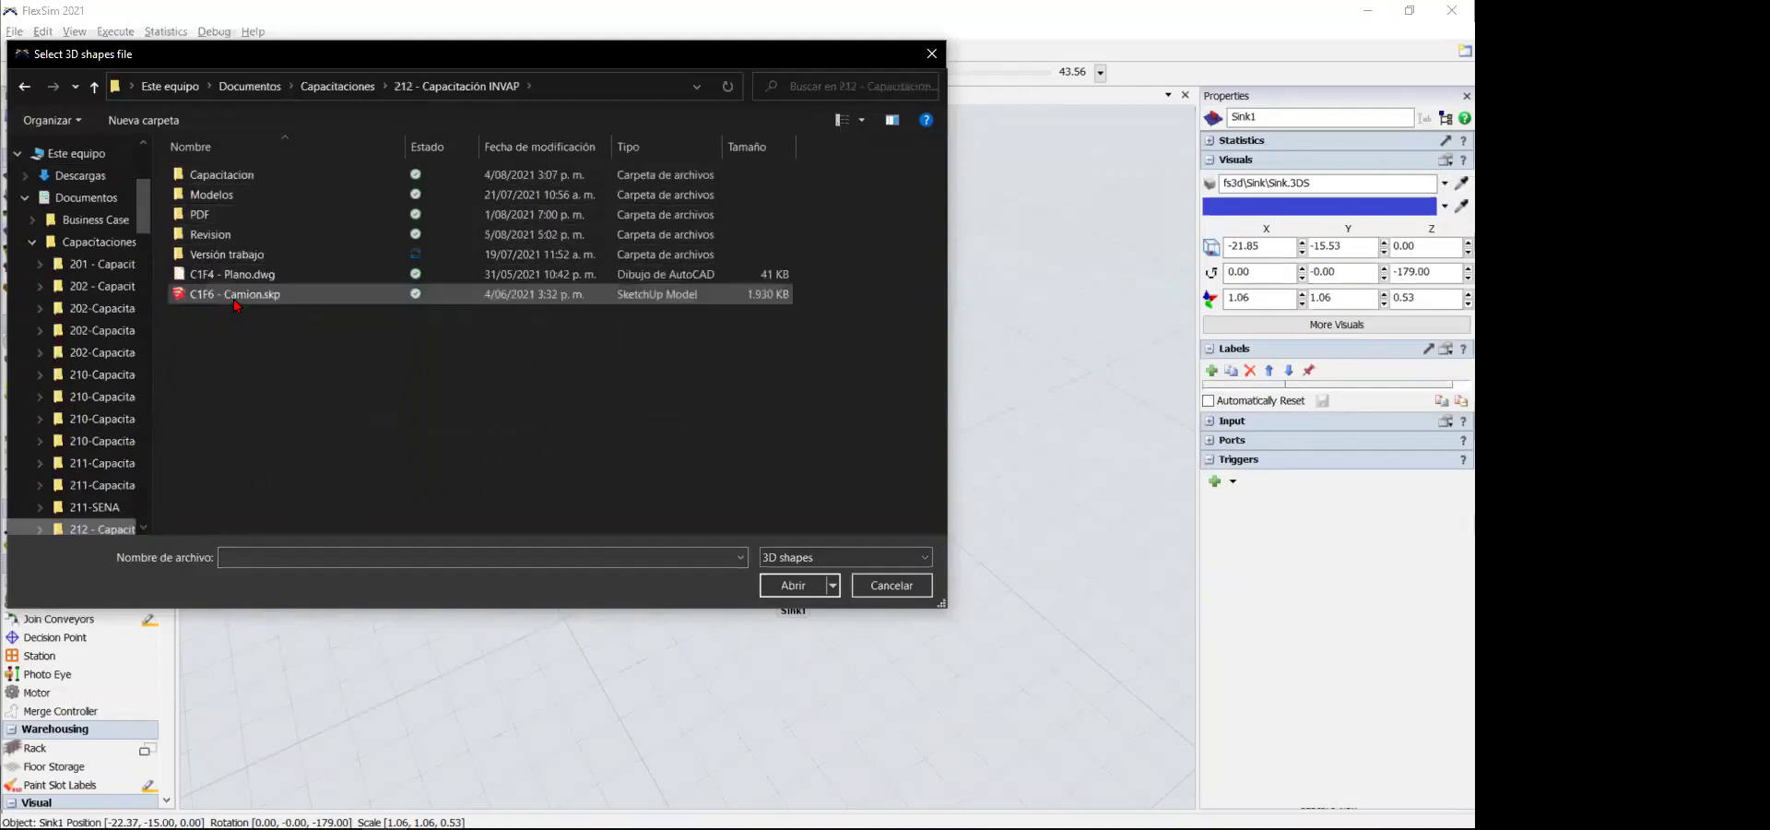
pyautogui.click(798, 584)
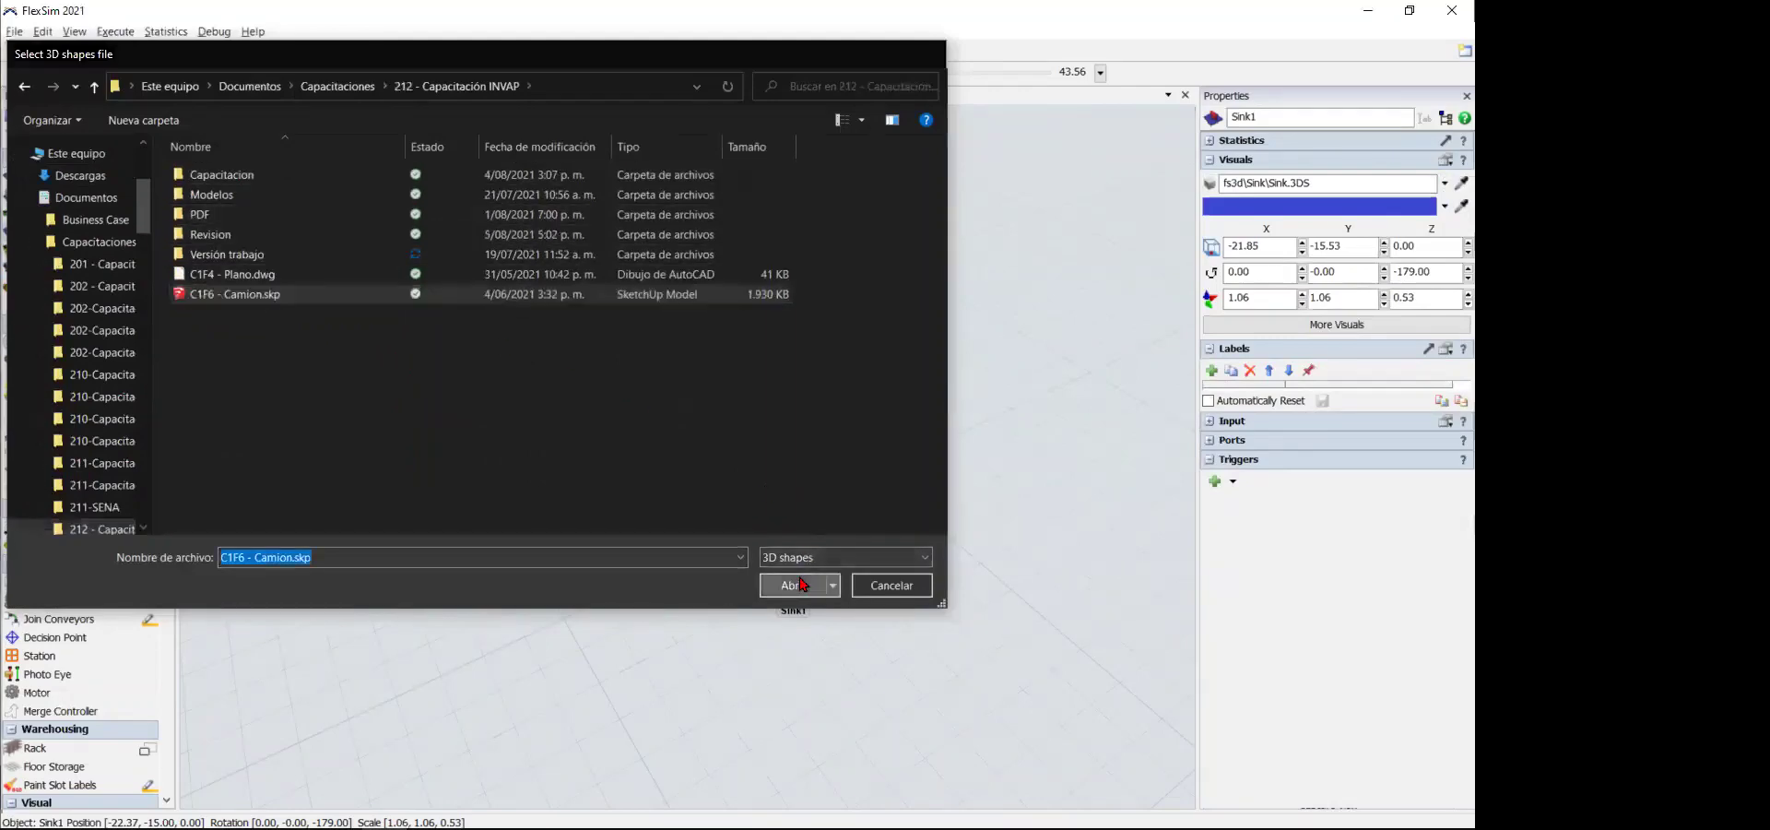
pyautogui.click(585, 613)
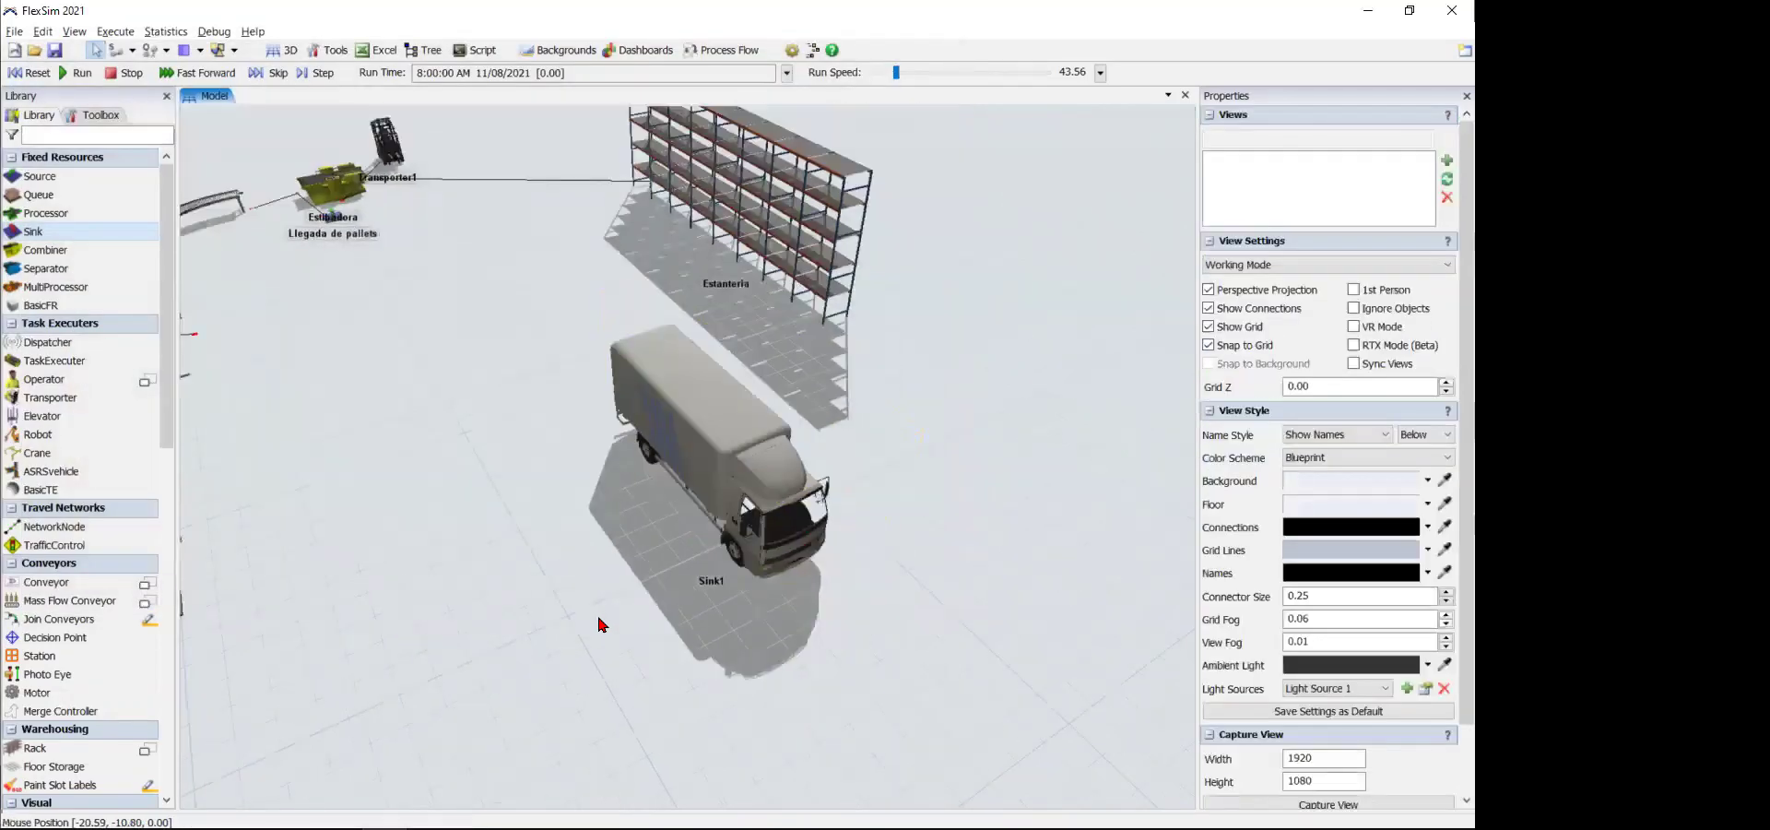
# - Move the truck-shaped sink farther from the rack, to about X -23.81, Y -15.66, and rename it Despacho
pyautogui.scroll(-4, 598, 608)
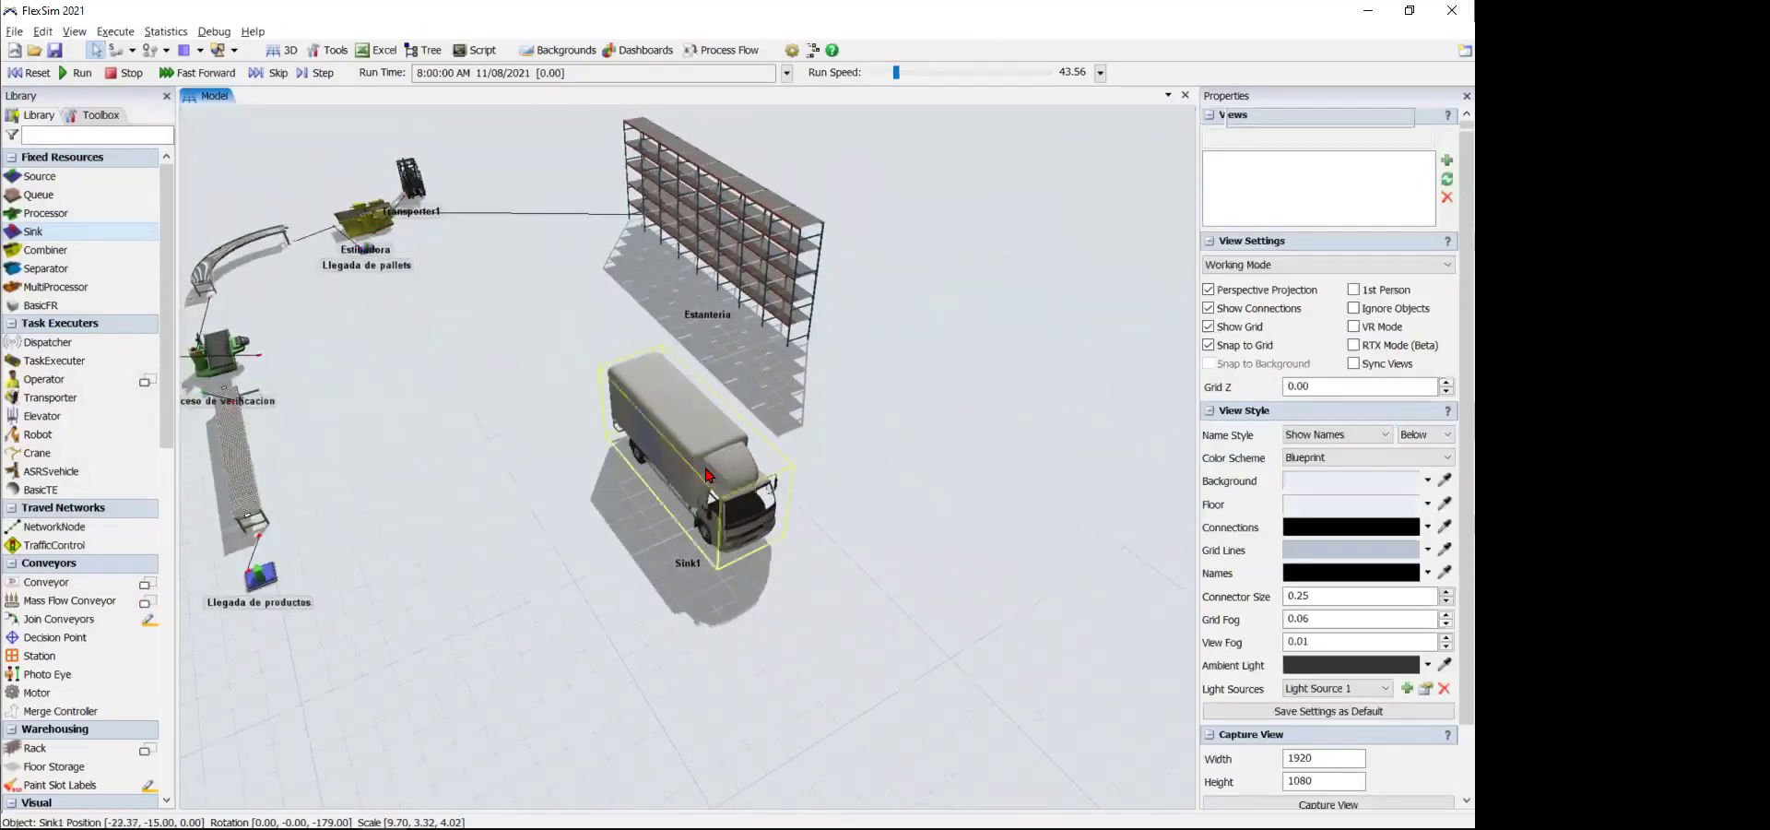
pyautogui.moveTo(697, 466); pyautogui.dragTo(770, 567)
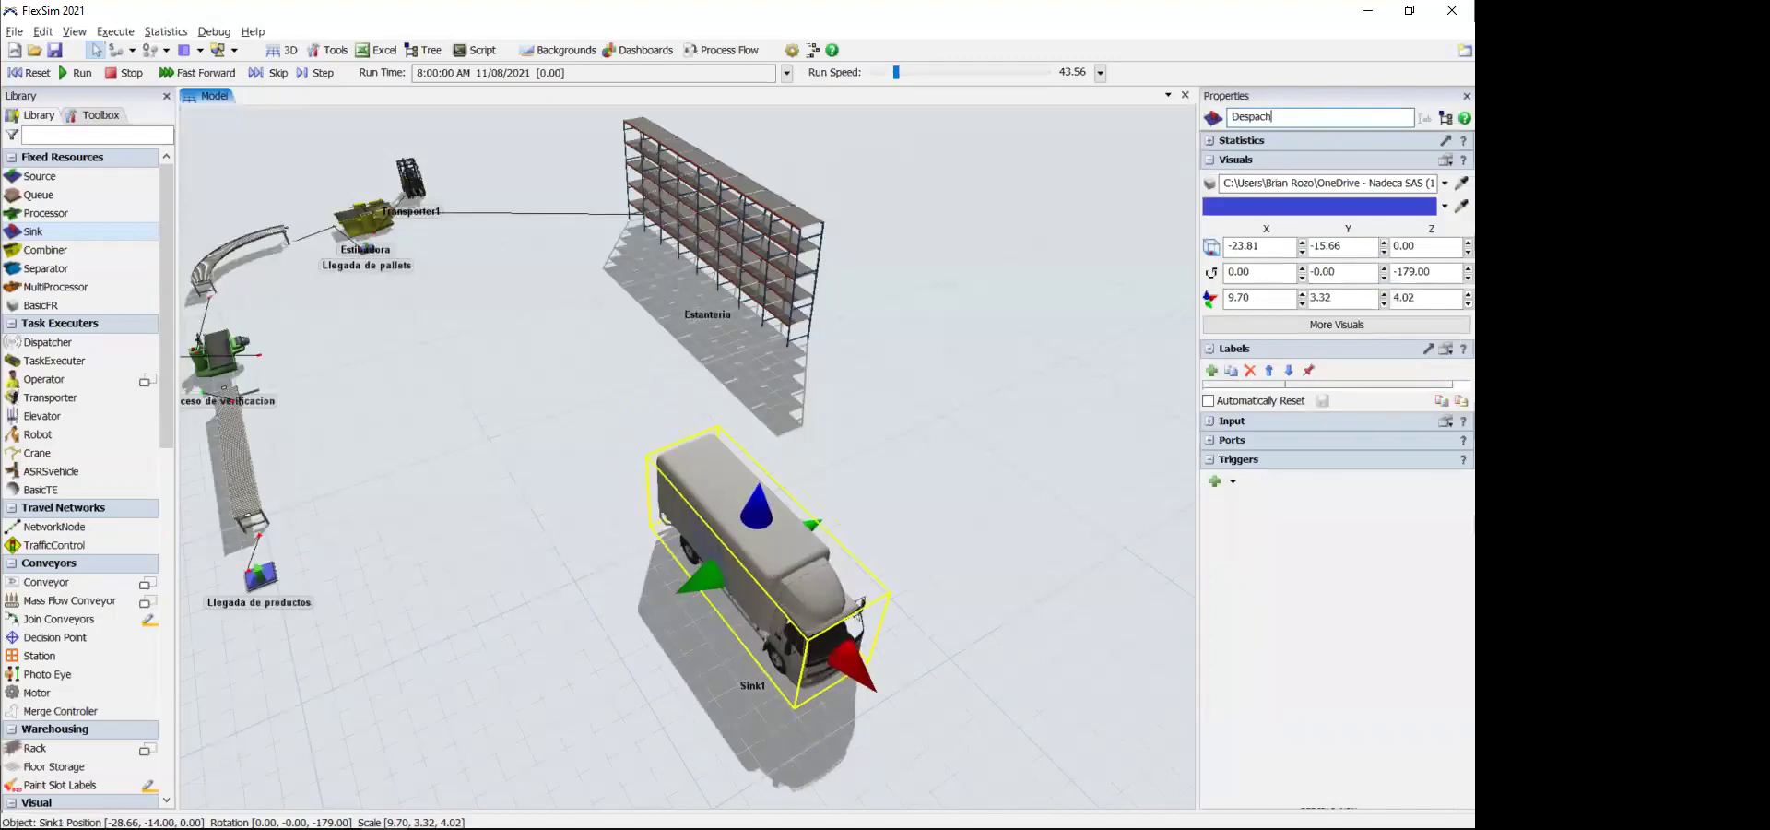
pyautogui.click(875, 502)
# - Connect the Estanteria rack's output to the Despacho sink
pyautogui.moveTo(893, 473); pyautogui.dragTo(1060, 481, button='right')
pyautogui.press('a')
pyautogui.click(568, 307)
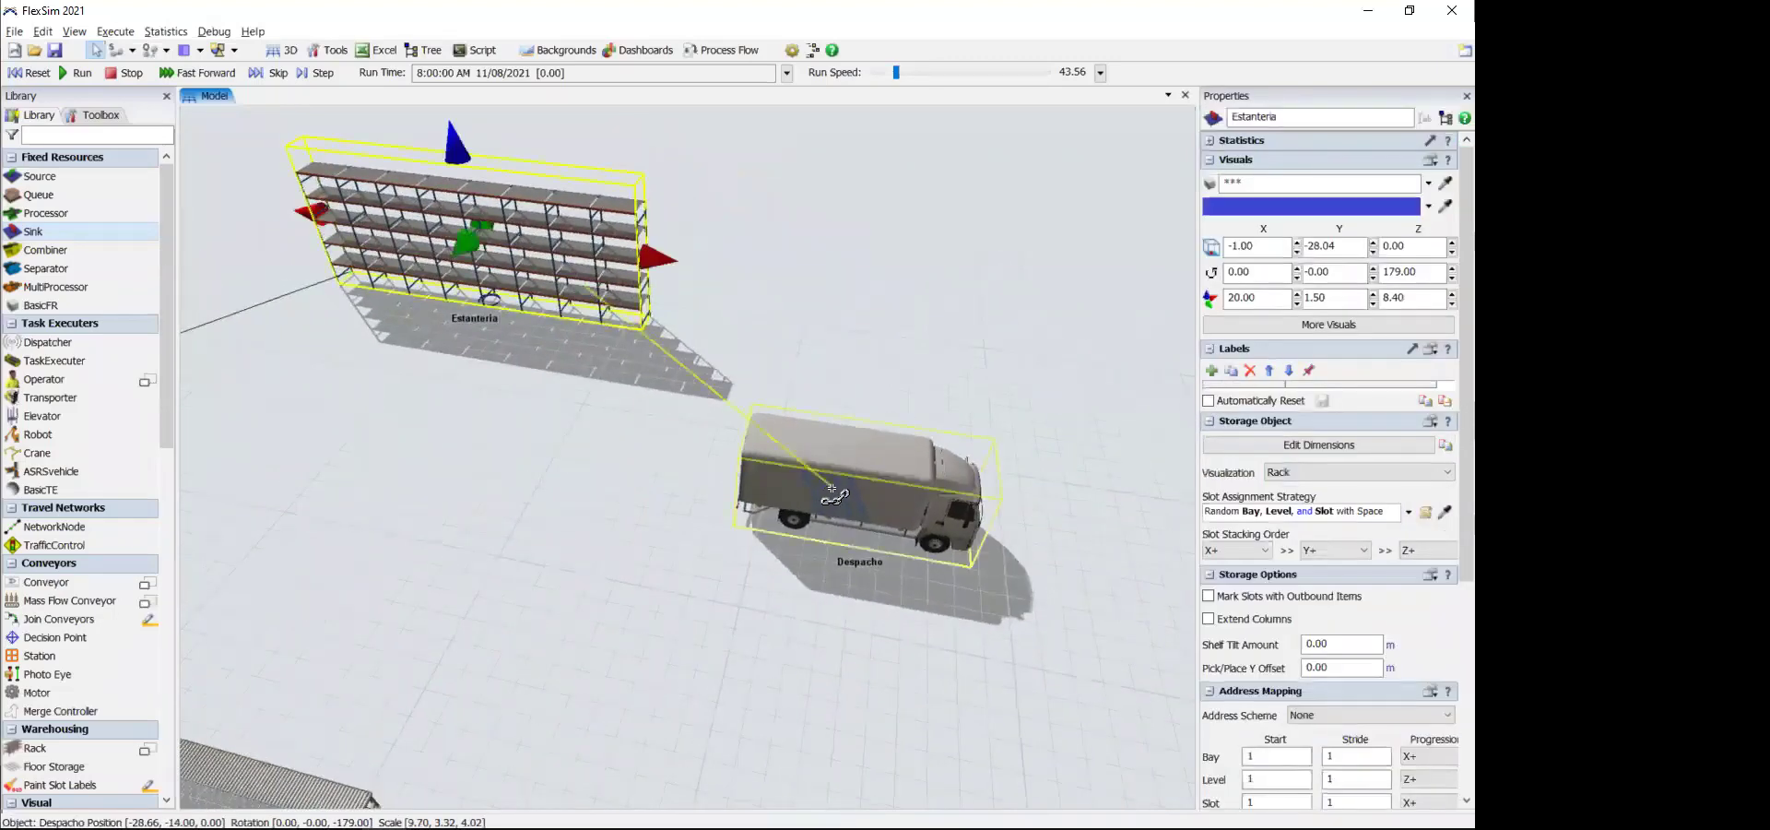
pyautogui.click(833, 495)
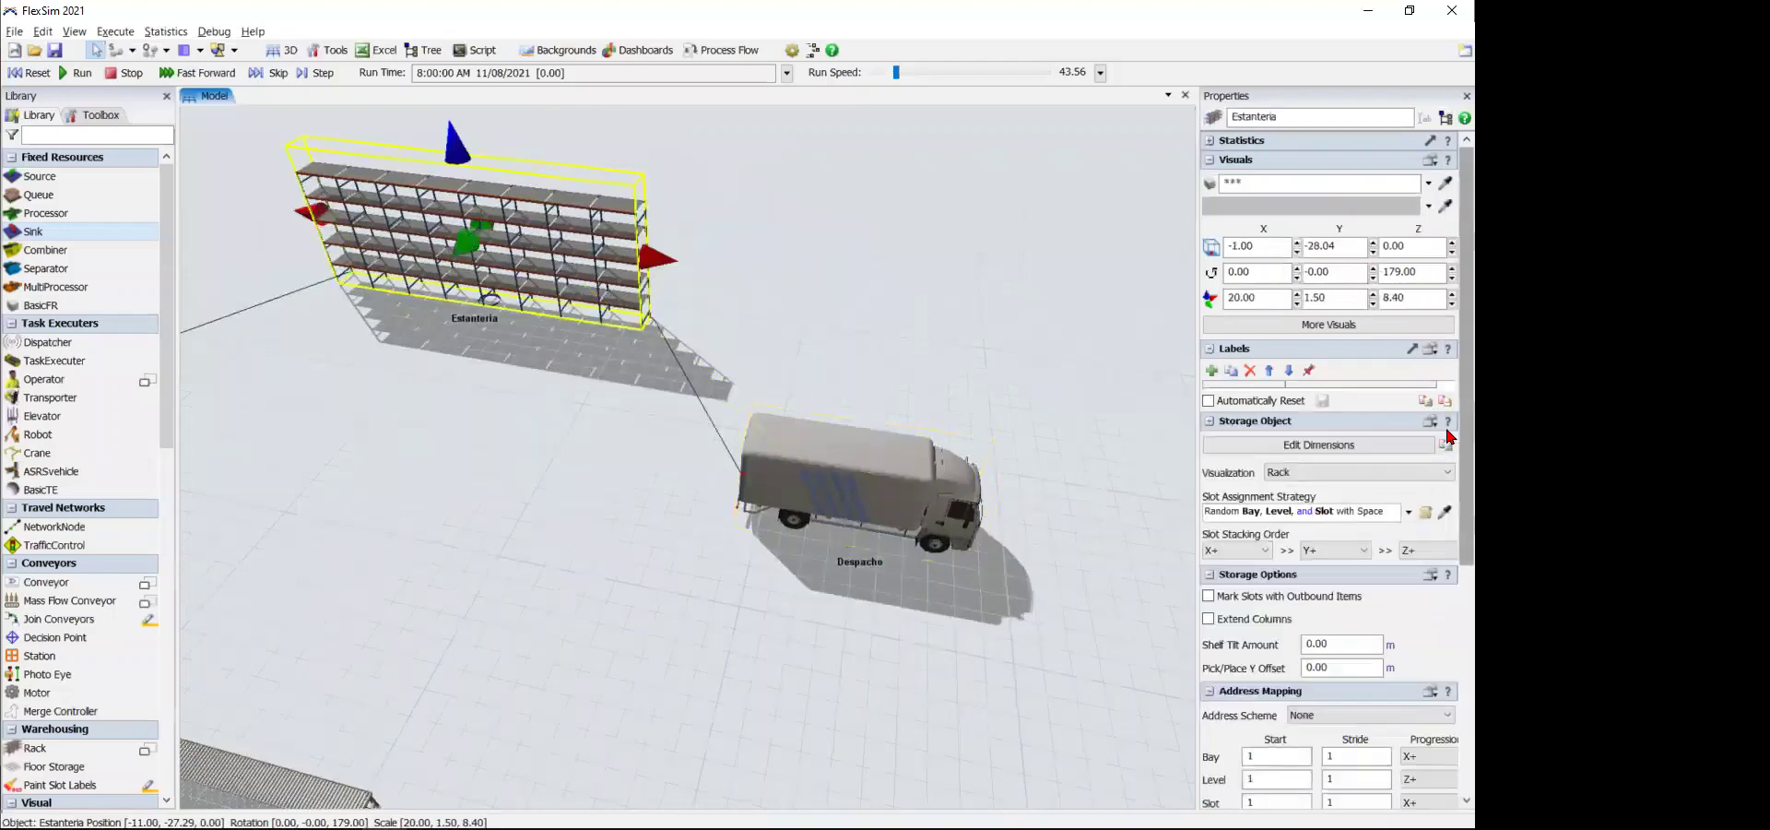
# - Set the Estanteria rack's minimum dwell time to minutes(30)
pyautogui.scroll(-5, 1447, 590)
pyautogui.click(1265, 581)
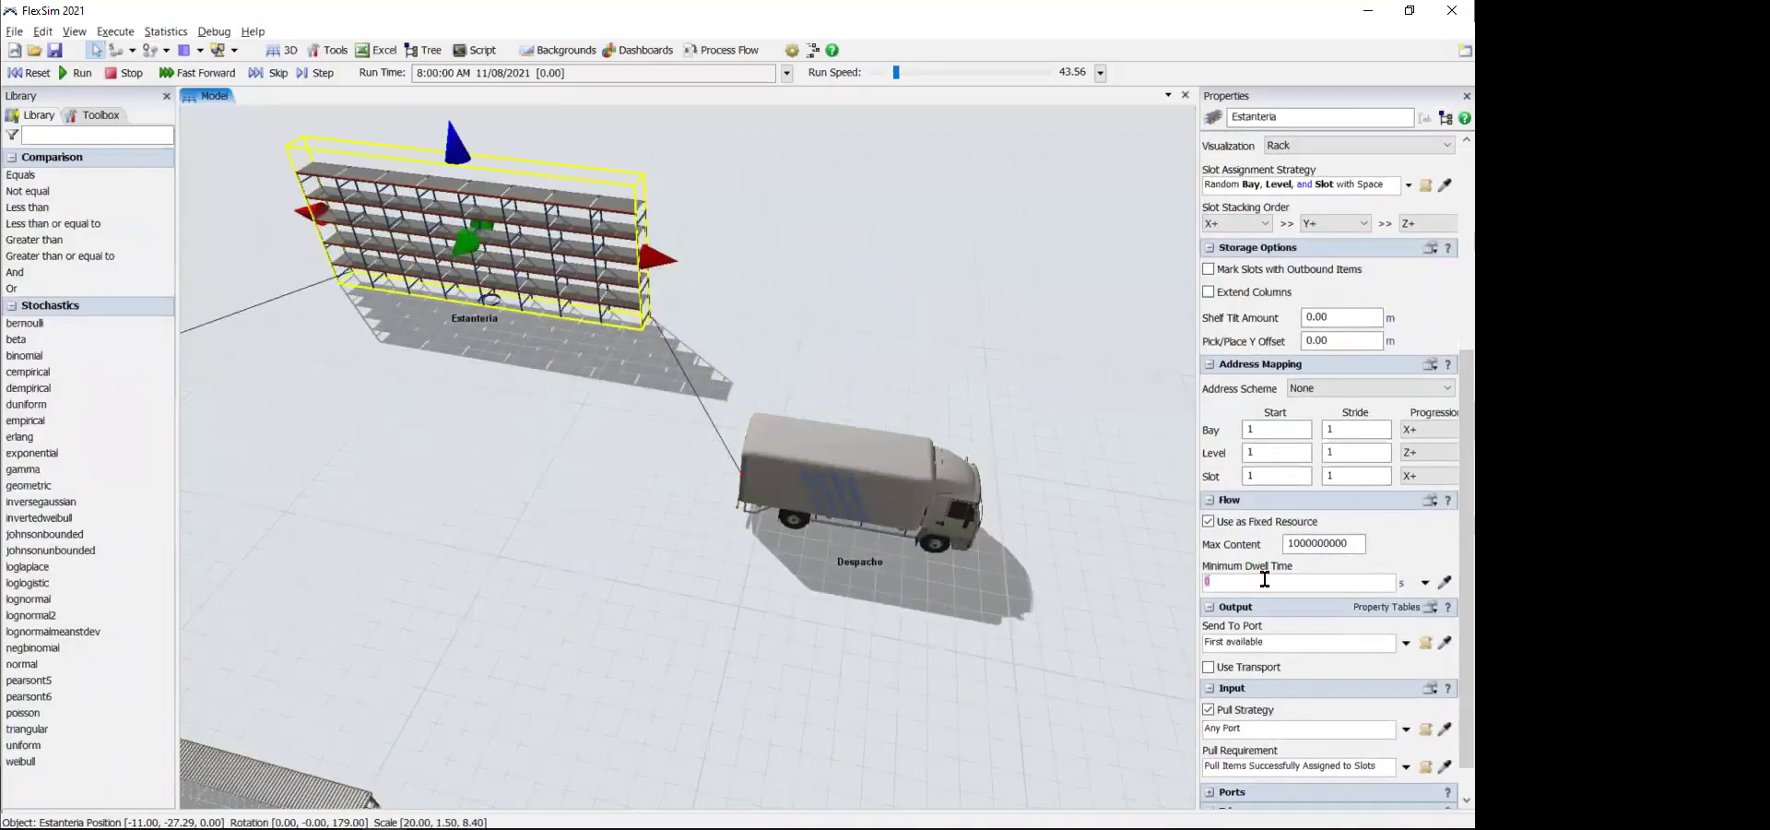
pyautogui.write('minutes')
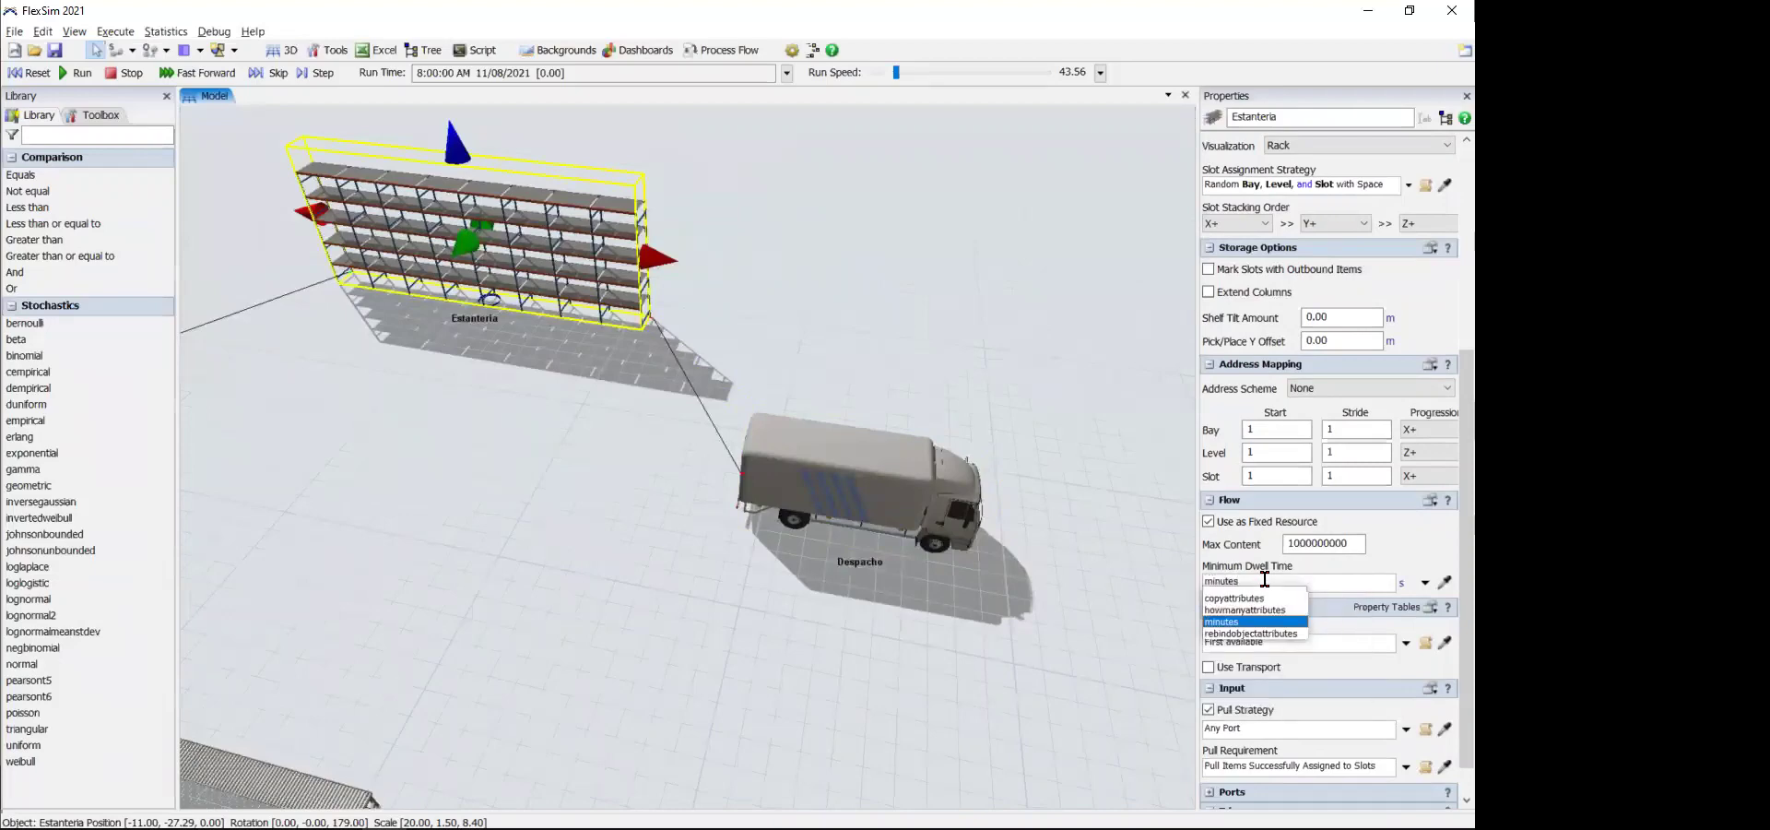
pyautogui.write('(30')
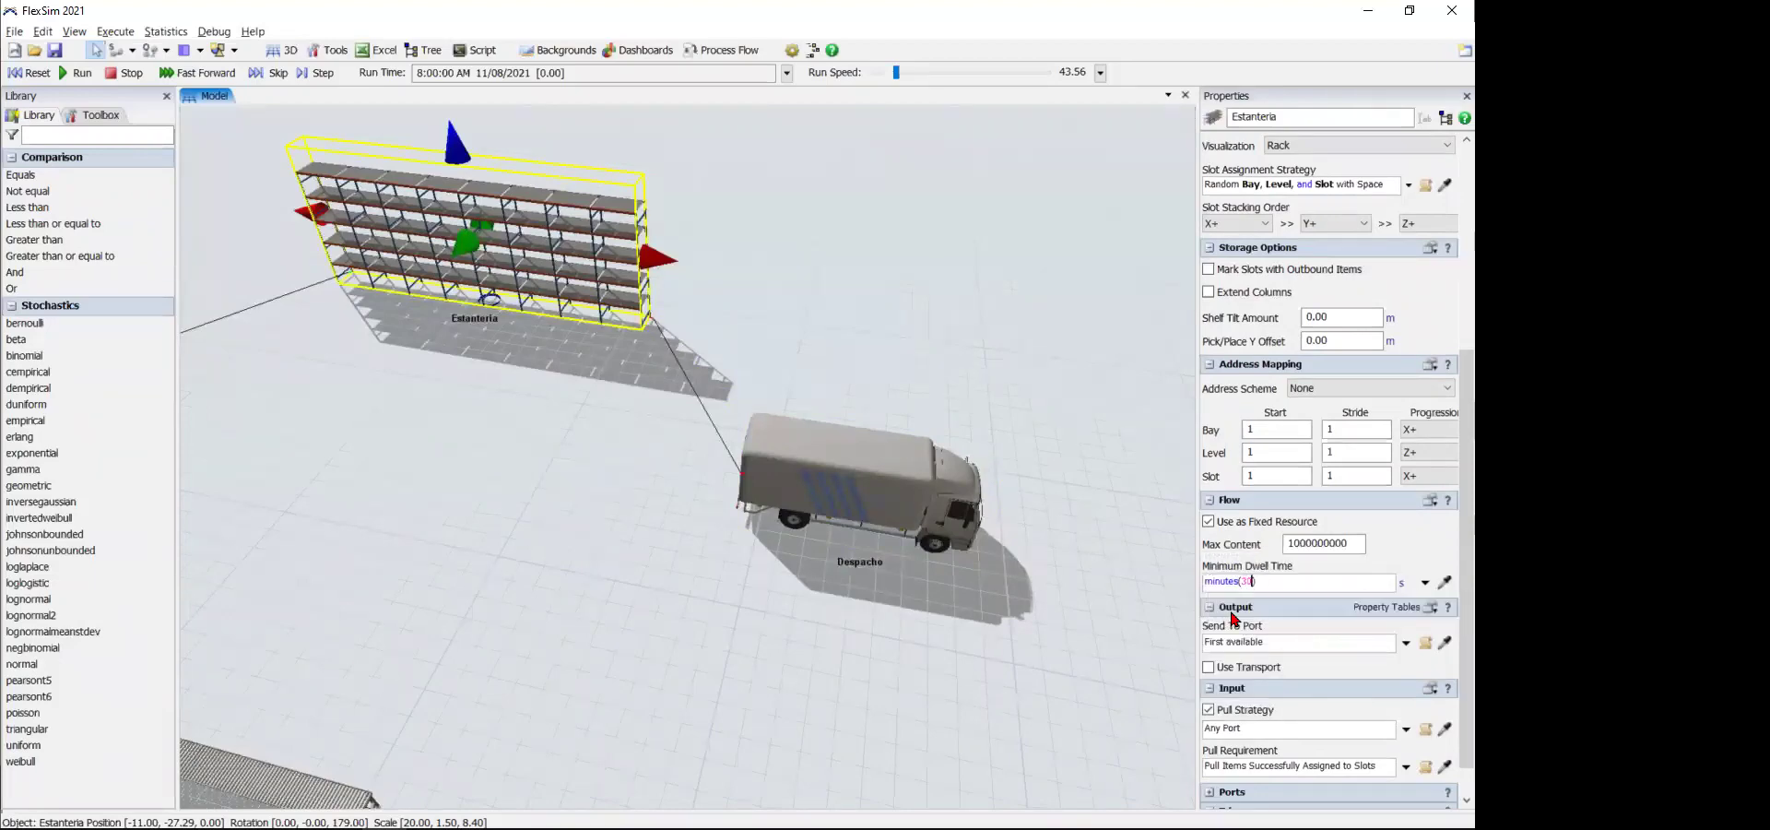
pyautogui.click(819, 305)
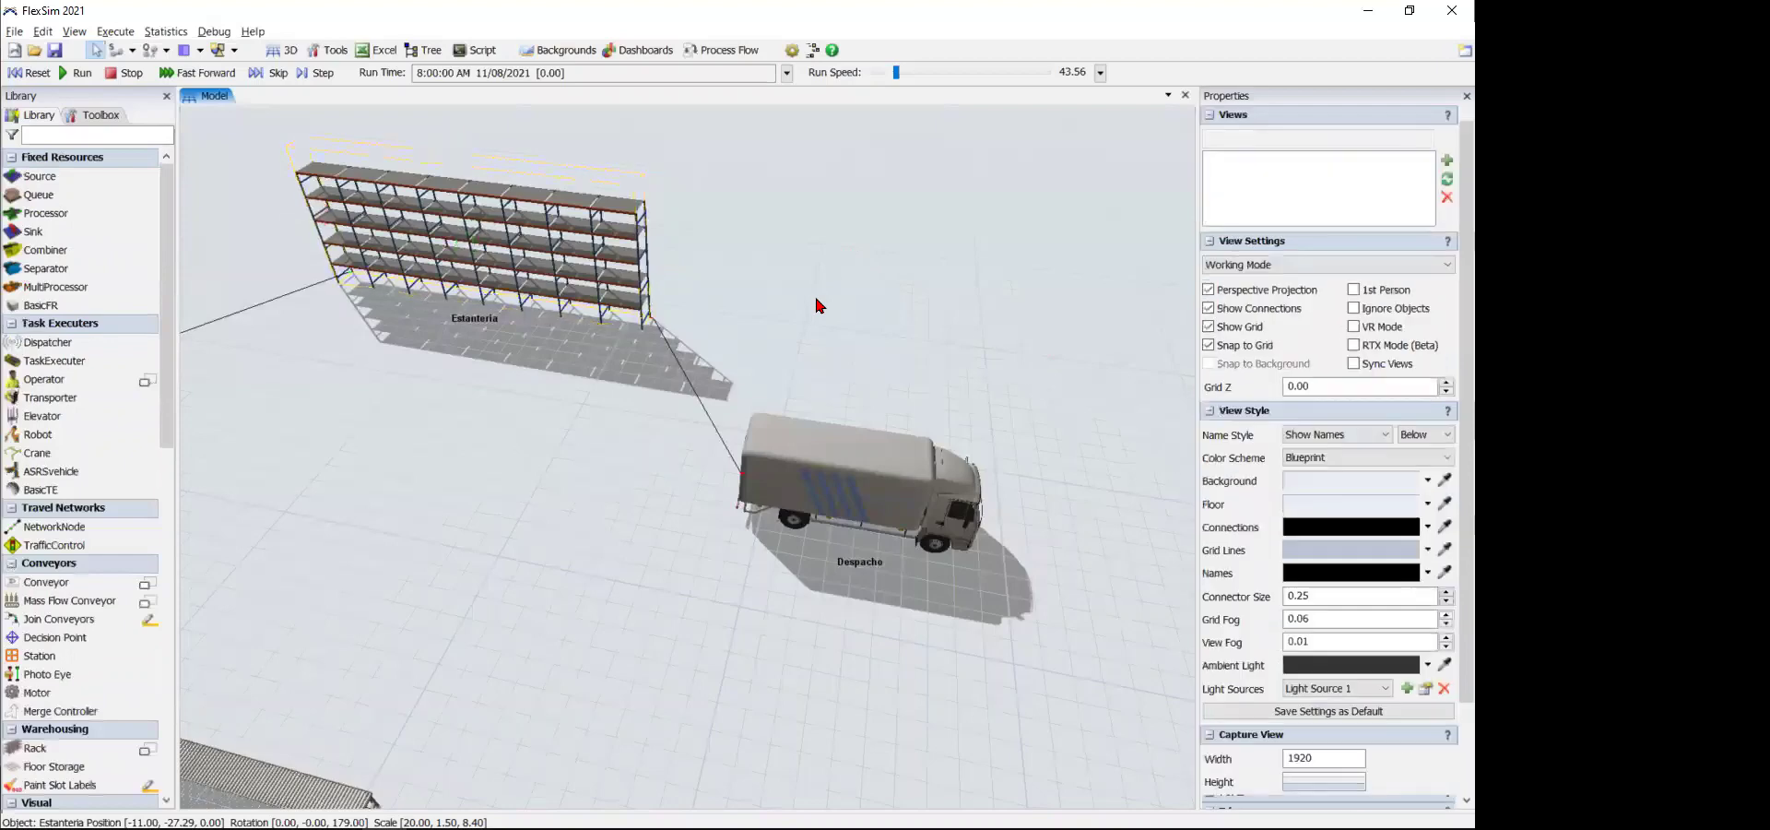
# - Run the whole line through to dispatch, raise the run speed to 506, and reset the simulation
pyautogui.scroll(-3, 709, 453)
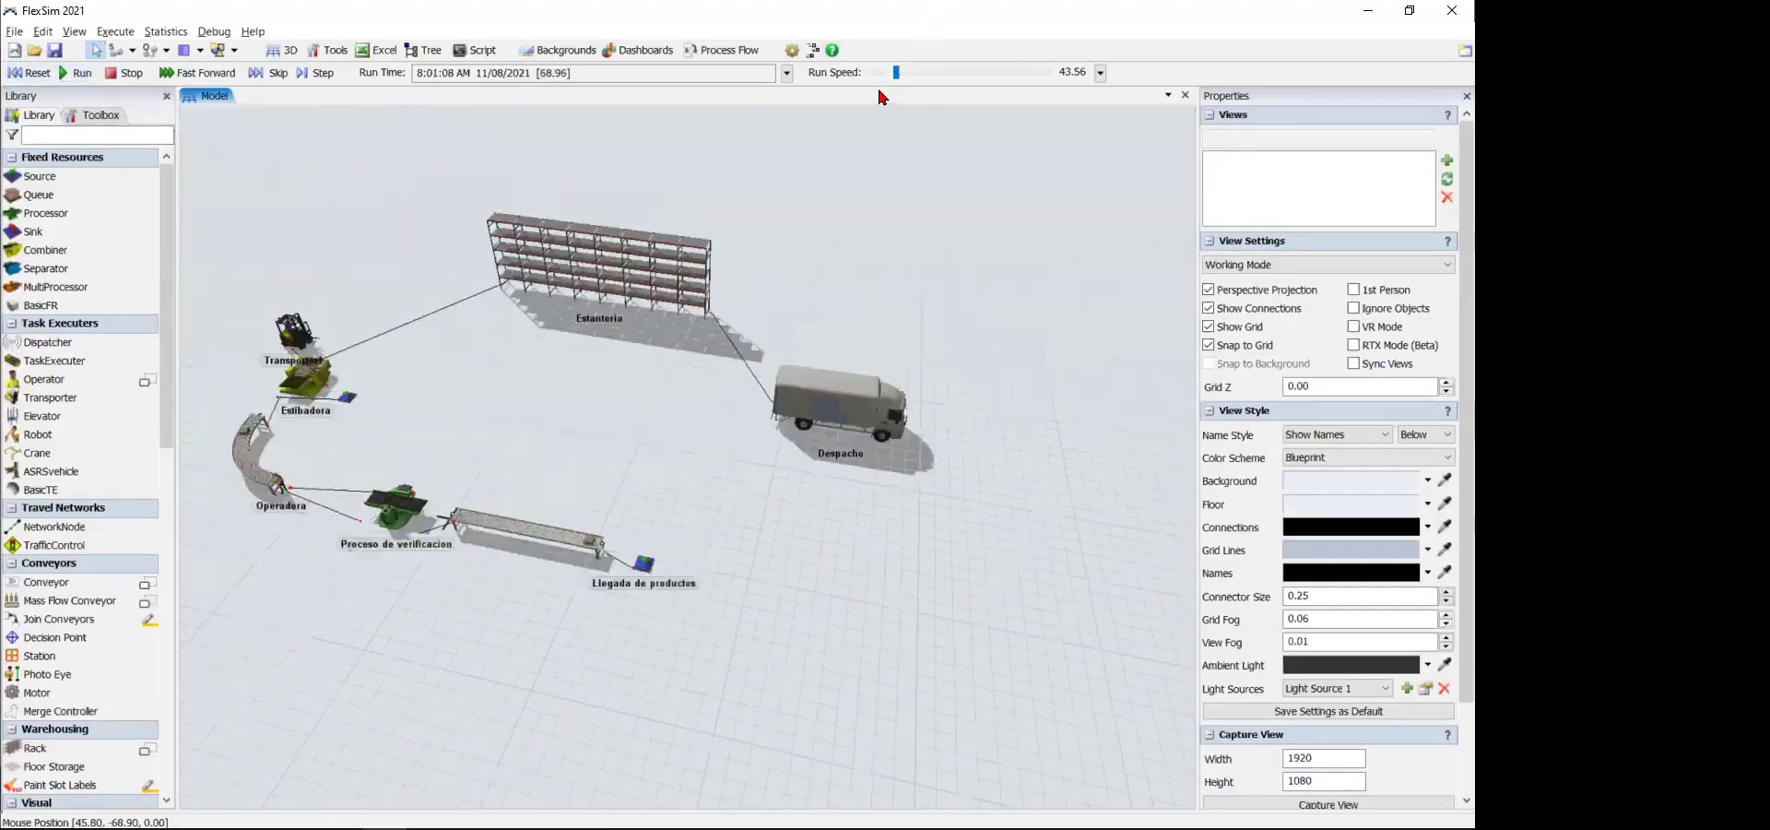
pyautogui.scroll(5, 648, 448)
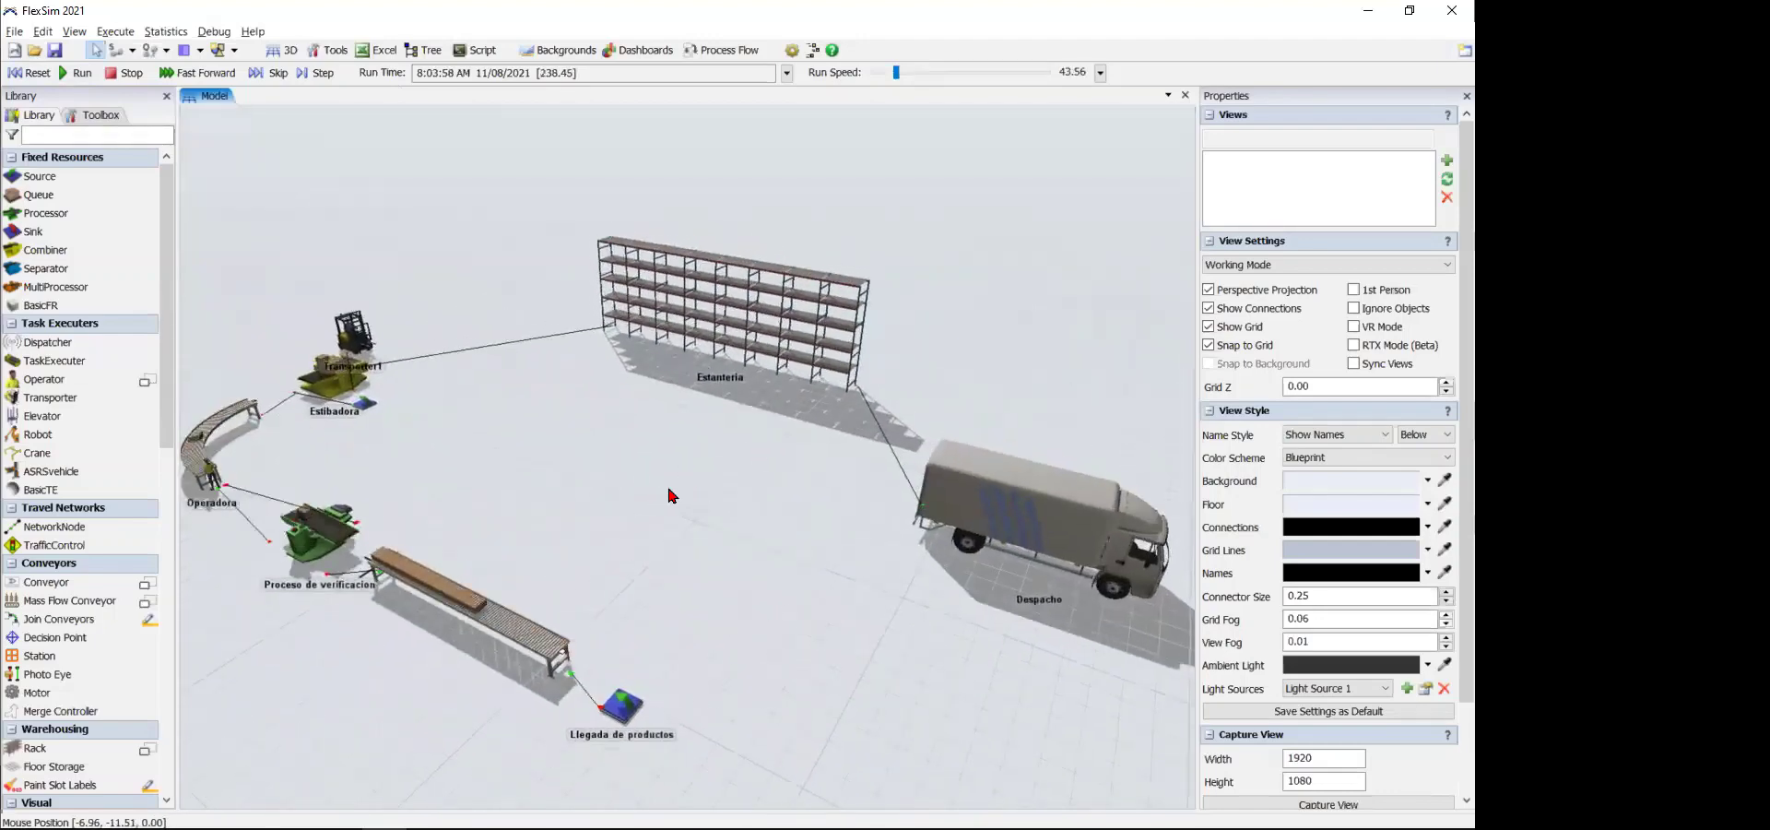
pyautogui.scroll(-3, 671, 495)
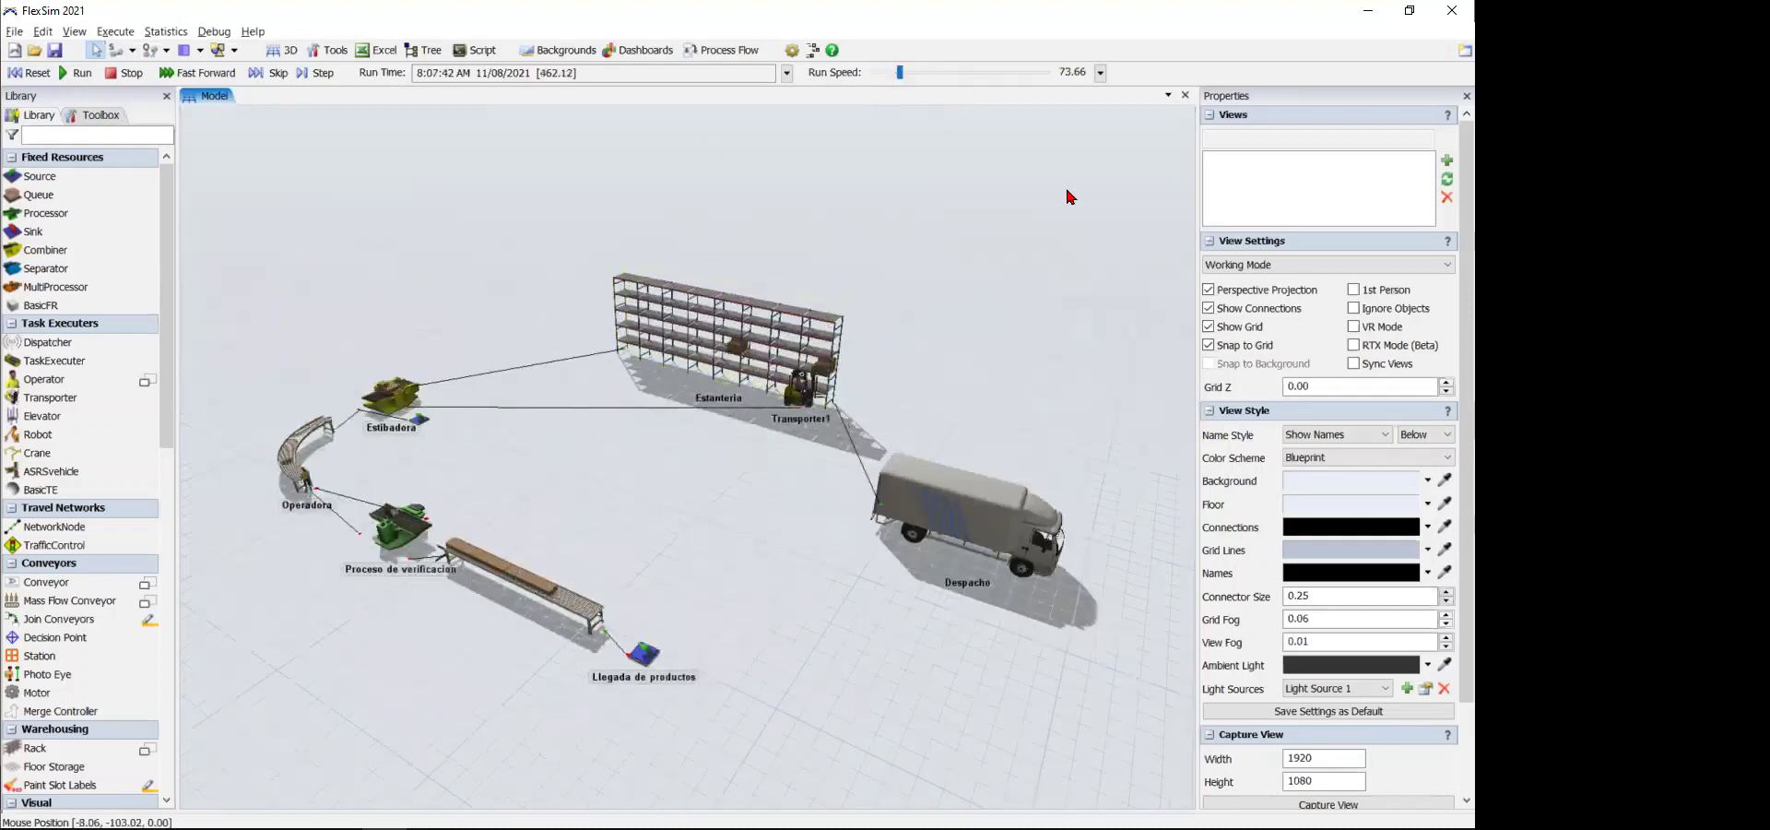
pyautogui.moveTo(901, 73); pyautogui.dragTo(915, 73)
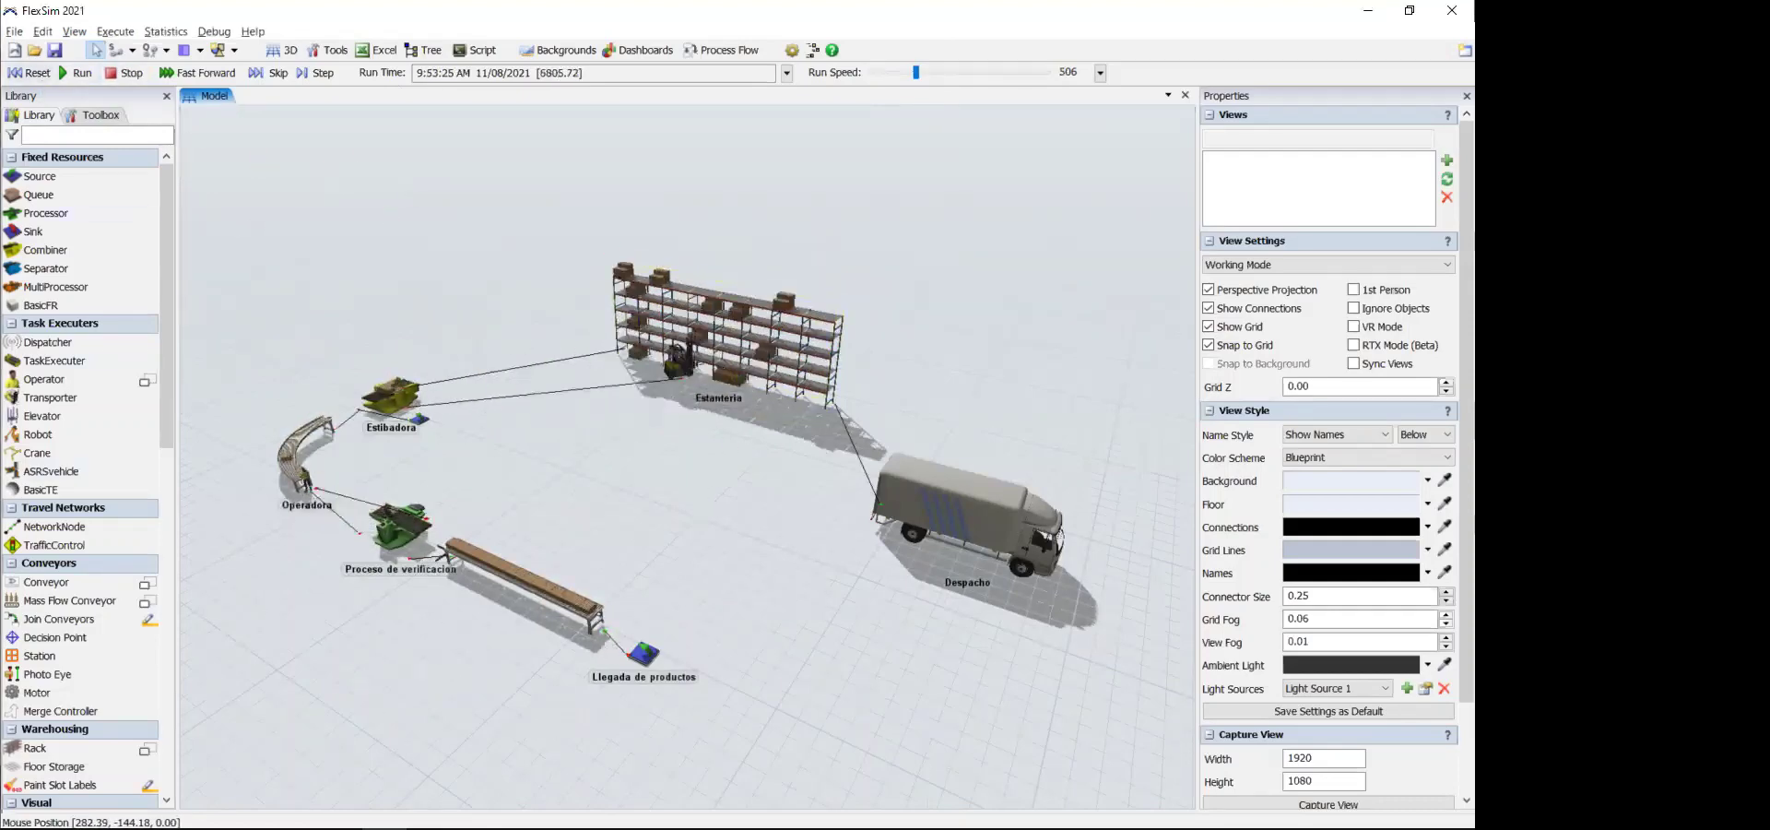
pyautogui.click(21, 88)
# - Add a blank dashboard alongside the 3D model, with the whole line in view
pyautogui.scroll(2, 634, 451)
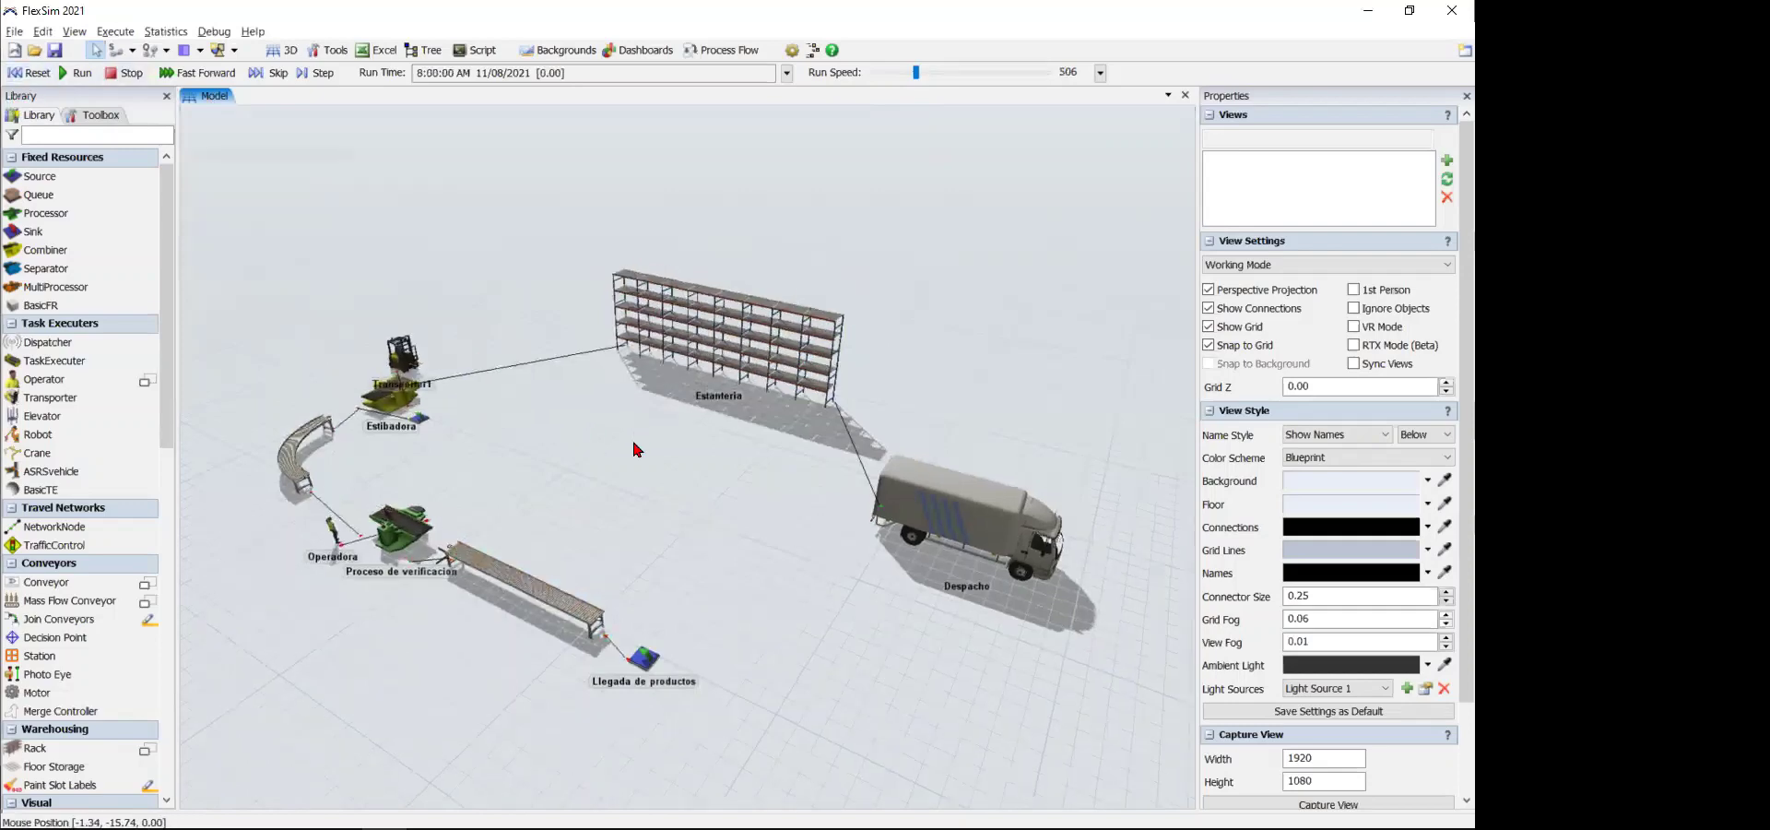
pyautogui.moveTo(634, 444); pyautogui.dragTo(660, 446, button='right')
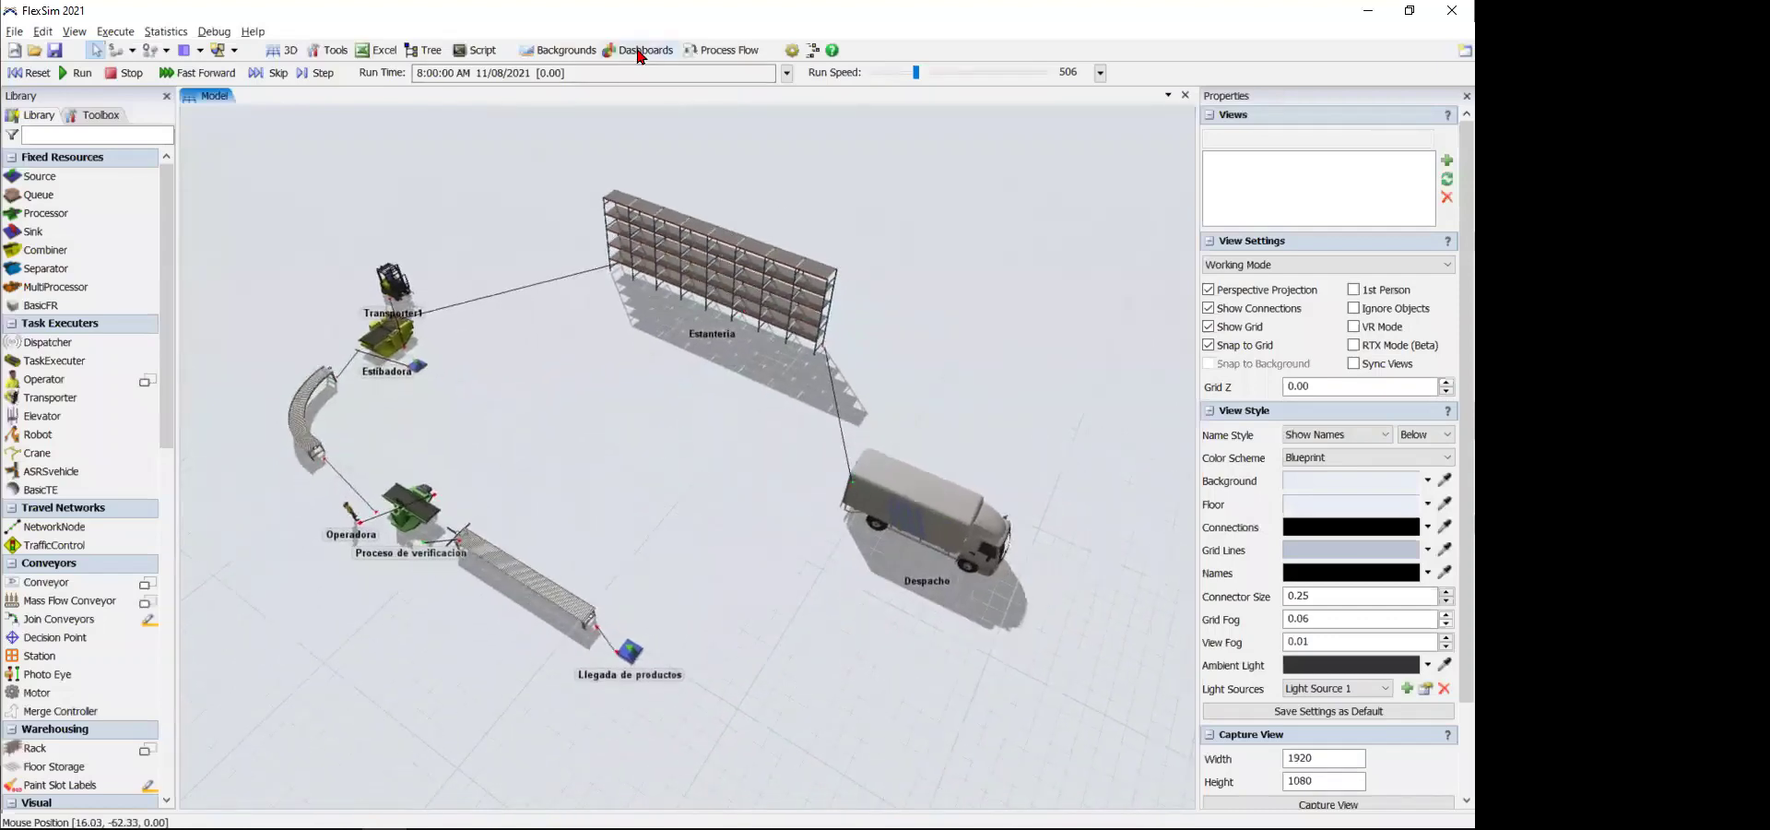
pyautogui.moveTo(645, 106); pyautogui.dragTo(634, 37, button='right')
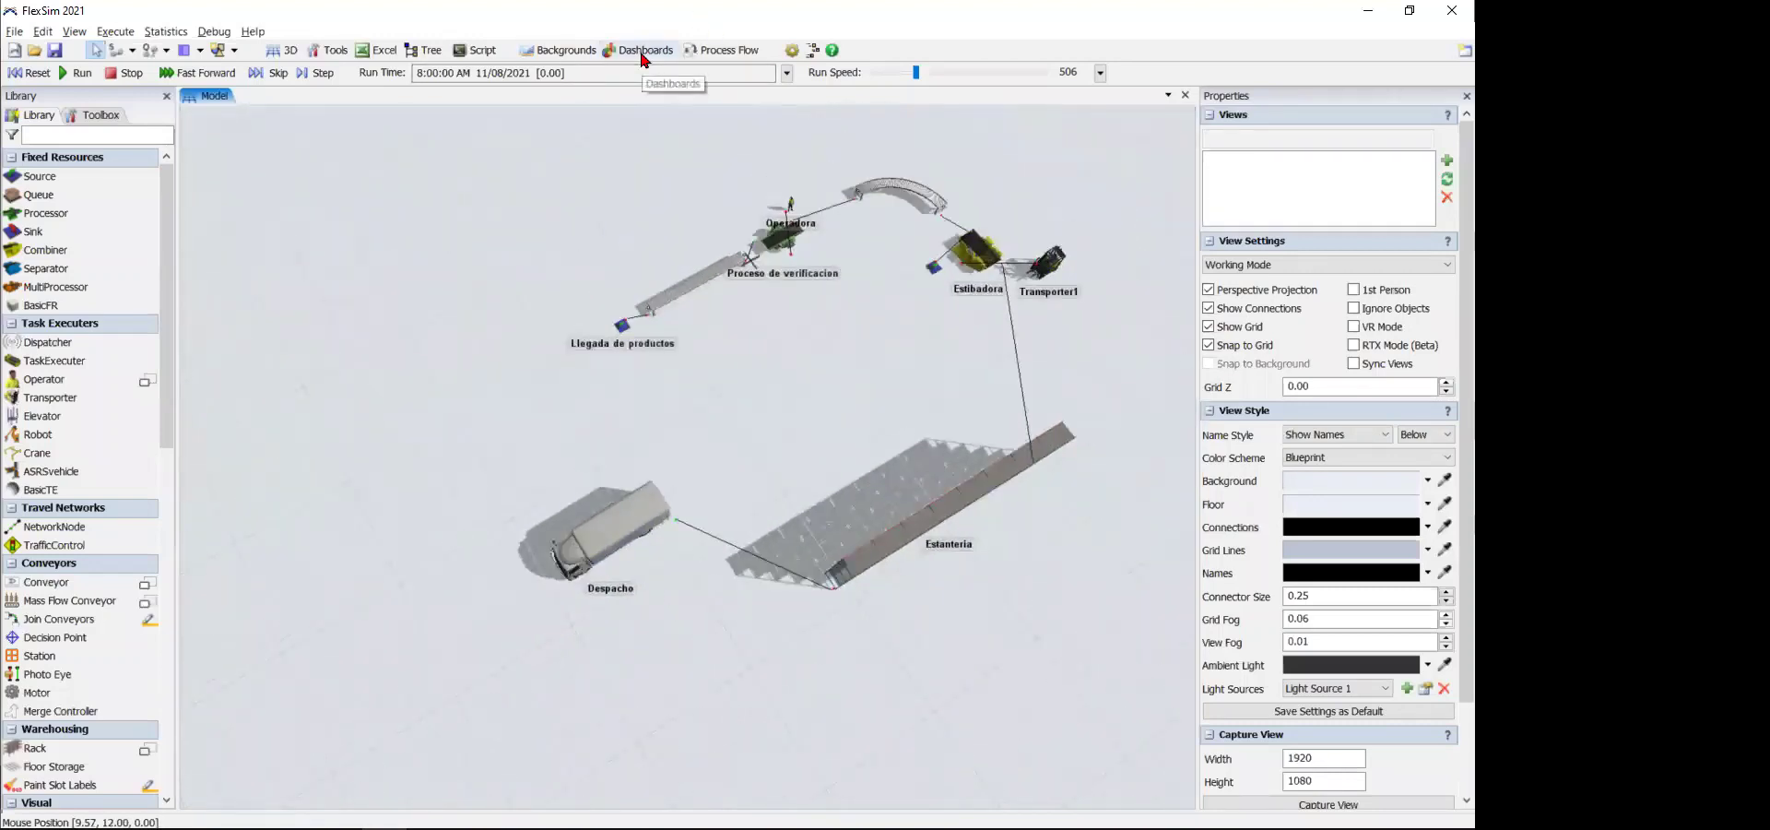
pyautogui.click(644, 52)
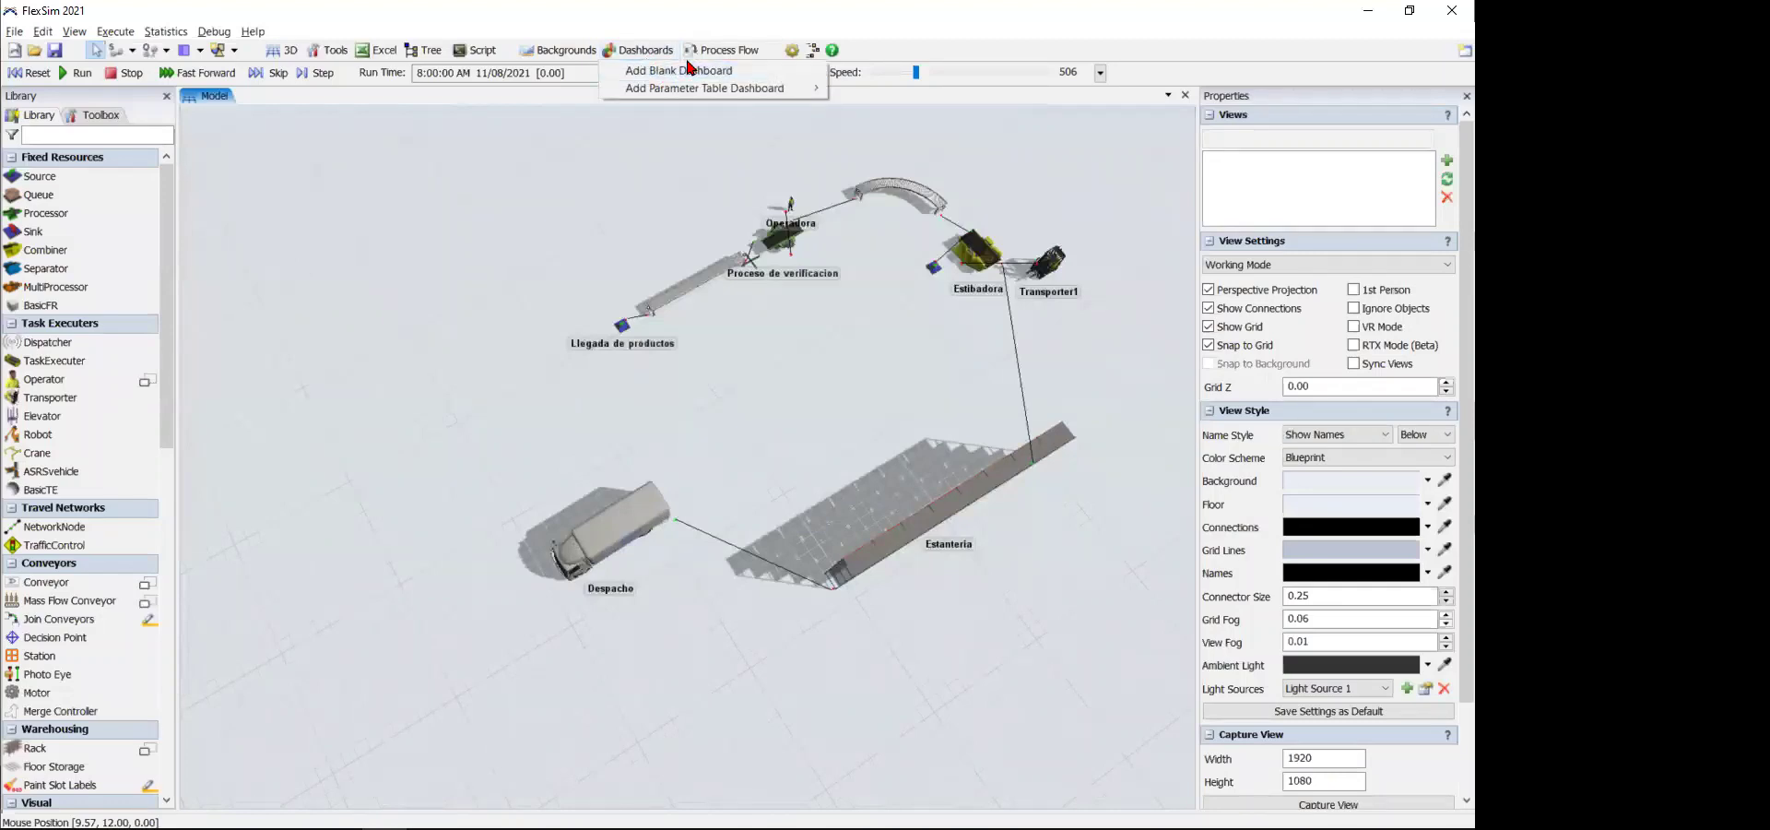
pyautogui.click(733, 71)
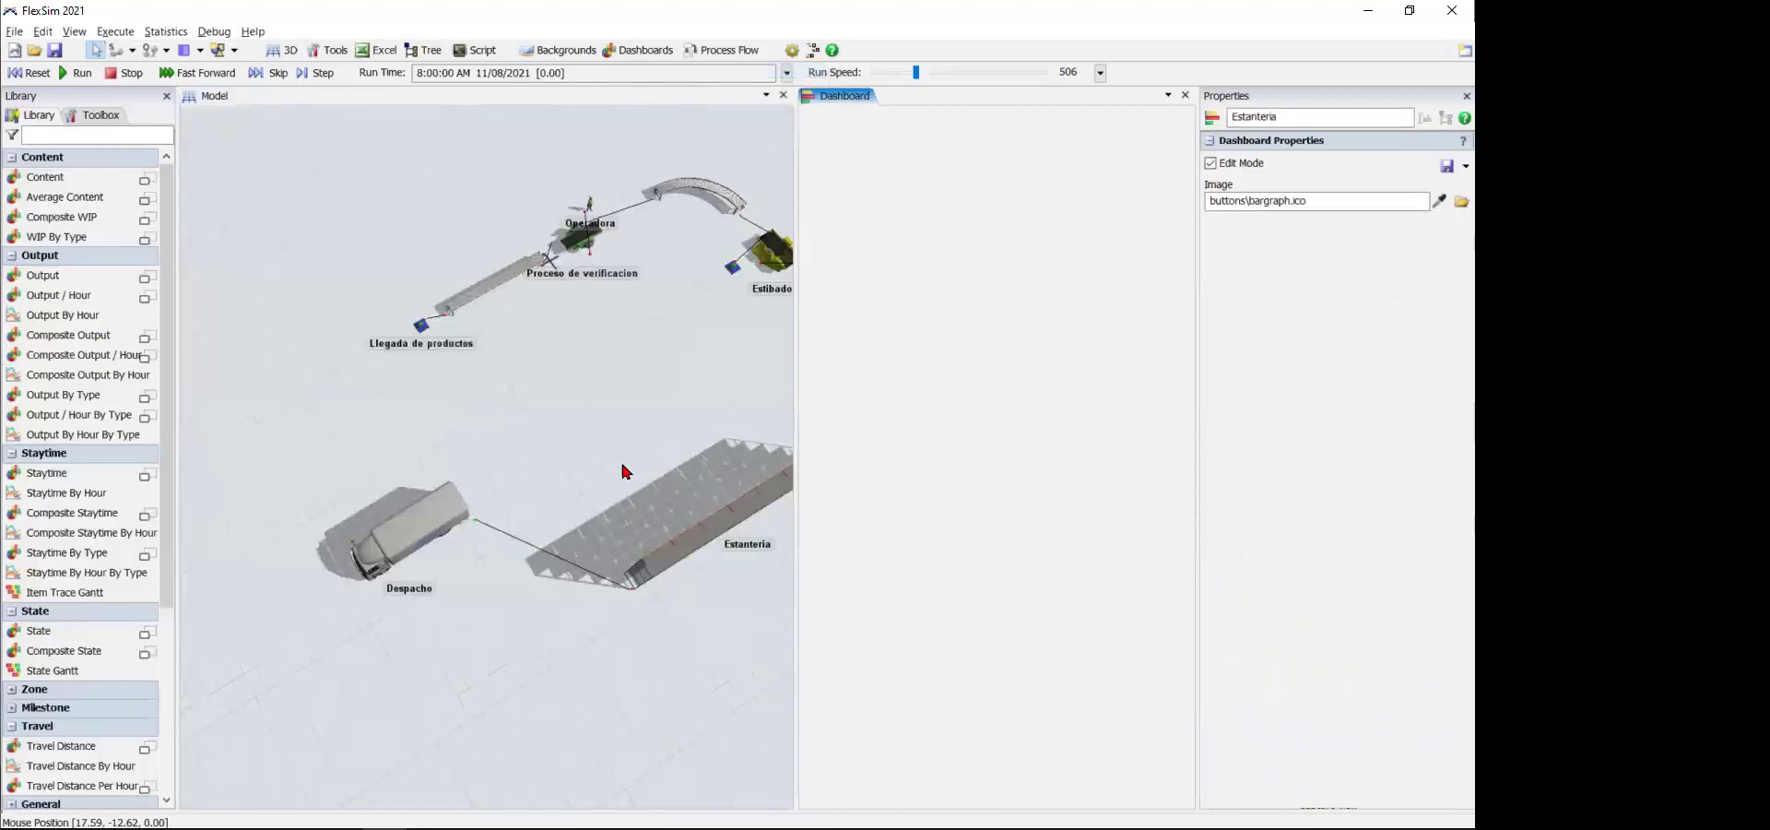
pyautogui.moveTo(623, 467); pyautogui.dragTo(662, 485, button='right')
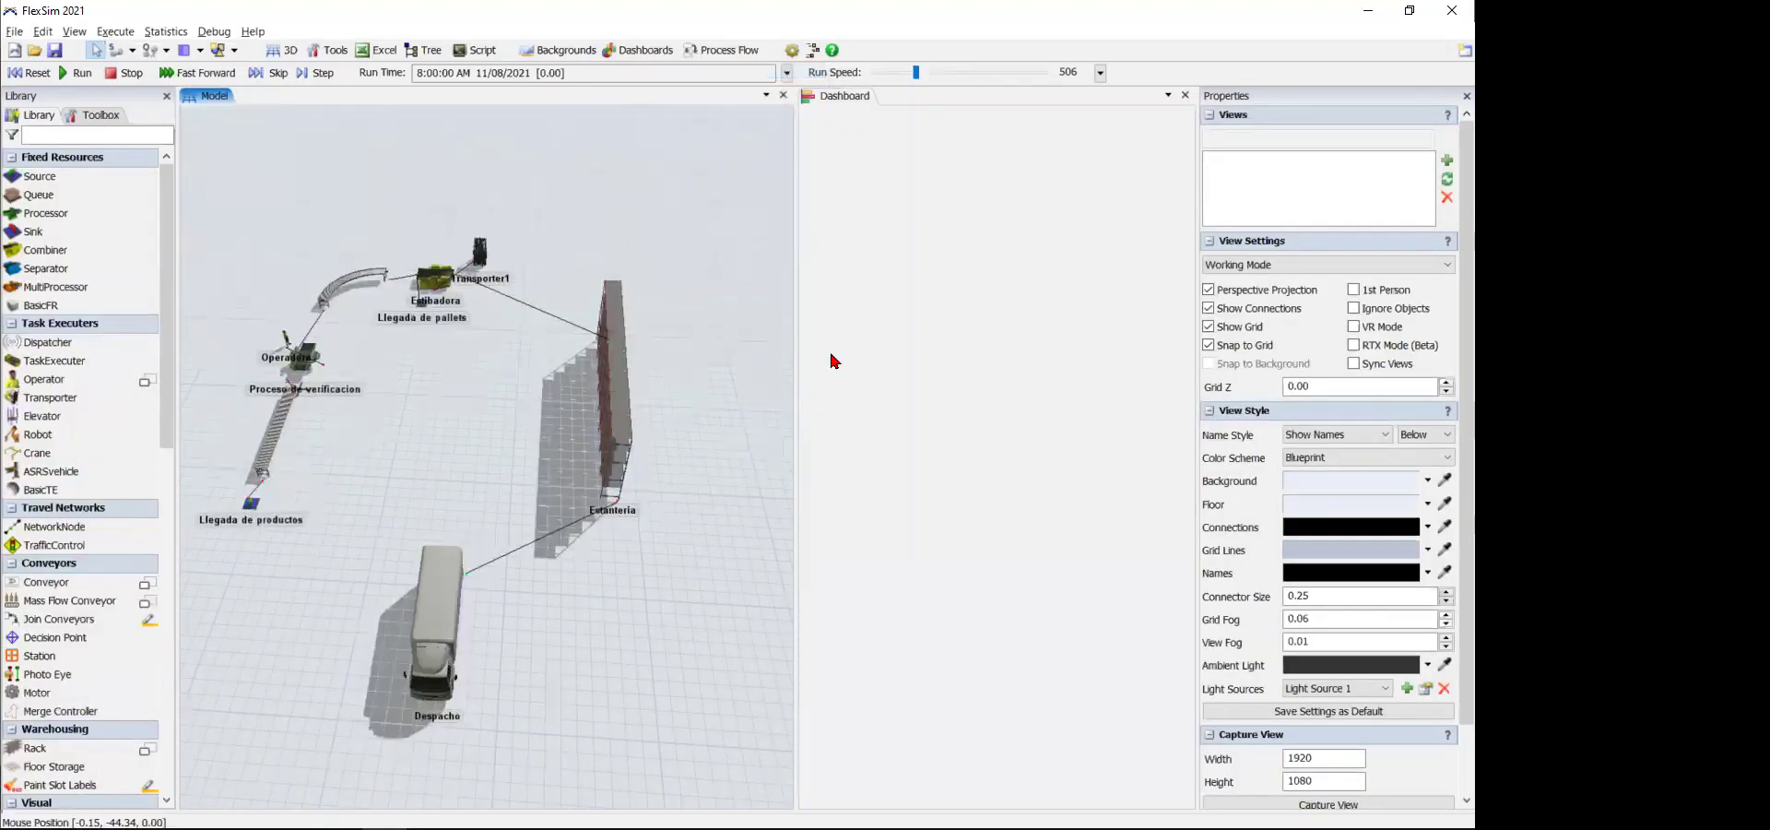
# - Place a Content line chart at the top of the dashboard
pyautogui.click(922, 277)
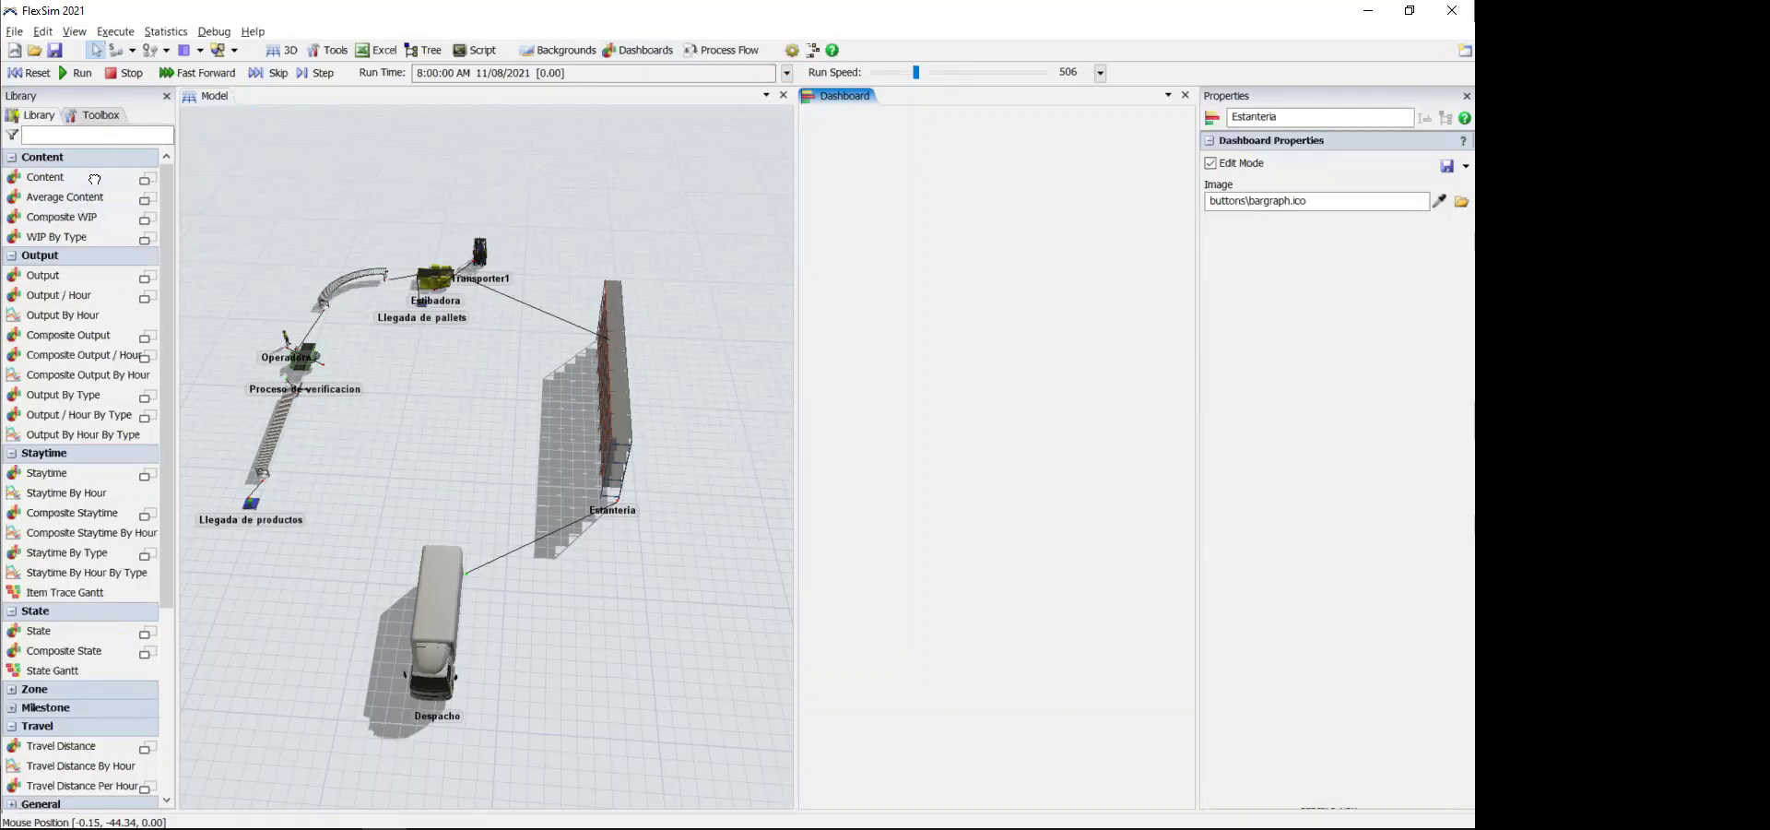
pyautogui.click(94, 178)
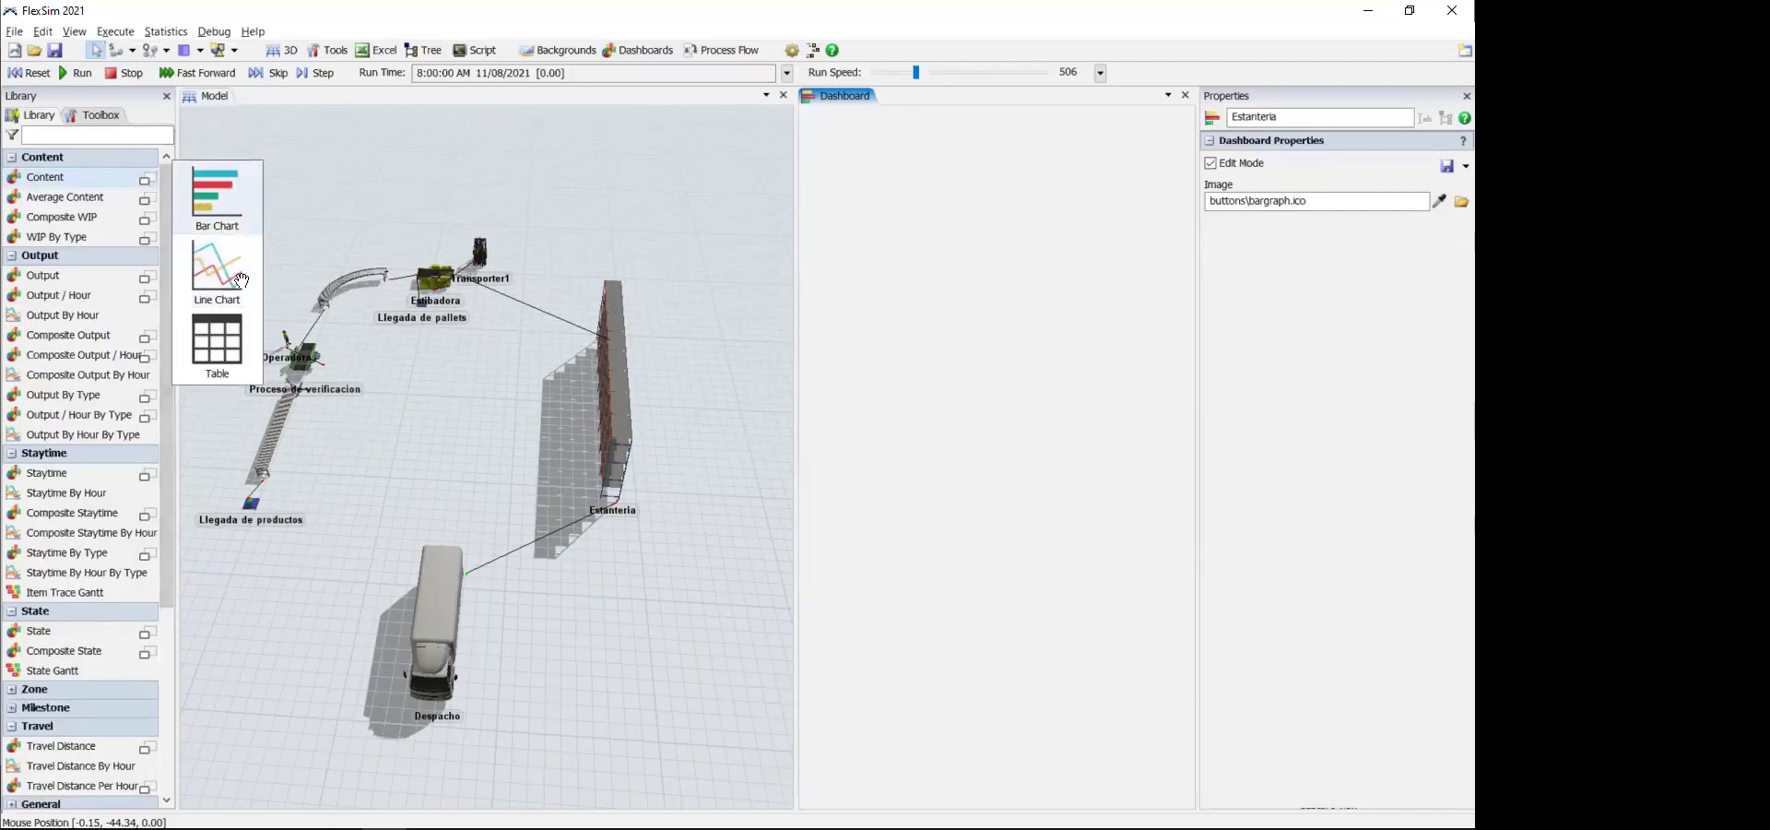
pyautogui.moveTo(831, 147); pyautogui.dragTo(908, 128)
pyautogui.click(876, 258)
# - Lock the Content Vs Time chart to the dashboard's right edge and sample the Estanteria rack as its object
pyautogui.rightClick(904, 158)
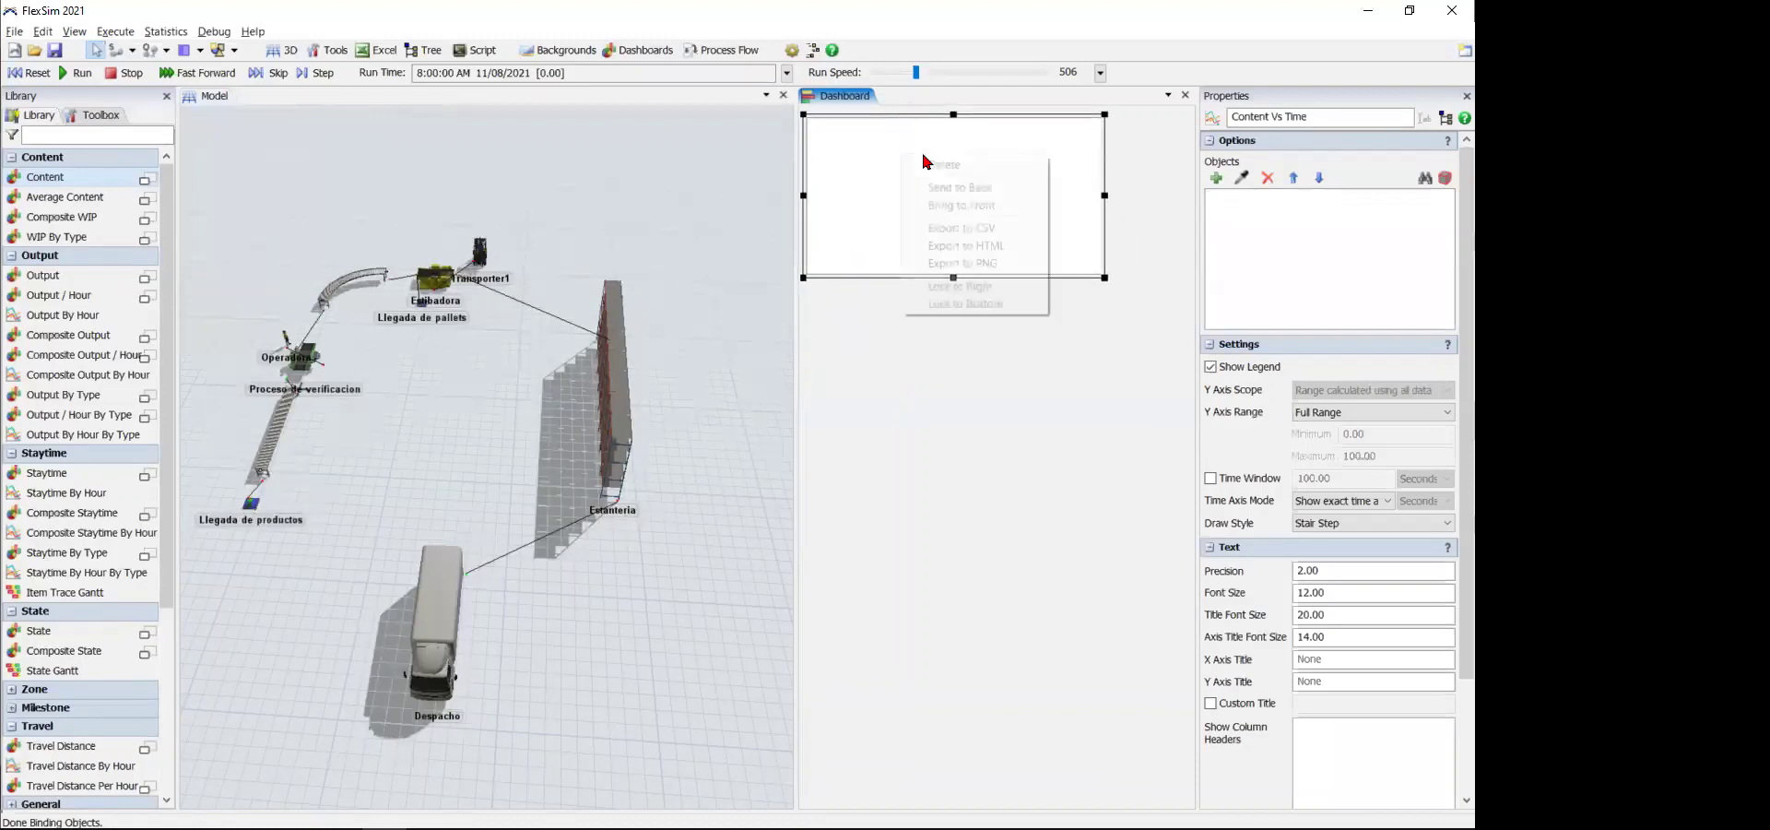
pyautogui.click(982, 286)
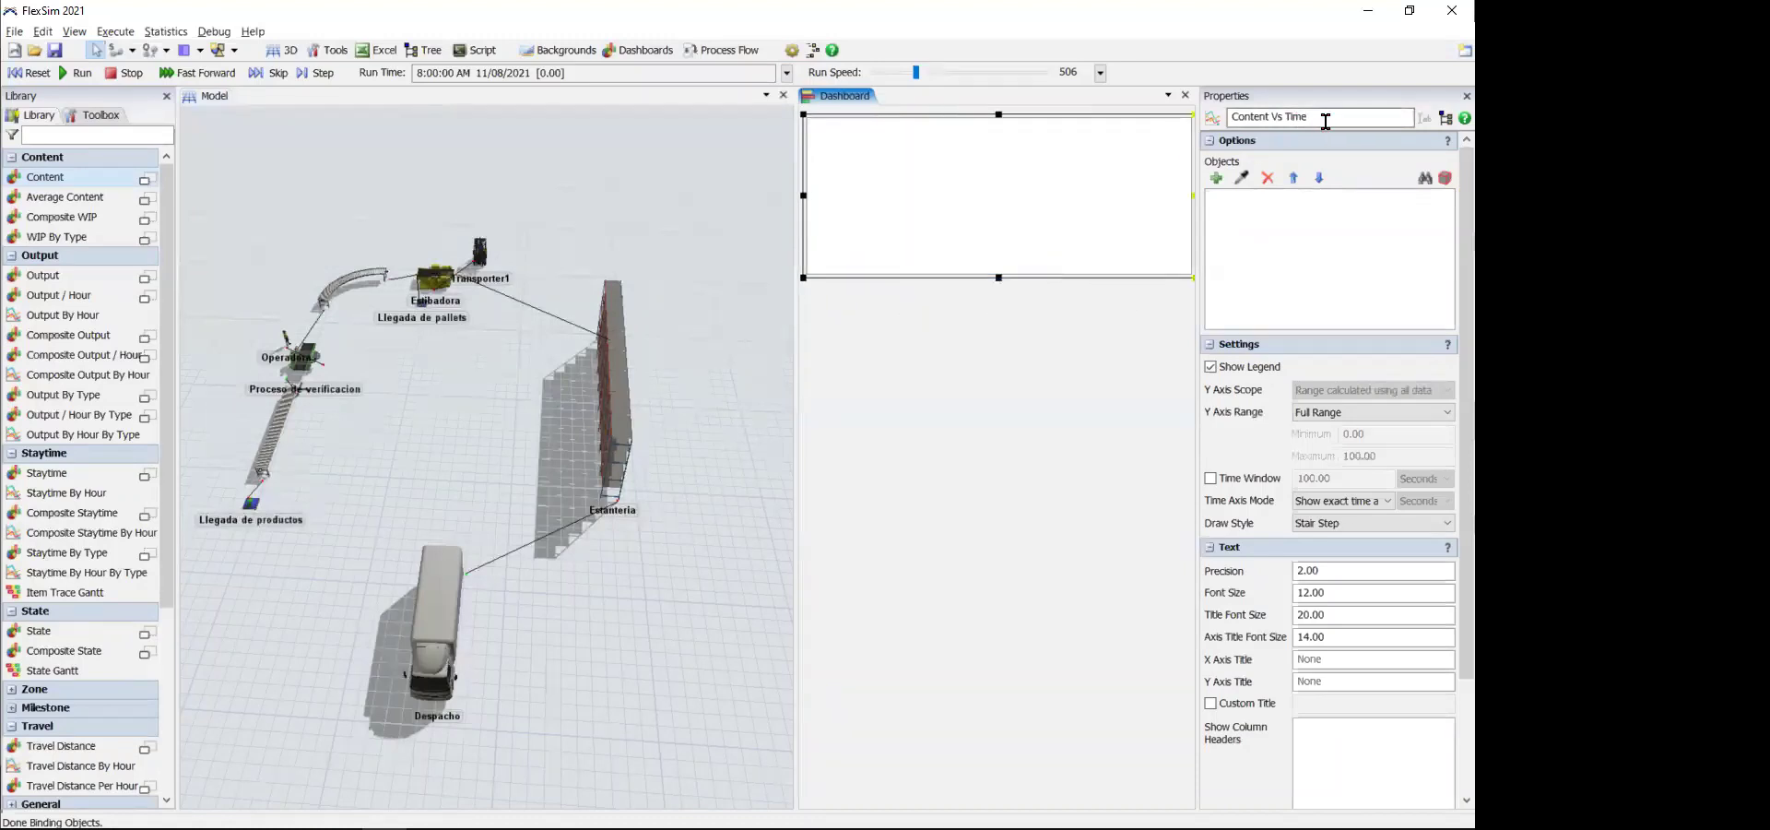
pyautogui.click(1244, 177)
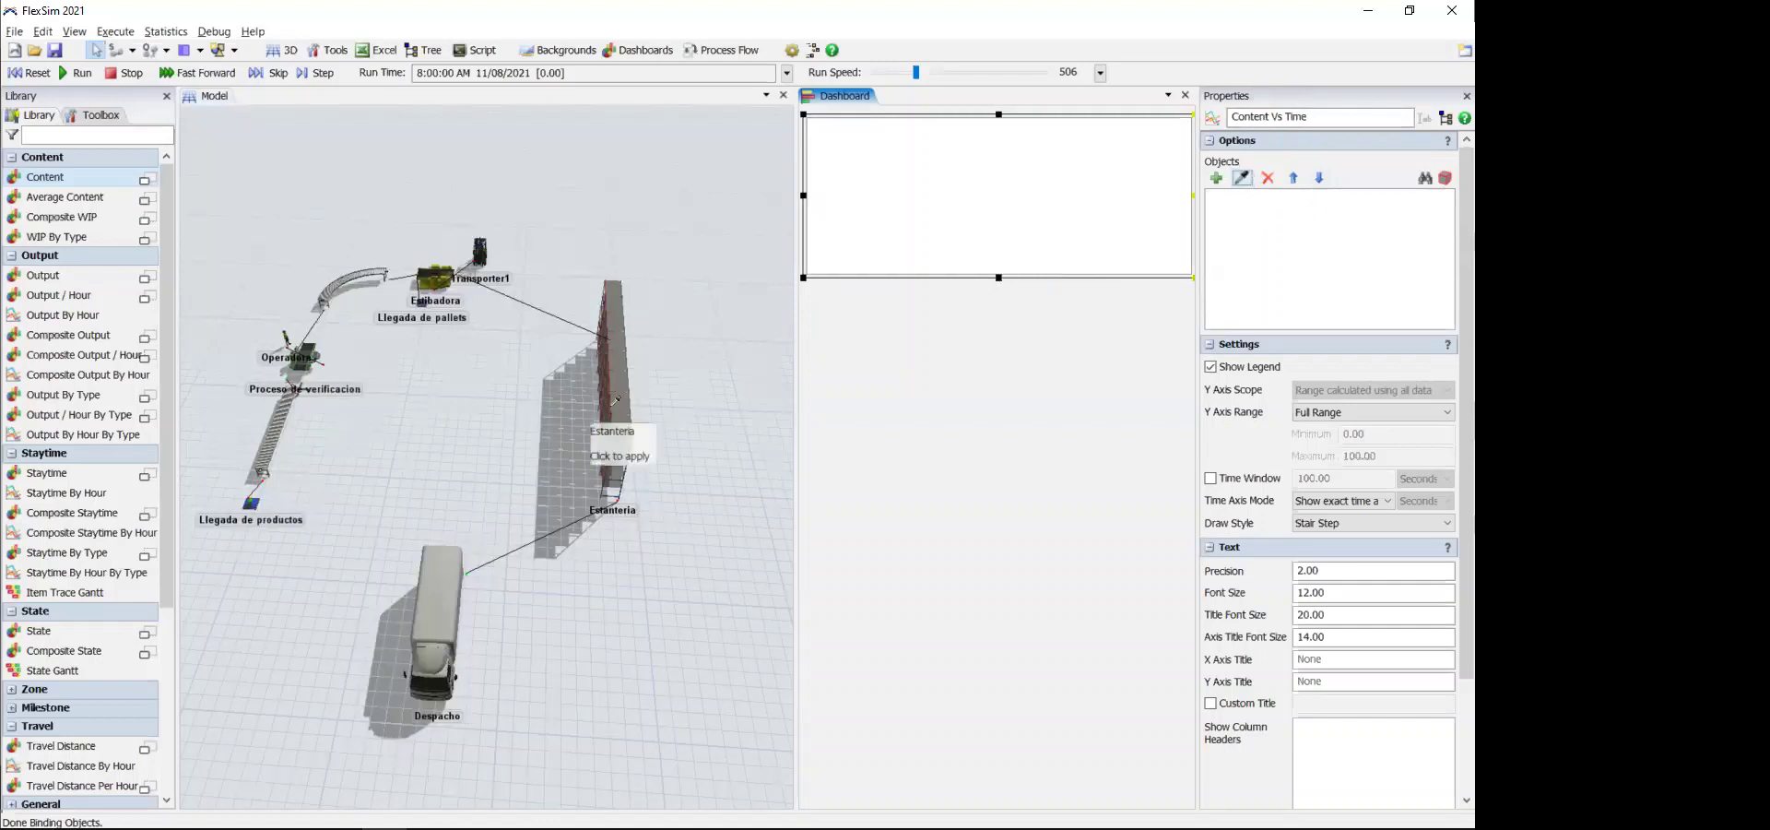
pyautogui.click(622, 354)
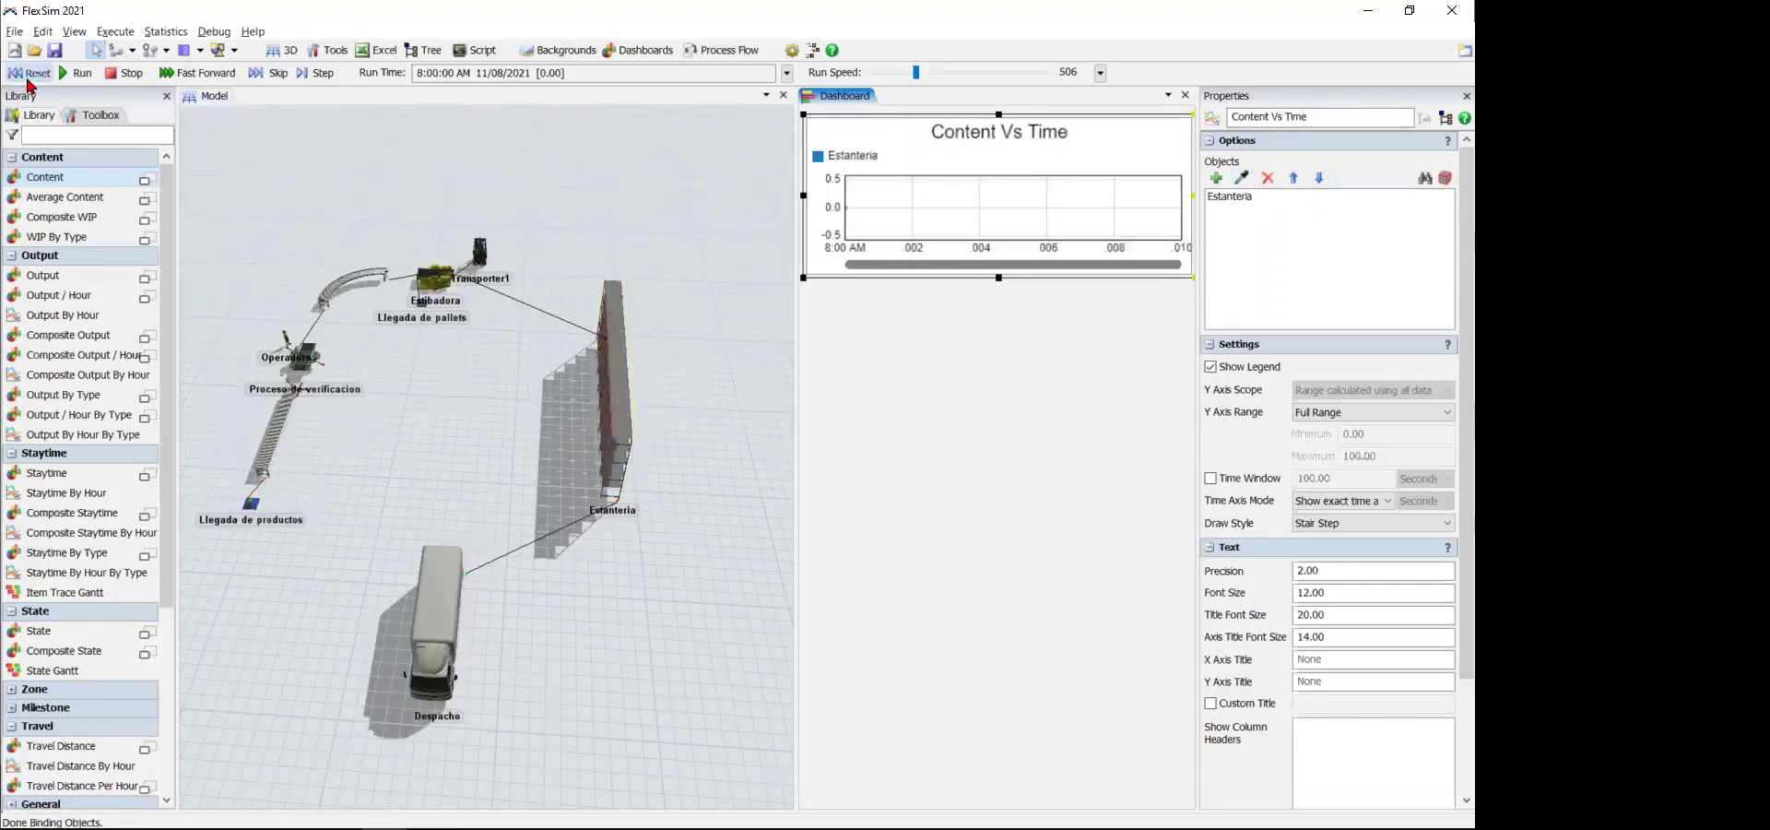
# - Enable a simulation stop time of 28800 seconds
pyautogui.click(787, 72)
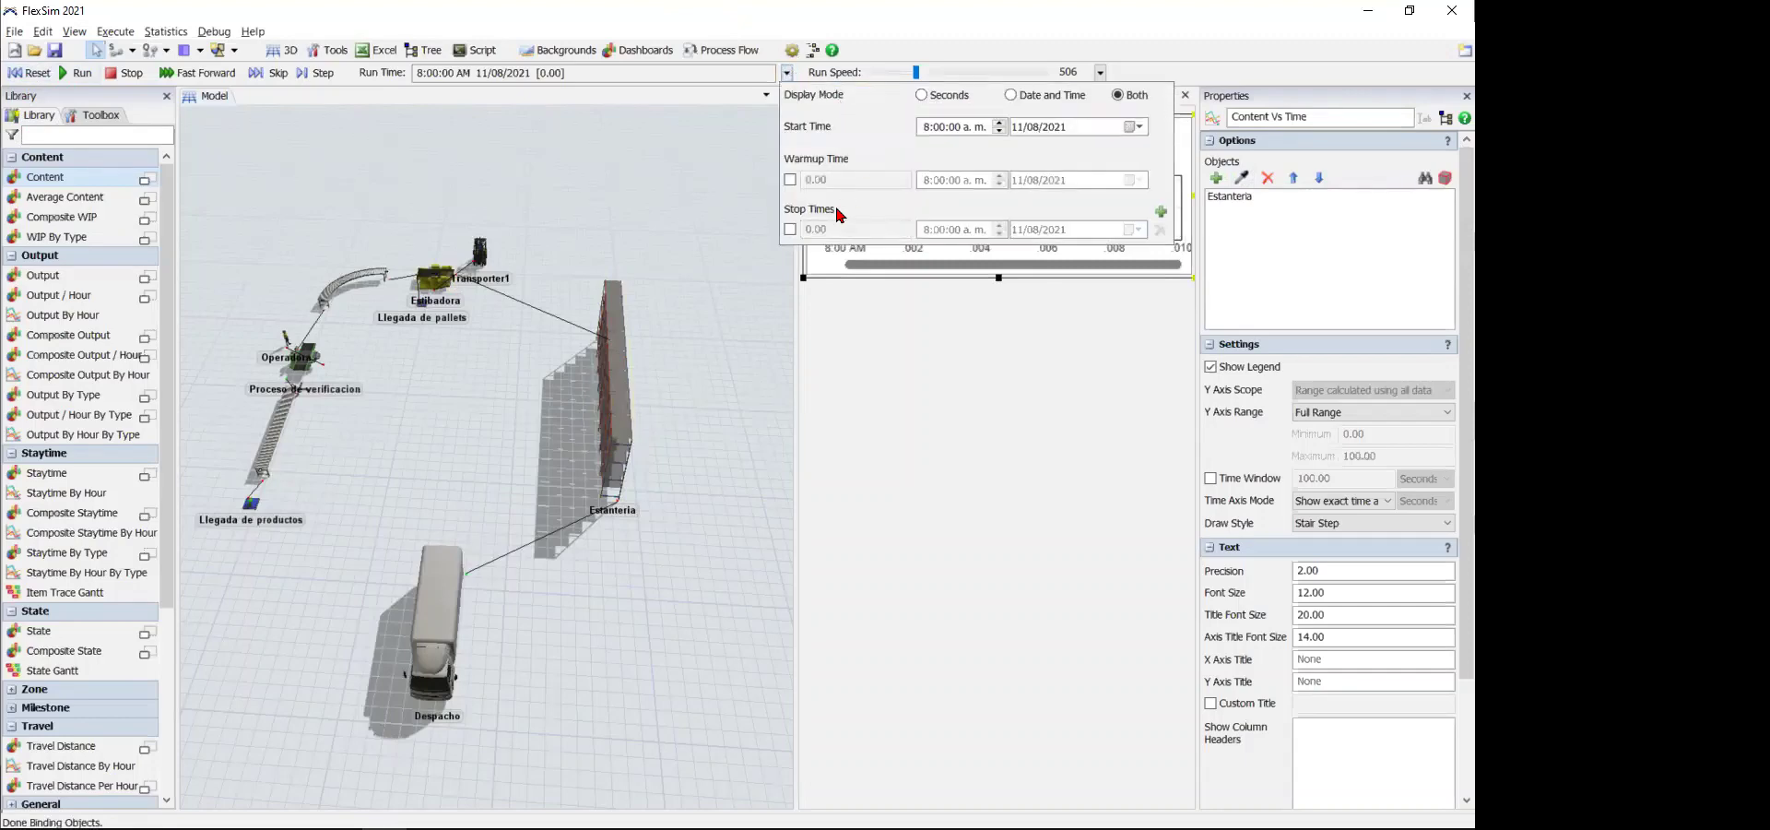
pyautogui.click(790, 229)
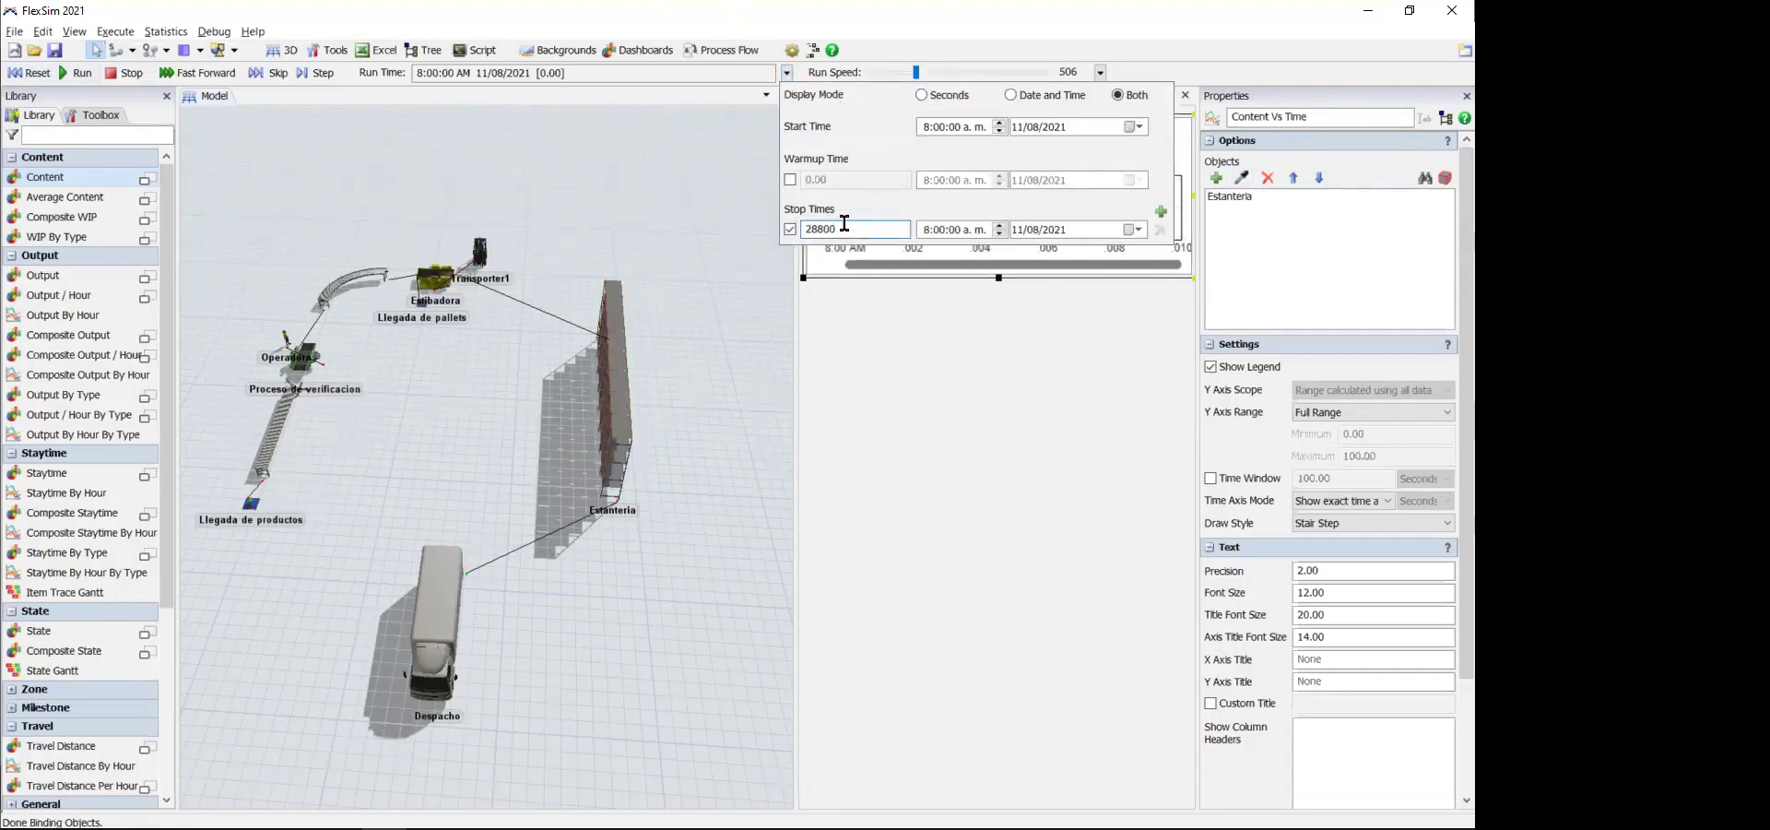
pyautogui.click(809, 82)
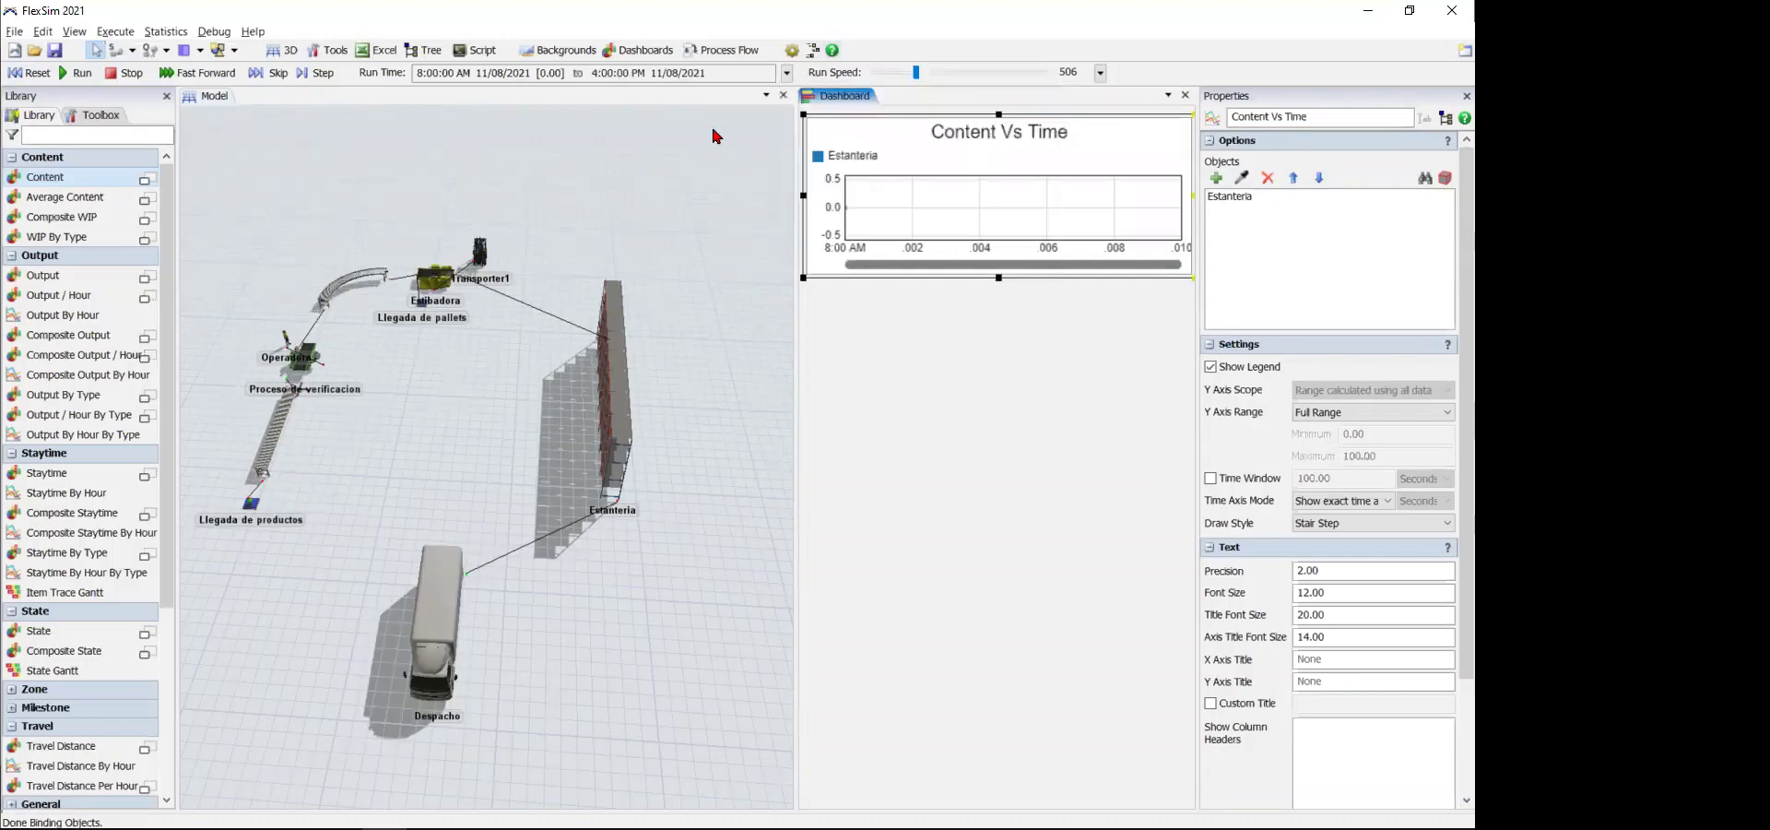
# - Reset and run the simulation, and watch the Estanteria rack fill alongside its Content Vs Time chart
pyautogui.click(35, 79)
pyautogui.click(72, 74)
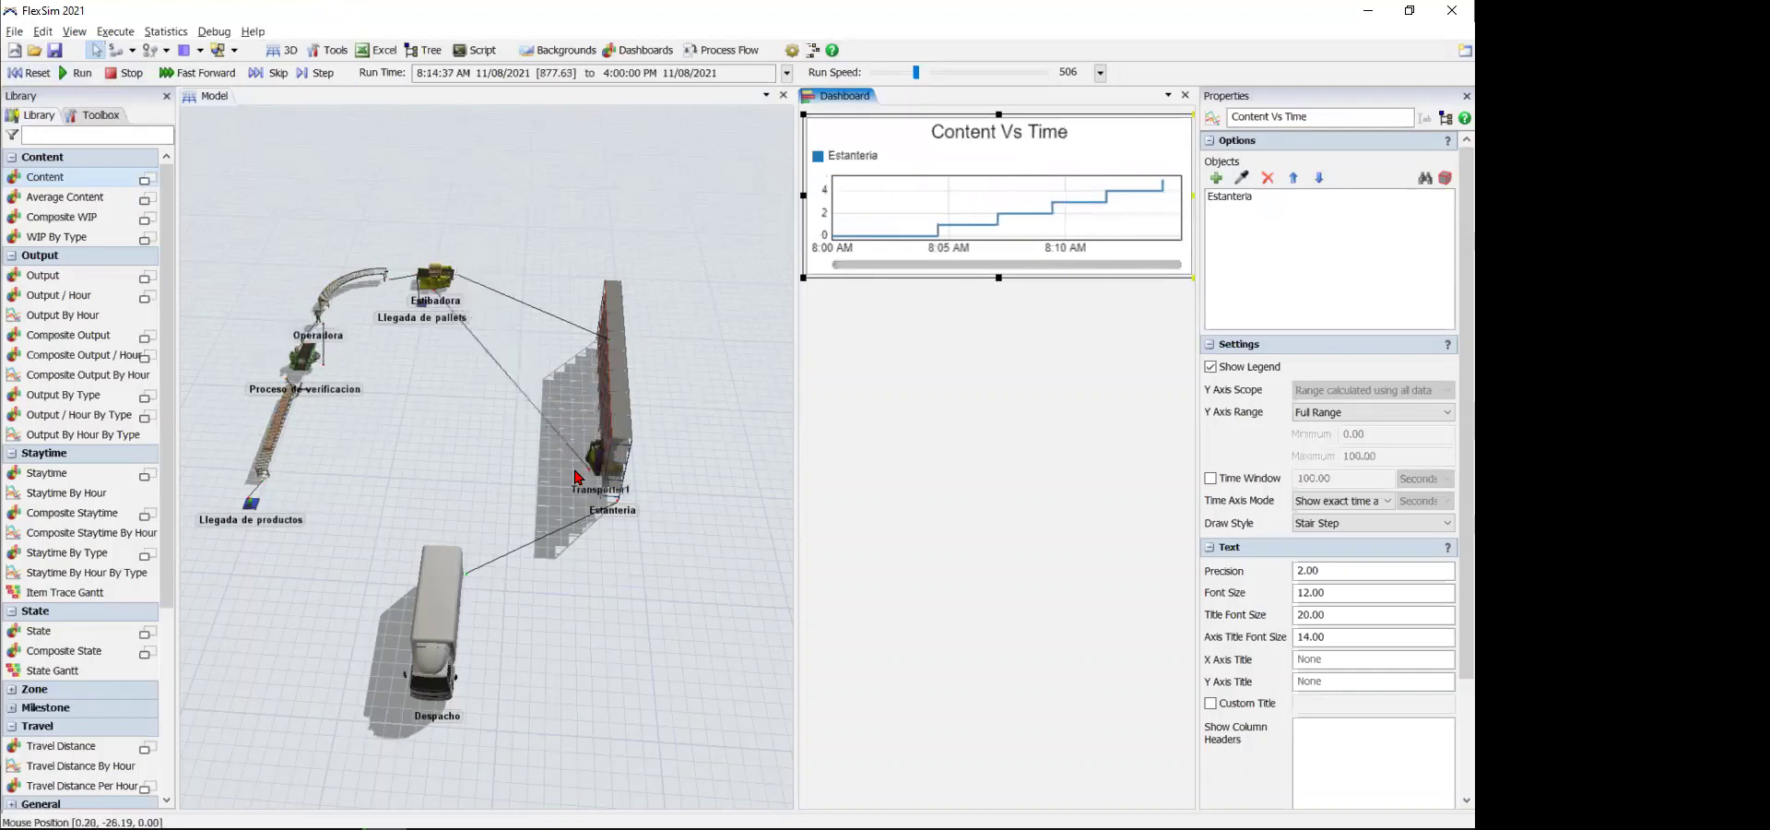
pyautogui.moveTo(522, 478); pyautogui.dragTo(561, 494, button='right')
pyautogui.moveTo(561, 494); pyautogui.dragTo(577, 527)
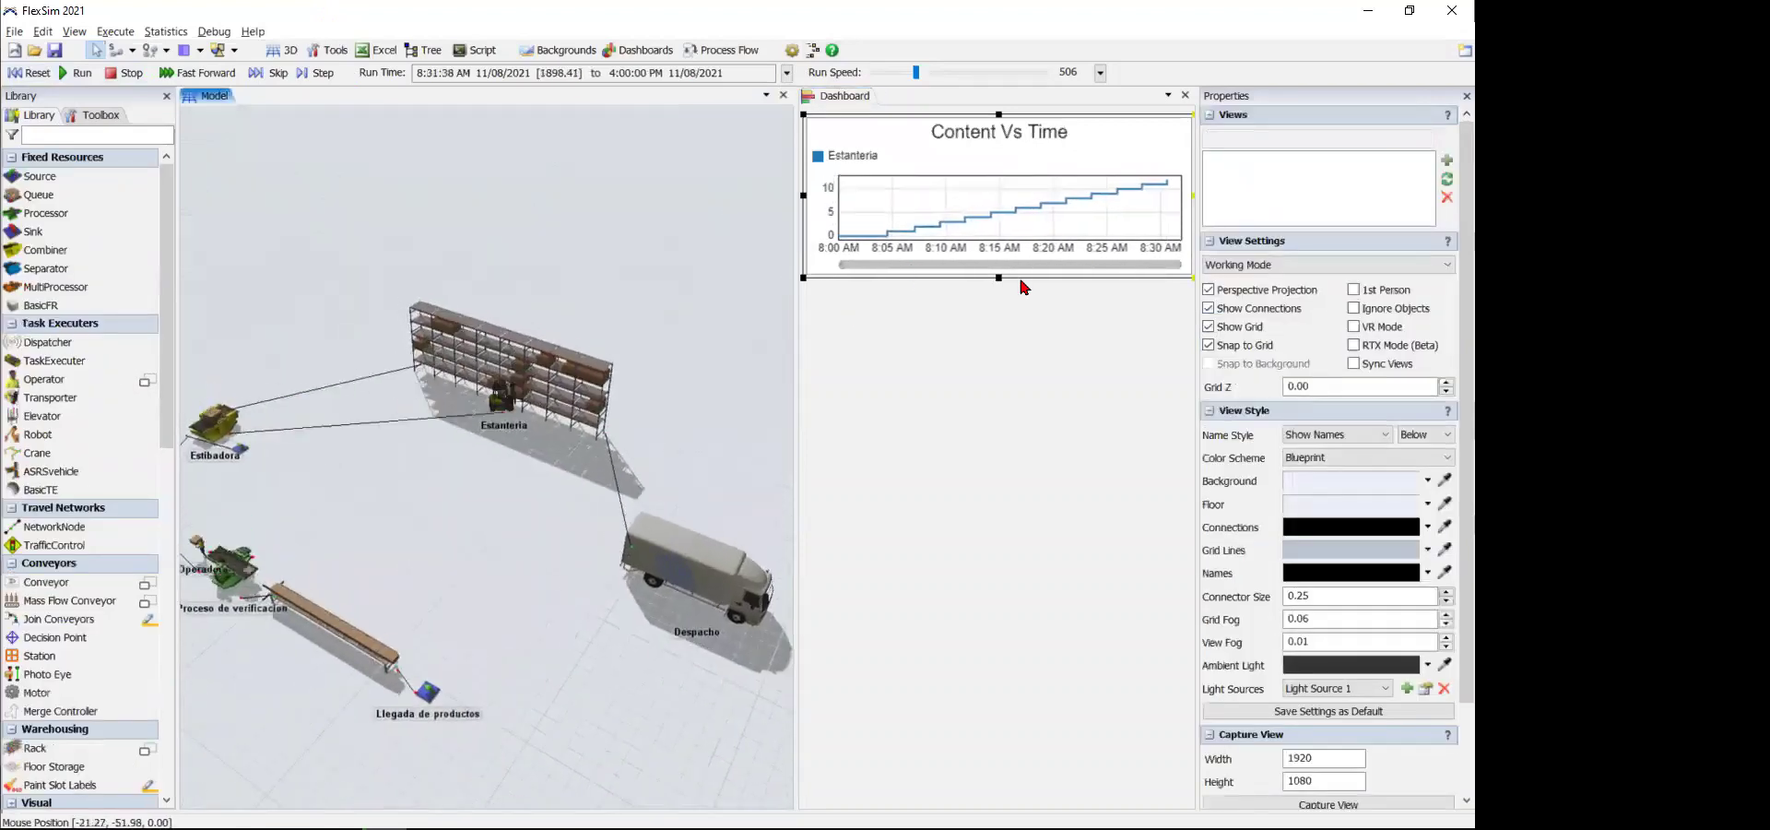
# - Make the Content Vs Time chart taller on the dashboard, and stop and reset the running simulation
pyautogui.click(998, 277)
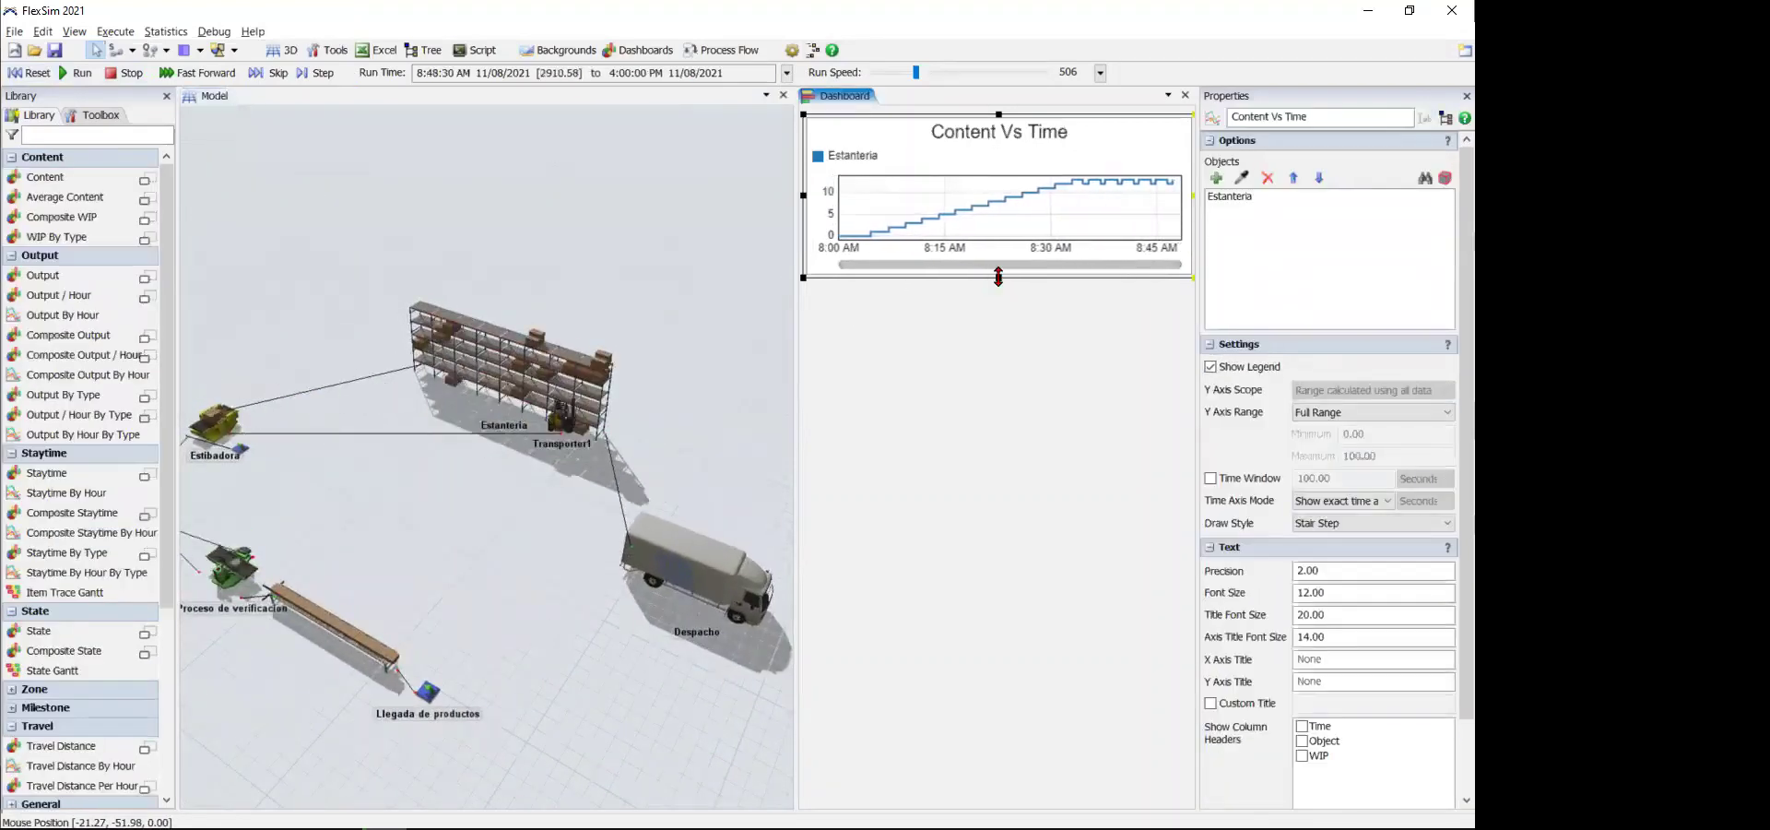
pyautogui.moveTo(998, 277); pyautogui.dragTo(998, 319)
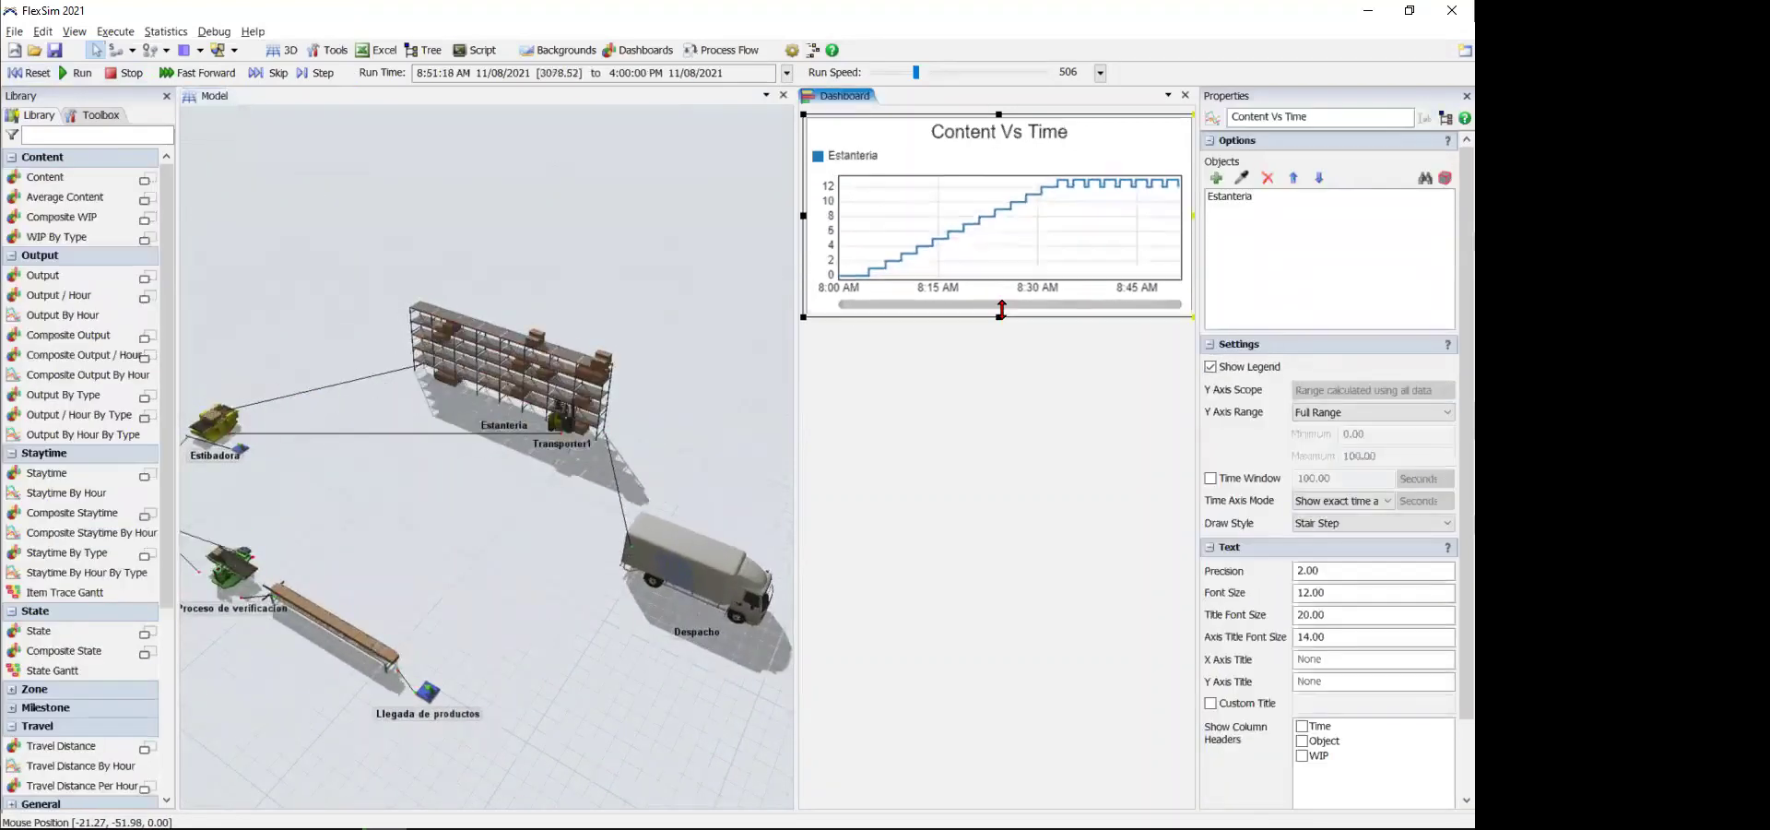
pyautogui.click(134, 73)
pyautogui.click(31, 73)
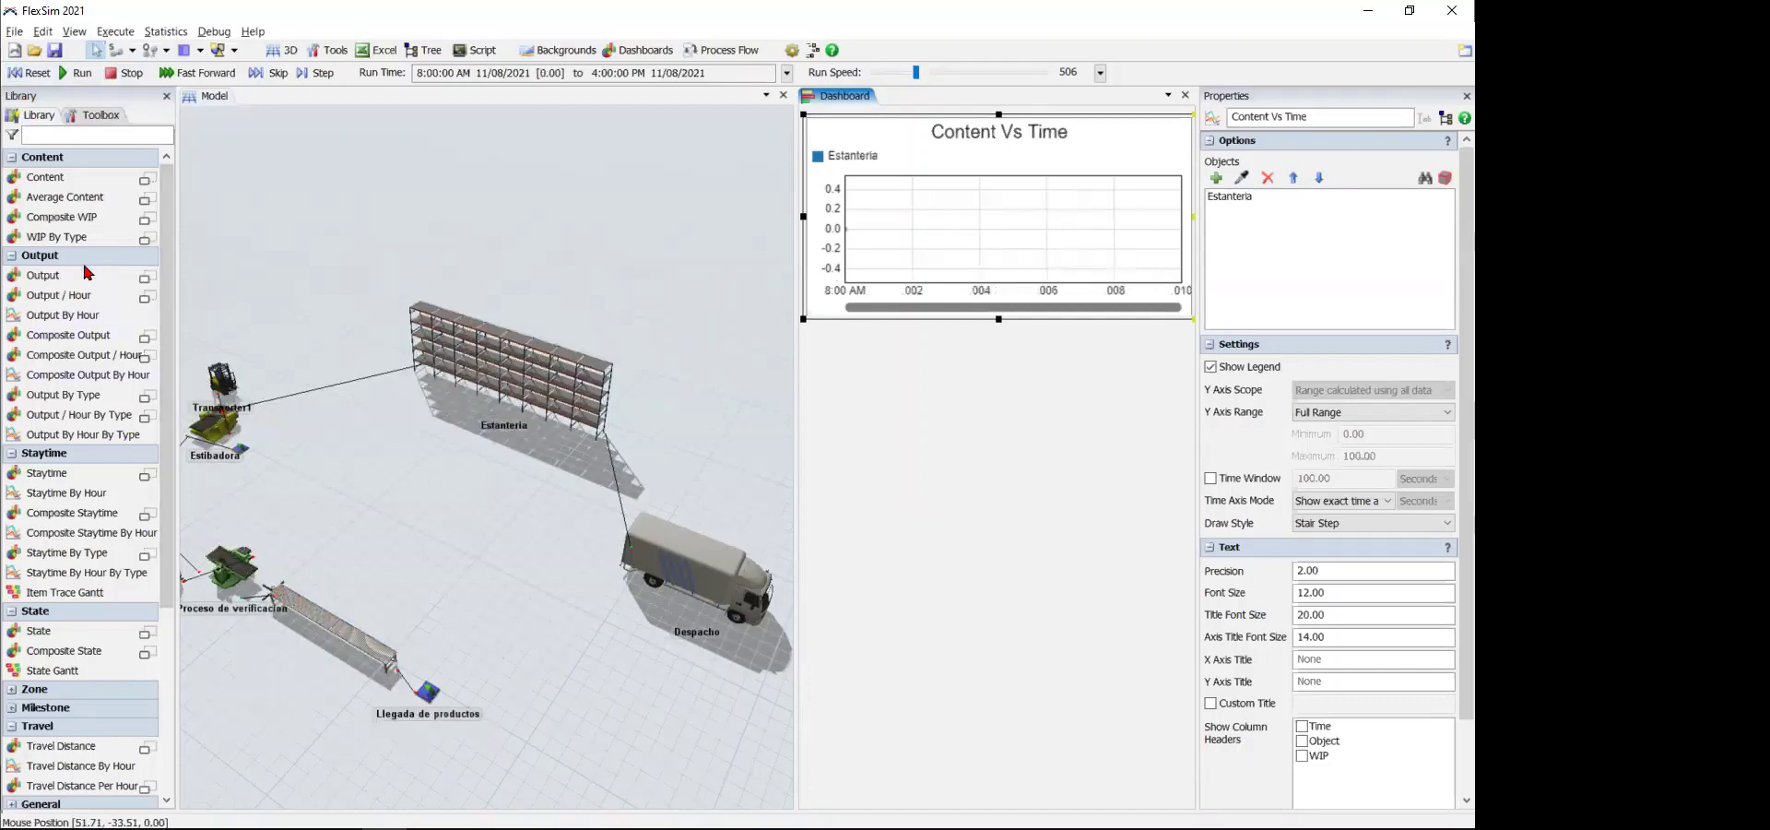
# - Add an Output bar chart directly beneath Content Vs Time, lock it to the right and extend it to the dashboard's left margin
pyautogui.moveTo(80, 270); pyautogui.dragTo(663, 188)
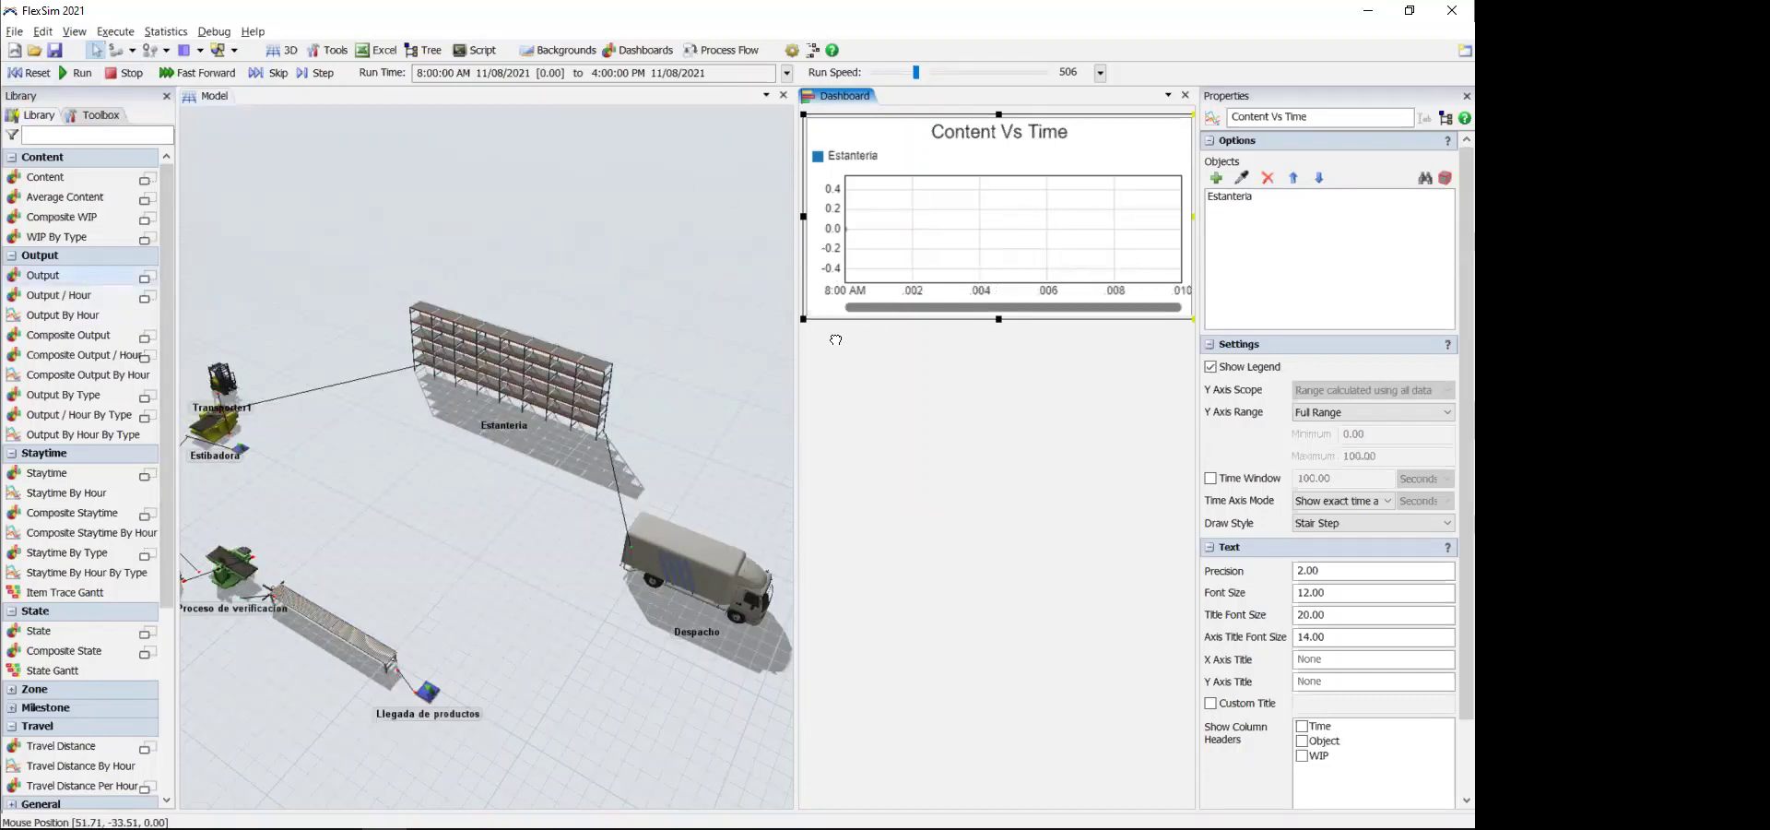
pyautogui.moveTo(835, 340); pyautogui.dragTo(835, 340)
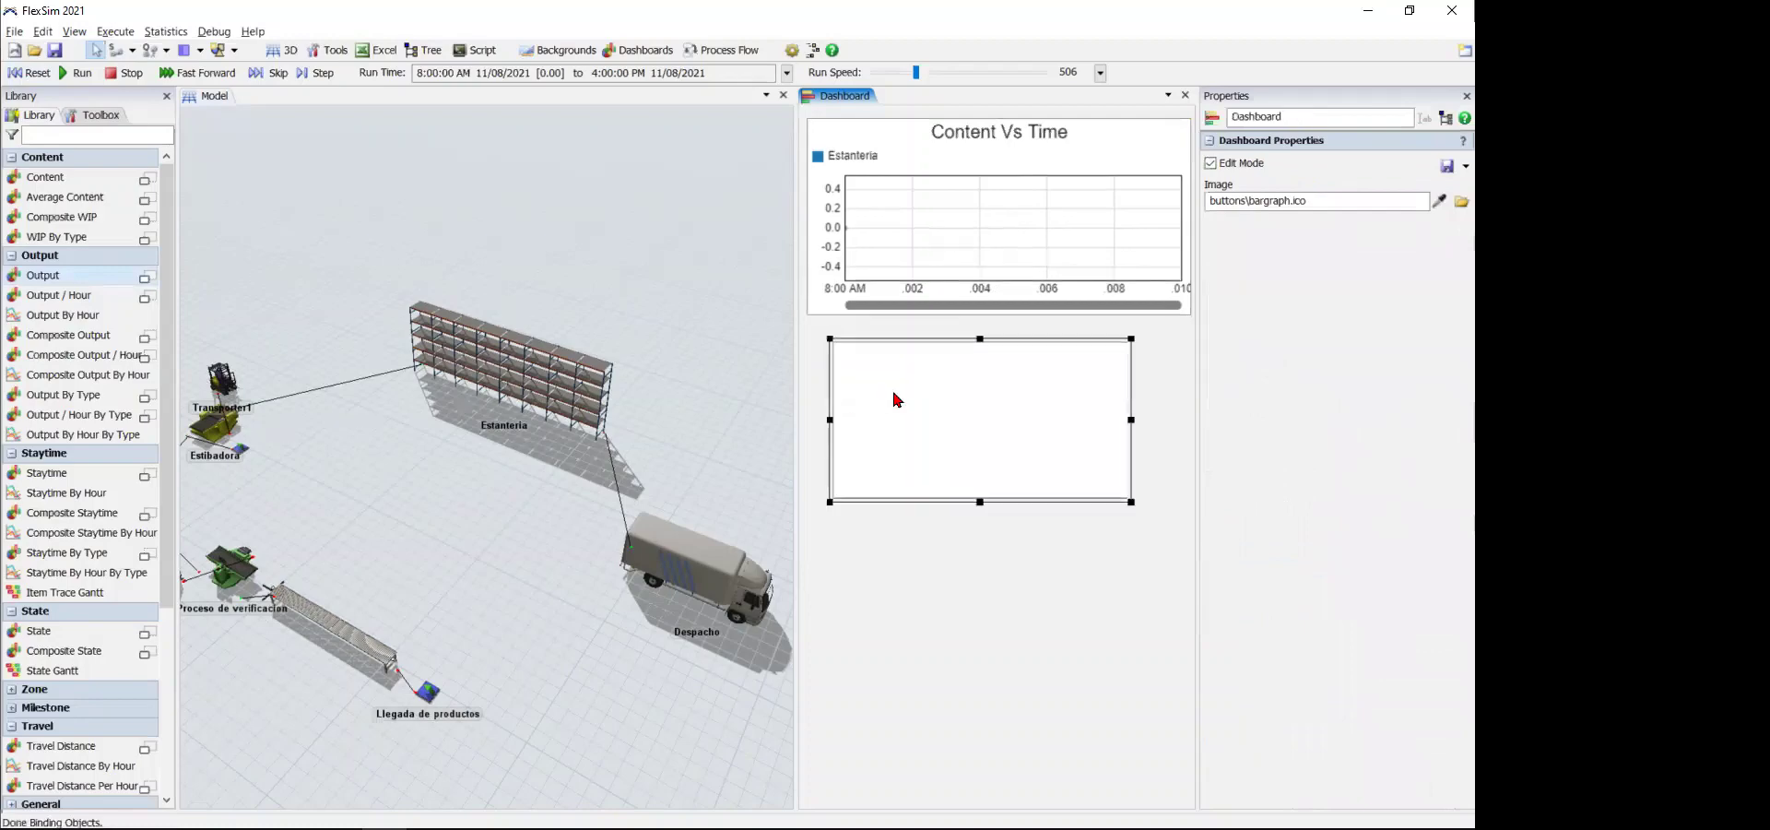
pyautogui.rightClick(893, 399)
pyautogui.click(959, 528)
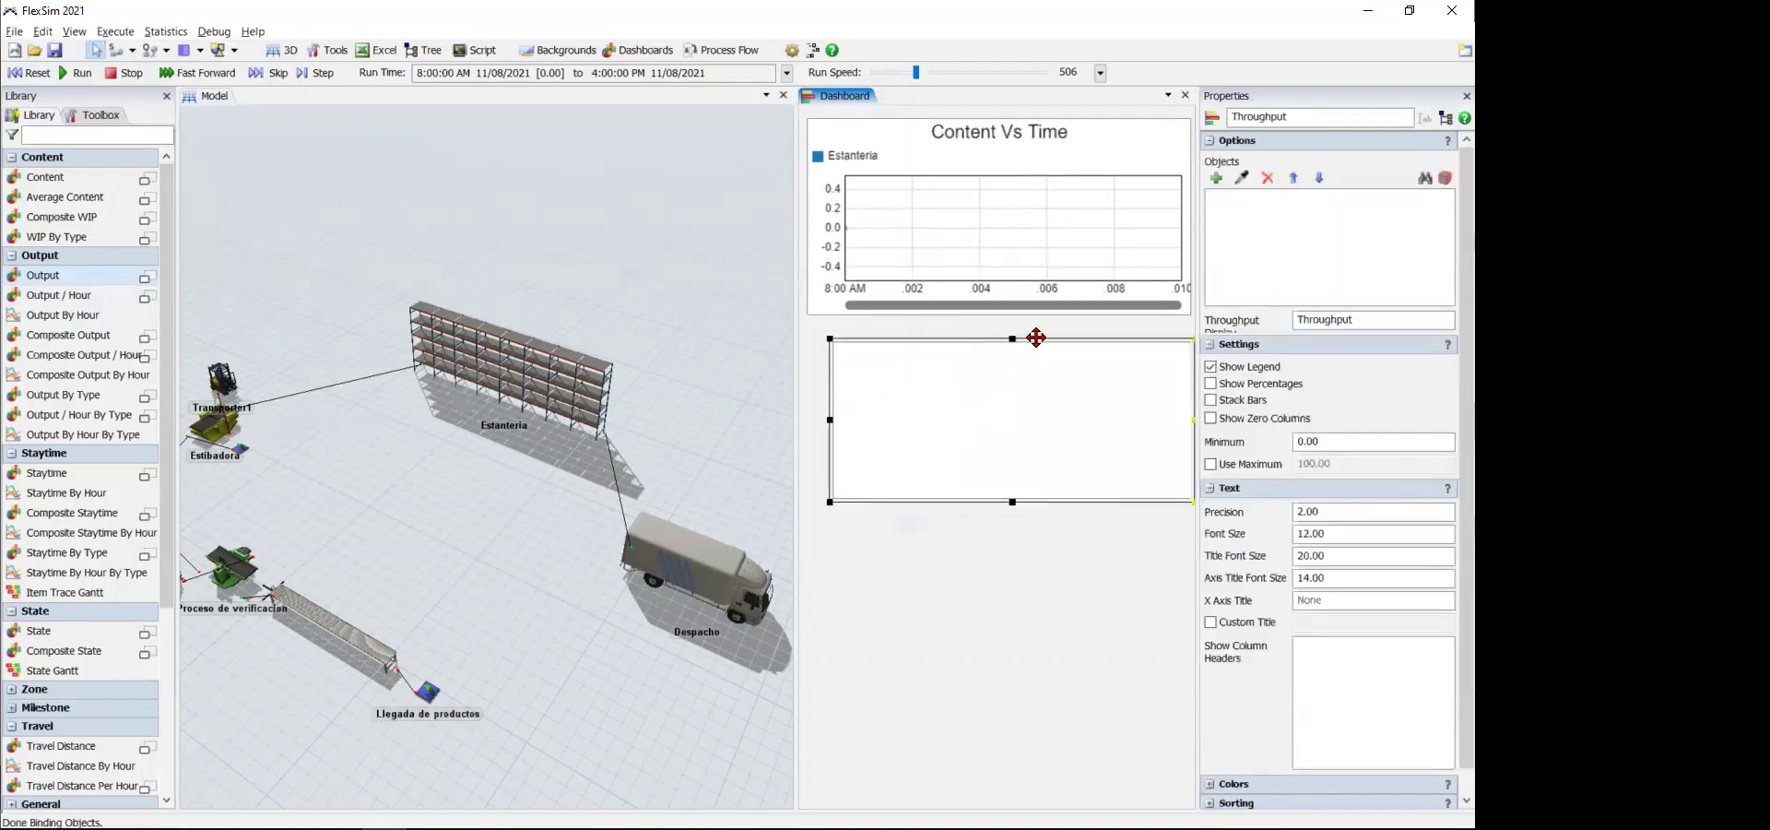
pyautogui.moveTo(1036, 338); pyautogui.dragTo(1040, 312)
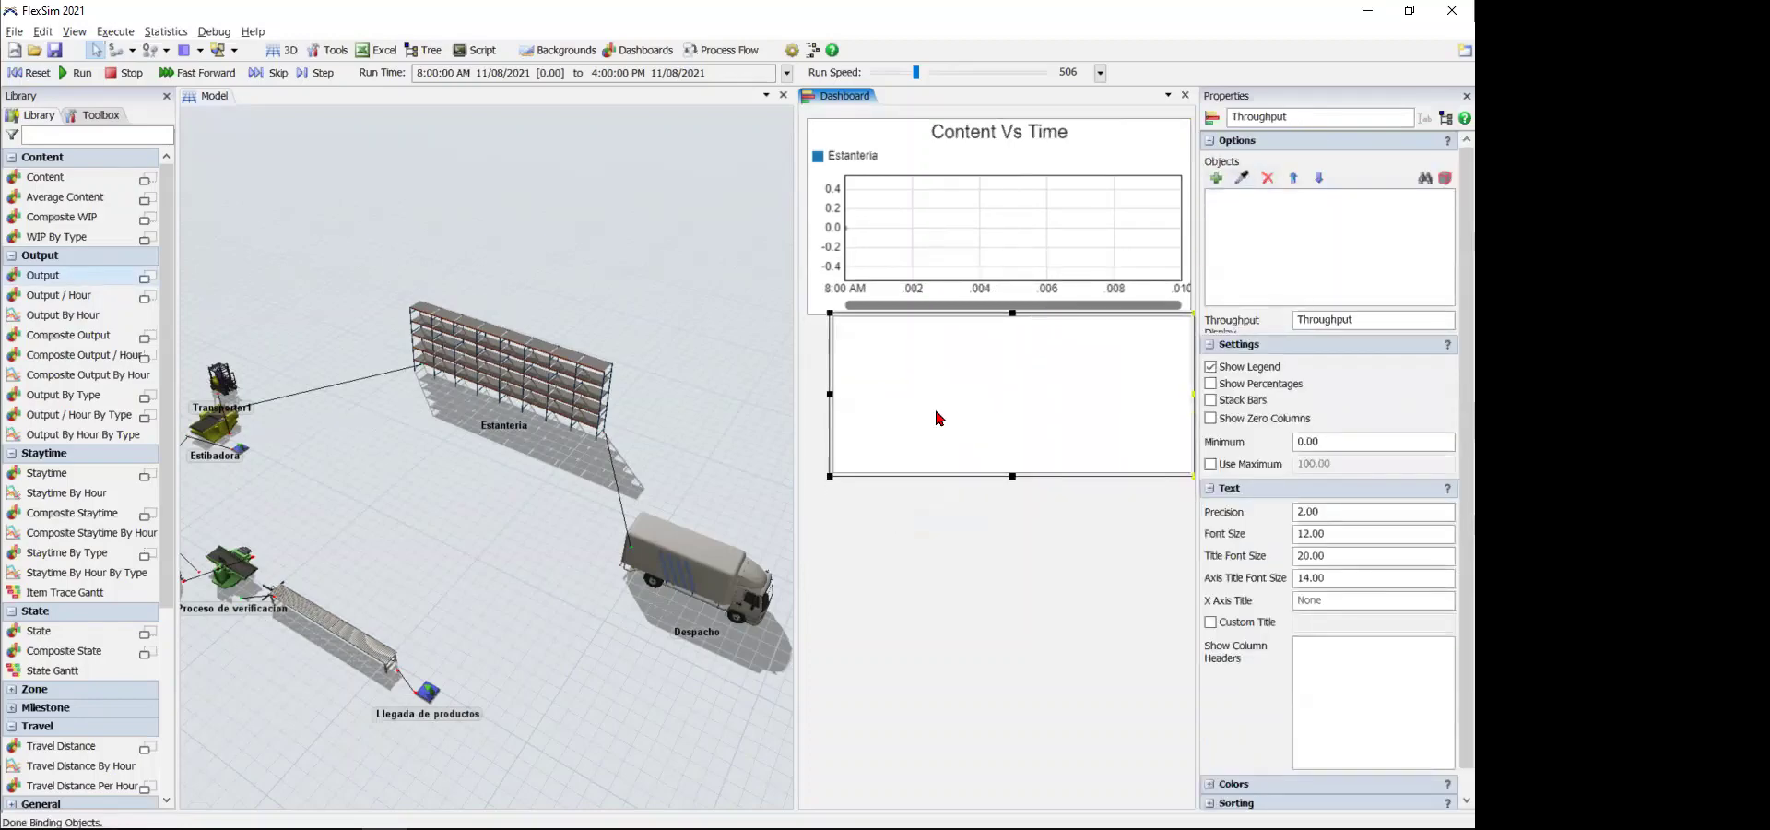
pyautogui.moveTo(831, 390); pyautogui.dragTo(811, 391)
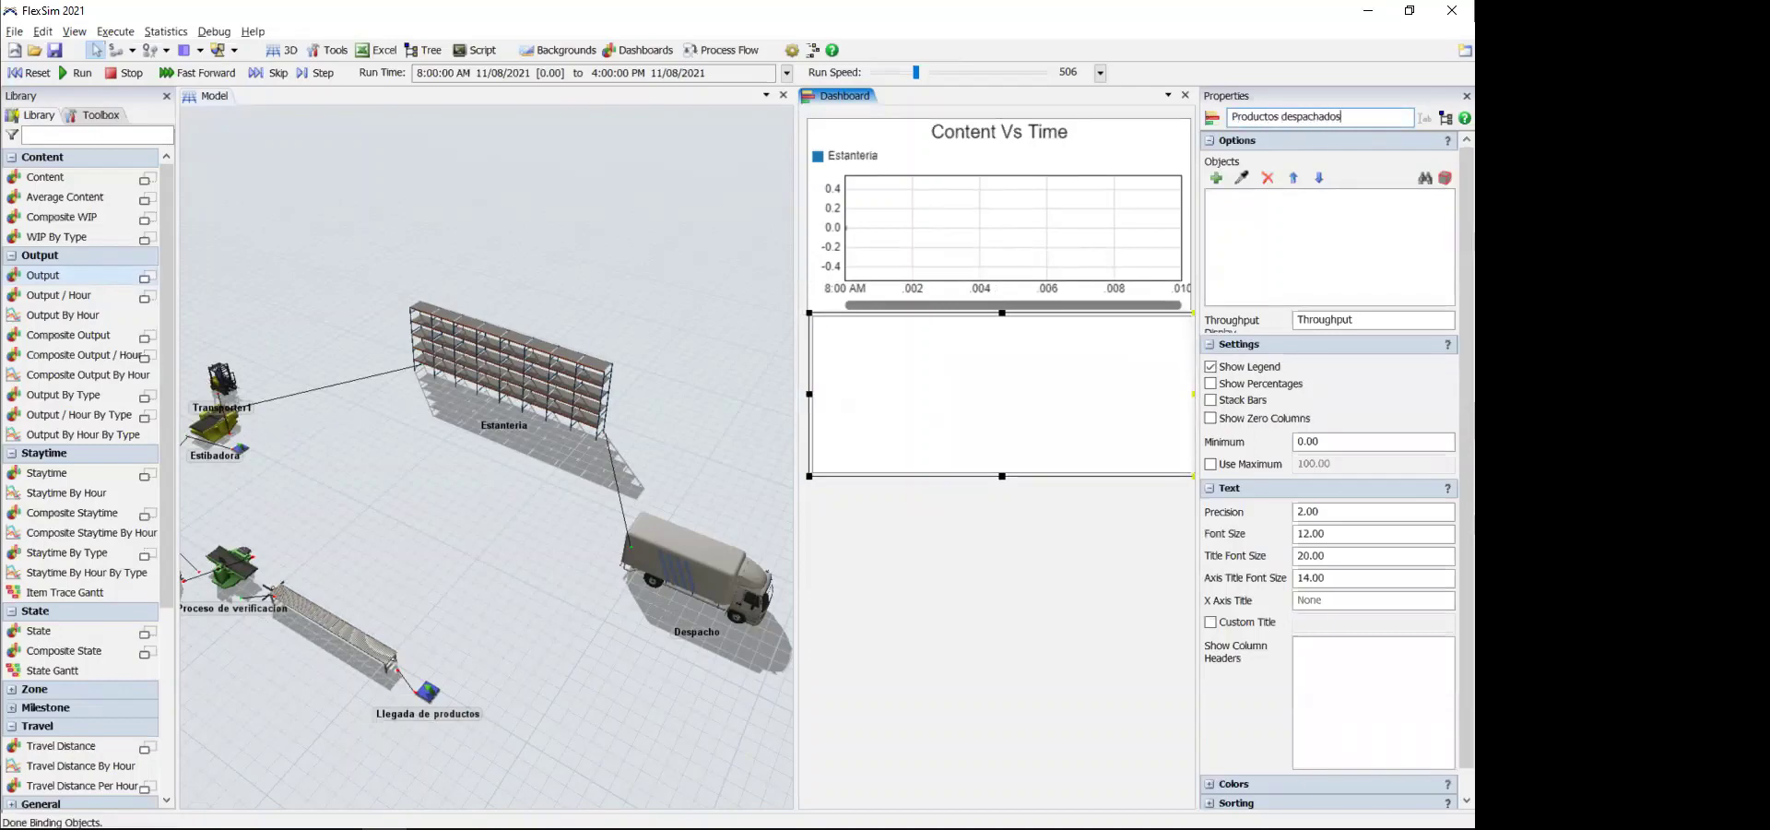
# - Name the output chart Productos despachados and assign the Despacho truck as its object
pyautogui.click(694, 555)
pyautogui.moveTo(674, 665); pyautogui.dragTo(552, 647, button='right')
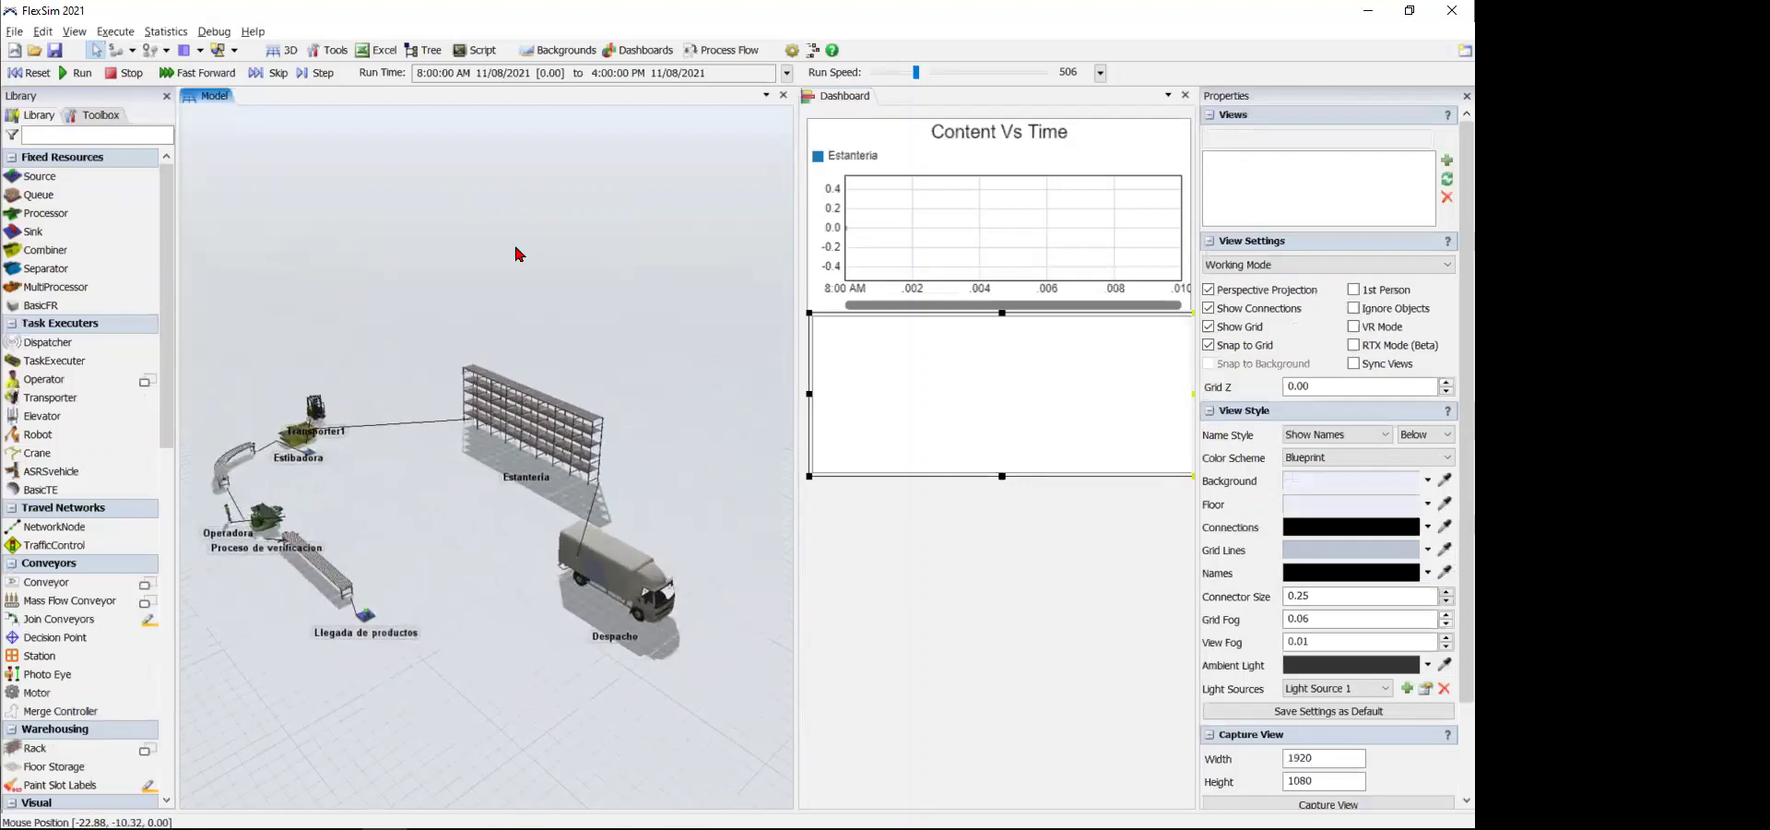
# - Run the model from the start at a run speed of 889, shorten the Productos despachados chart, and reset the model
pyautogui.click(28, 73)
pyautogui.click(76, 73)
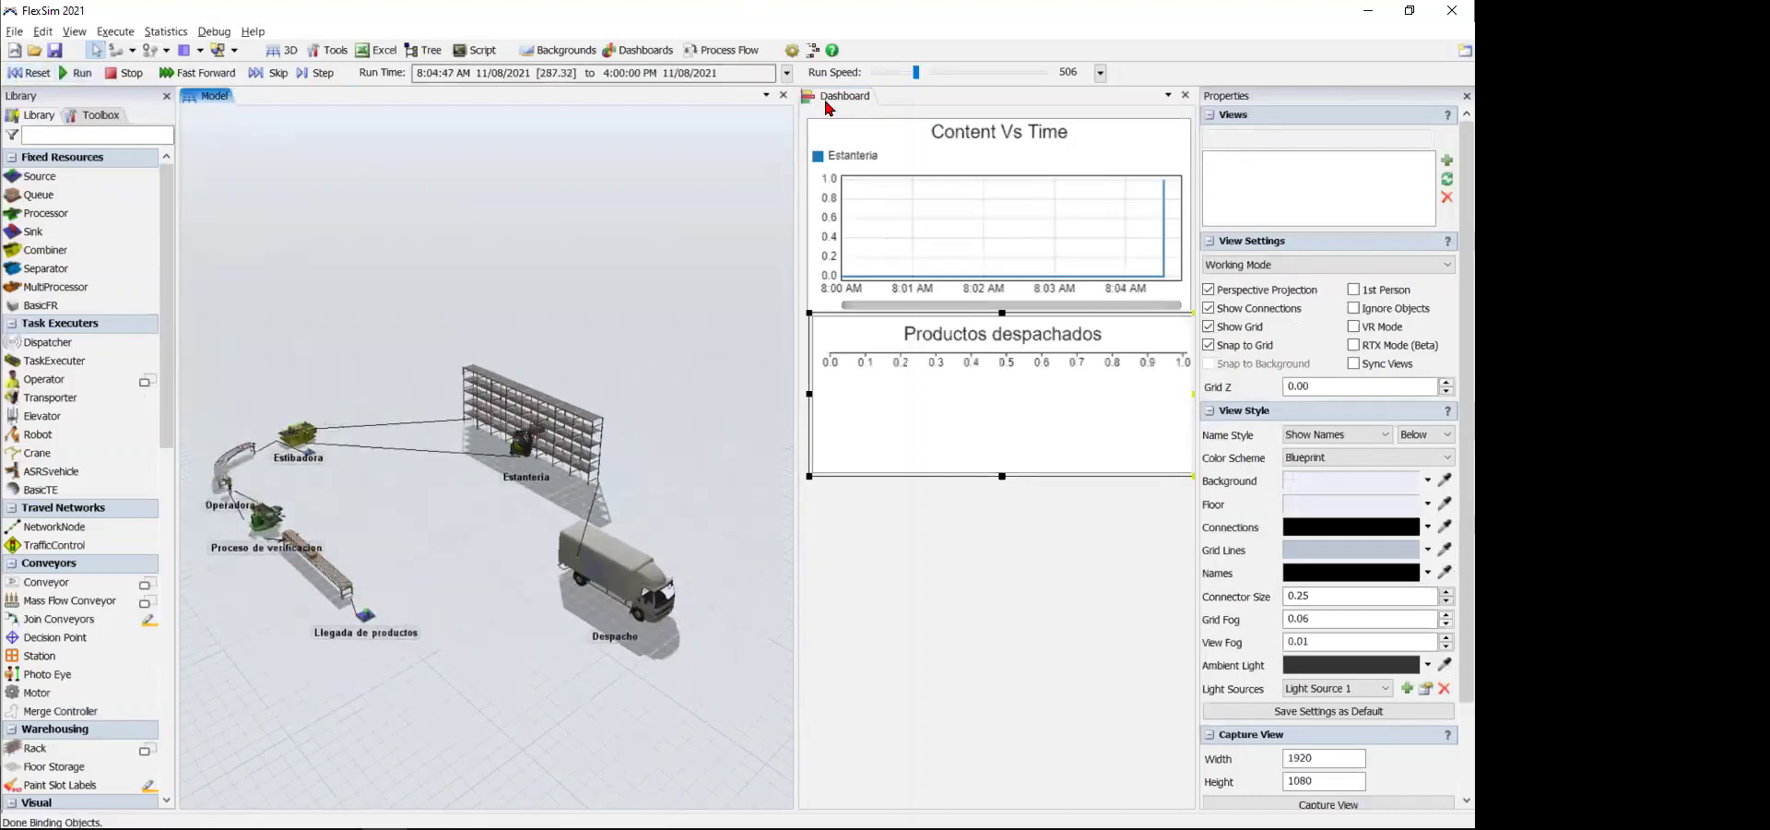
pyautogui.moveTo(920, 74); pyautogui.dragTo(923, 73)
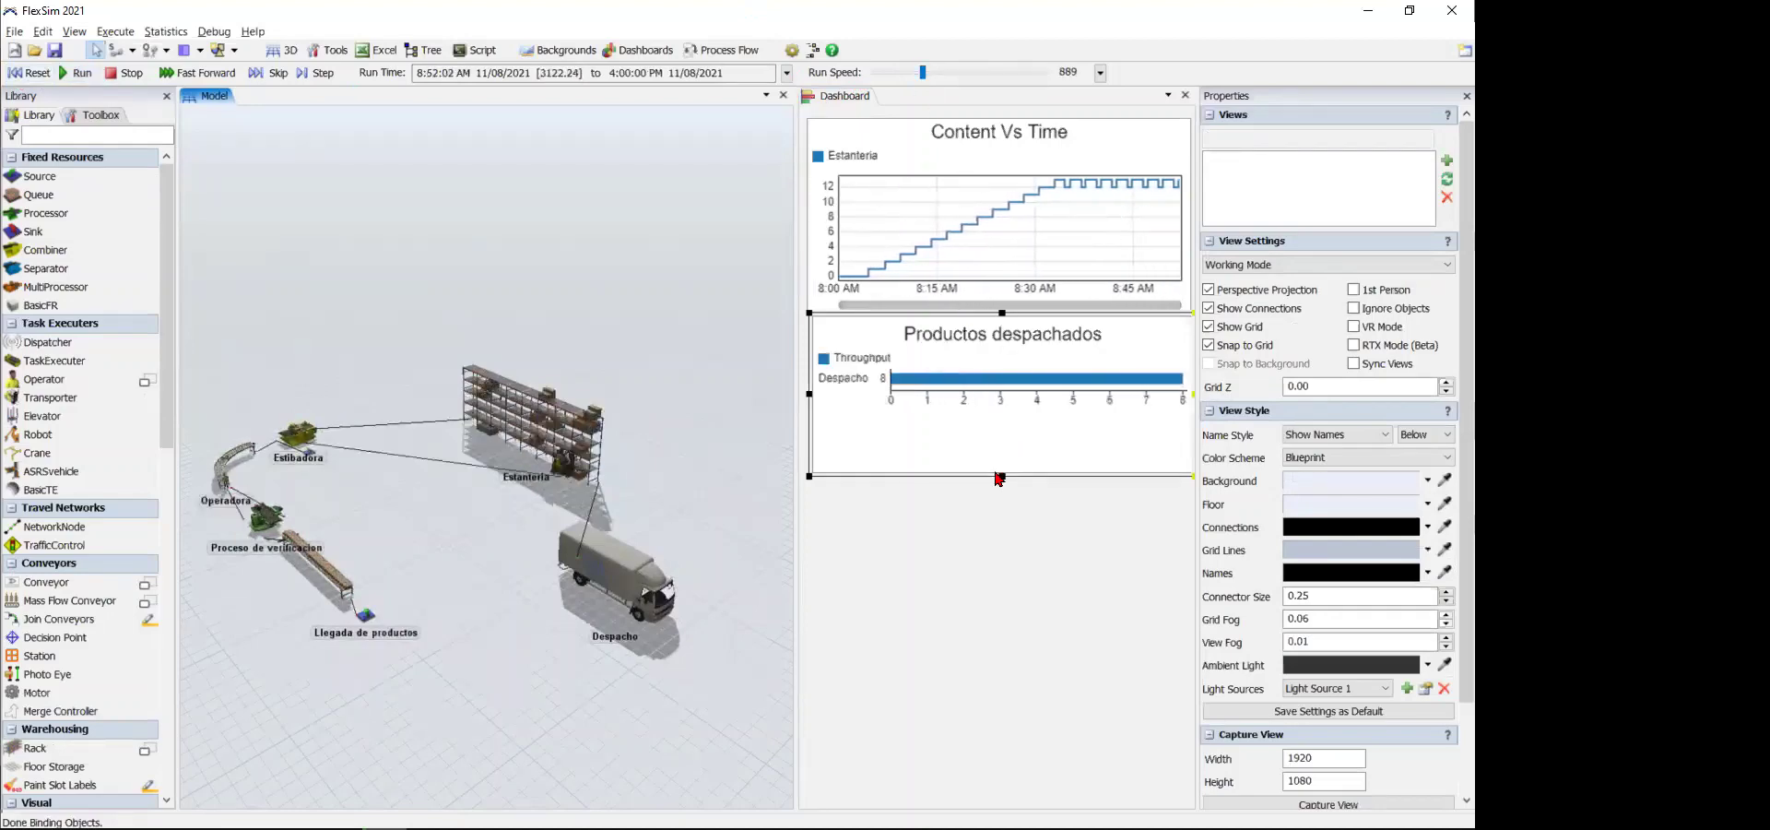
pyautogui.moveTo(1002, 476); pyautogui.dragTo(1002, 414)
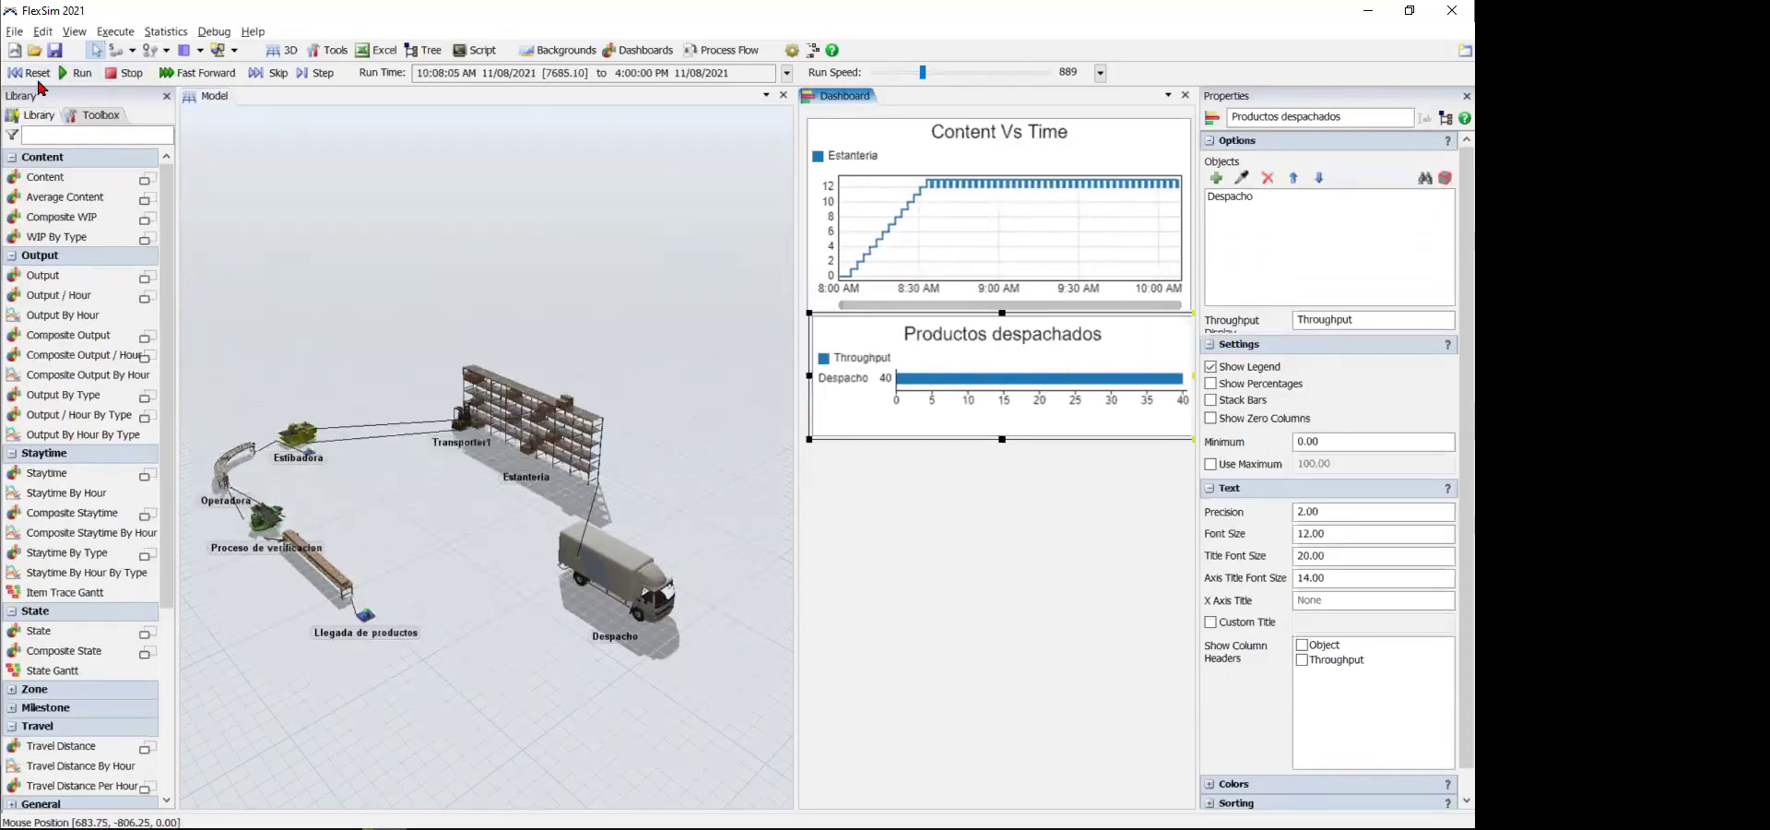
pyautogui.click(37, 73)
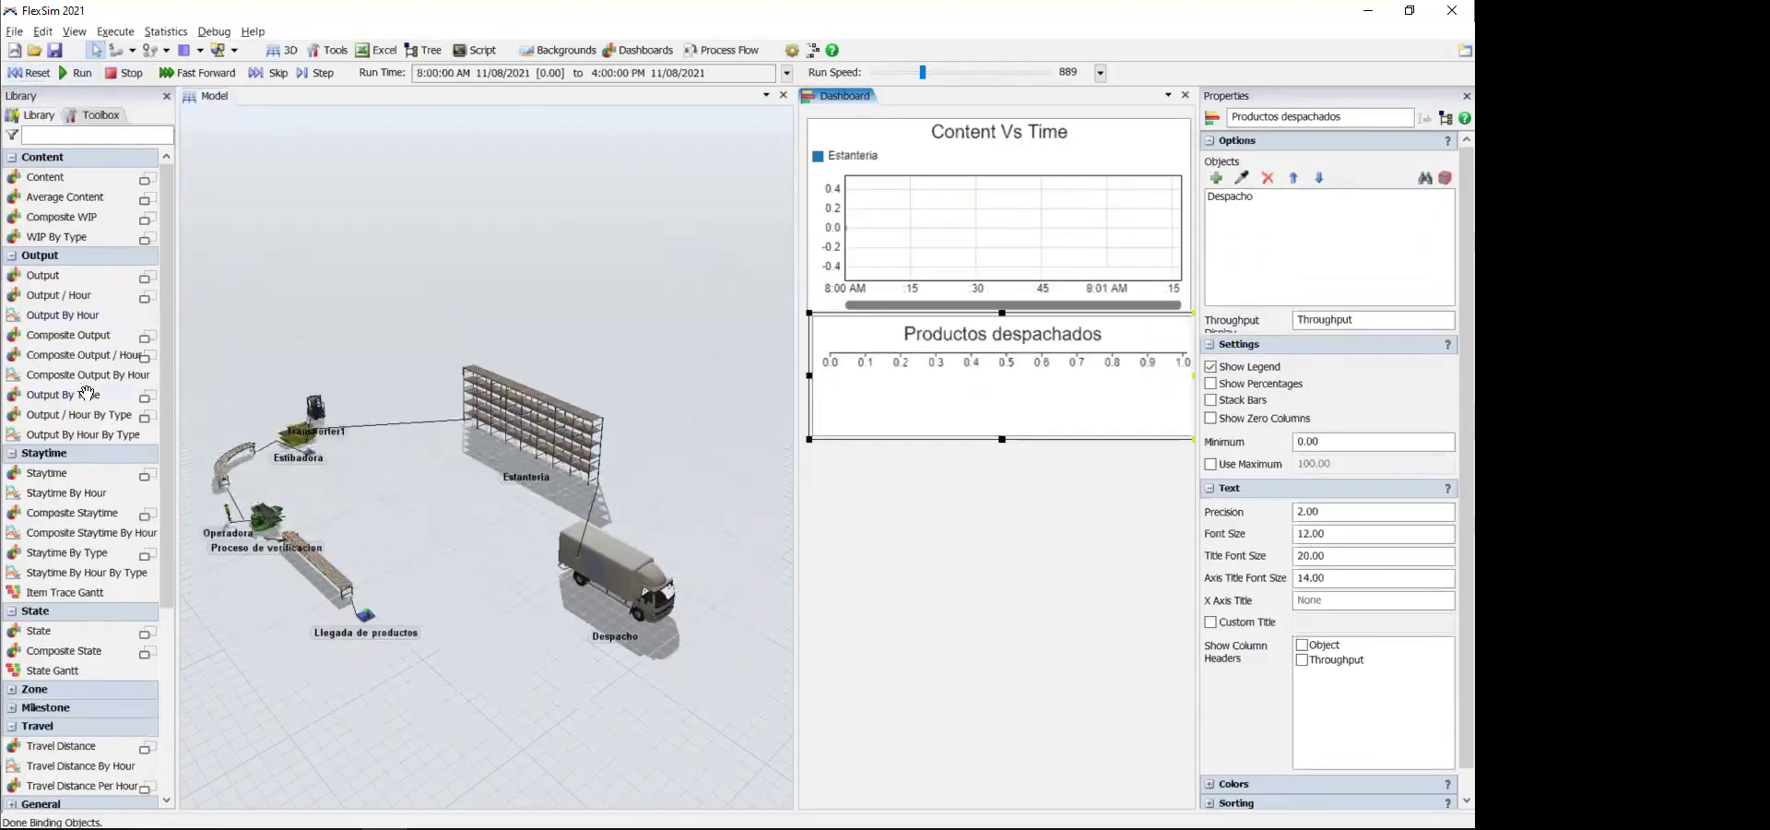
# - Add a Staytime histogram beneath Productos despachados, lock it to the right and extend it to the dashboard's left margin
pyautogui.click(79, 474)
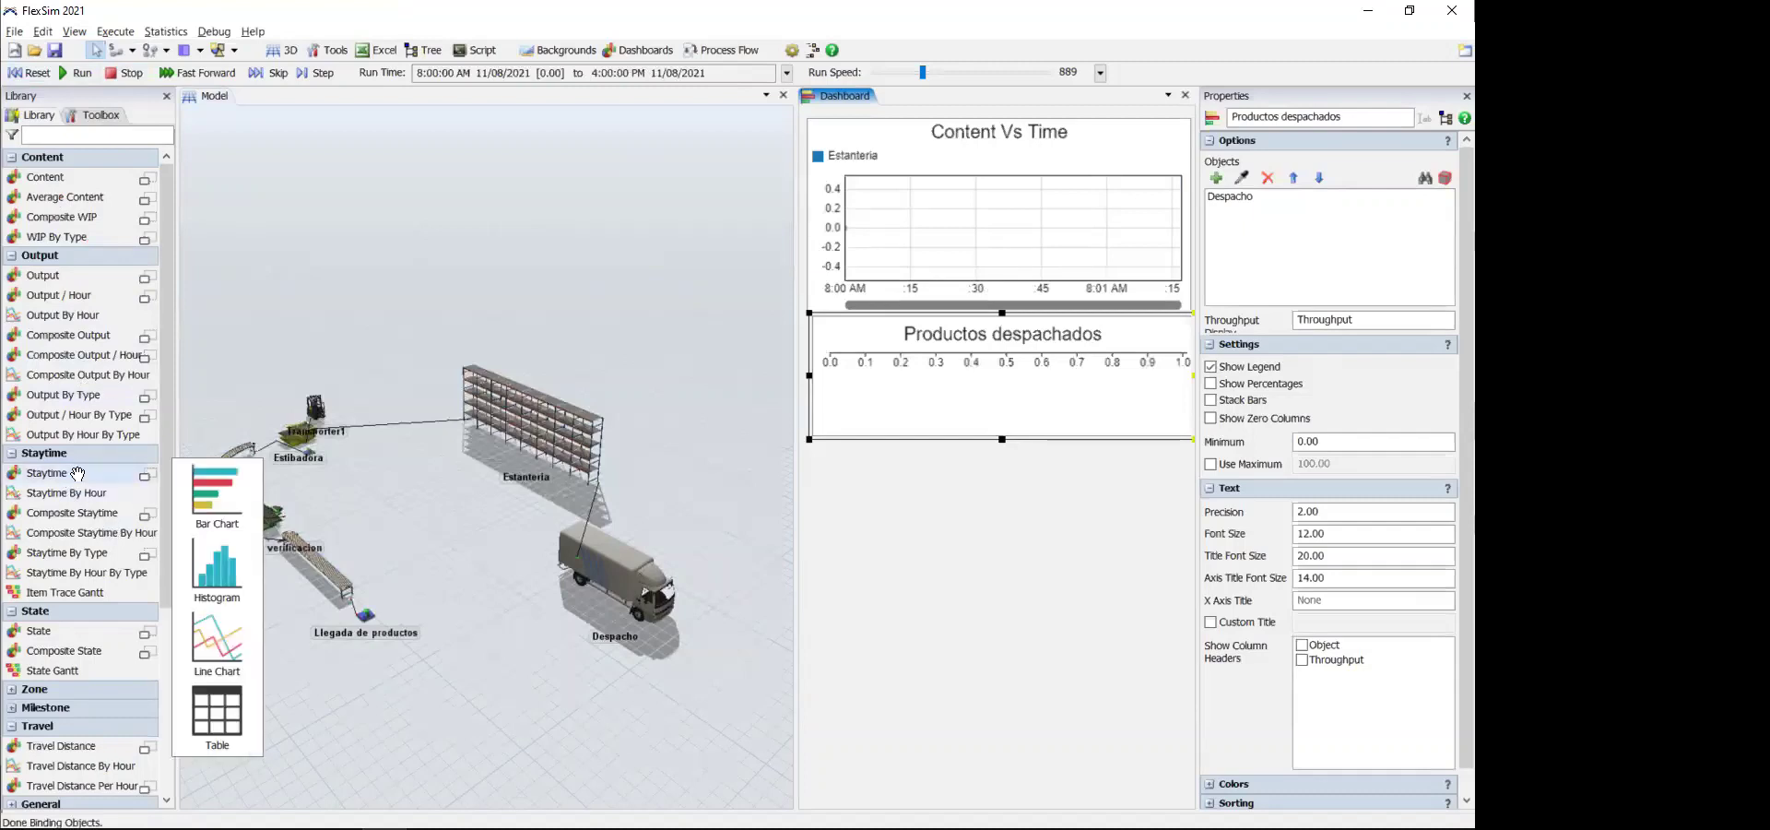
pyautogui.moveTo(223, 580); pyautogui.dragTo(982, 380)
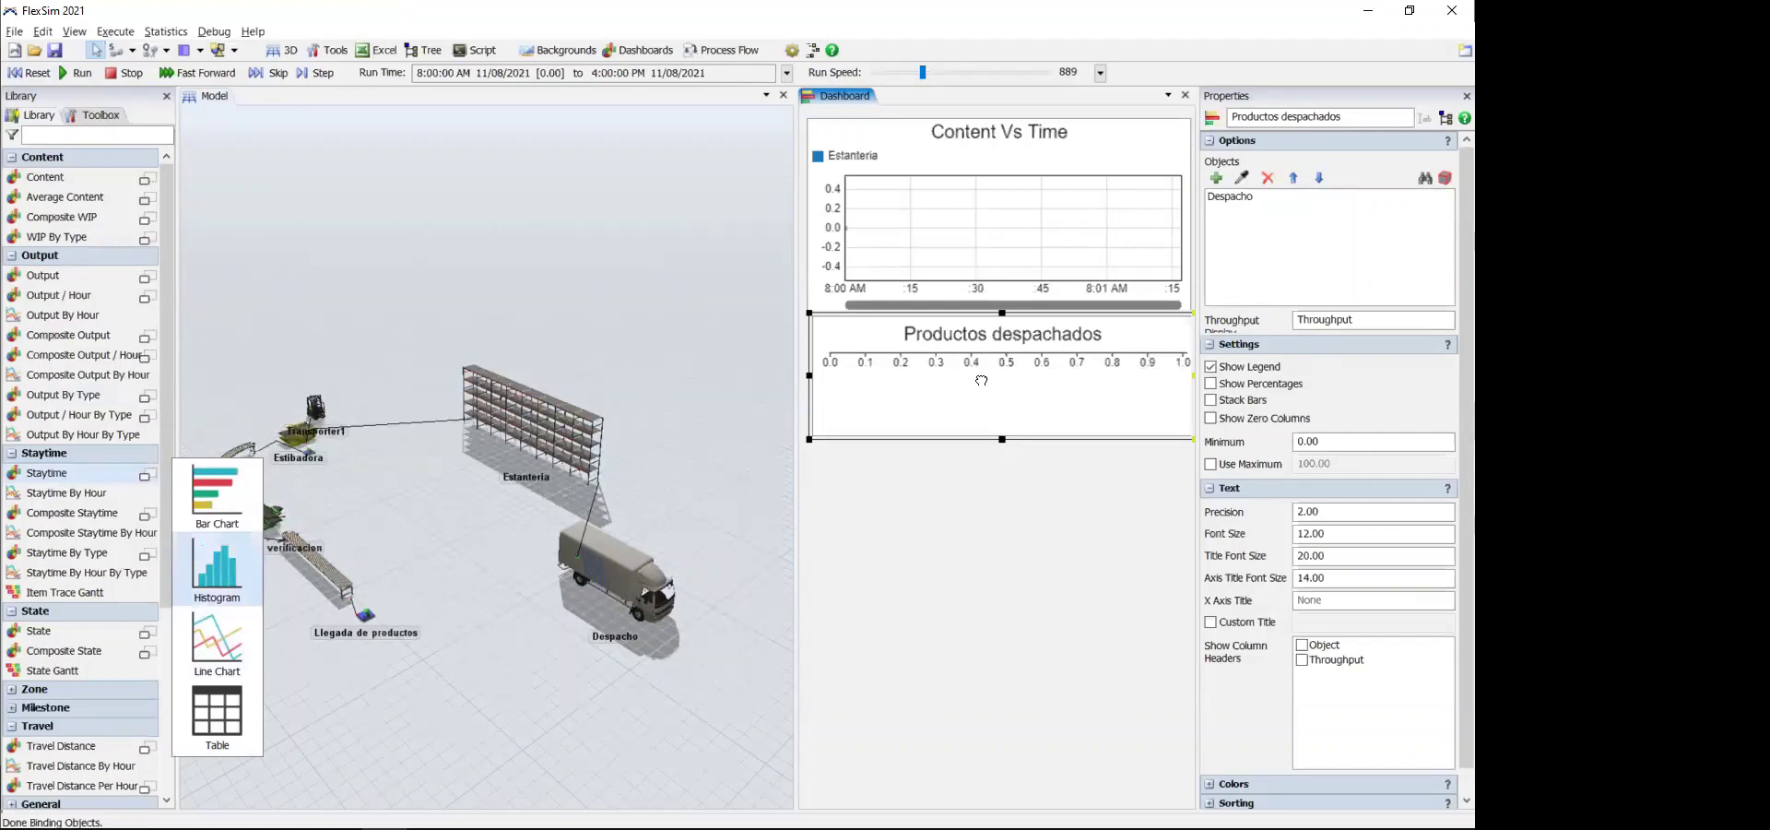
pyautogui.moveTo(833, 467); pyautogui.dragTo(834, 467)
pyautogui.rightClick(931, 516)
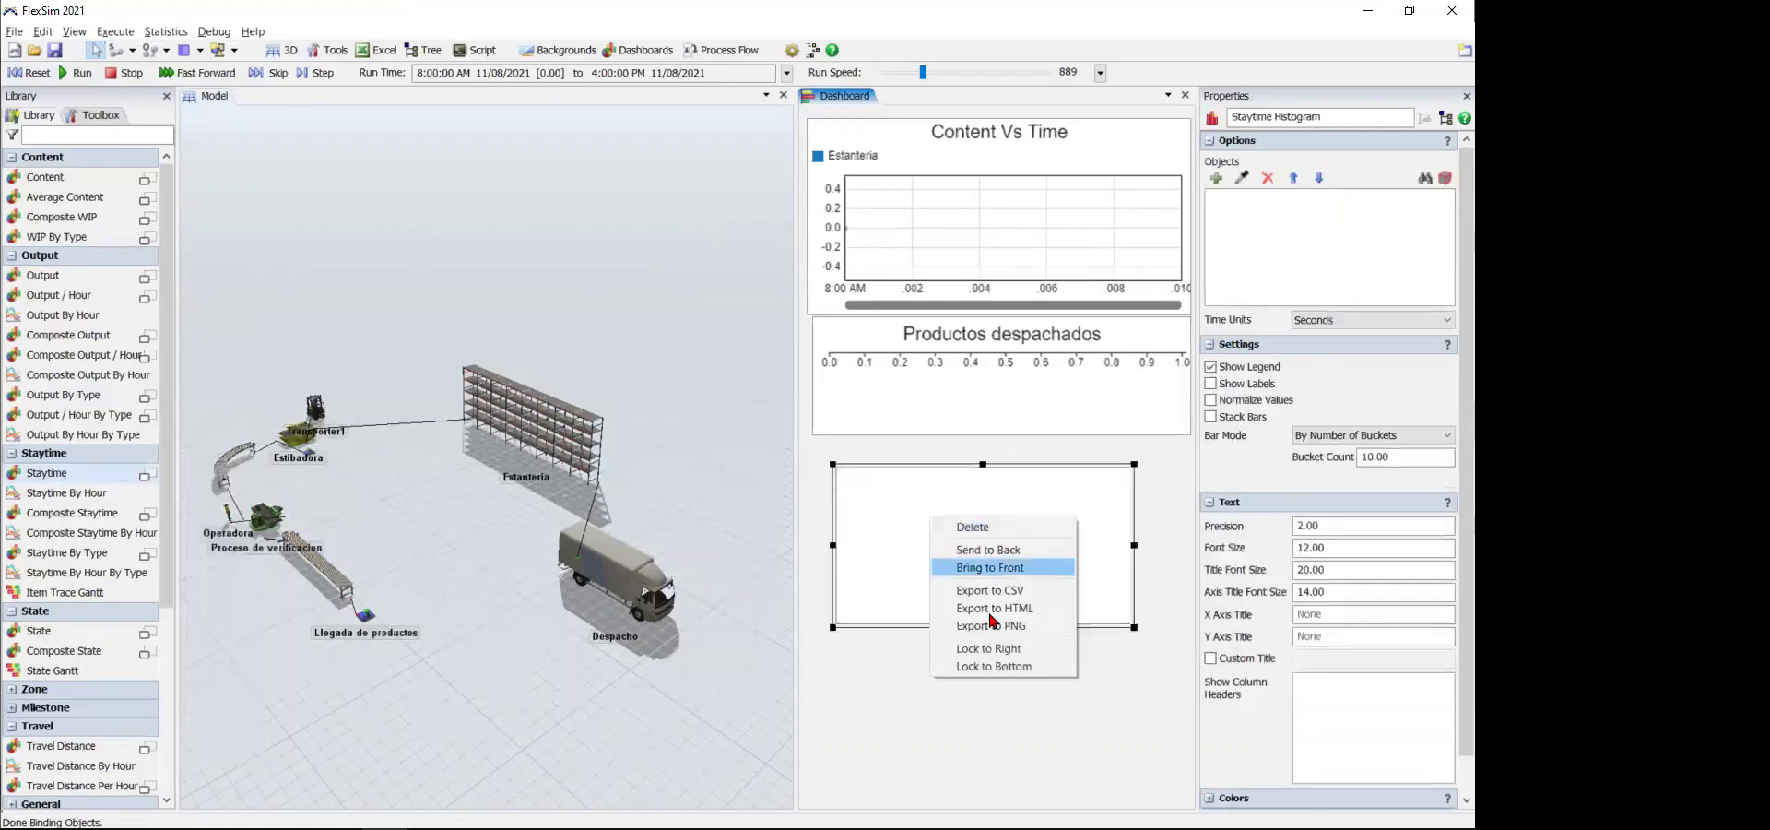
pyautogui.click(1001, 648)
pyautogui.moveTo(1062, 464); pyautogui.dragTo(1076, 438)
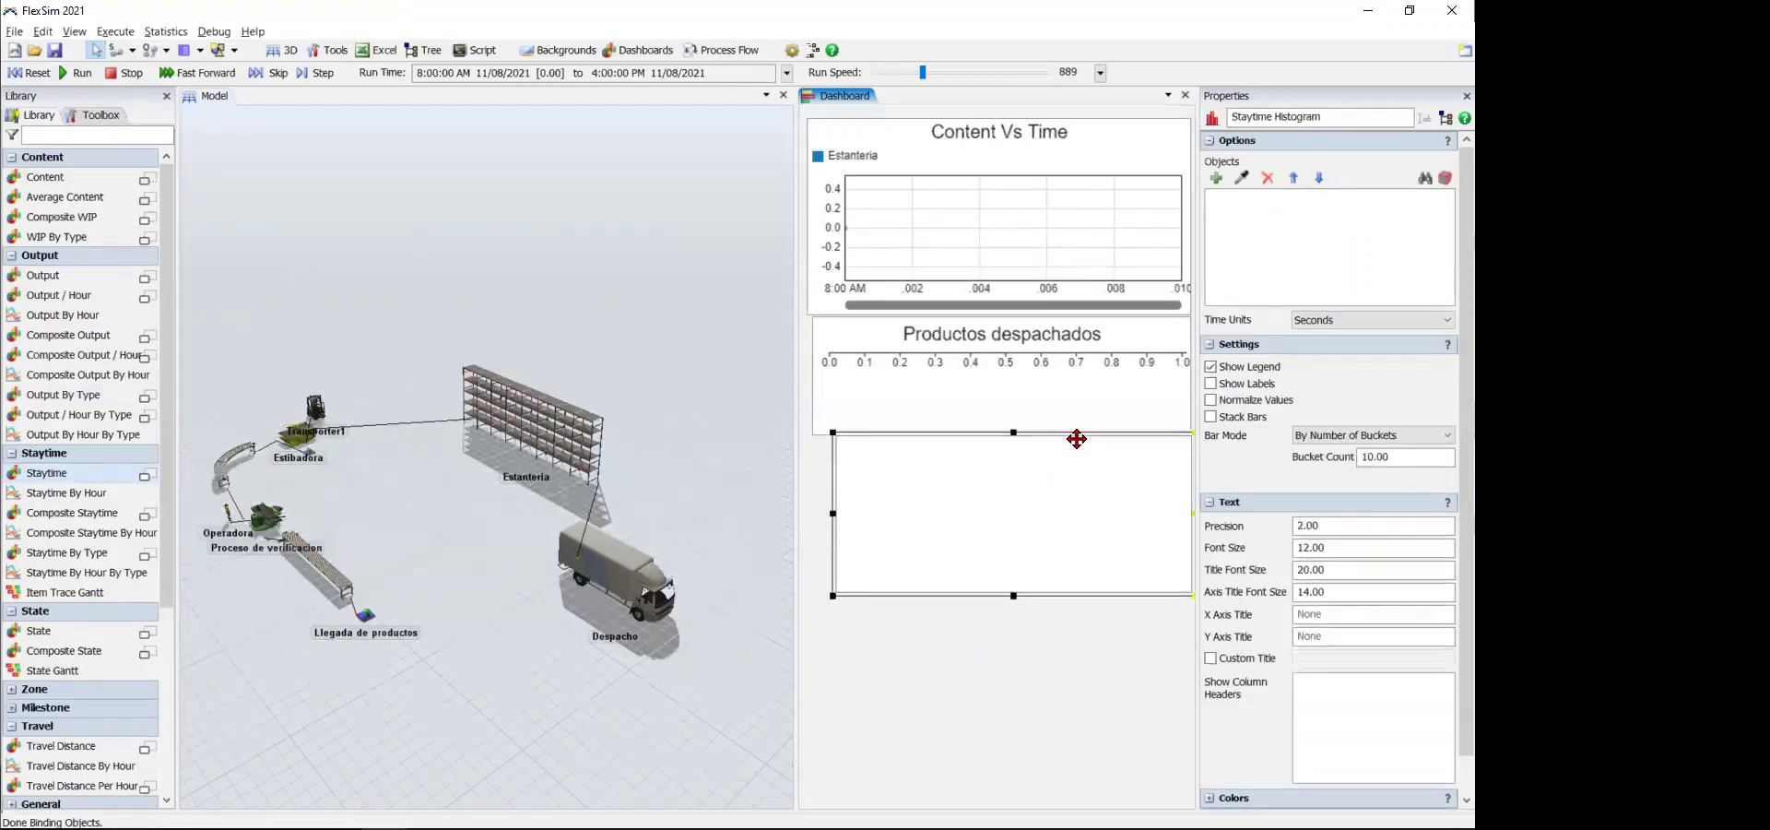
pyautogui.moveTo(832, 512); pyautogui.dragTo(815, 506)
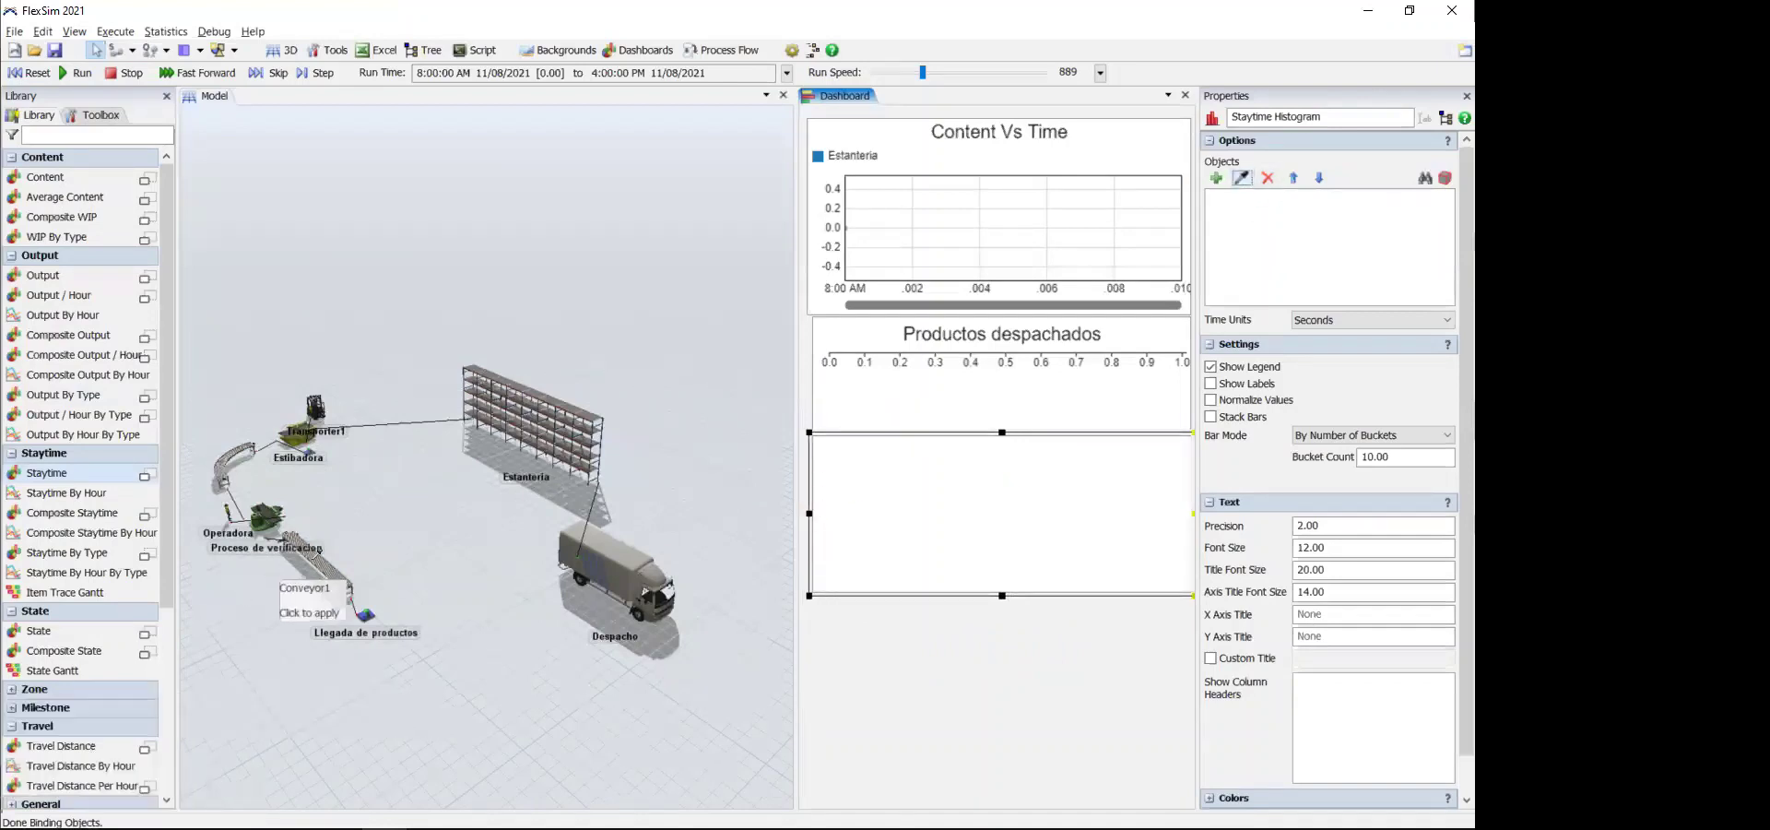
# - Assign Conveyor1 as the Staytime histogram's object, and reset and run the model
pyautogui.click(324, 551)
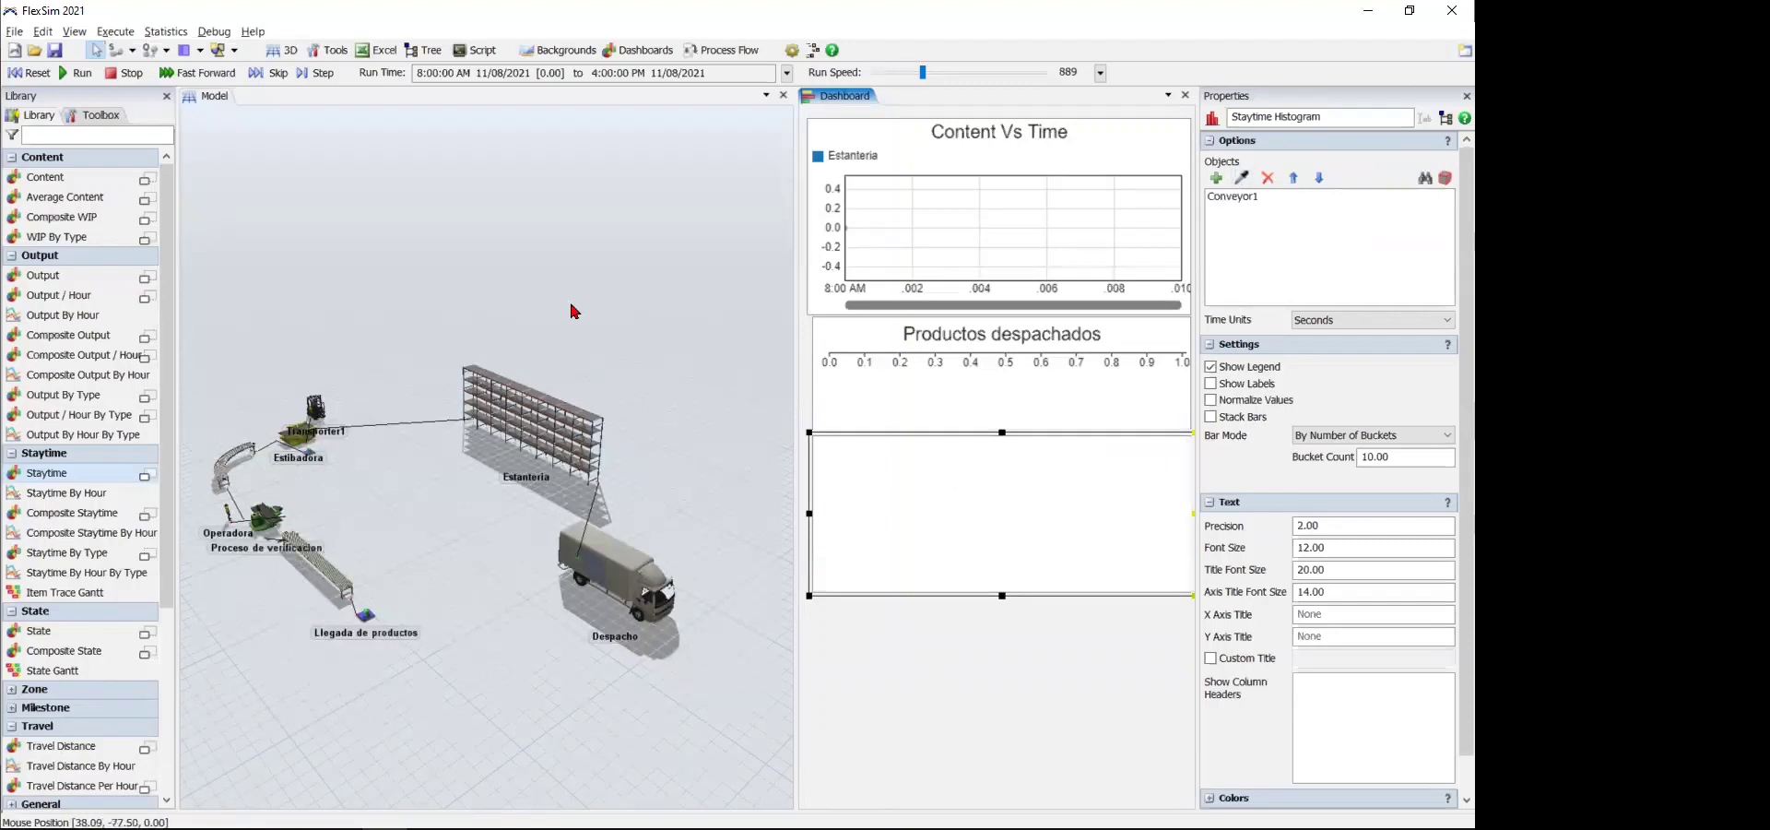
pyautogui.click(27, 73)
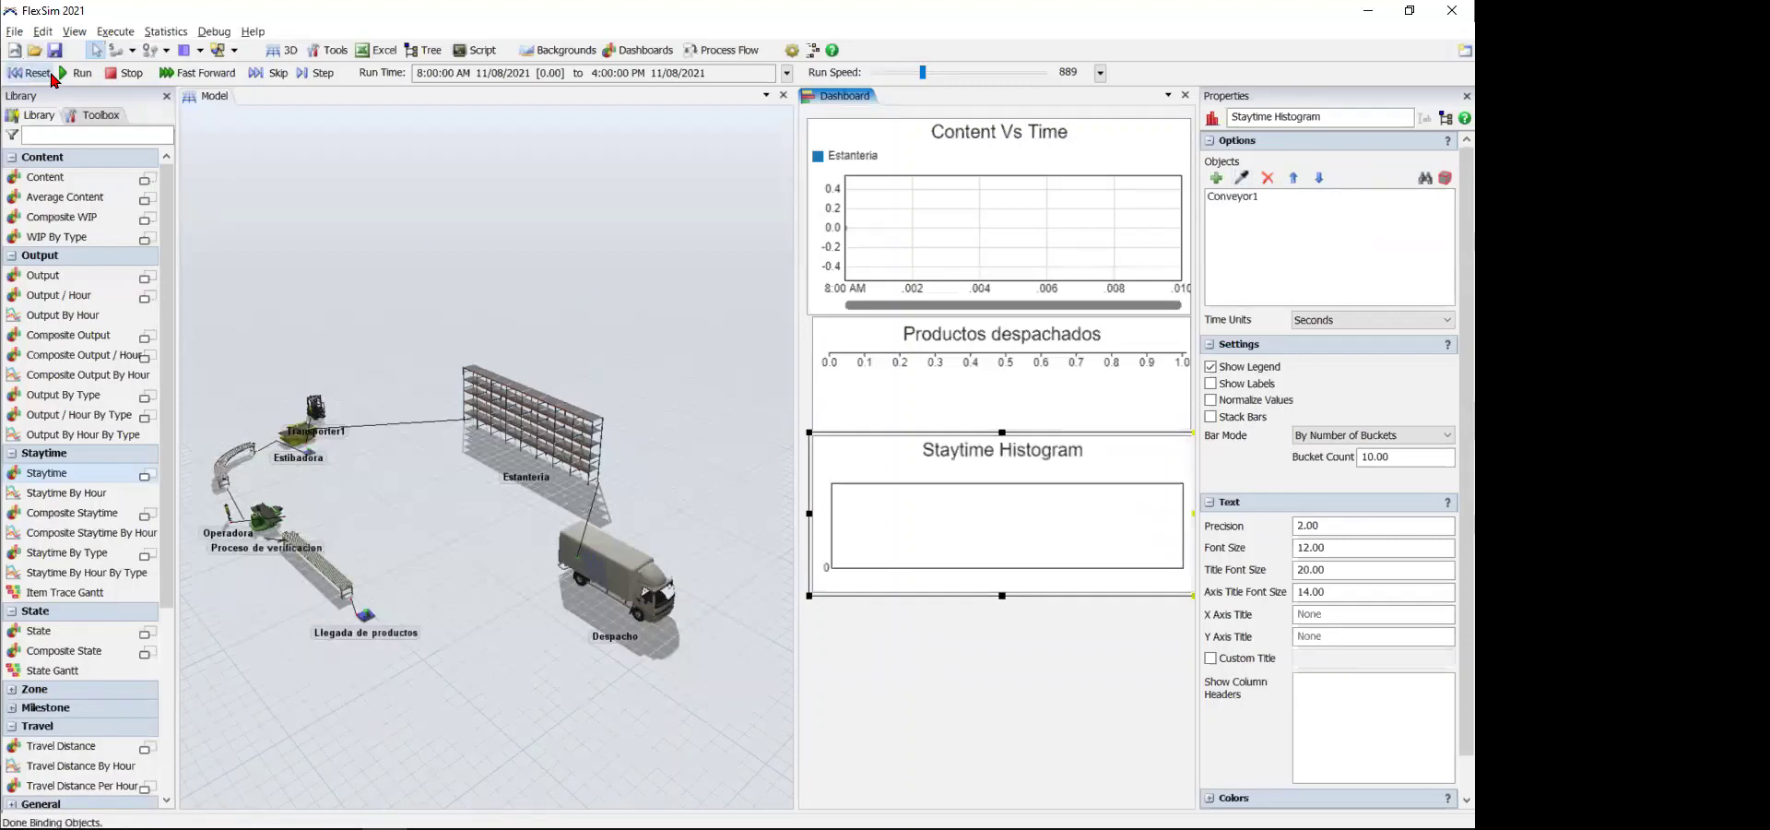
pyautogui.click(78, 73)
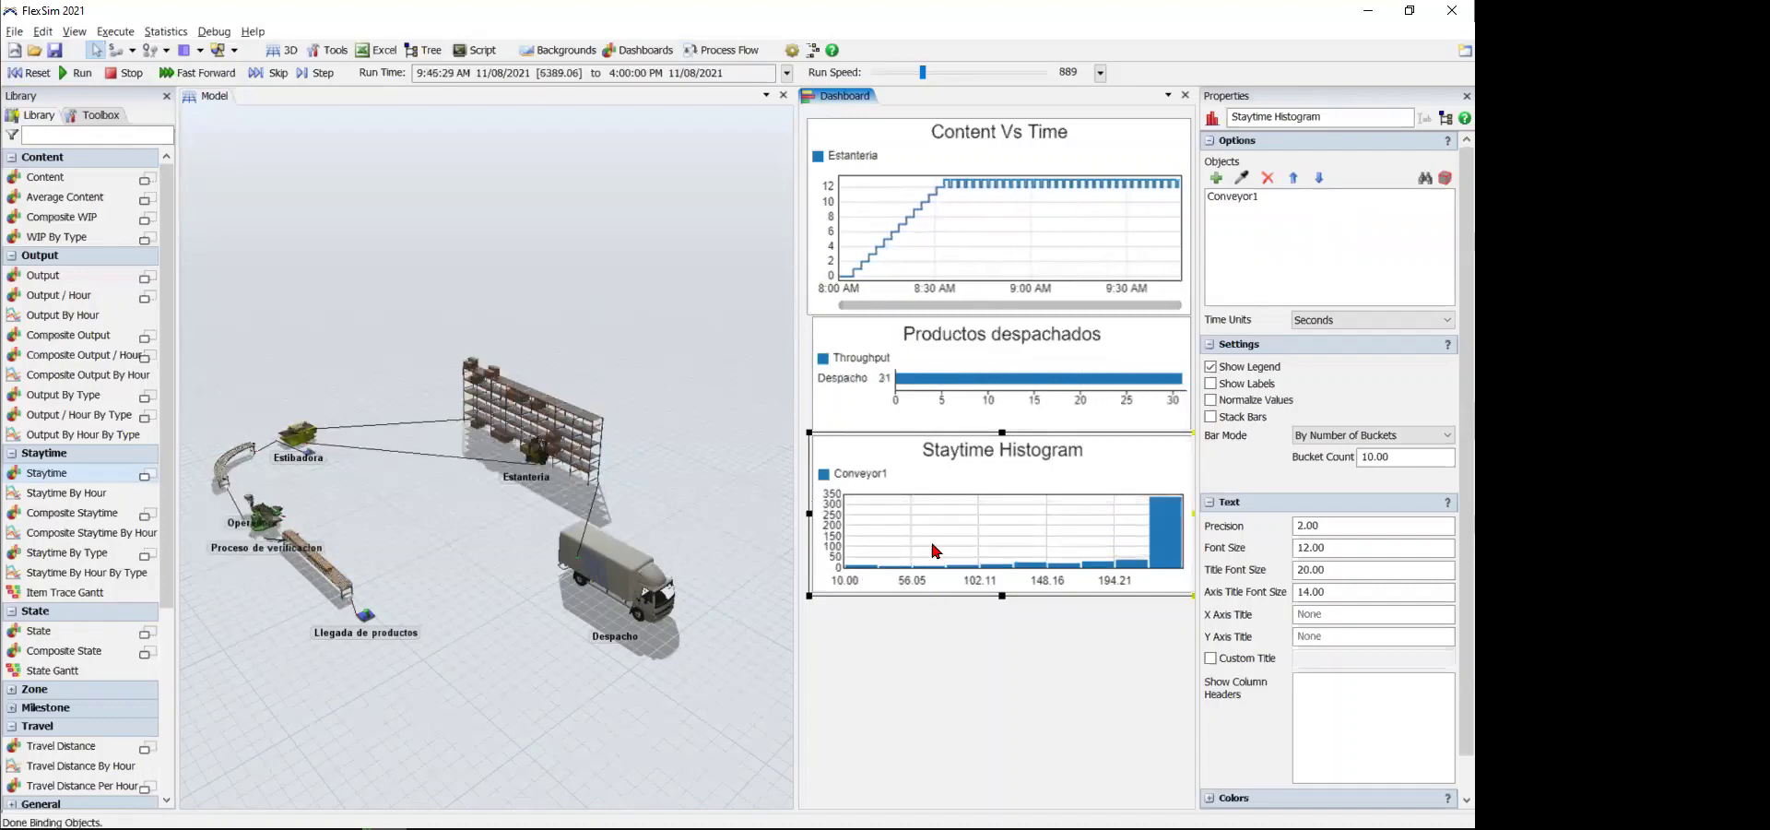
# - Examine the histogram's tallest bar and the conveyor near Llegada de productos during the run, and reset the model
pyautogui.moveTo(1162, 539)
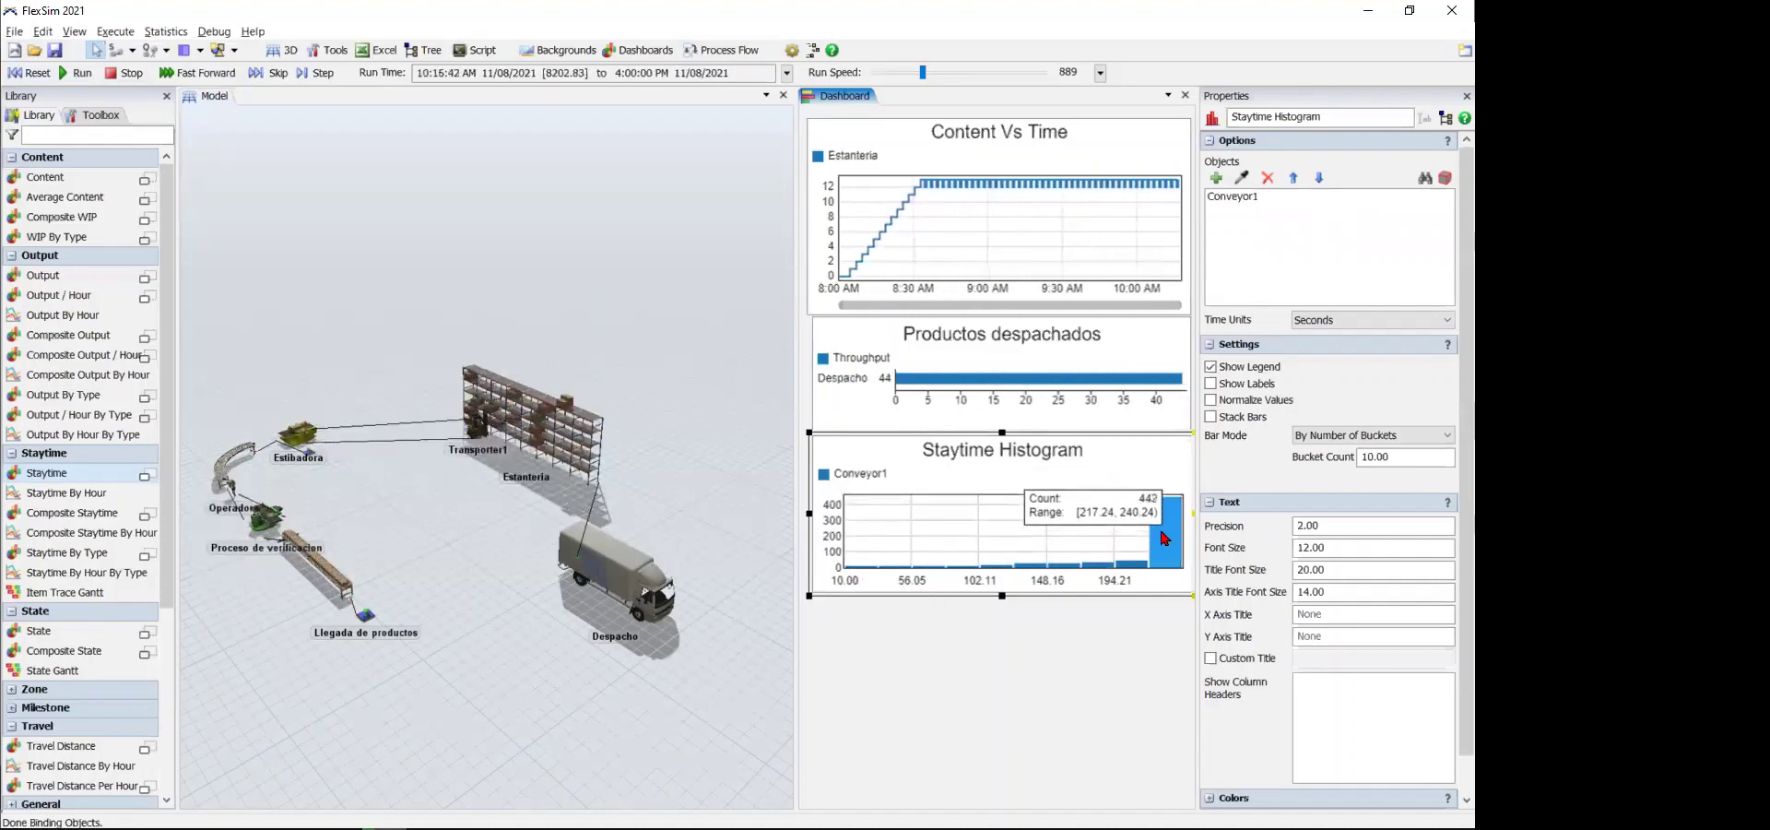
pyautogui.scroll(3, 297, 657)
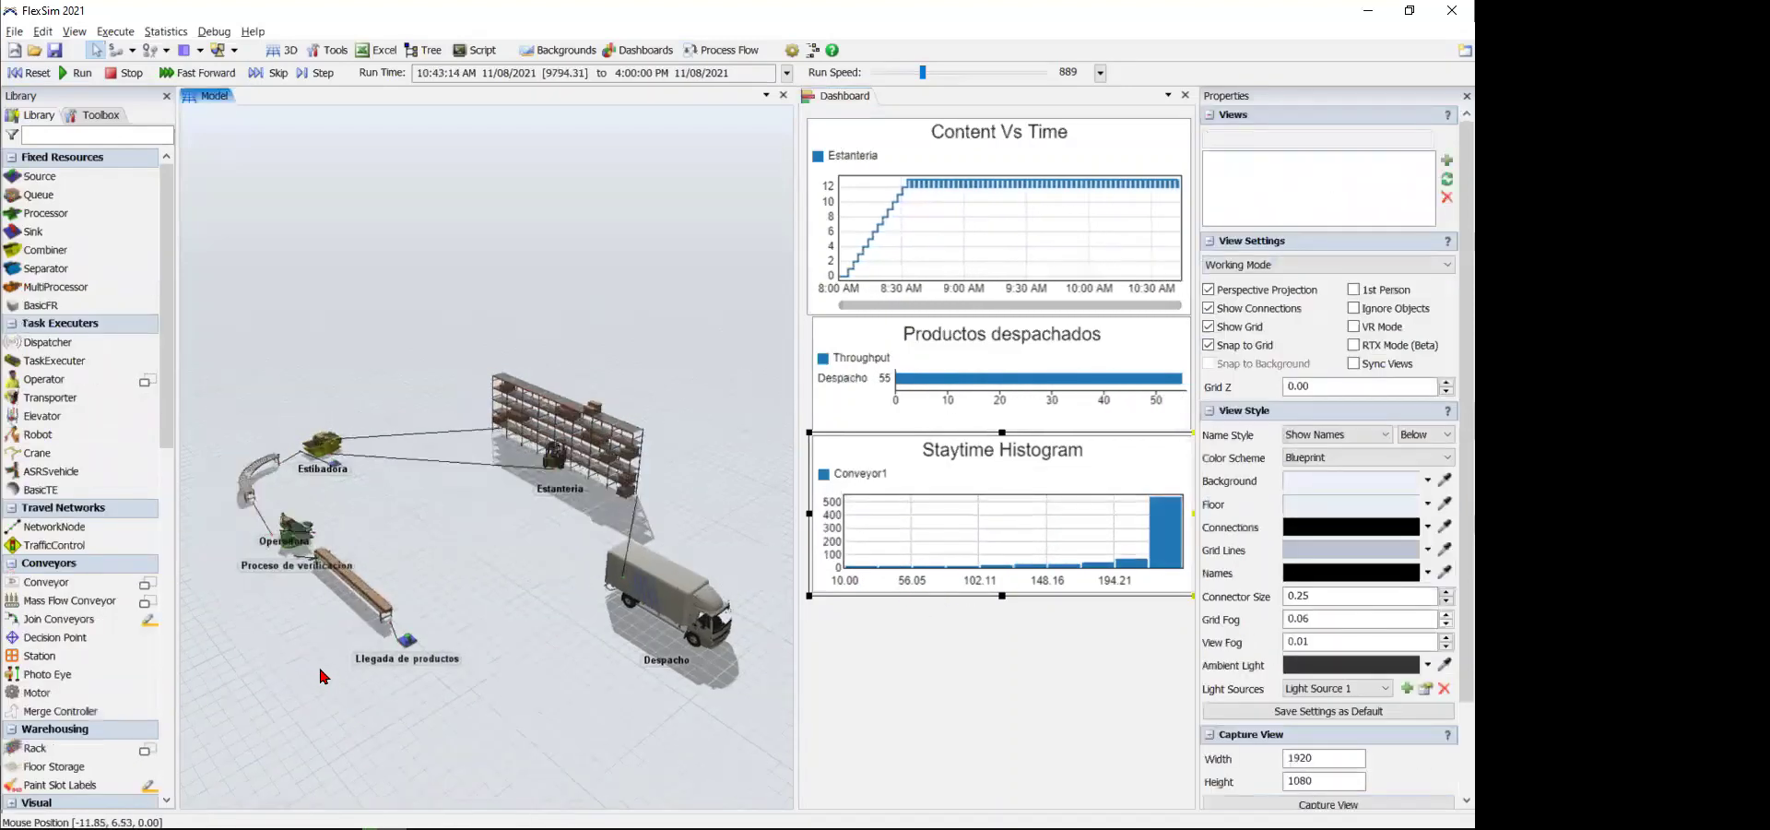
pyautogui.moveTo(297, 657); pyautogui.dragTo(624, 639, button='right')
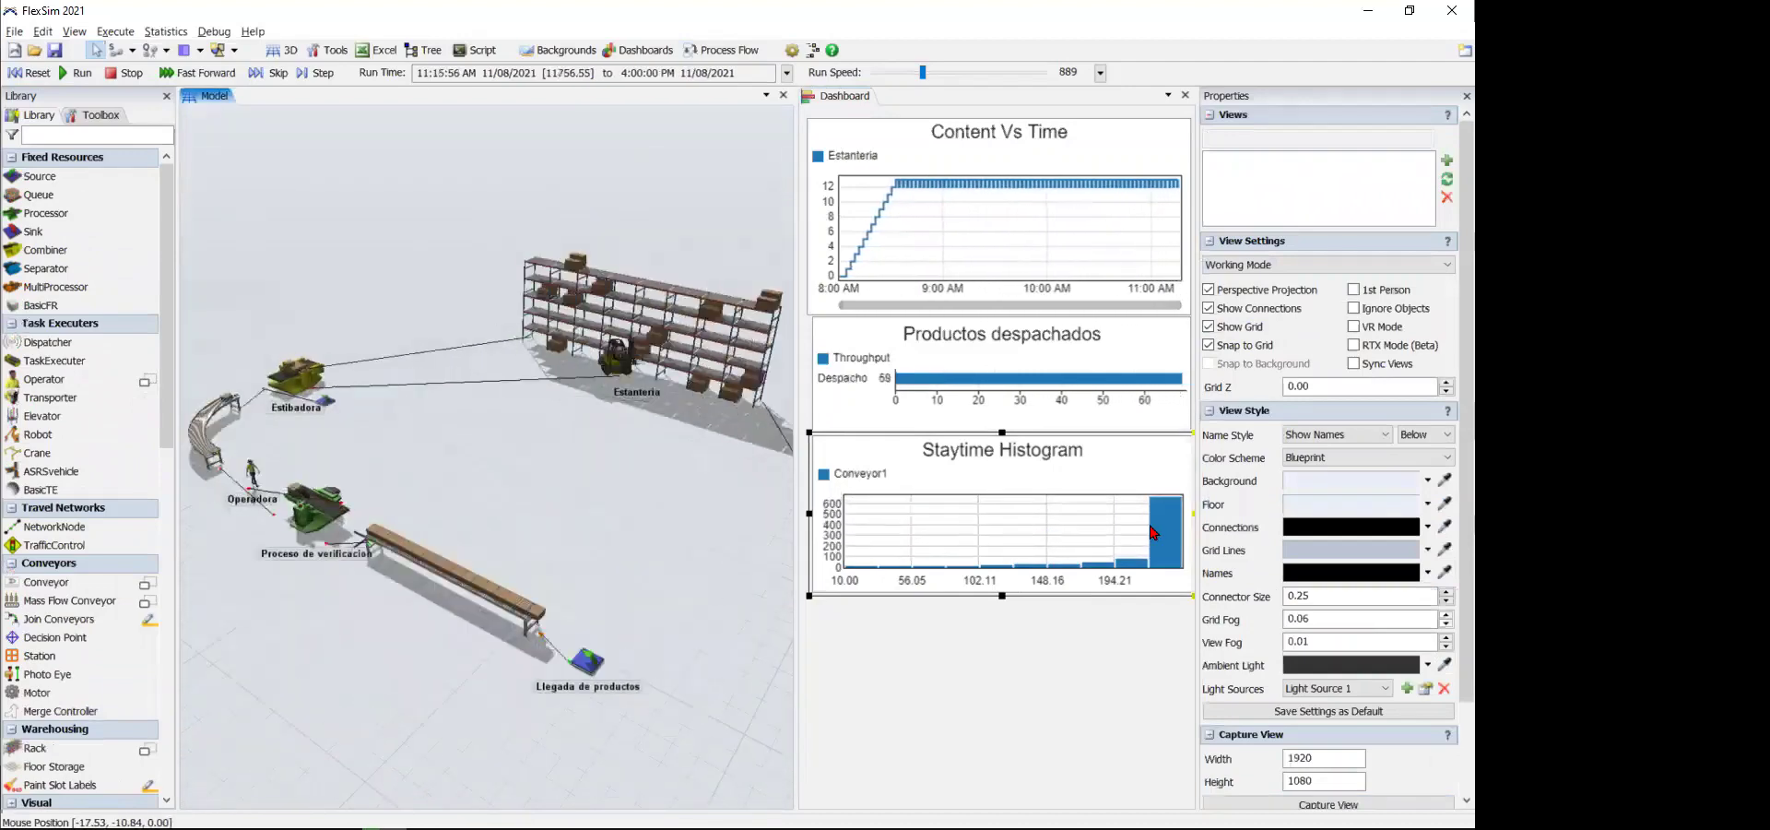
pyautogui.moveTo(1163, 521)
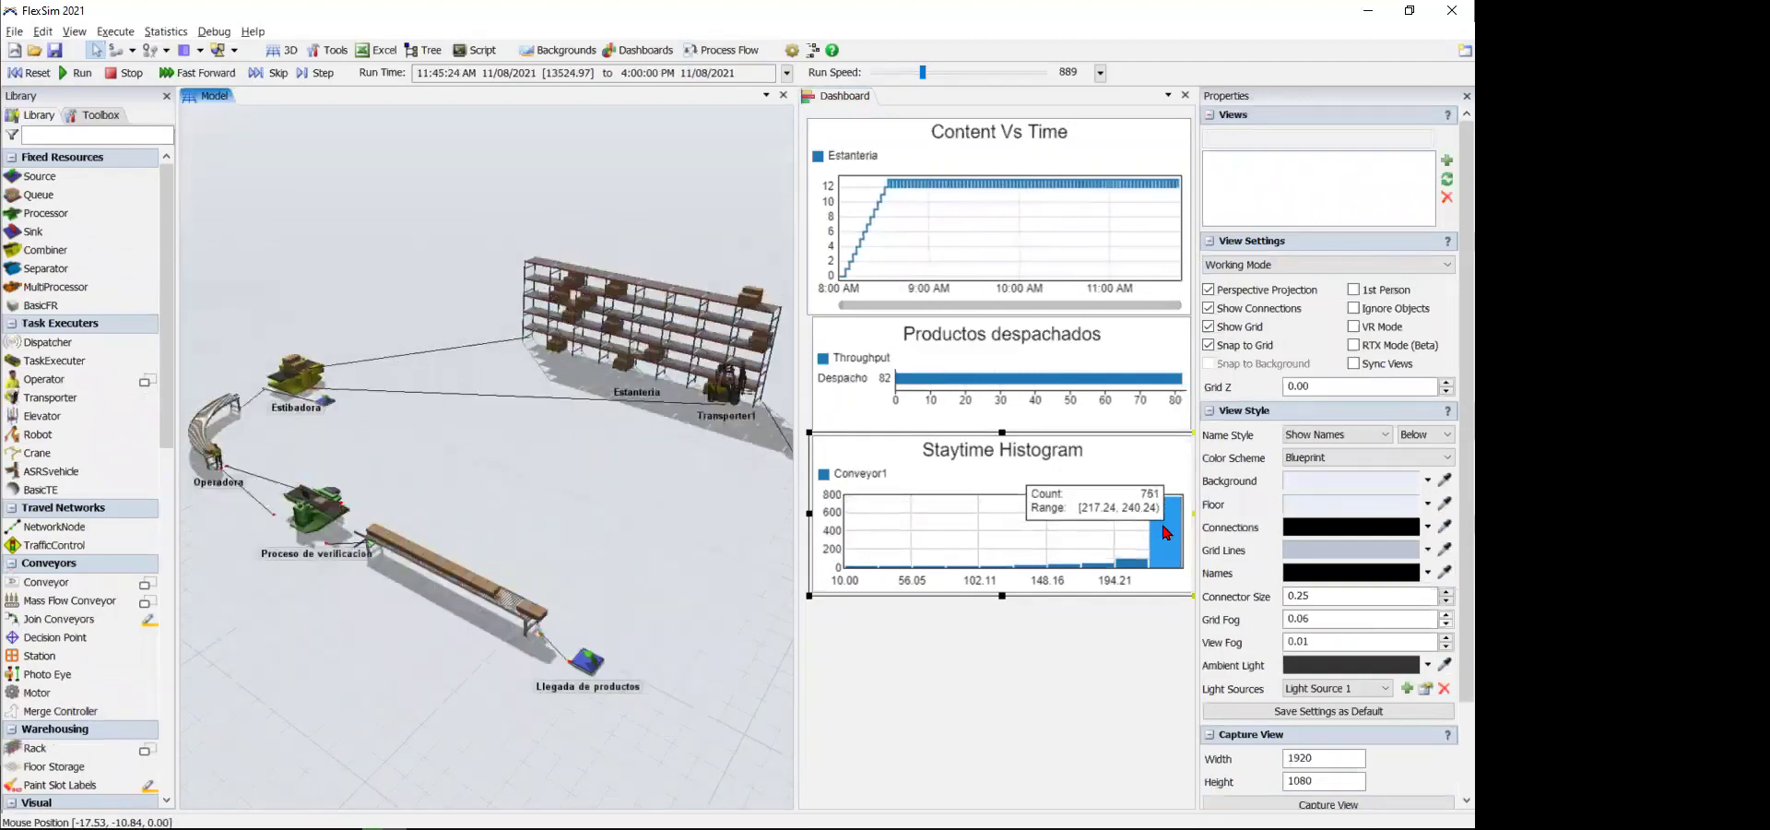
pyautogui.scroll(2, 459, 690)
pyautogui.scroll(2, 459, 689)
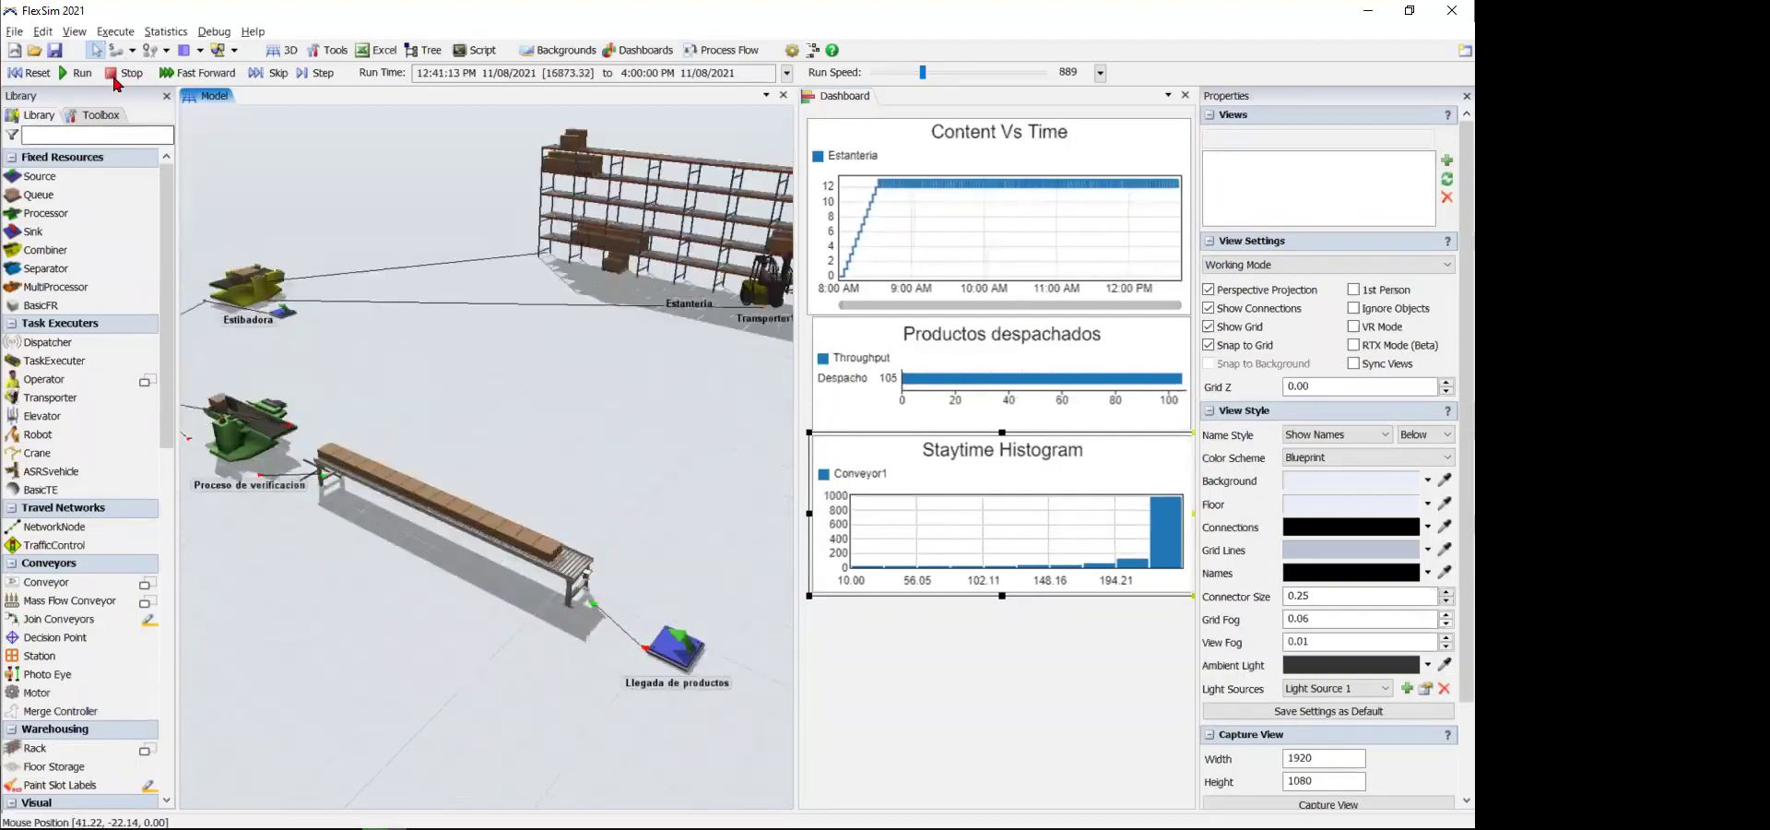
pyautogui.click(30, 72)
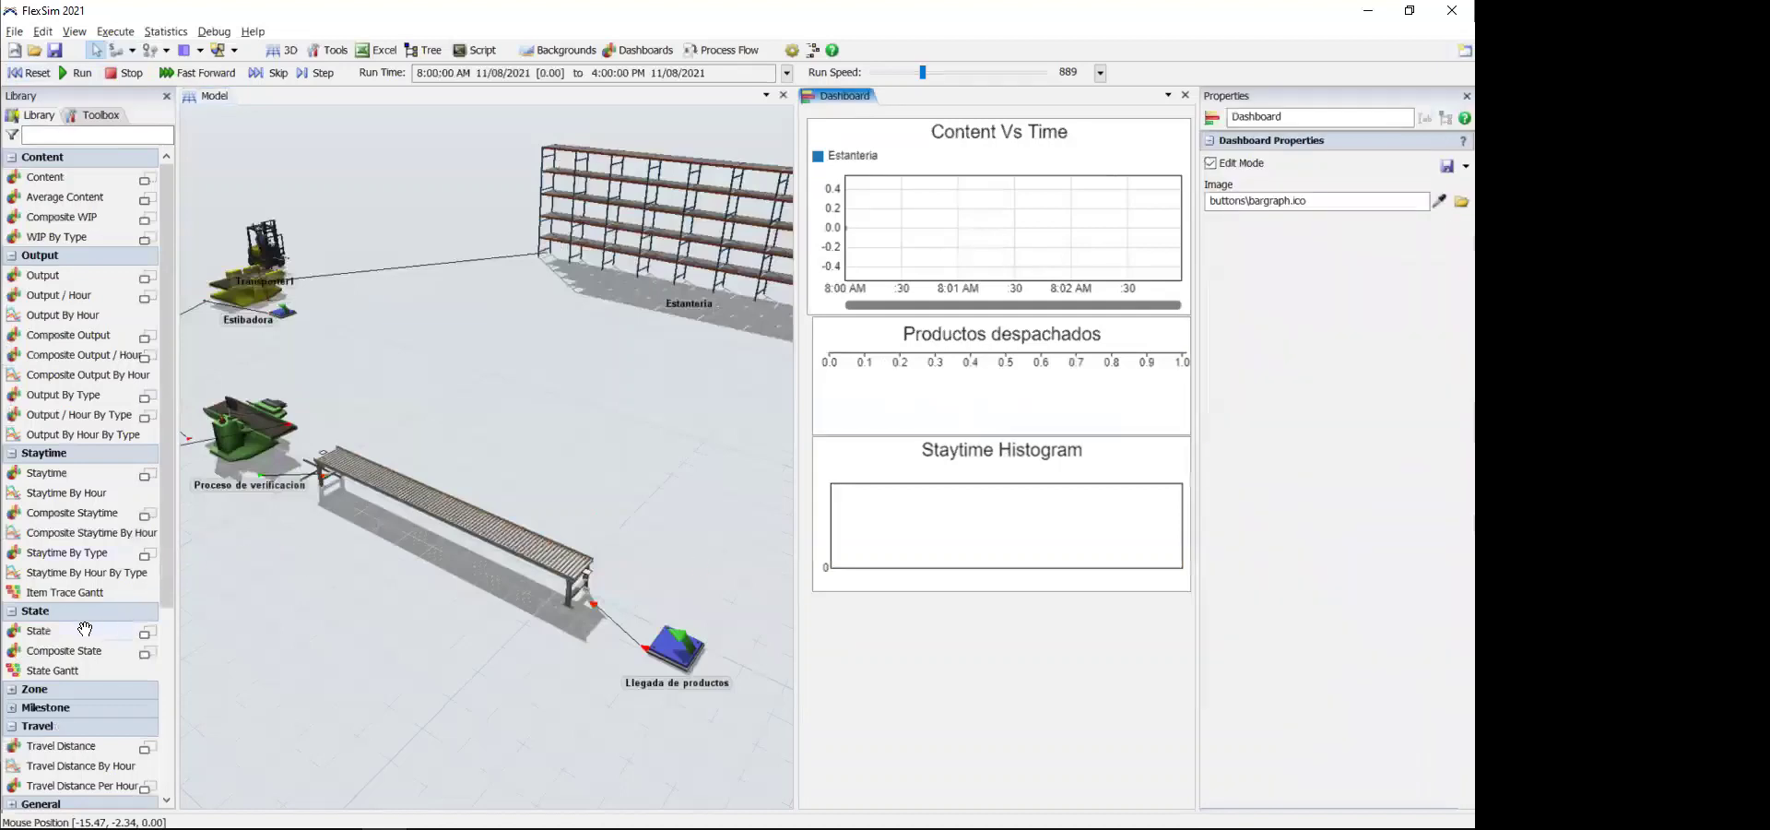
# - Add a State pie chart directly beneath the Staytime Histogram, aligned to the dashboard's left margin and locked to the right
pyautogui.click(76, 636)
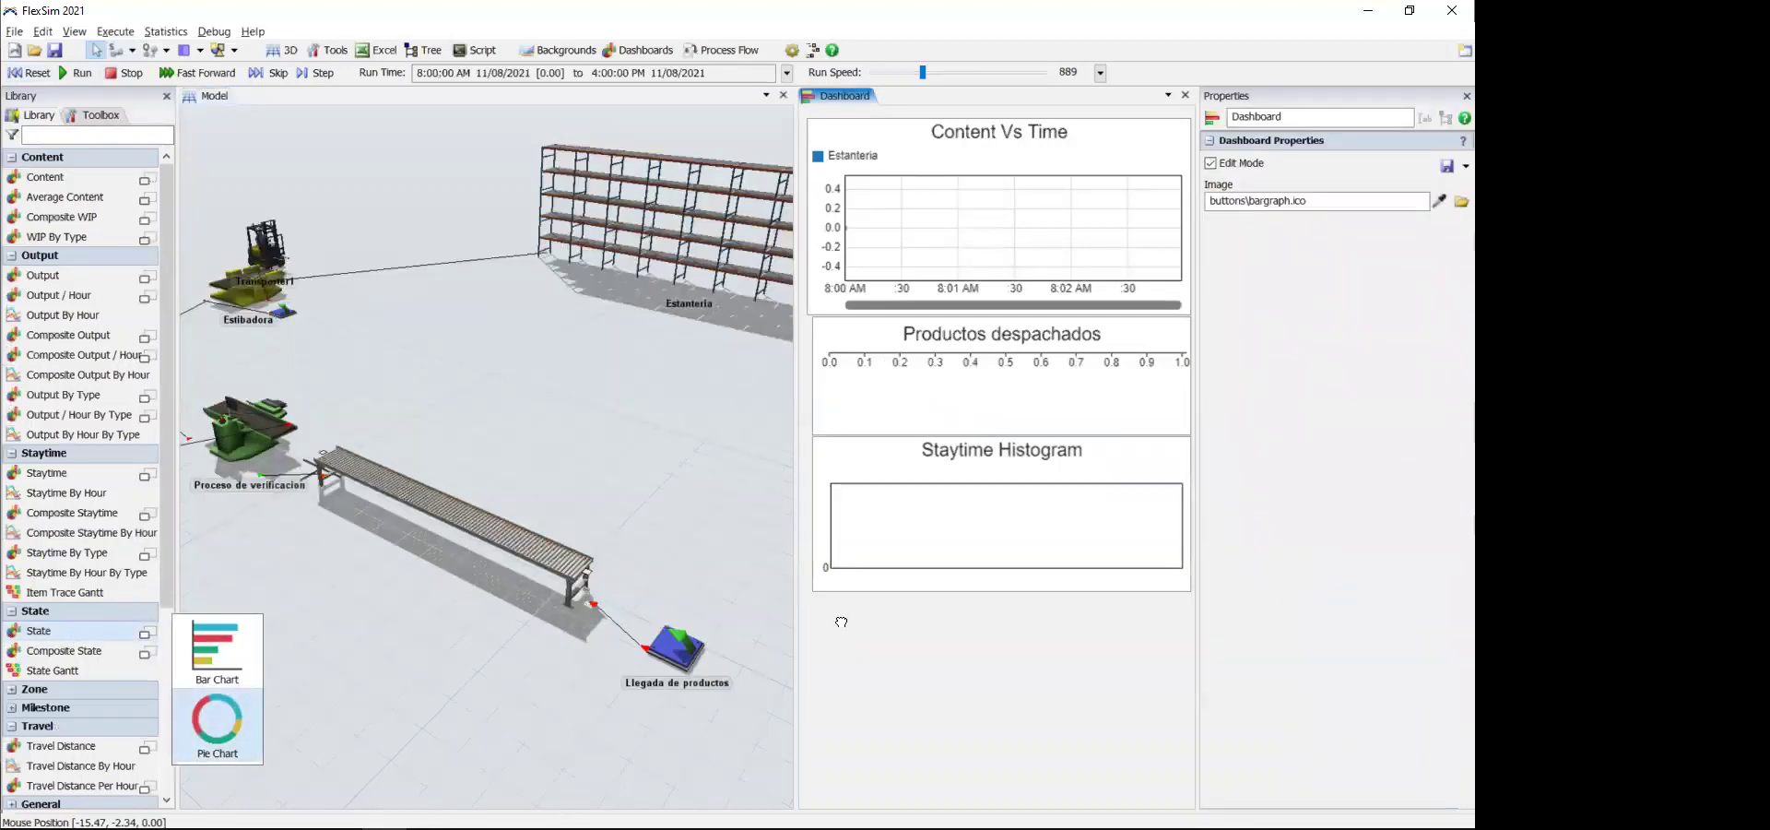
pyautogui.moveTo(840, 621); pyautogui.dragTo(842, 624)
pyautogui.scroll(-2, 1186, 553)
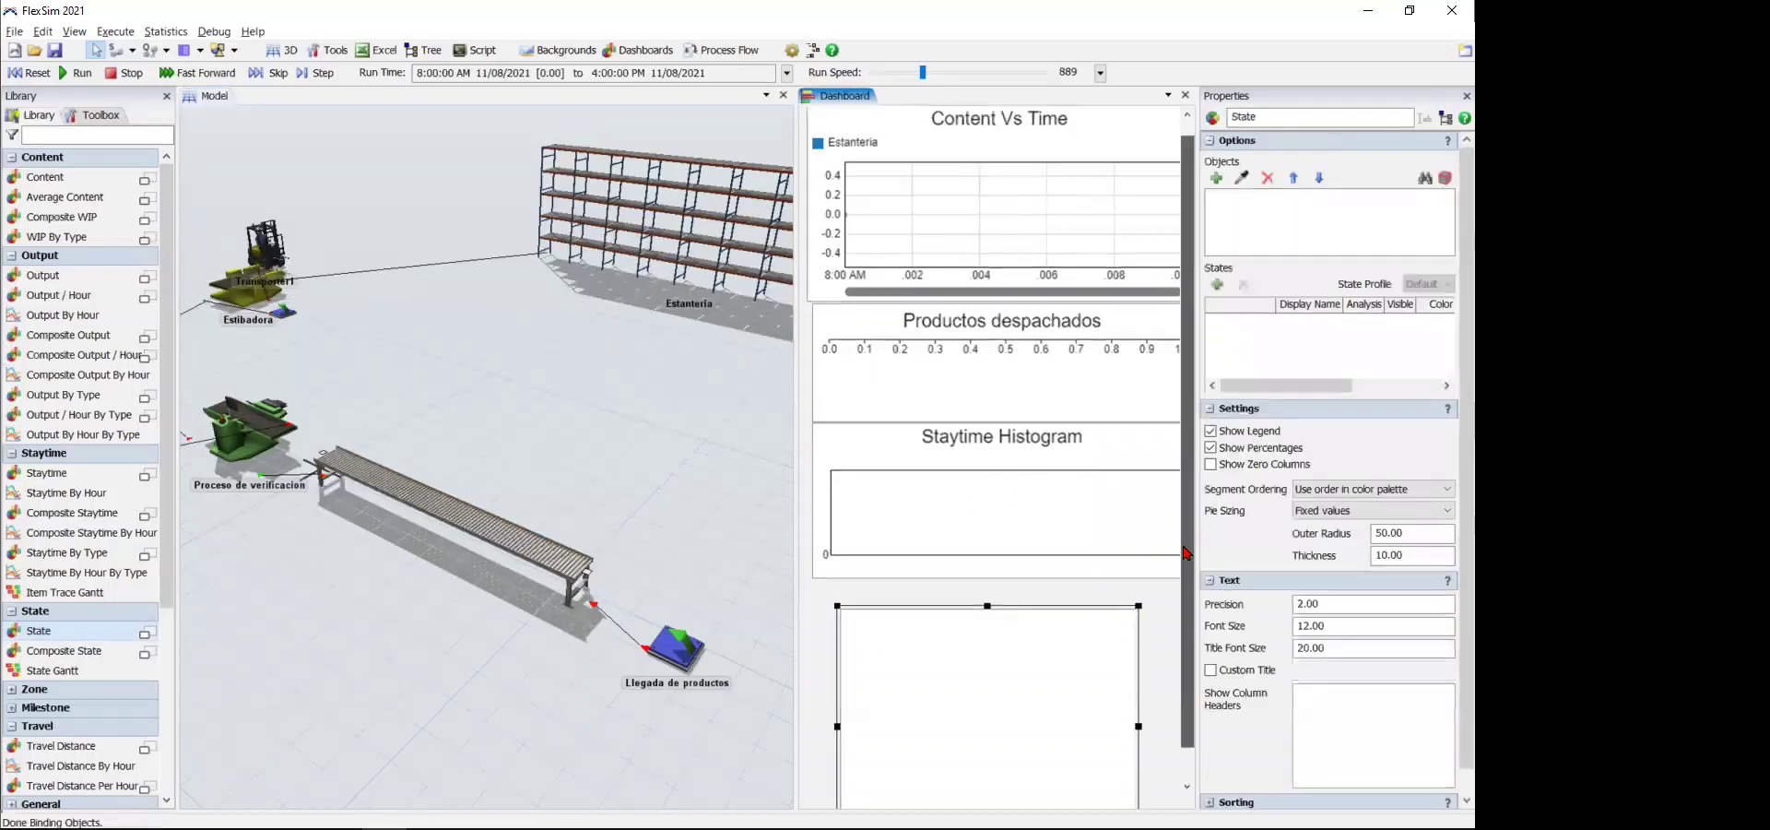
pyautogui.scroll(-1, 1187, 553)
pyautogui.moveTo(1054, 561); pyautogui.dragTo(1028, 543)
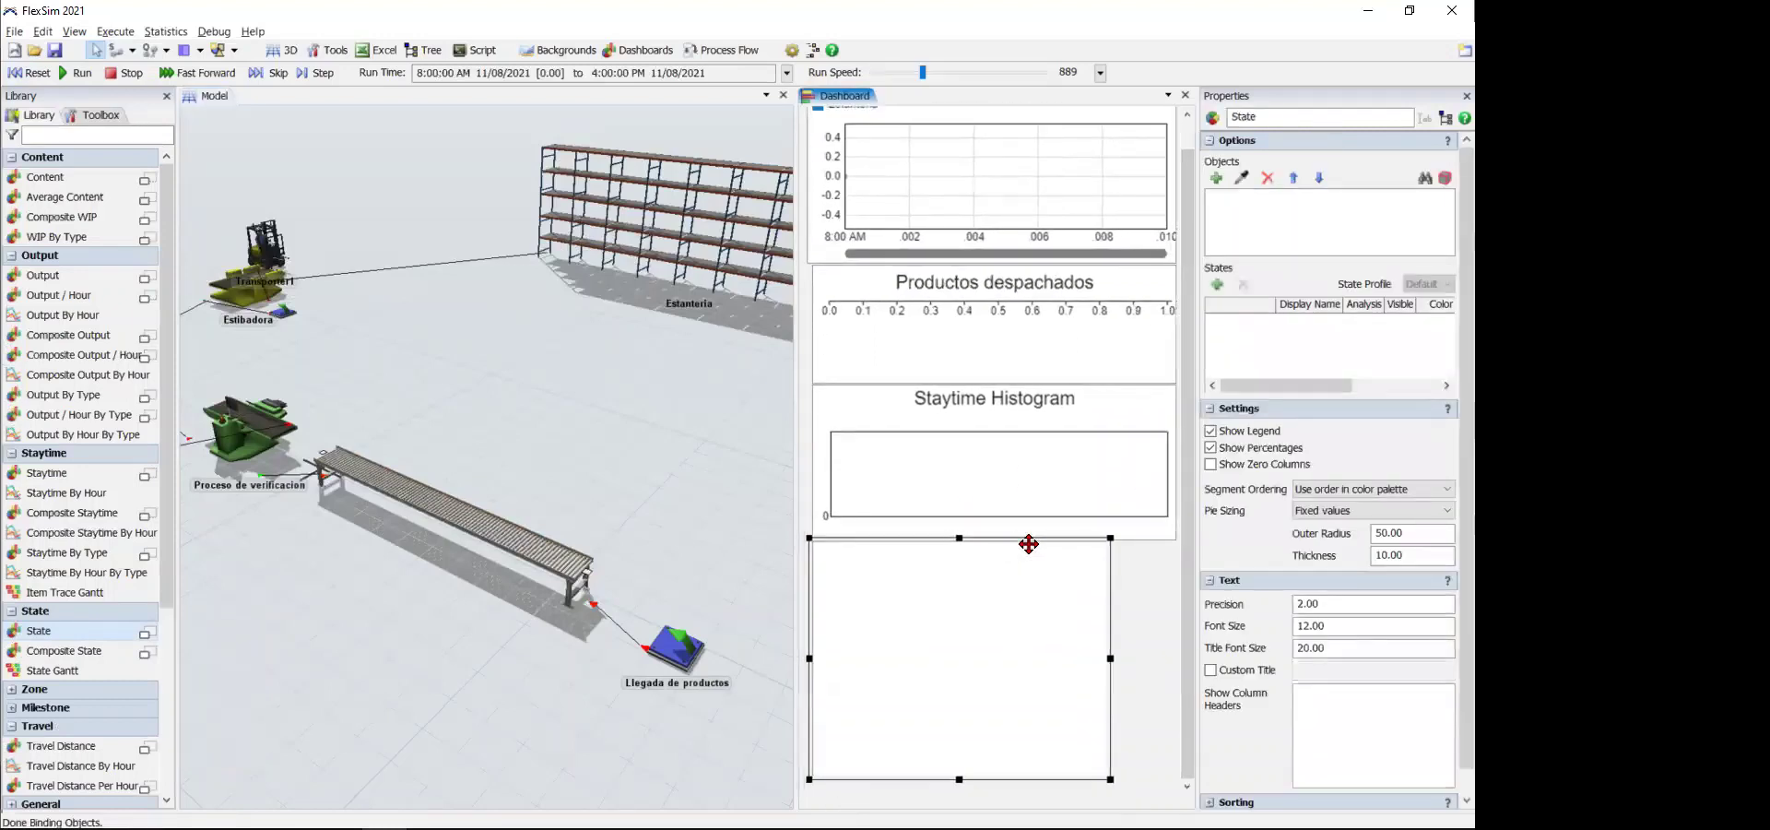
pyautogui.rightClick(995, 617)
pyautogui.click(1025, 752)
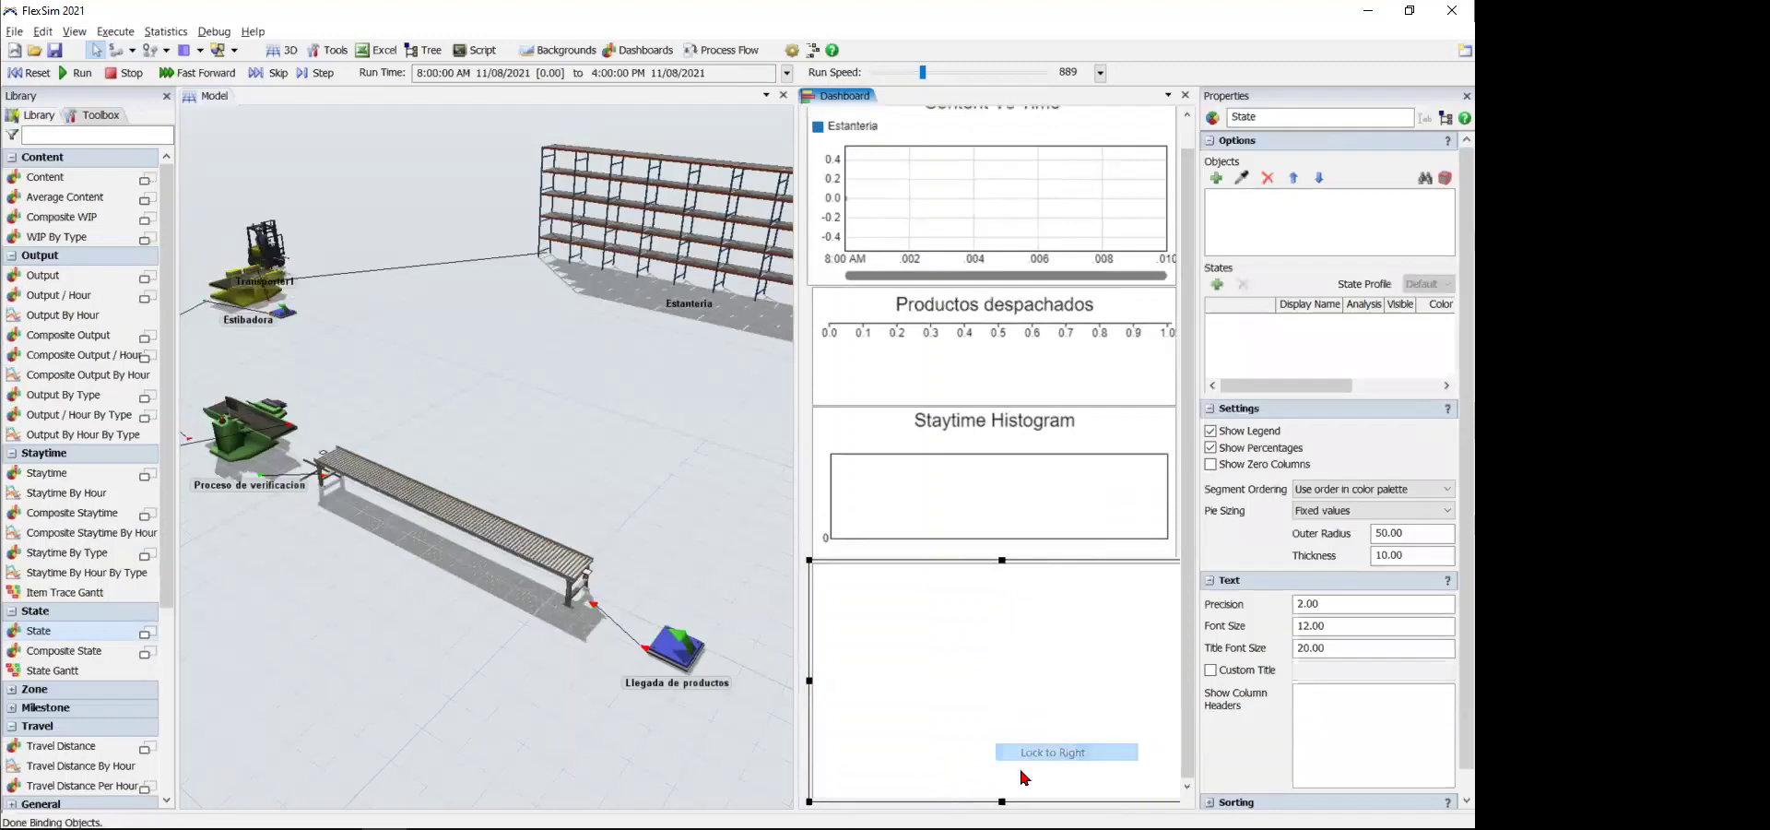
# - Name the state chart Utilizacion, add Proceso de verificacion, Operadora, Estibadora and Transporter1 as its objects, and reset the model
pyautogui.doubleClick(1292, 117)
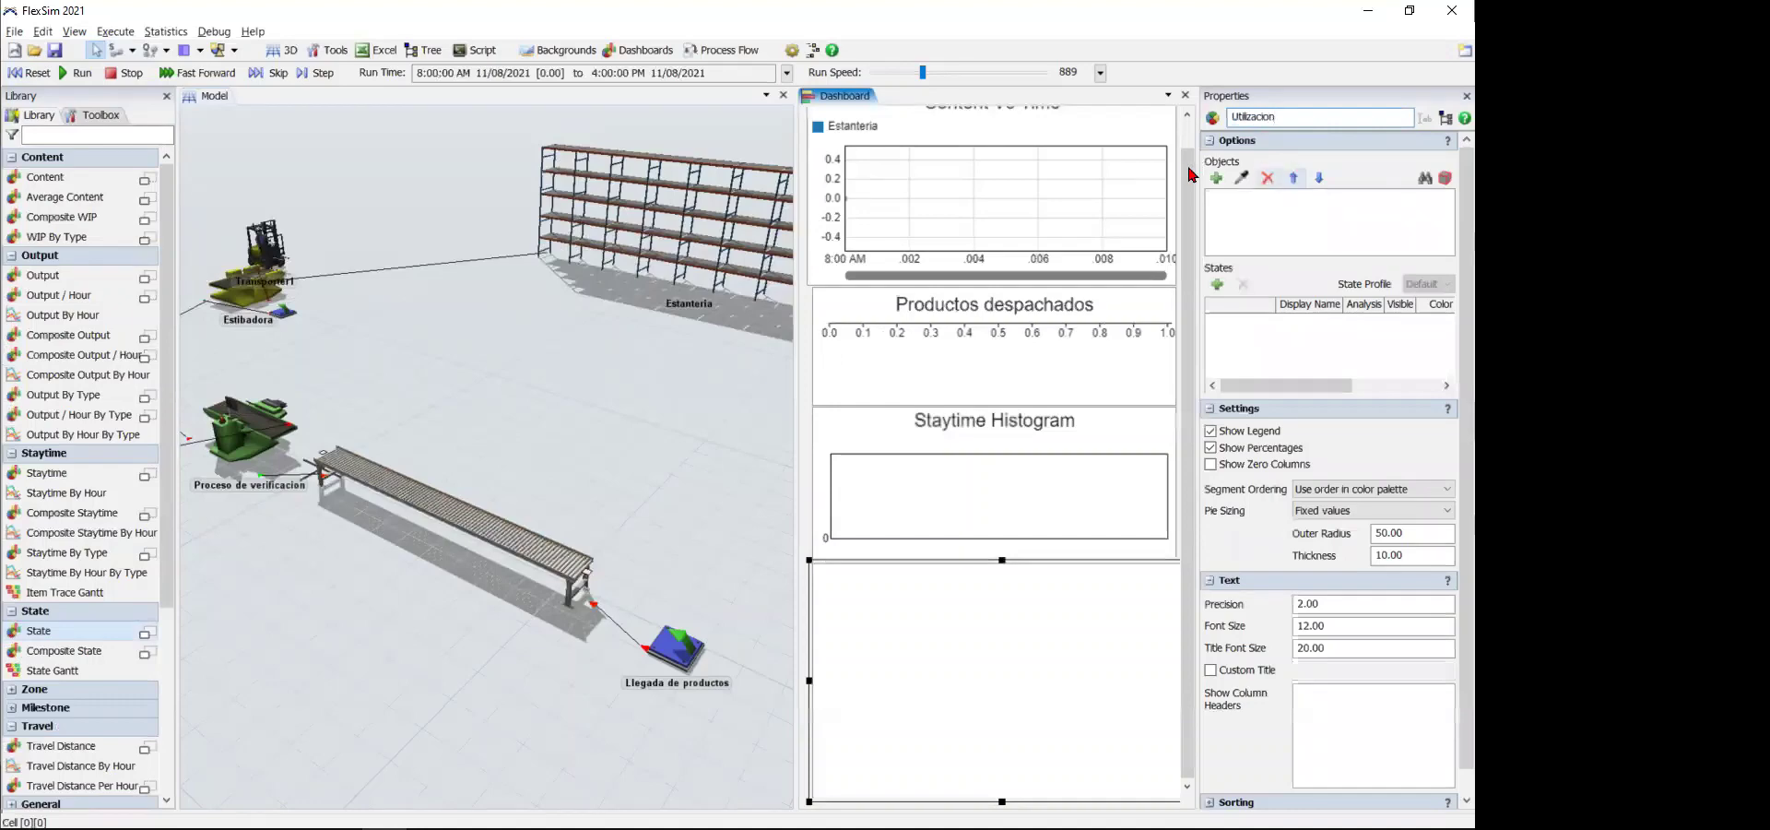
pyautogui.click(1216, 178)
pyautogui.click(1263, 205)
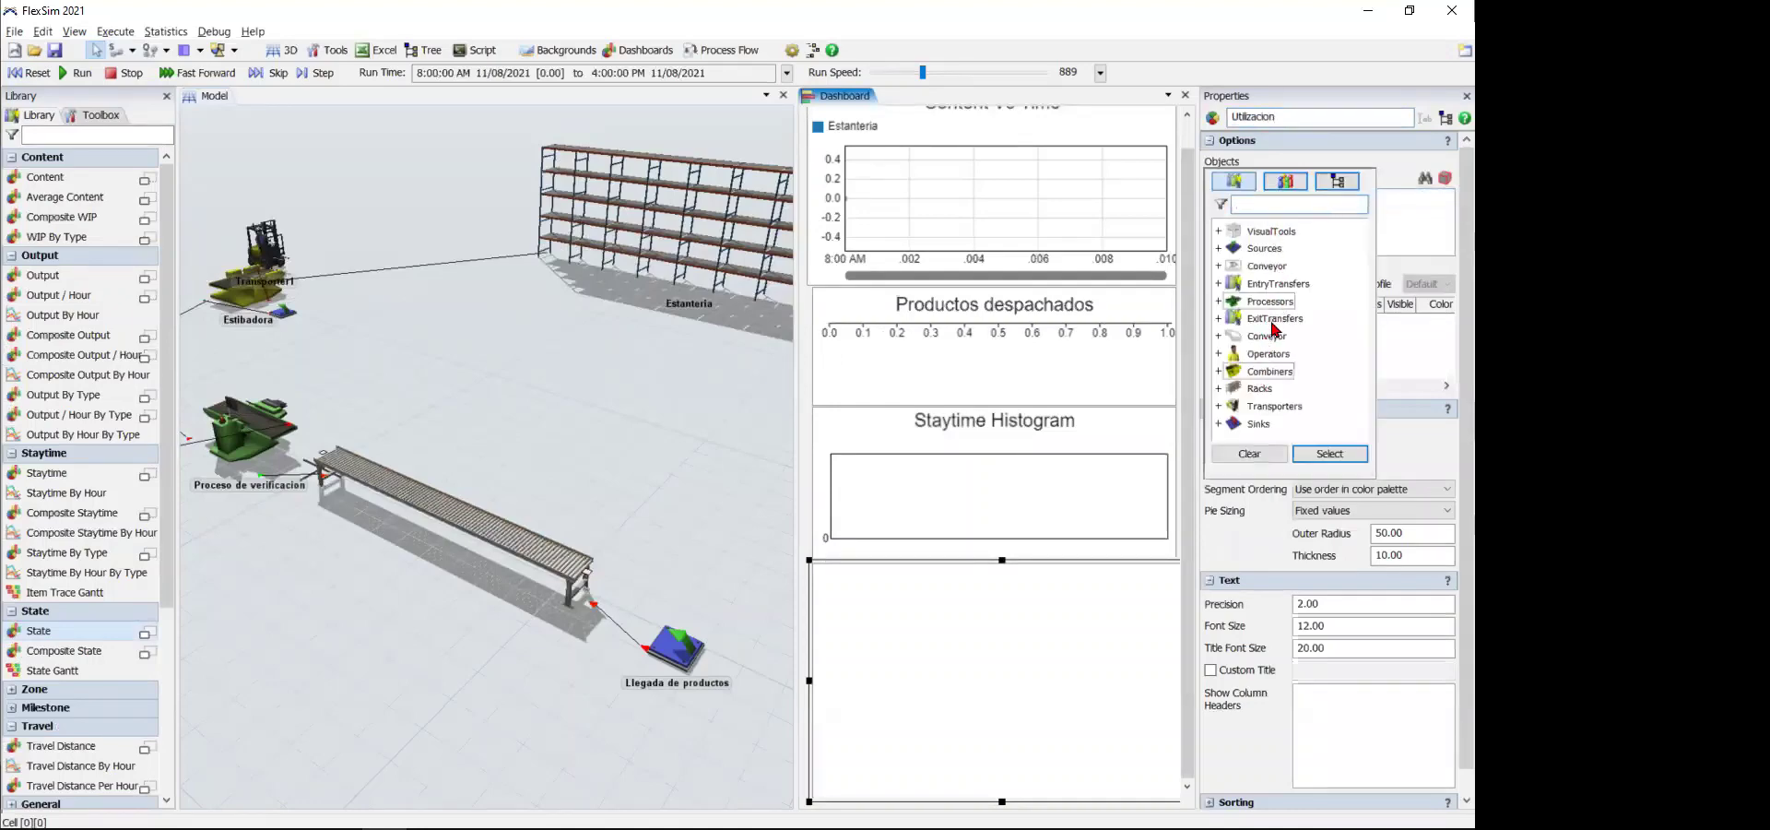
pyautogui.click(1330, 451)
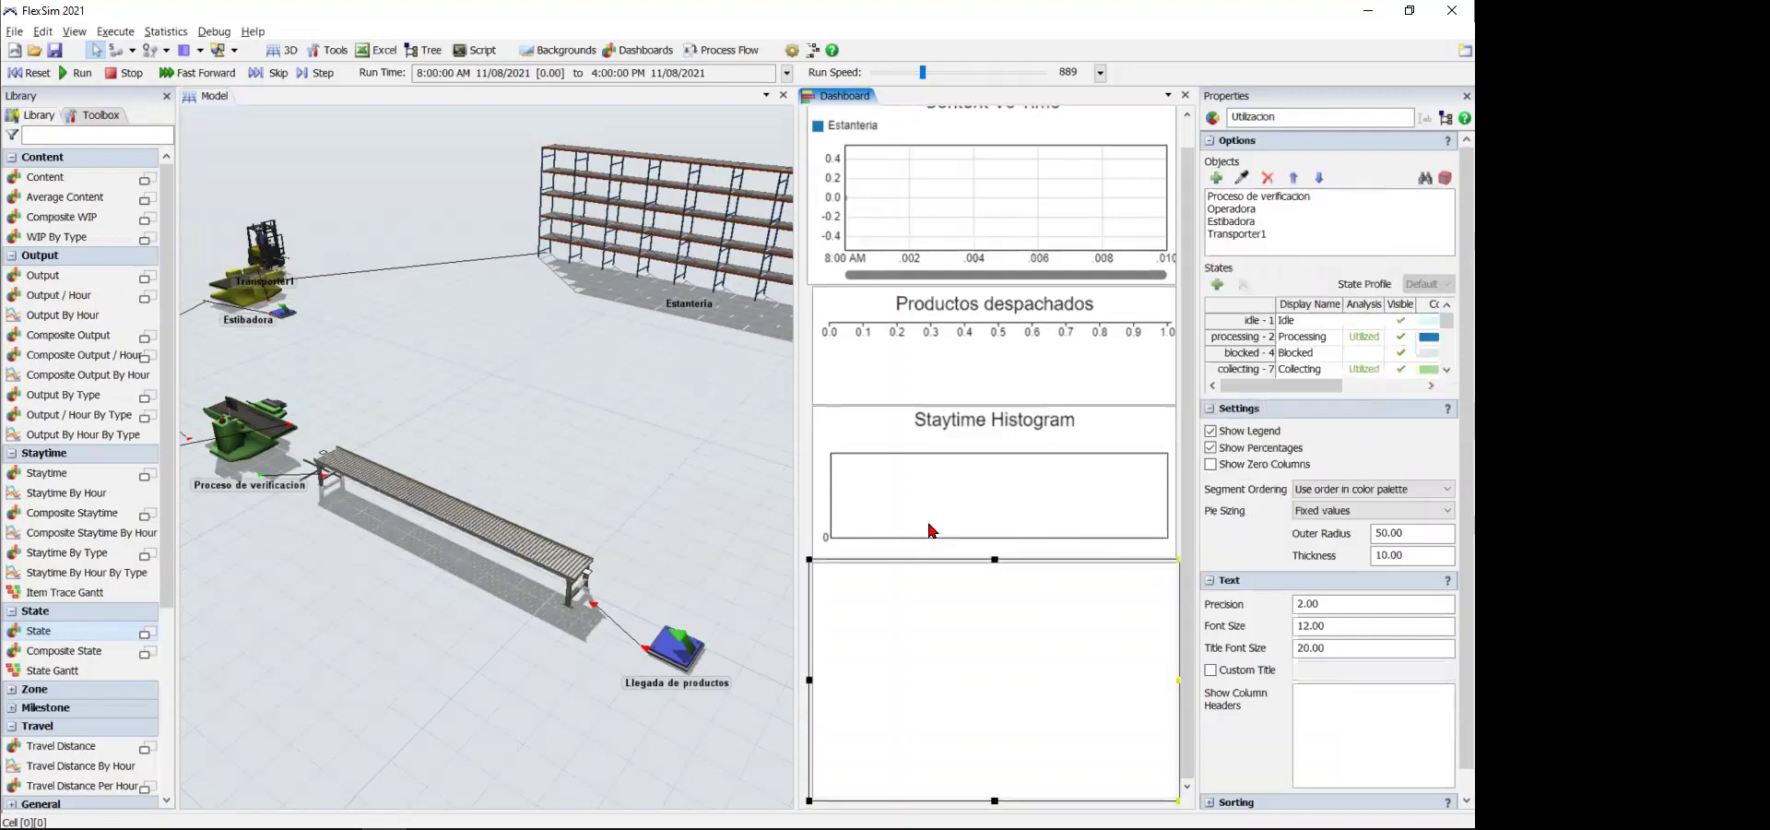
pyautogui.click(34, 77)
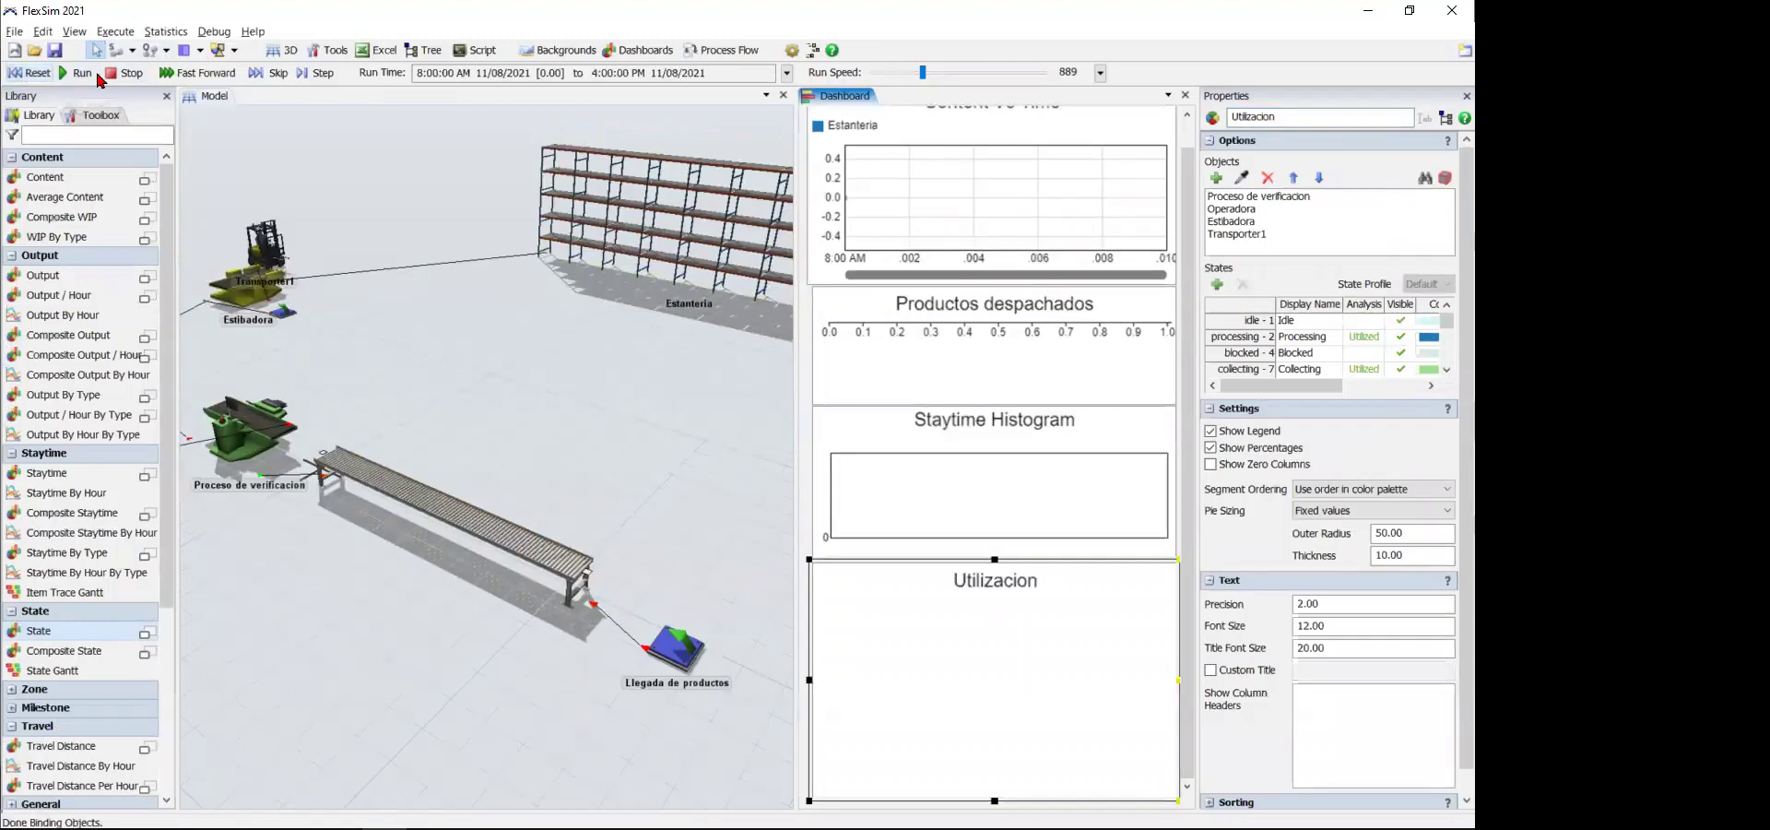
# - Run the model and extend the Utilizacion chart downward until the pies of all four resources fit
pyautogui.click(89, 73)
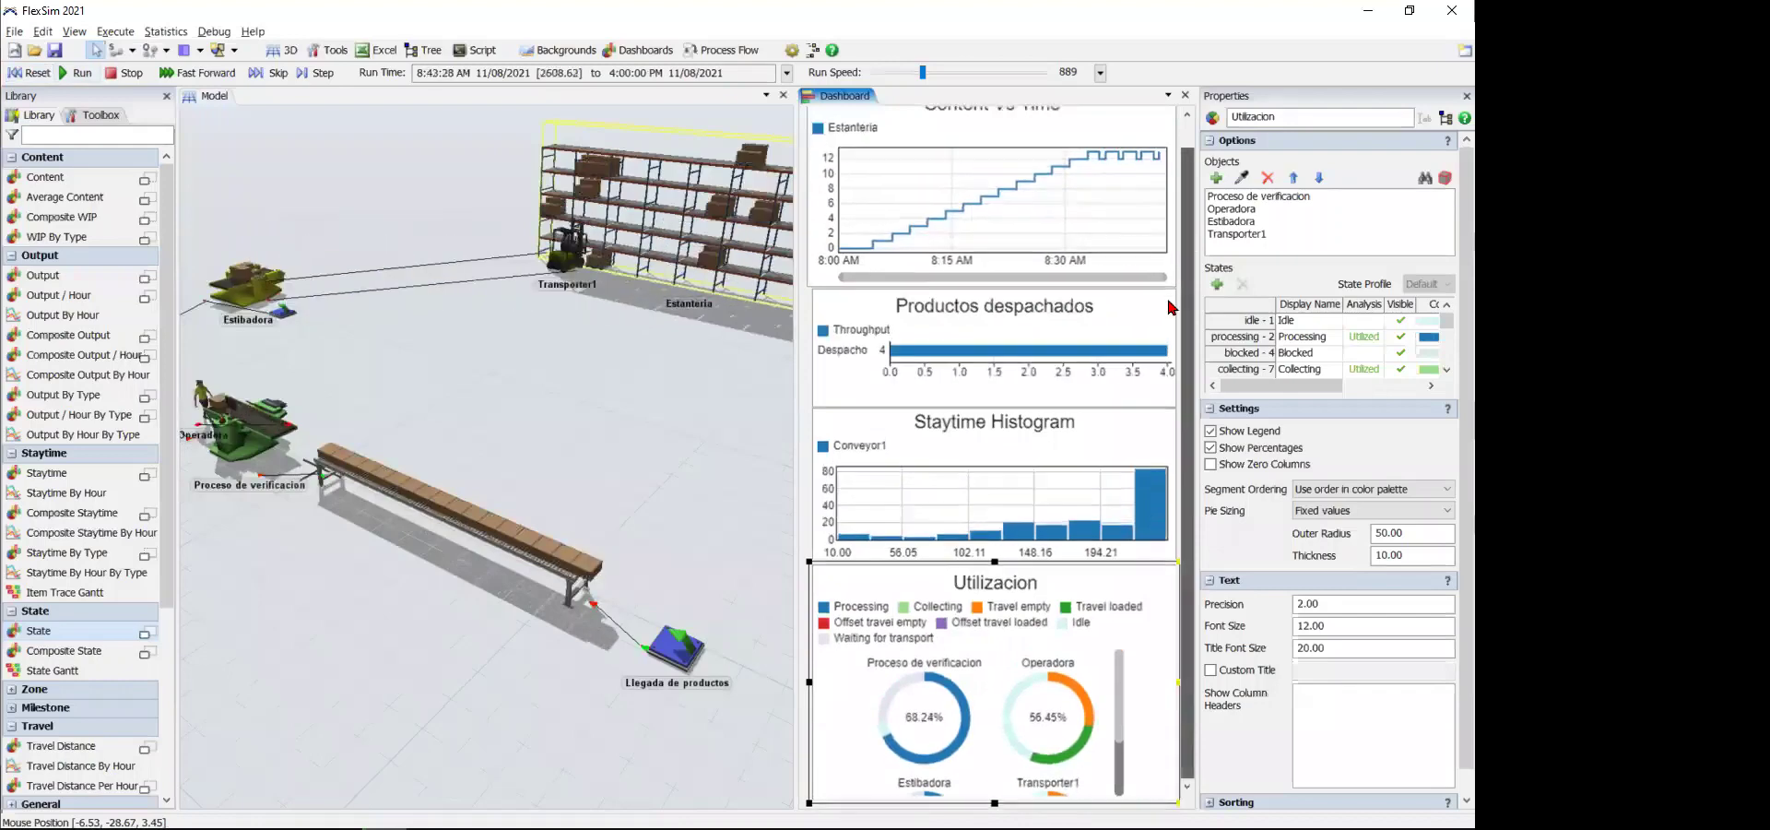
pyautogui.click(658, 757)
pyautogui.scroll(-1, 658, 756)
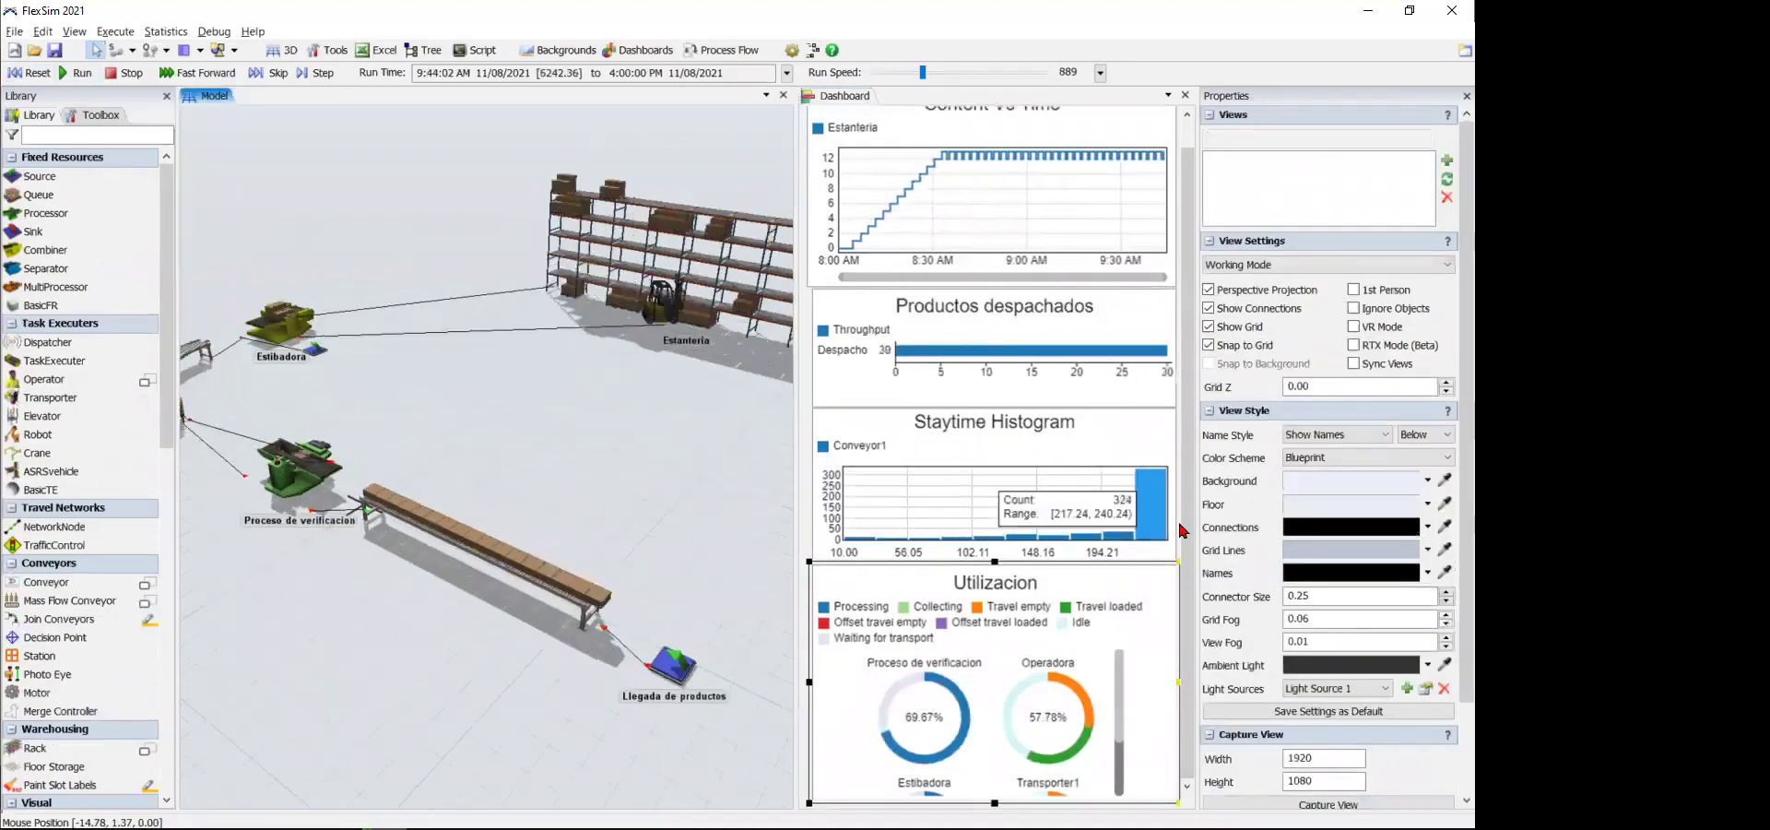
pyautogui.click(1058, 705)
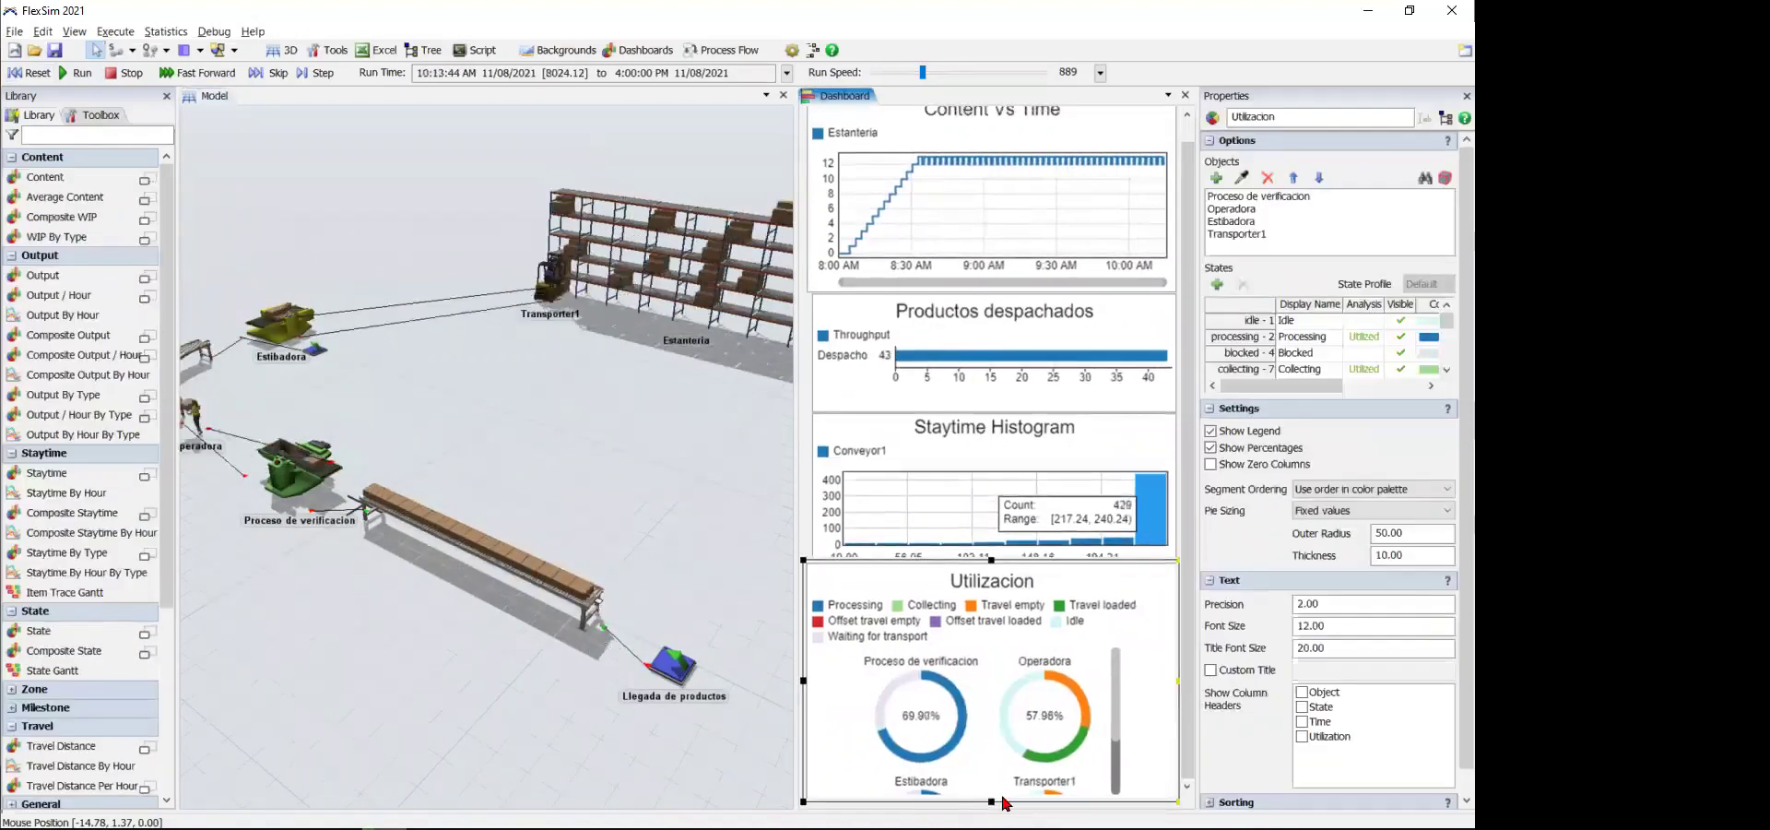
pyautogui.moveTo(1003, 562); pyautogui.dragTo(1015, 569)
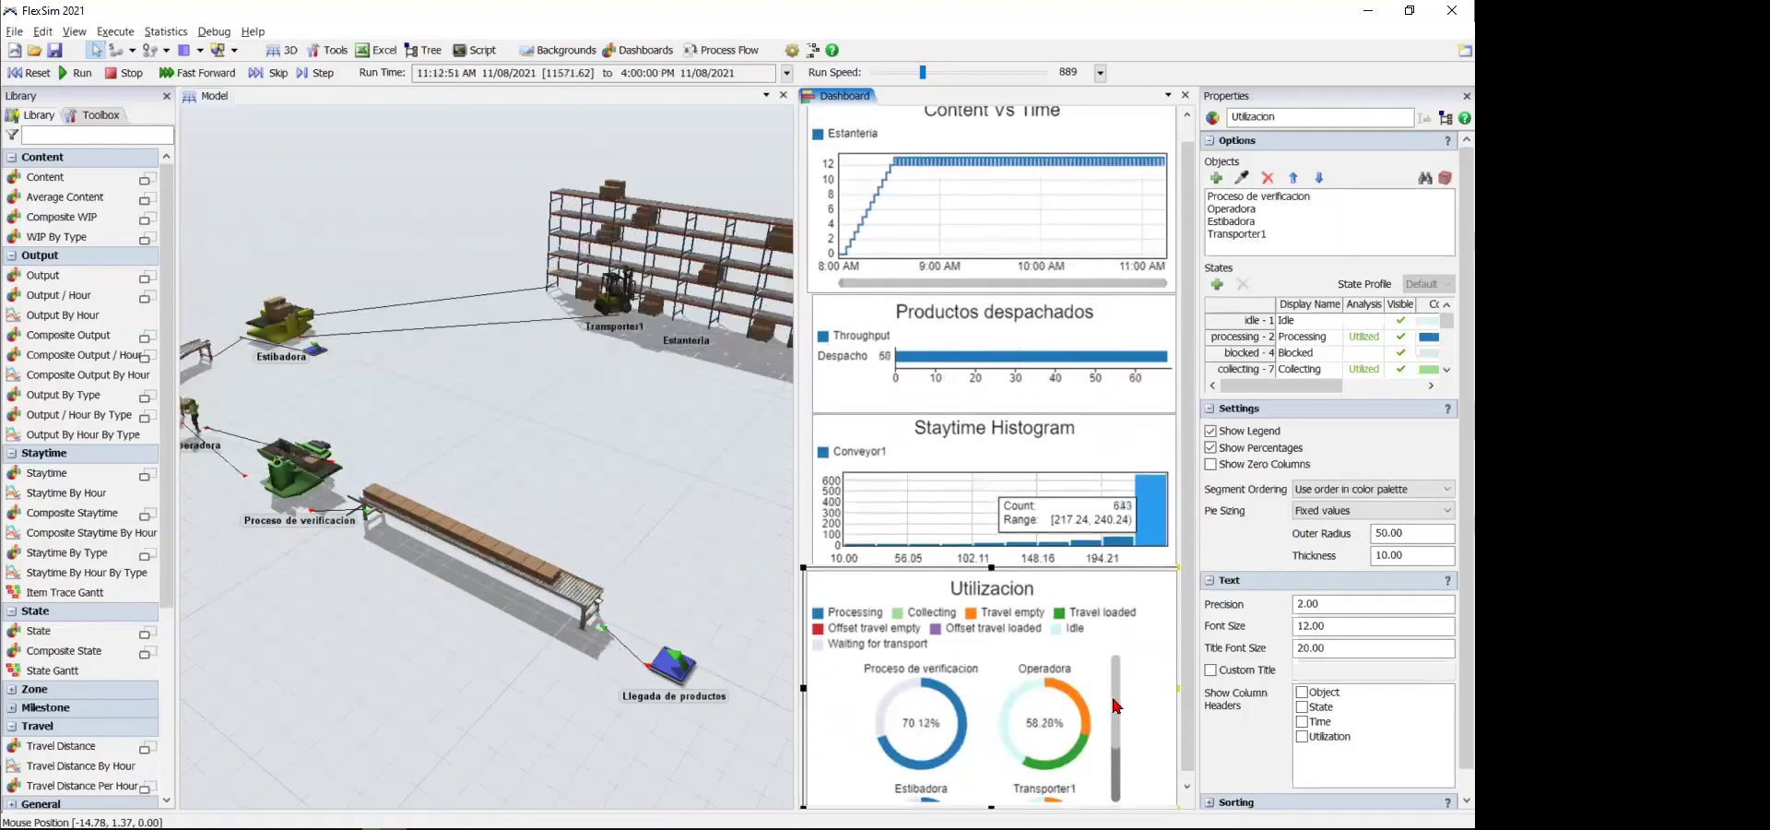
pyautogui.moveTo(1117, 715); pyautogui.dragTo(1185, 682)
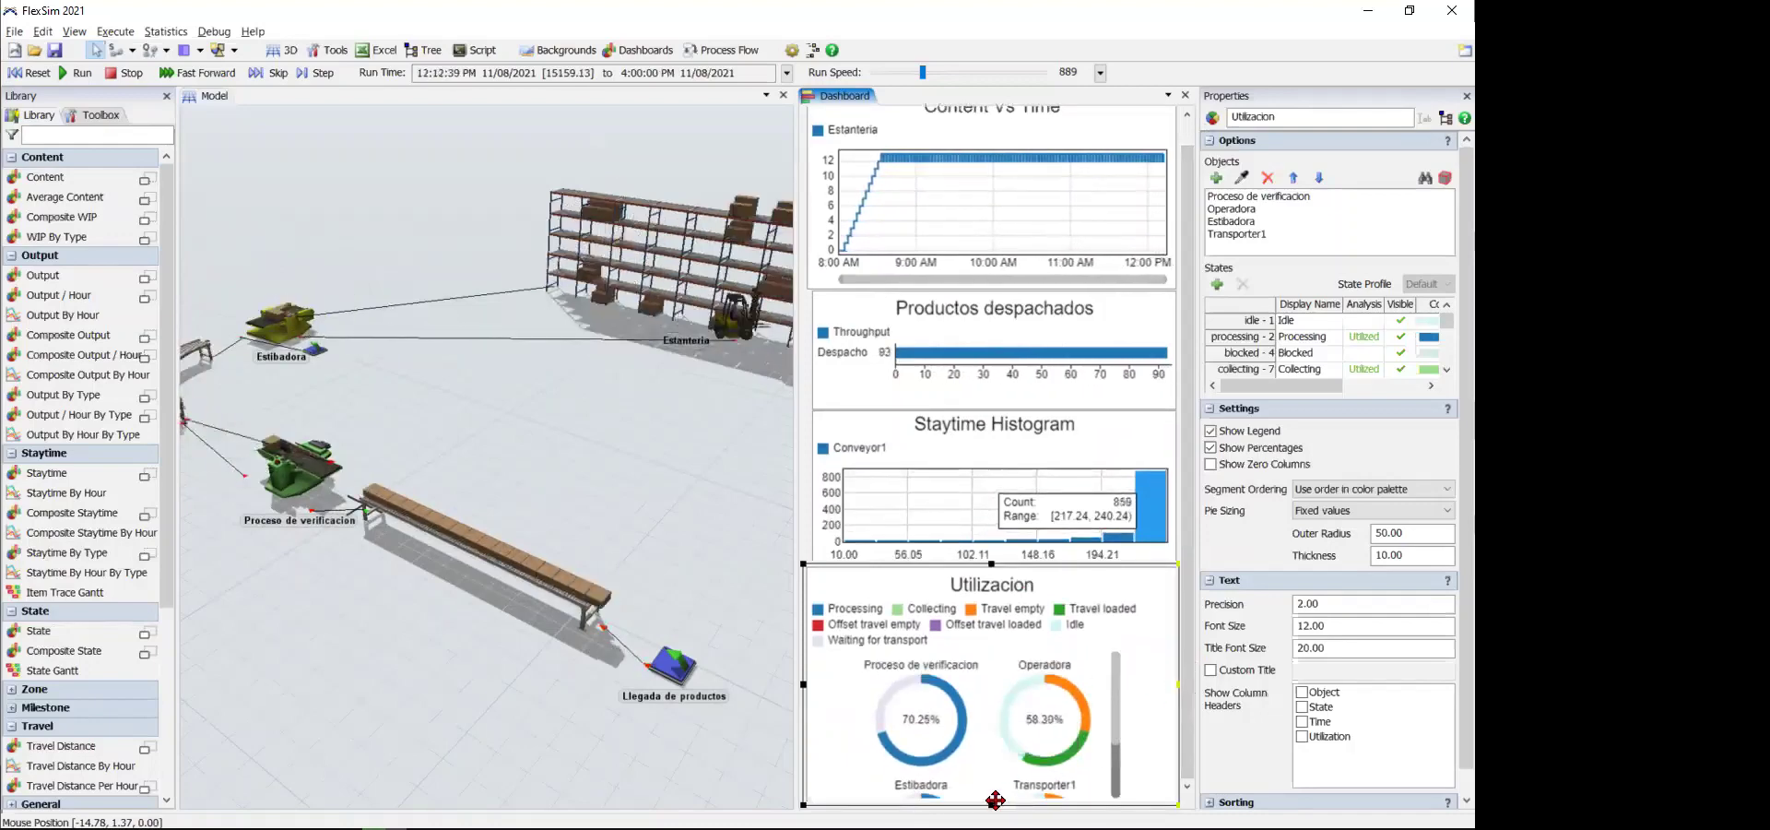
pyautogui.moveTo(995, 800); pyautogui.dragTo(995, 829)
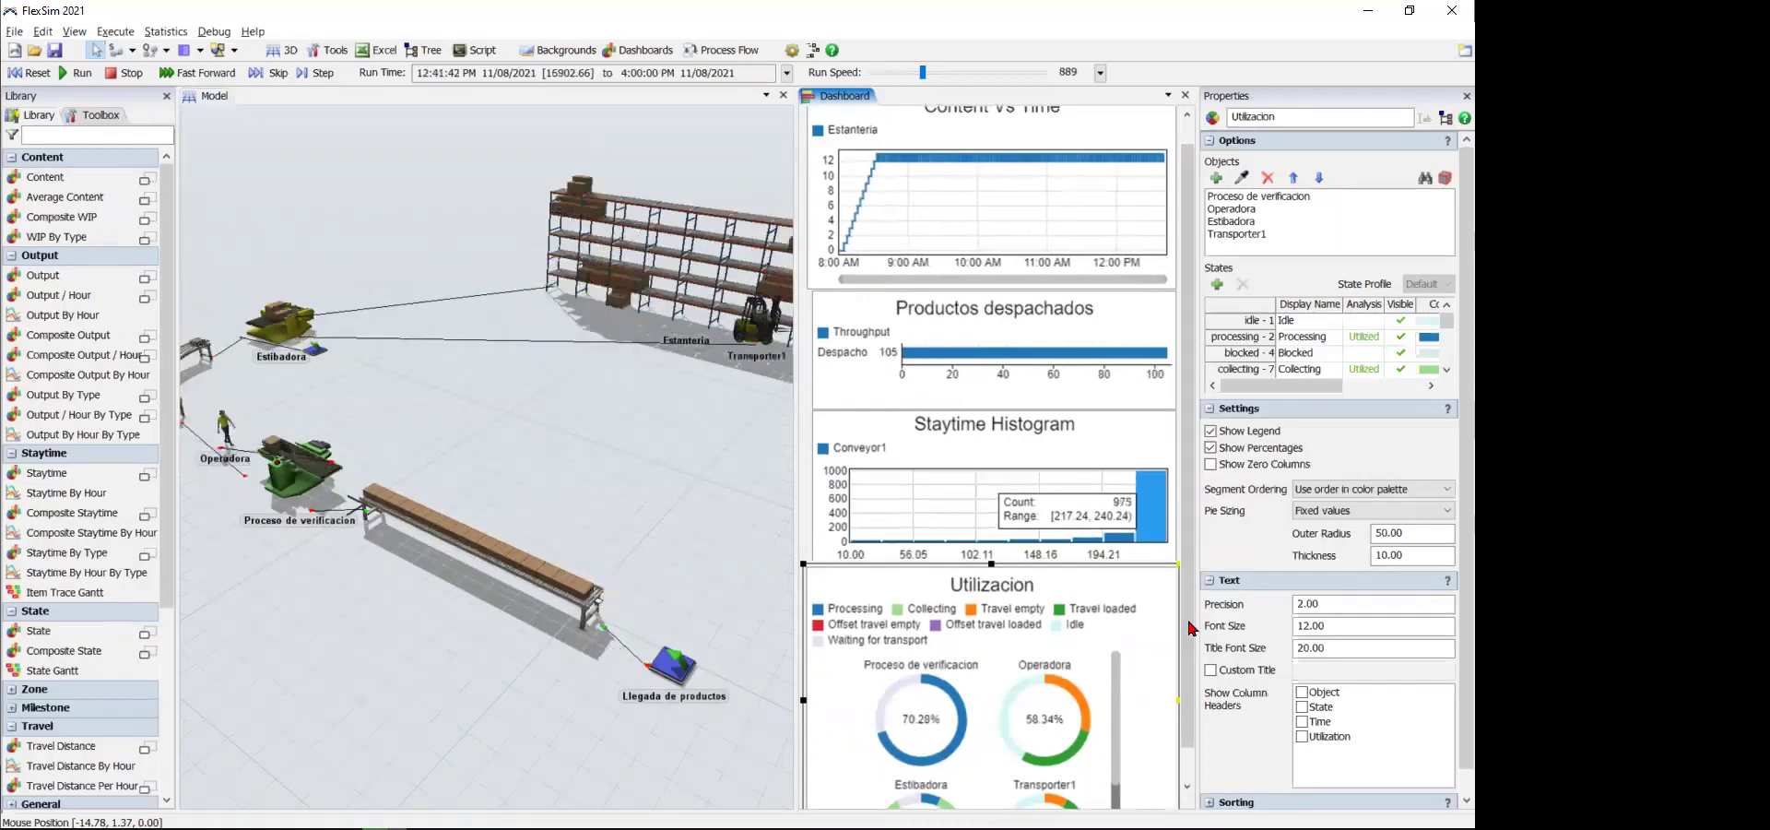
pyautogui.scroll(-1, 1191, 629)
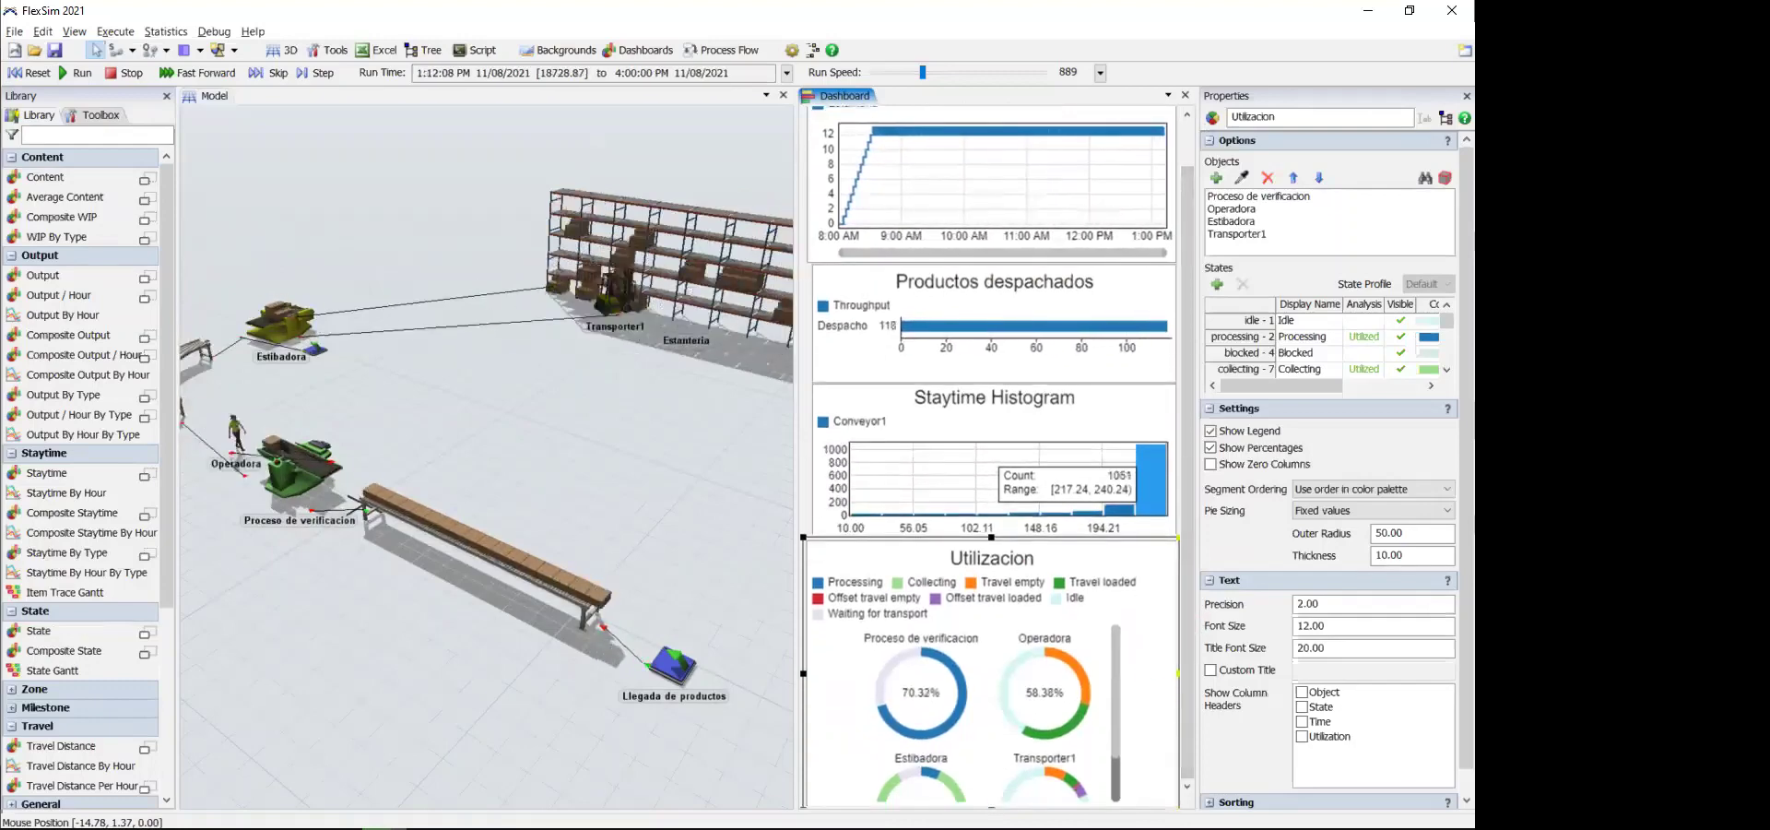
pyautogui.moveTo(991, 805); pyautogui.dragTo(991, 819)
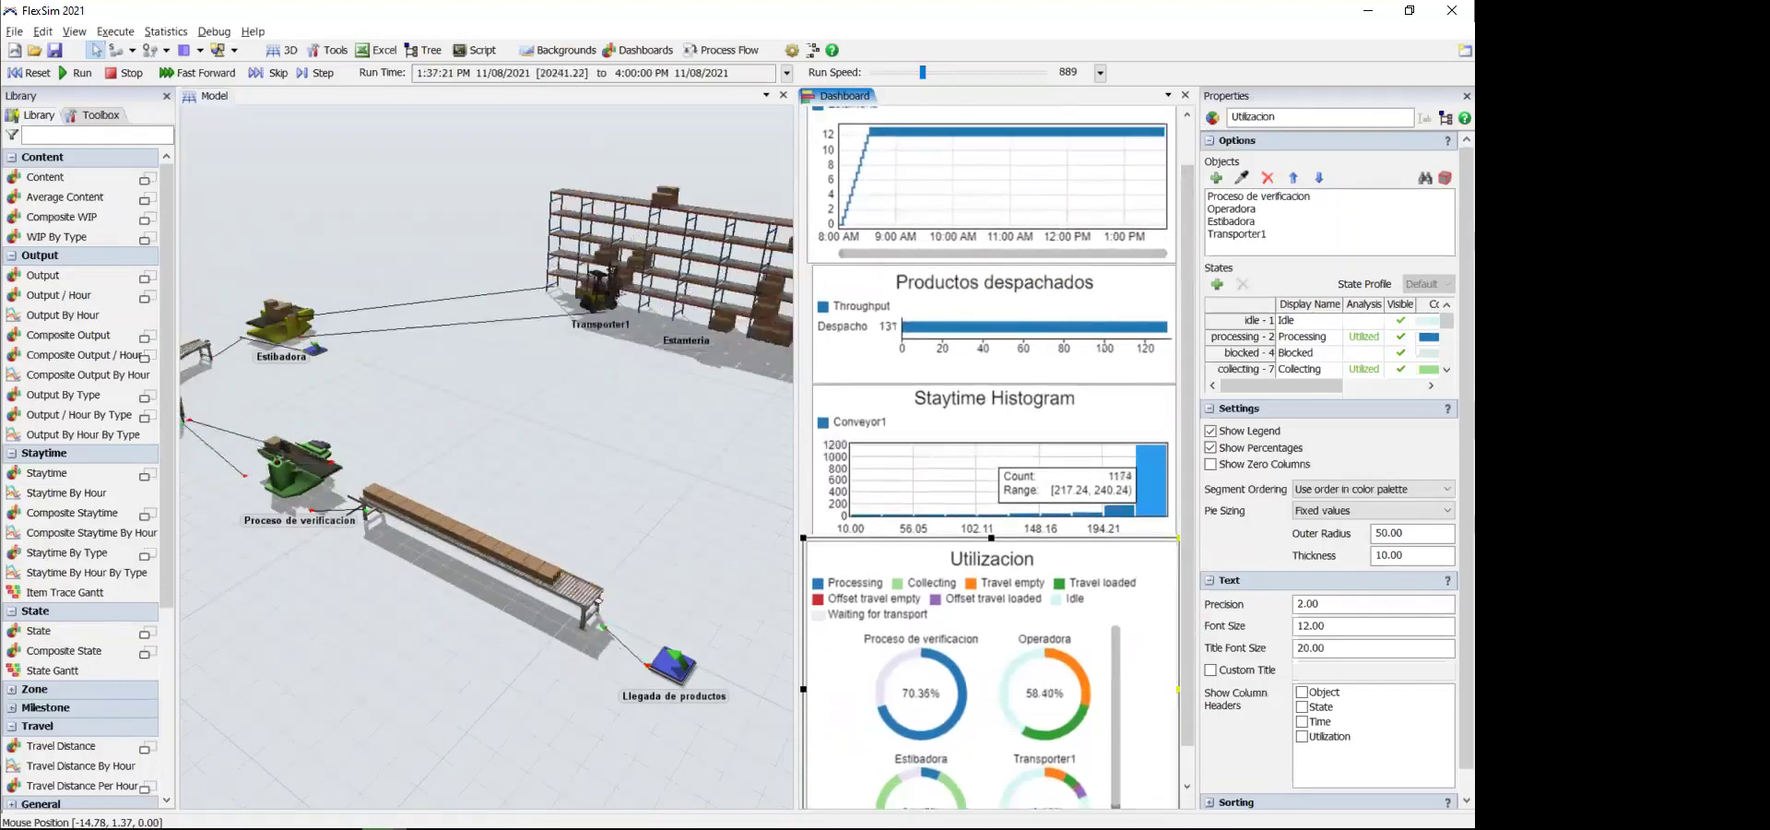
pyautogui.scroll(-1, 1173, 609)
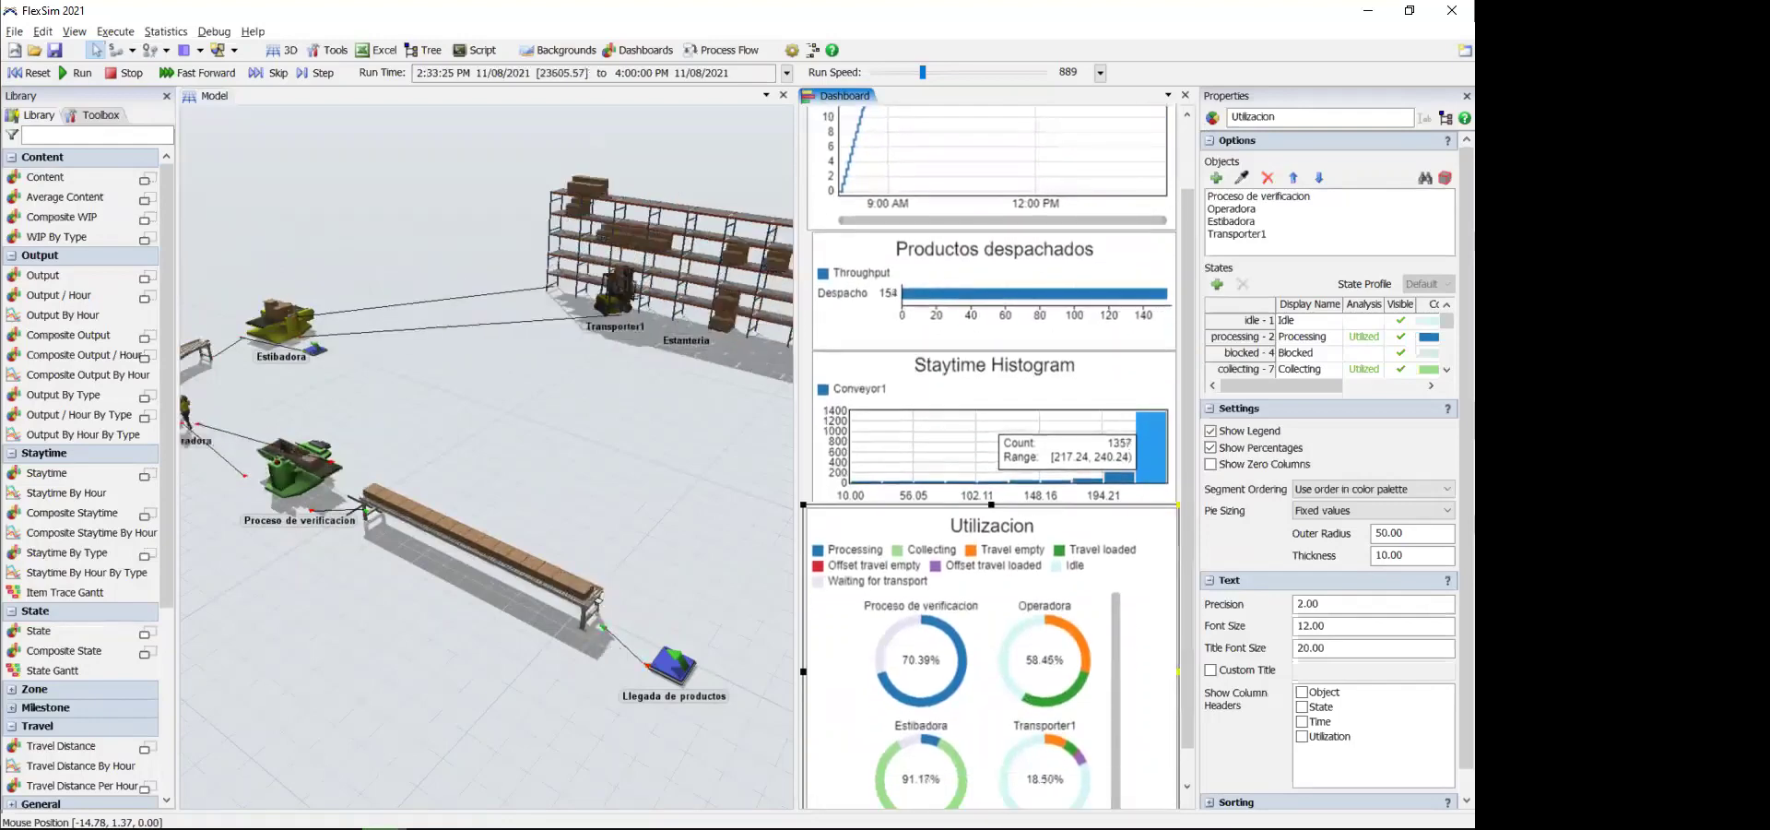
pyautogui.scroll(-1, 1186, 628)
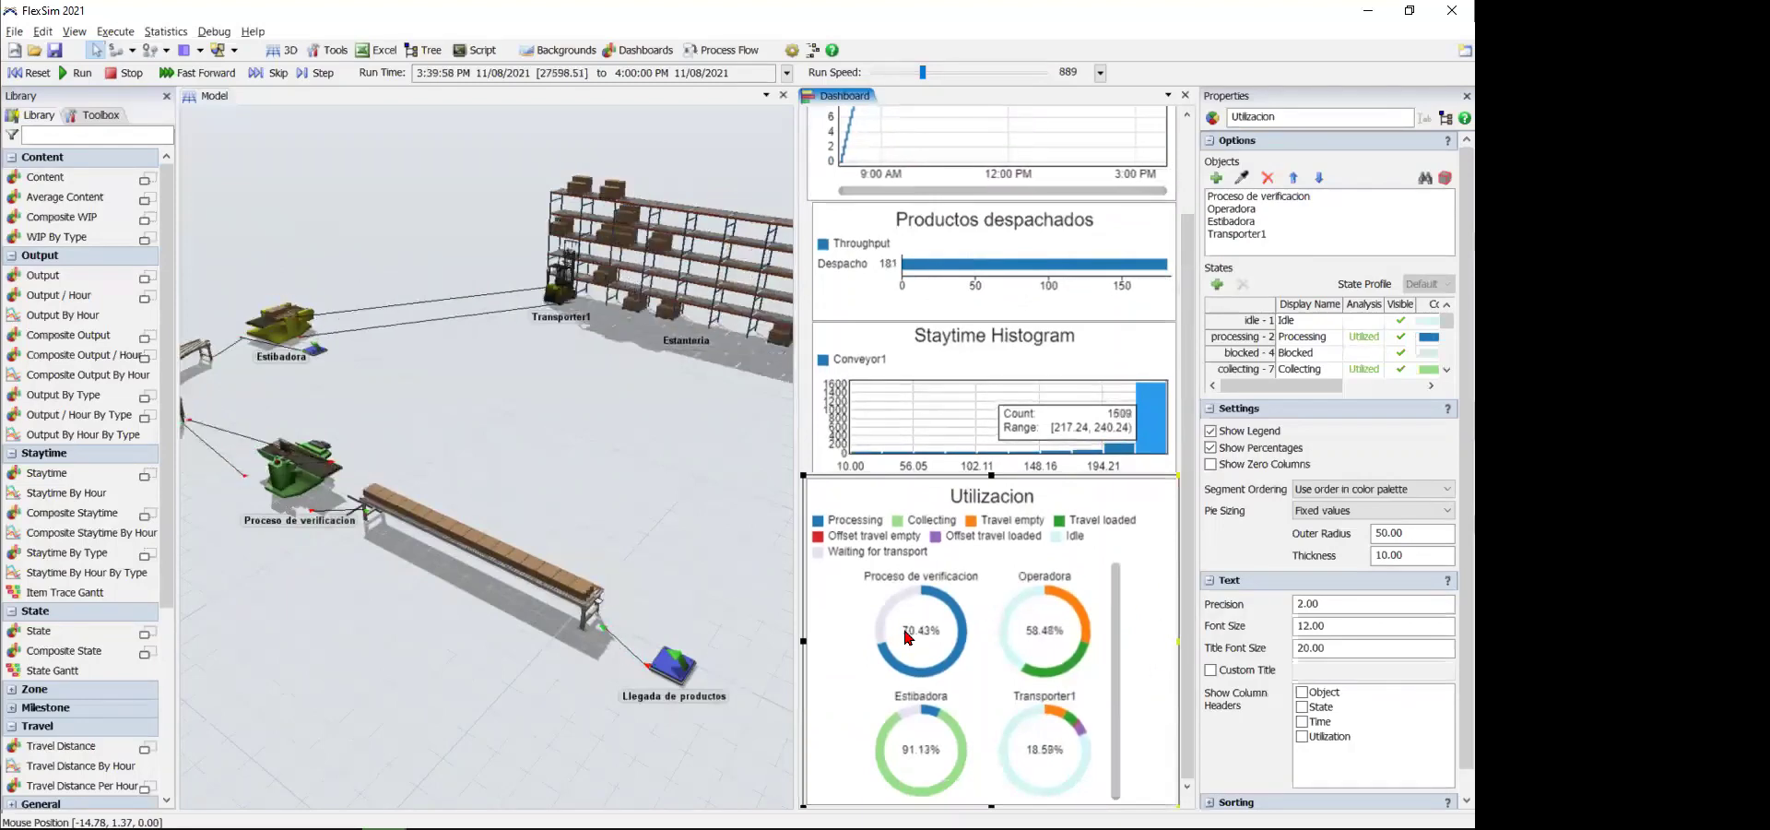
# - Examine the state percentages of Proceso de verificacion, Operadora, Estibadora and Transporter1 in the Utilizacion chart
pyautogui.moveTo(959, 613)
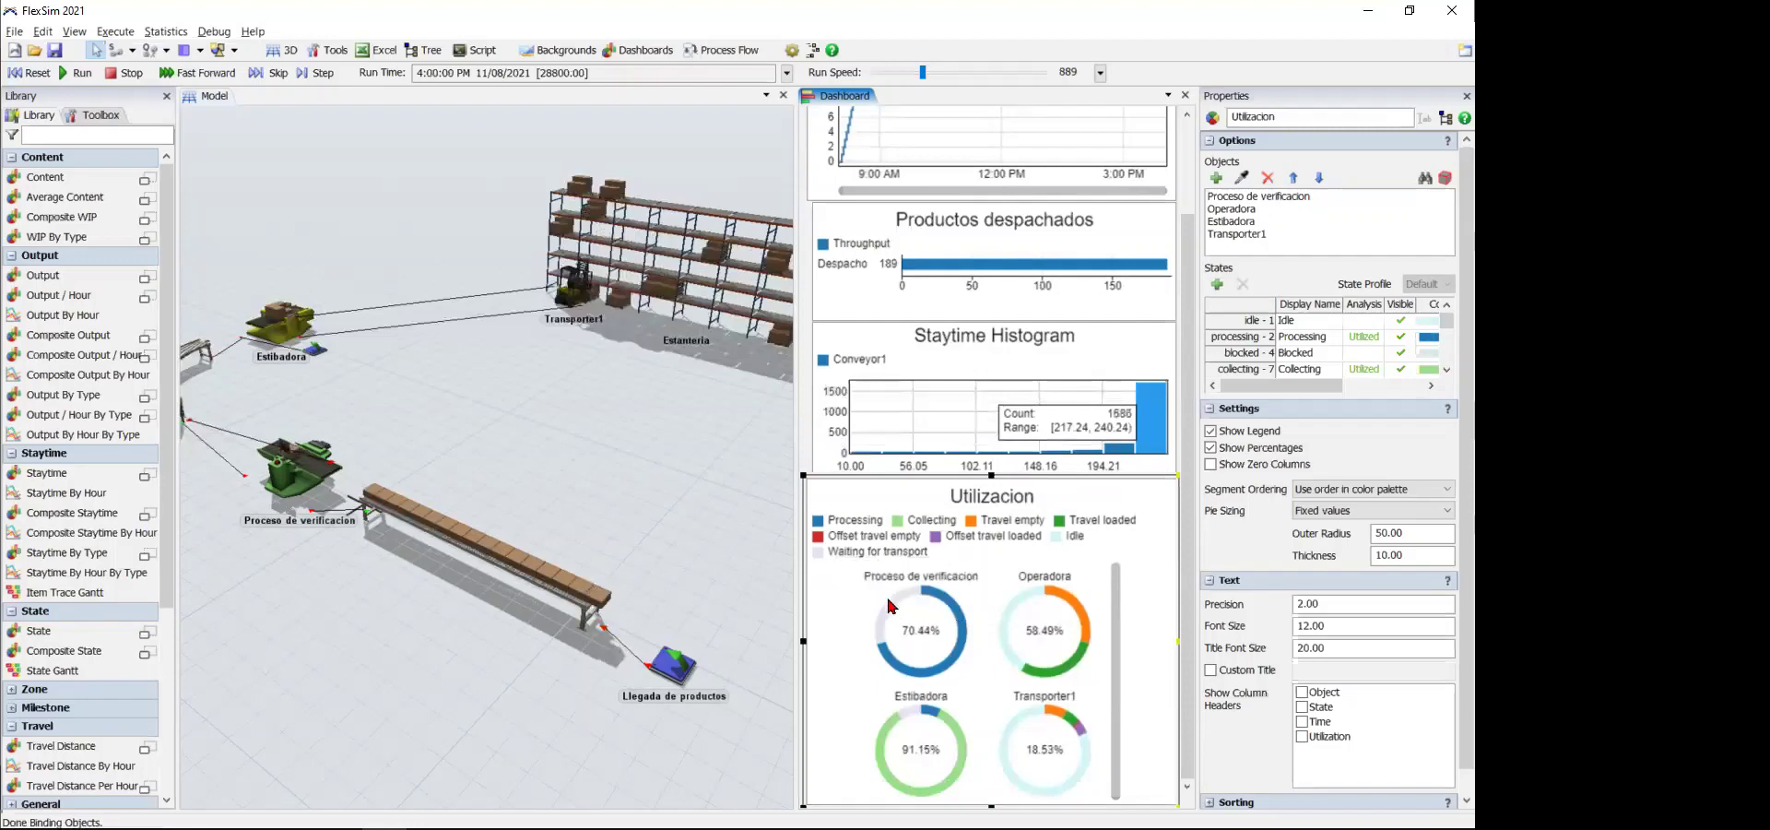
pyautogui.moveTo(891, 608)
pyautogui.moveTo(1080, 619)
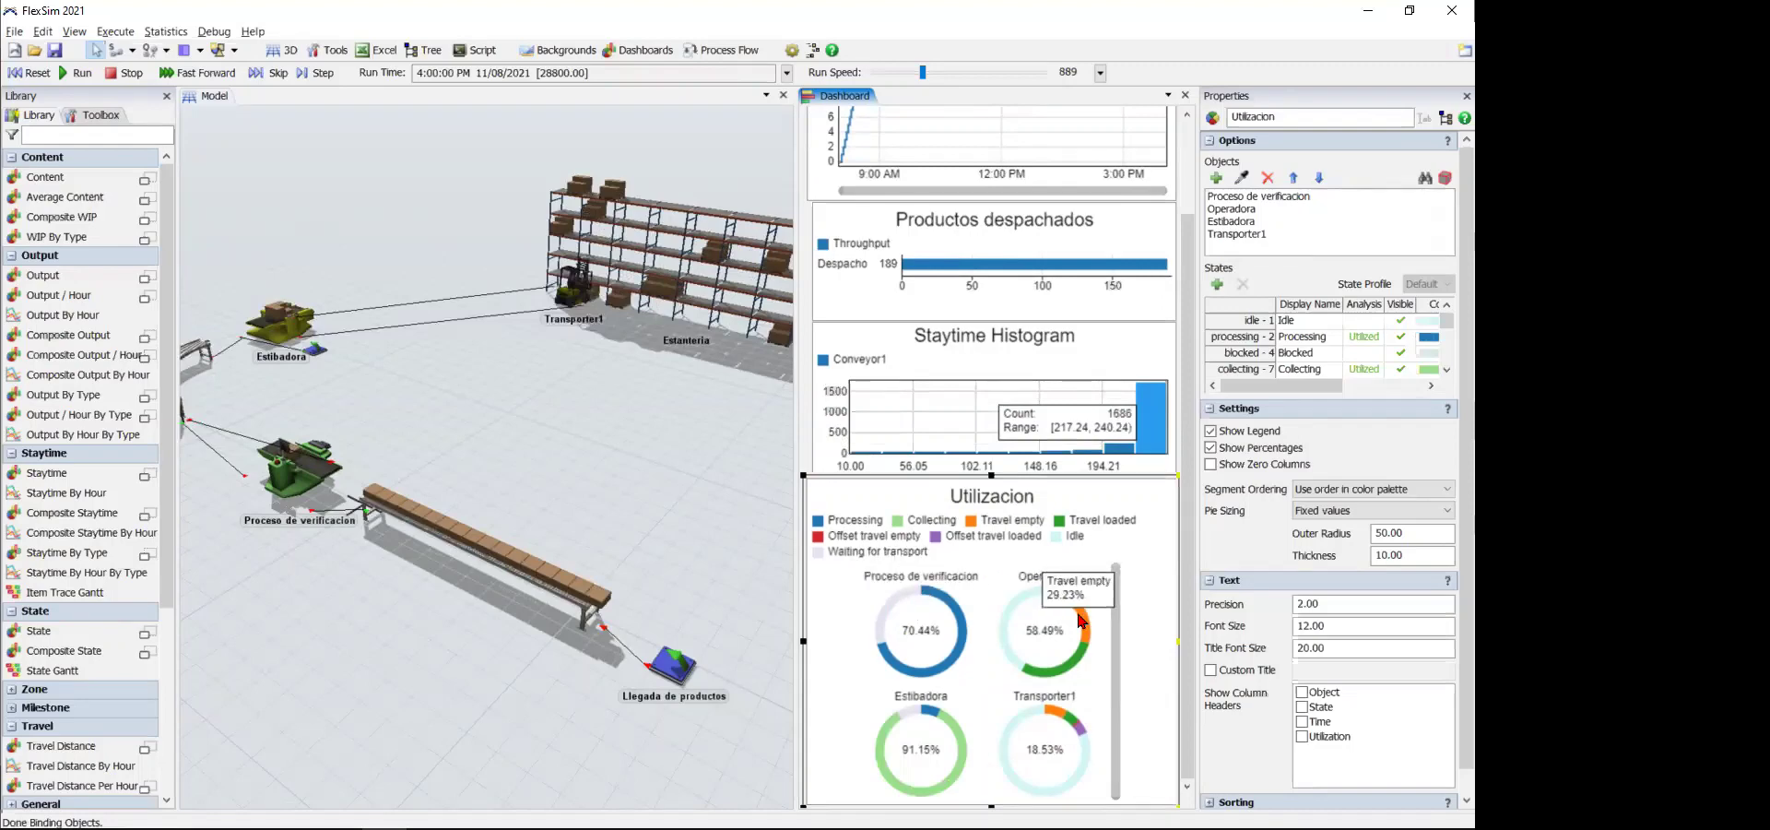
pyautogui.moveTo(1019, 605)
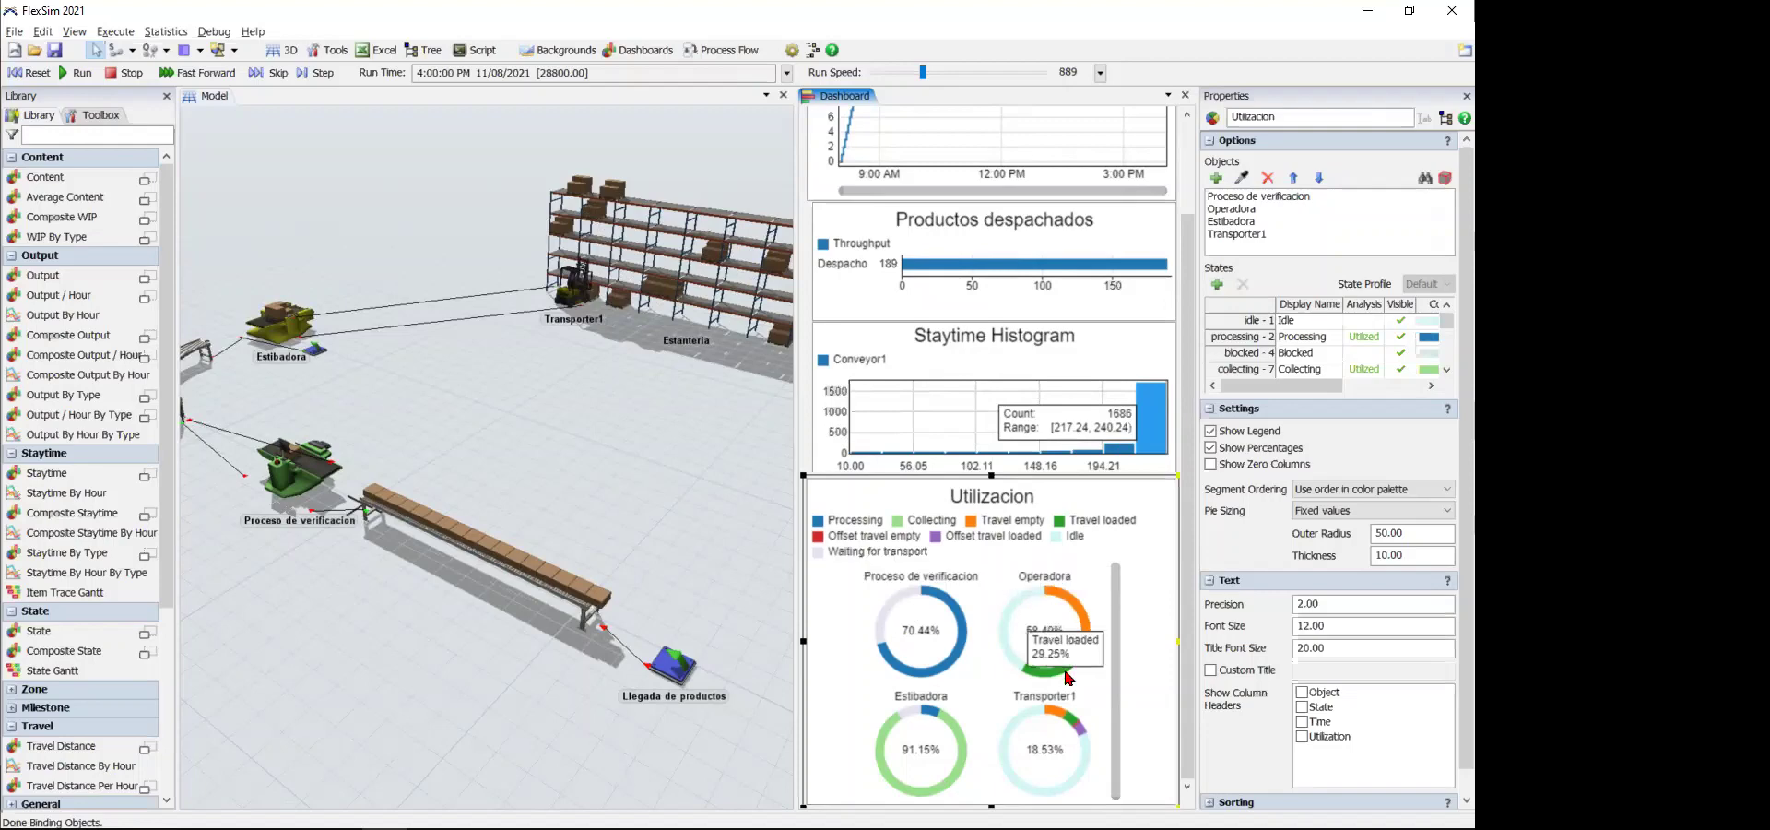
pyautogui.moveTo(1063, 677)
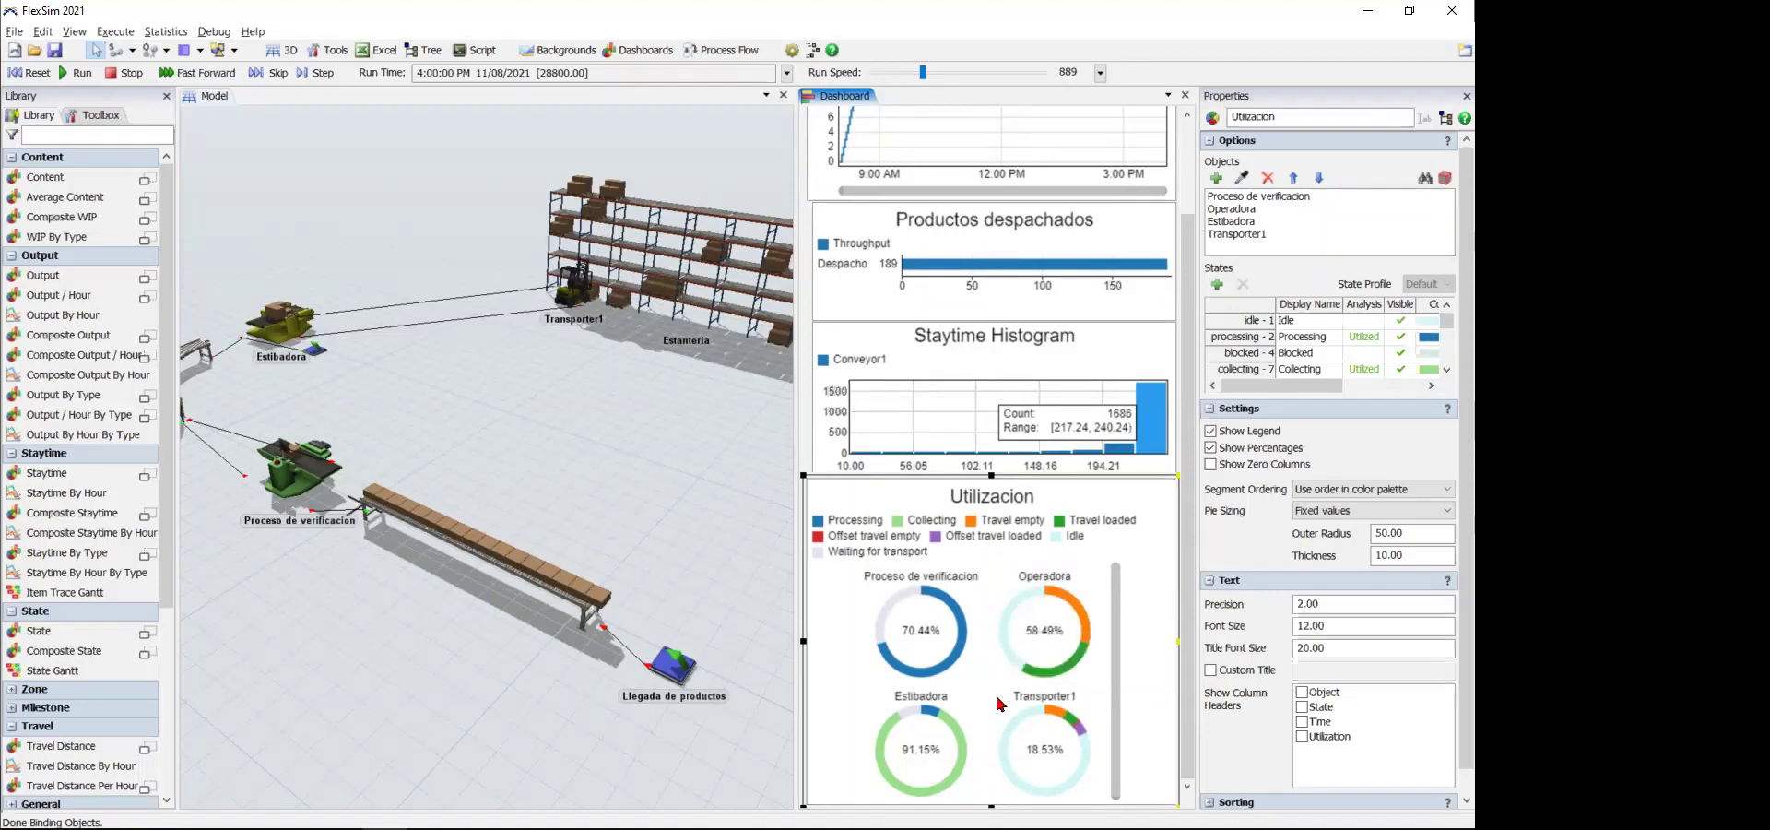
pyautogui.moveTo(407, 428); pyautogui.dragTo(591, 627)
pyautogui.moveTo(961, 740)
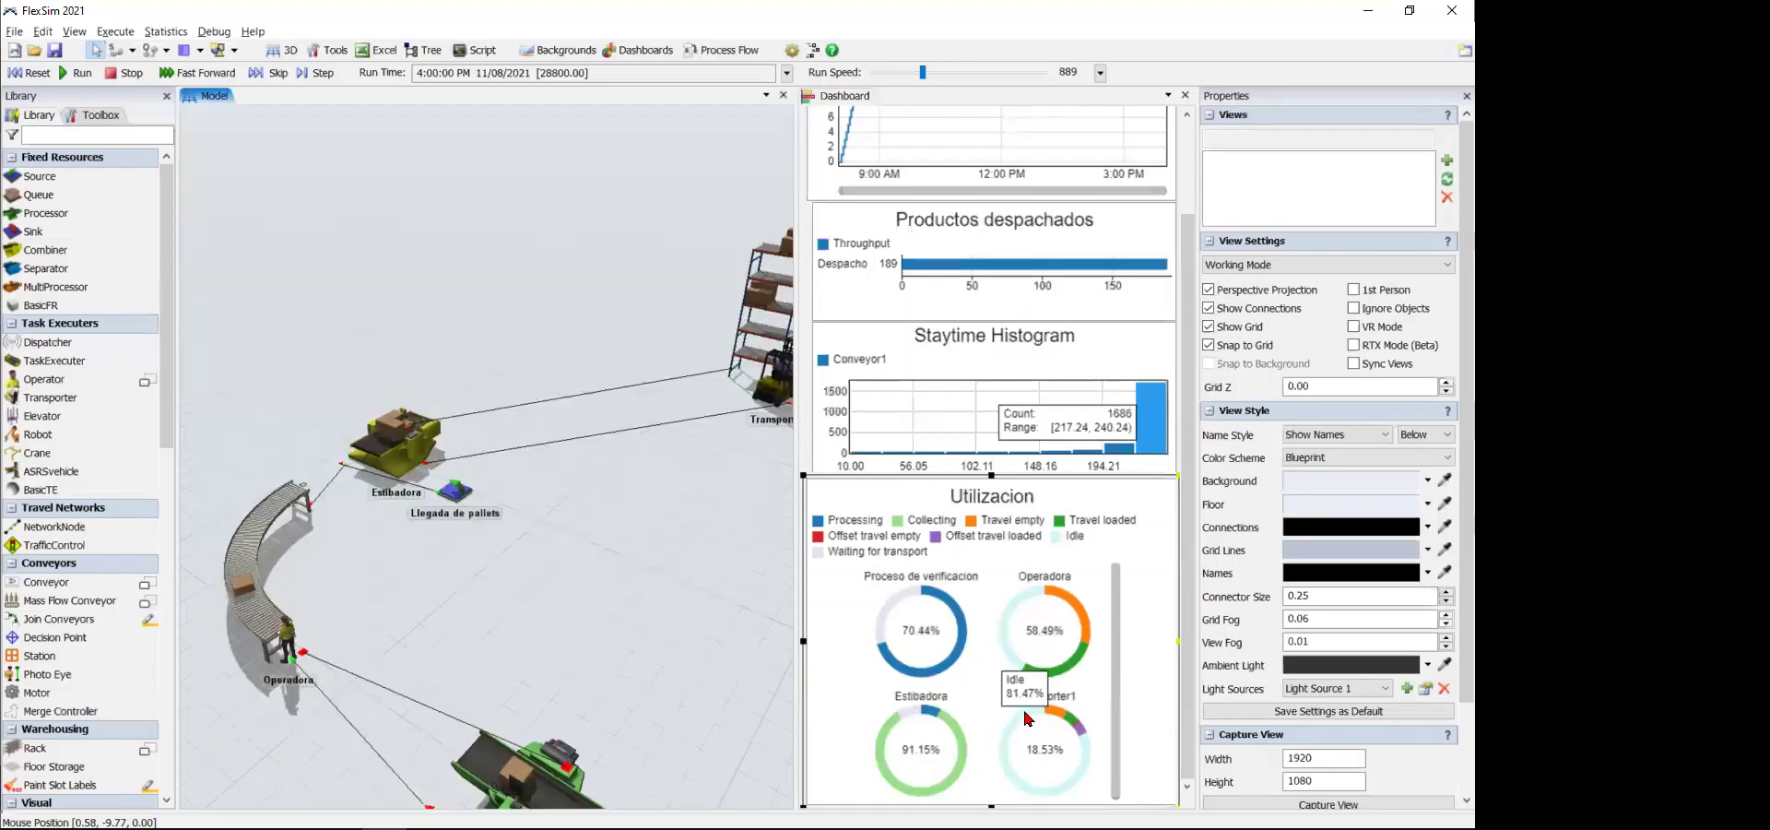
pyautogui.moveTo(1047, 719)
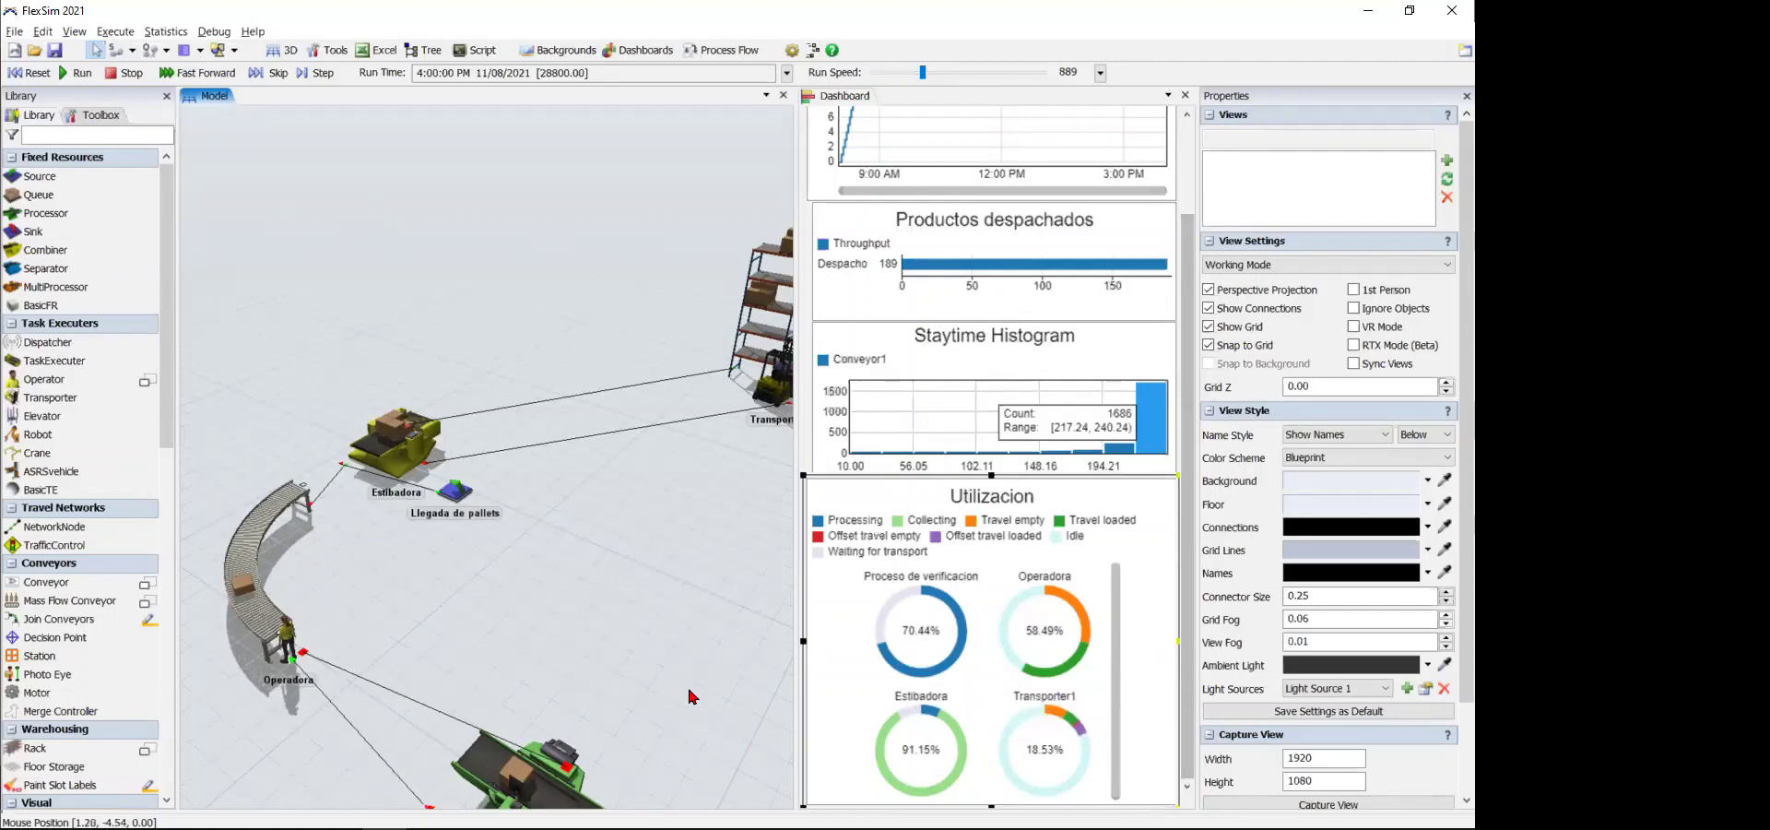
# - Reset the simulation model to its start time
pyautogui.scroll(-5, 691, 695)
pyautogui.moveTo(626, 609); pyautogui.dragTo(482, 547)
pyautogui.scroll(-5, 482, 547)
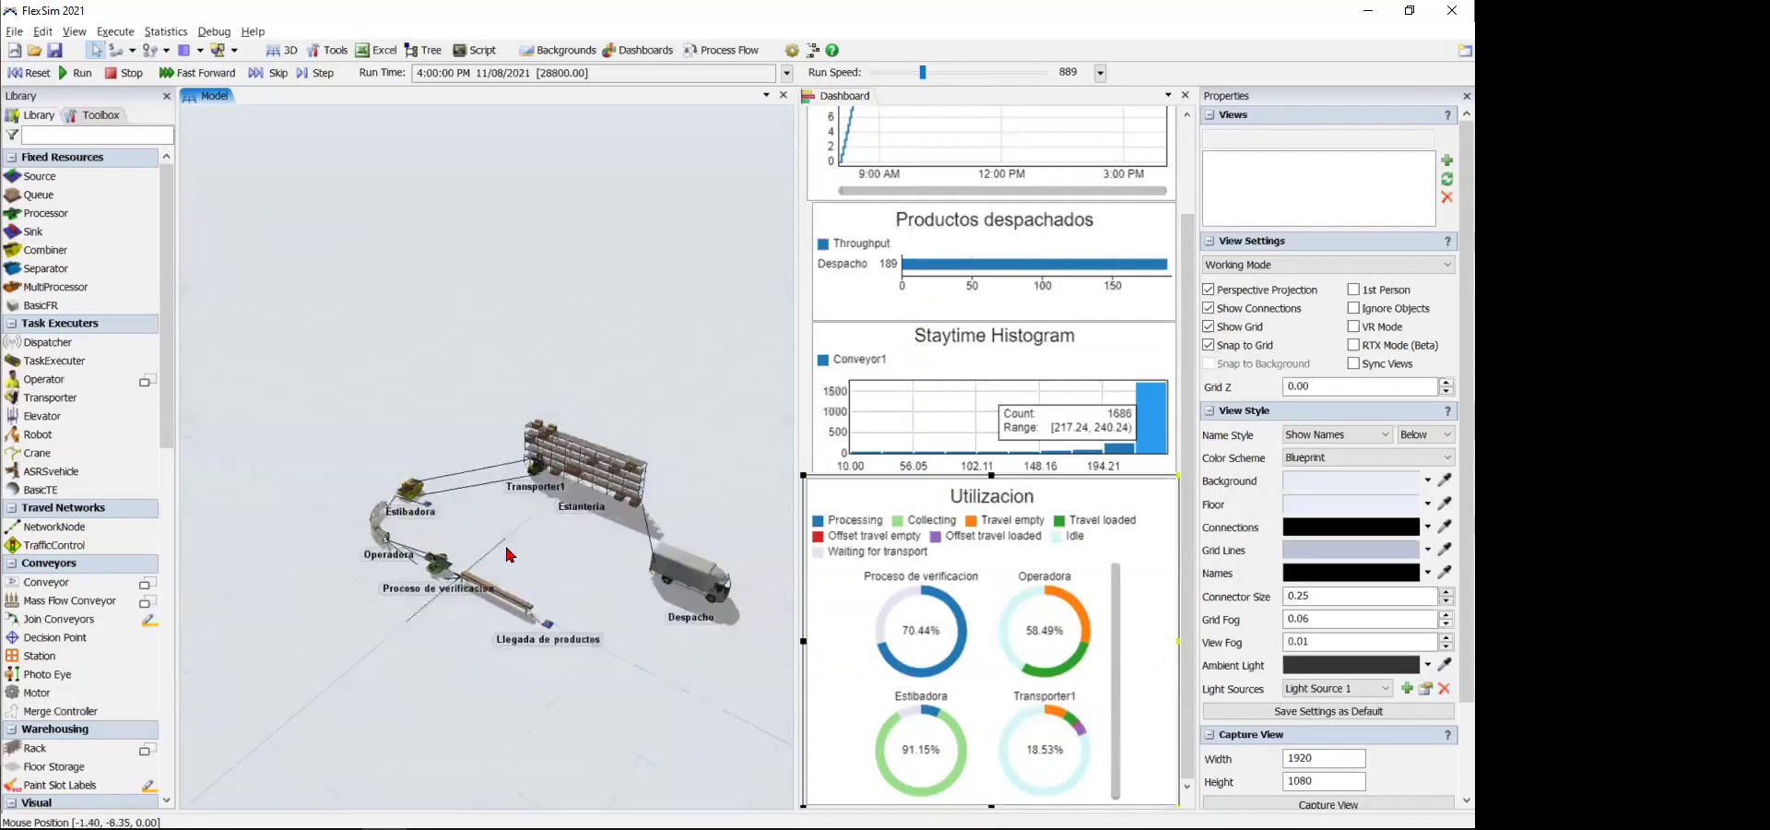
pyautogui.moveTo(506, 553); pyautogui.dragTo(608, 564, button='right')
pyautogui.scroll(2, 530, 542)
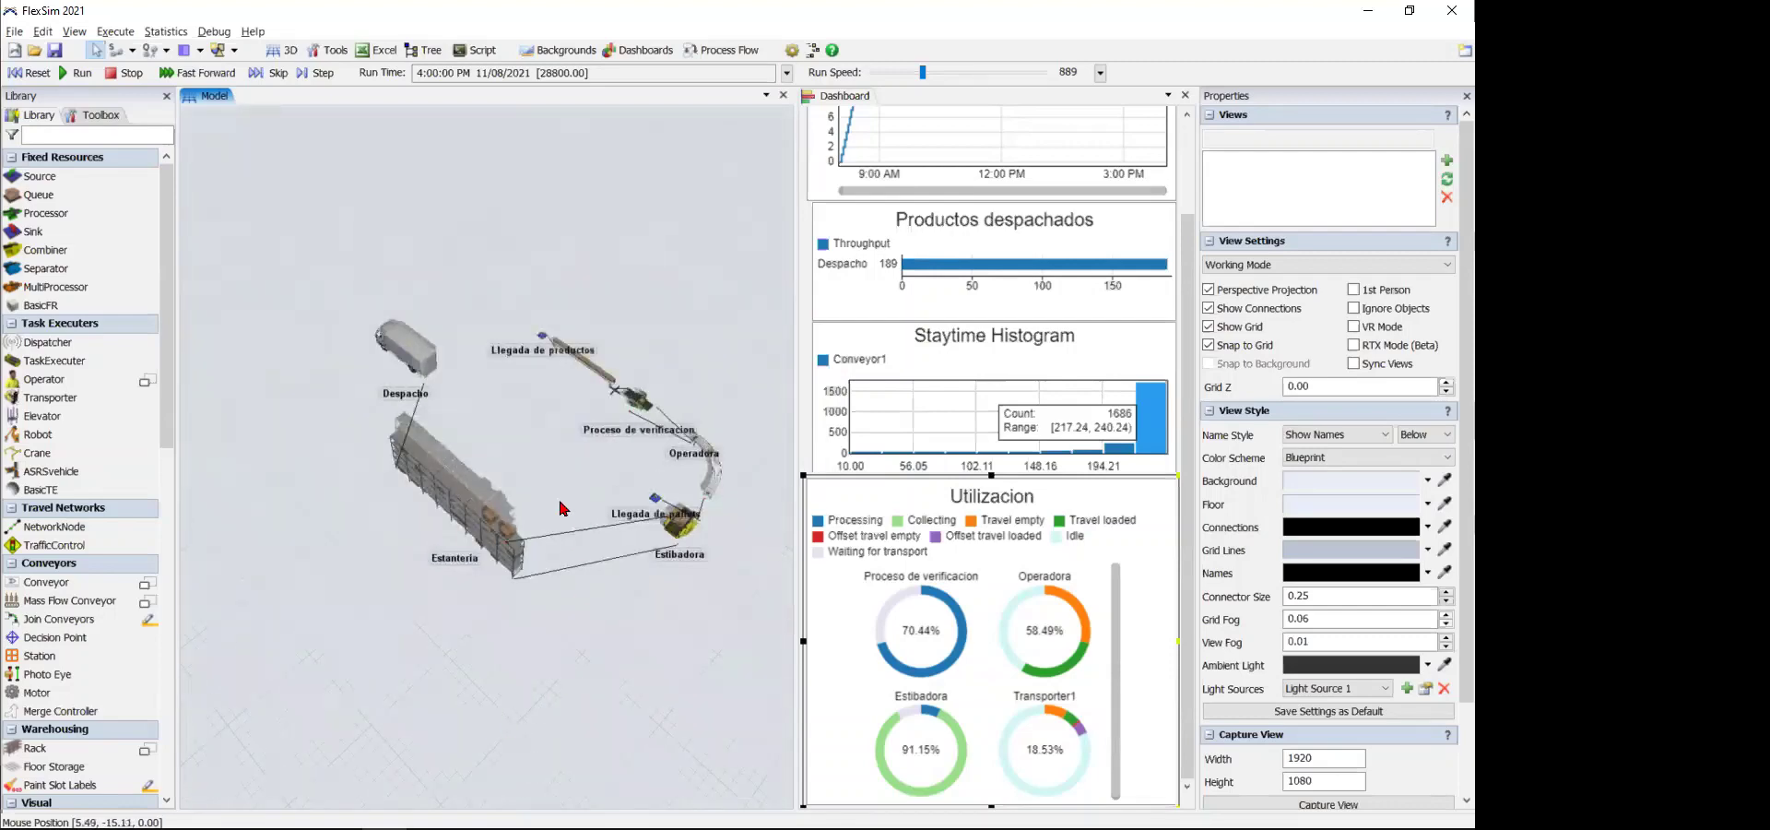
pyautogui.moveTo(562, 509); pyautogui.dragTo(365, 465, button='right')
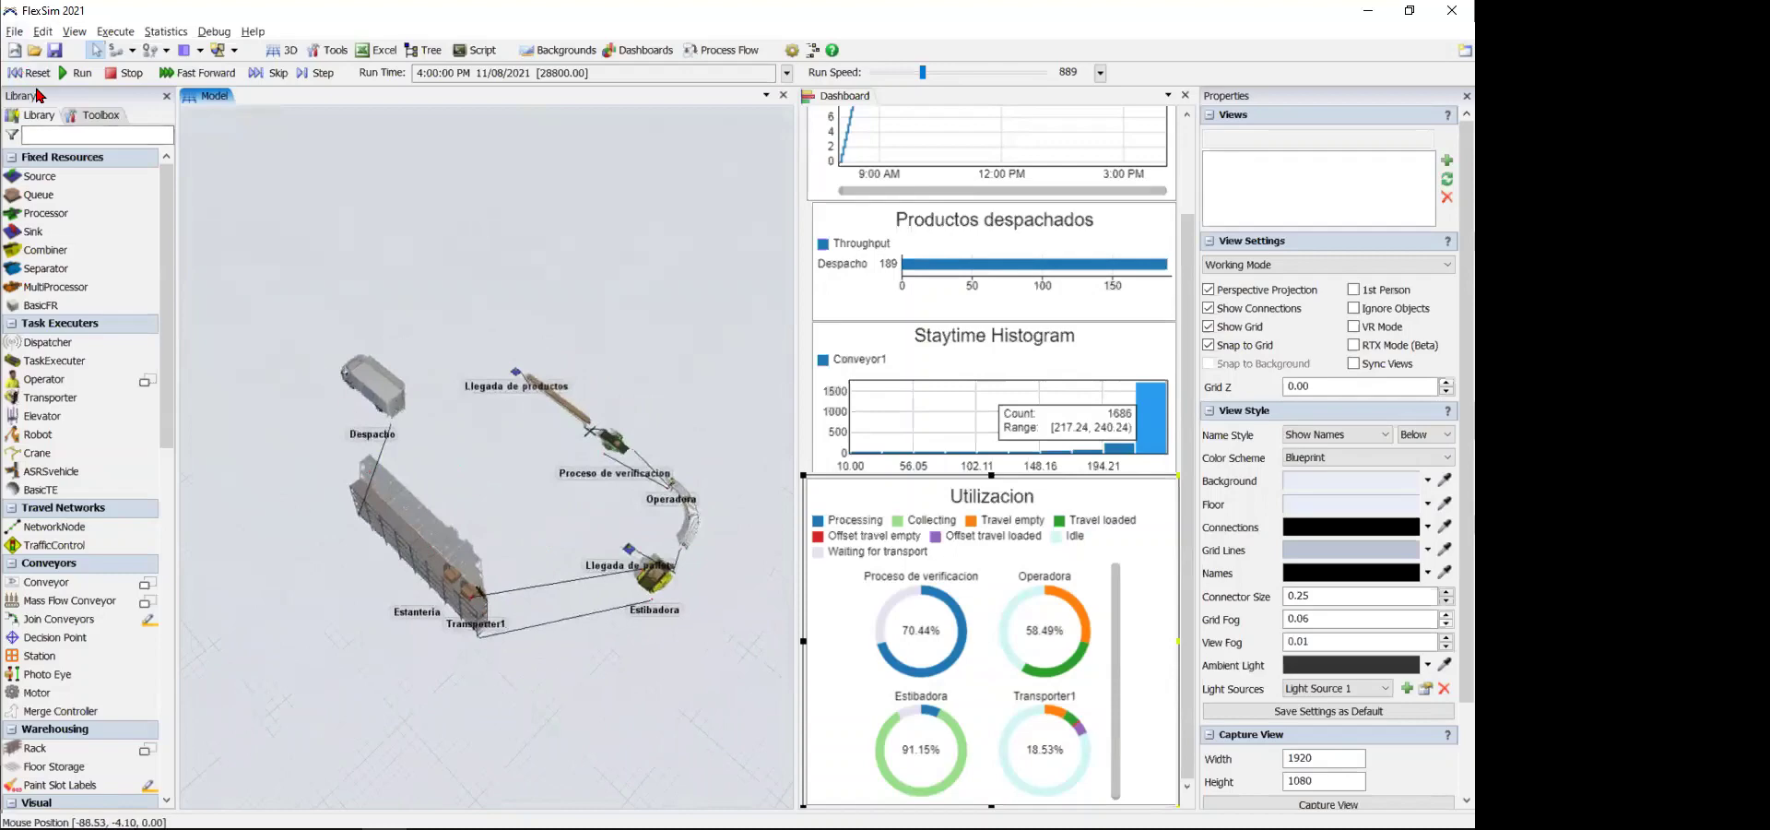
pyautogui.click(31, 72)
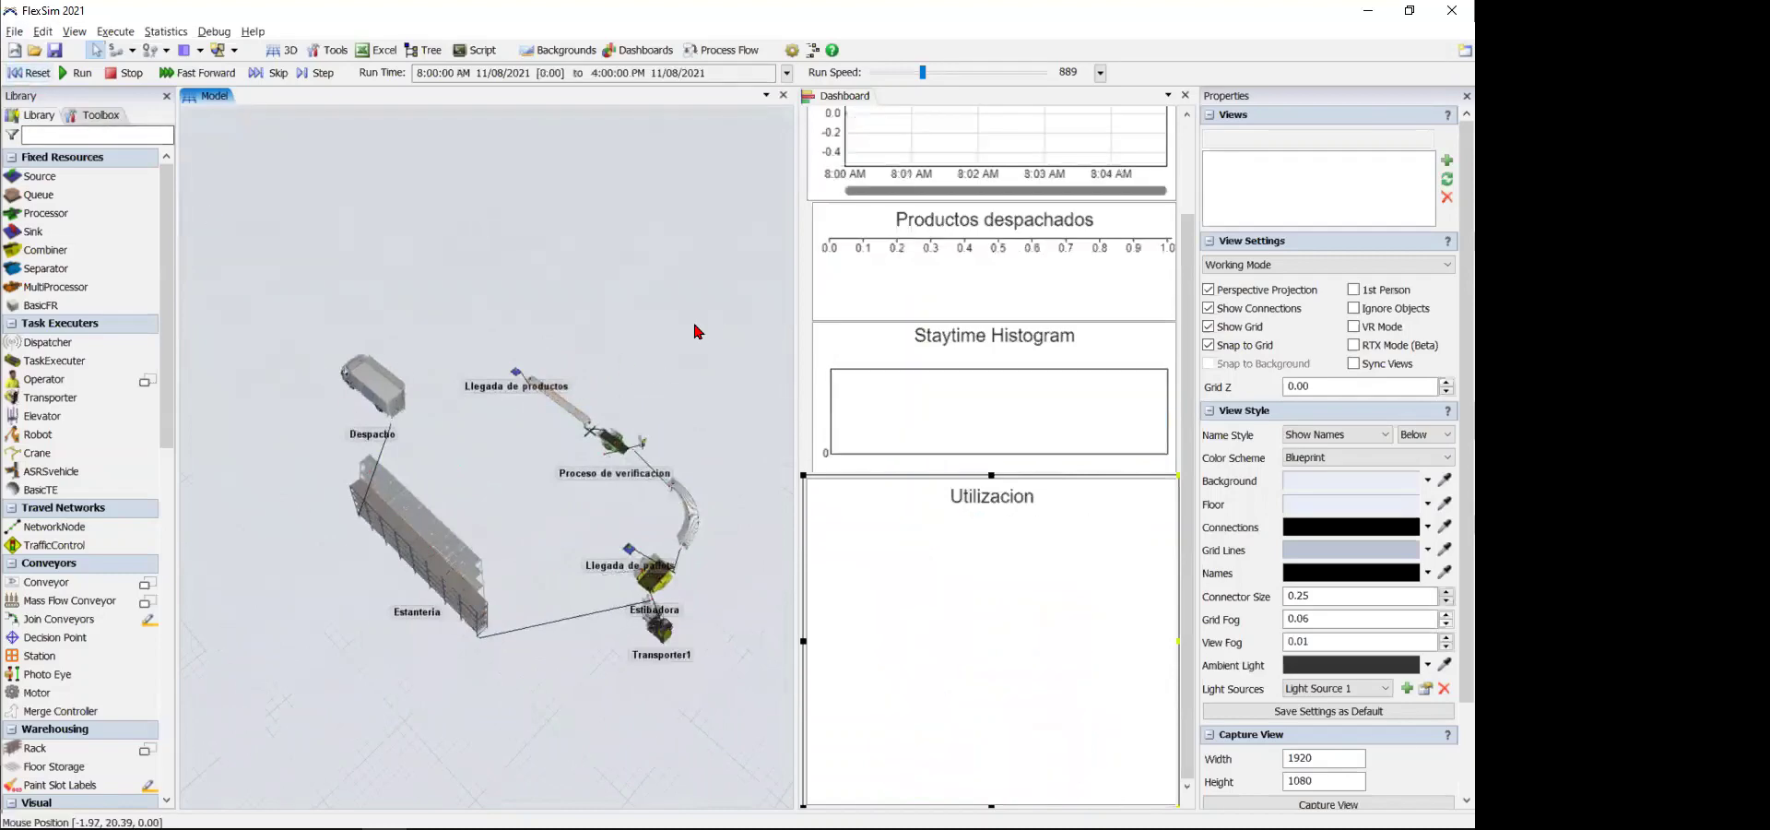
# - Duplicate the existing dashboard together with its four charts
pyautogui.click(105, 116)
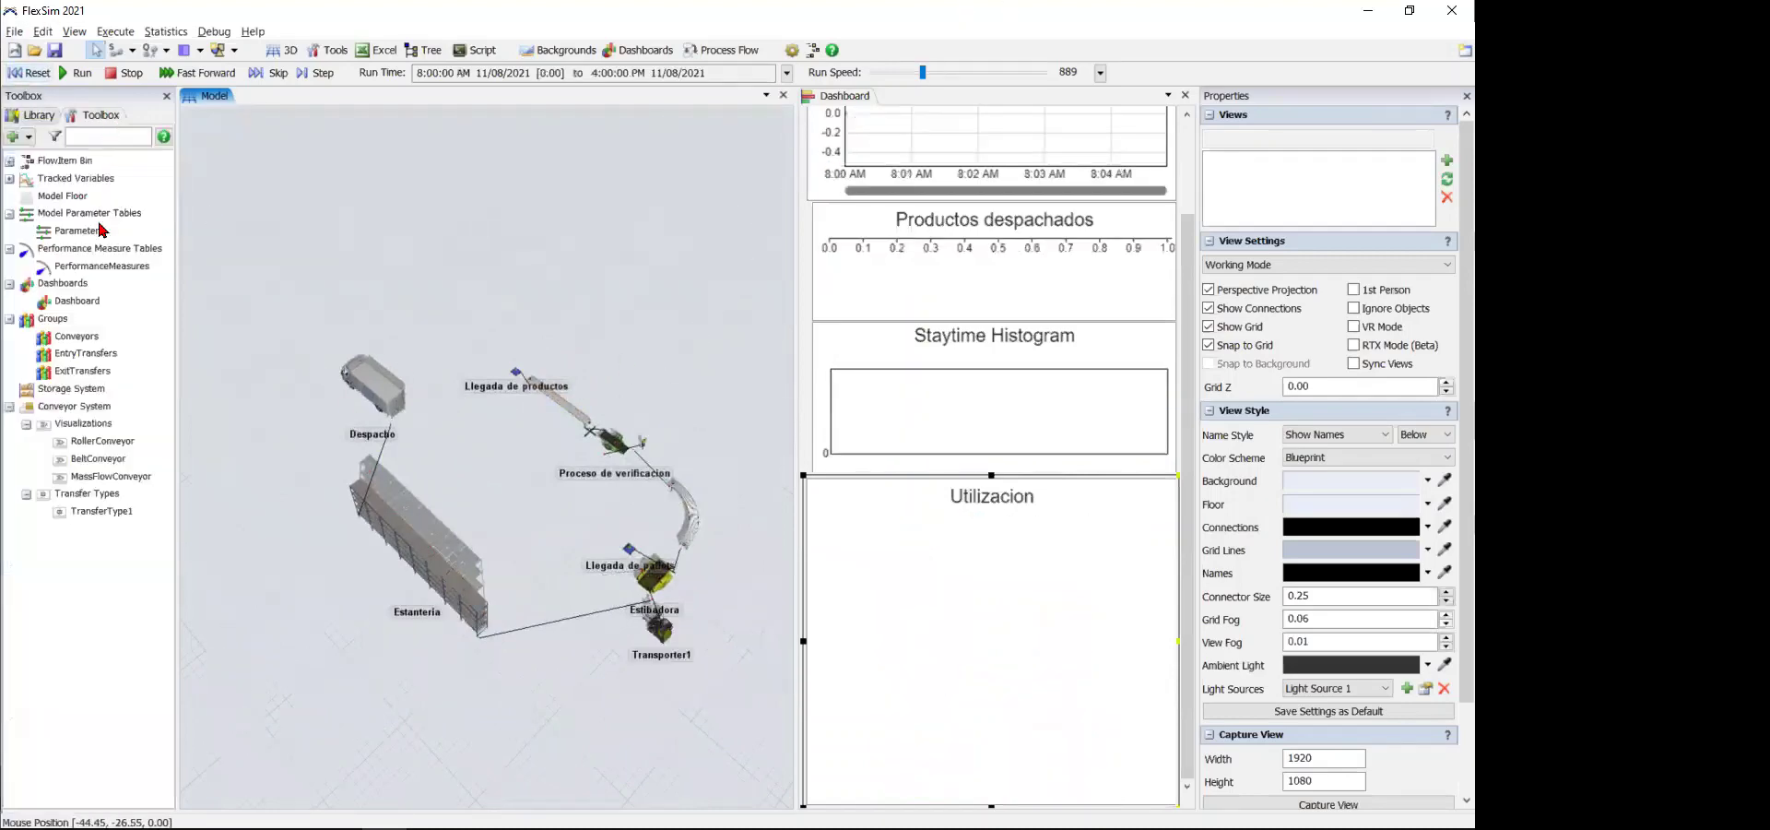
pyautogui.click(76, 304)
pyautogui.rightClick(75, 312)
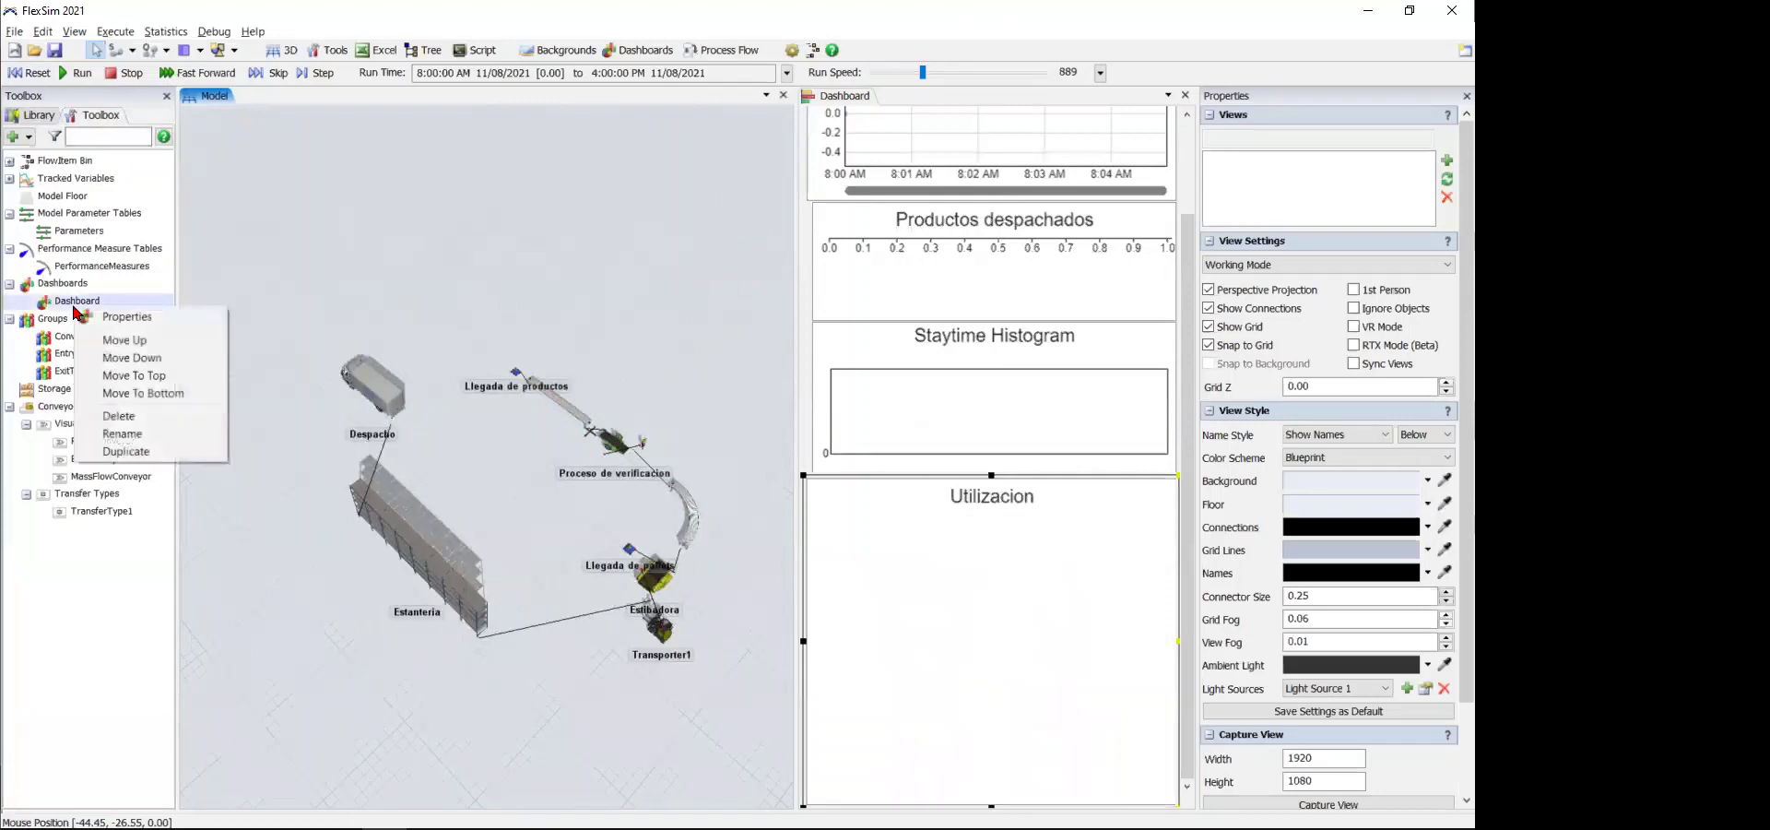
pyautogui.click(127, 451)
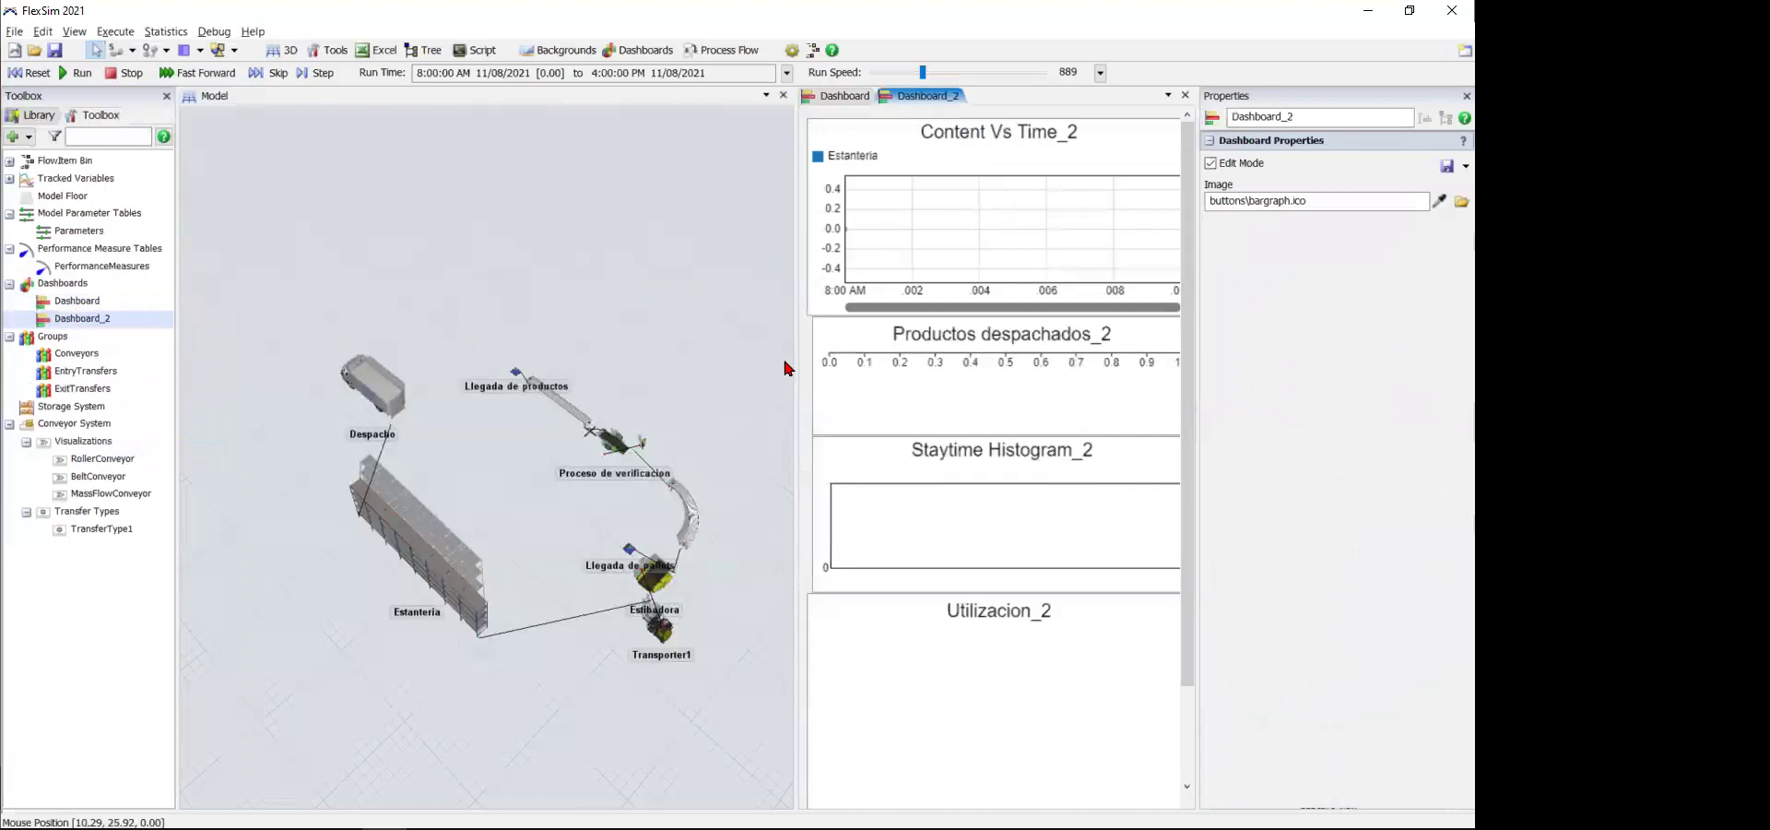
# - Copy all objects of the warehouse line, paste them, place the copy beside the original line and clear the selection
pyautogui.click(530, 478)
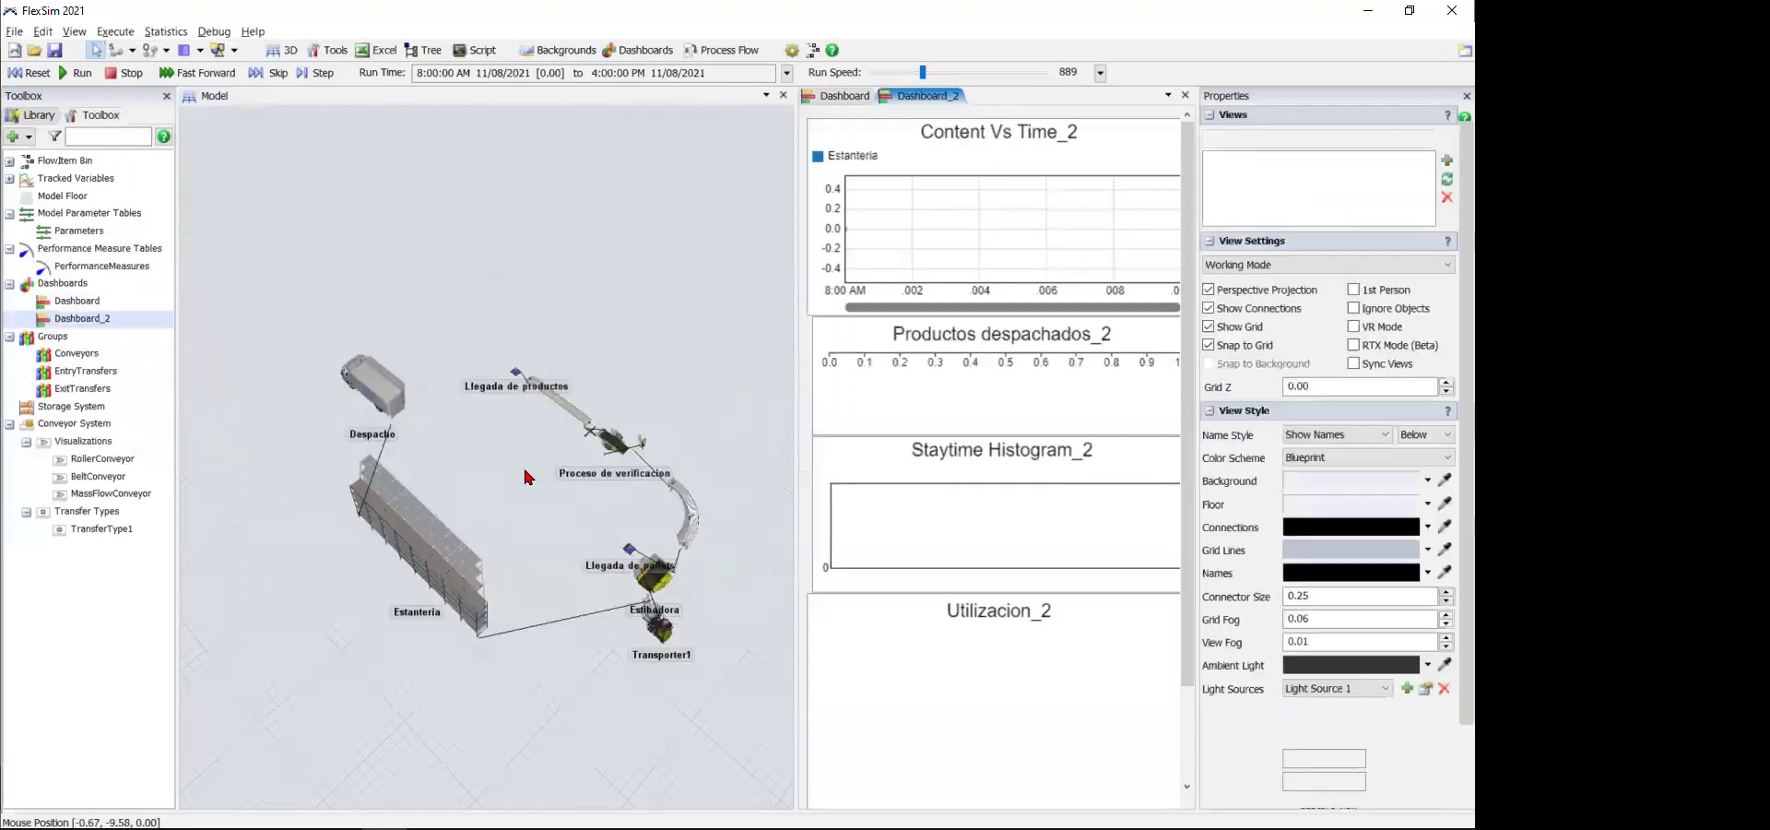
pyautogui.keyDown('shift'); pyautogui.moveTo(261, 309); pyautogui.dragTo(746, 684); pyautogui.keyUp('shift')
pyautogui.click(465, 591)
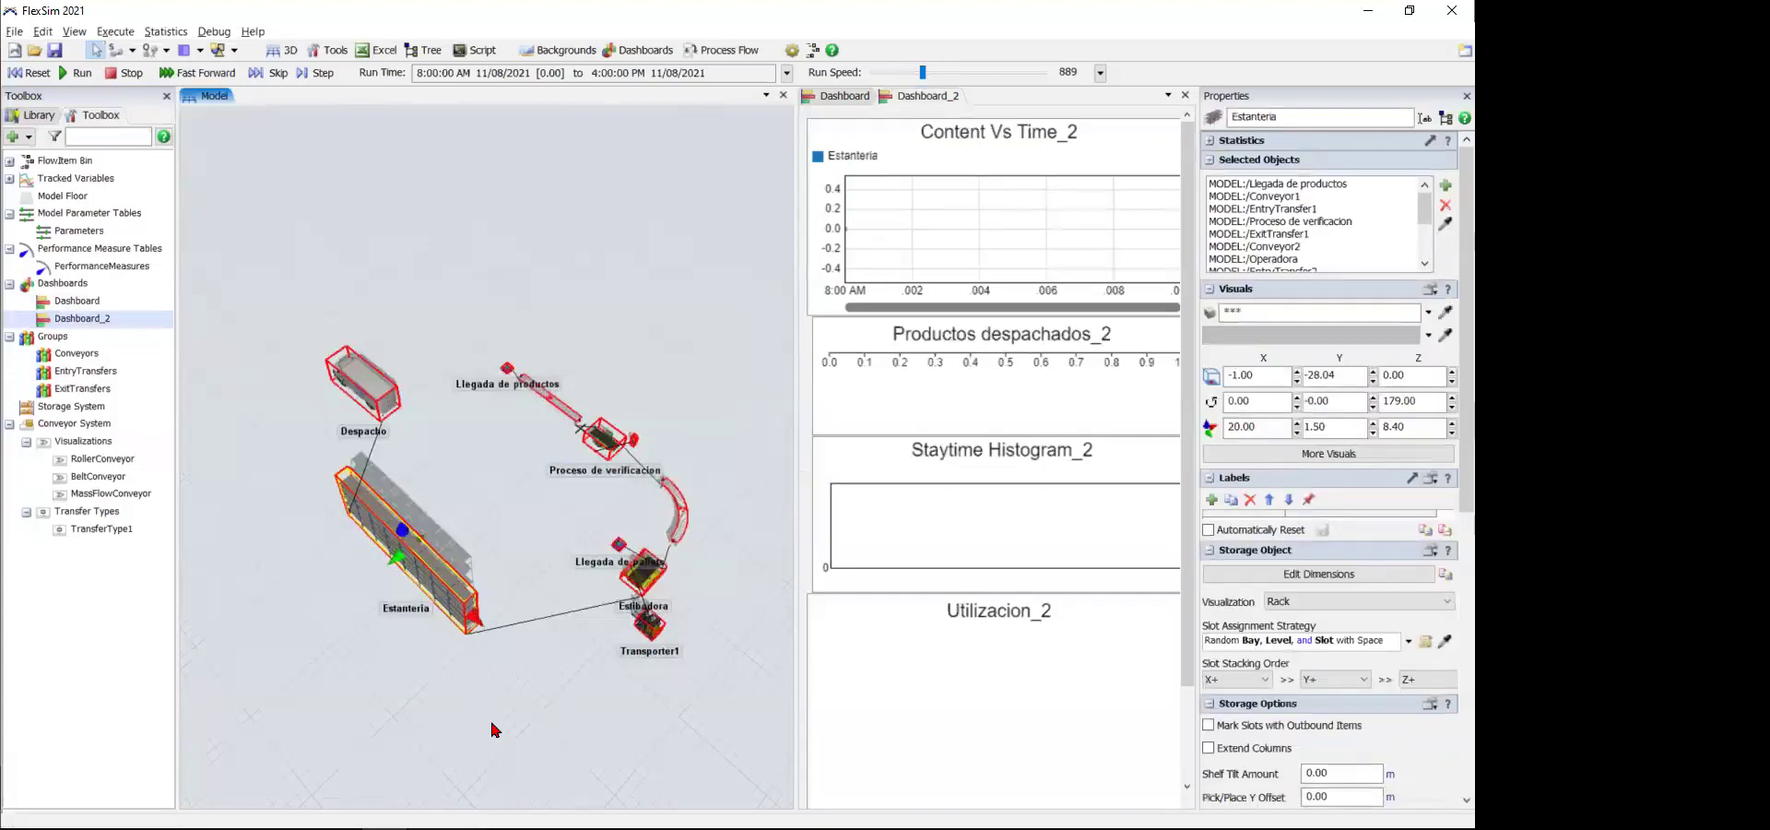
pyautogui.hotkey('ctrl', 'c')
pyautogui.click(573, 692)
pyautogui.hotkey('ctrl', 'v')
pyautogui.moveTo(428, 742); pyautogui.dragTo(251, 414)
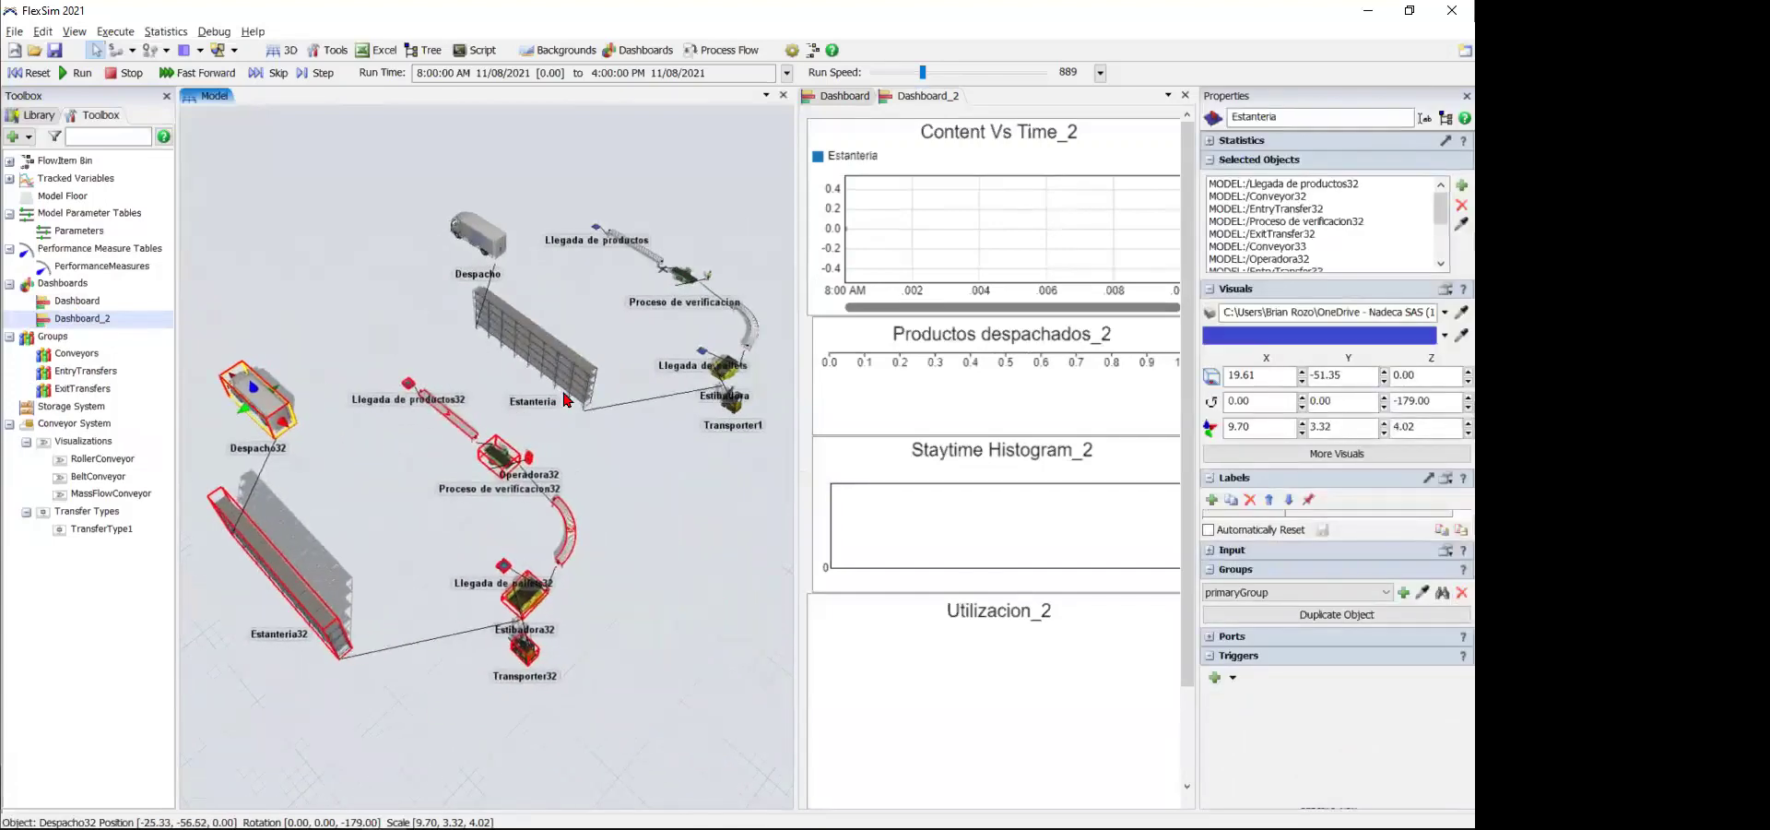
pyautogui.click(676, 525)
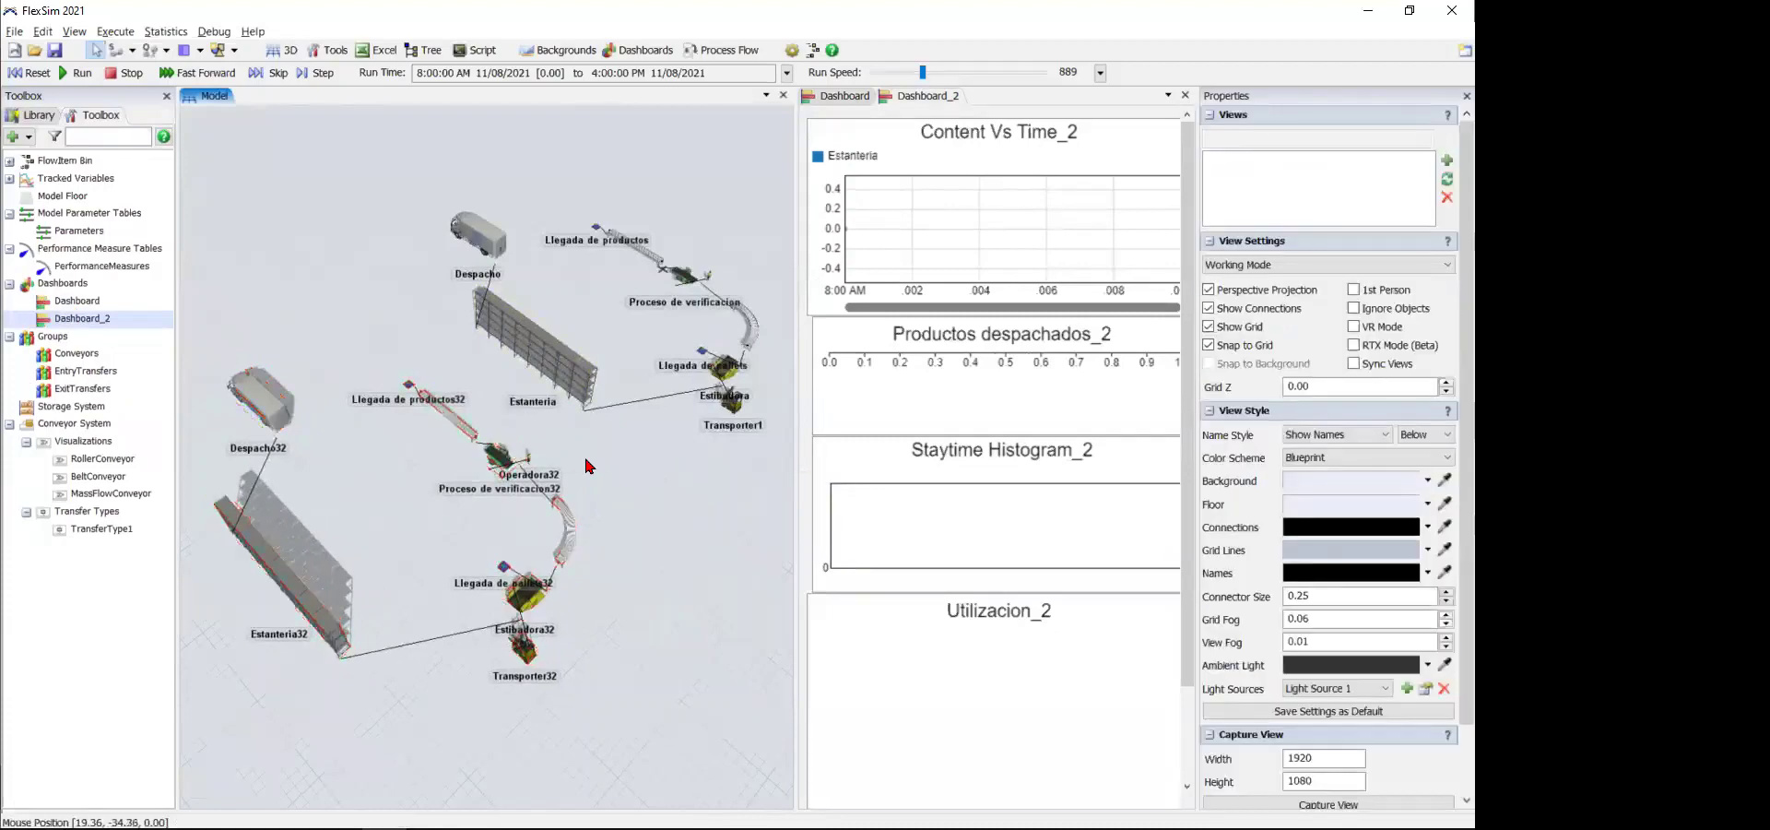
# - In the copied line, move Proceso de verificacion32 to about X 5, Y -45 and Operadora32 to about X 11, Y -49
pyautogui.scroll(5, 634, 516)
pyautogui.scroll(-4, 634, 537)
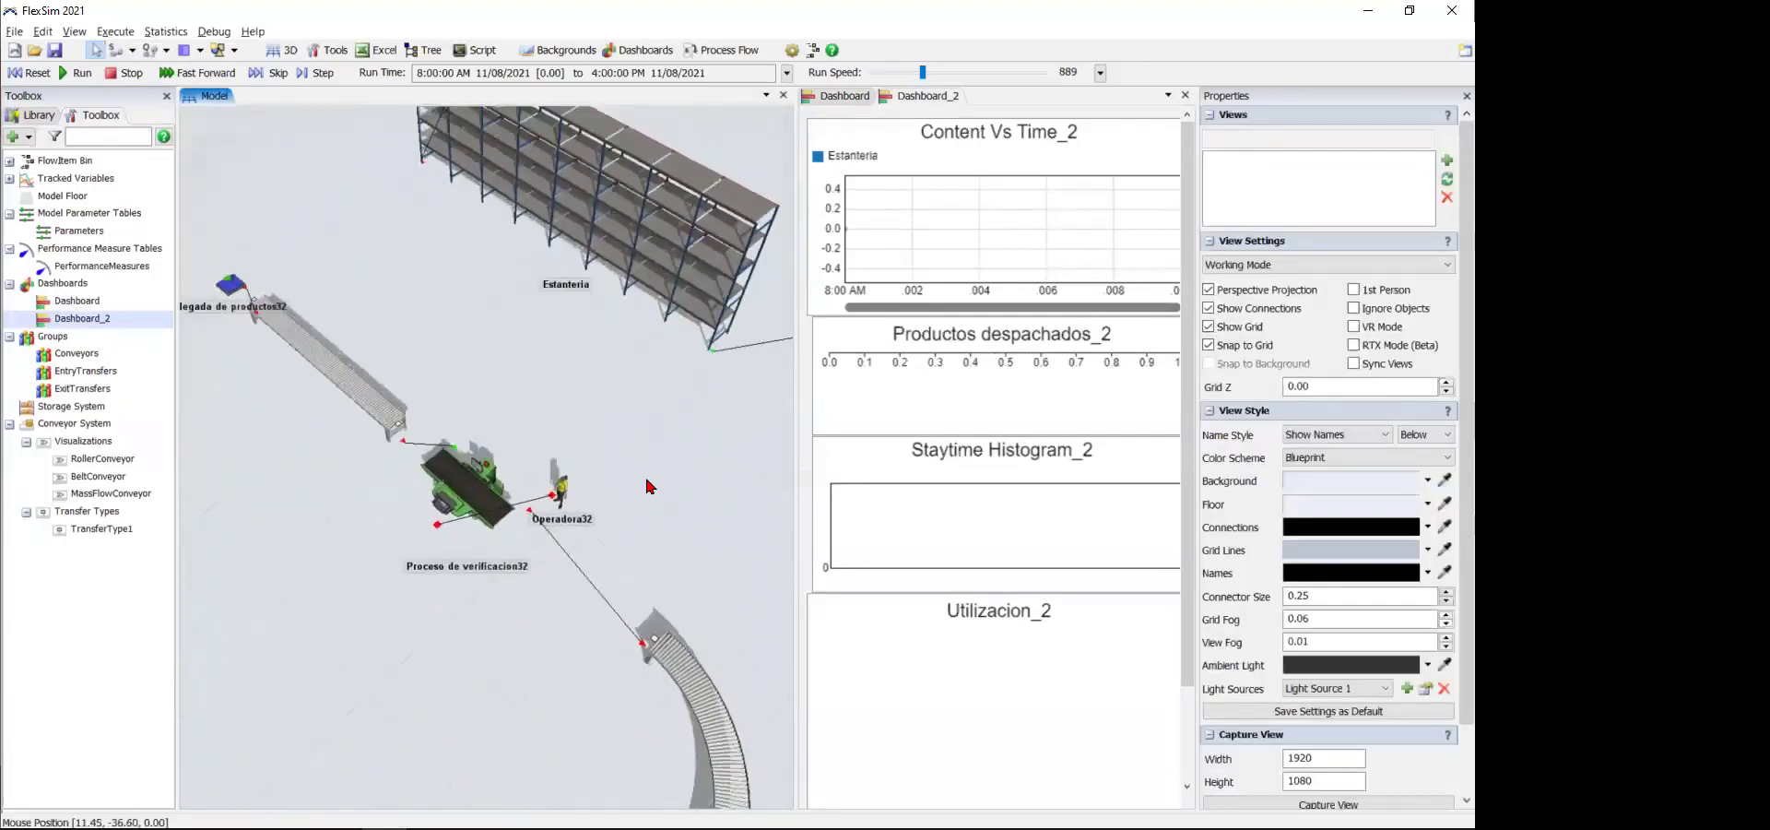
pyautogui.scroll(4, 553, 472)
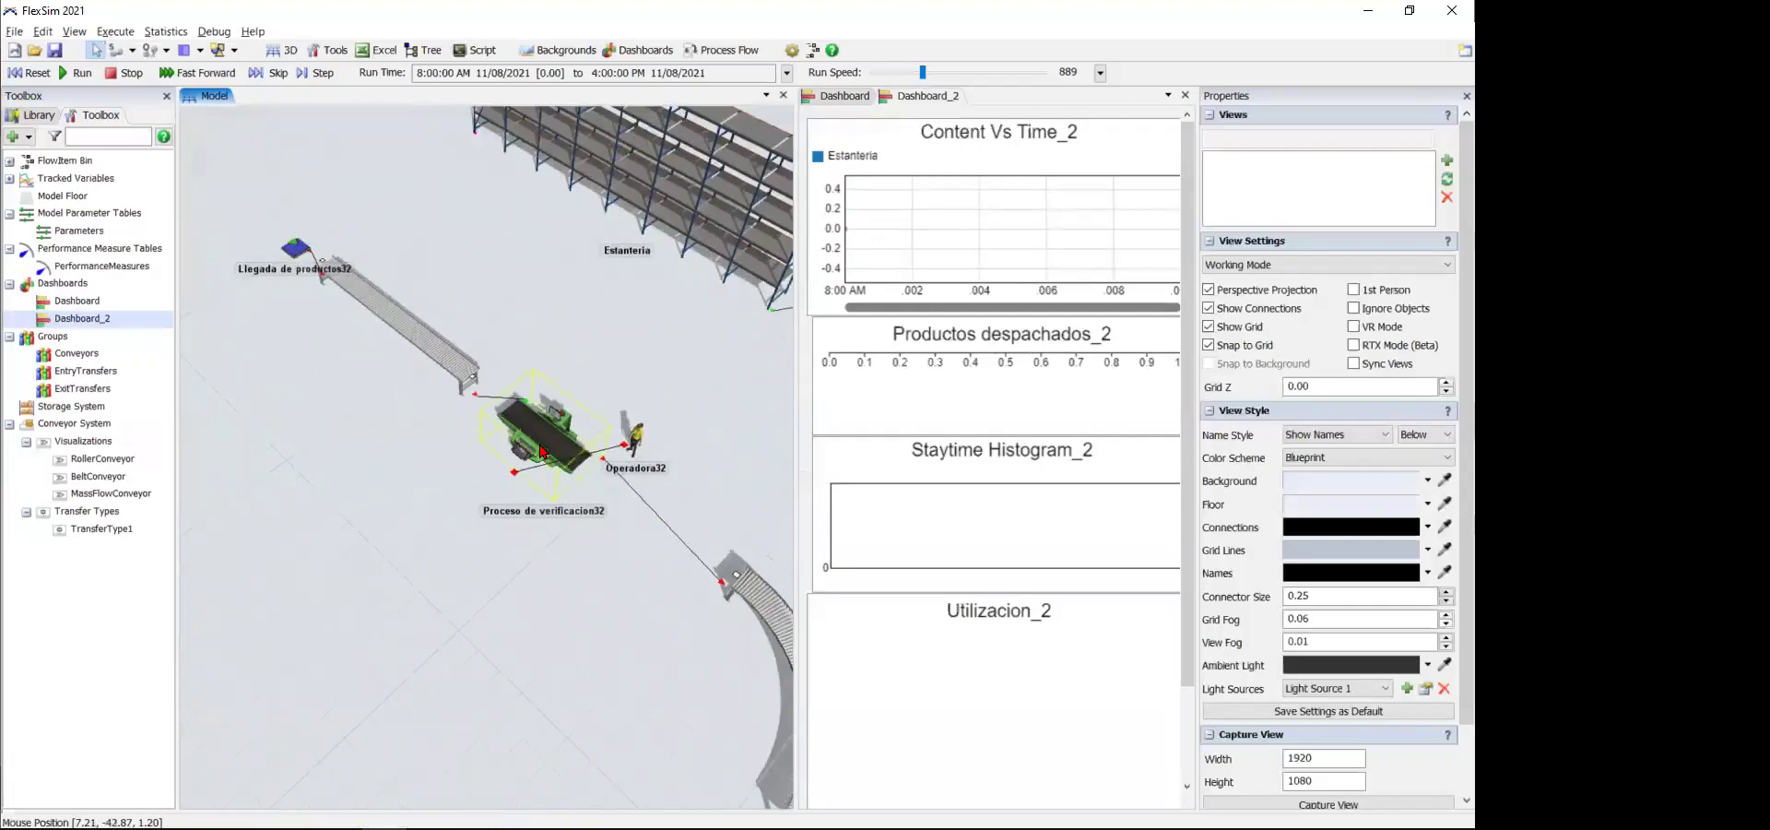
pyautogui.moveTo(553, 472); pyautogui.dragTo(464, 524)
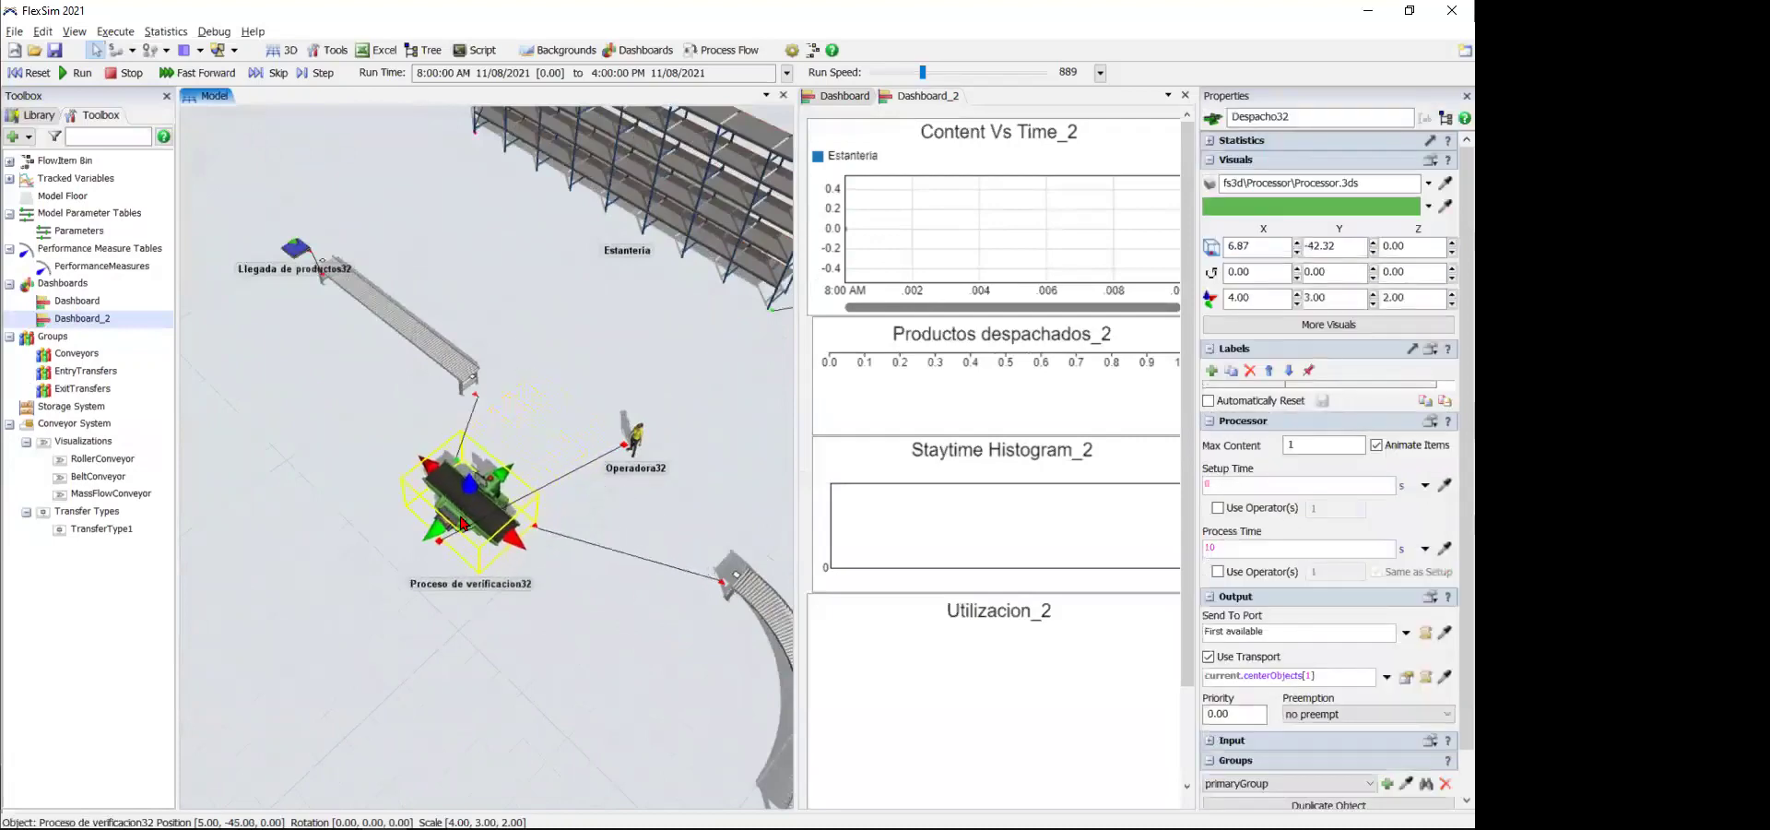
pyautogui.click(643, 439)
pyautogui.moveTo(636, 435); pyautogui.dragTo(490, 643)
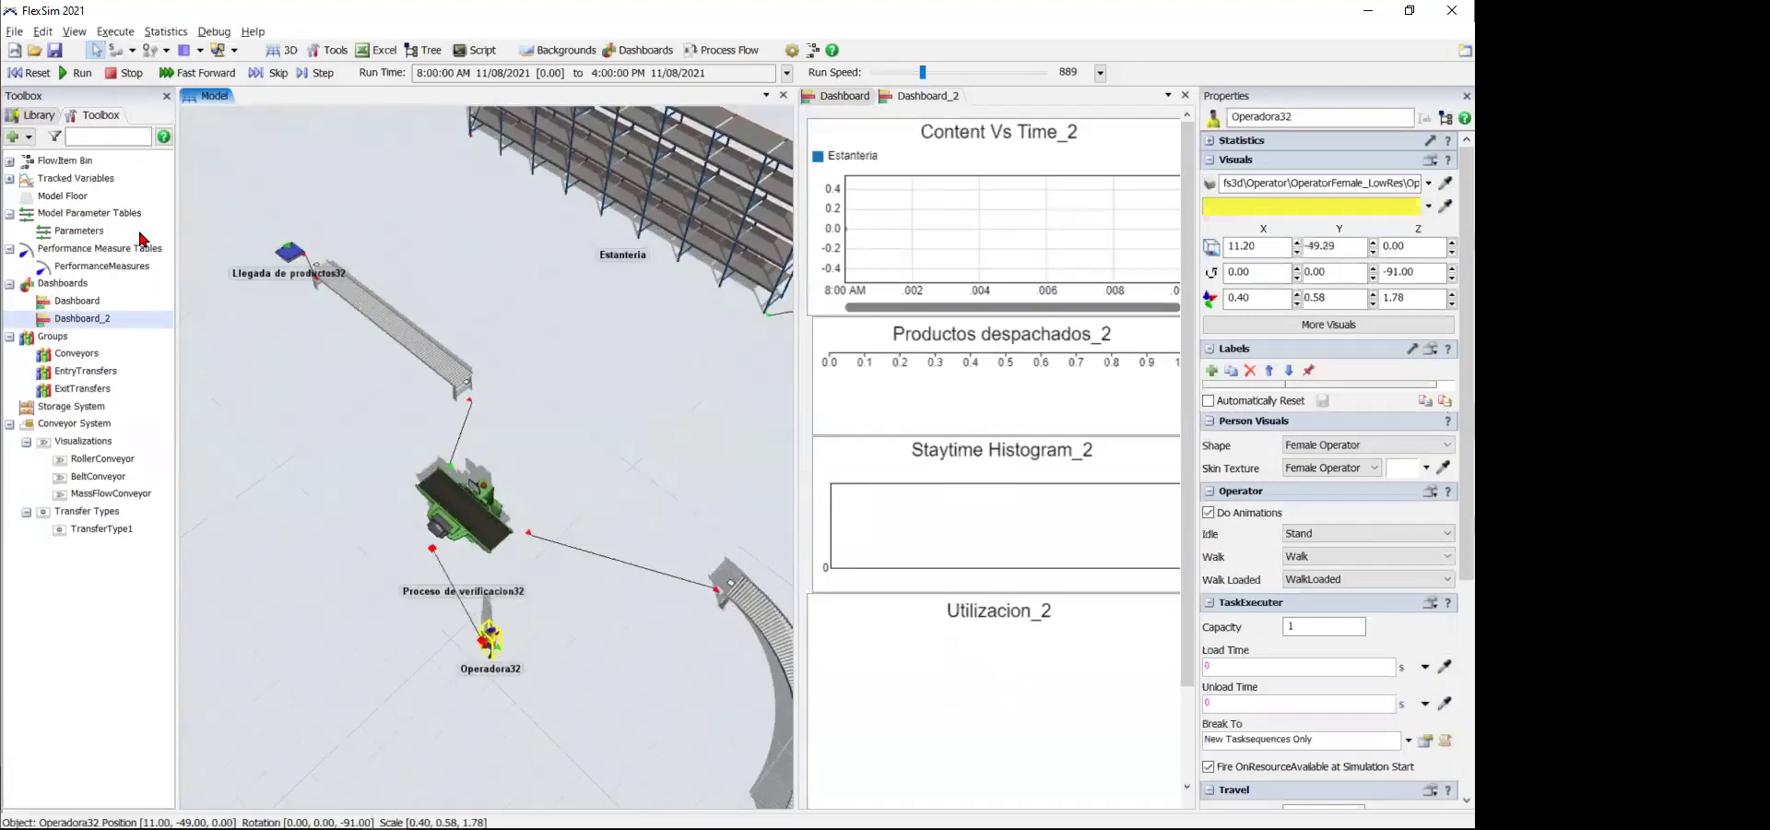
# - Add a Processor to the copied line, beside Proceso de verificacion32 on the side facing the original rack
pyautogui.click(37, 116)
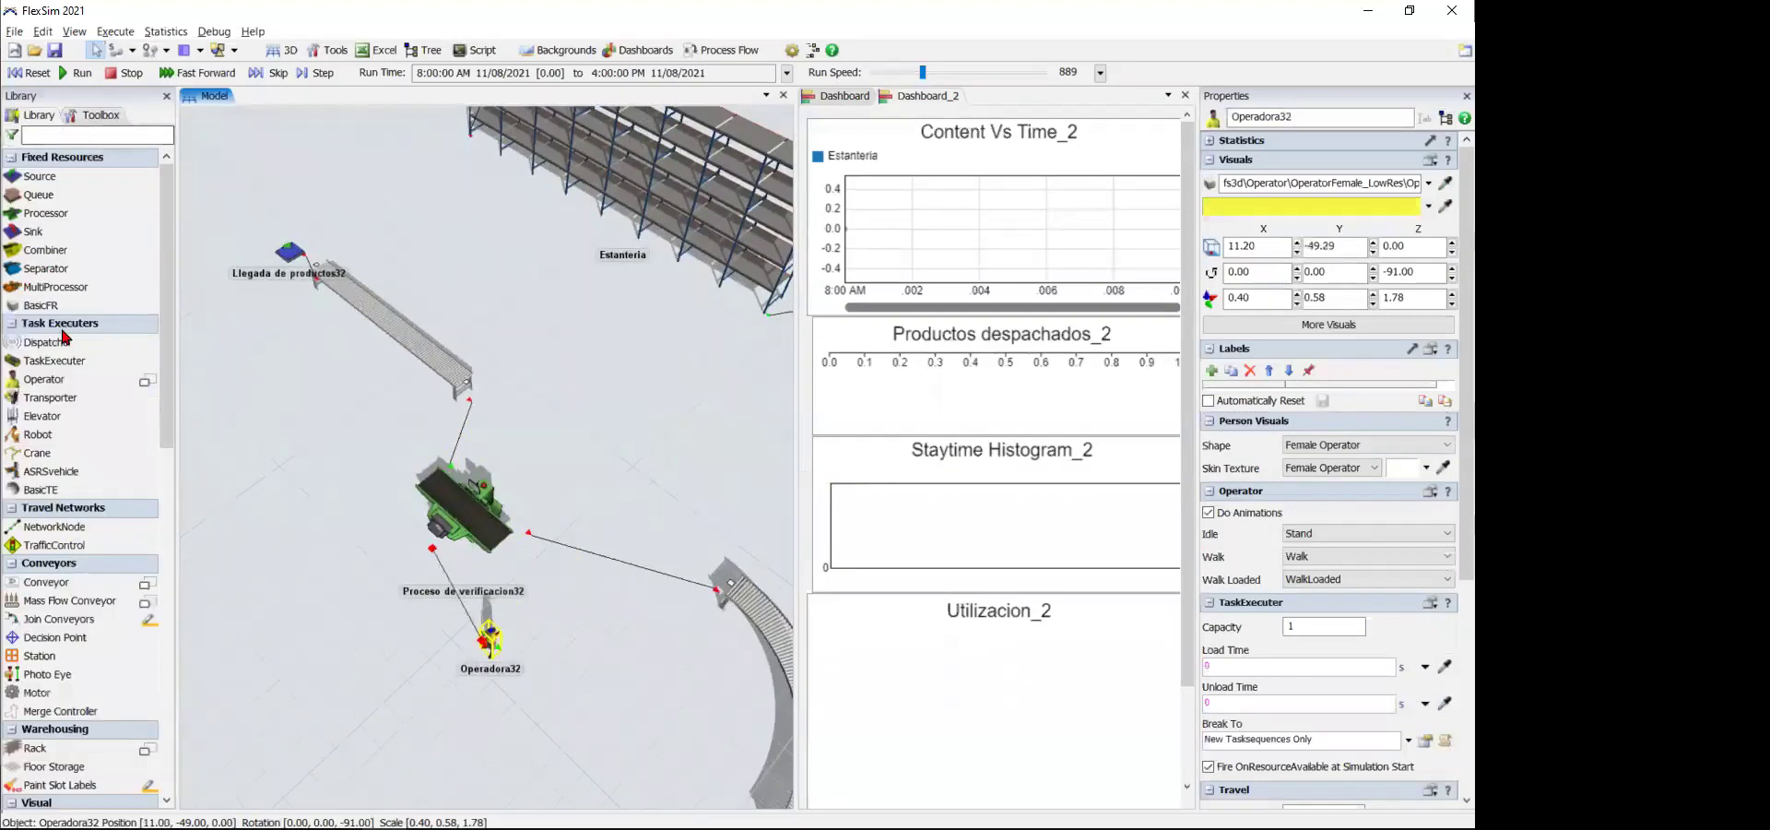
pyautogui.click(46, 213)
pyautogui.click(577, 420)
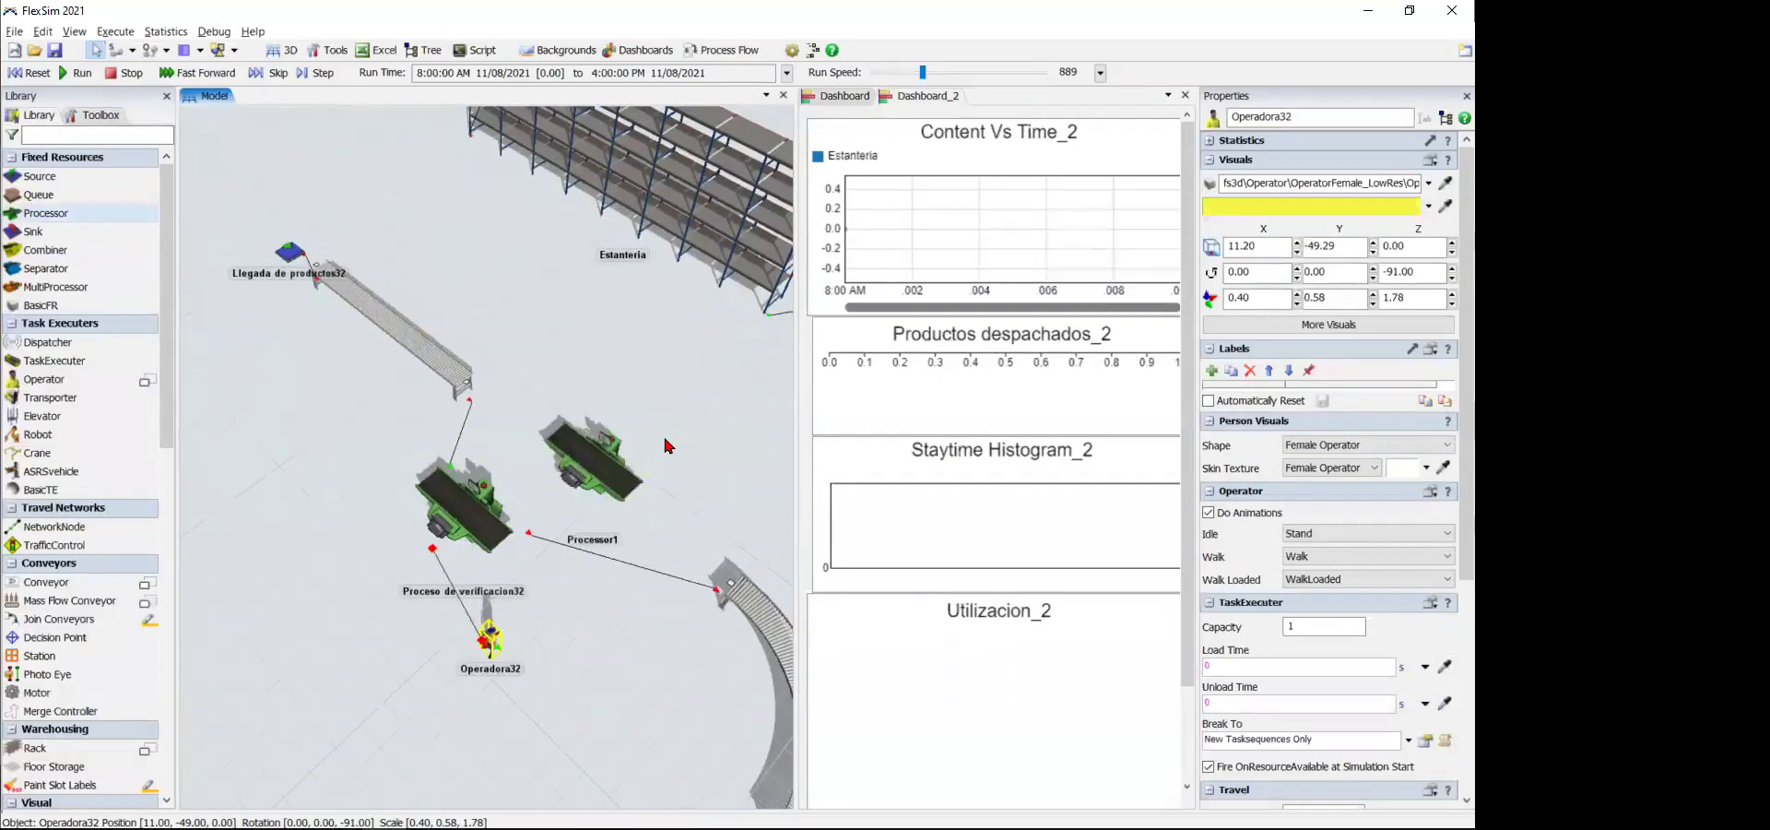
pyautogui.scroll(-4, 553, 497)
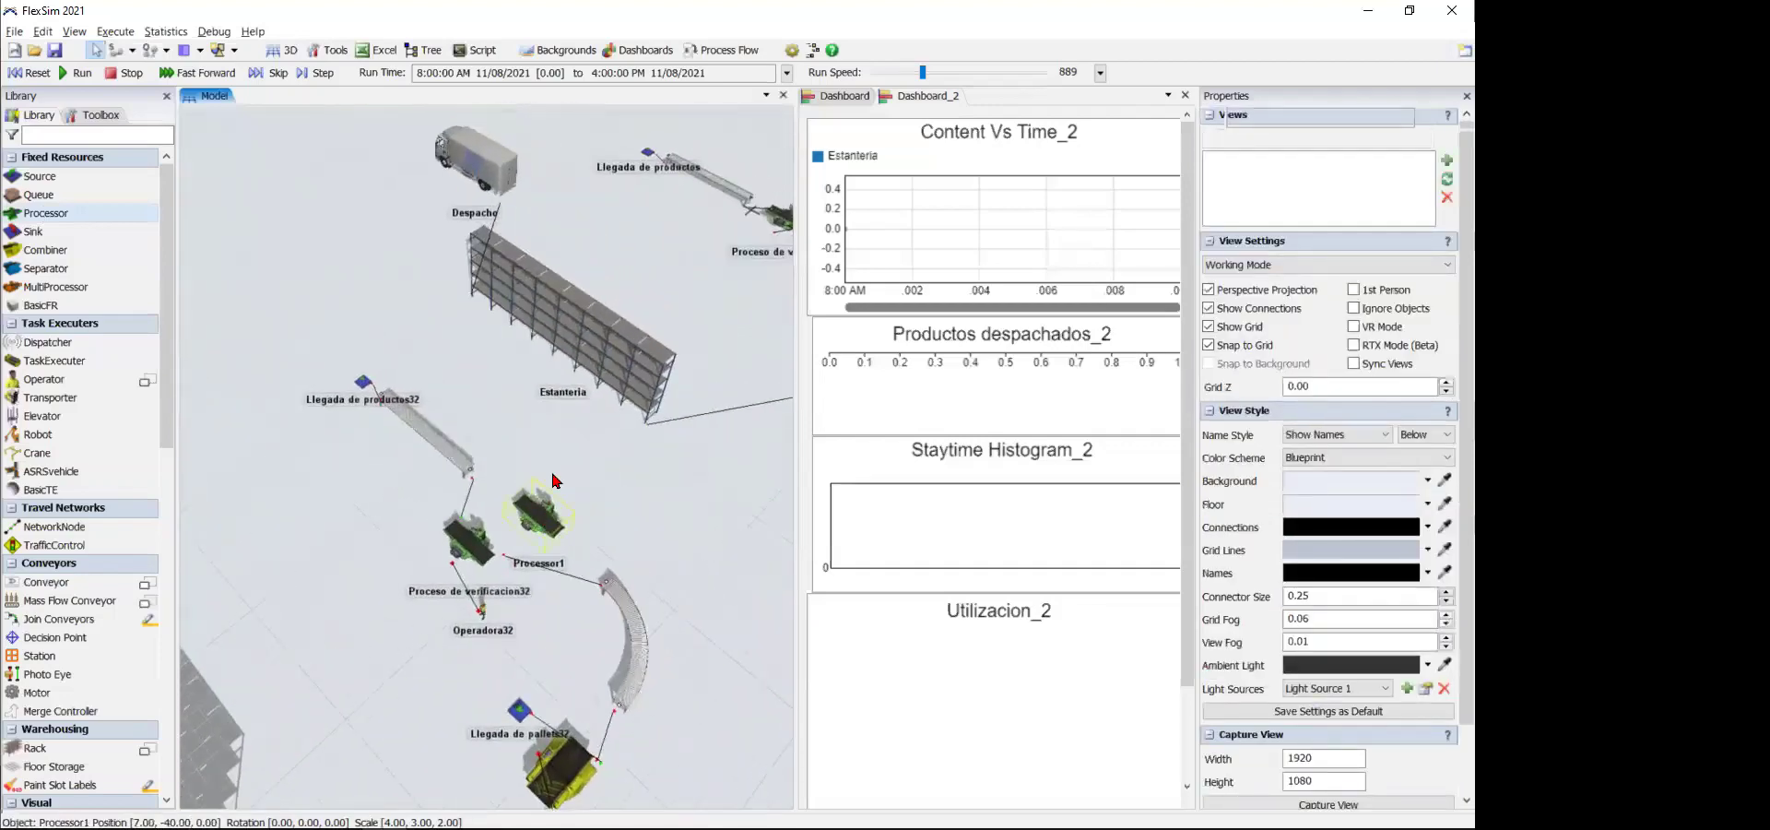
pyautogui.moveTo(544, 521); pyautogui.dragTo(567, 481)
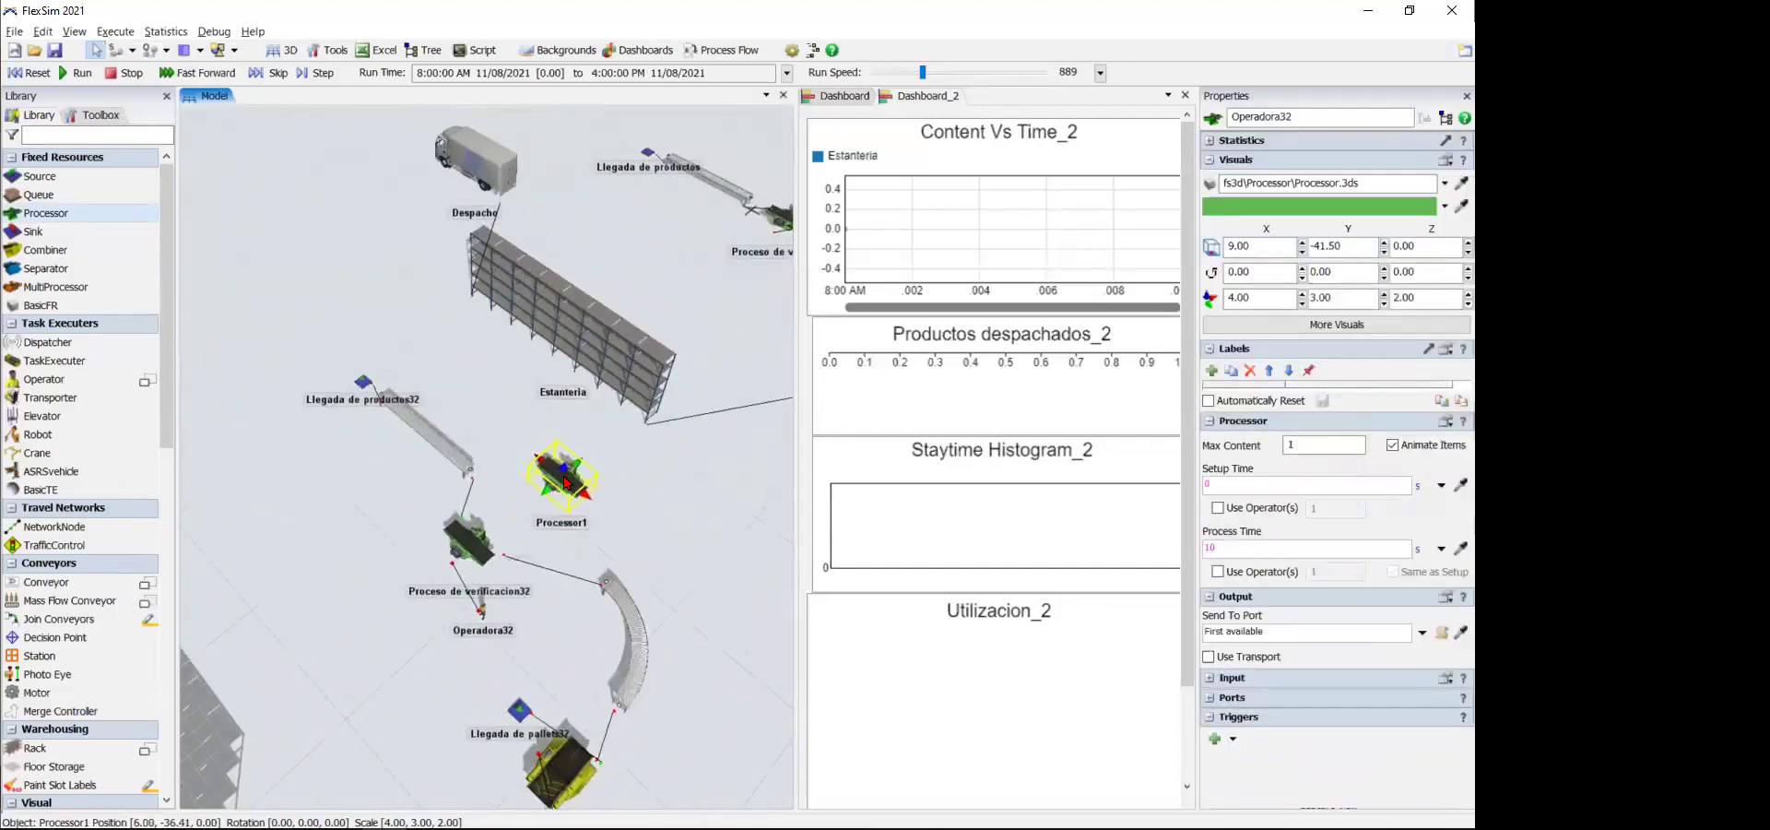
# - Connect the copied line's first conveyor to Processor1, and Processor1 to the curved conveyor, as a parallel verification path
pyautogui.click(520, 526)
pyautogui.scroll(4, 521, 526)
pyautogui.press('a')
pyautogui.moveTo(409, 402); pyautogui.dragTo(715, 673)
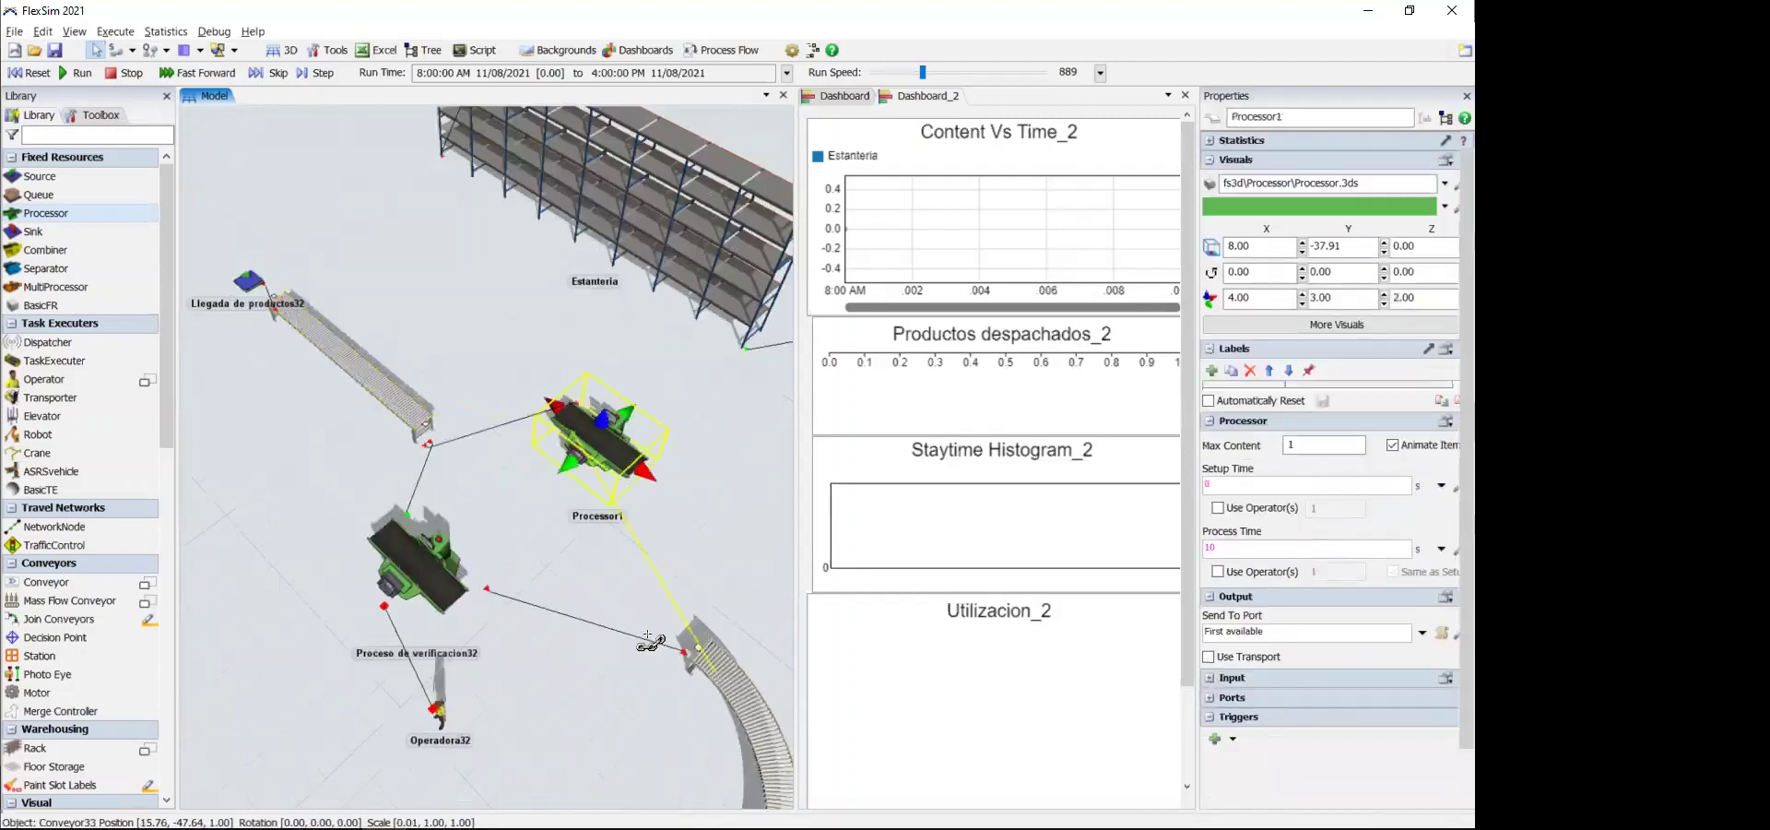
pyautogui.click(573, 702)
pyautogui.scroll(-1, 573, 702)
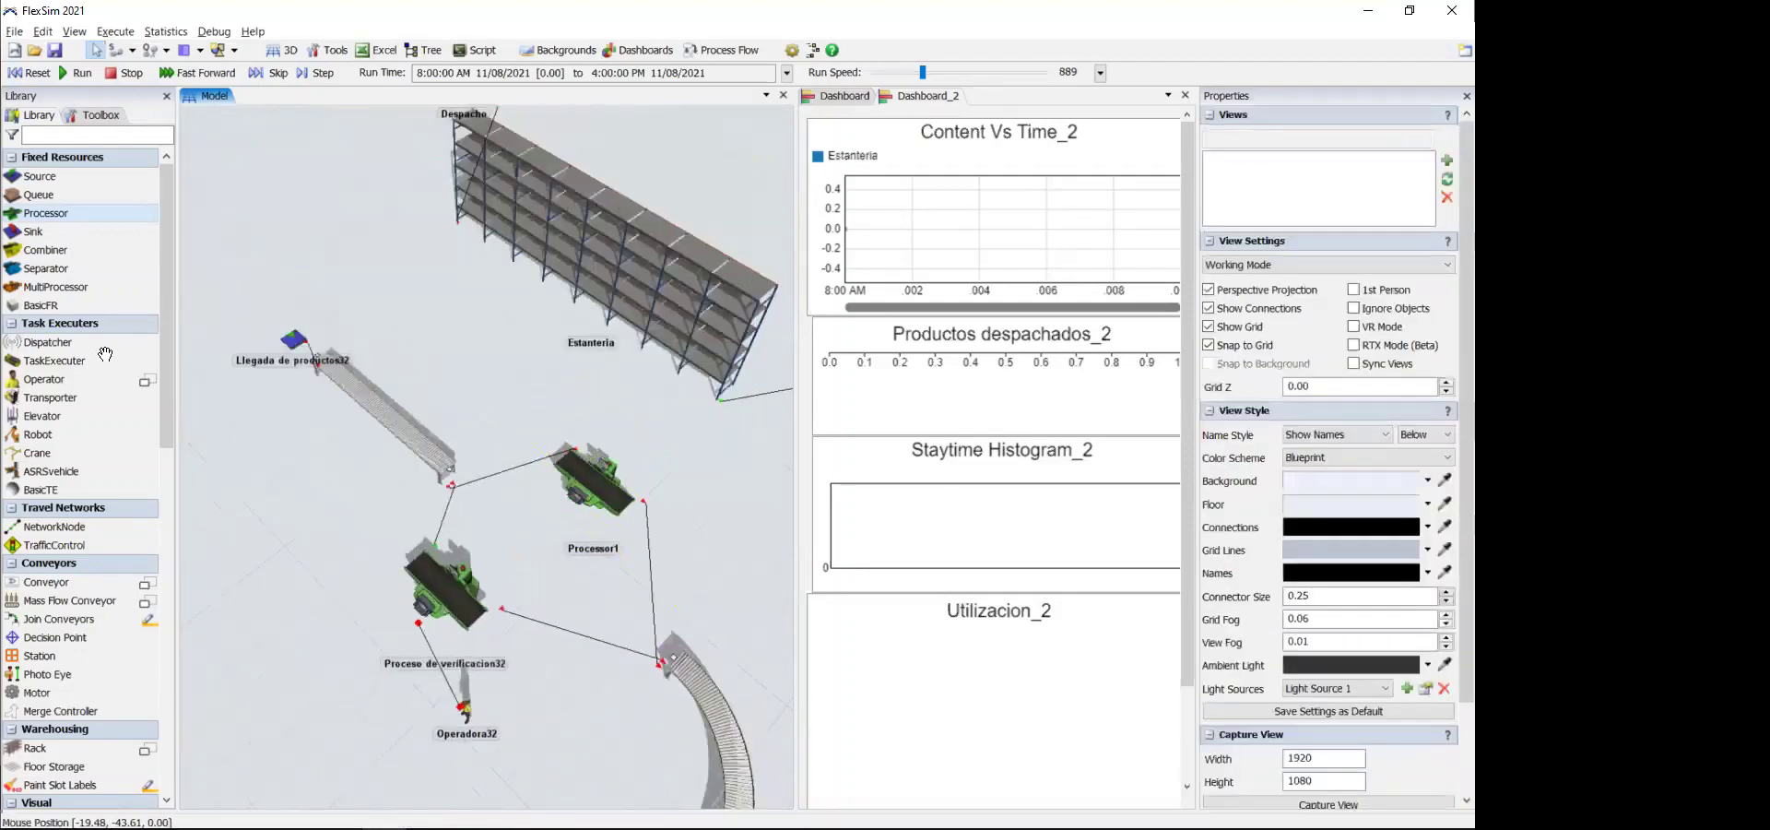
# - Add an Operator beside Processor1 in the copied line and link the two through their center ports
pyautogui.moveTo(43, 379); pyautogui.dragTo(683, 461)
pyautogui.scroll(3, 673, 505)
pyautogui.press('s')
pyautogui.click(593, 267)
pyautogui.press('s')
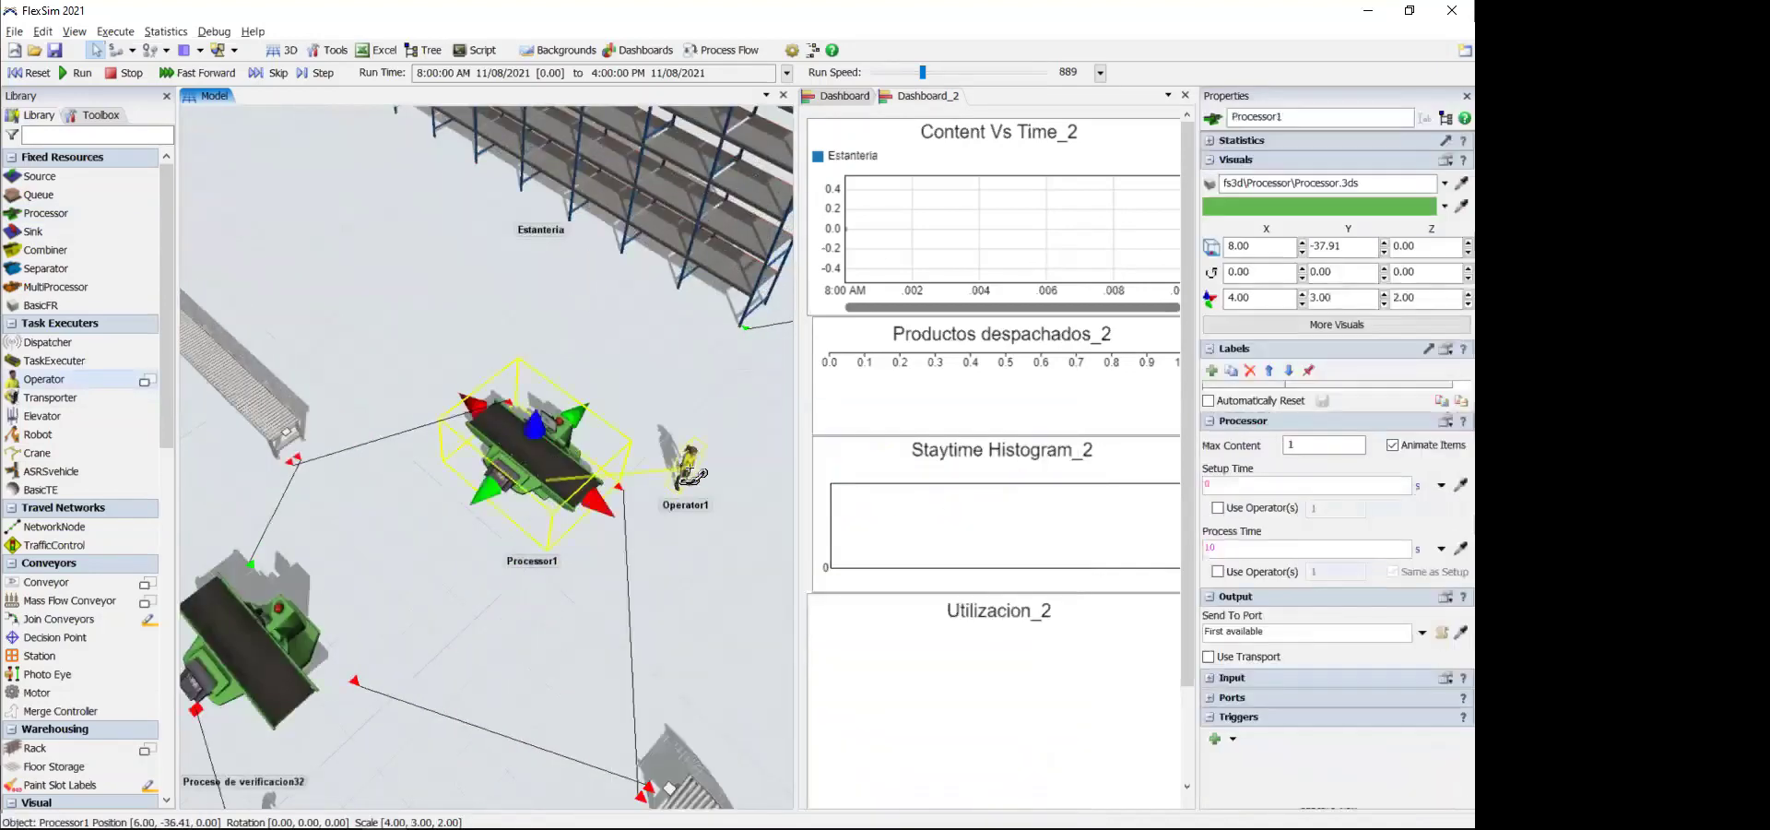
# - Enable Use Transport for Processor1's output and clear the selection
pyautogui.click(541, 476)
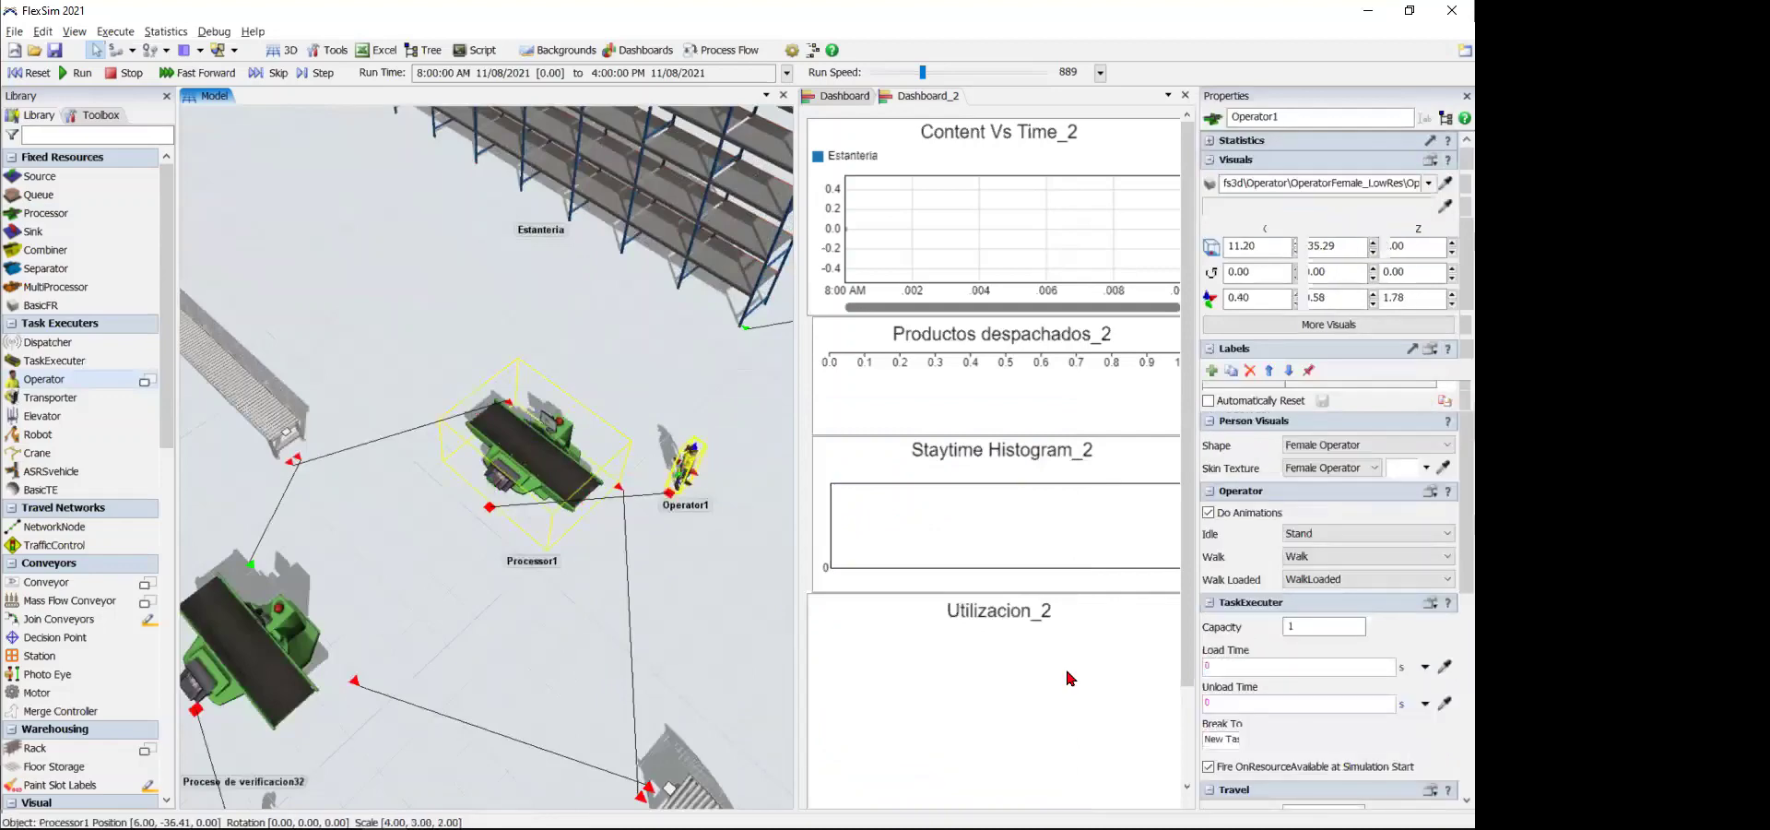
pyautogui.click(1208, 656)
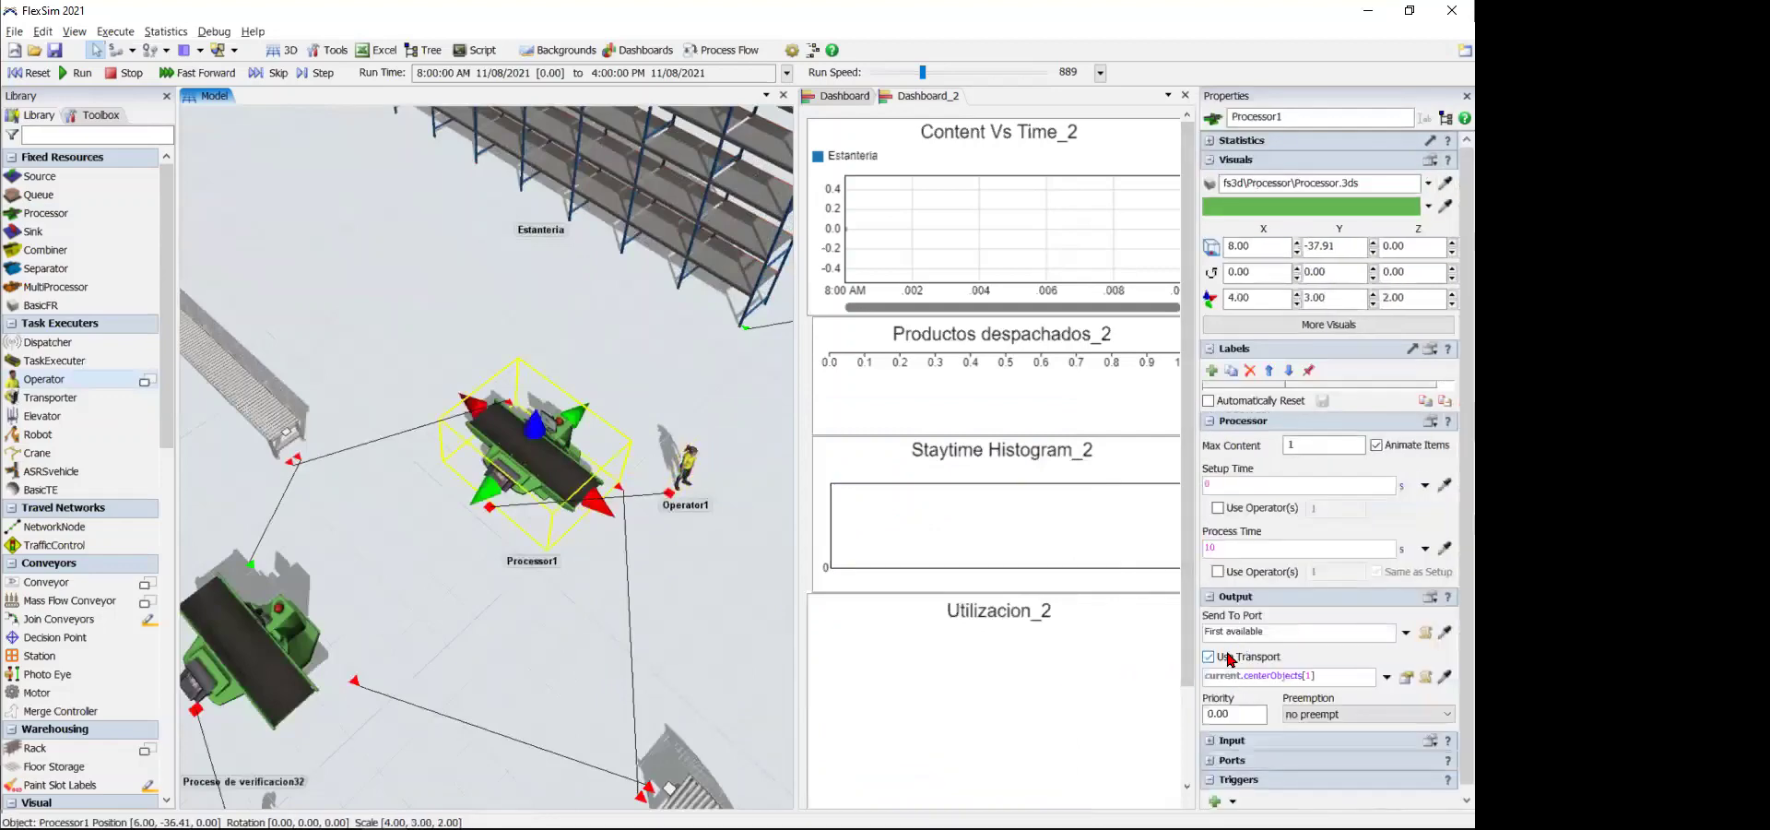
pyautogui.click(745, 612)
pyautogui.scroll(-6, 741, 614)
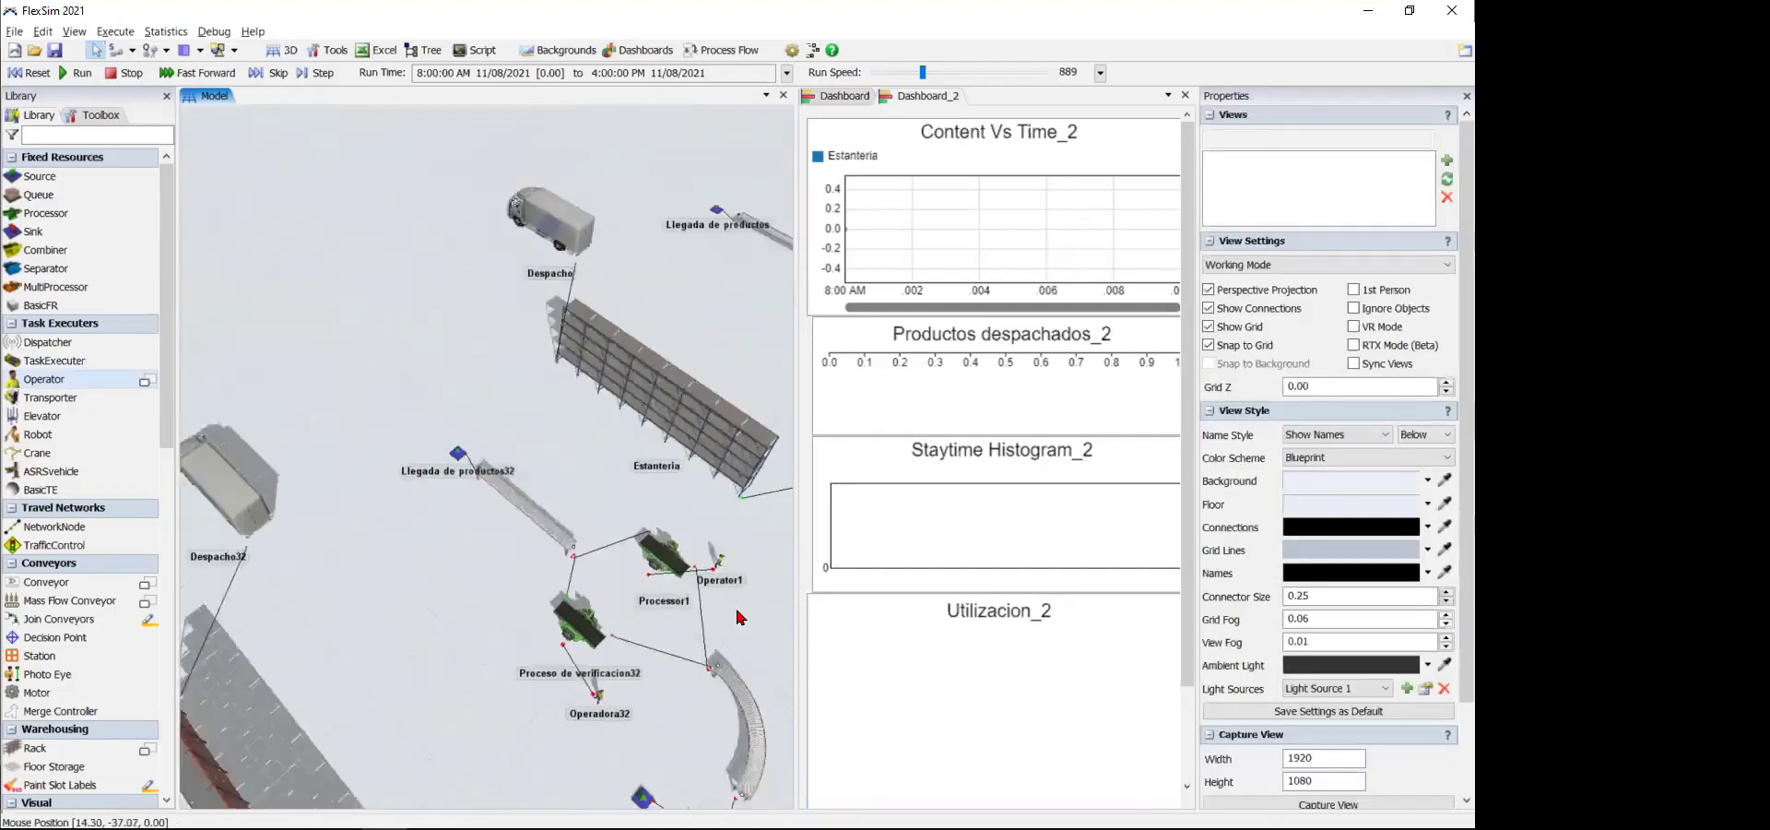
pyautogui.moveTo(739, 612); pyautogui.dragTo(595, 516)
pyautogui.scroll(-2, 594, 516)
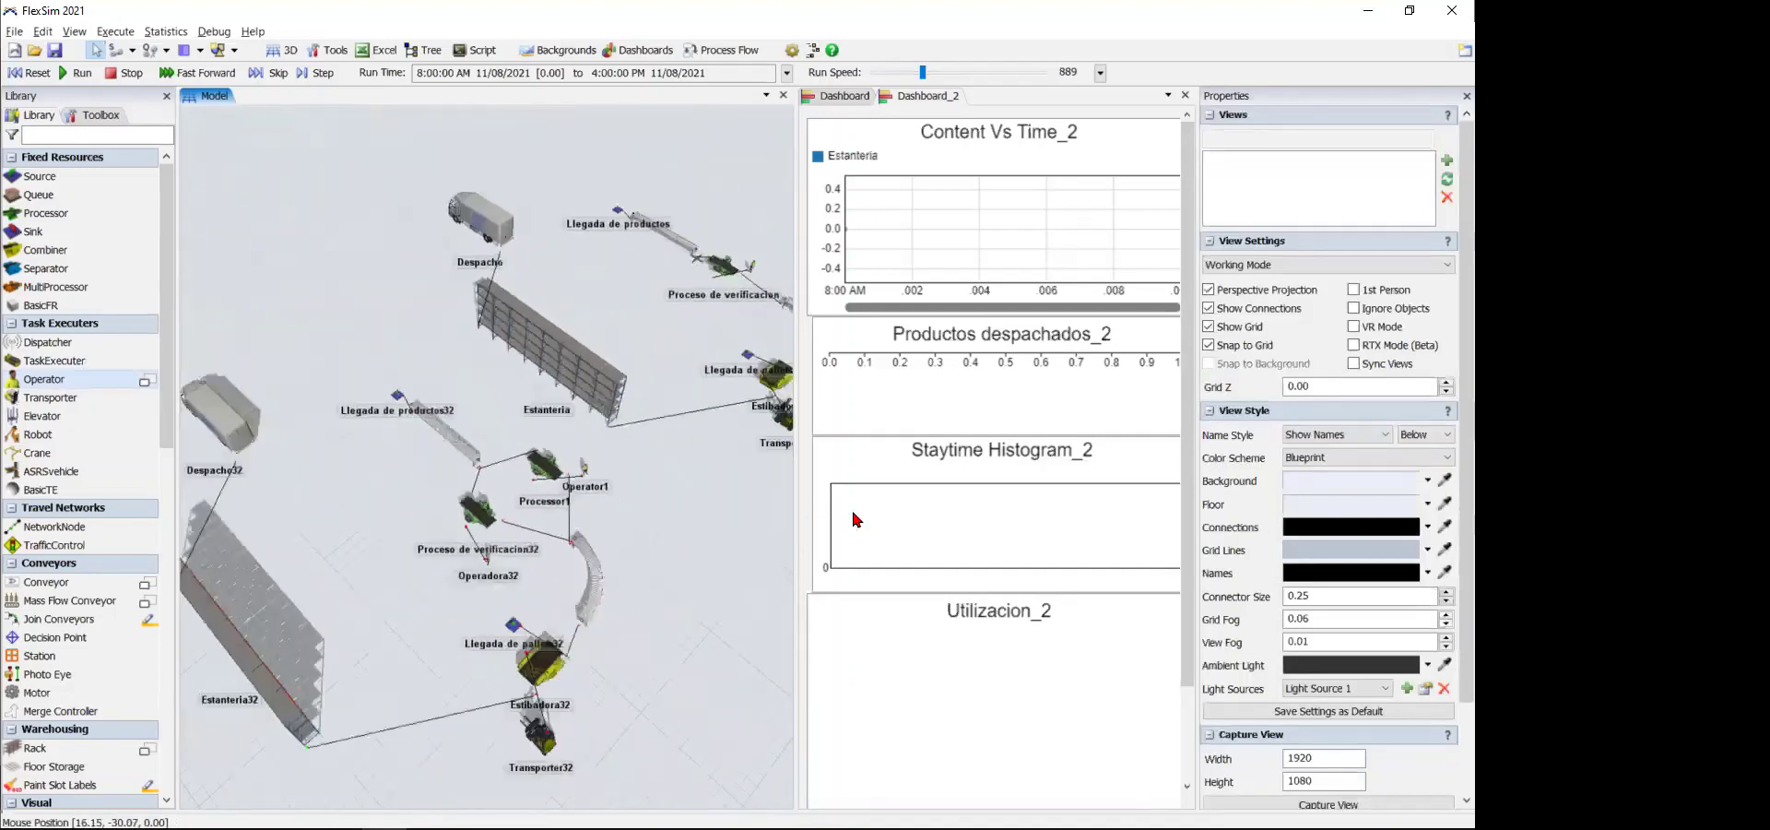
# - Remove Proceso de verificacion, Operadora, Estibadora and Transporter1 from the Utilizacion_2 chart's objects
pyautogui.click(945, 625)
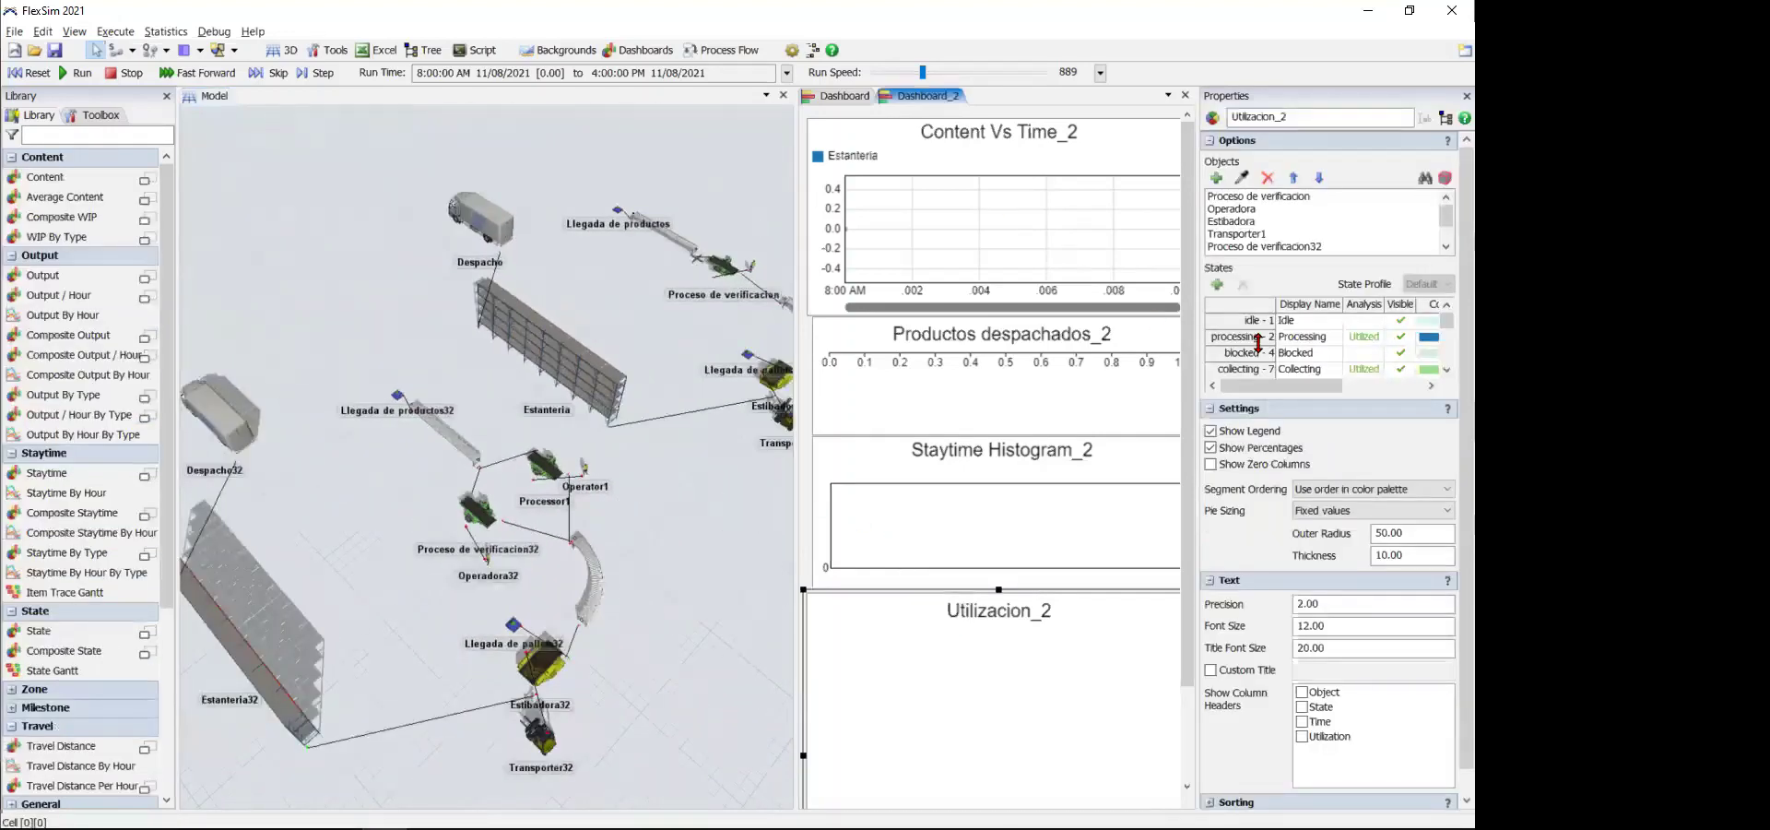
pyautogui.click(1259, 240)
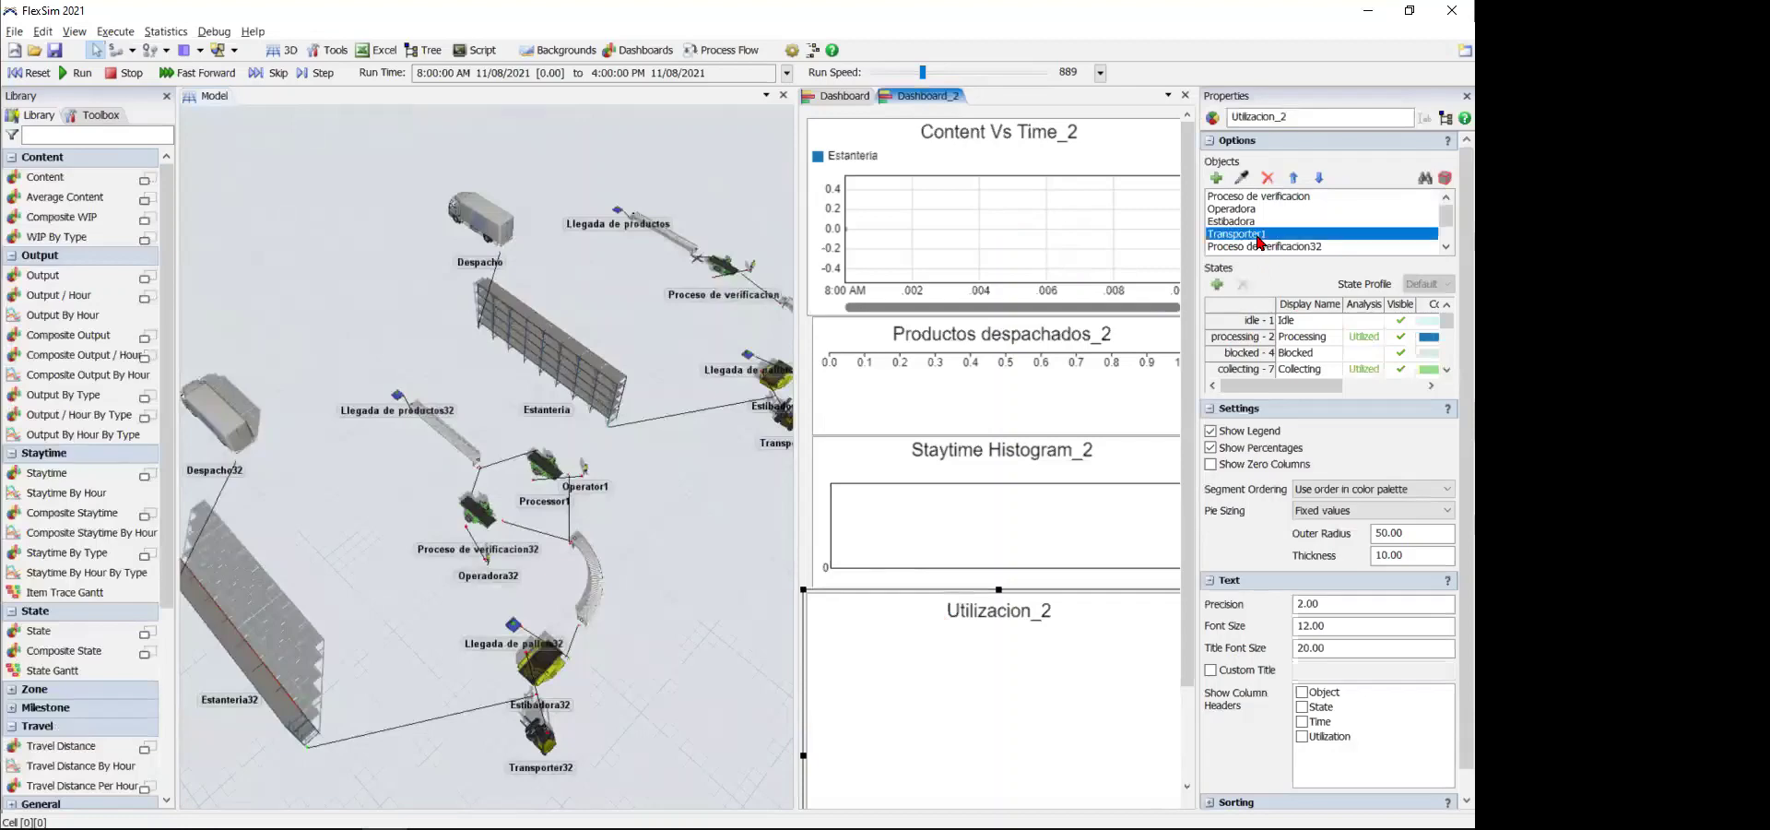
pyautogui.hotkey('shift', 'Up')
pyautogui.hotkey('shift', 'Up')
pyautogui.hotkey('shift', 'Up')
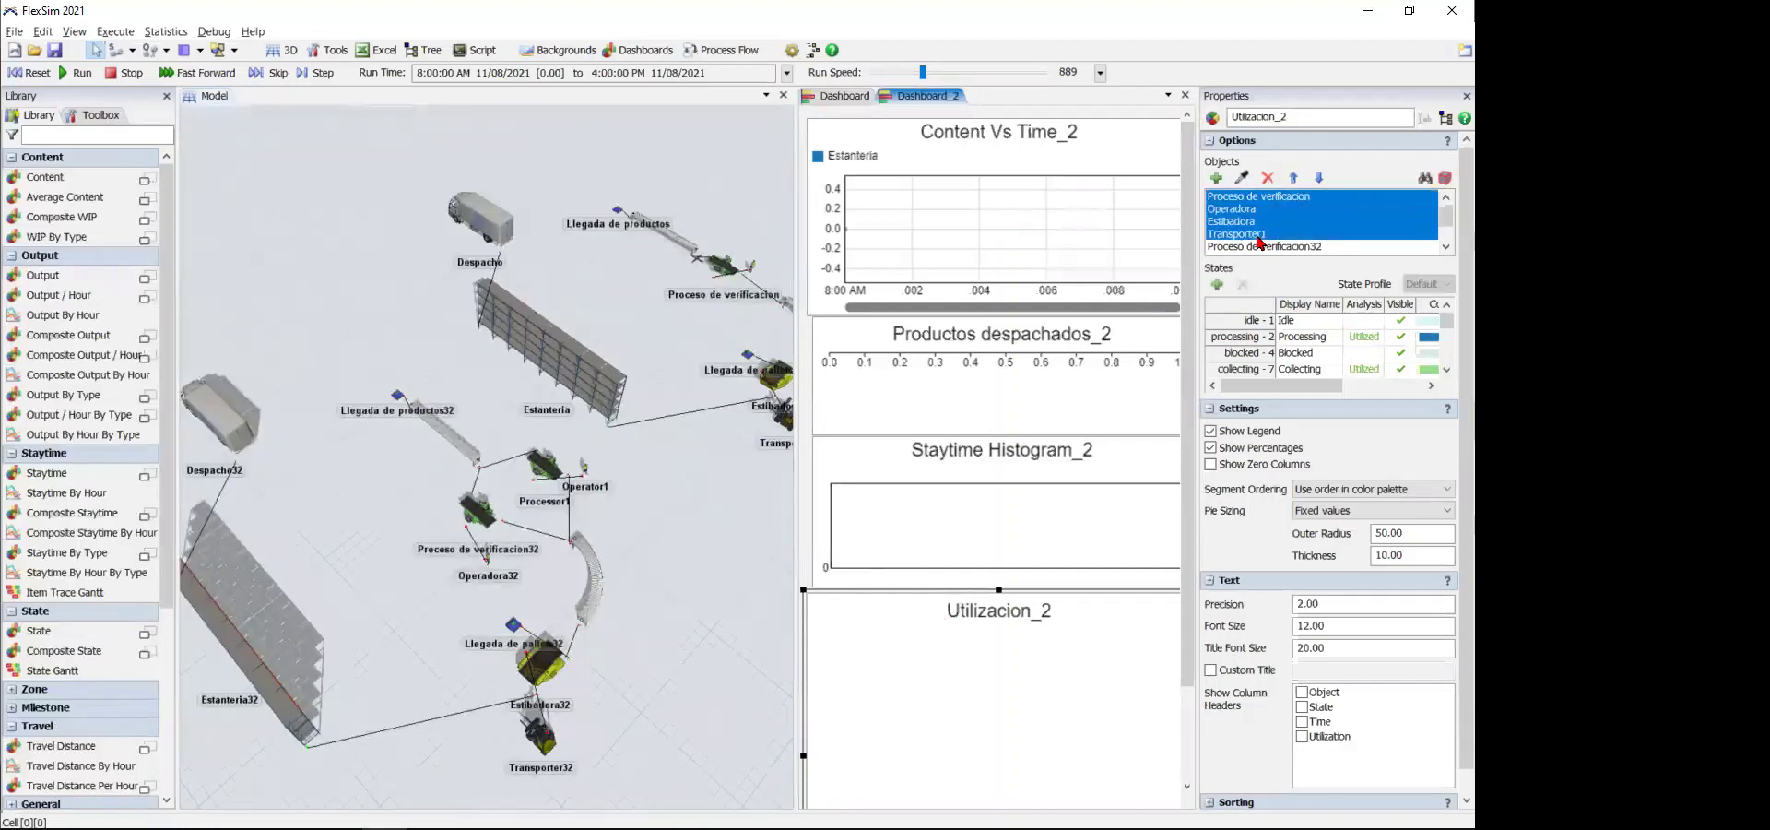
pyautogui.click(1269, 180)
# - Remove Conveyor1 from the Staytime Histogram_2 chart and Despacho from the Productos despachados_2 chart
pyautogui.click(1090, 457)
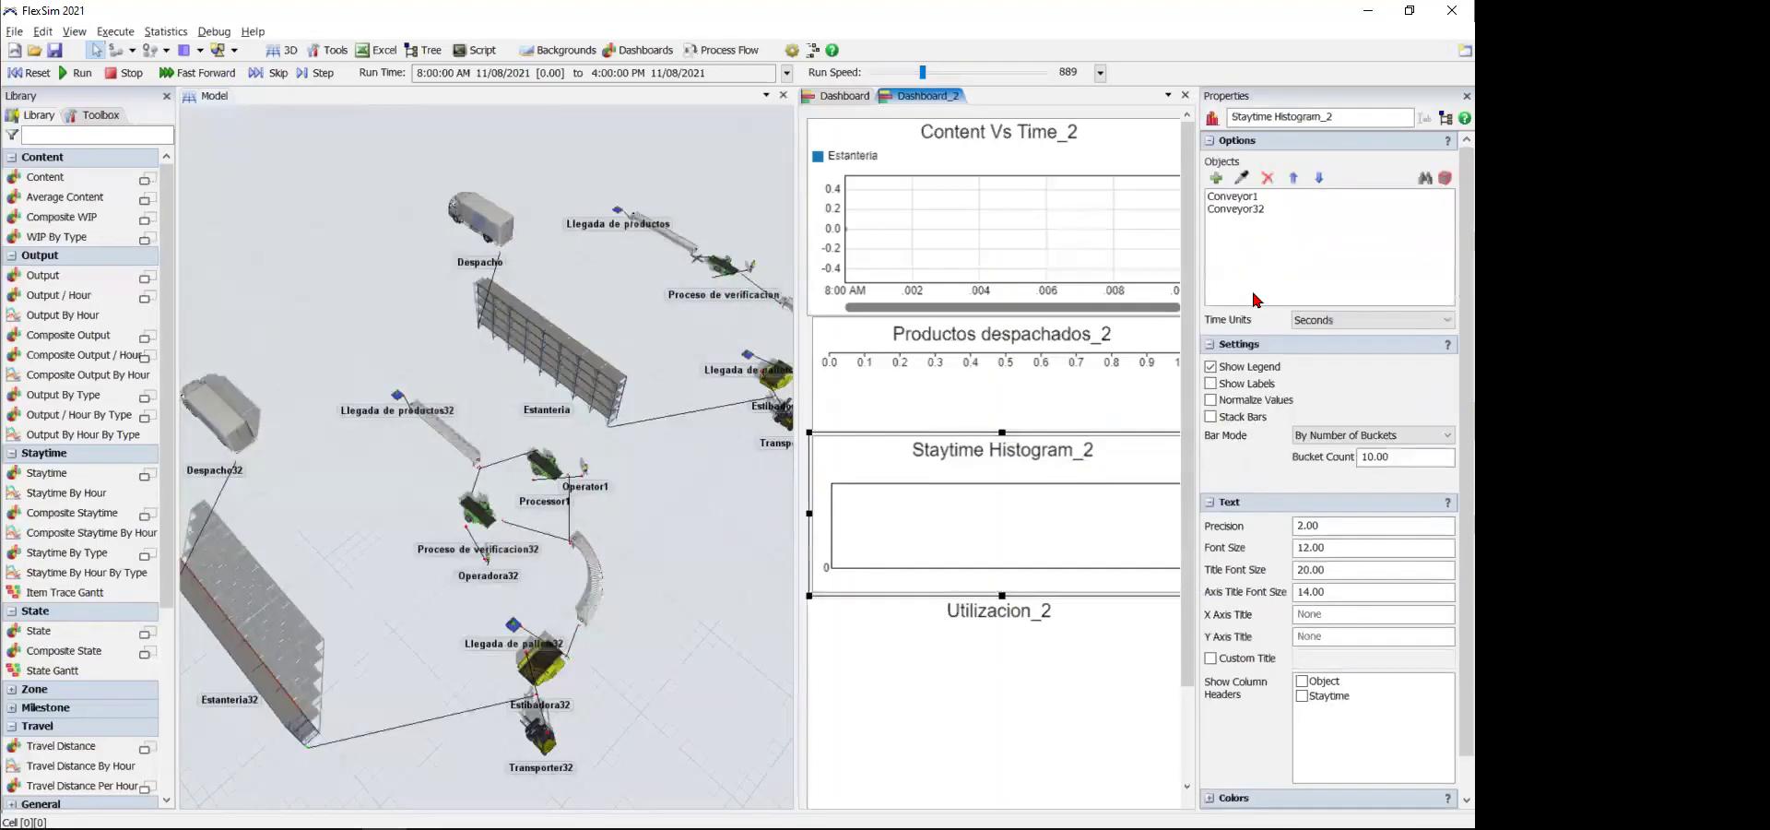
pyautogui.click(1262, 198)
pyautogui.click(1267, 177)
pyautogui.click(1062, 361)
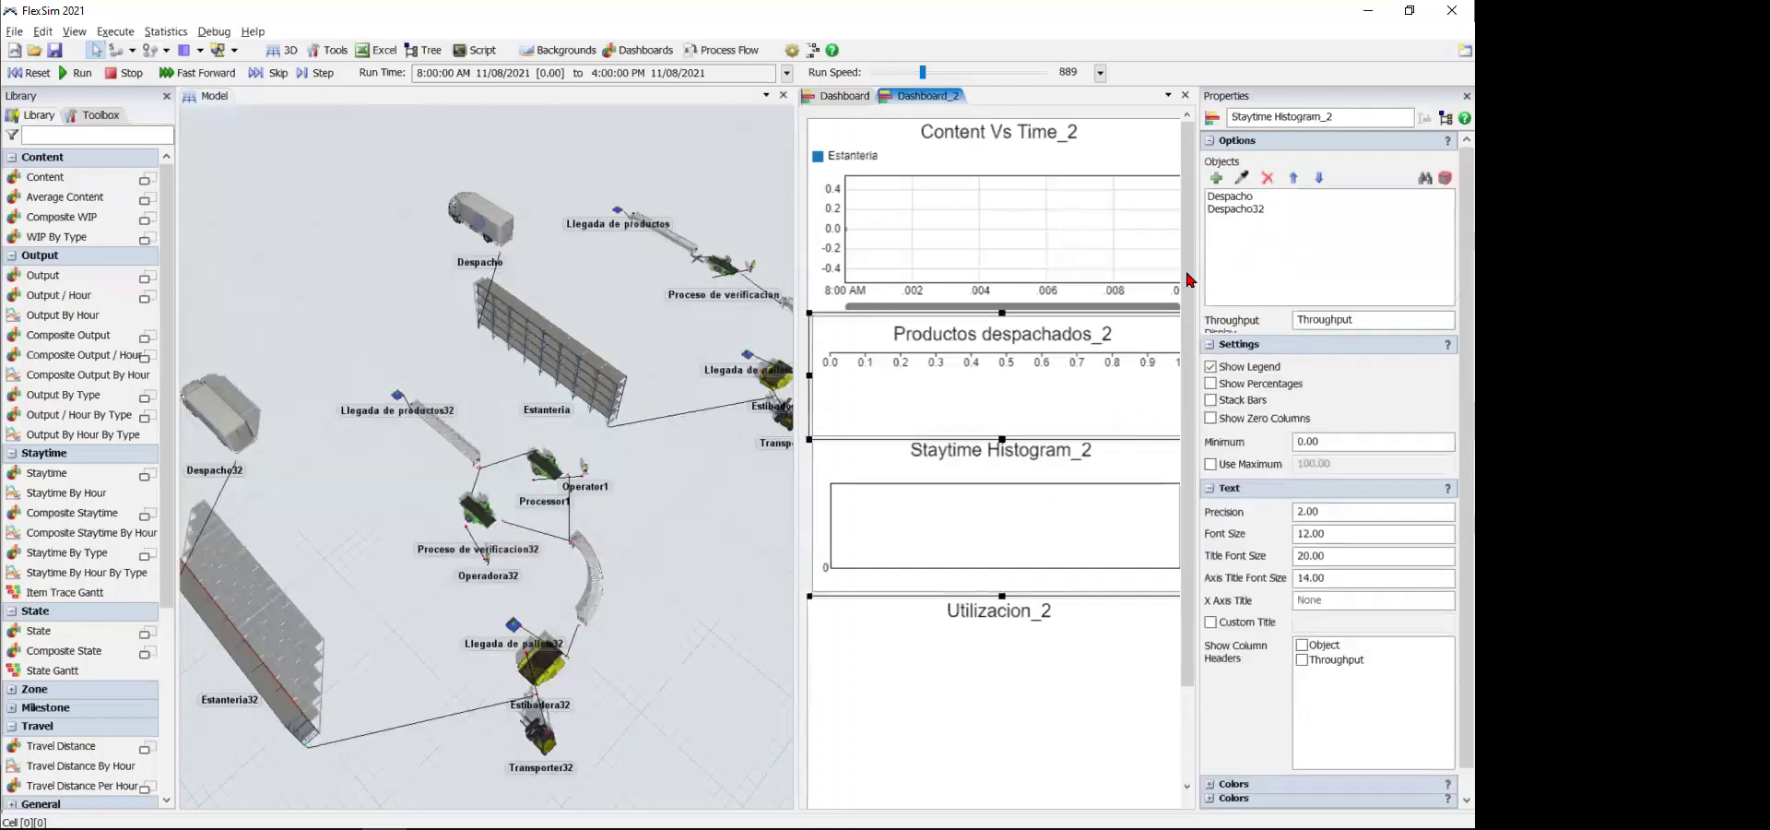
pyautogui.click(1271, 198)
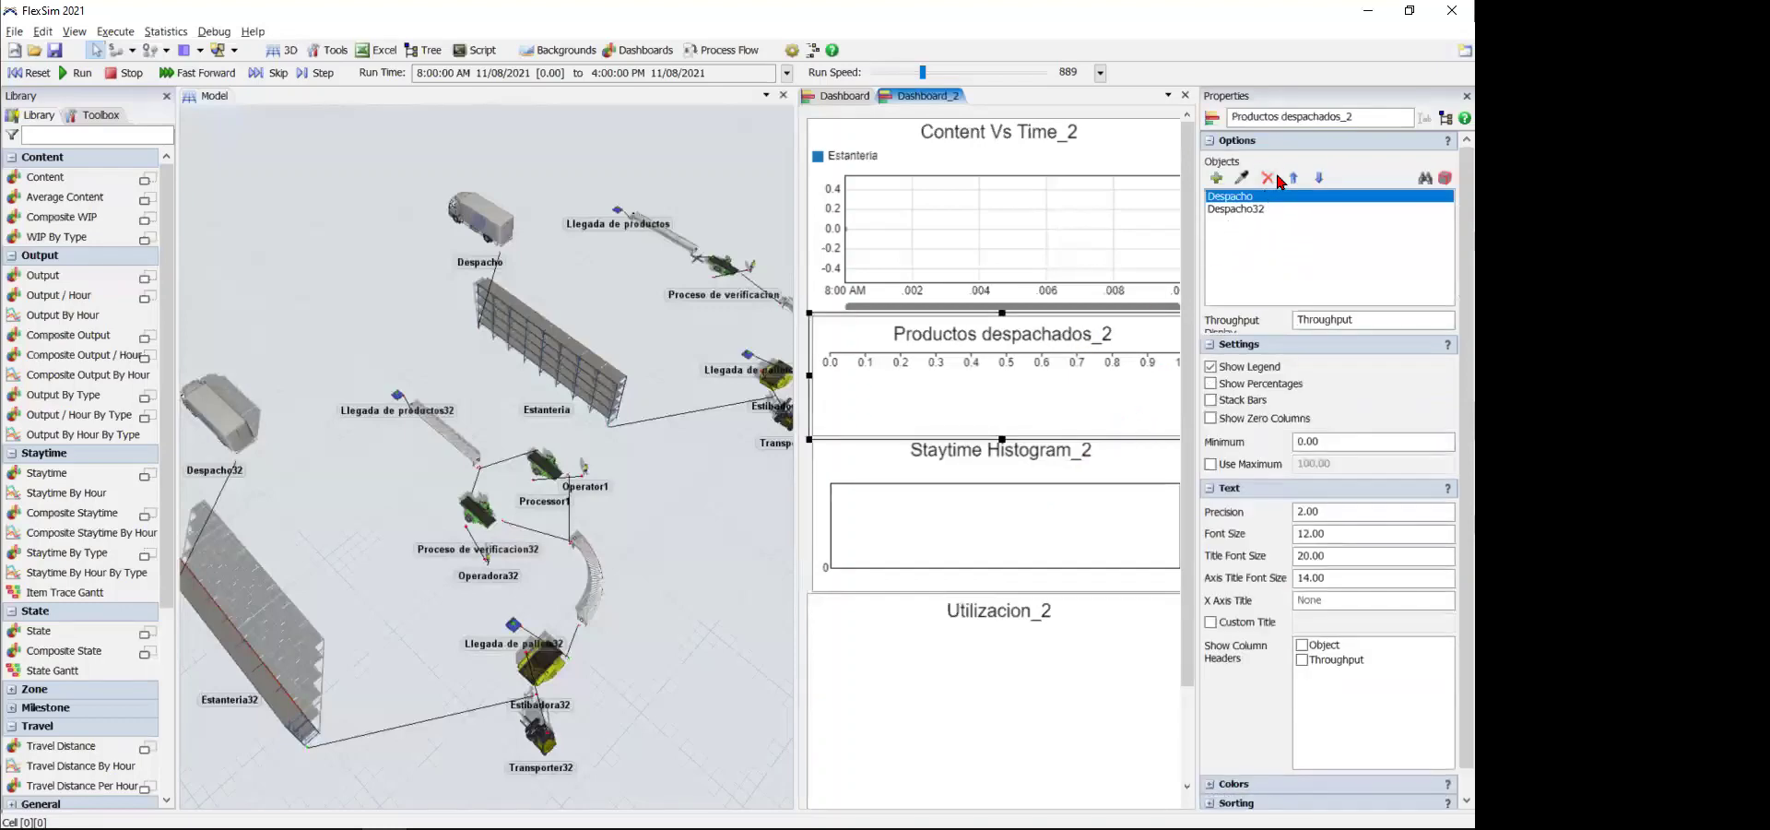
pyautogui.click(1275, 177)
# - Remove Estanteria from the Content Vs Time_2 chart's objects, keeping Estanteria32
pyautogui.click(1103, 268)
pyautogui.click(1266, 198)
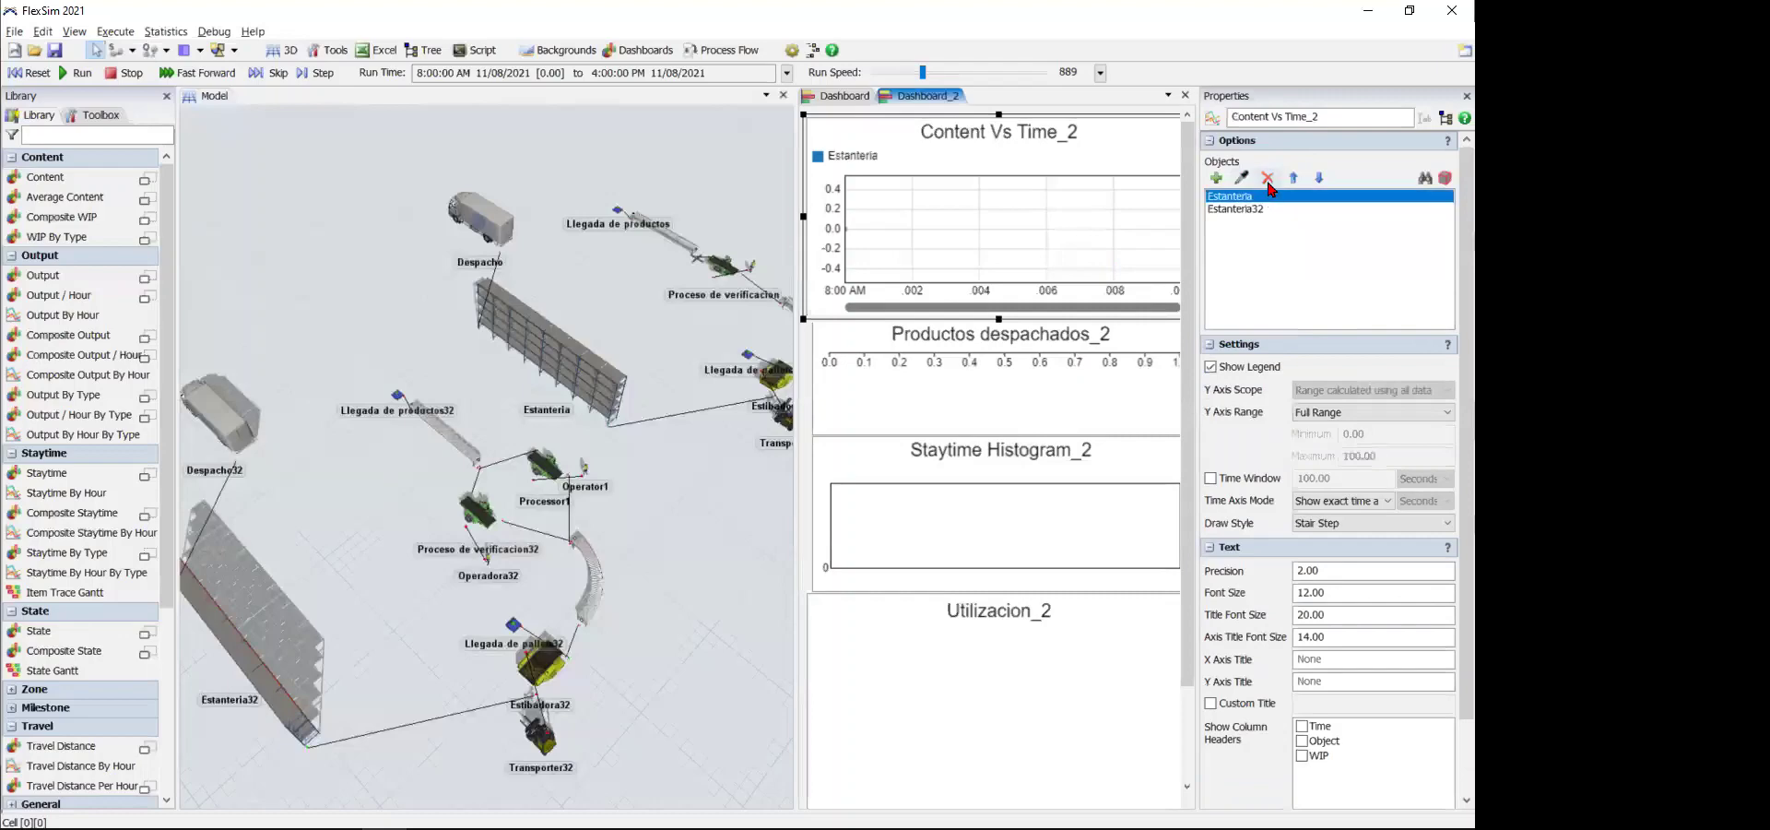
pyautogui.click(1267, 177)
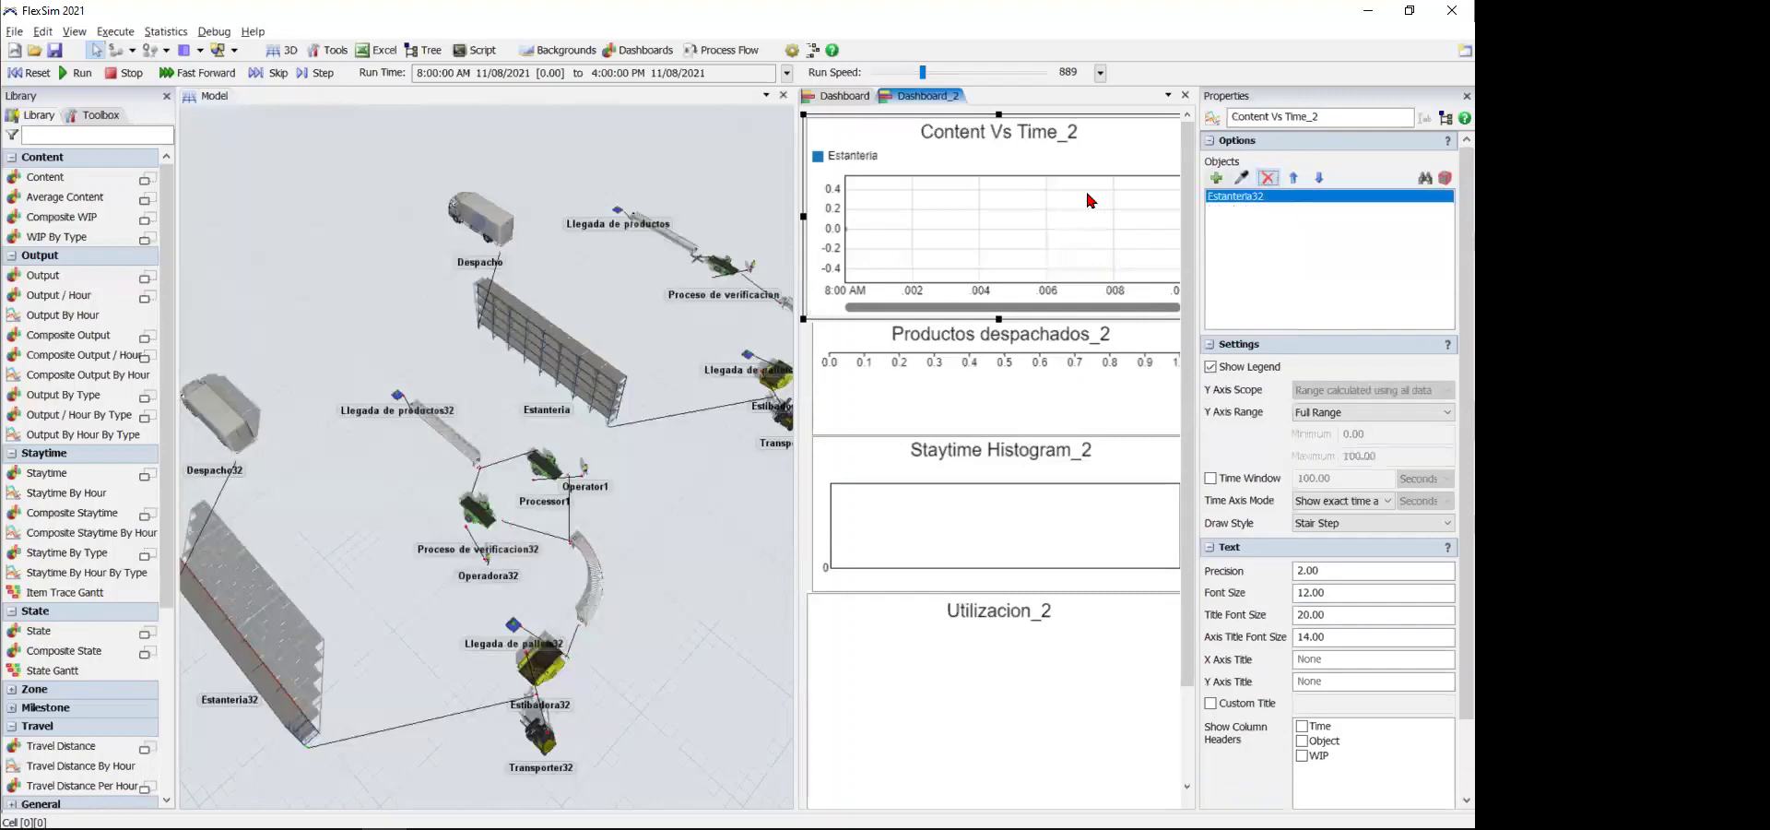
# - Sample Processor1 from the model into the object list of the Utilizacion_2 chart on Dashboard_2
pyautogui.click(845, 98)
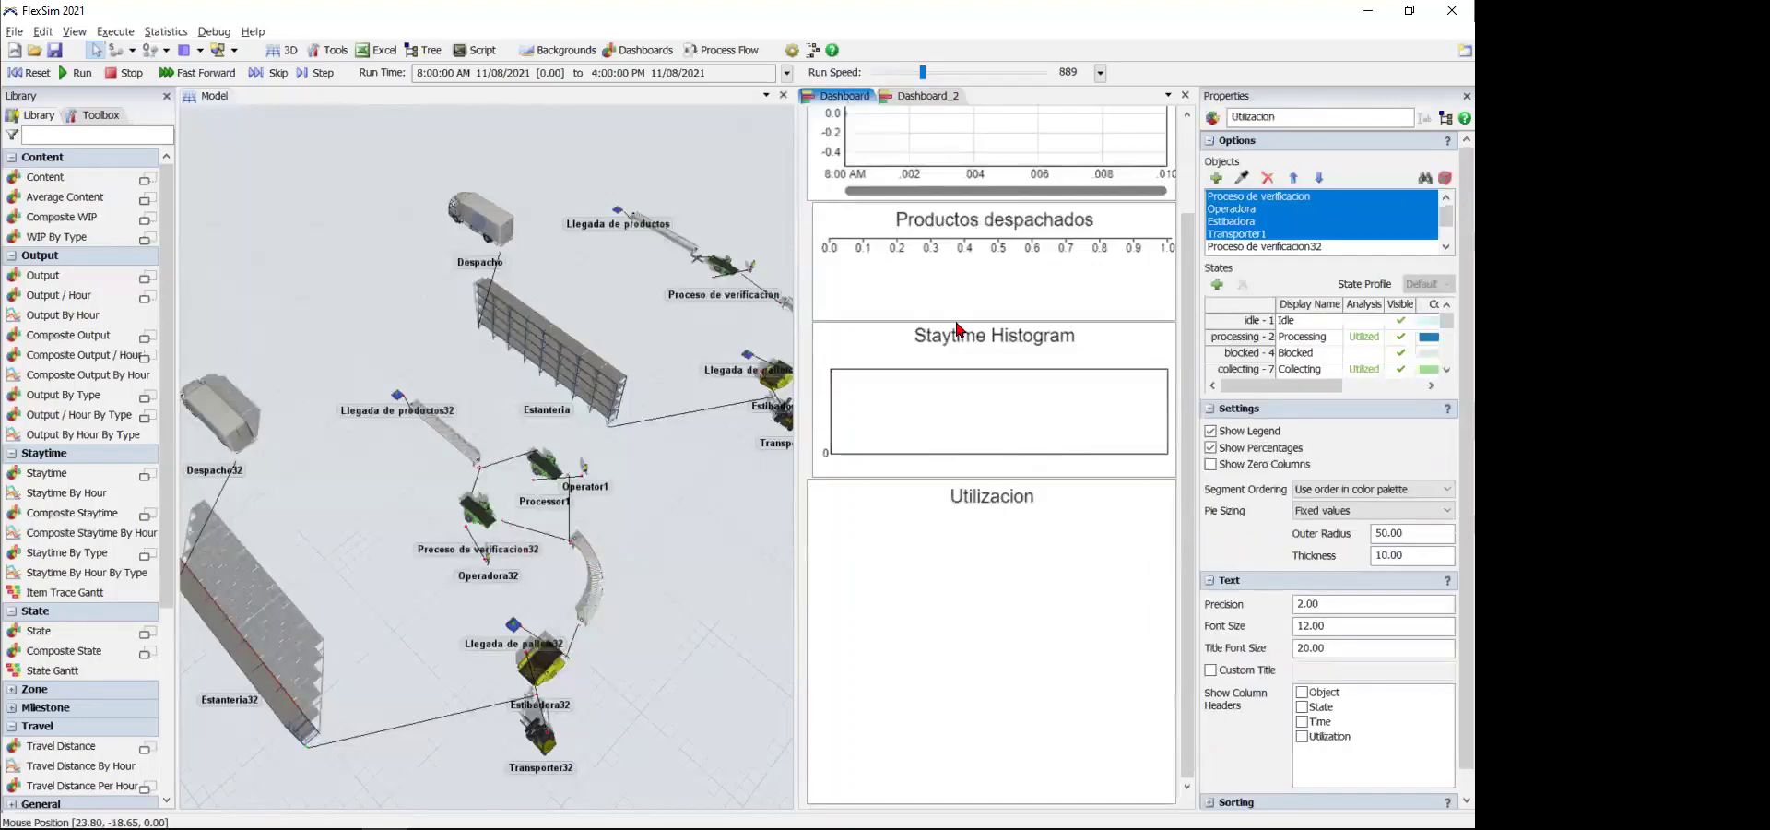
pyautogui.click(928, 109)
pyautogui.click(922, 96)
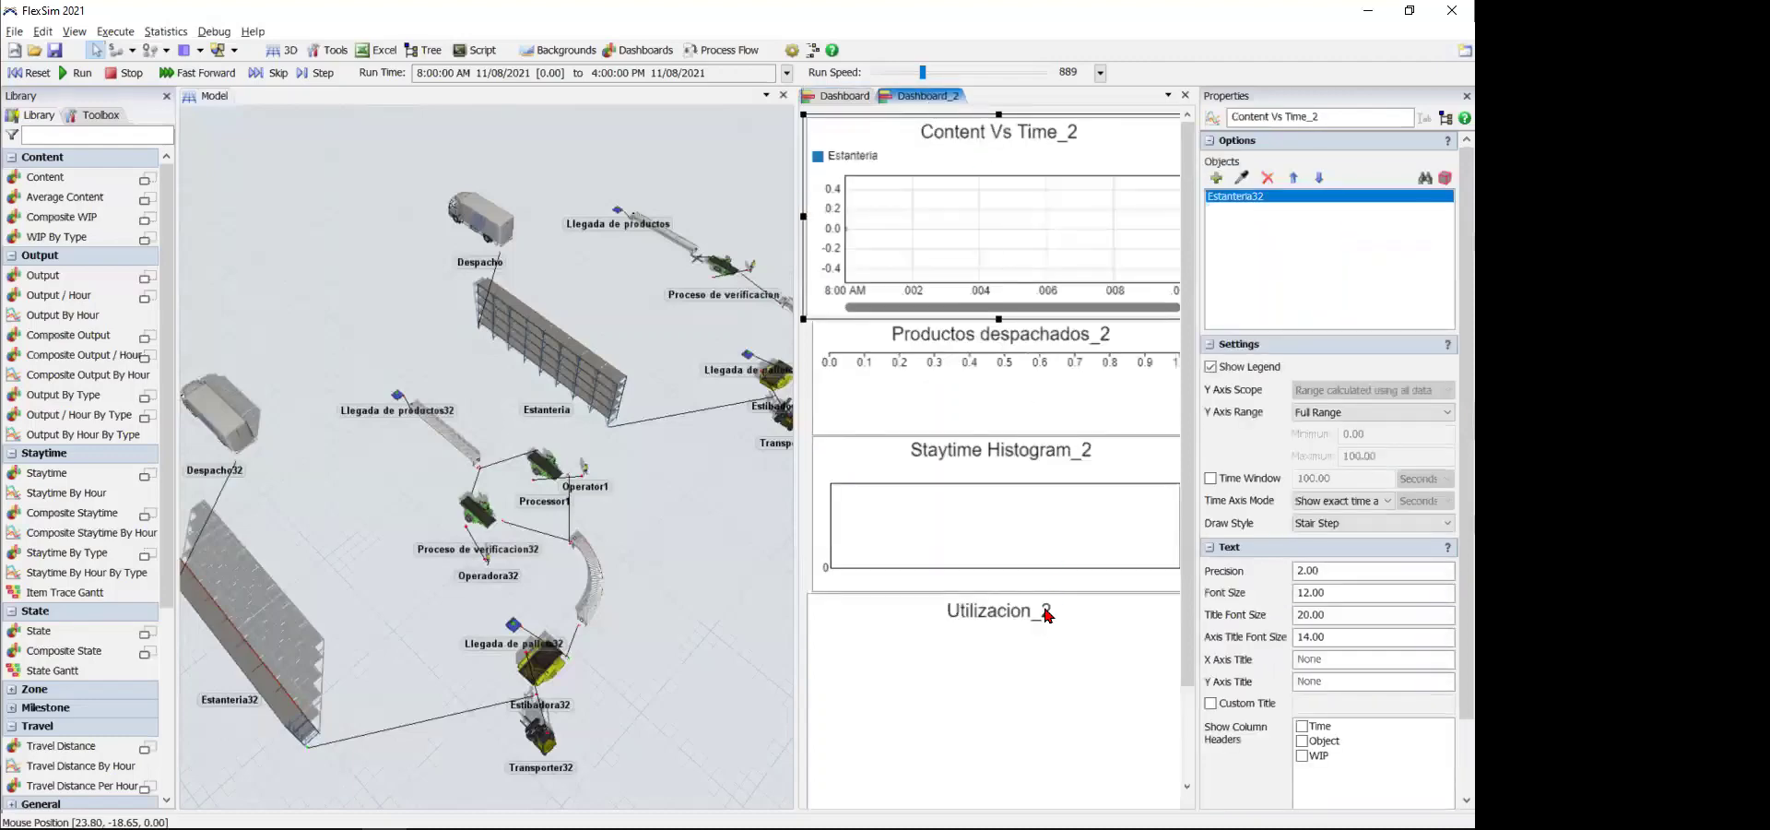
pyautogui.click(1051, 613)
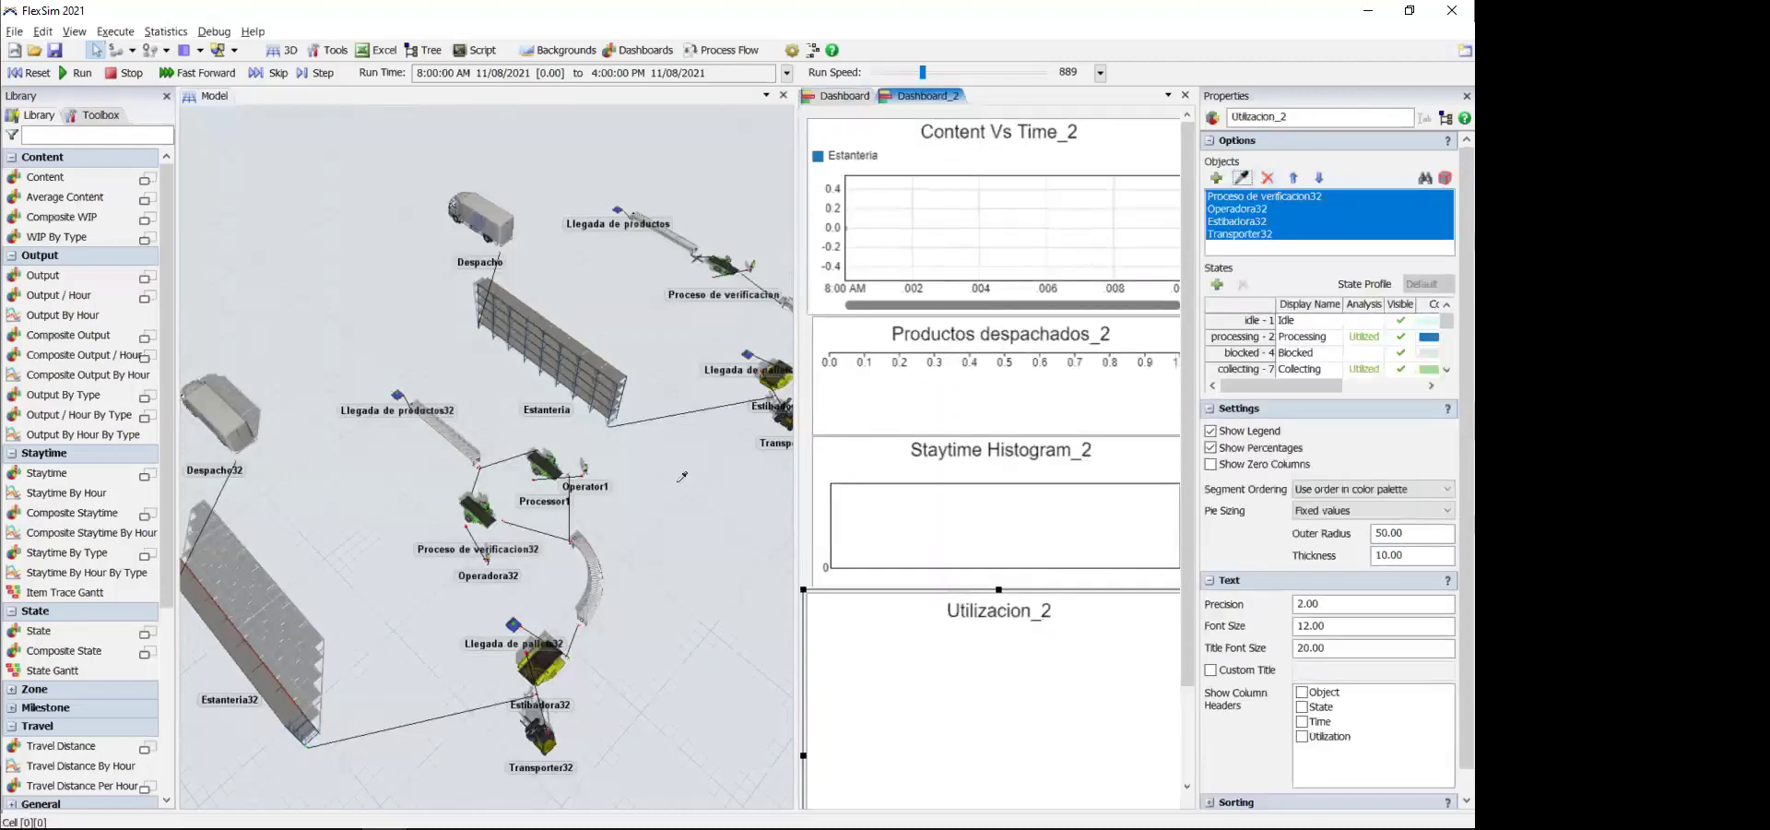
pyautogui.click(553, 470)
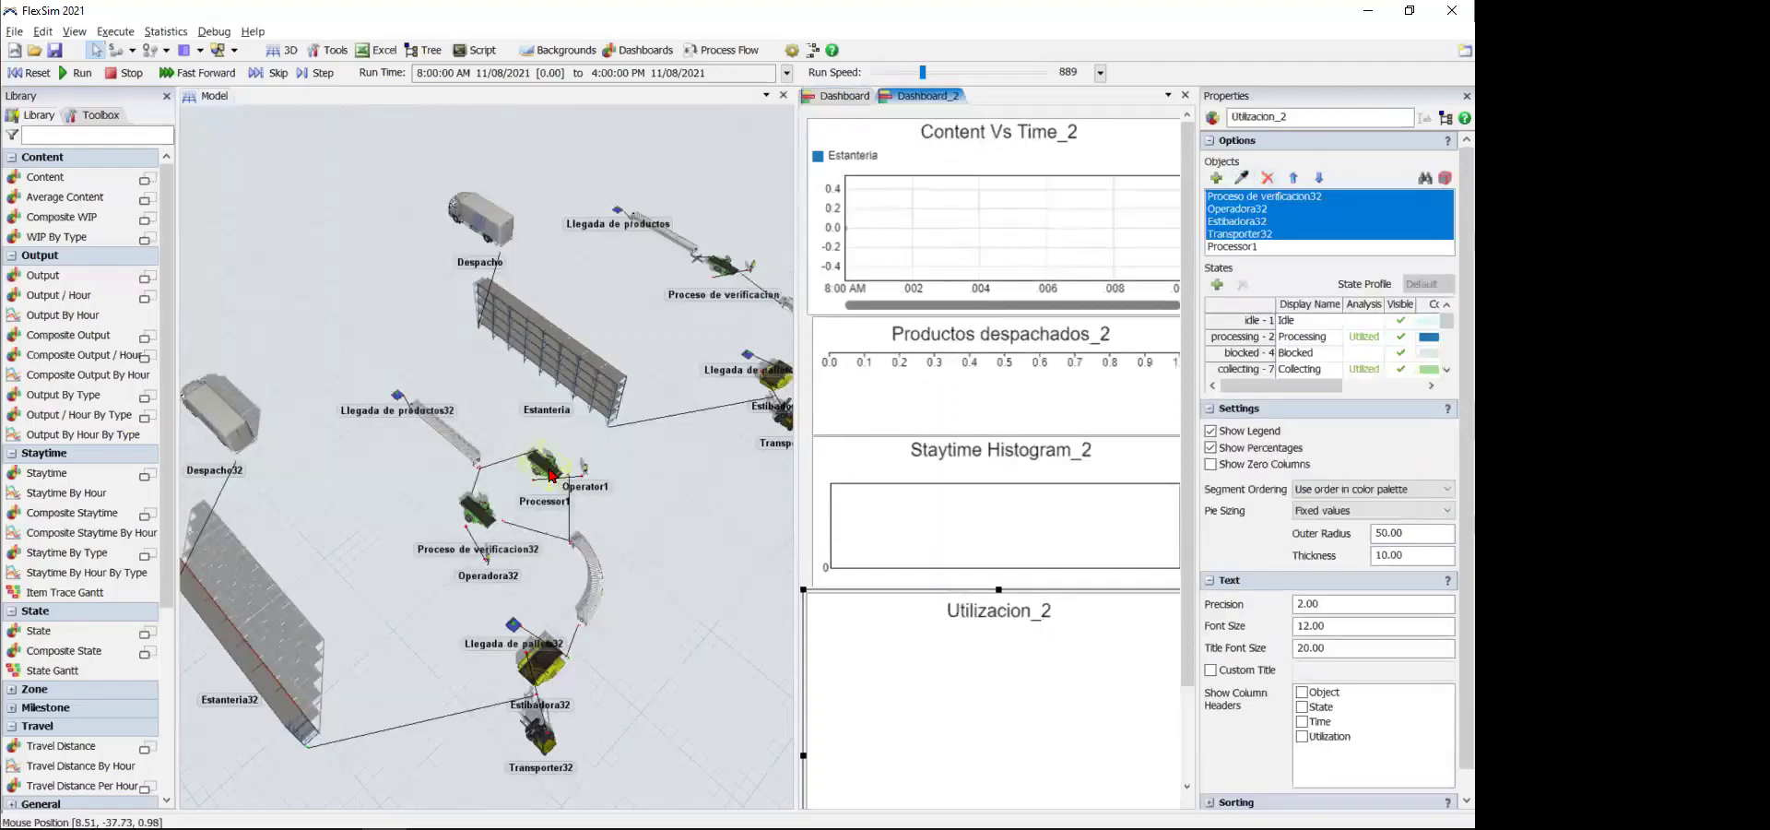
# - On the original dashboard, remove Proceso de verificacion32, Operadora32, Estibadora32 and Transporter32 from the Utilizacion chart
pyautogui.click(843, 96)
pyautogui.click(1033, 462)
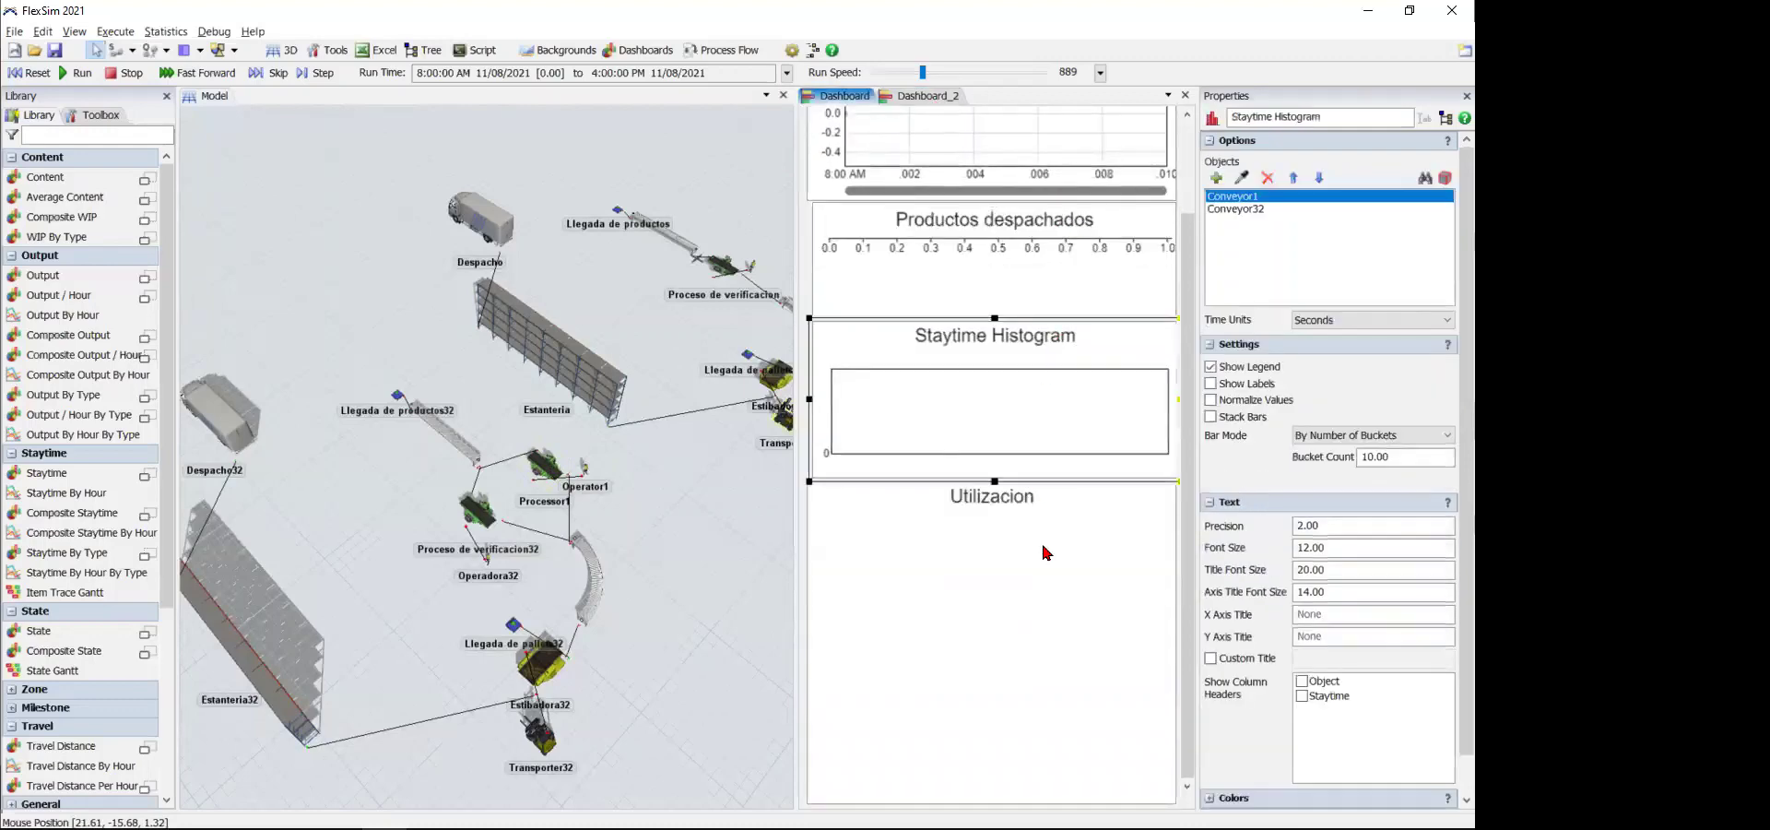
pyautogui.click(1047, 545)
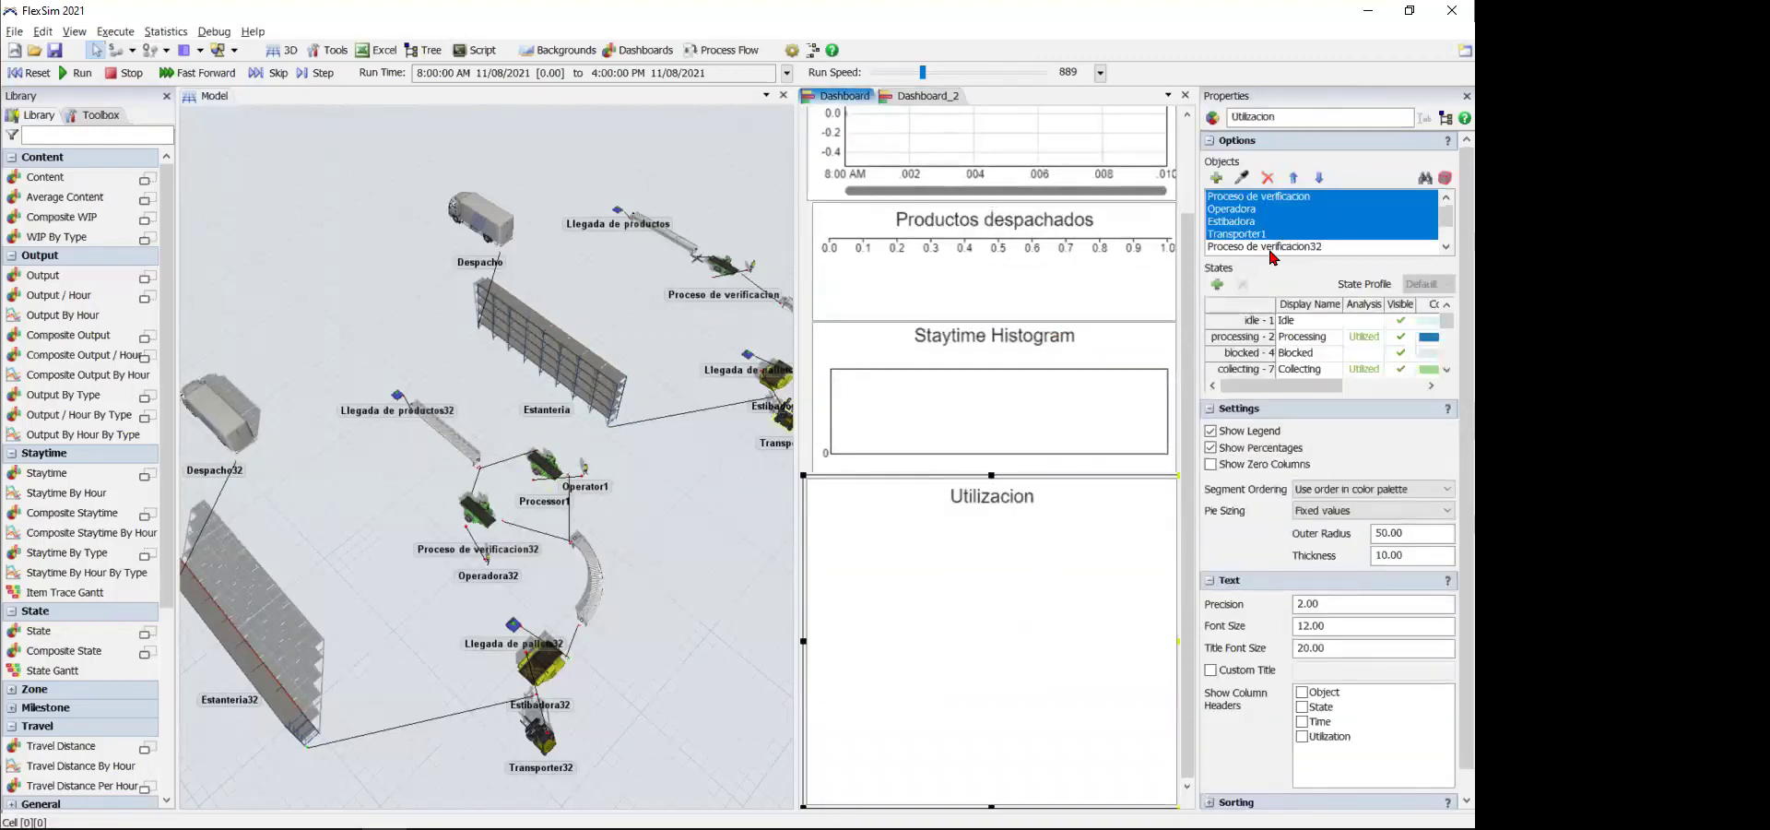
pyautogui.click(1269, 252)
pyautogui.scroll(-3, 1269, 252)
pyautogui.keyDown('shift'); pyautogui.click(1269, 252); pyautogui.keyUp('shift')
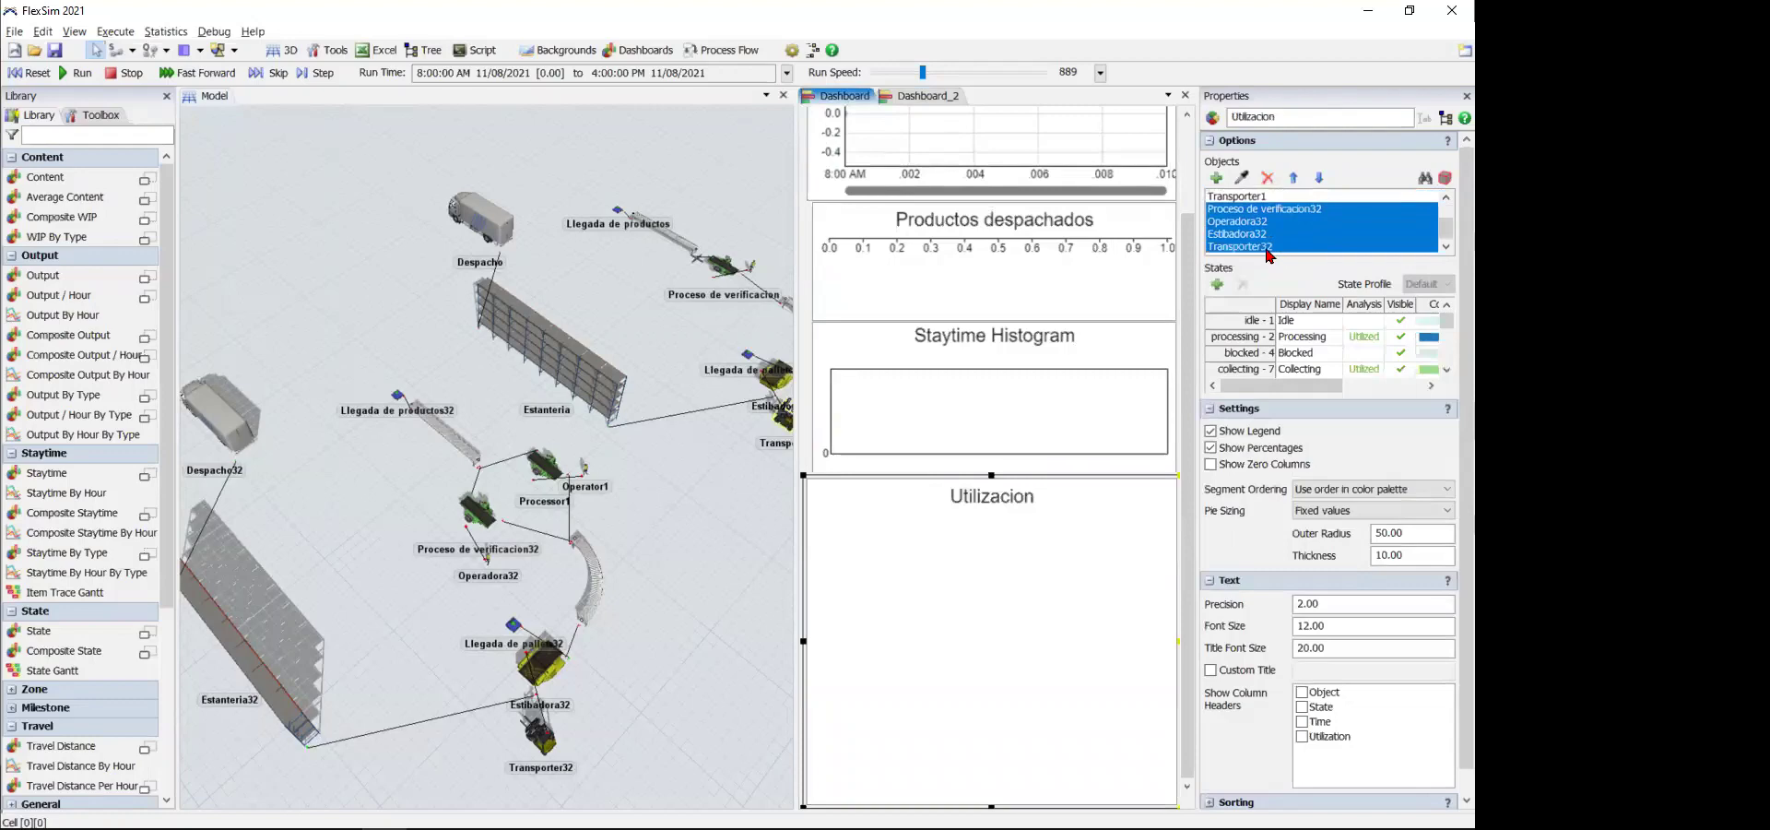
# - On the original dashboard, remove Conveyor32 from the Staytime Histogram chart and Despacho32 from the Productos despachados chart
pyautogui.click(1106, 338)
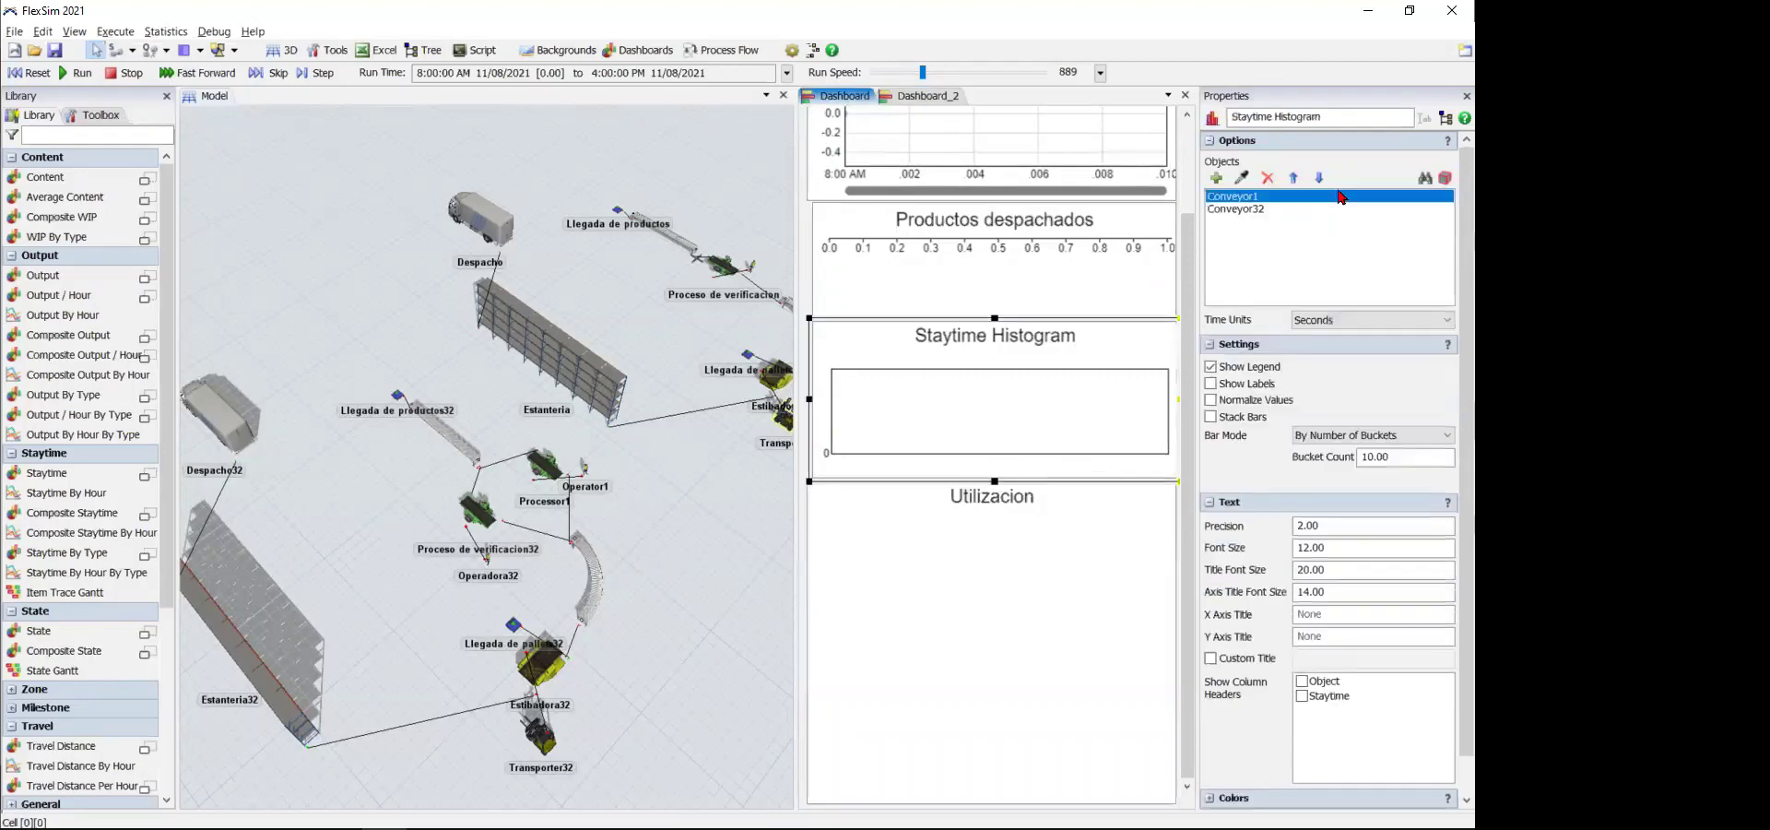
pyautogui.click(1054, 288)
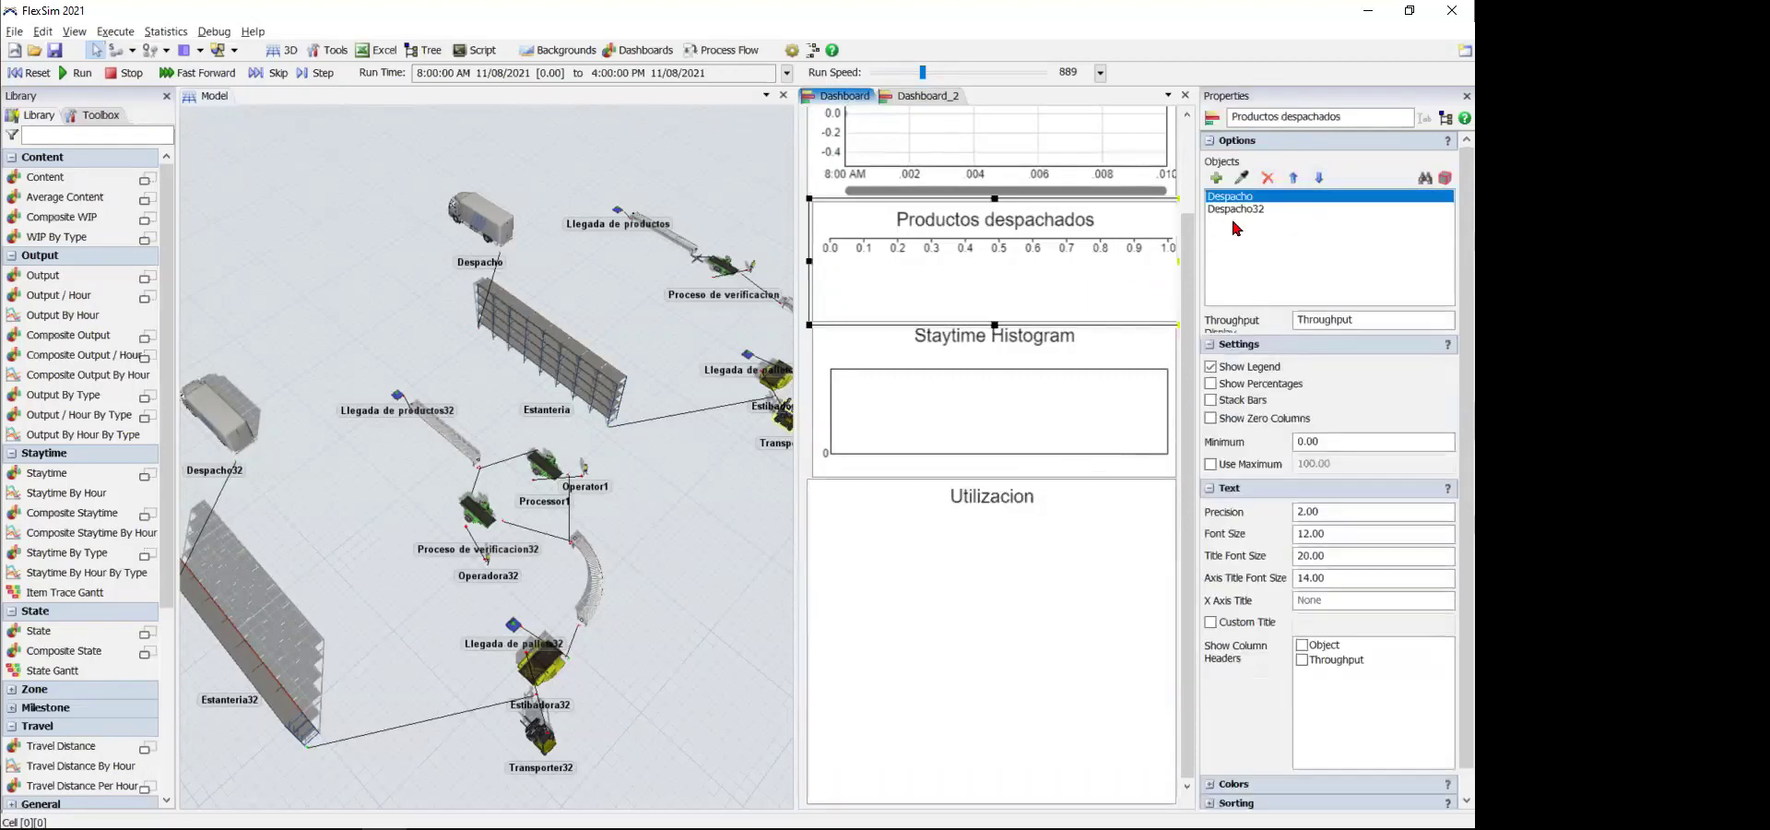
pyautogui.click(1250, 211)
pyautogui.click(1268, 182)
# - Remove Estanteria32 from the Content Vs Time chart's objects and clear the selection
pyautogui.click(1112, 187)
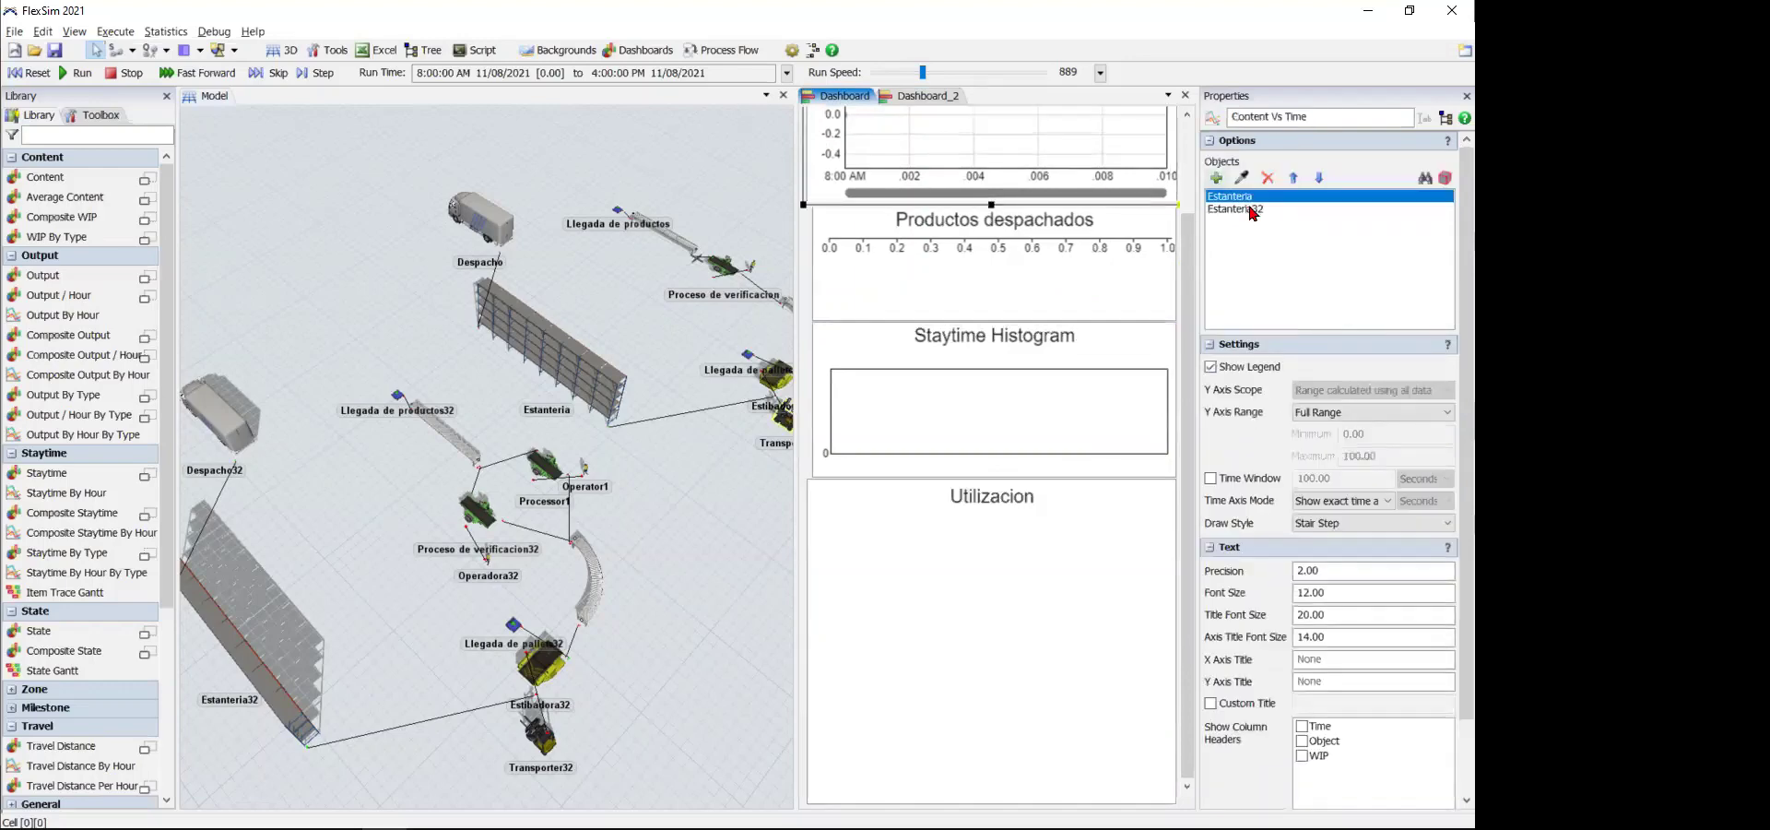
pyautogui.click(1252, 210)
pyautogui.click(1269, 181)
pyautogui.click(733, 530)
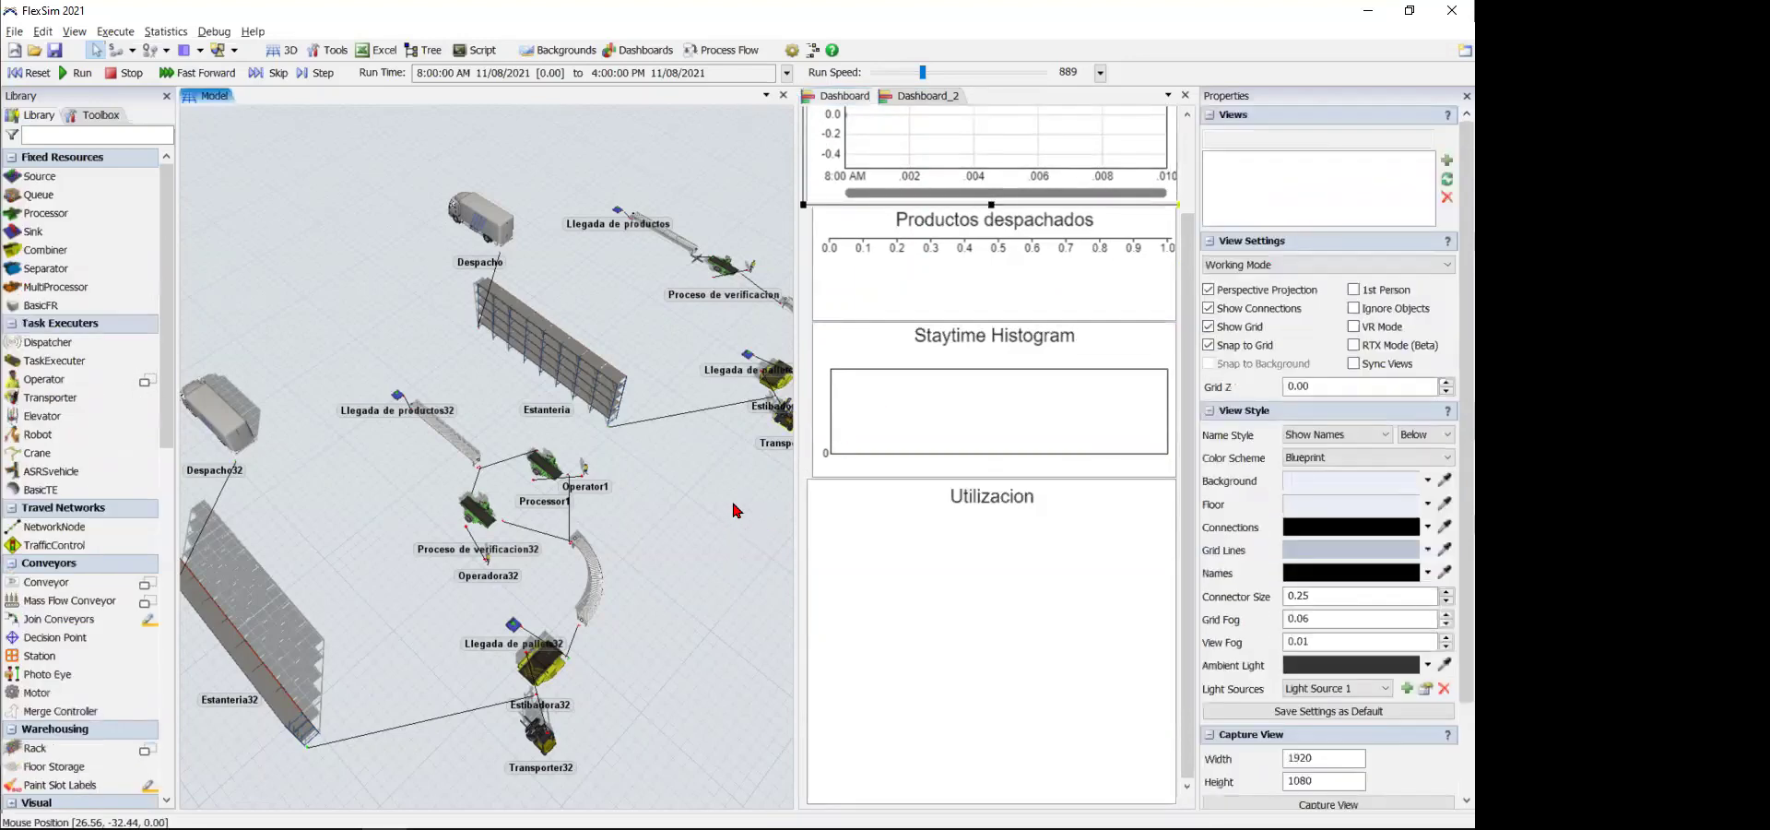
# - Reset the model and run it to 4:00 PM, raising the run speed to about 5132
pyautogui.click(37, 75)
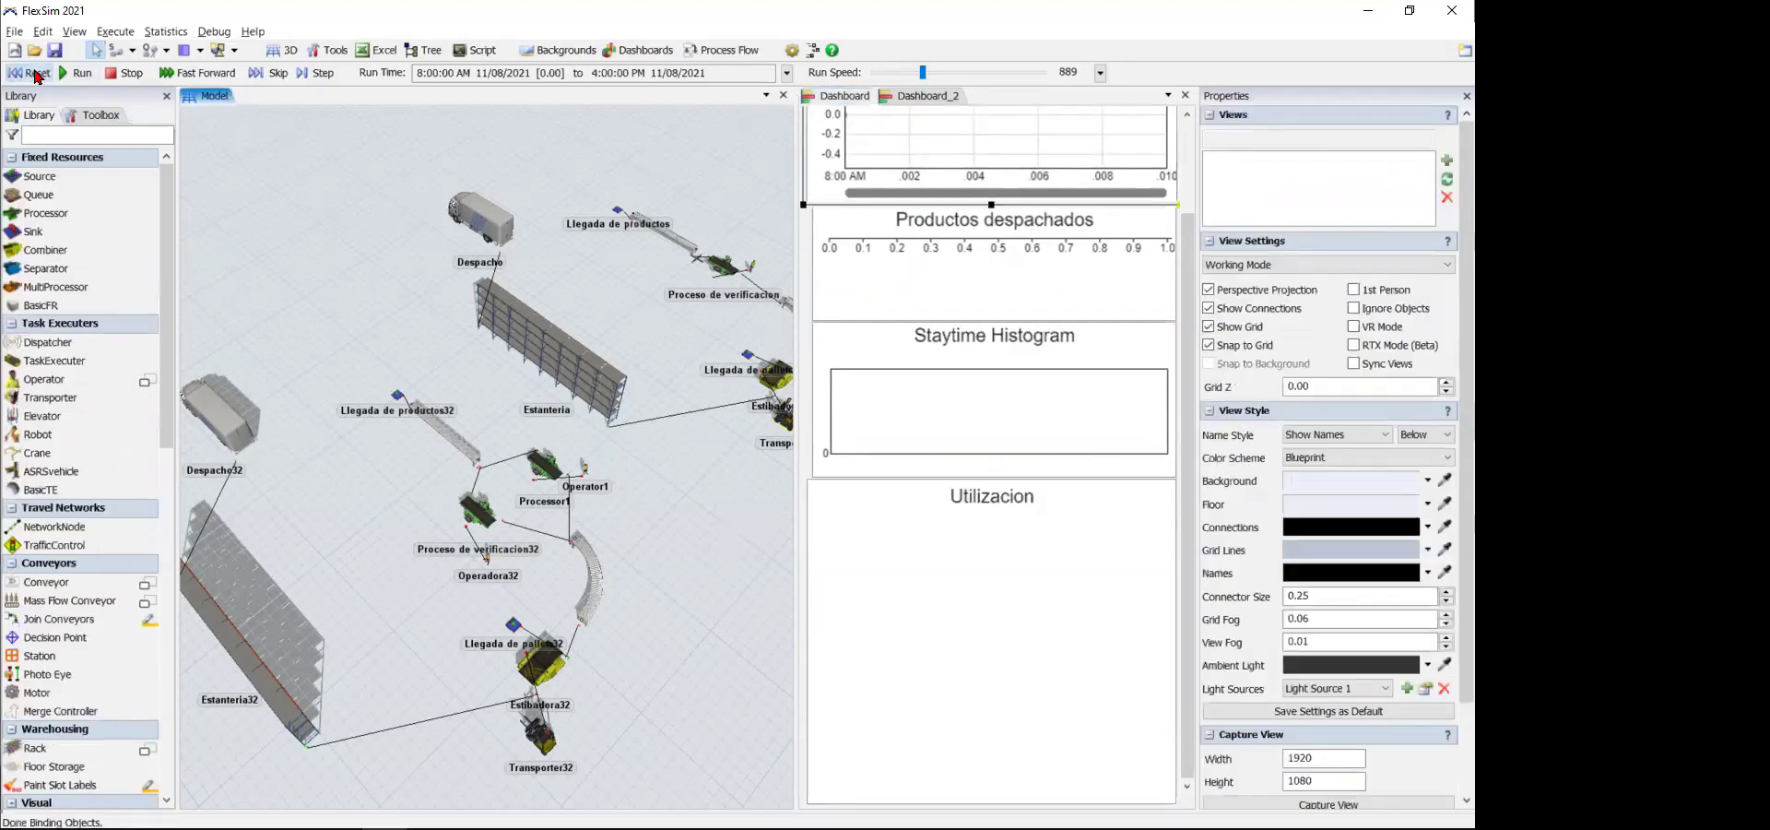
pyautogui.click(59, 74)
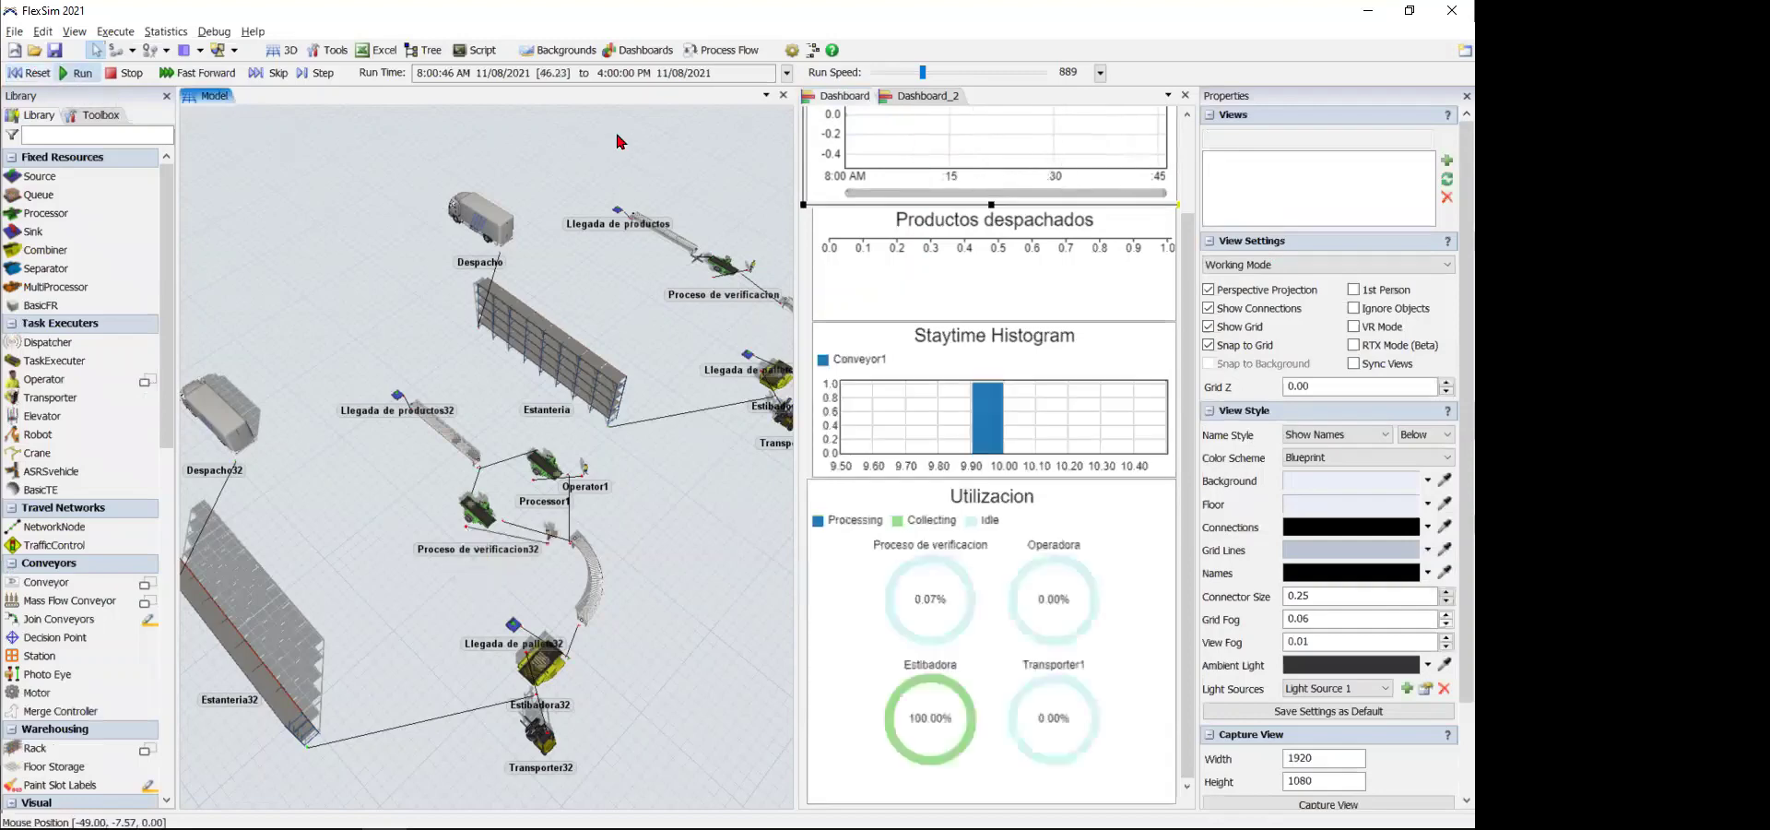
pyautogui.click(924, 73)
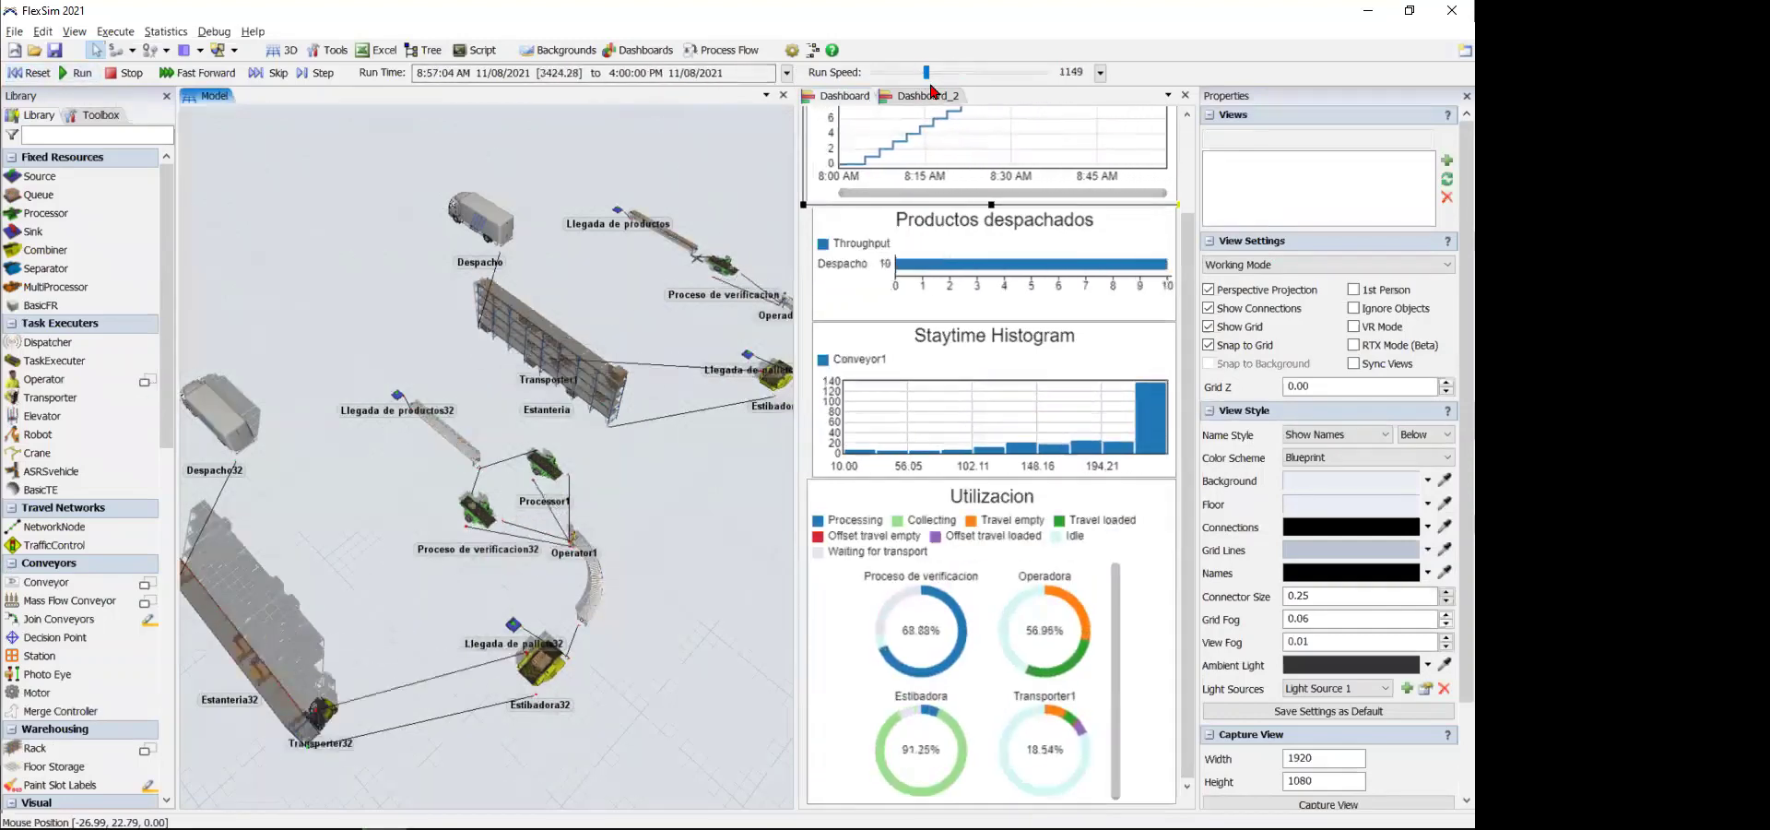
pyautogui.moveTo(932, 73); pyautogui.dragTo(950, 70)
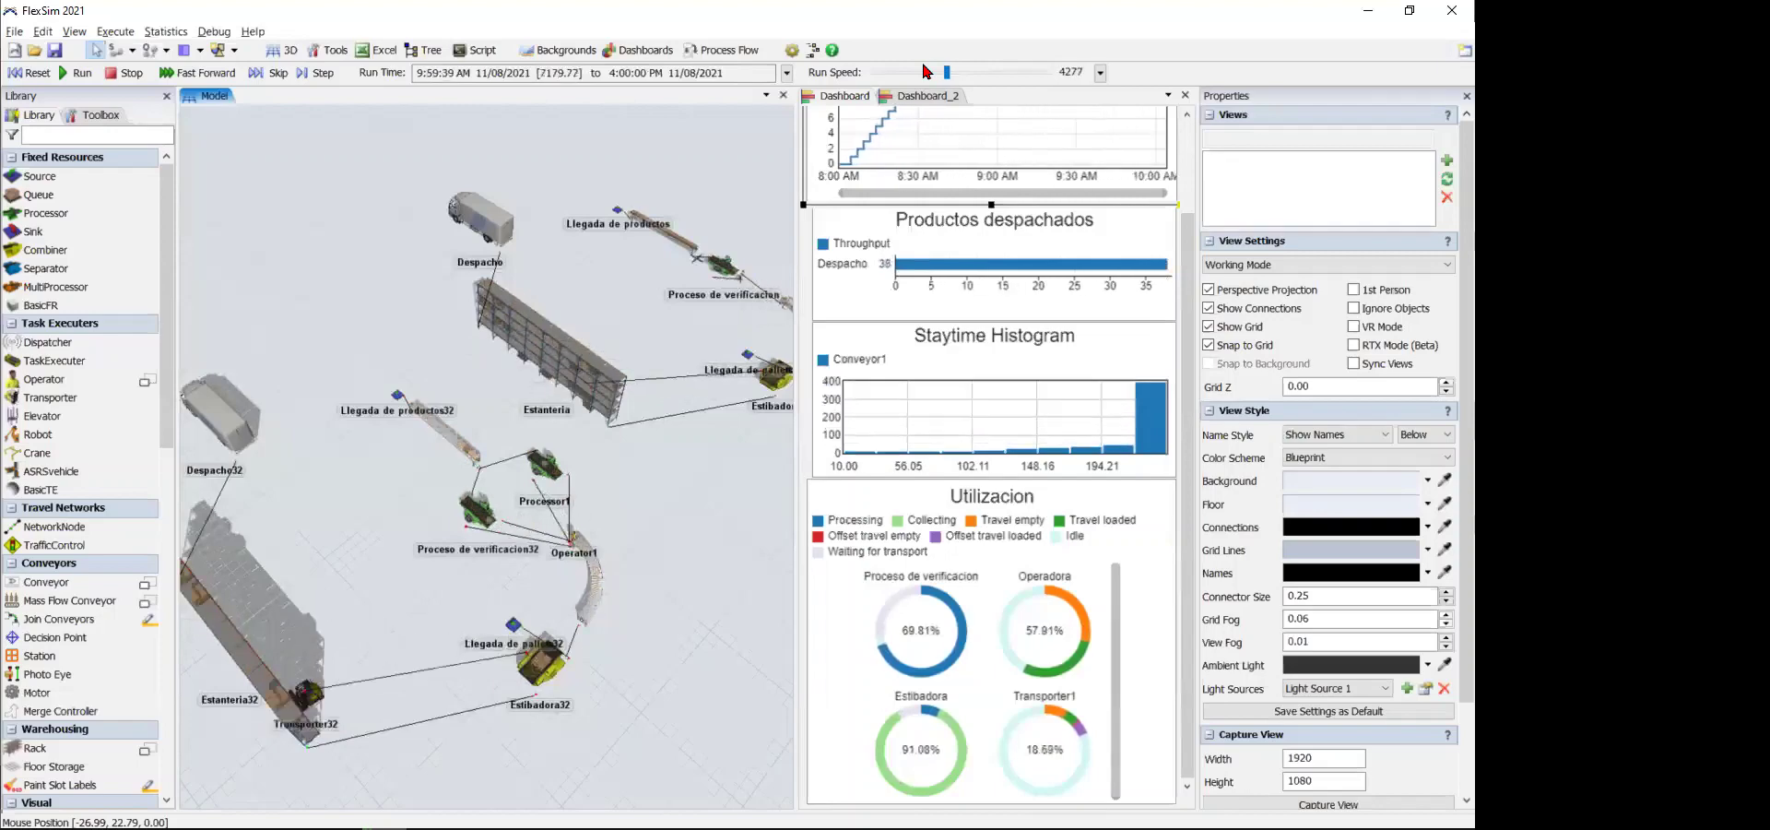
pyautogui.moveTo(686, 451)
pyautogui.mouseDown()
pyautogui.moveTo(658, 514)
pyautogui.moveTo(692, 466)
pyautogui.moveTo(679, 476)
pyautogui.mouseUp()
pyautogui.scroll(-5, 700, 471)
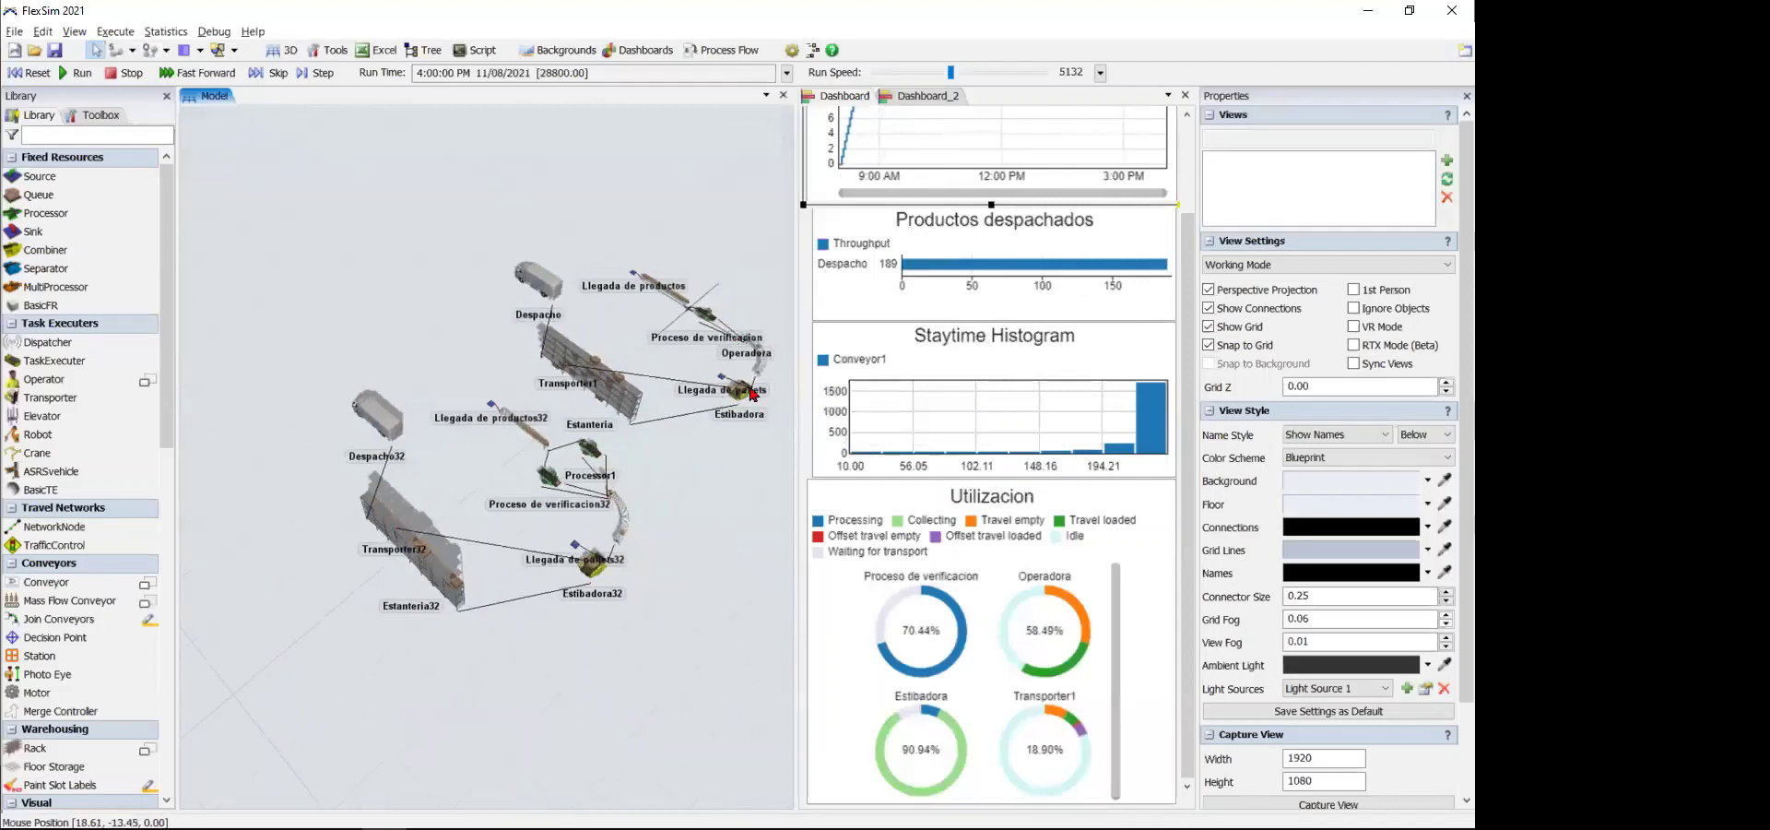
# - Widen the dashboard area and examine the original line's four charts, including the last bar of the Staytime Histogram
pyautogui.moveTo(793, 402); pyautogui.dragTo(541, 422)
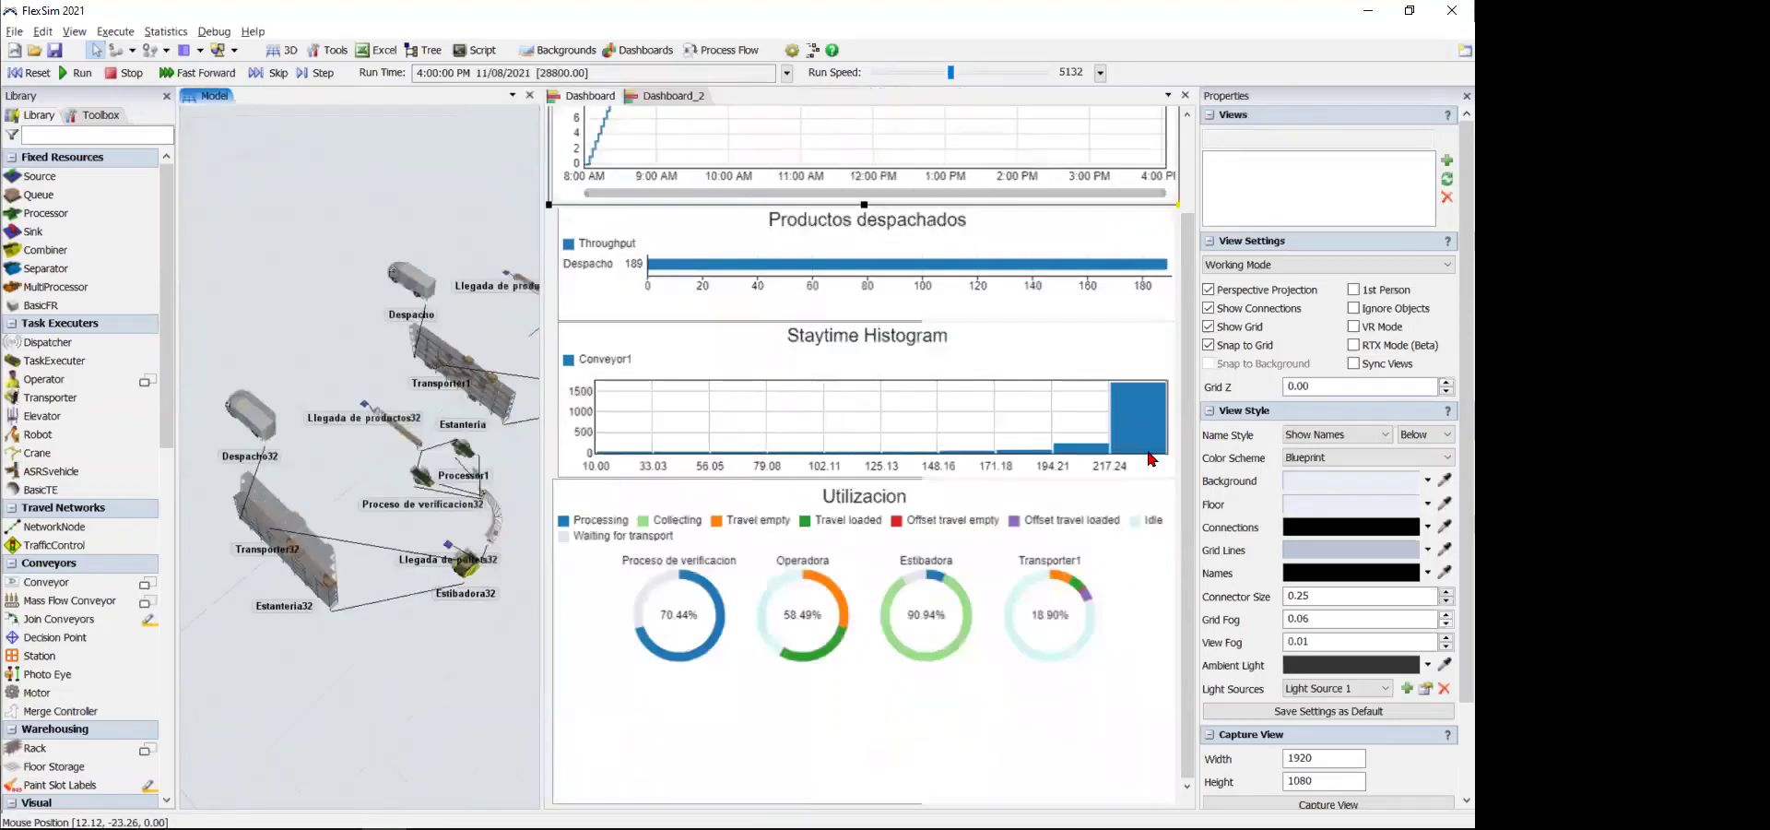
pyautogui.moveTo(1188, 499); pyautogui.dragTo(1192, 413)
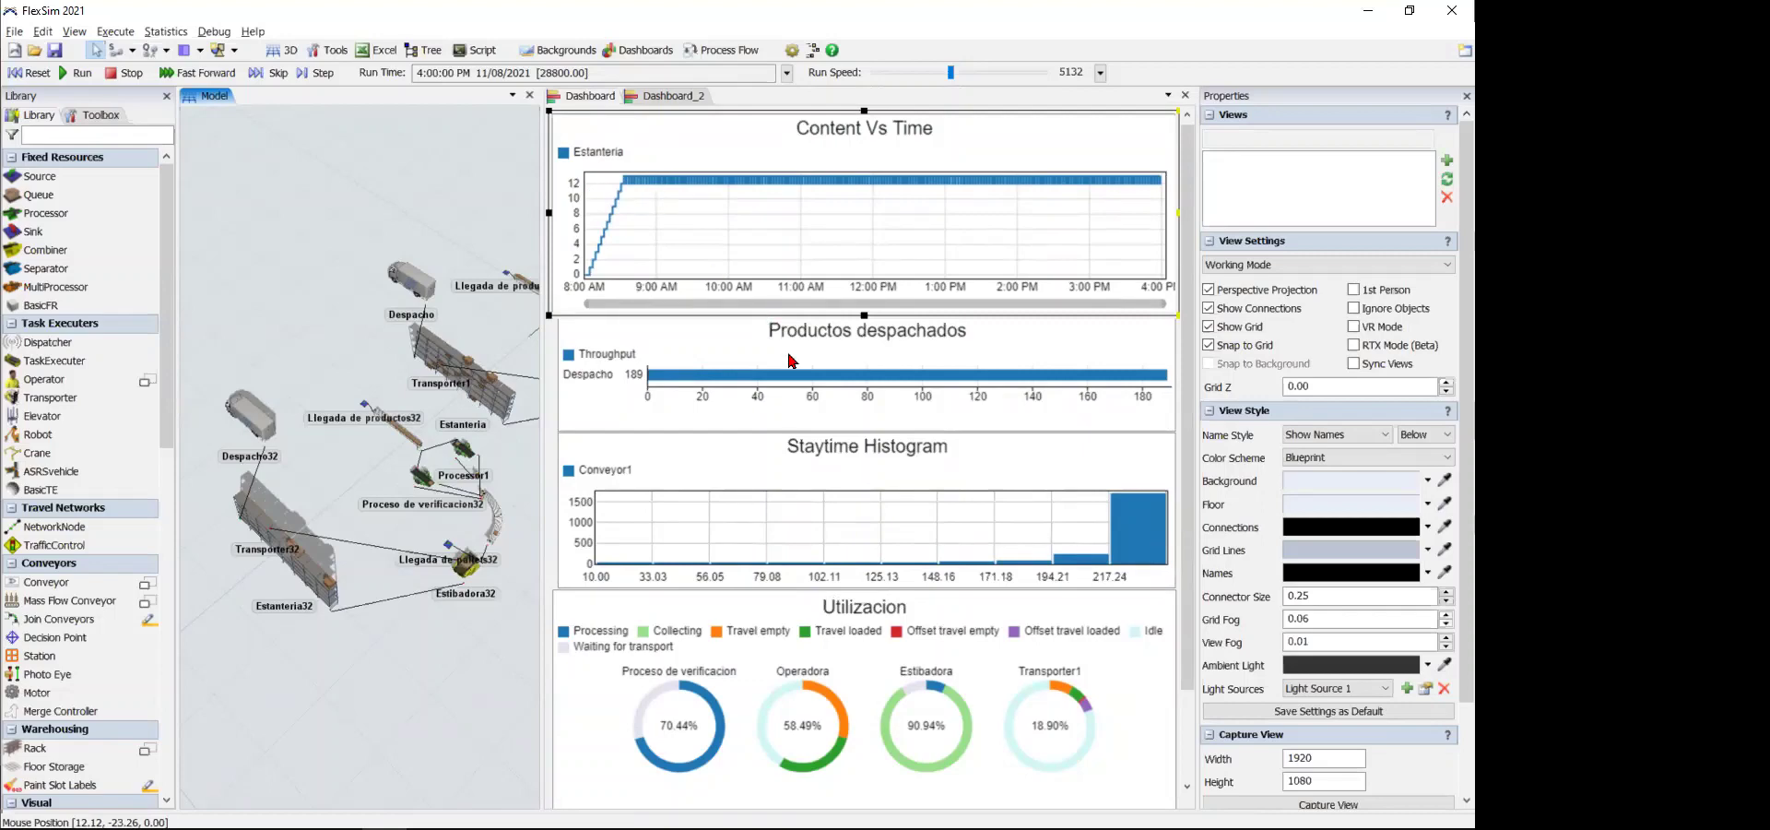
pyautogui.moveTo(1130, 531)
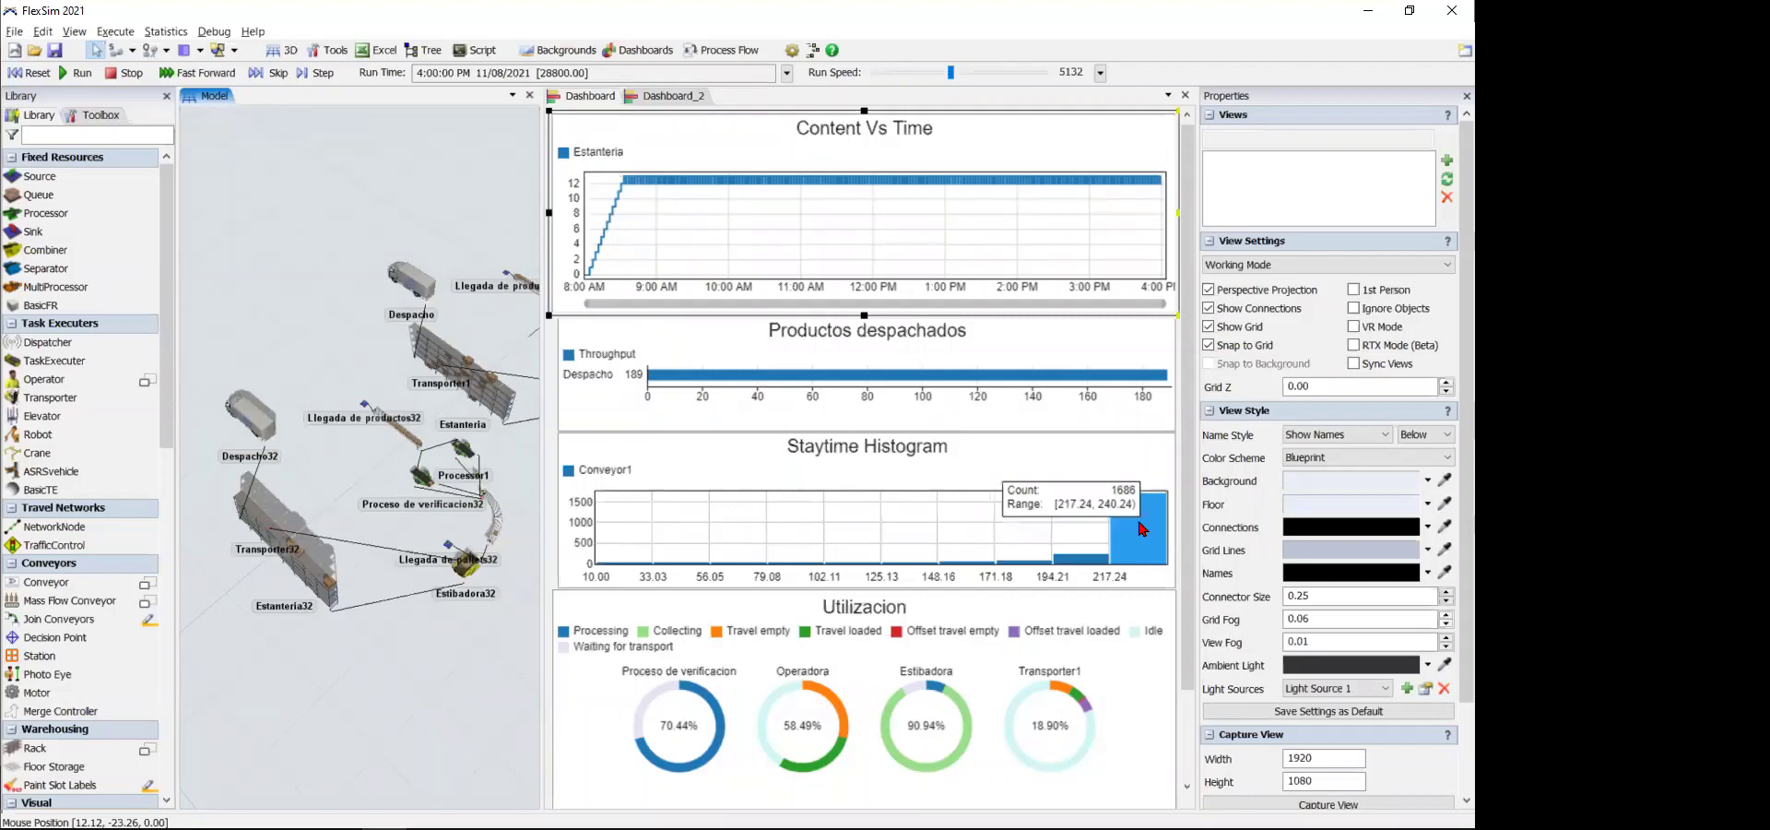
pyautogui.scroll(5, 350, 433)
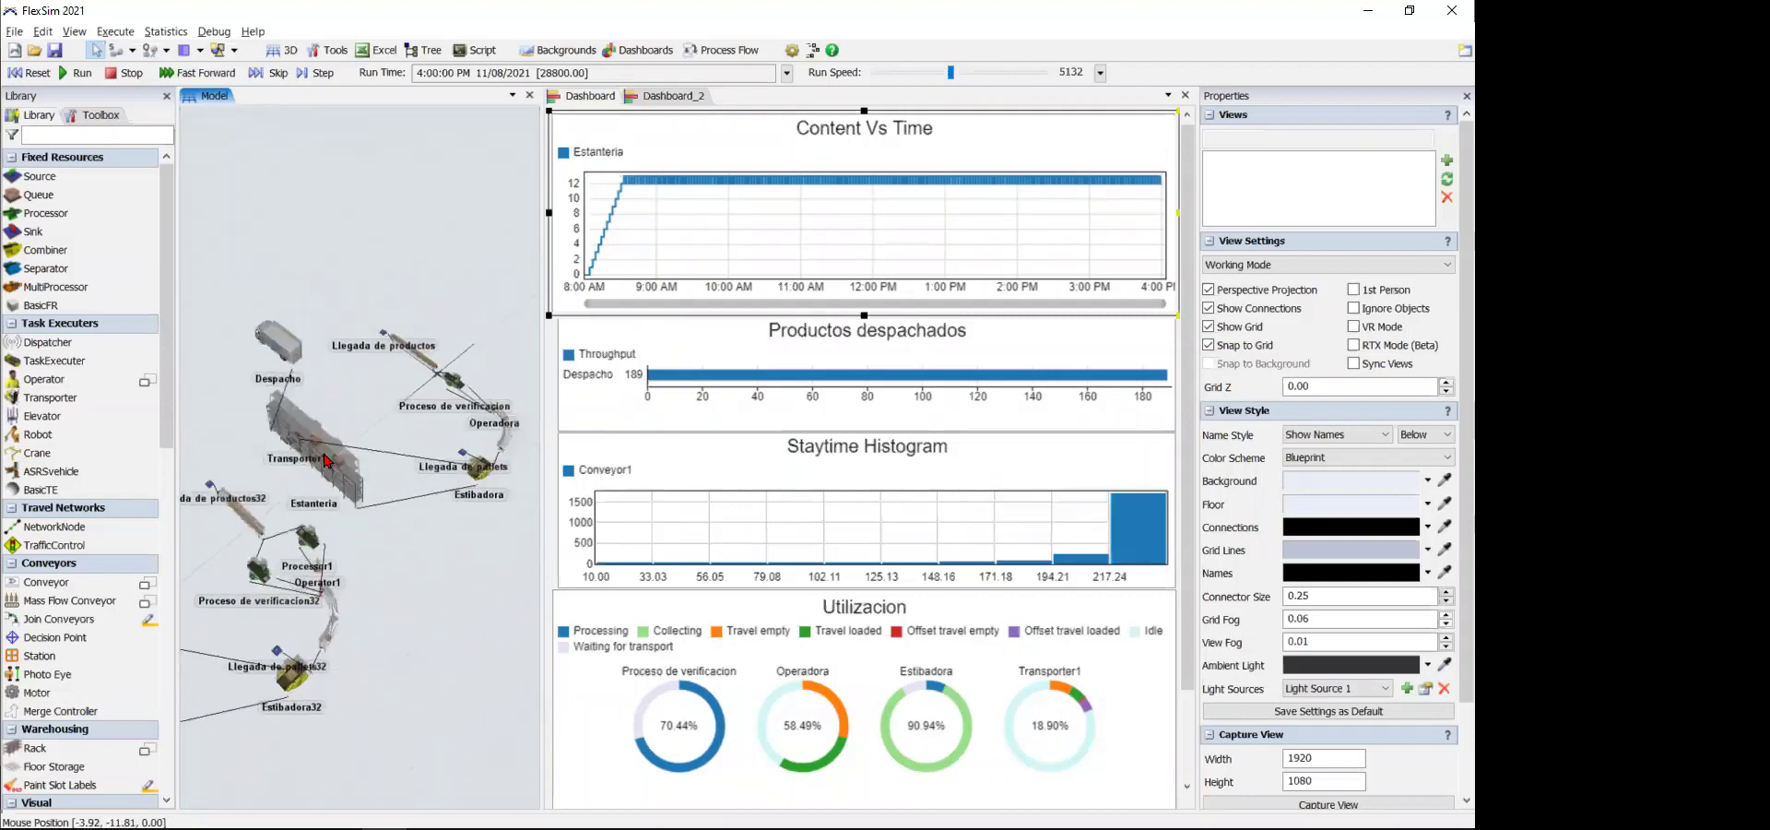
# - Compare the shelf content and dispatched products charts between the original dashboard and Dashboard_2
pyautogui.scroll(-6, 367, 484)
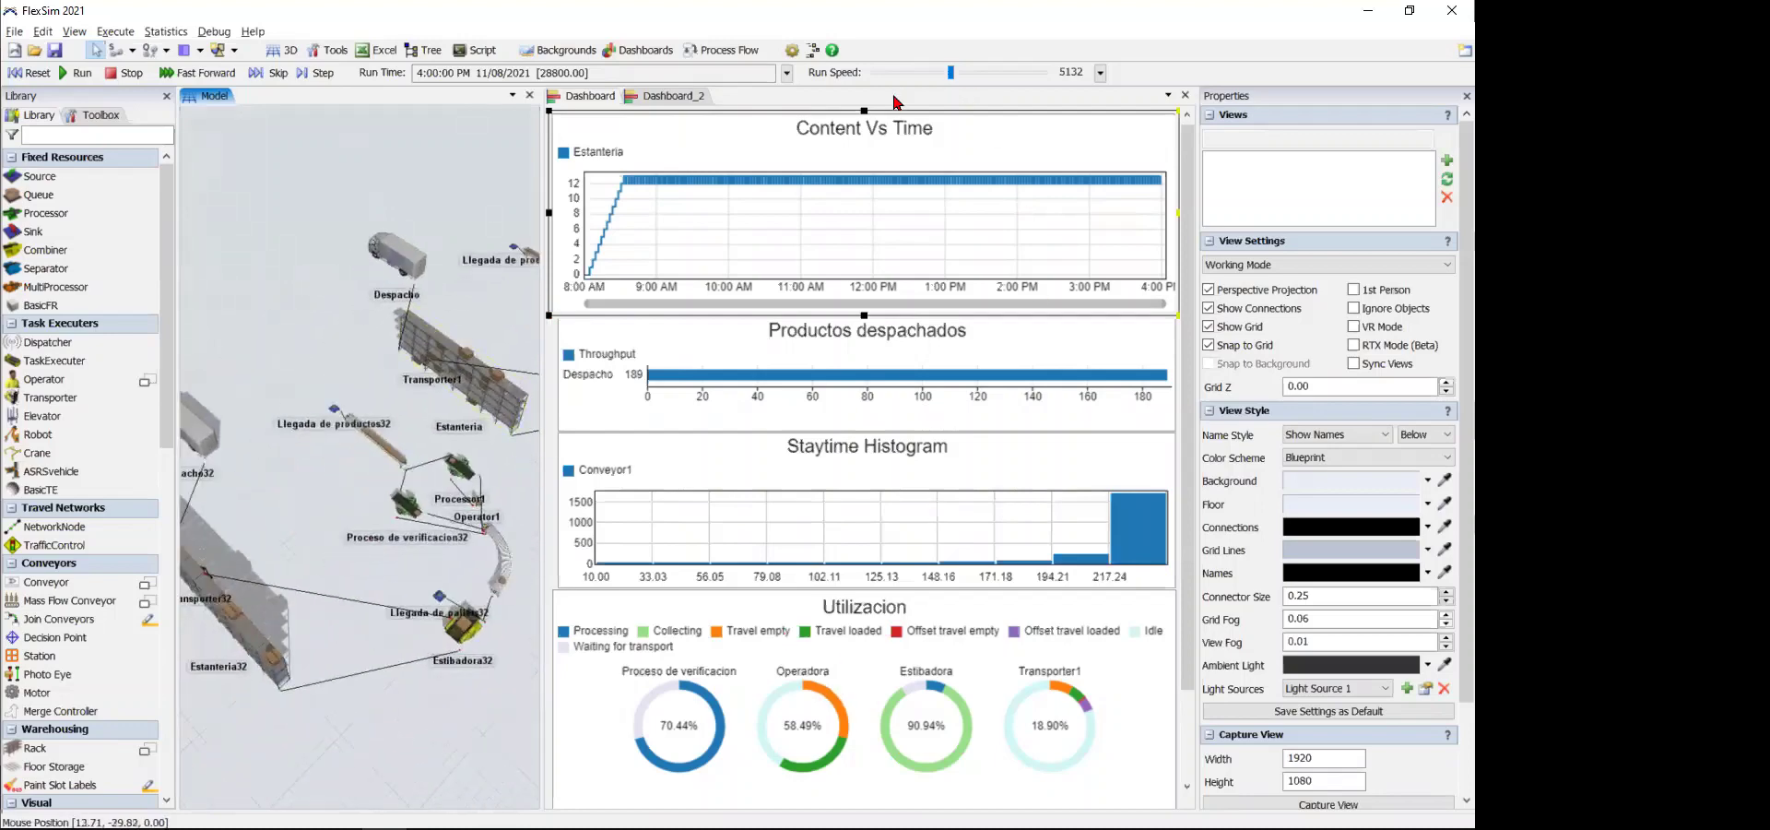
pyautogui.click(691, 96)
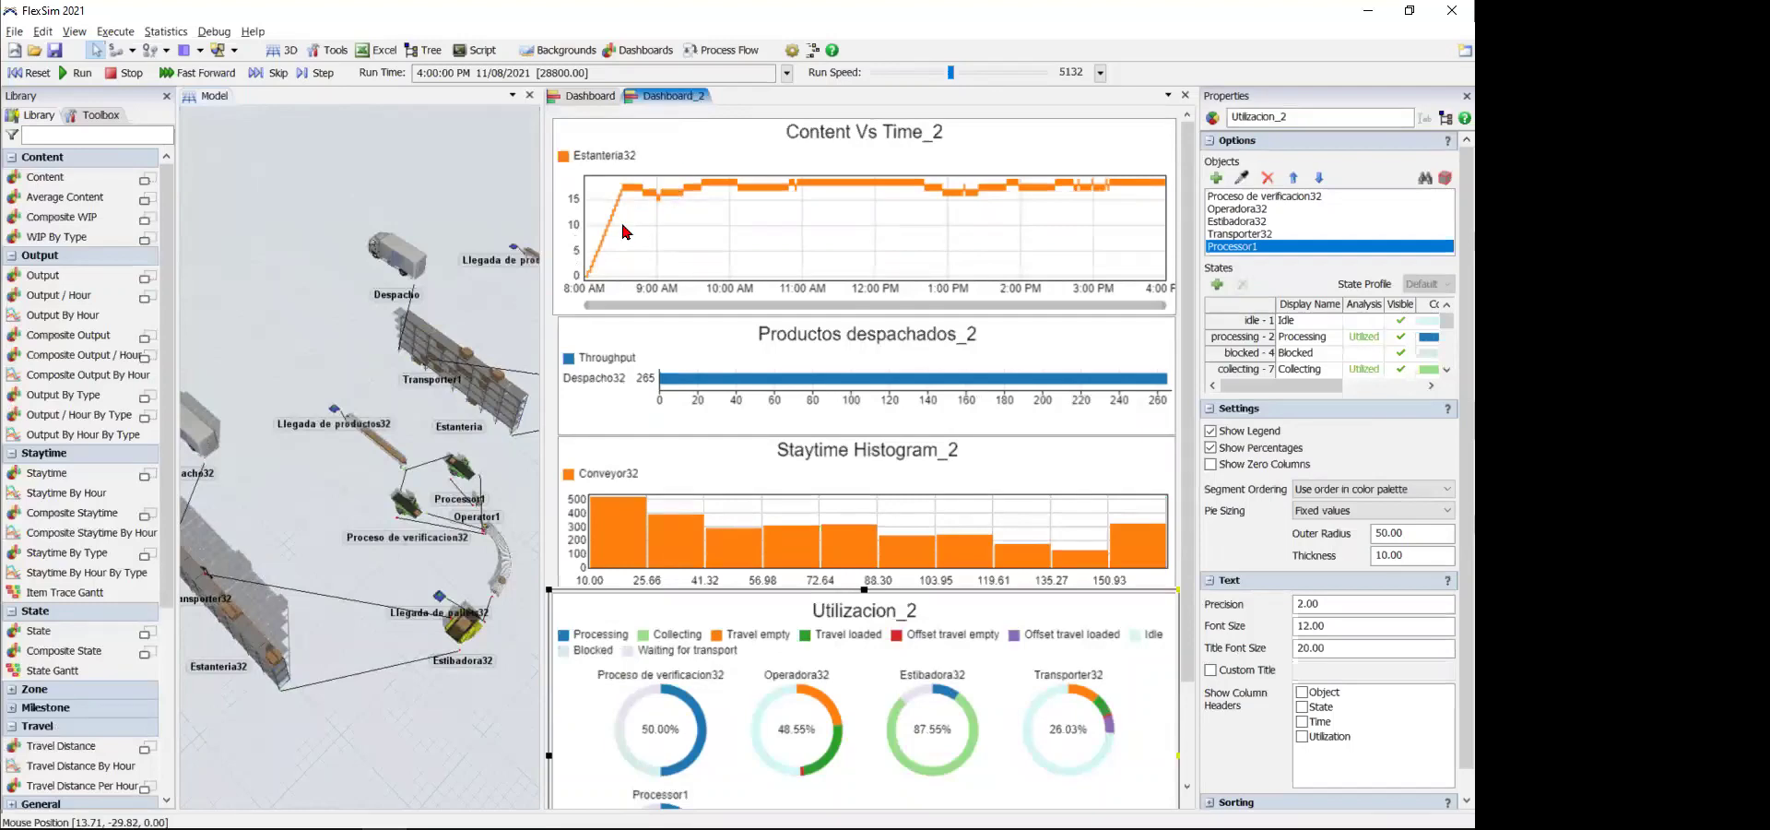
pyautogui.moveTo(286, 530); pyautogui.dragTo(341, 525)
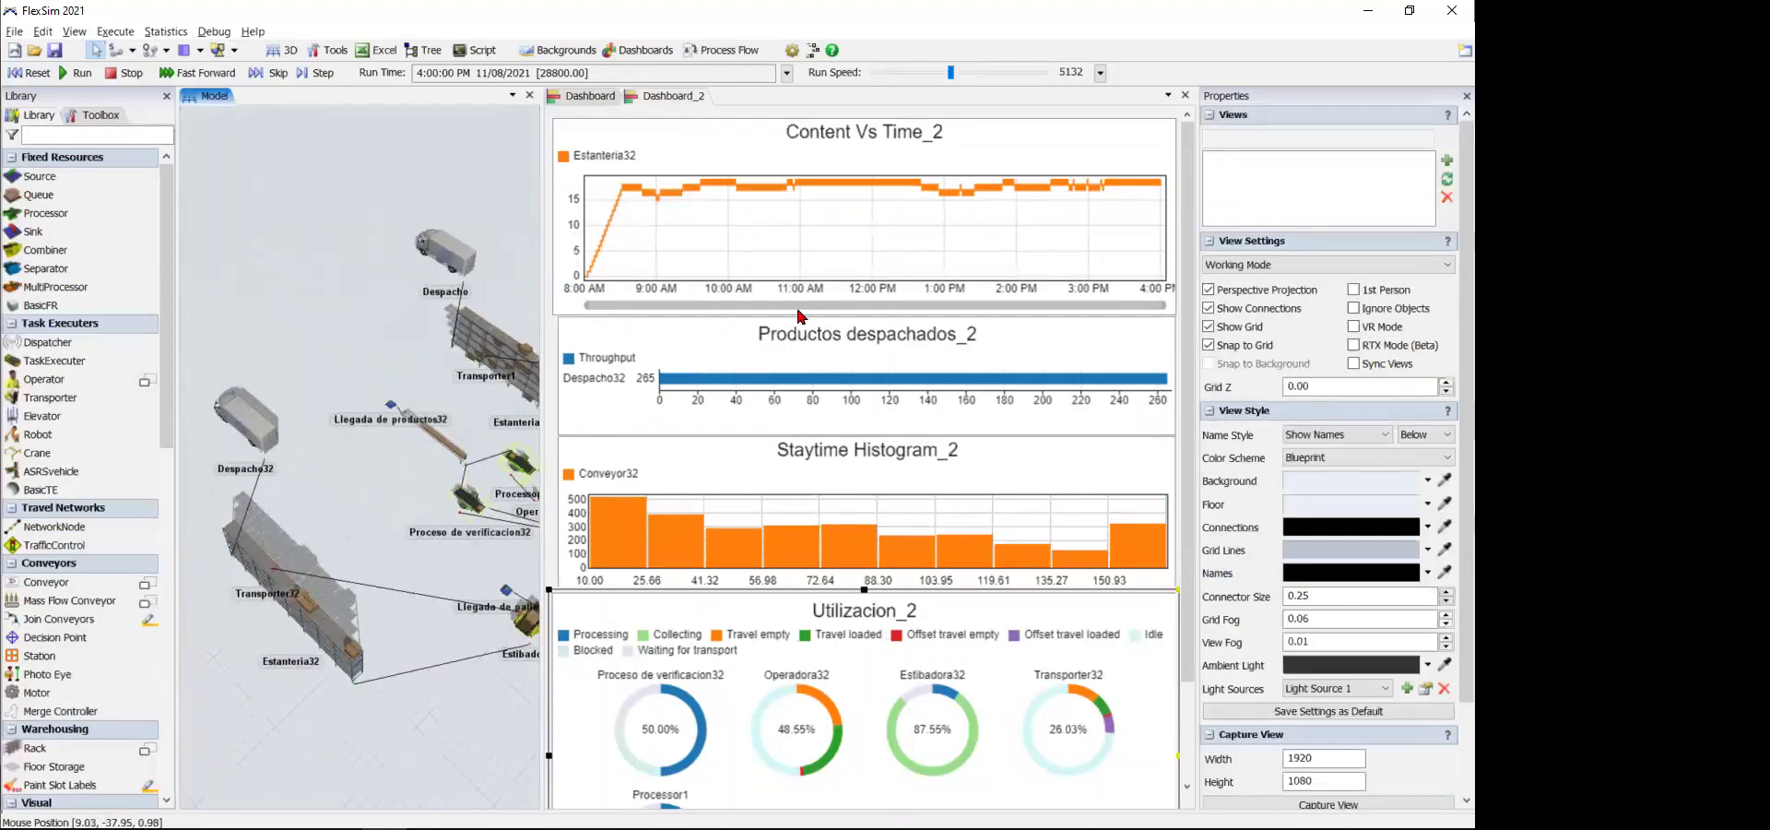
pyautogui.moveTo(751, 383)
pyautogui.click(586, 98)
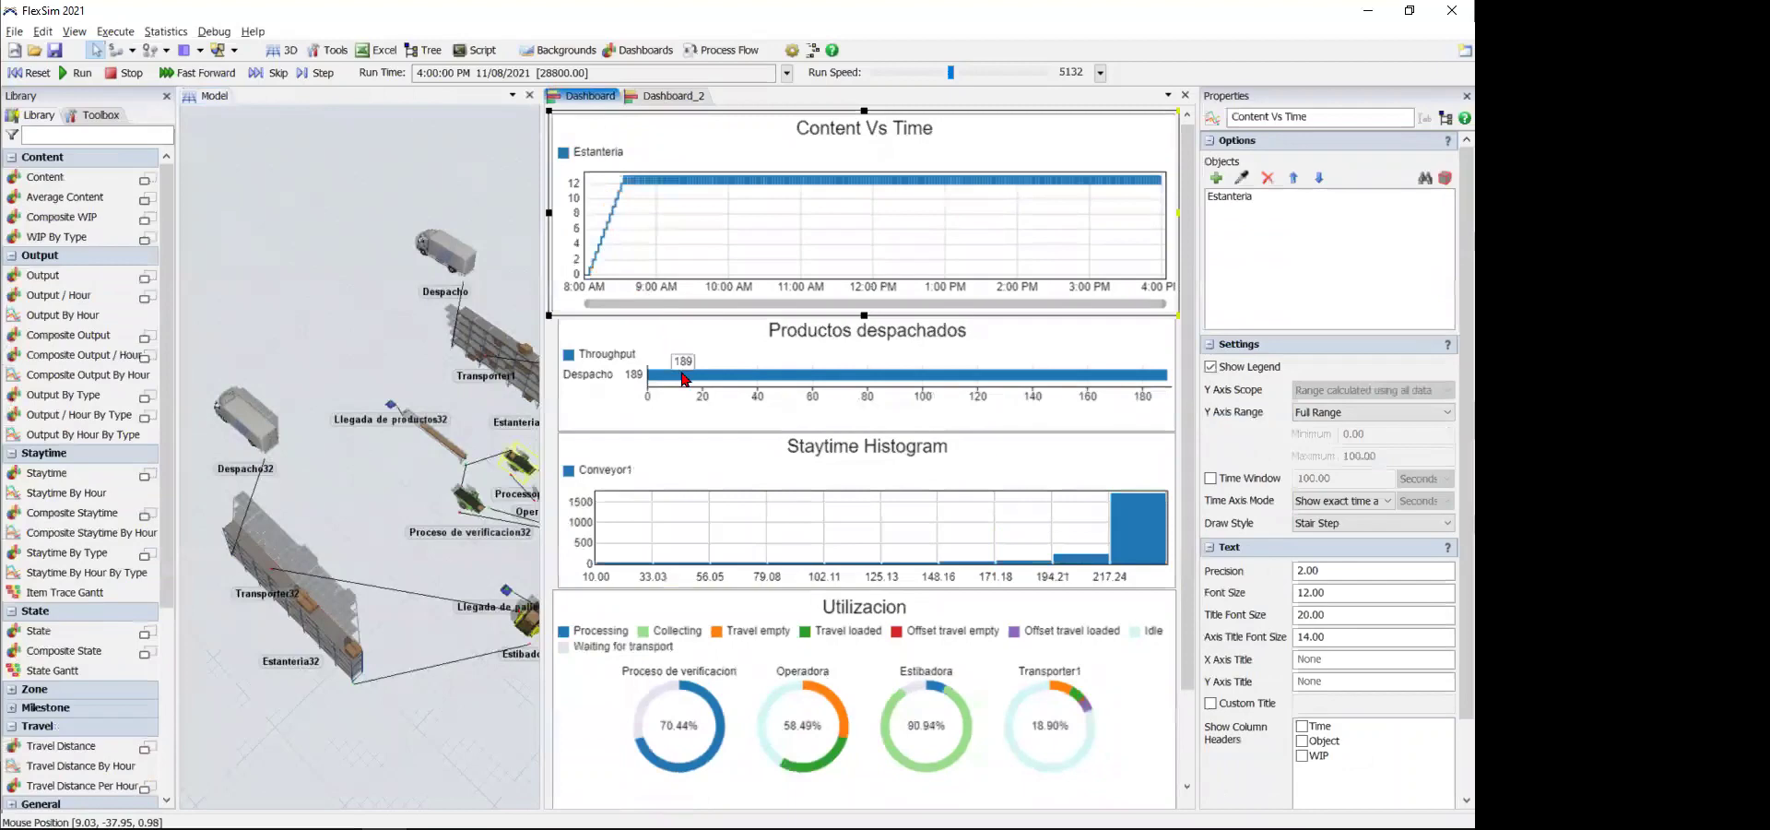
pyautogui.click(672, 96)
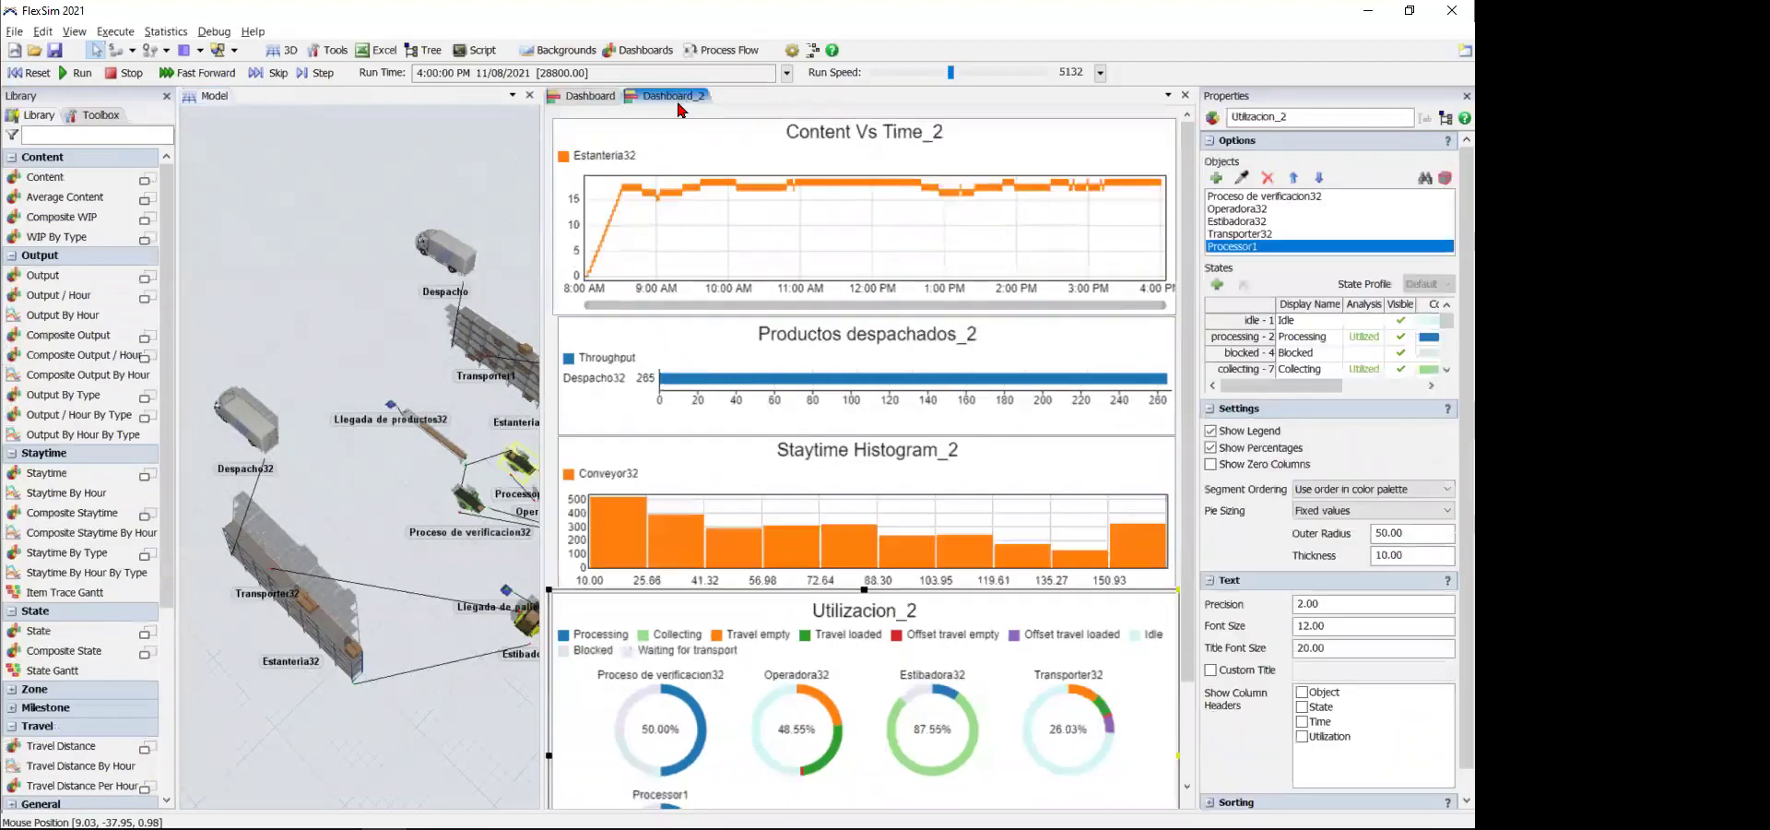
# - Compare the conveyor Staytime Histogram bars of the original line with those on Dashboard_2
pyautogui.moveTo(603, 569)
pyautogui.click(608, 98)
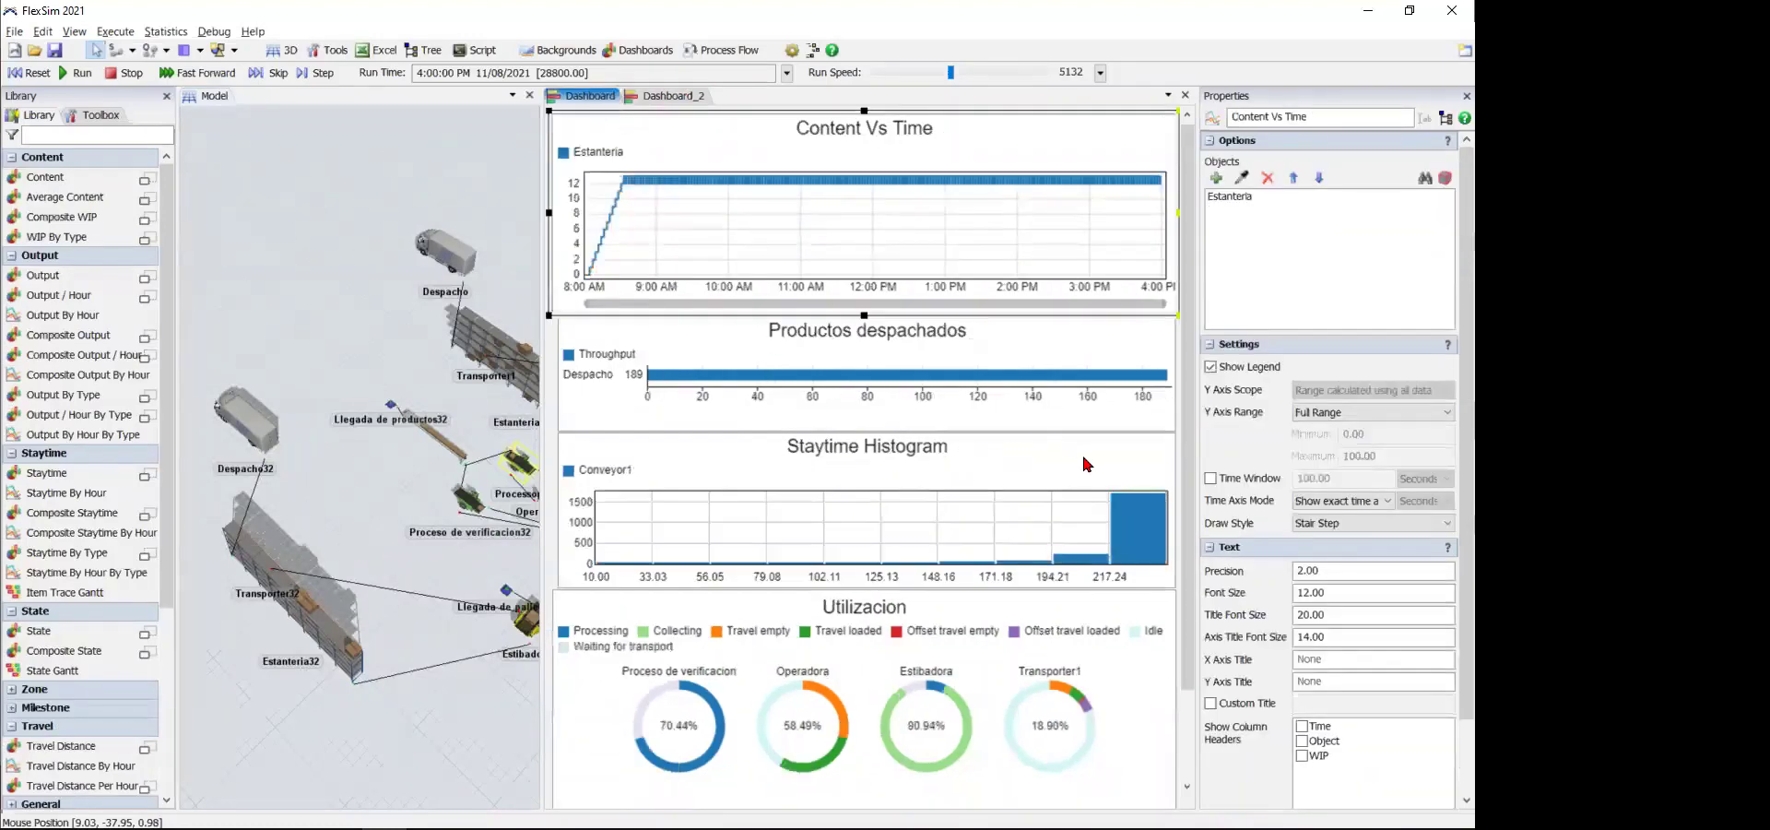
pyautogui.moveTo(1123, 546)
pyautogui.click(674, 95)
pyautogui.moveTo(616, 523)
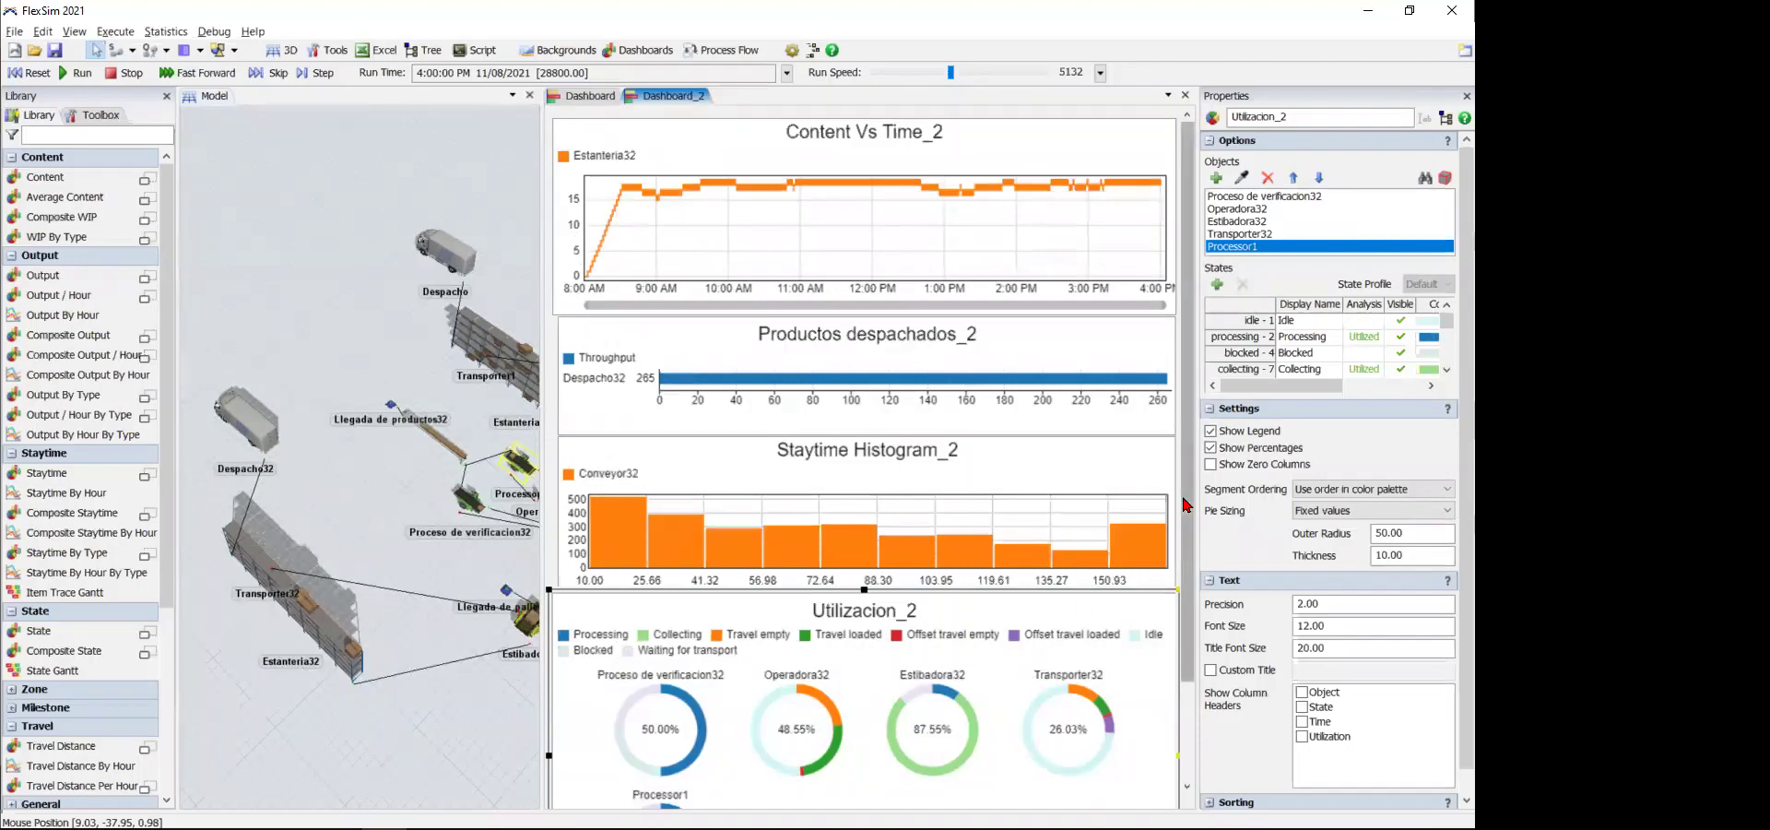
# - Examine all the utilization charts on Dashboard_2, including Processor1, and compare them with the original dashboard's utilization
pyautogui.moveTo(1187, 508); pyautogui.dragTo(1185, 585)
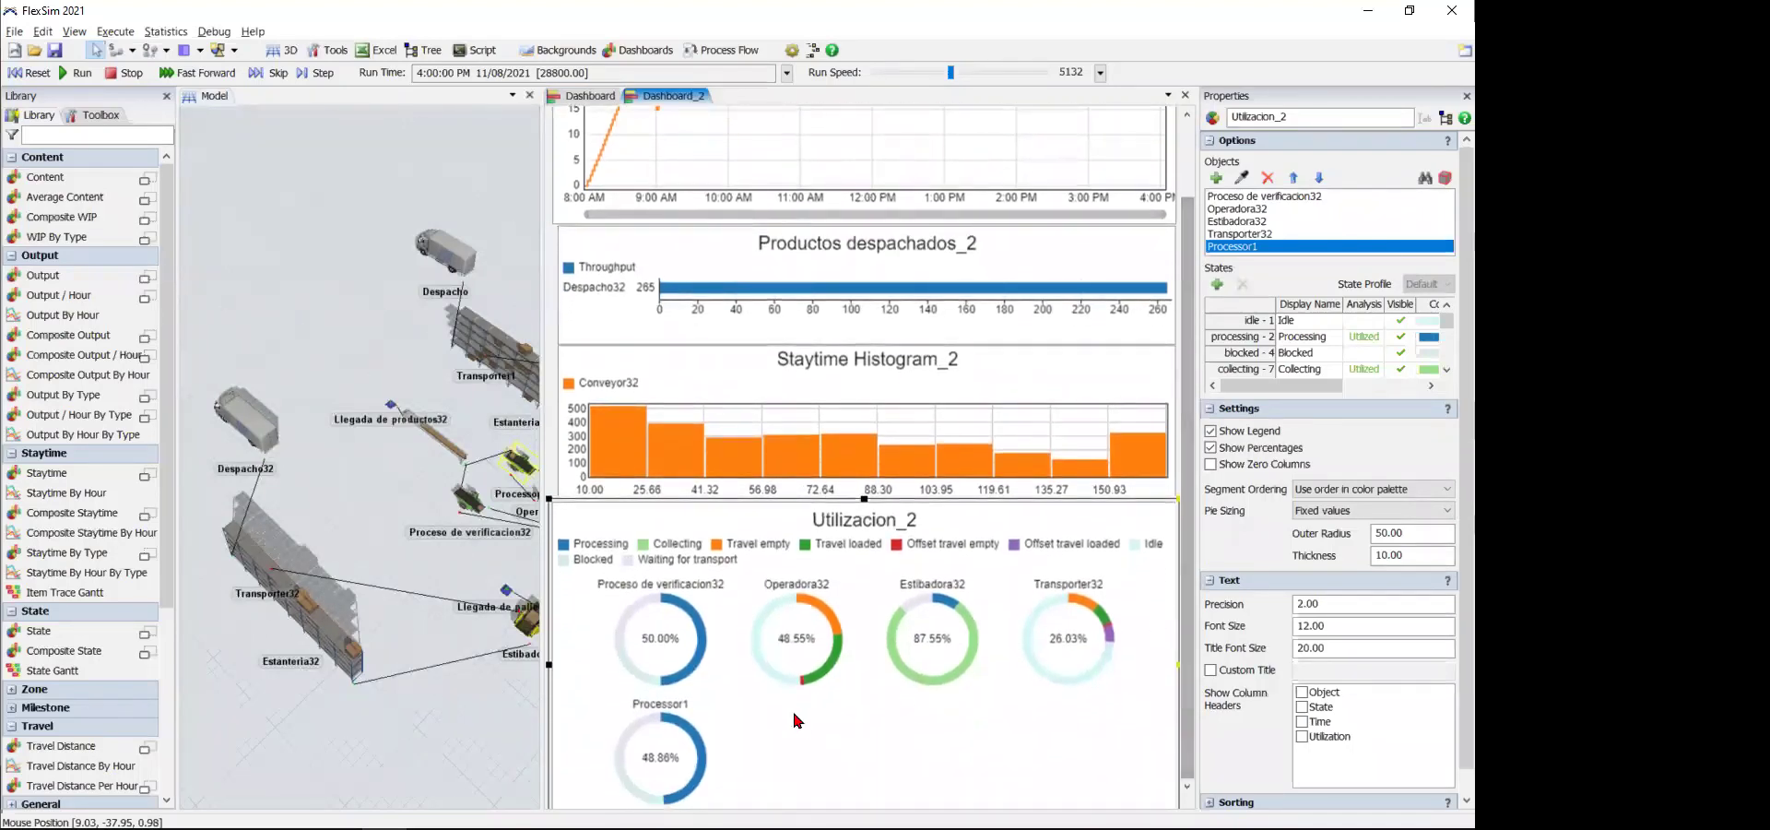
pyautogui.moveTo(696, 617)
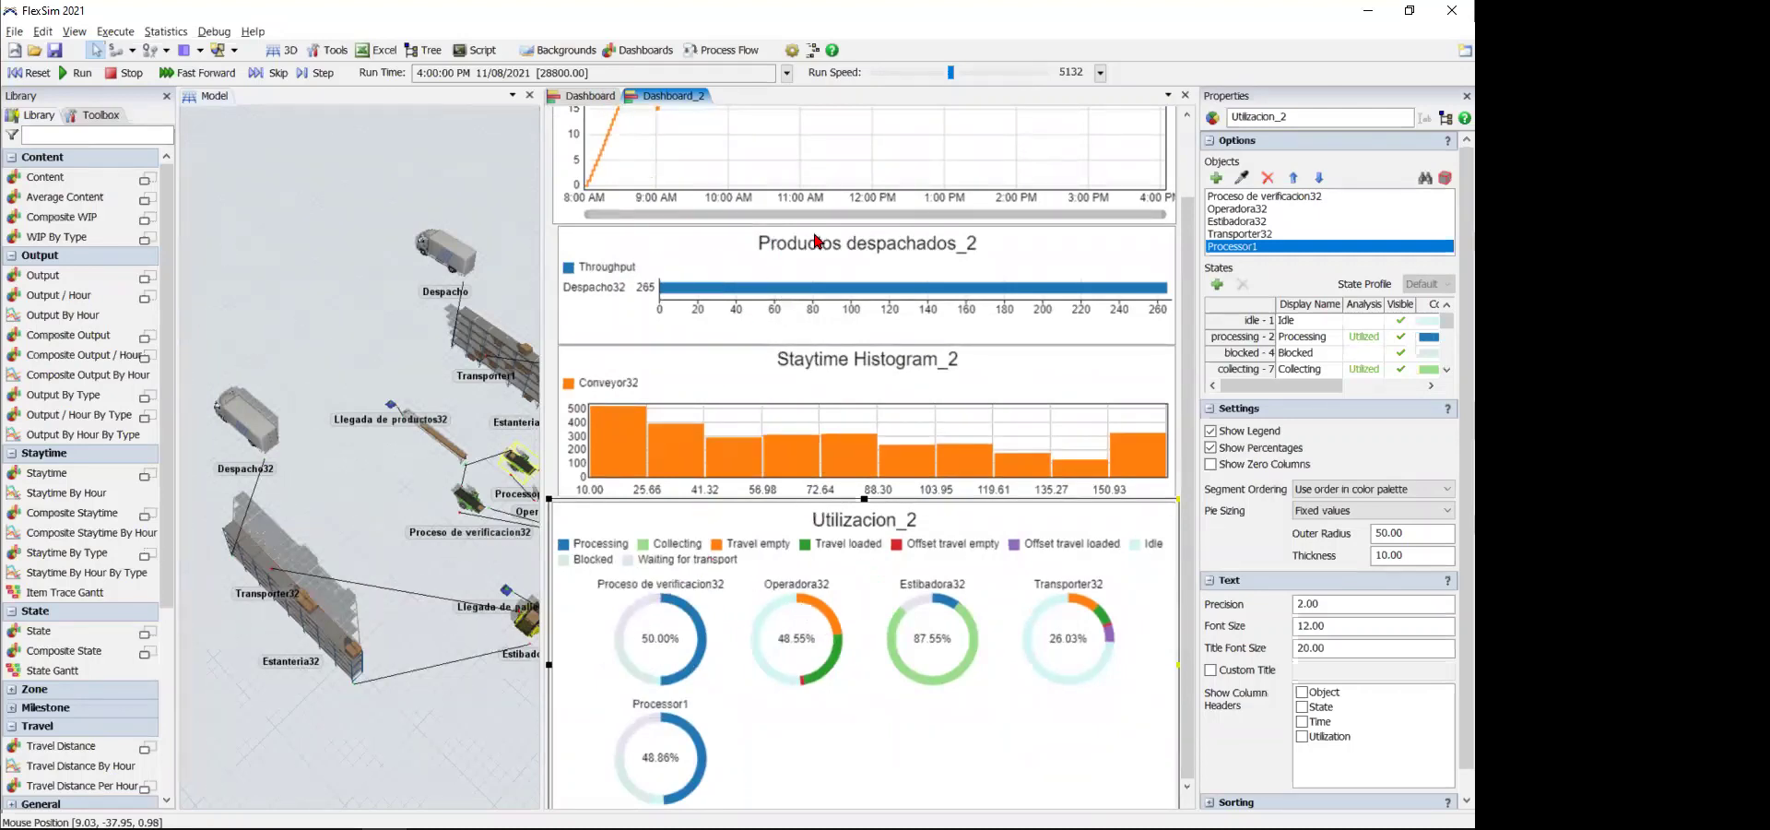
pyautogui.click(603, 96)
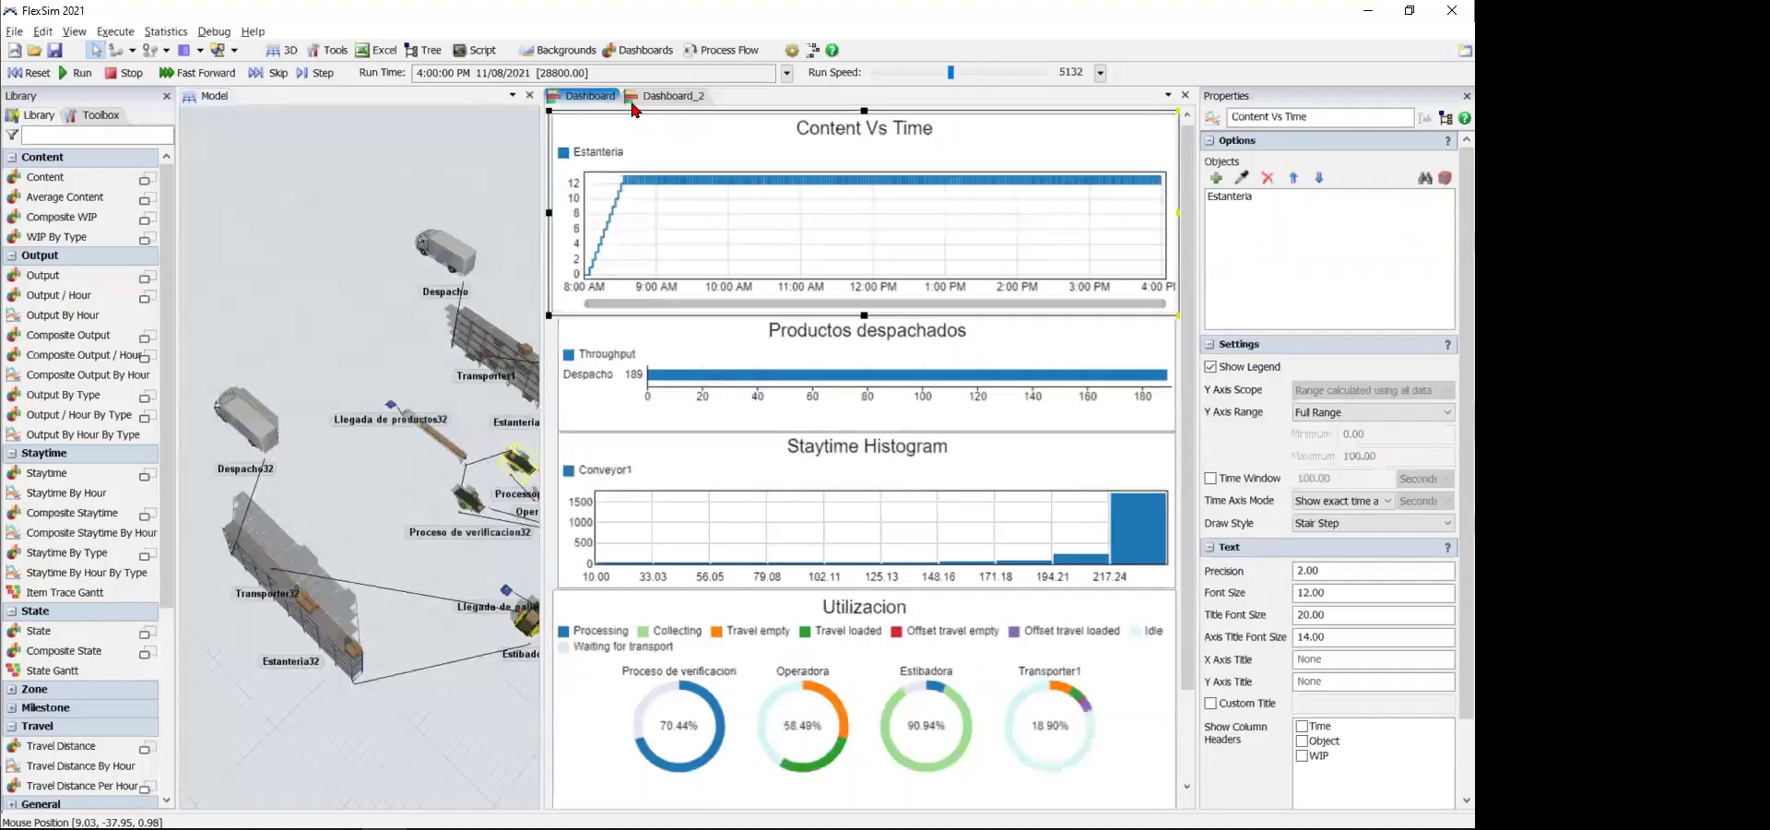
pyautogui.click(645, 98)
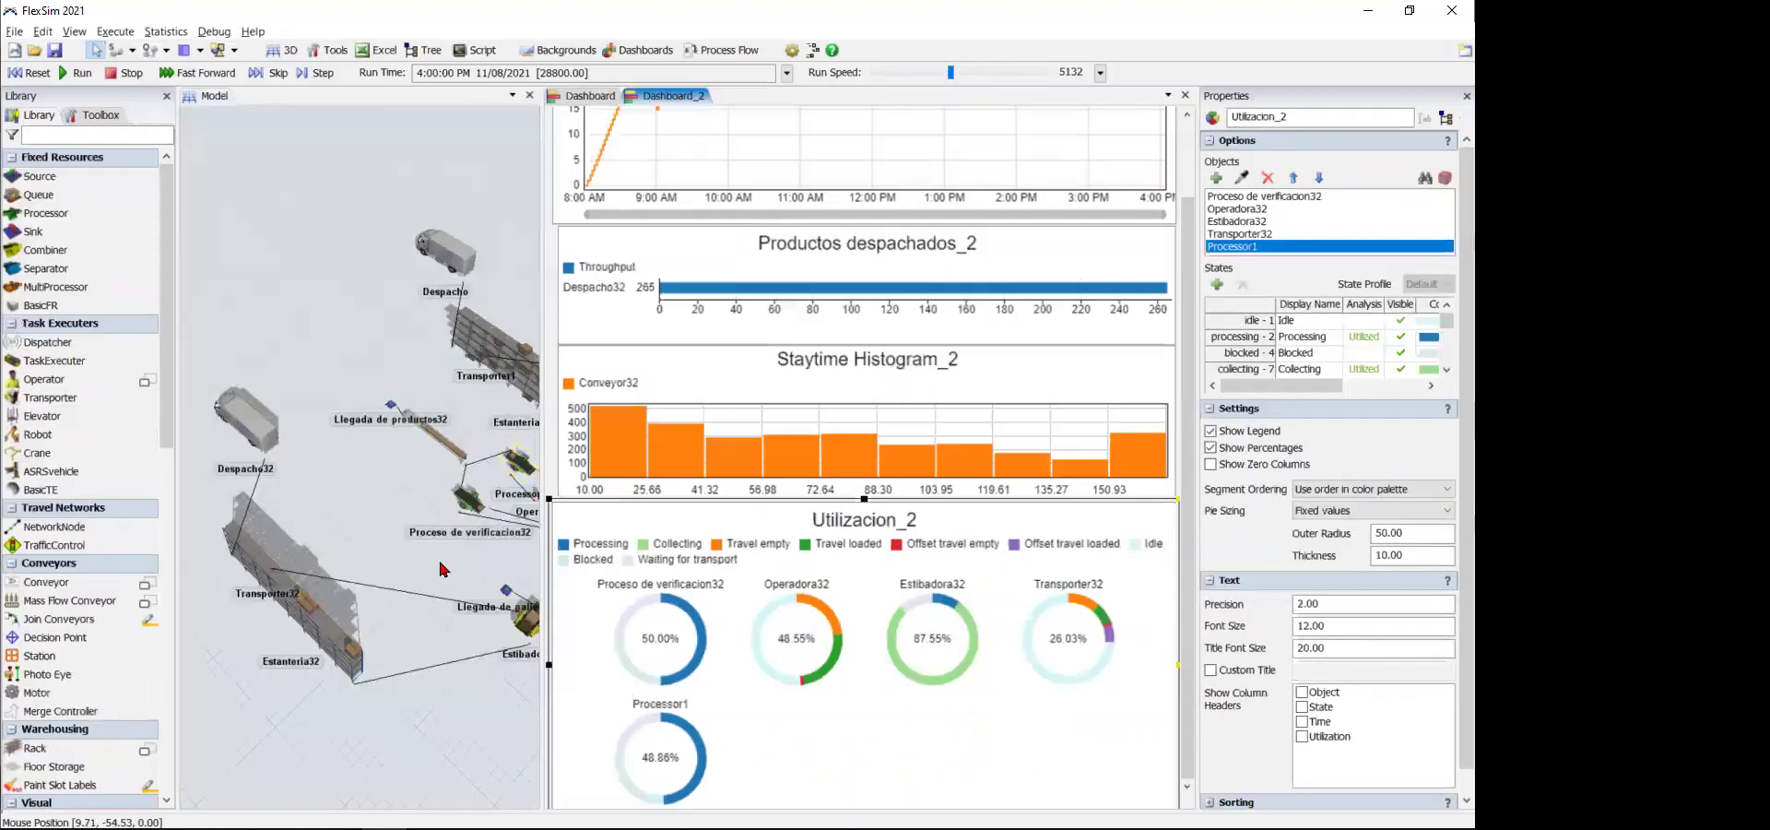
# - Reset the simulation model with both warehouse lines in view
pyautogui.click(440, 562)
pyautogui.scroll(-3, 439, 562)
pyautogui.moveTo(440, 563); pyautogui.dragTo(354, 590)
pyautogui.moveTo(354, 590); pyautogui.dragTo(332, 704, button='right')
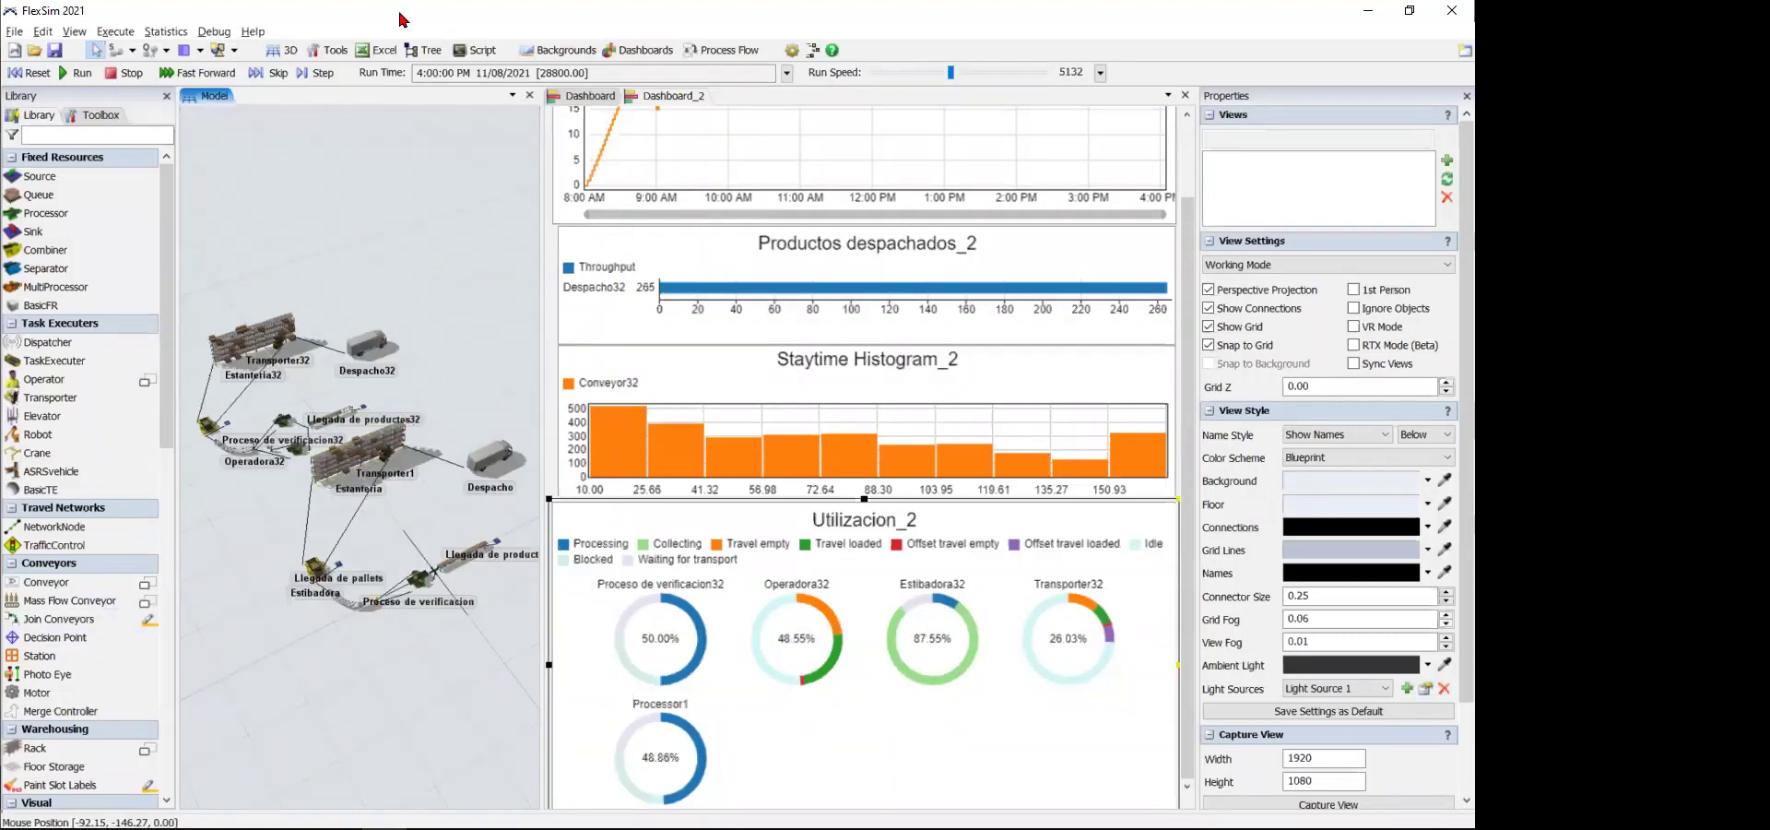
pyautogui.click(37, 73)
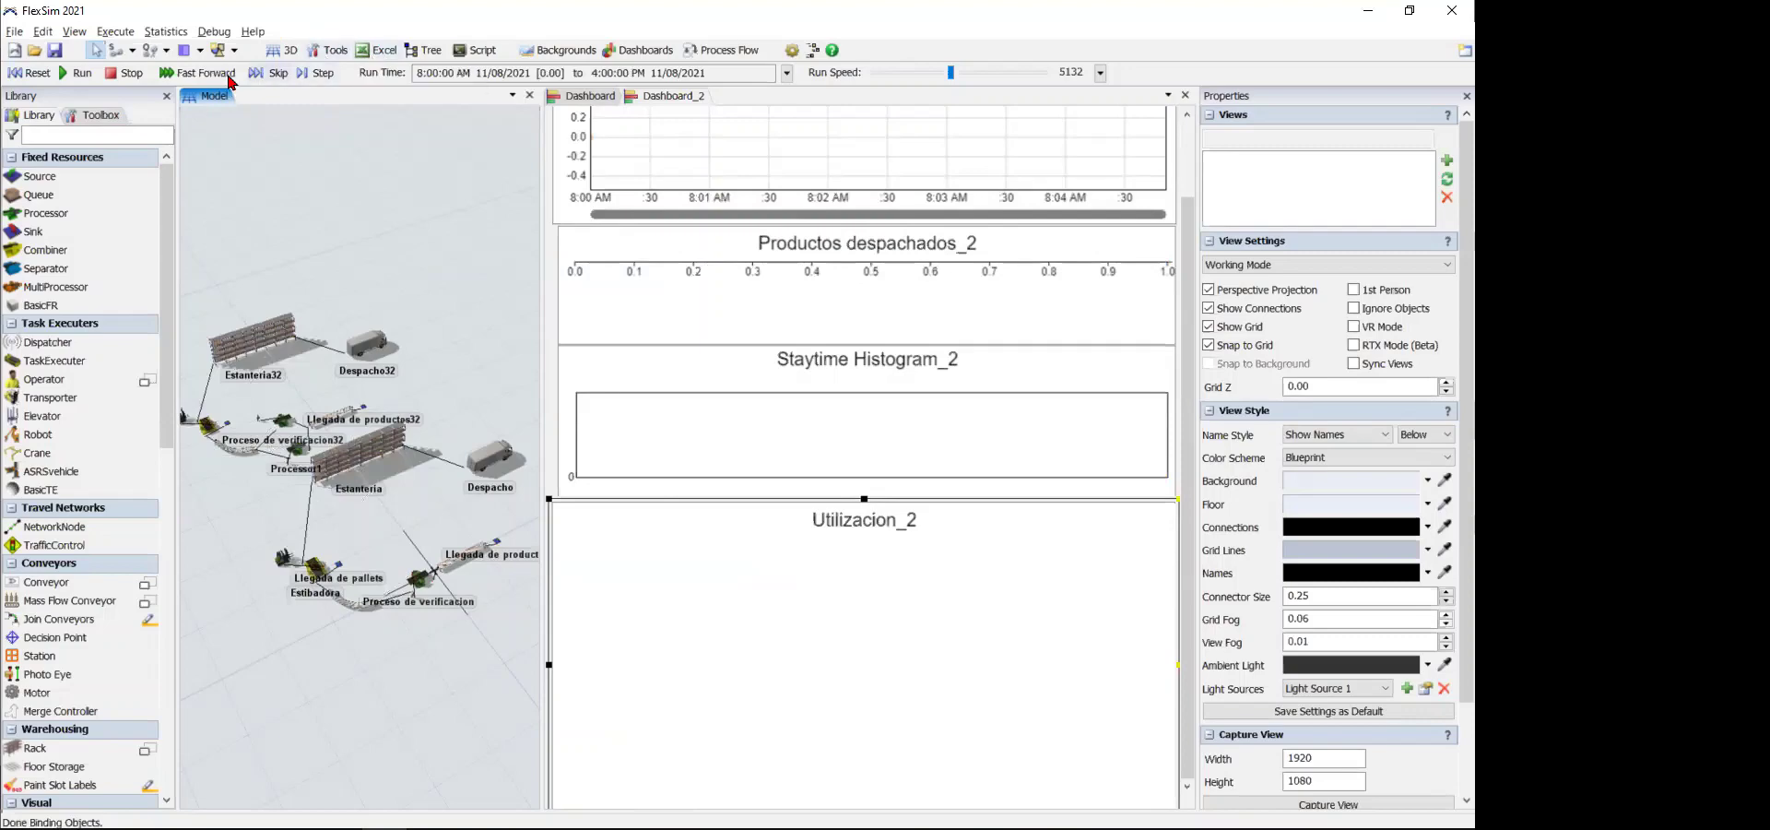
# - Open the Excel import/export interface and add a new table import entry, keeping its default name
pyautogui.click(382, 53)
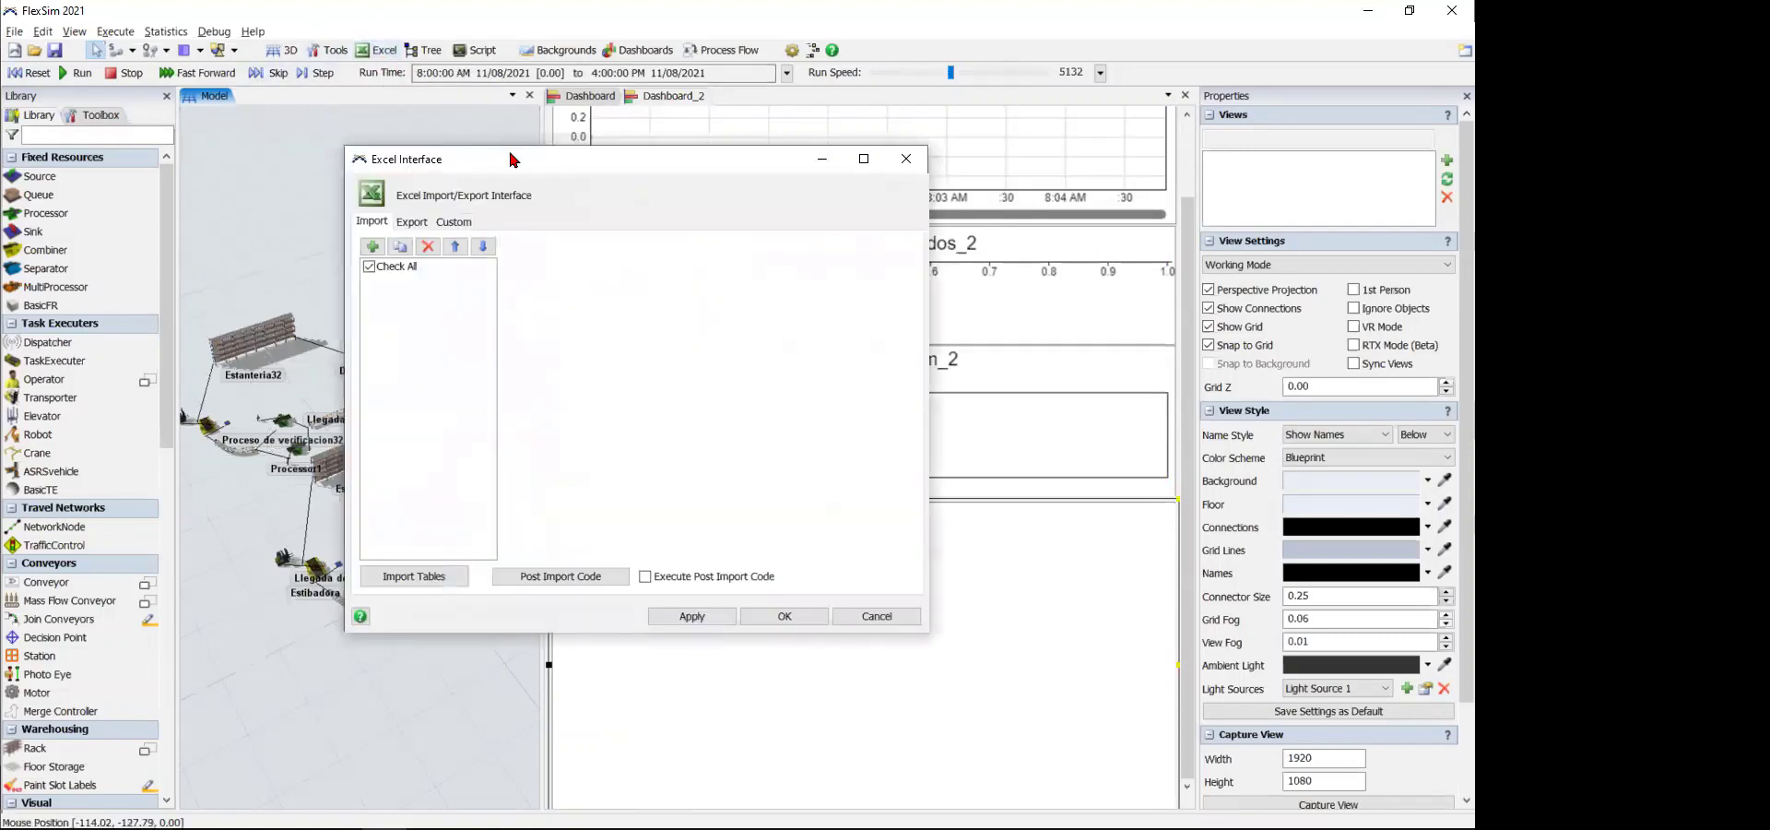
pyautogui.moveTo(513, 174); pyautogui.dragTo(516, 182)
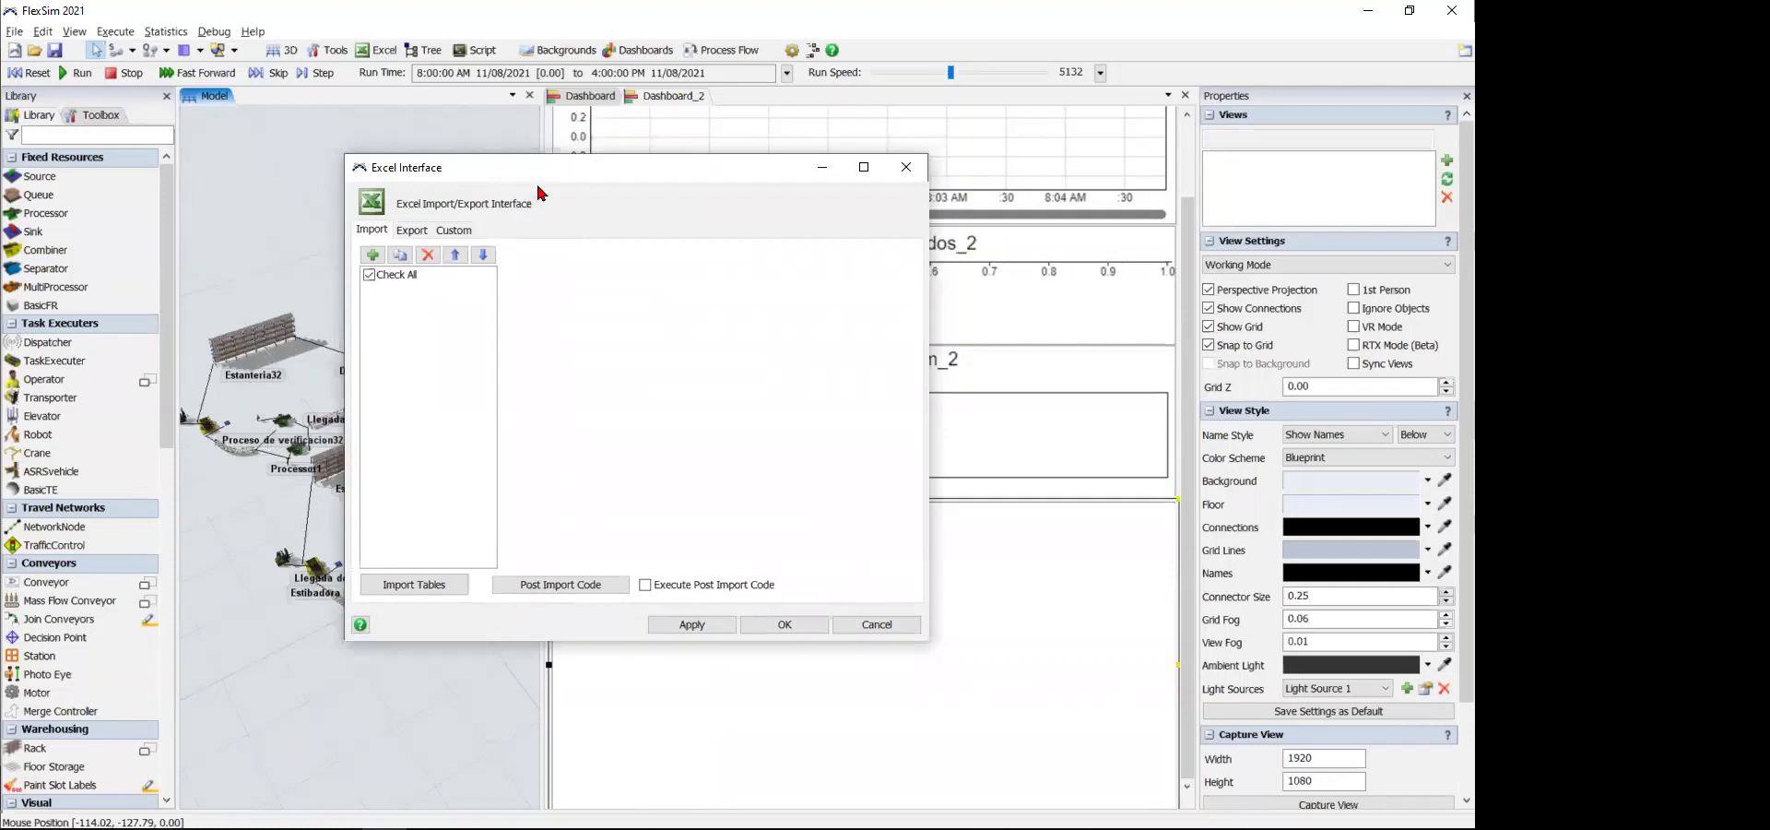
pyautogui.click(374, 257)
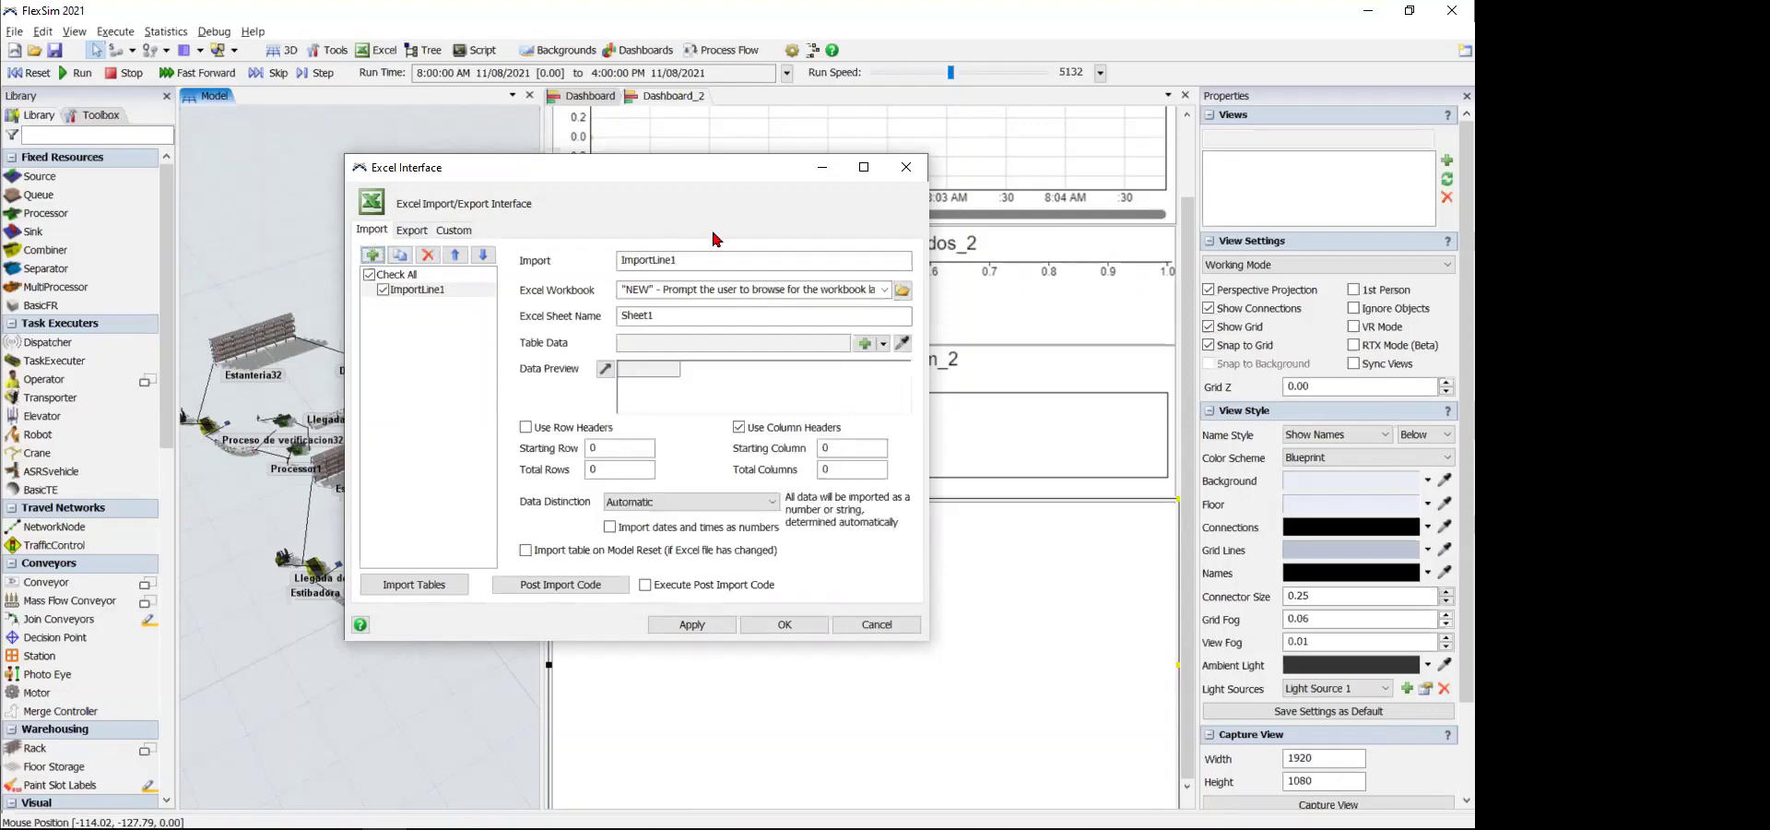
pyautogui.doubleClick(679, 259)
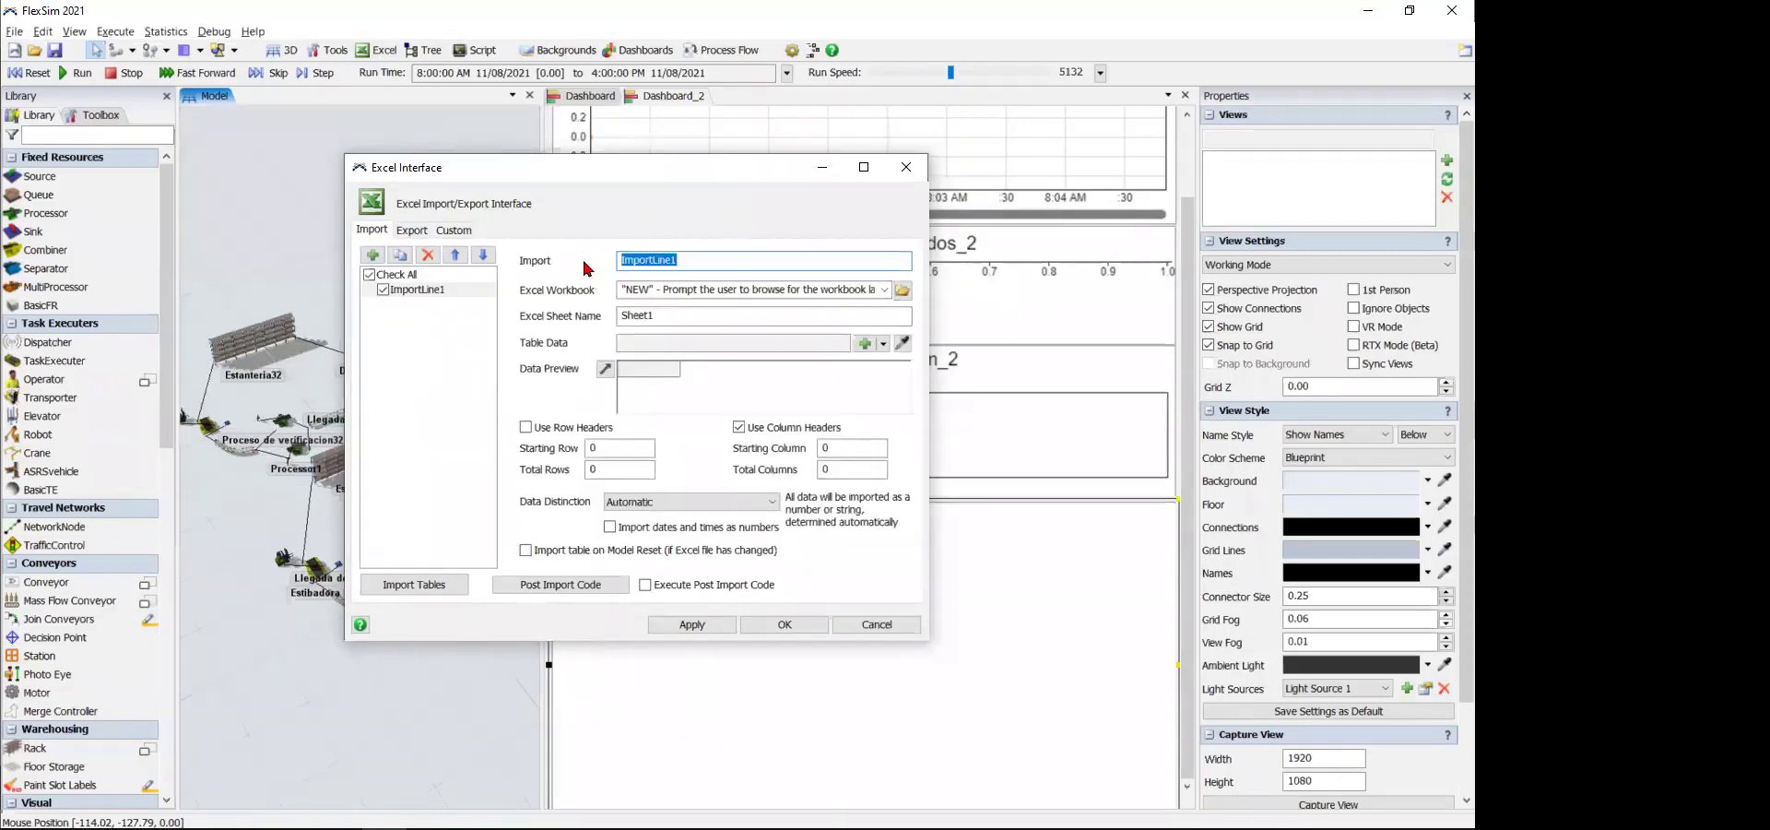
pyautogui.click(590, 272)
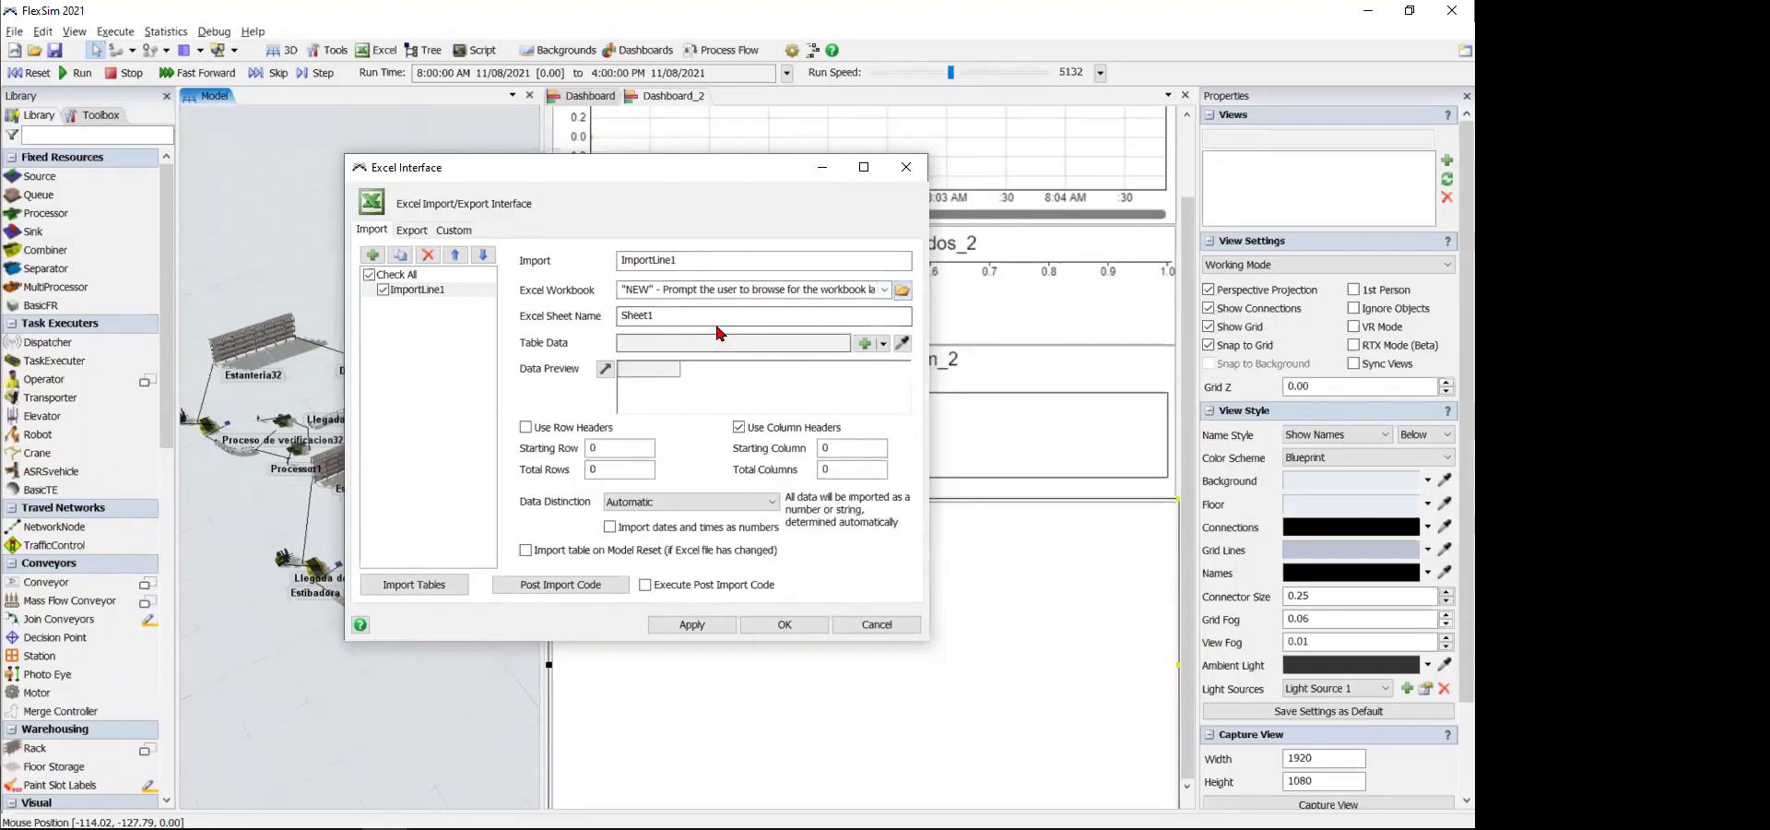
# - Examine the import entry's sheet name and the available table data targets, and accept the Excel interface with its default settings
pyautogui.moveTo(715, 315); pyautogui.dragTo(612, 312)
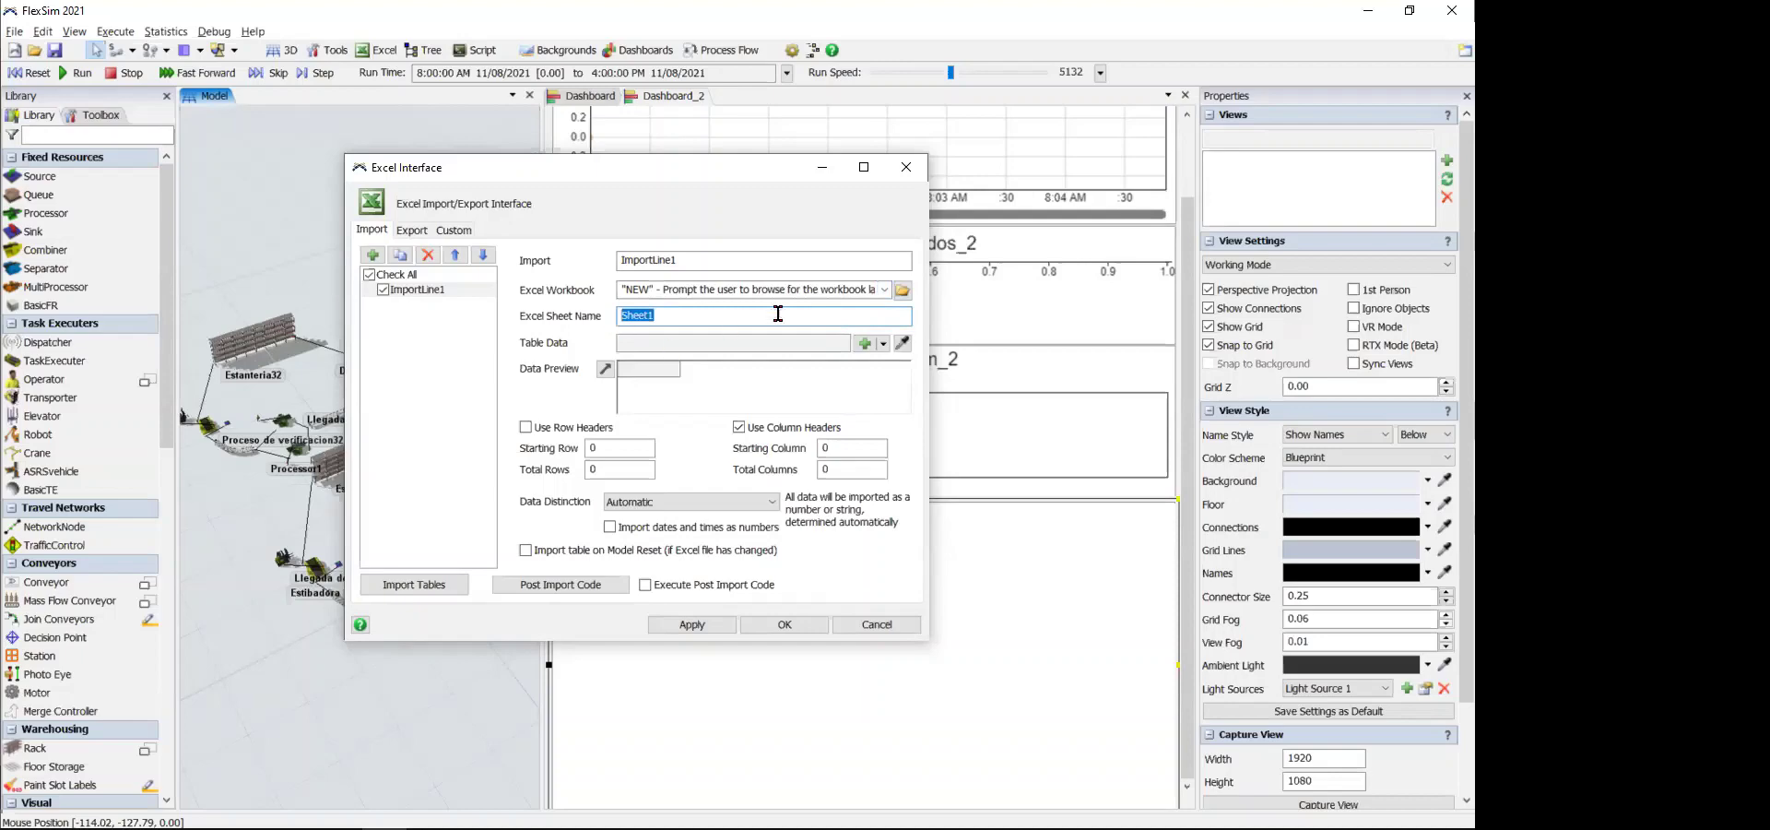
pyautogui.click(867, 345)
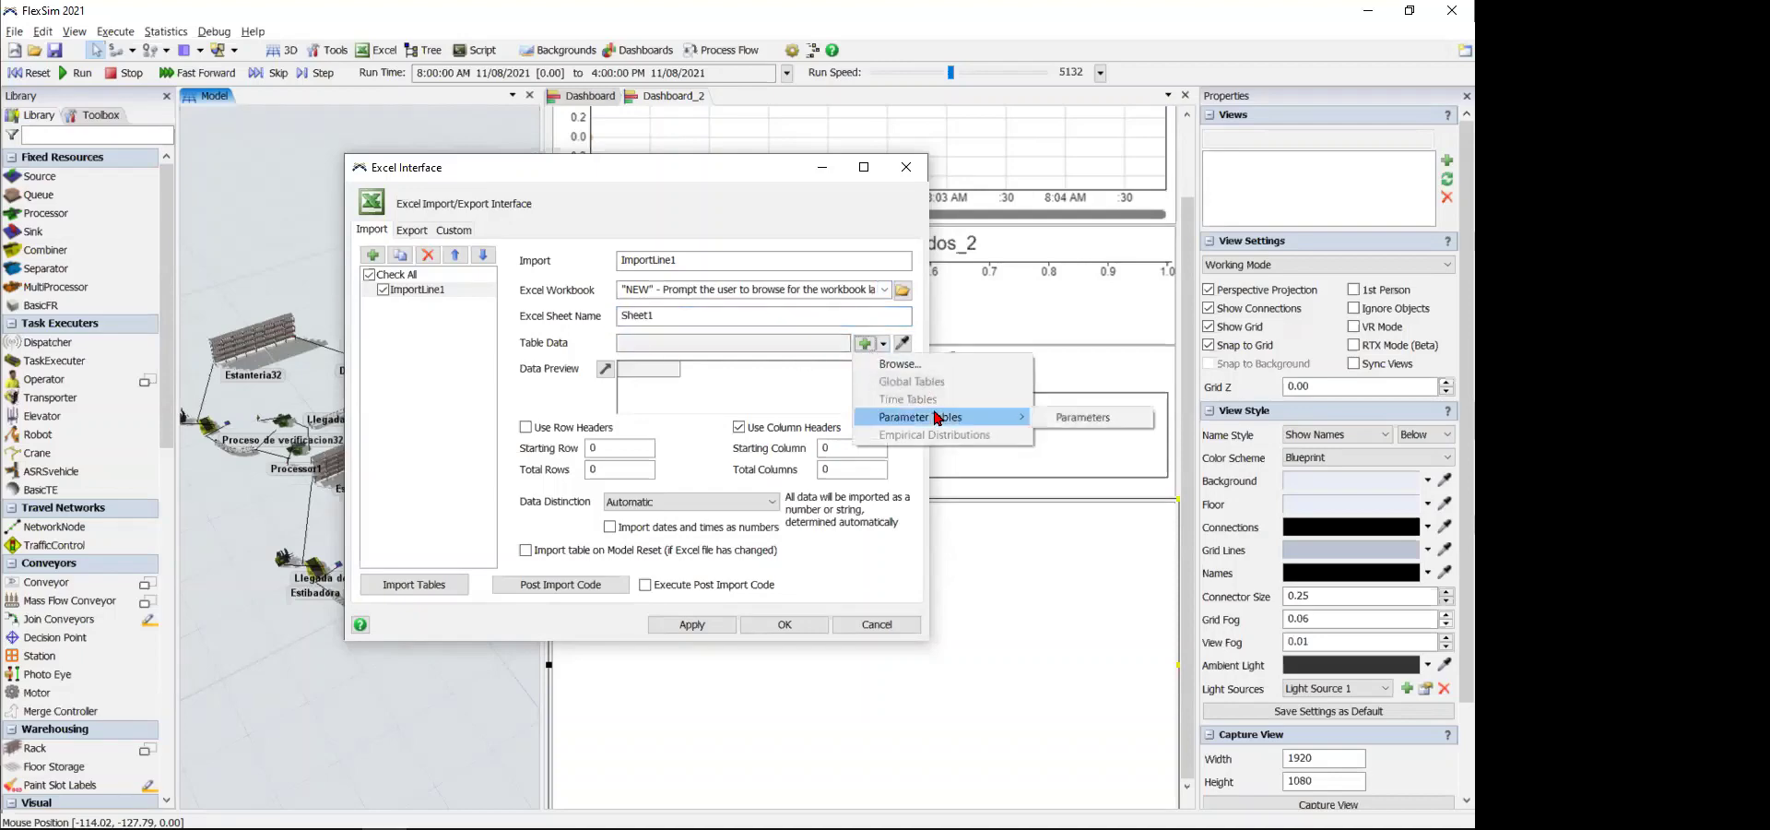
pyautogui.click(541, 402)
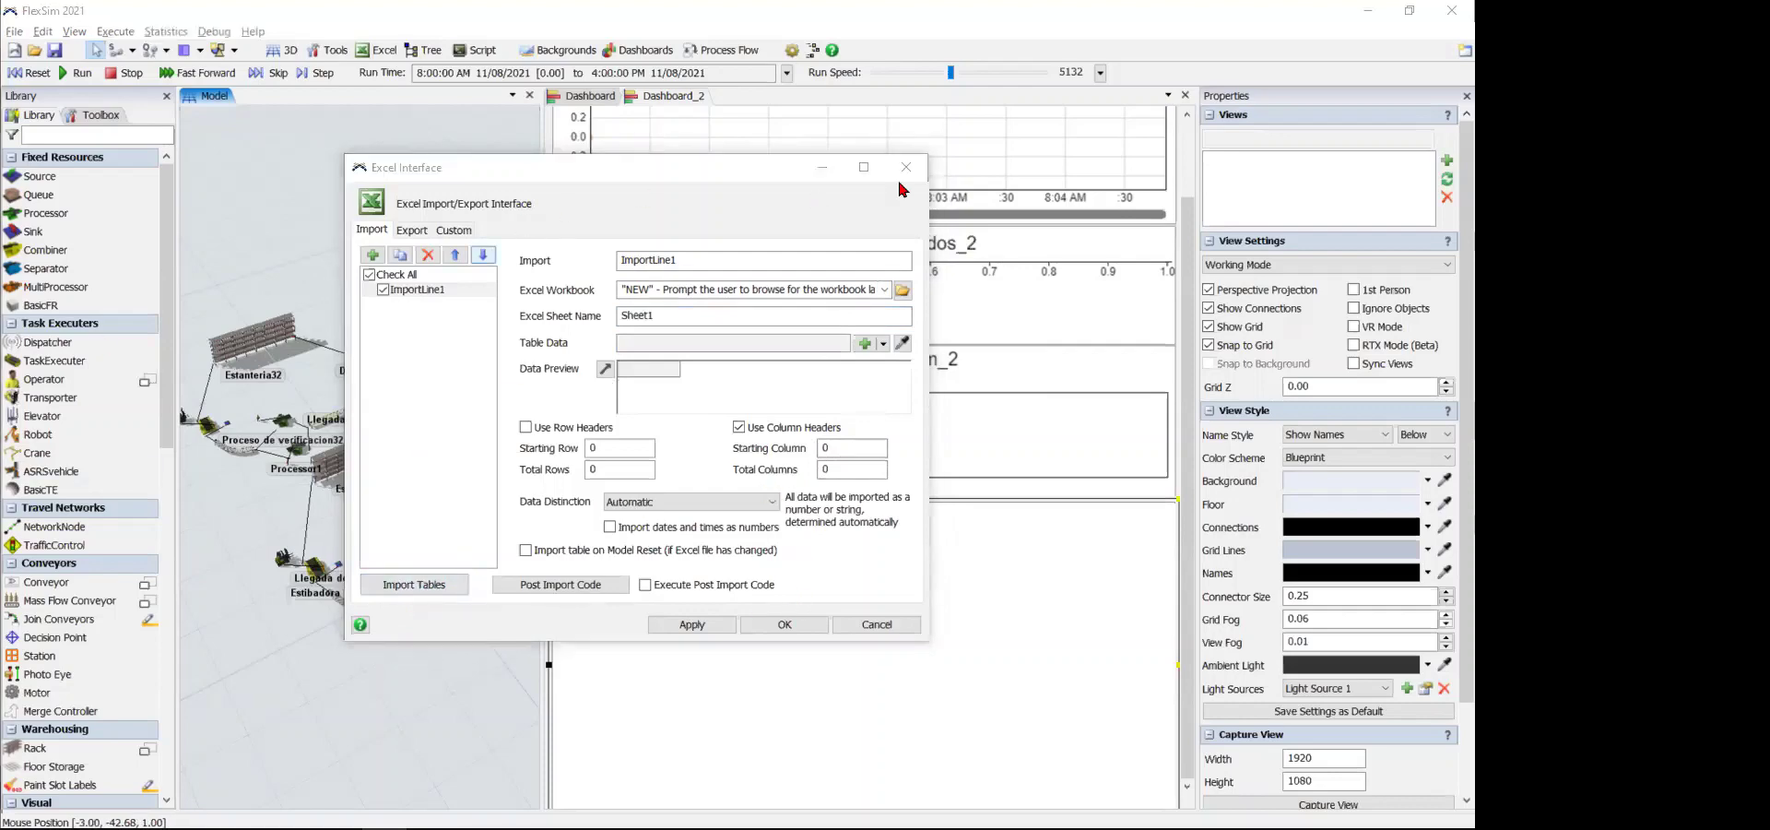
pyautogui.click(784, 625)
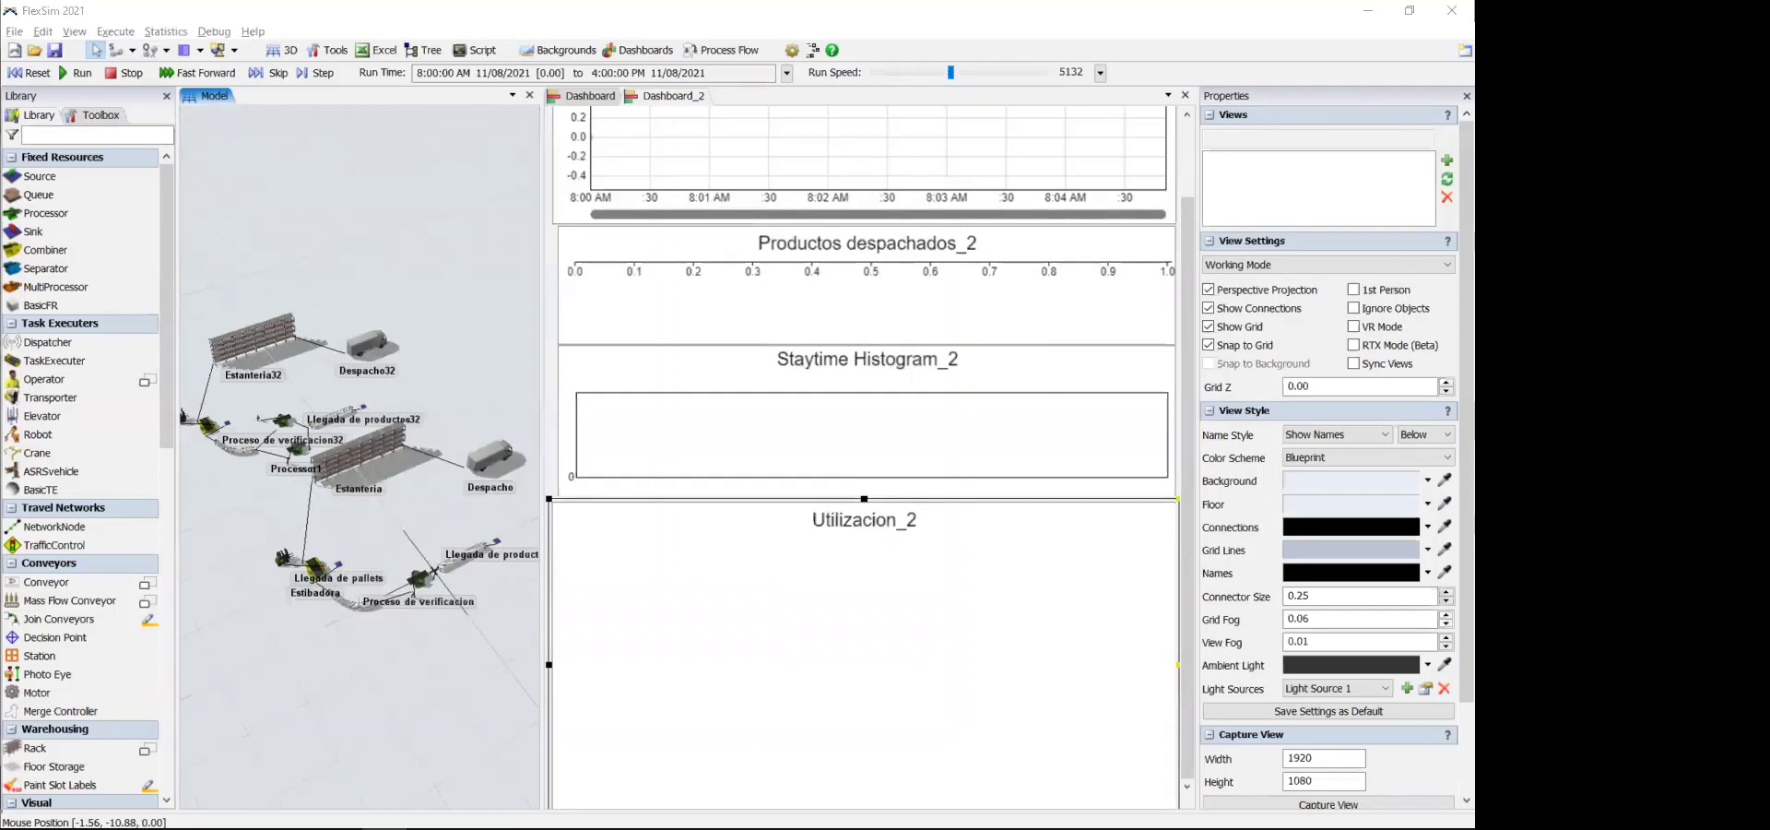
# - Widen the 3D model view over the original line's product arrival area and select Conveyor1
pyautogui.scroll(5, 410, 645)
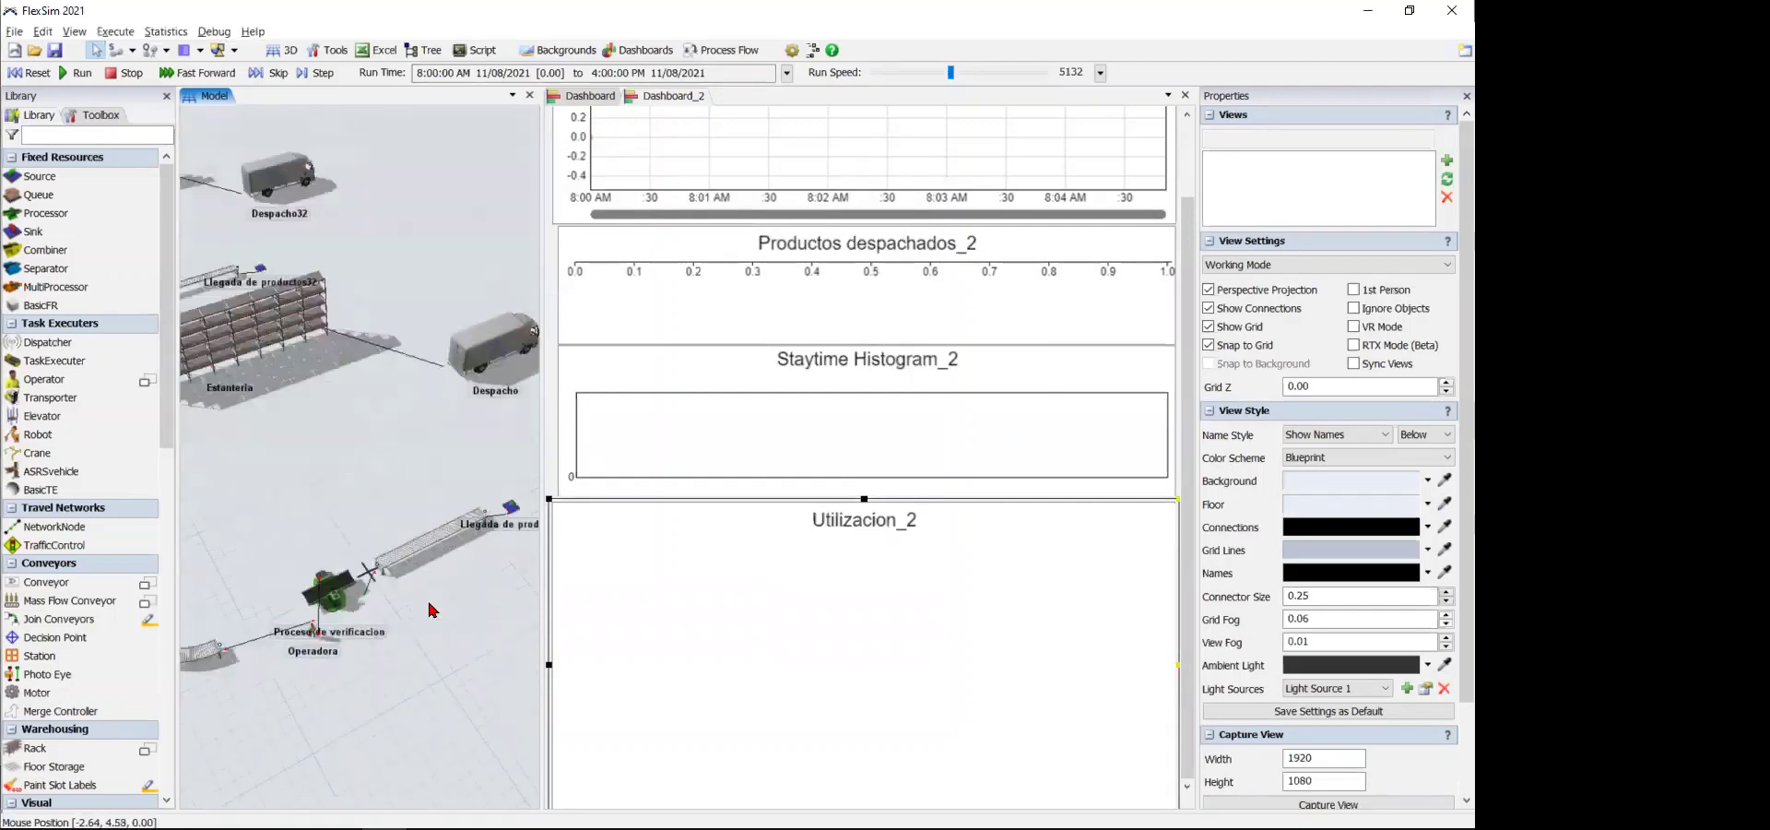
pyautogui.scroll(4, 431, 609)
pyautogui.moveTo(552, 405); pyautogui.dragTo(1025, 322)
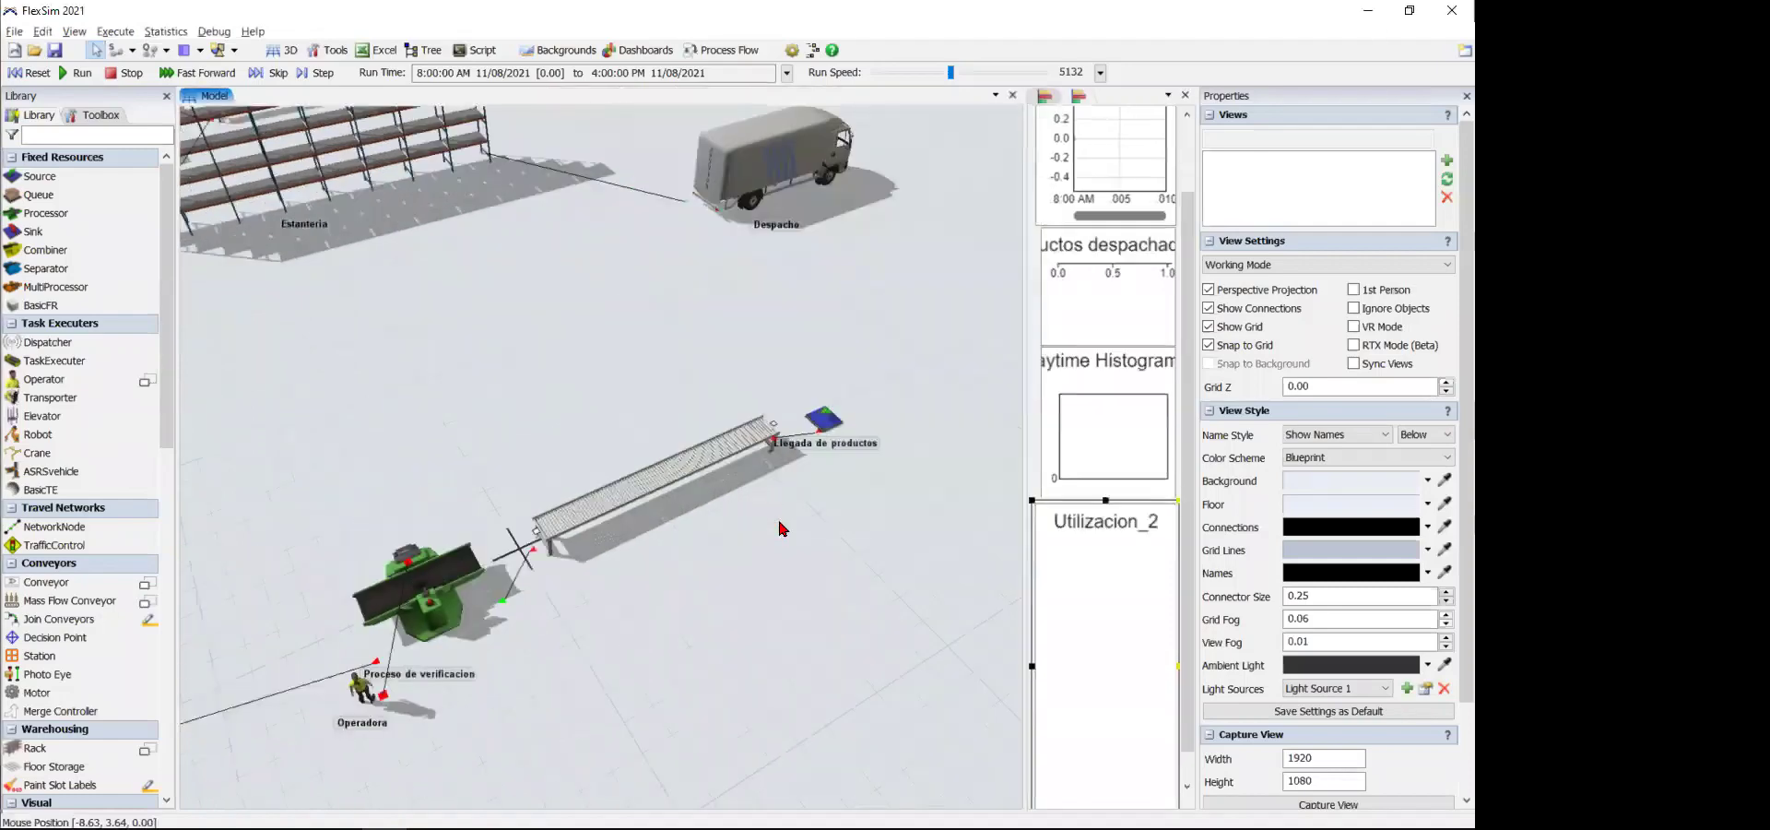
pyautogui.click(585, 500)
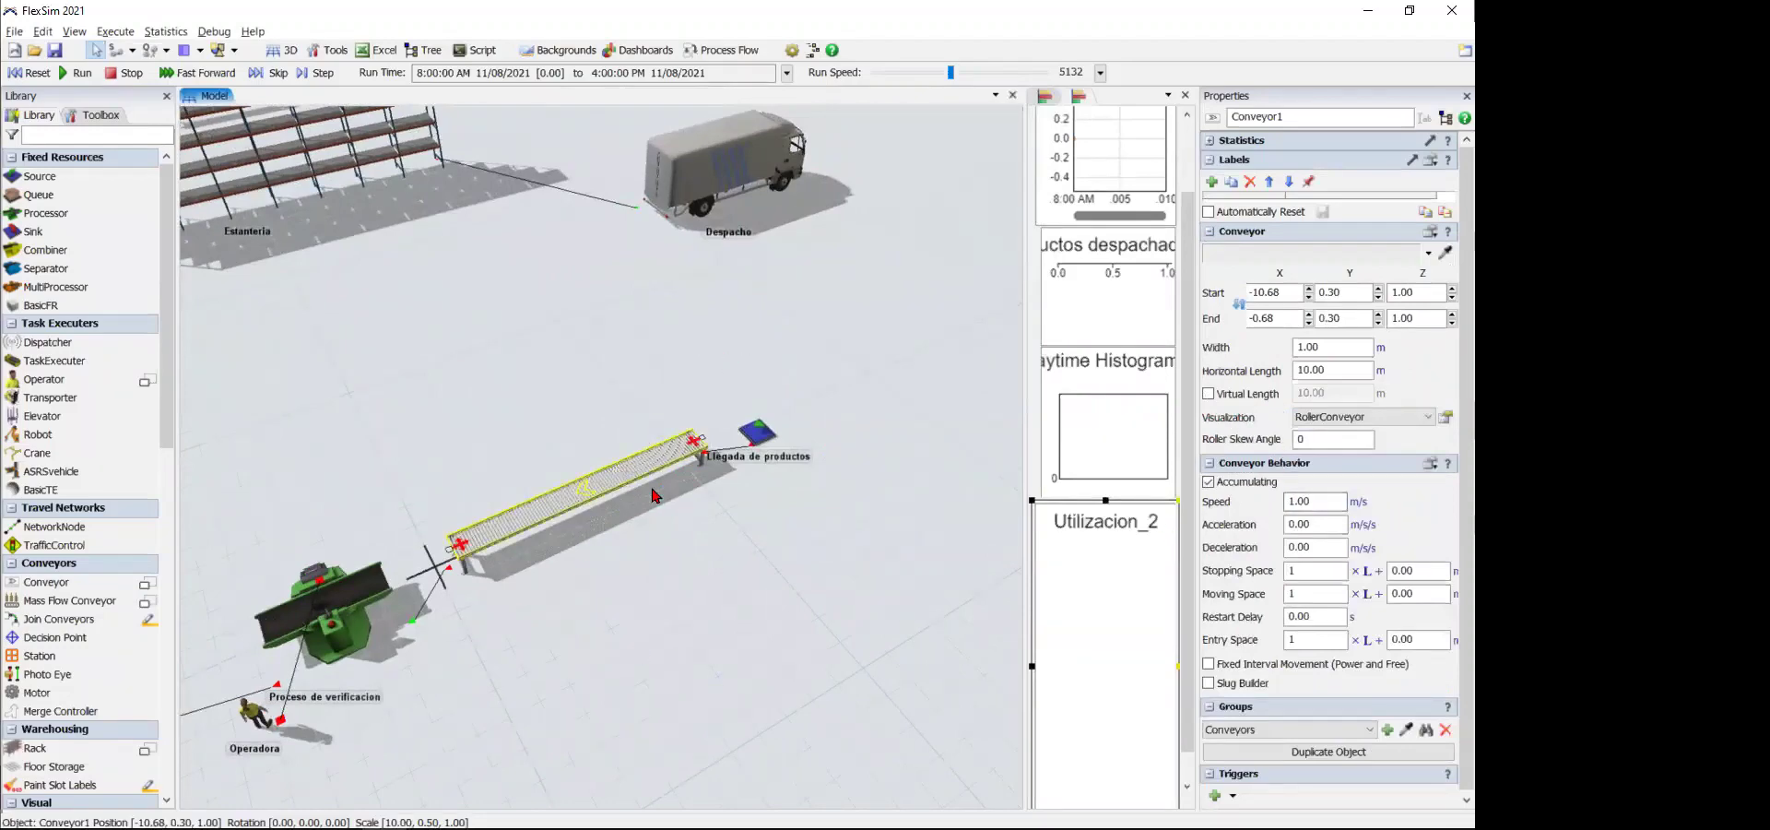
pyautogui.moveTo(656, 495); pyautogui.dragTo(697, 401)
pyautogui.click(687, 373)
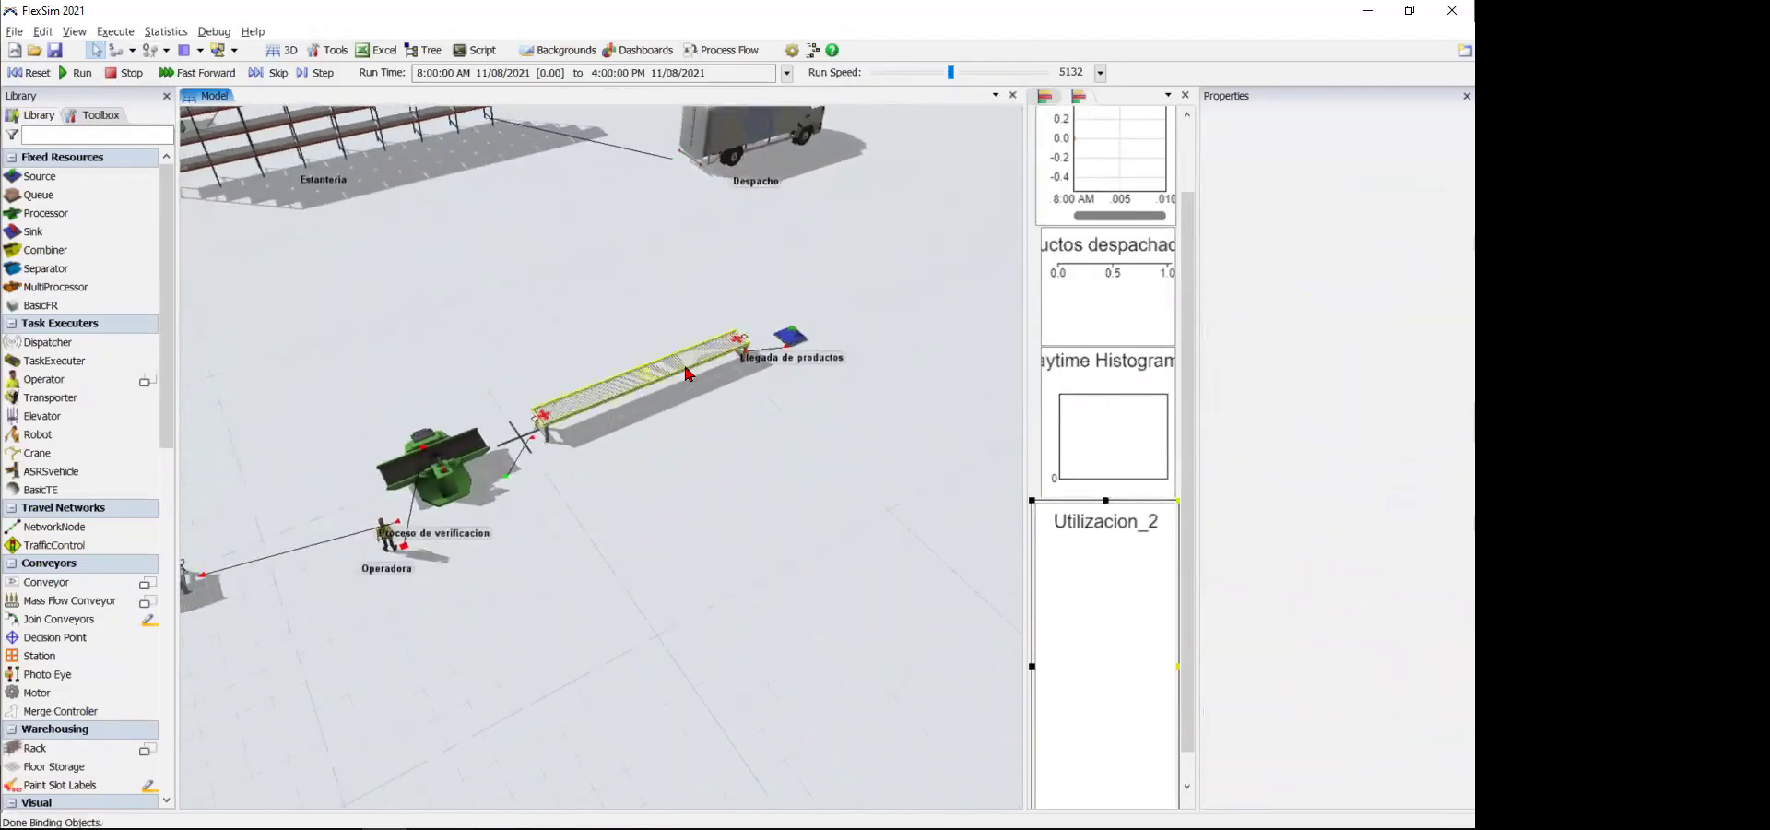
# - Review Conveyor1's speed and spacing under Conveyor Behavior and edit the additional distance of its Entry Space
pyautogui.doubleClick(686, 374)
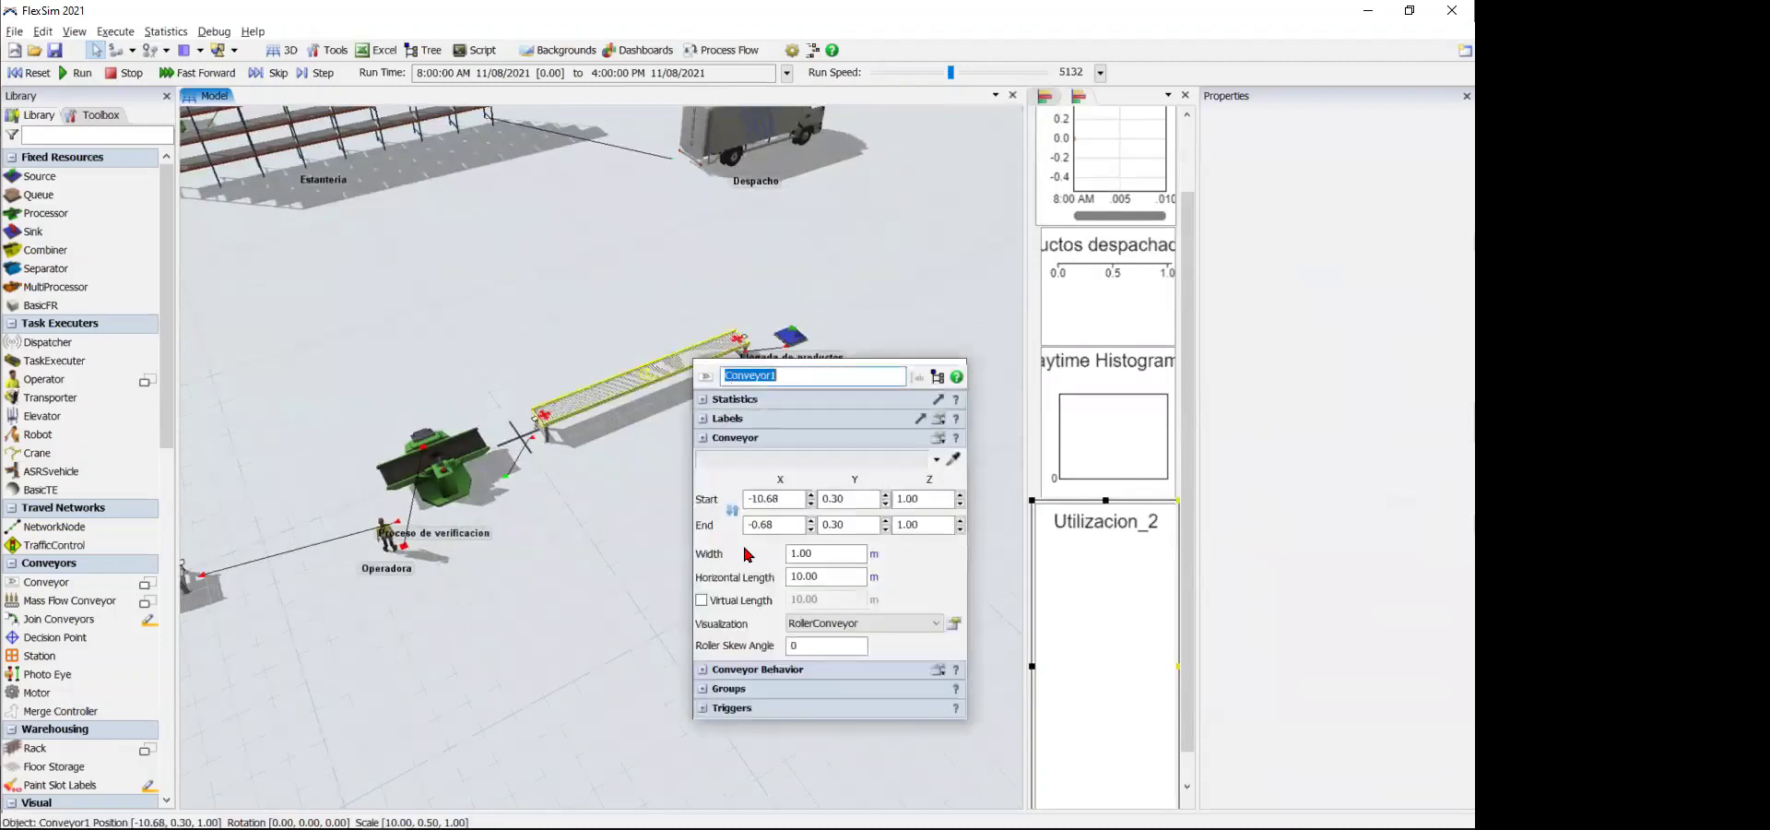
pyautogui.click(756, 451)
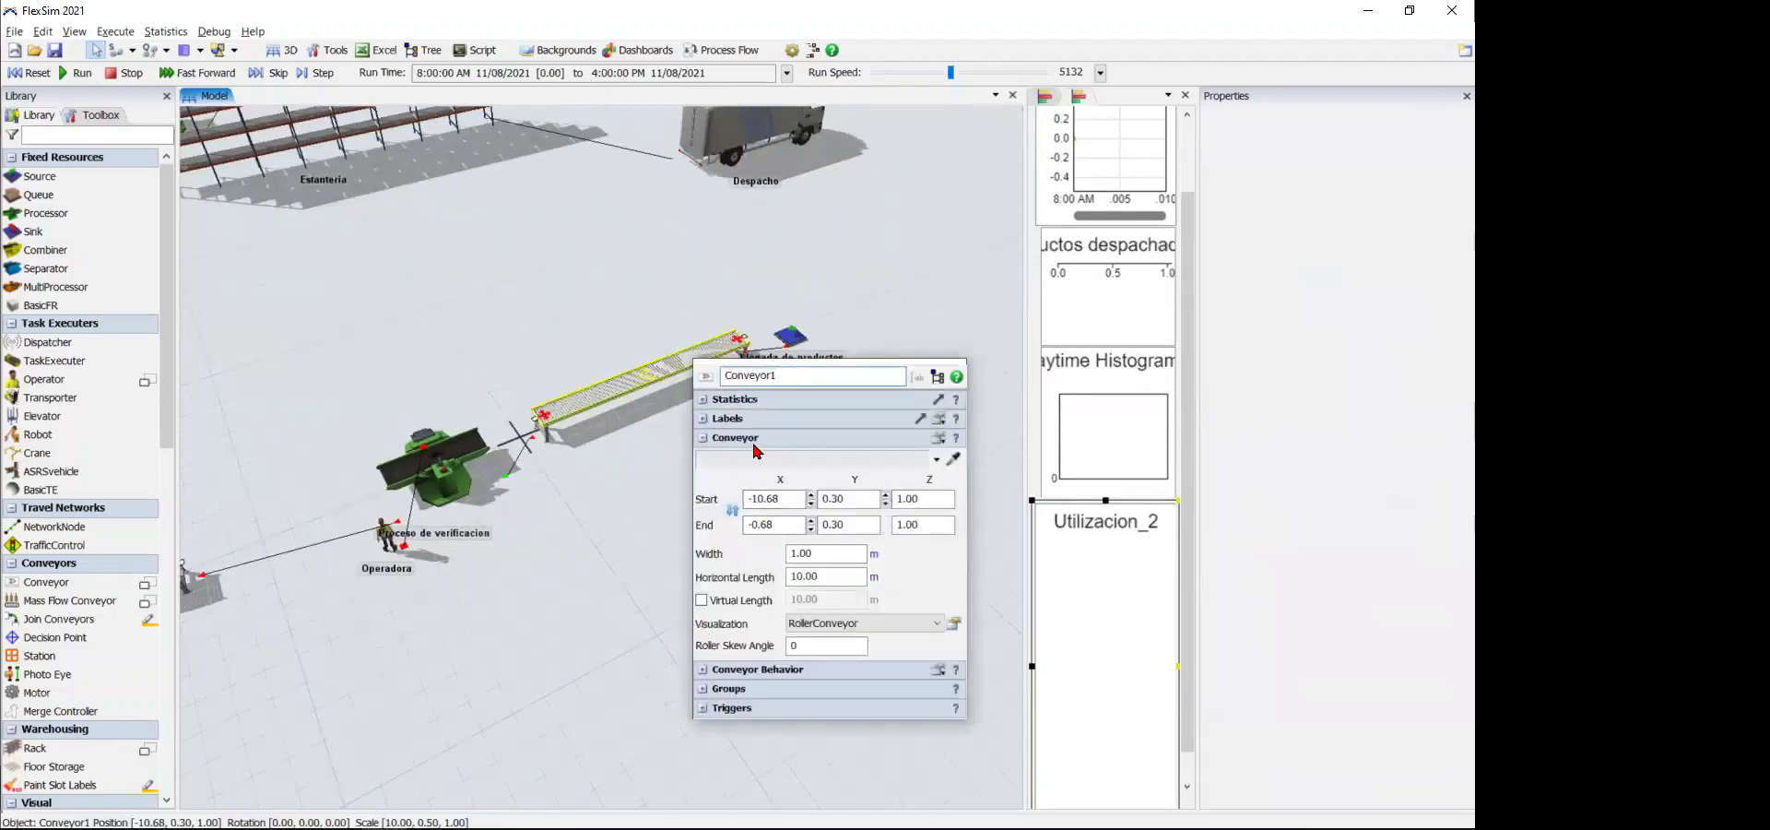
pyautogui.click(763, 670)
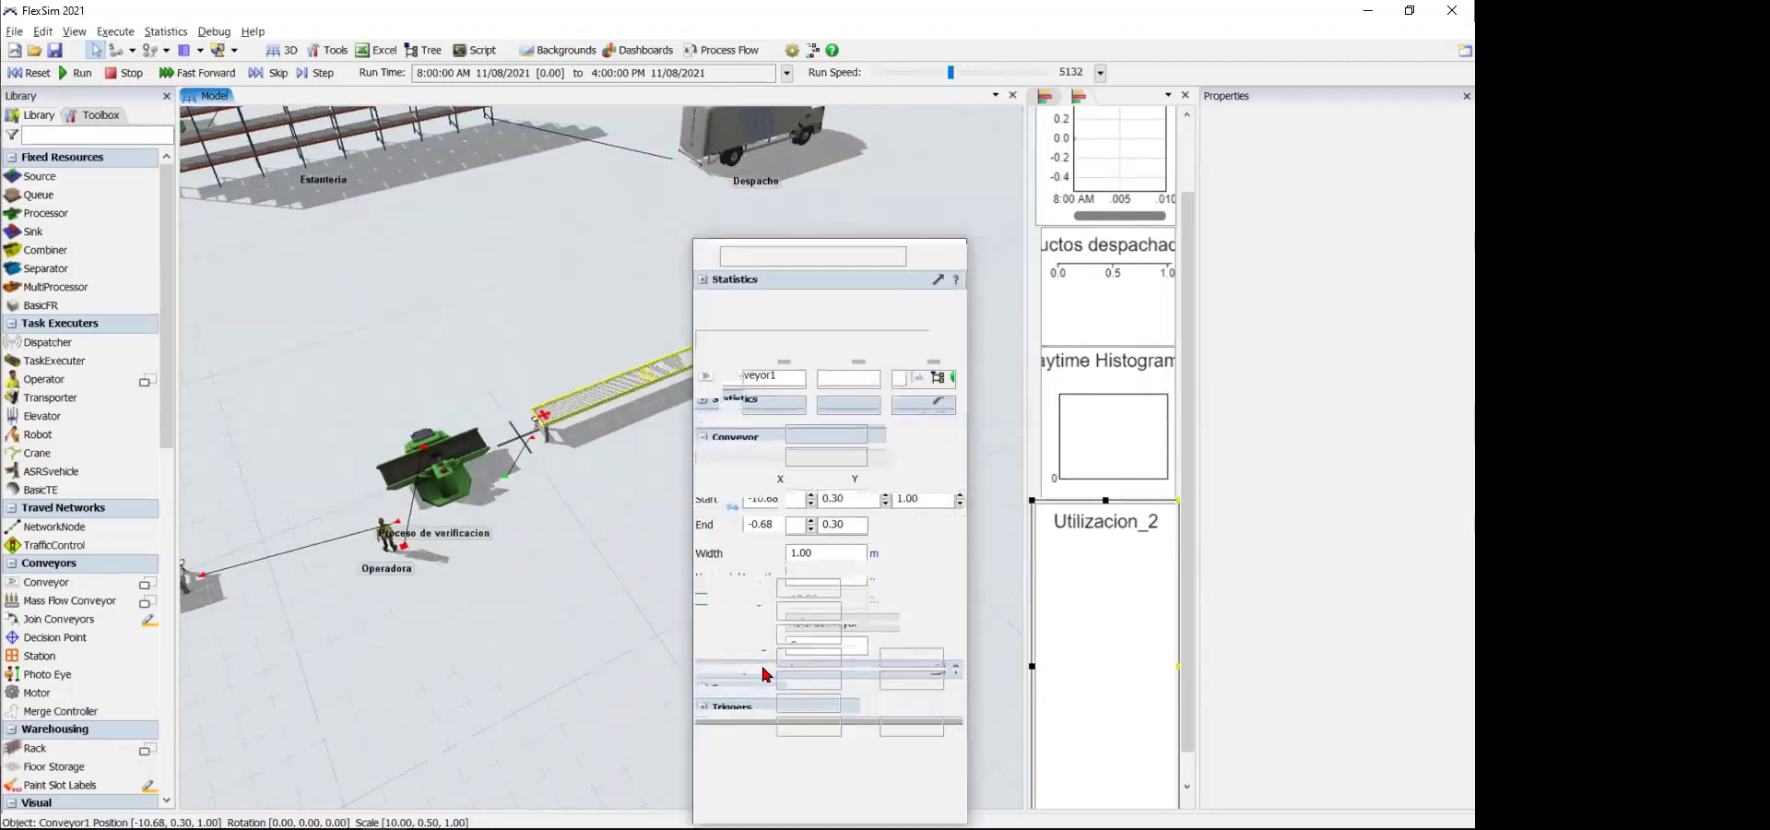
pyautogui.click(810, 588)
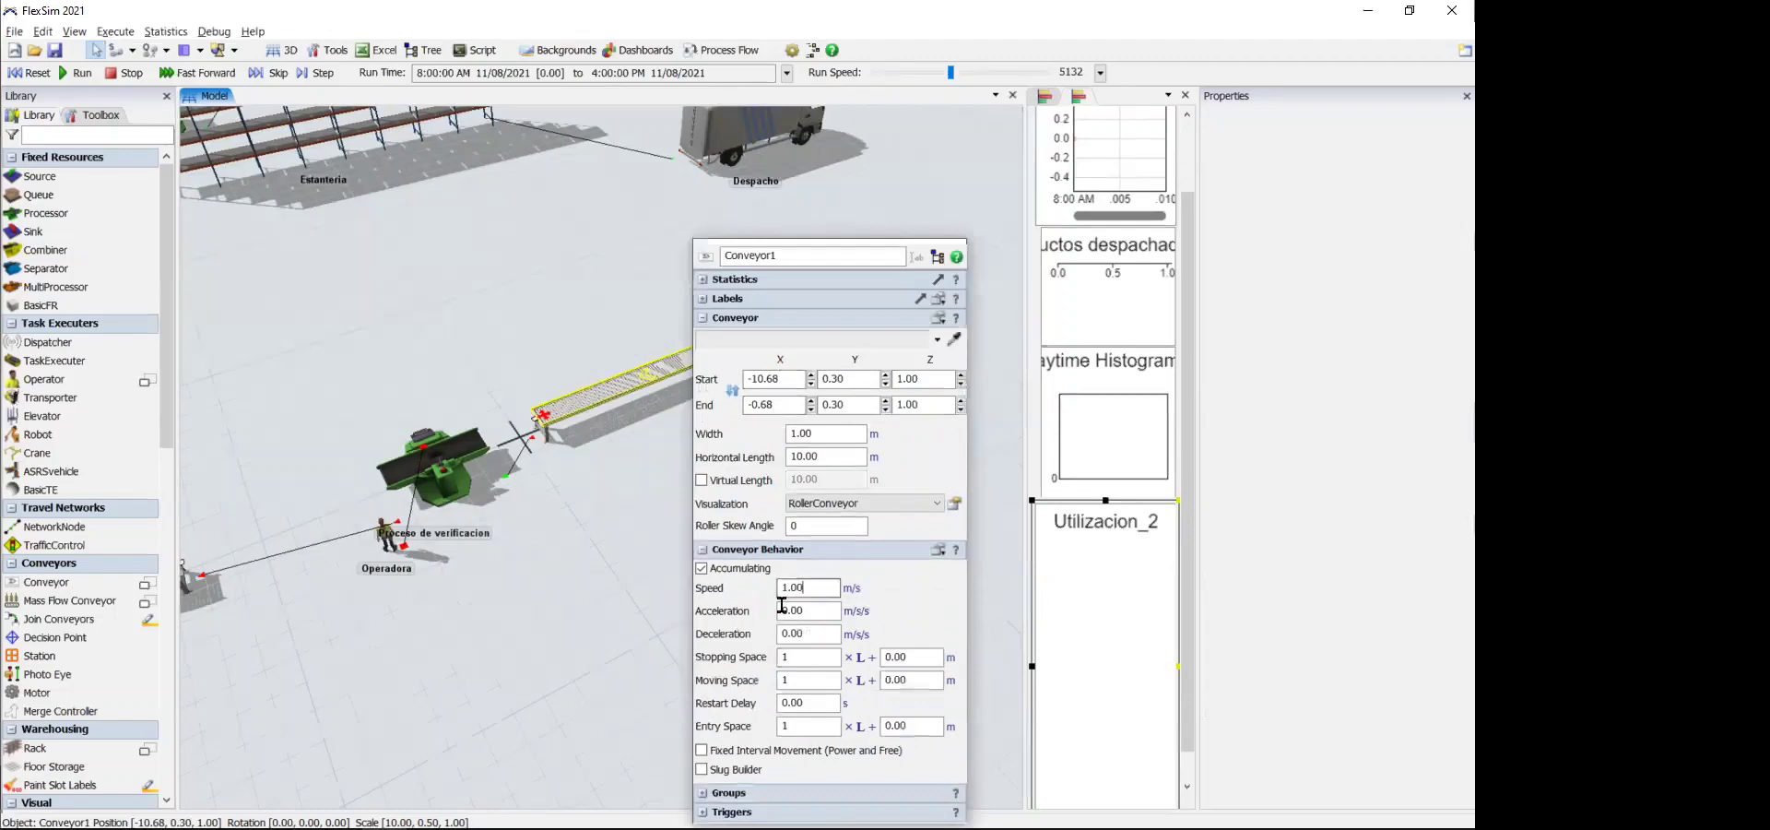
pyautogui.doubleClick(791, 587)
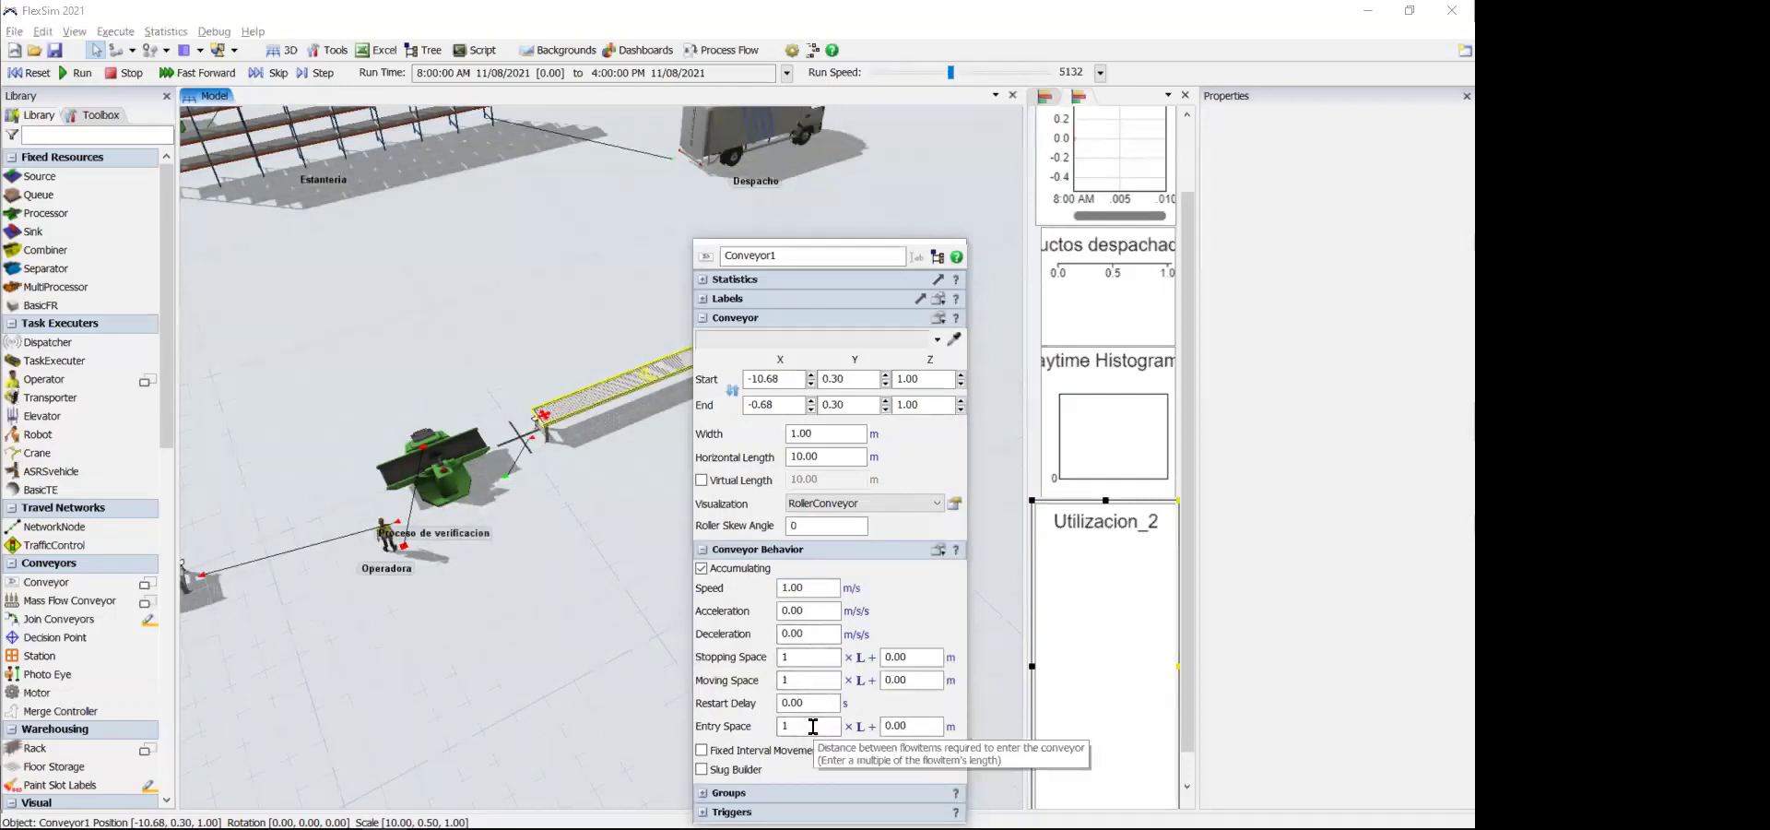
pyautogui.doubleClick(892, 725)
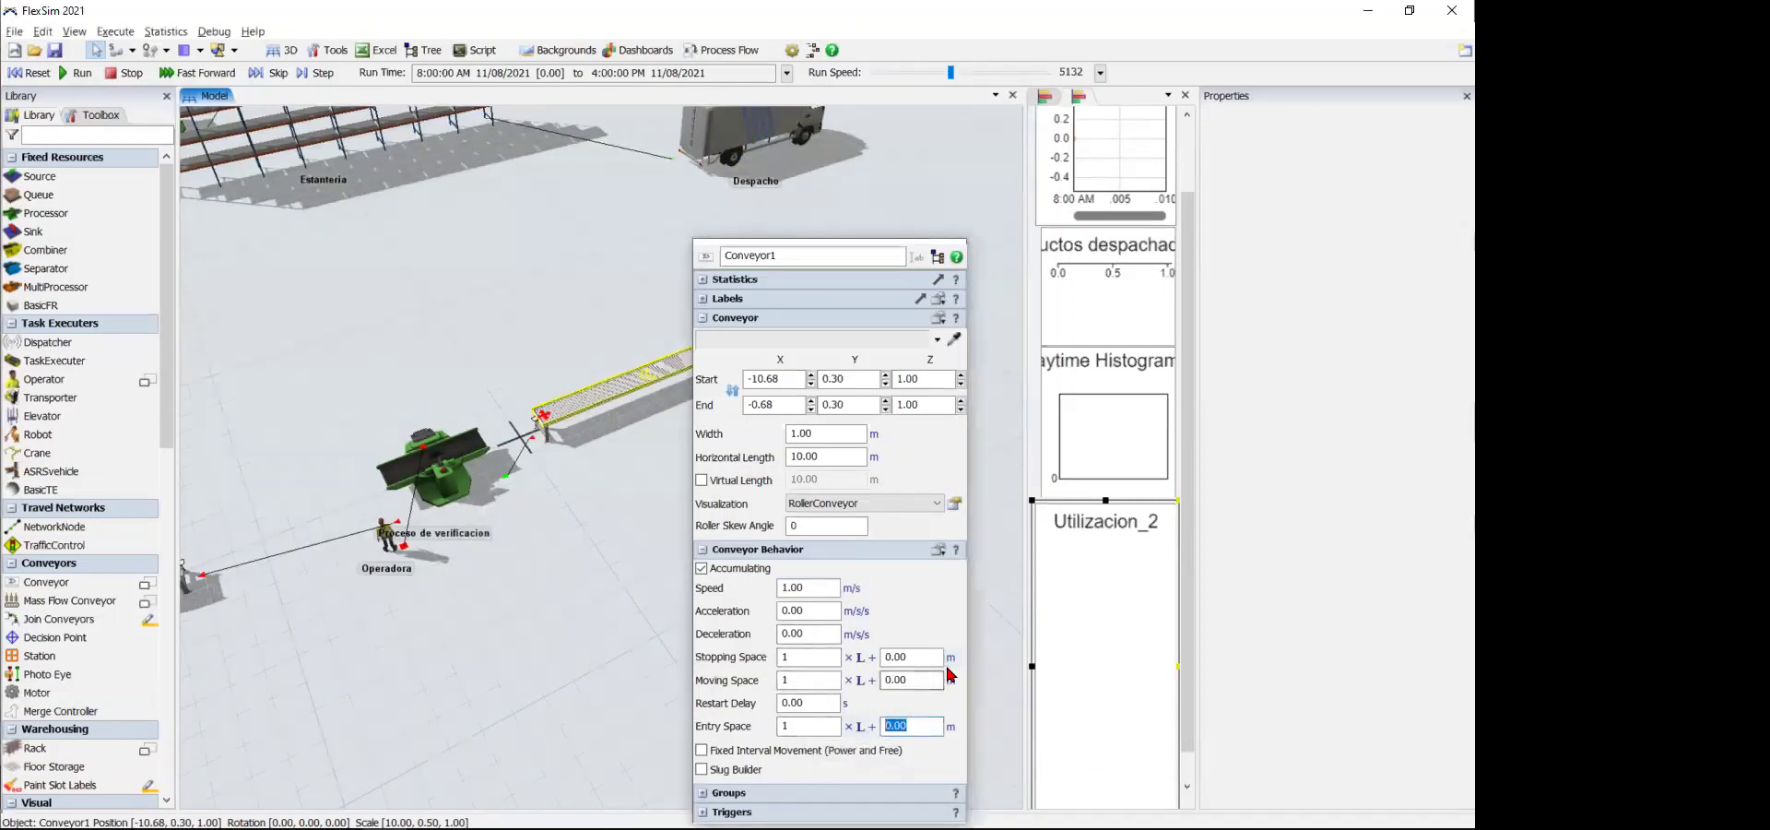
pyautogui.write('0.')
pyautogui.click(620, 604)
# - Reset and run the model to check the product flow on the original arrival conveyor, and reset it again
pyautogui.moveTo(721, 468); pyautogui.dragTo(525, 700)
pyautogui.click(25, 76)
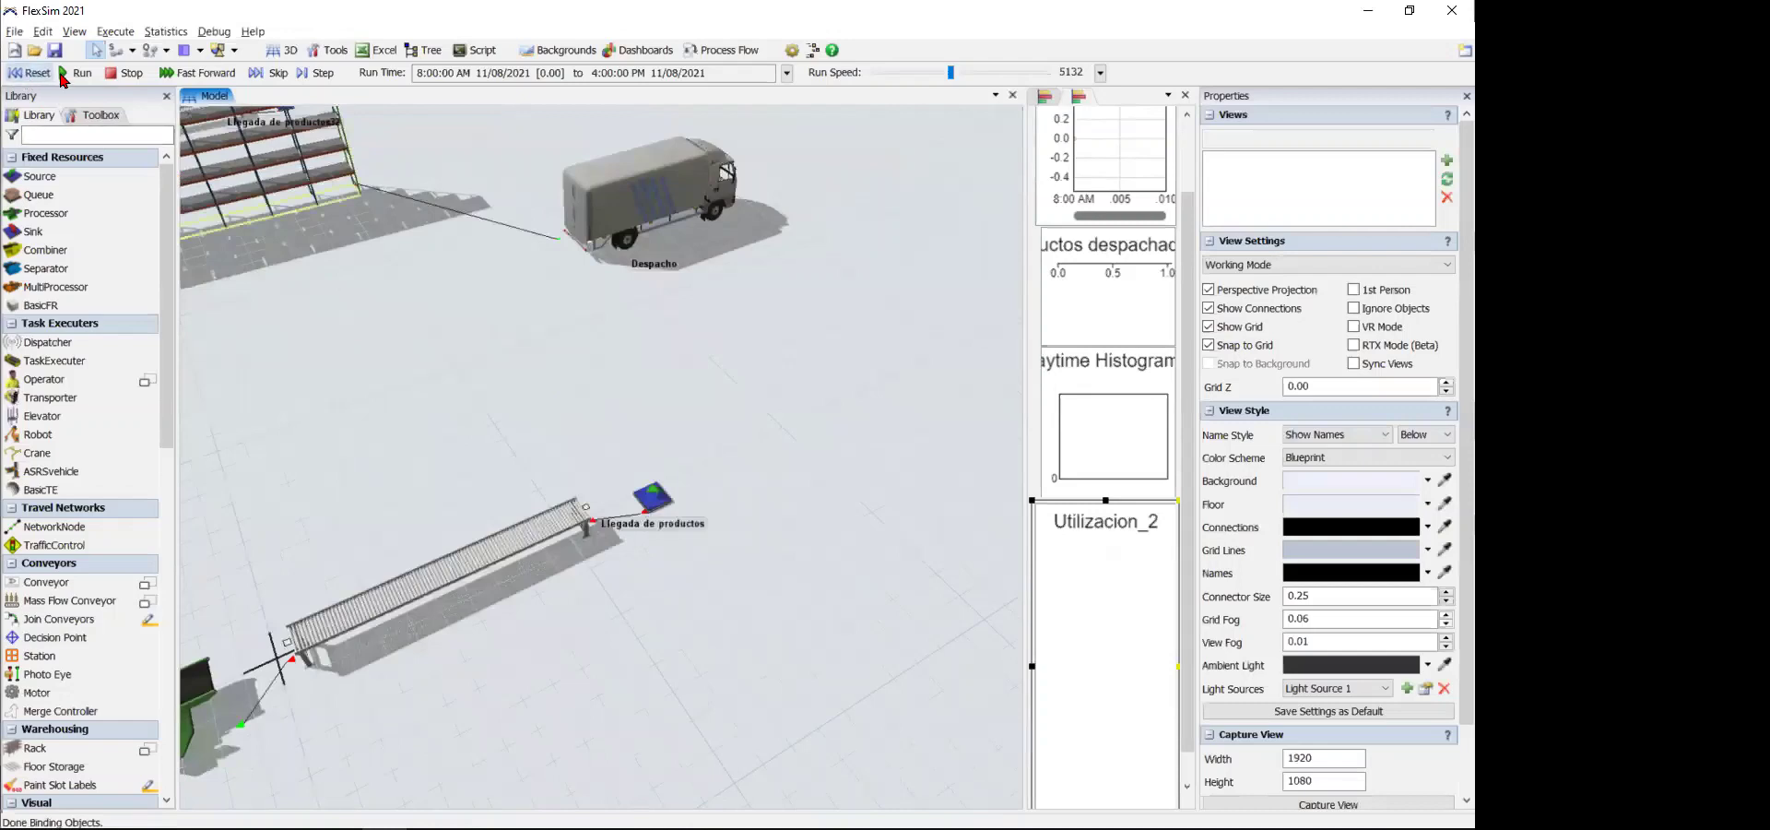
pyautogui.click(77, 73)
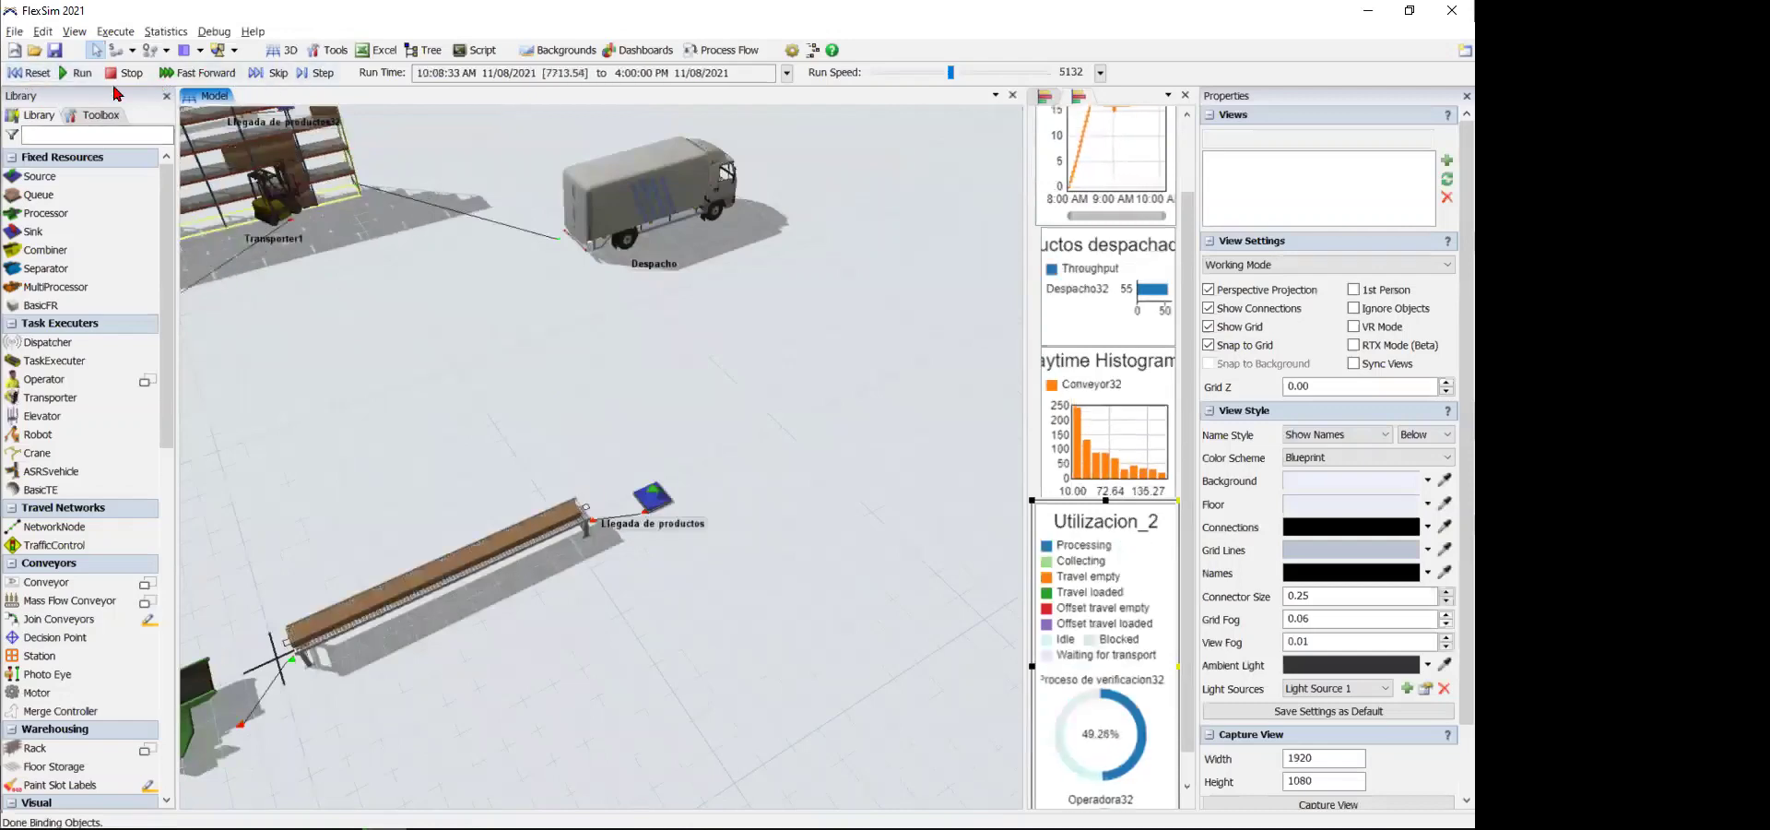
pyautogui.click(30, 74)
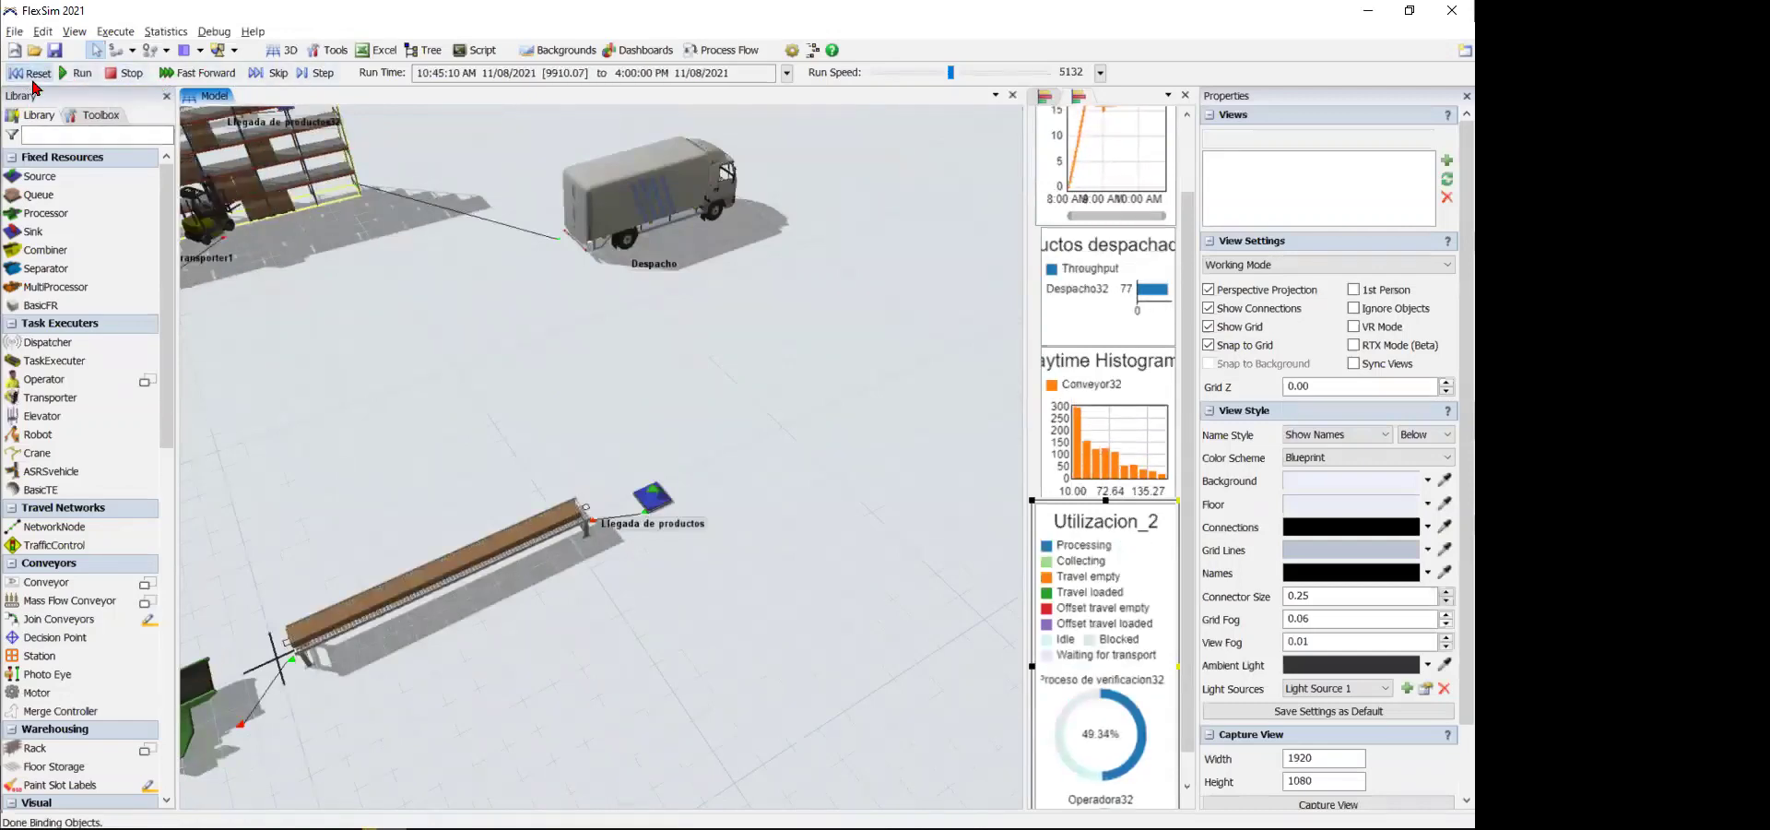
# - Set the additional distance of Conveyor1's Entry Space to 1 m
pyautogui.click(510, 544)
pyautogui.doubleClick(510, 543)
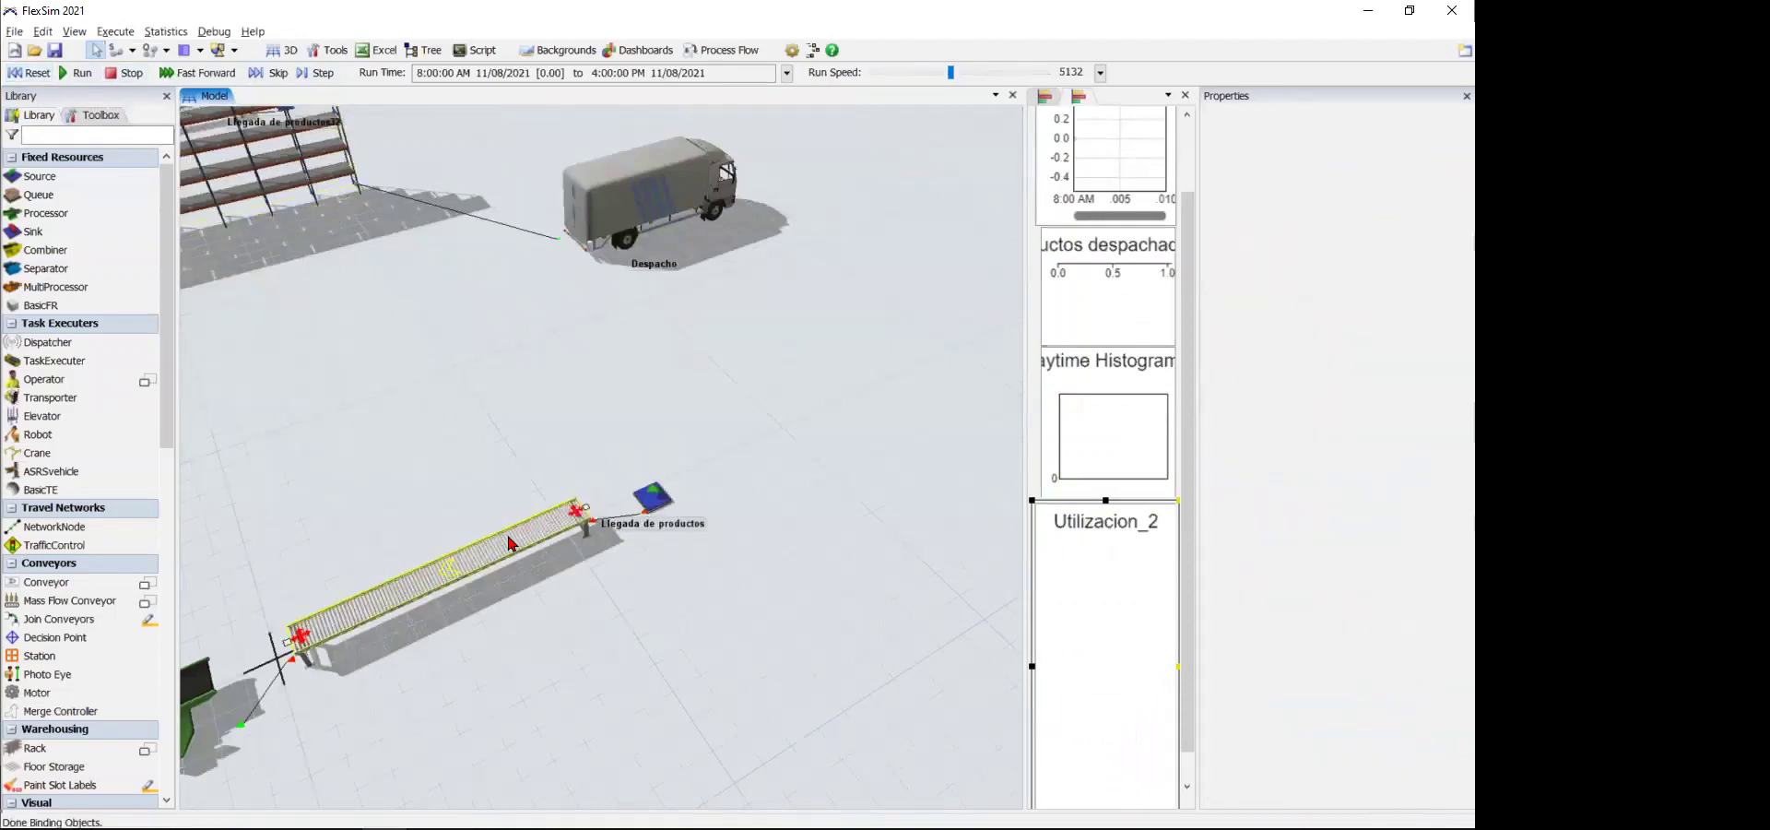
pyautogui.doubleClick(742, 726)
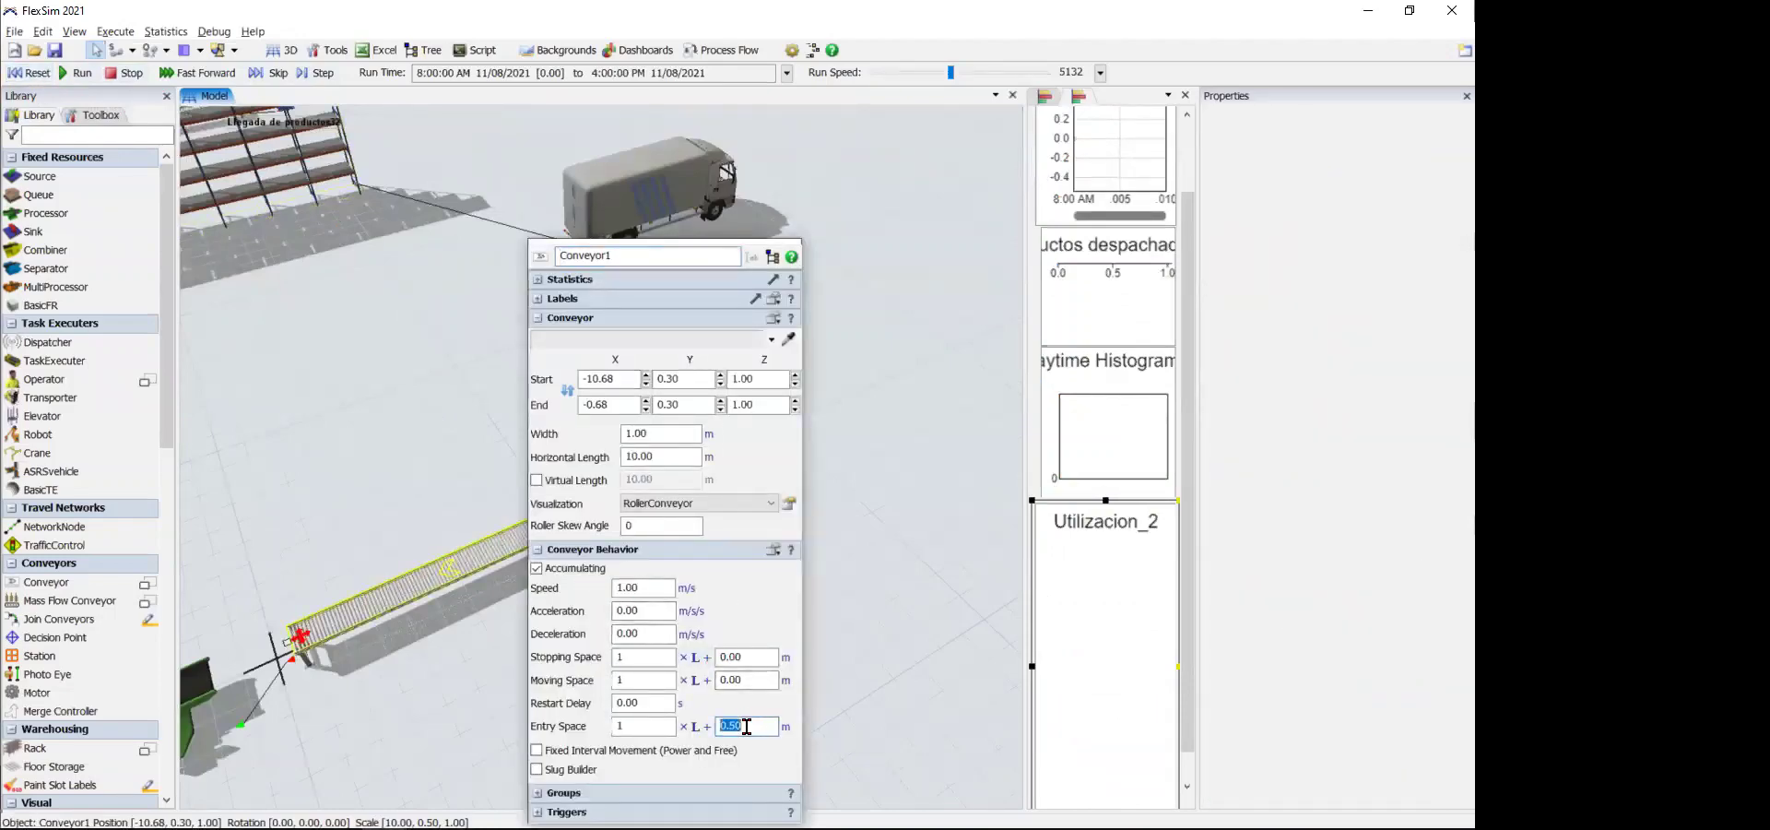
pyautogui.write('1')
pyautogui.click(860, 670)
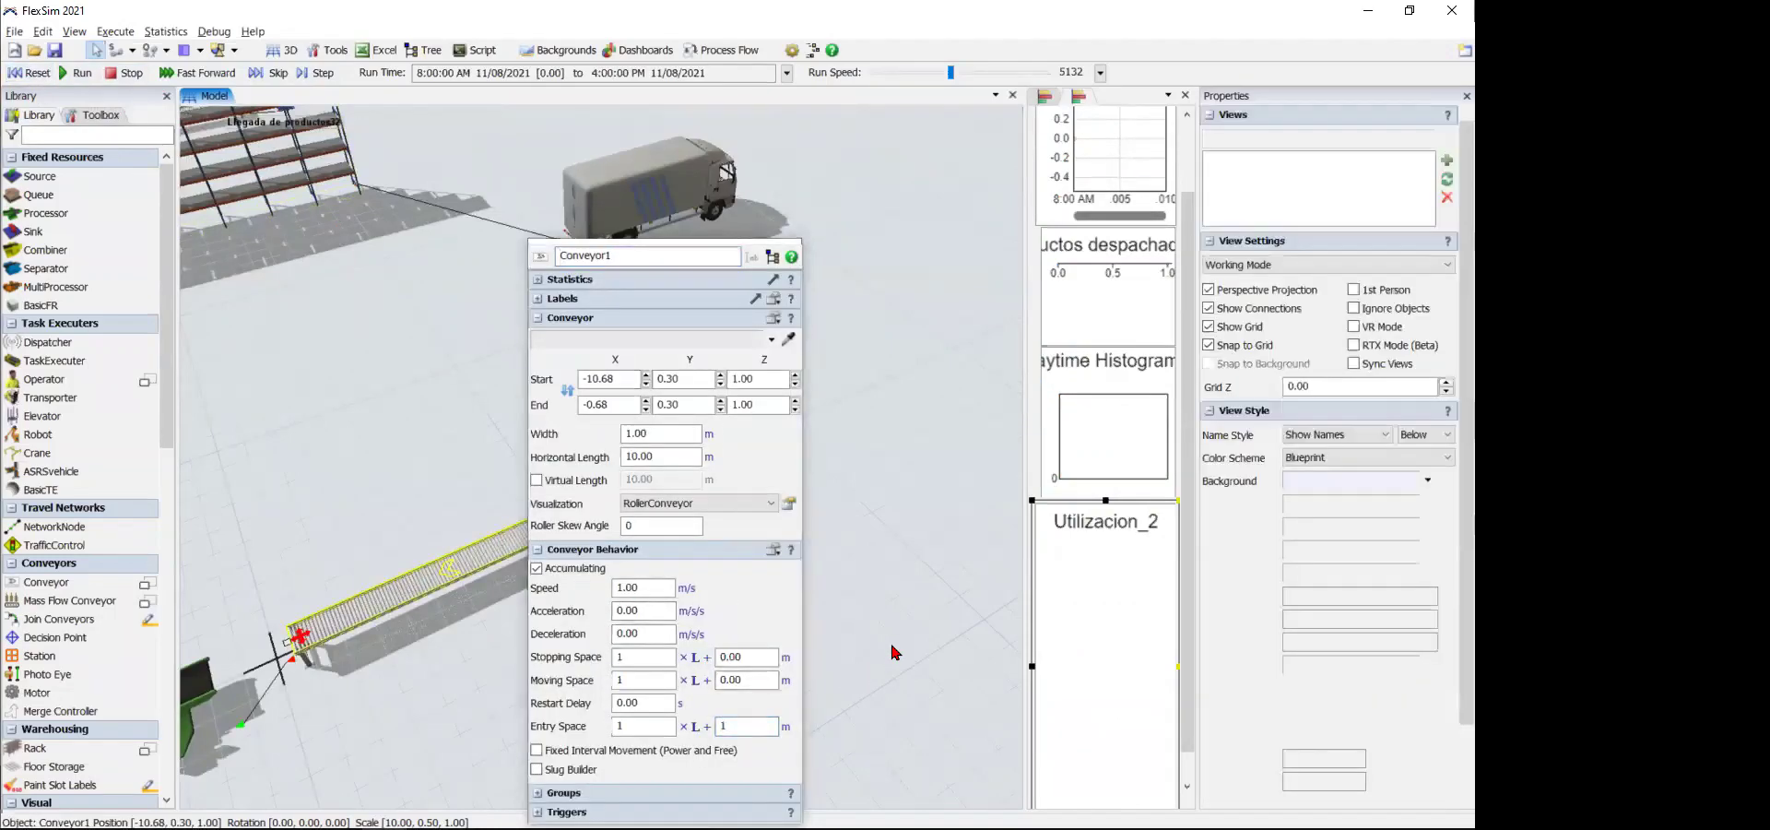
# - Run the model from a reset state to check how the wider entry spacing affects Conveyor1, and return it to the start
pyautogui.click(38, 74)
pyautogui.click(66, 77)
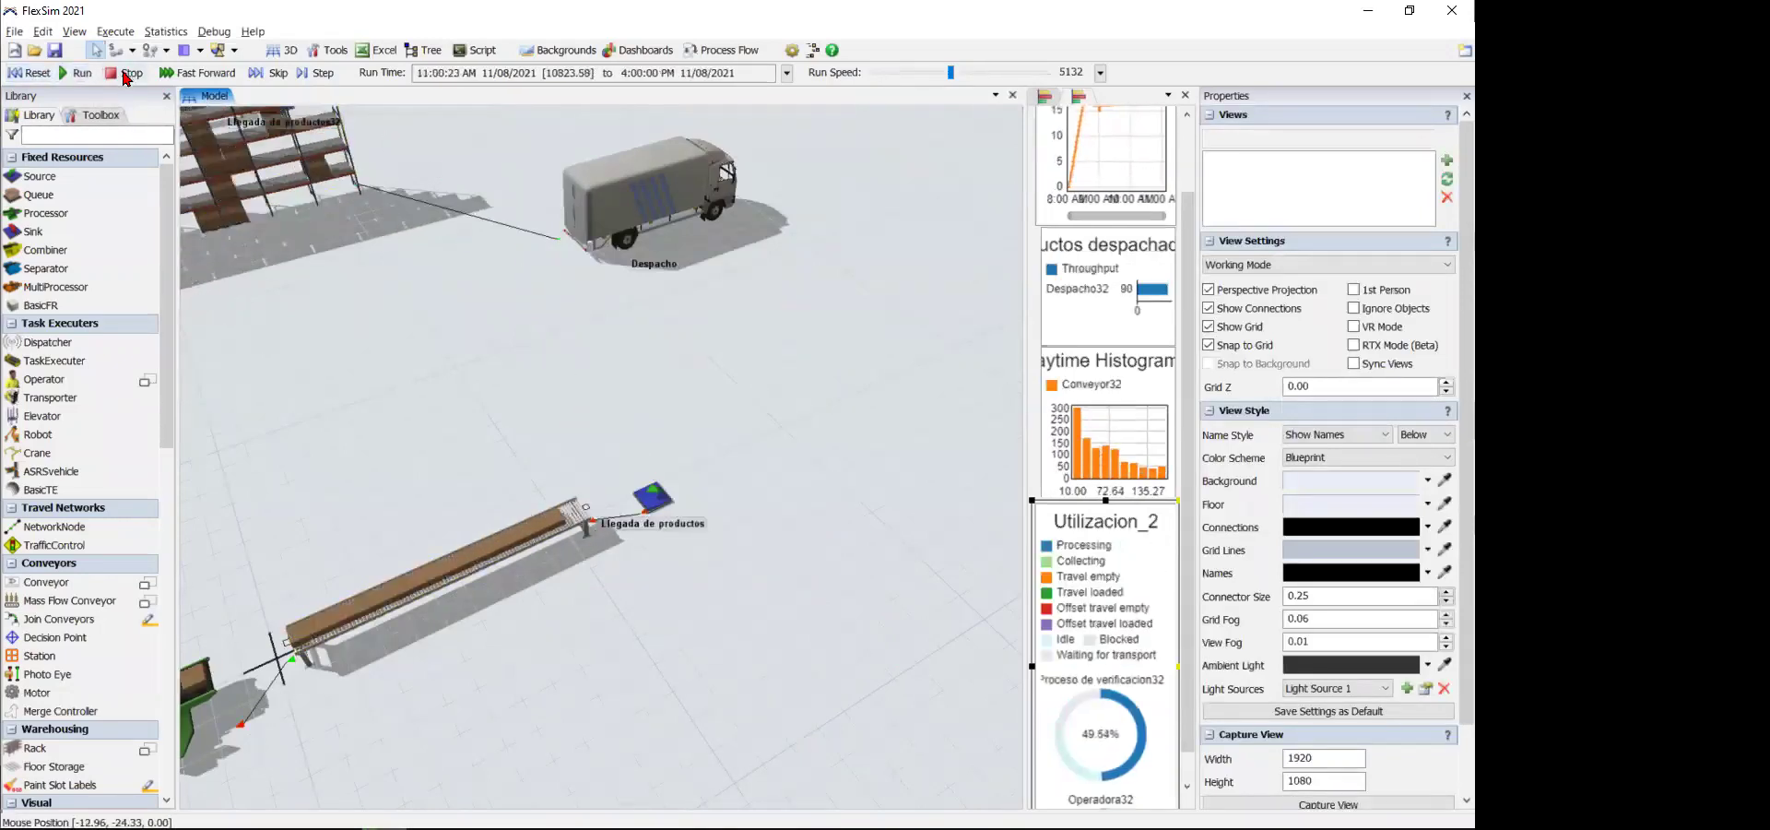
pyautogui.click(28, 77)
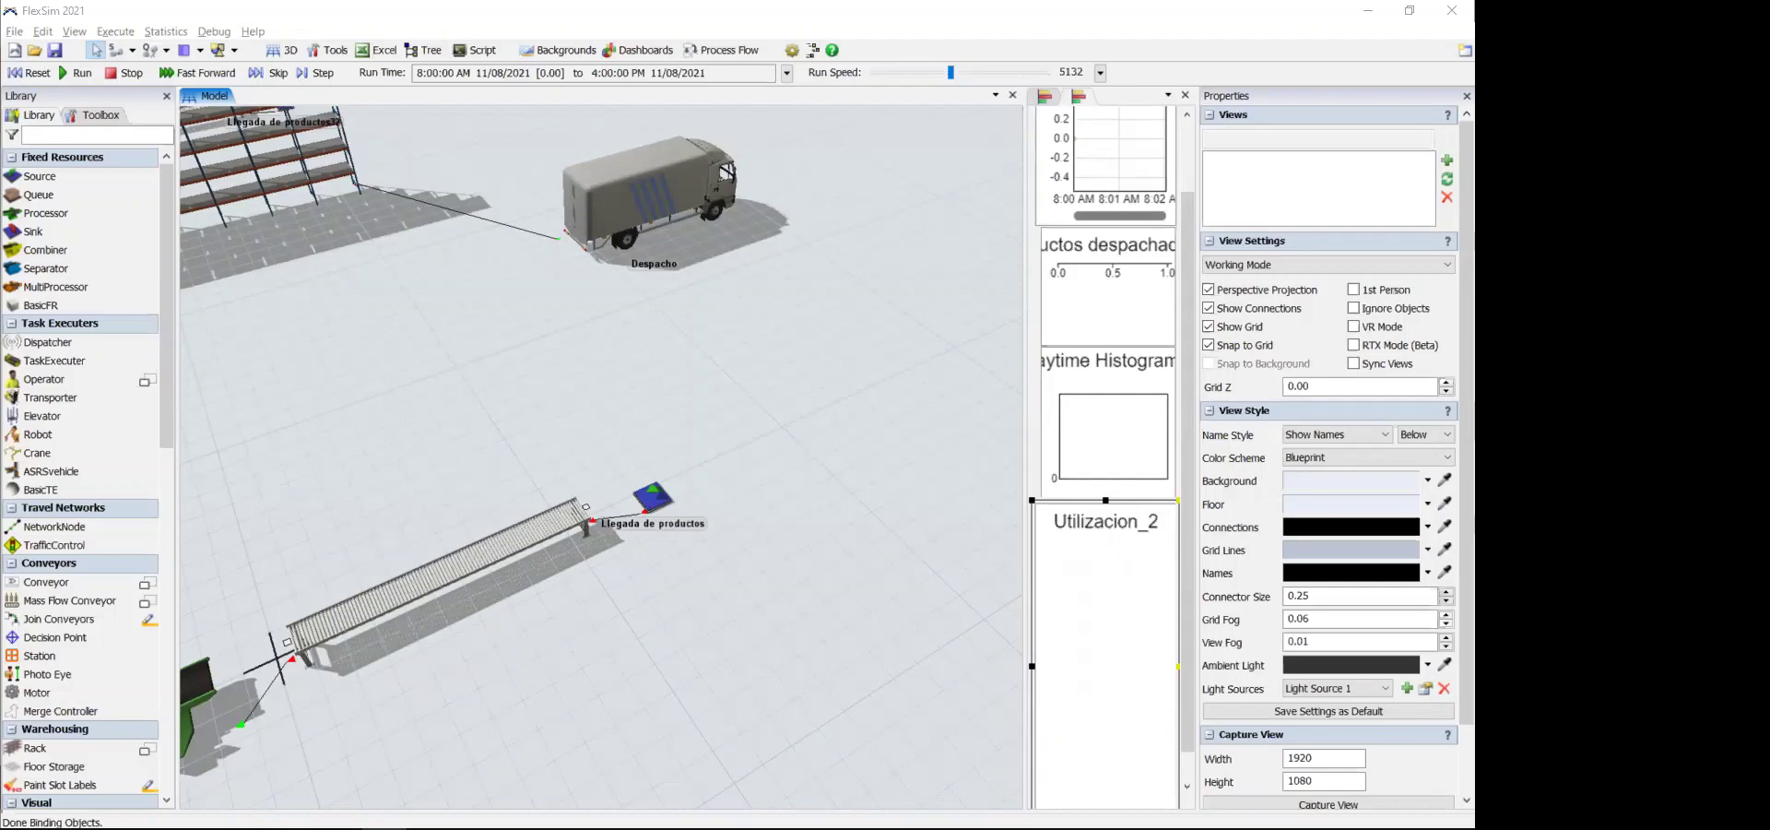
pyautogui.scroll(-5, 359, 451)
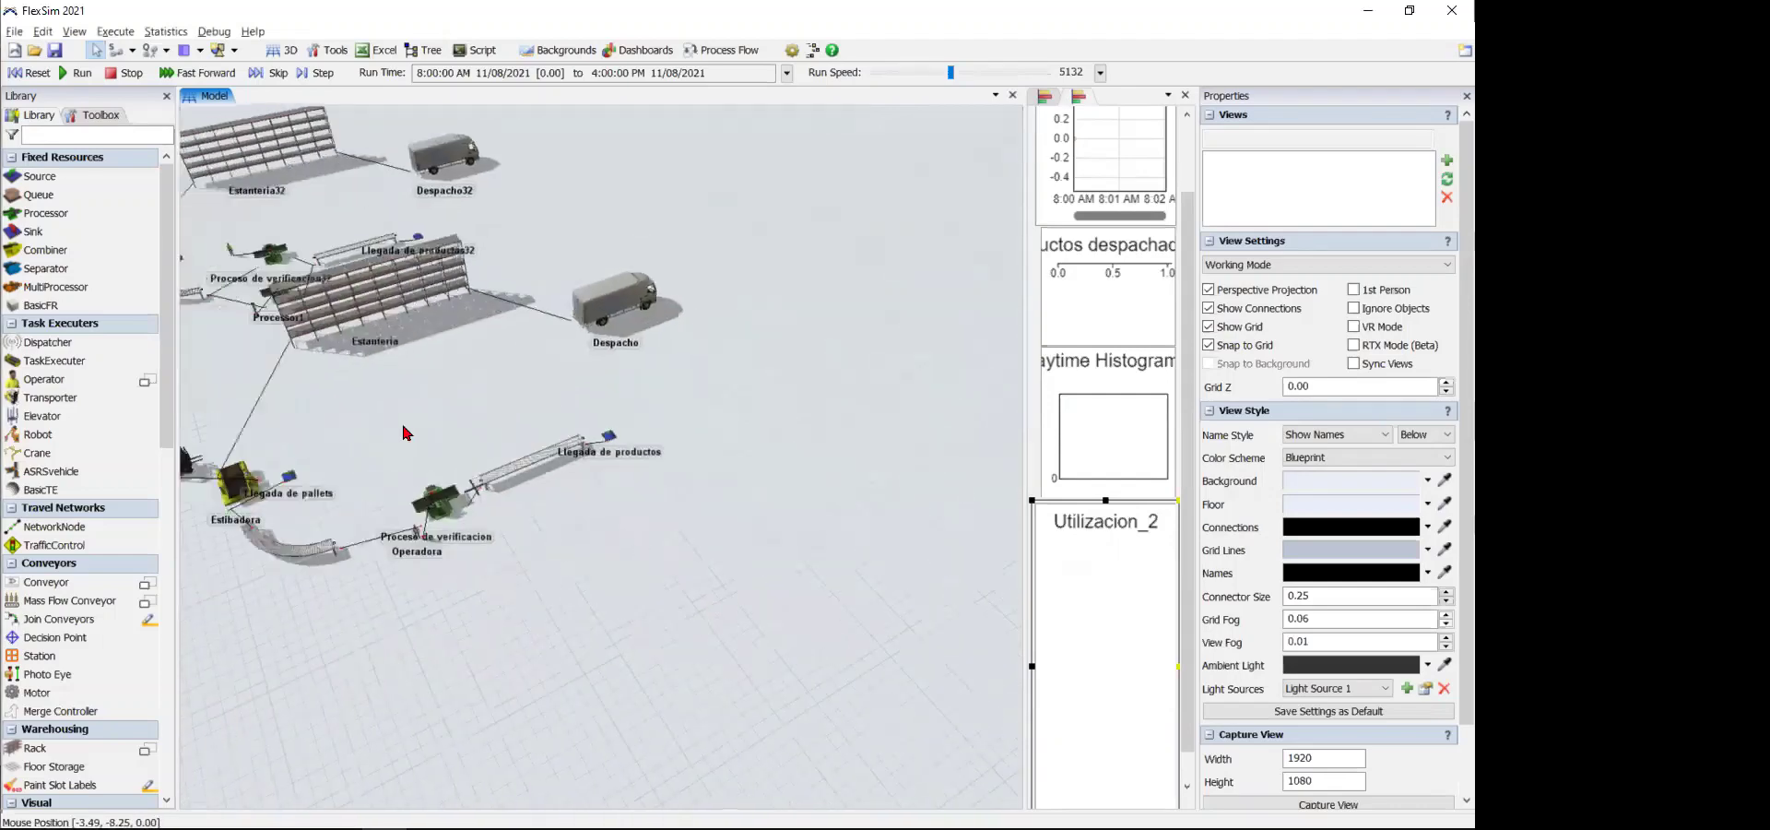
pyautogui.moveTo(403, 431); pyautogui.dragTo(565, 482, button='right')
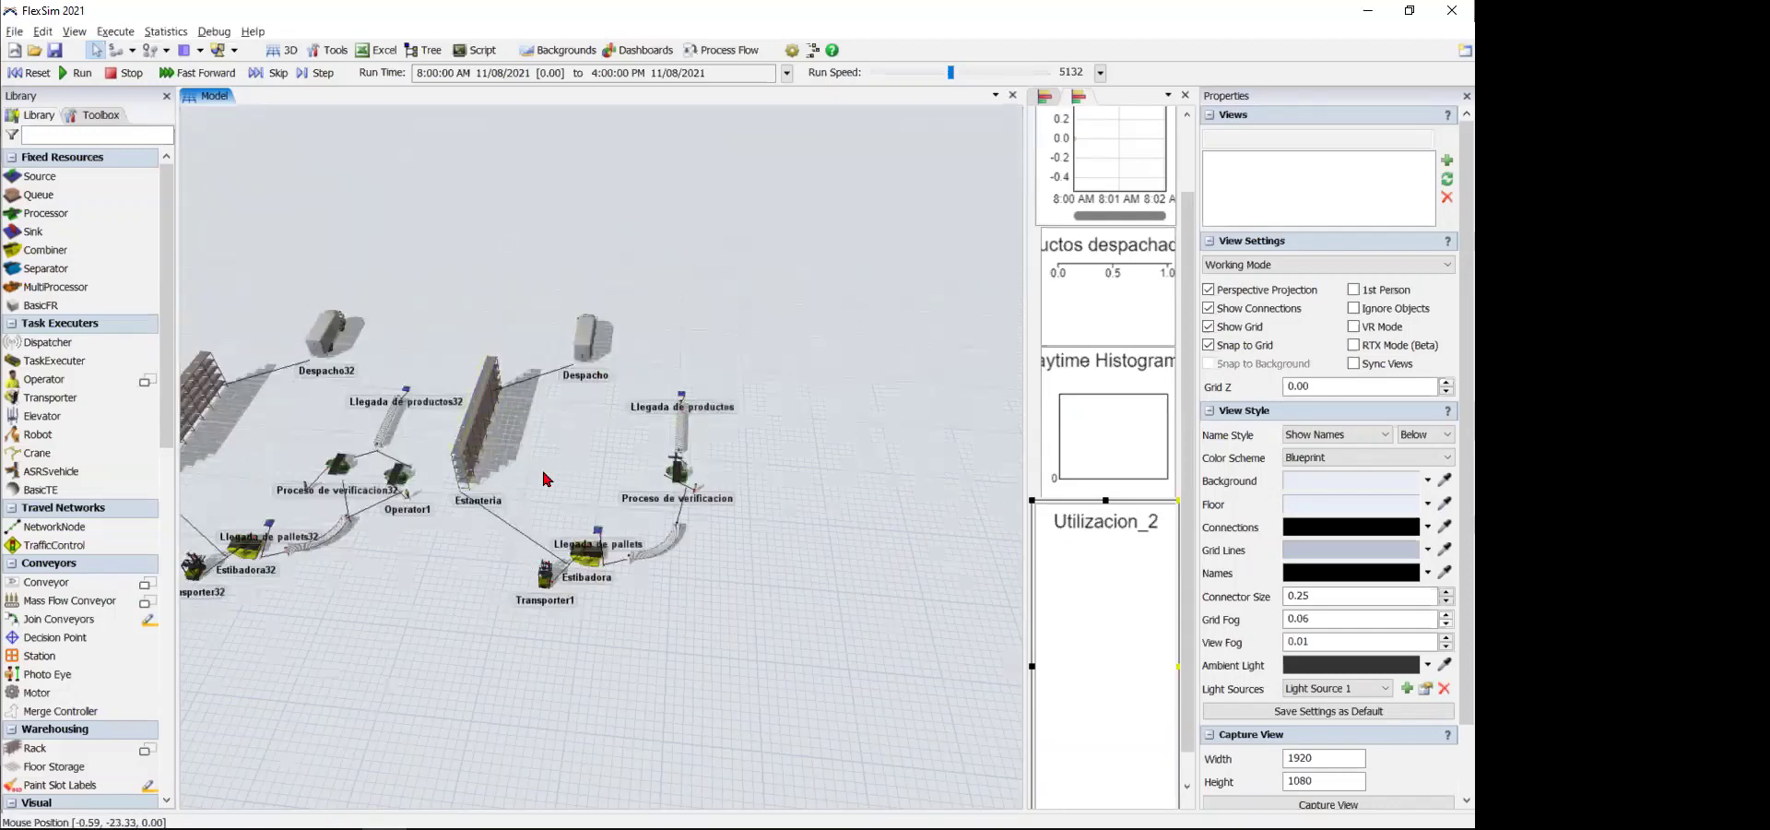
pyautogui.moveTo(654, 419); pyautogui.dragTo(718, 366)
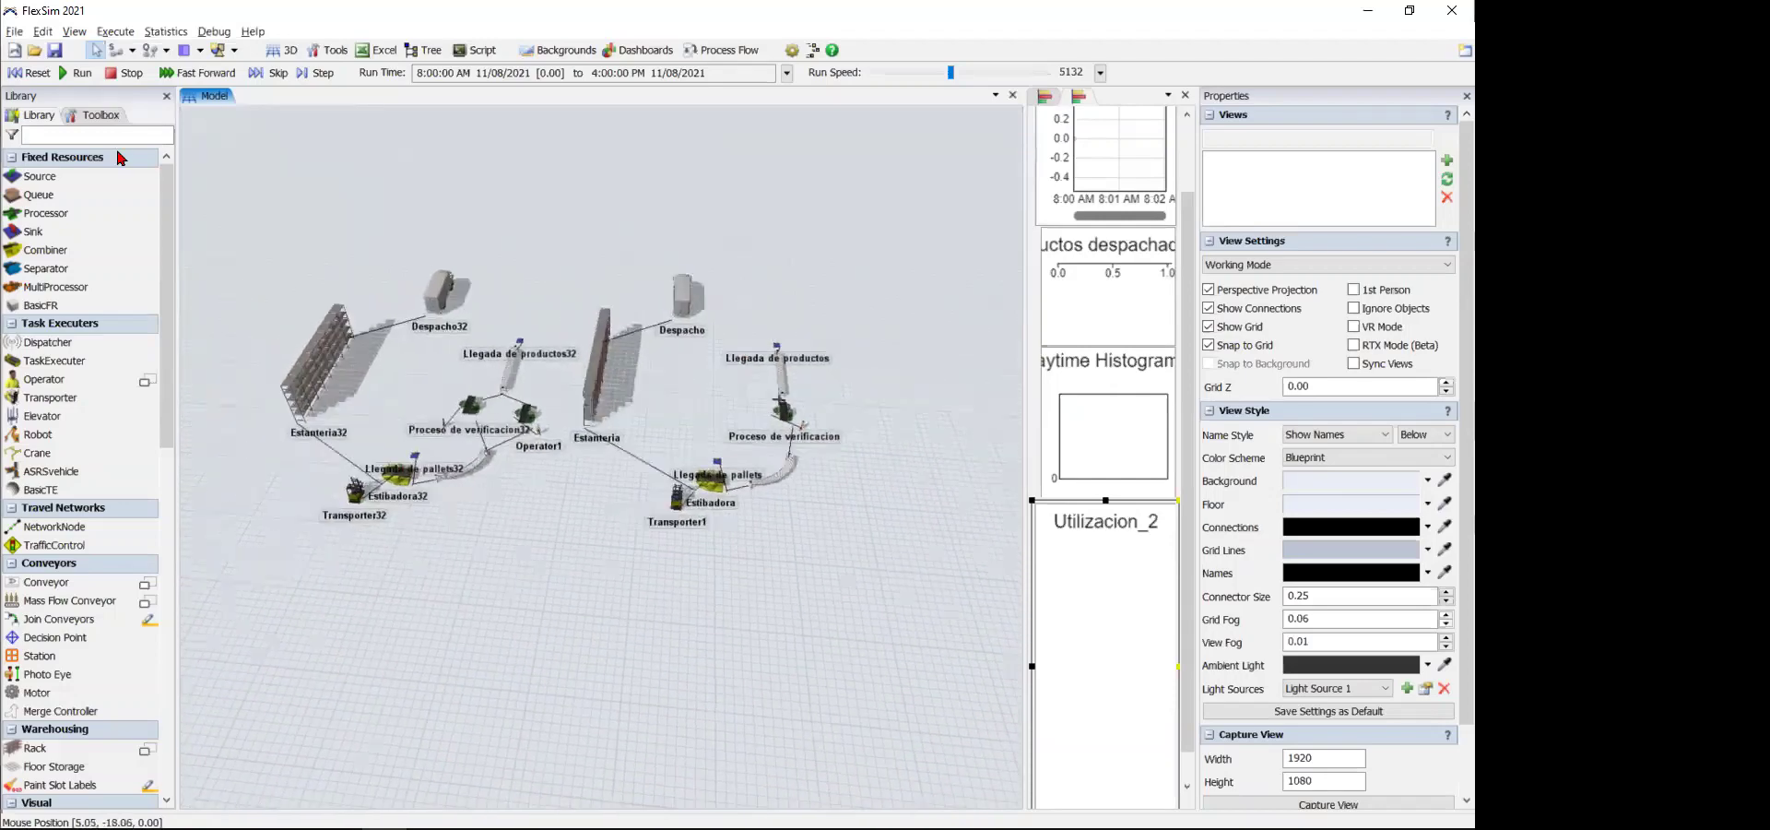
pyautogui.click(17, 32)
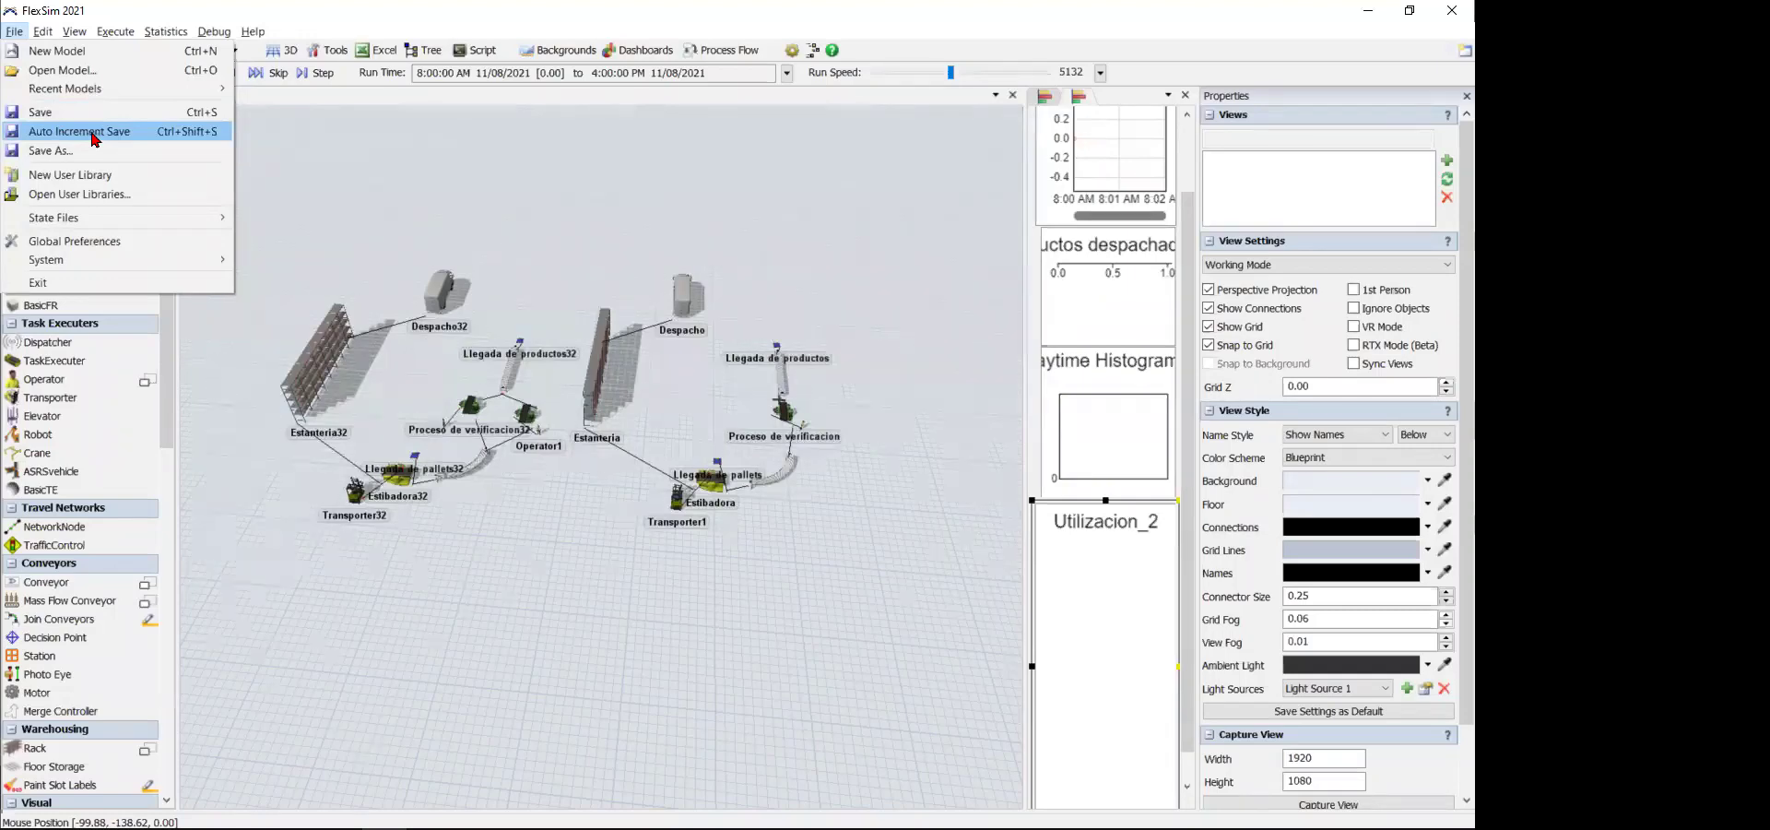
pyautogui.click(561, 209)
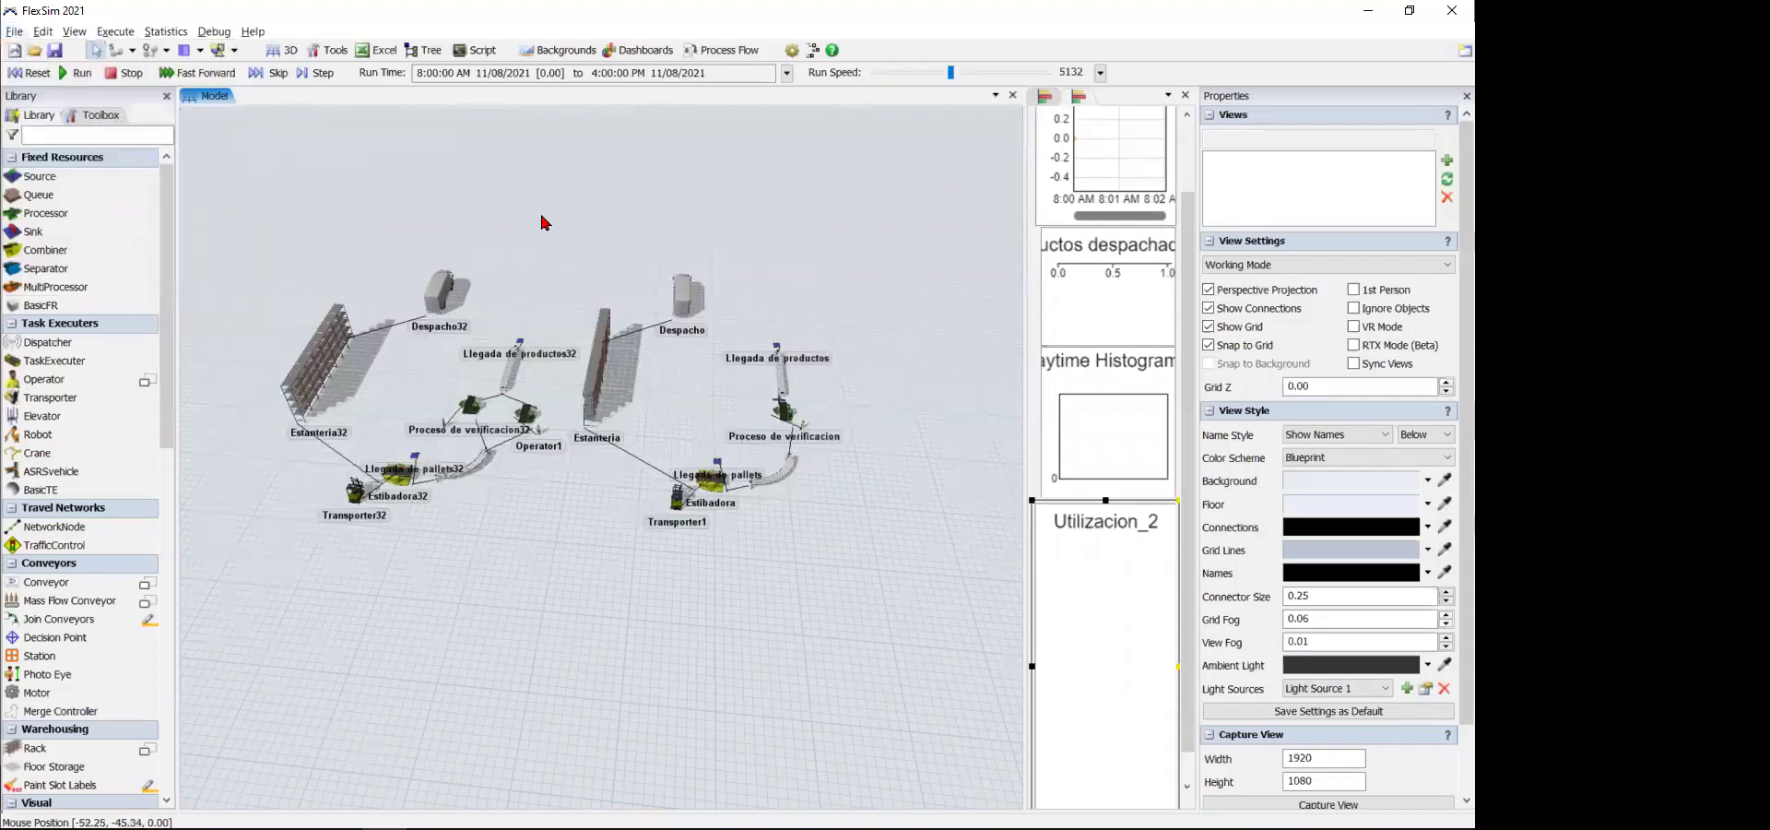
# - Open the Experimenter, examine its scenario and experiment run settings, and close it
pyautogui.click(168, 33)
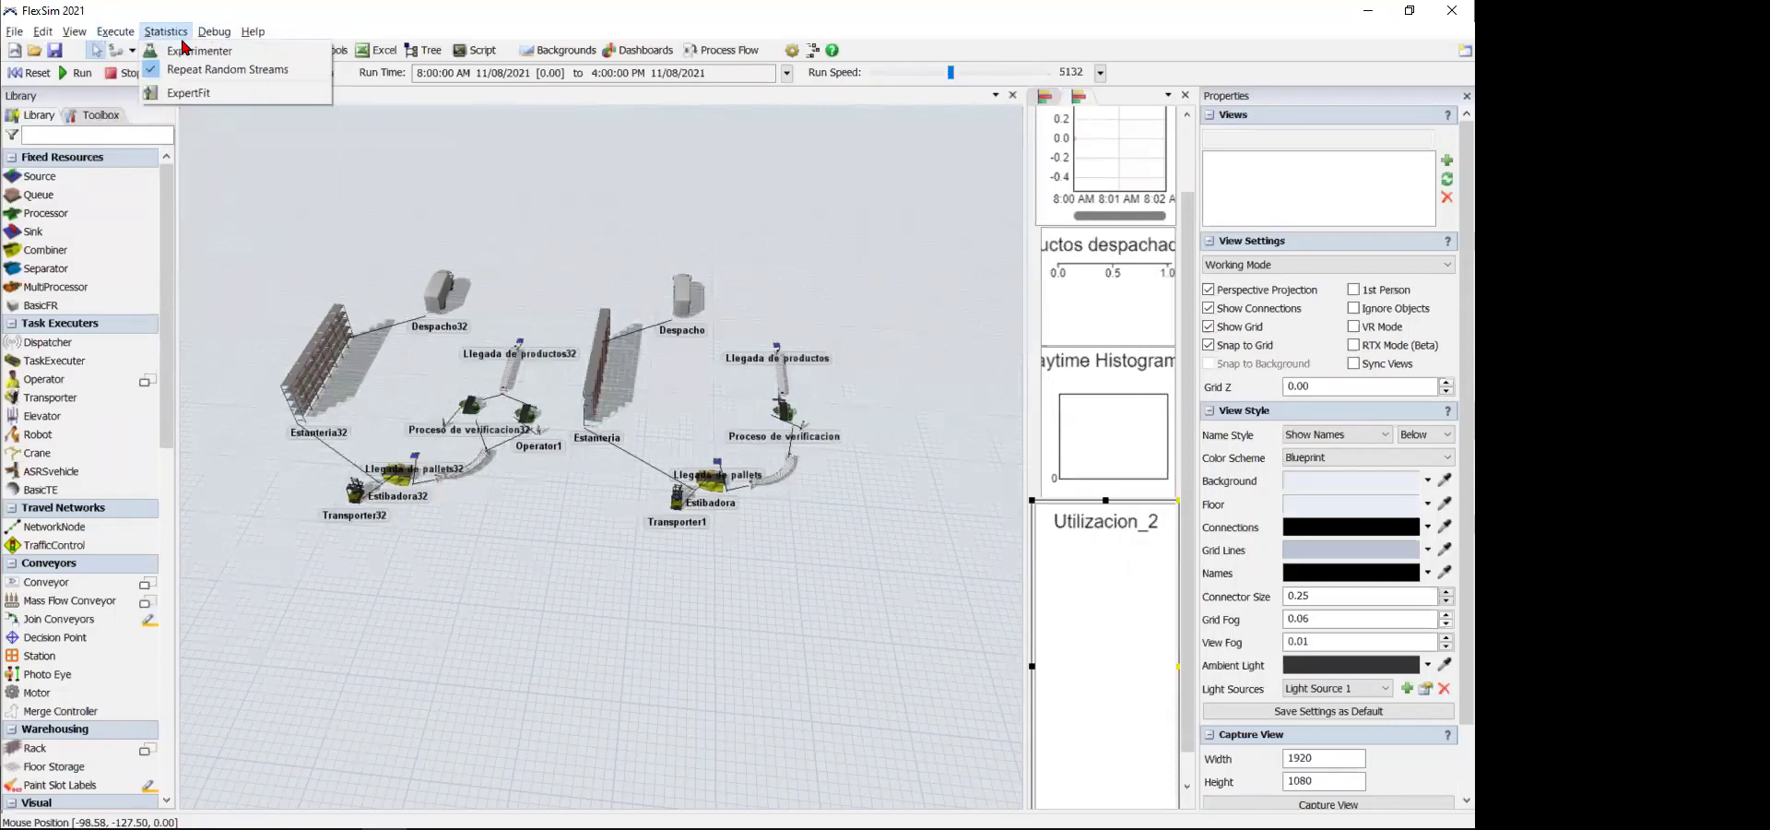
pyautogui.click(185, 48)
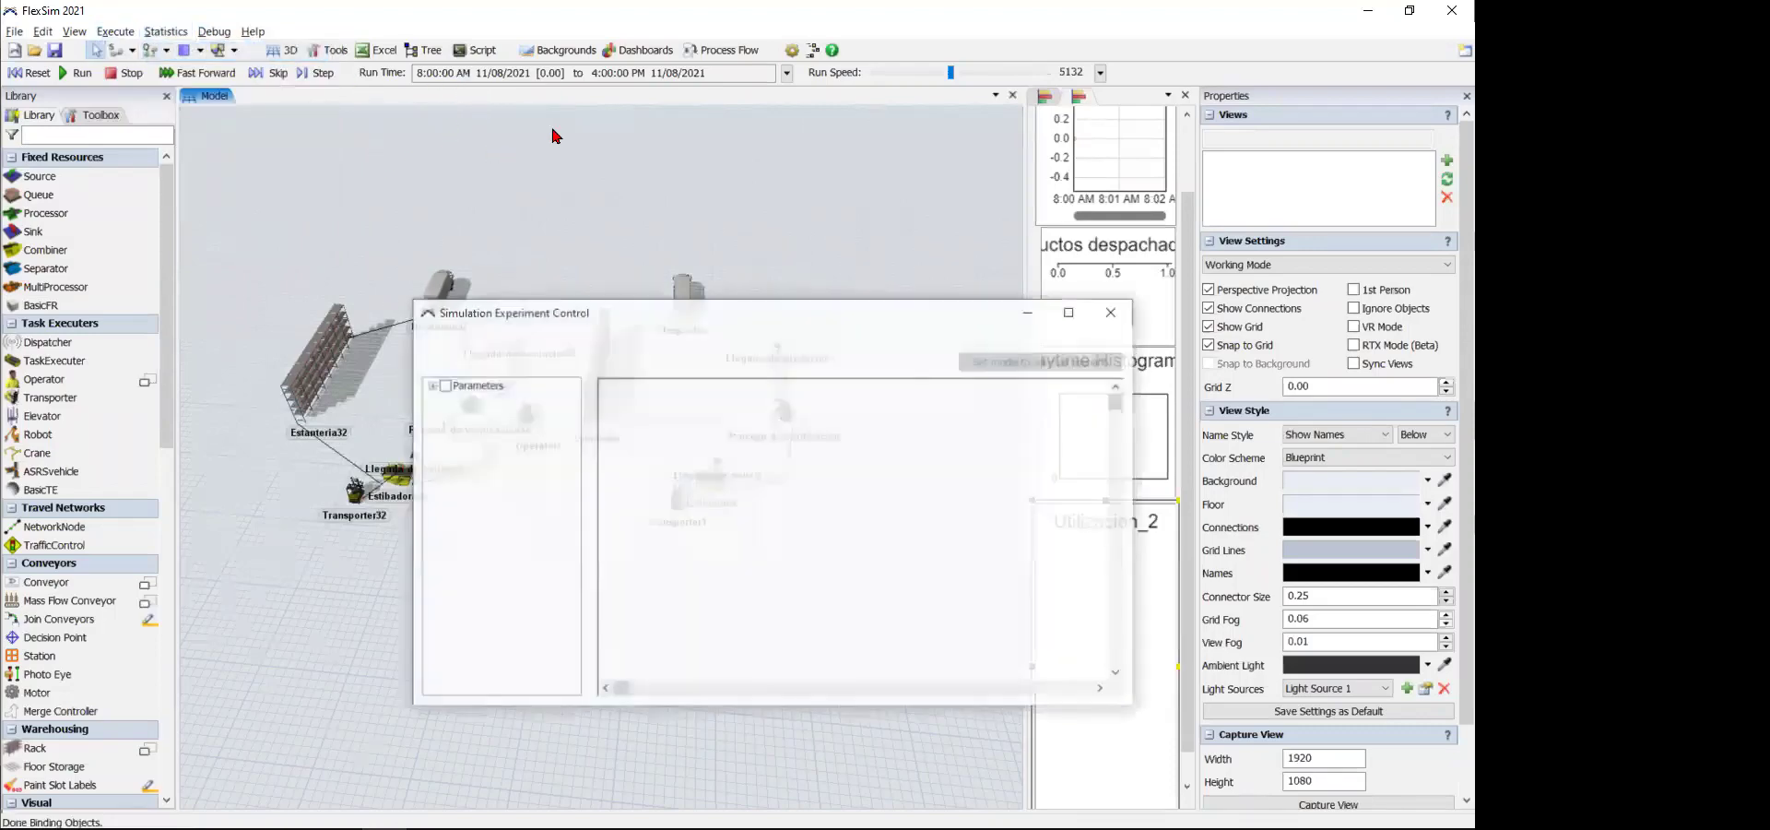
pyautogui.moveTo(615, 311); pyautogui.dragTo(584, 235)
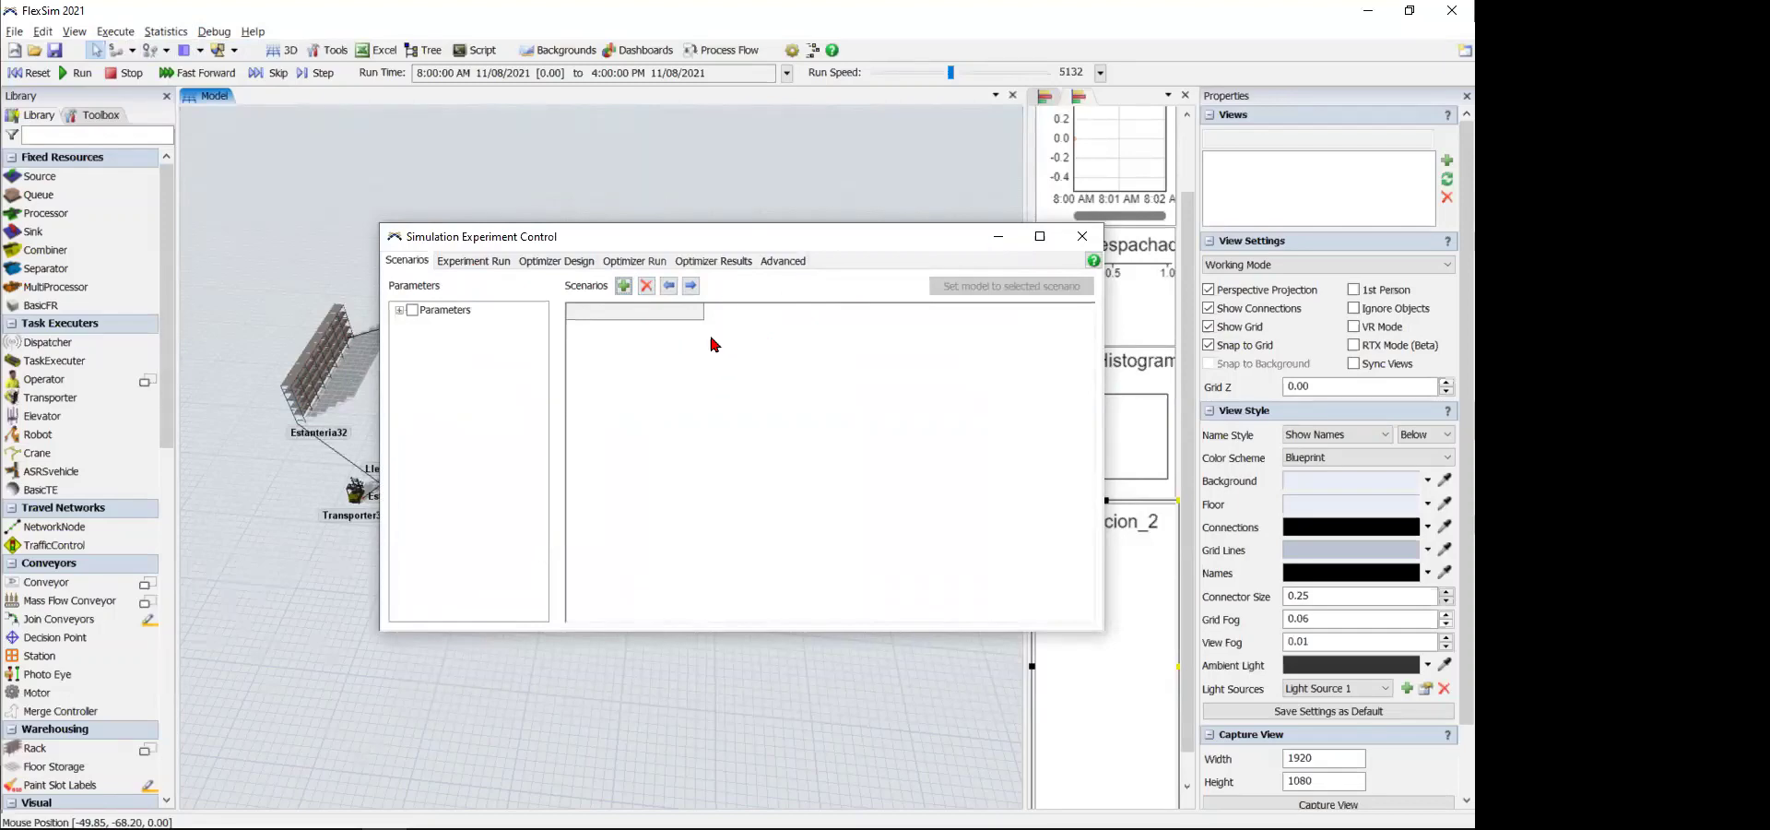
pyautogui.click(485, 262)
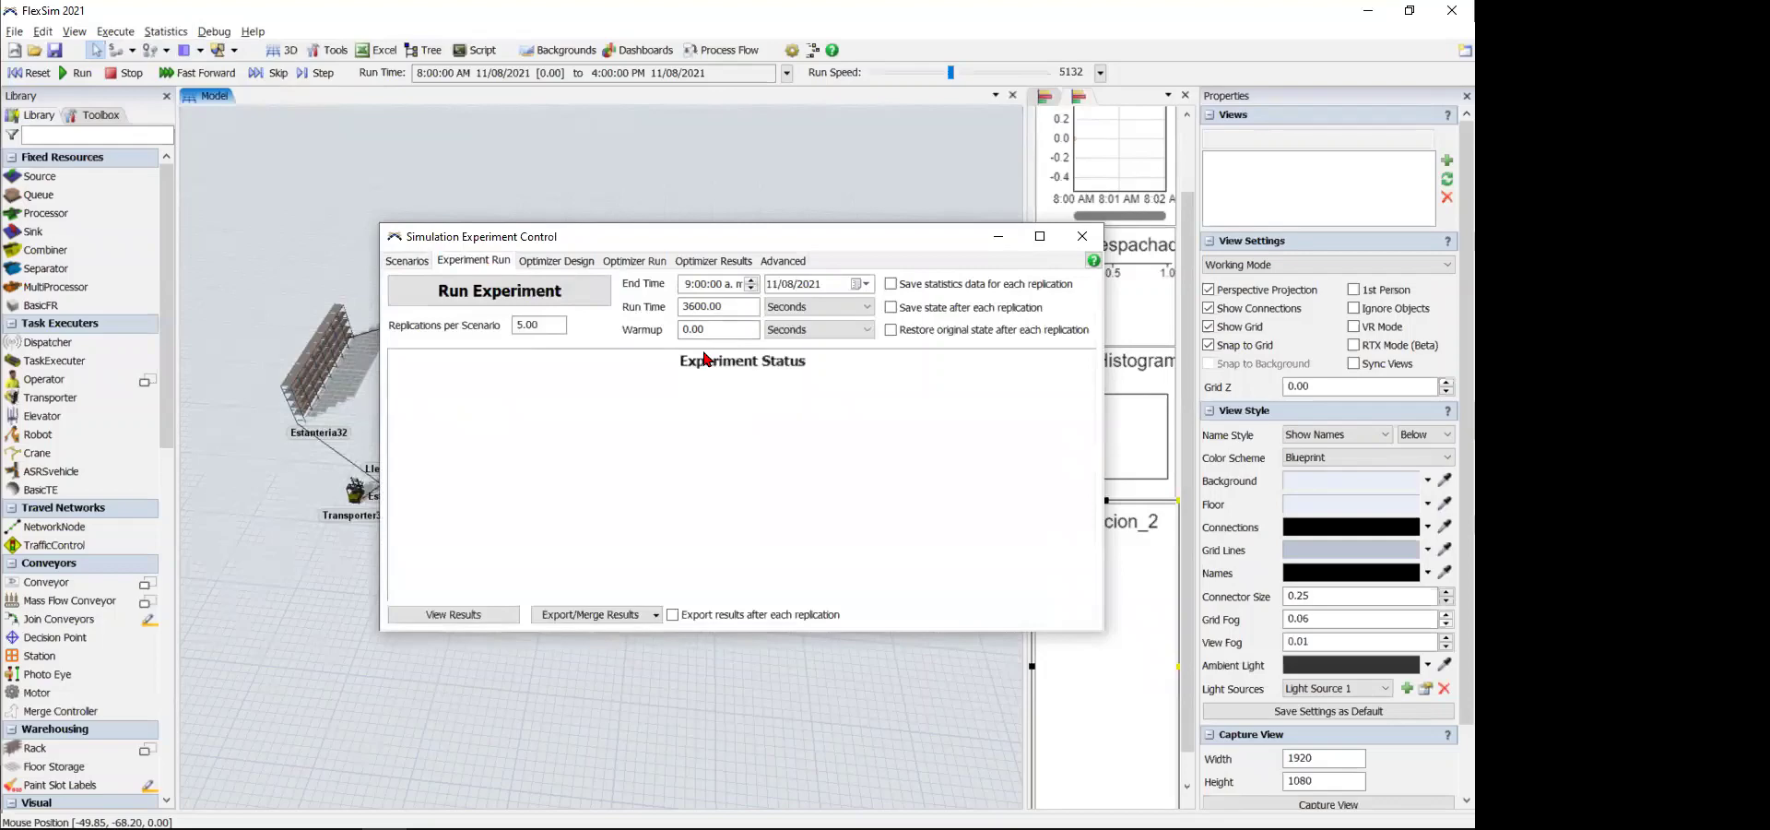
pyautogui.click(1082, 236)
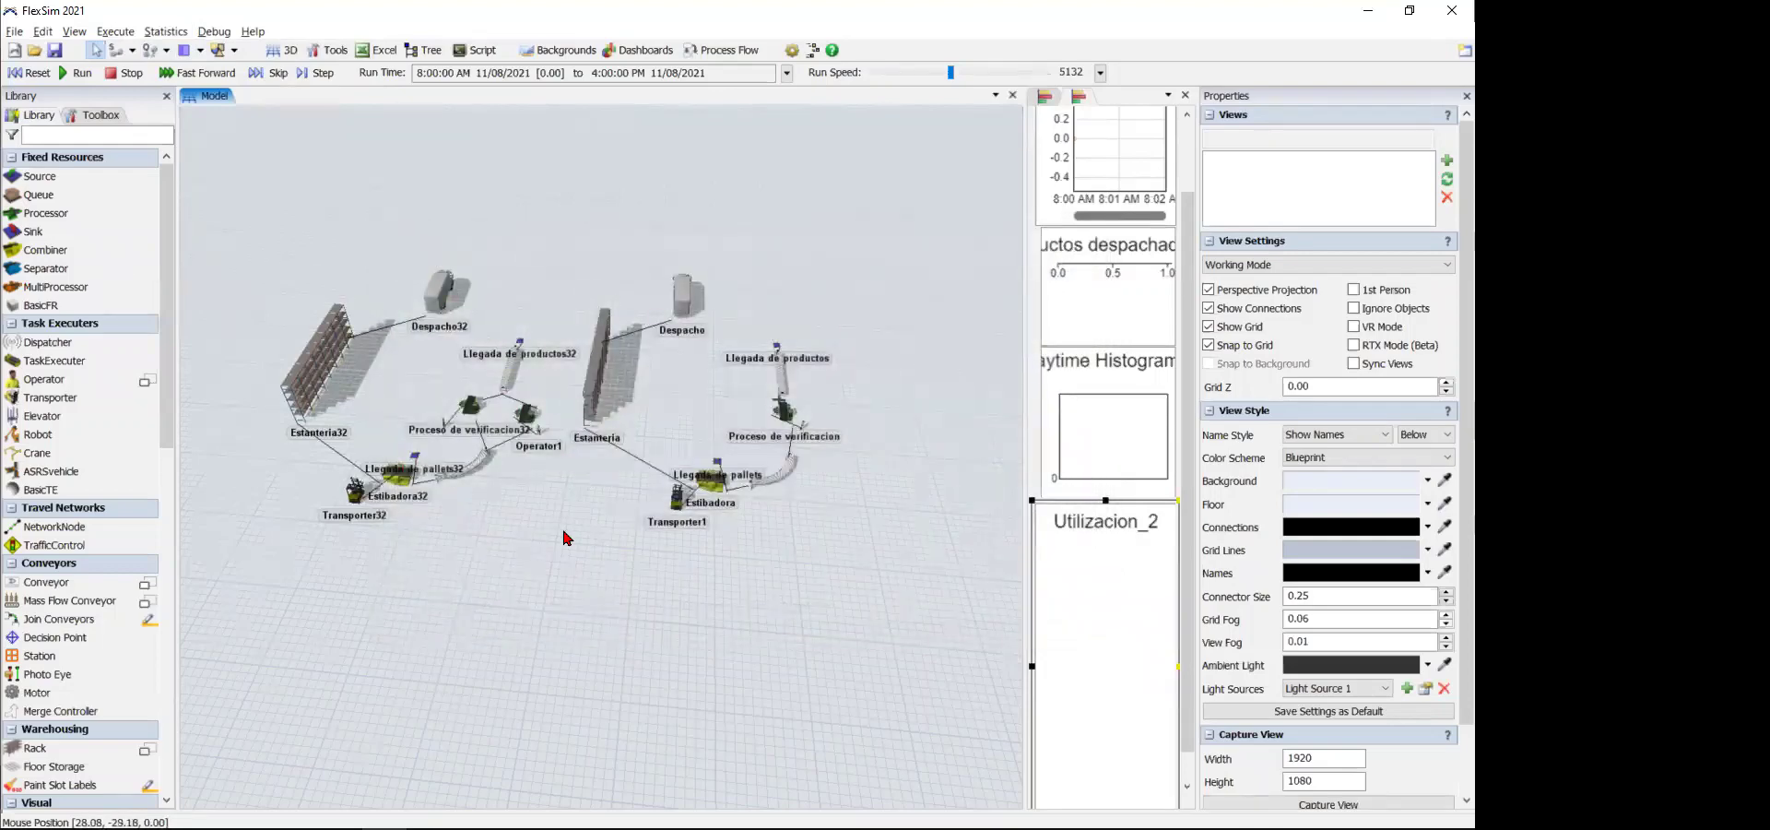
# - Place a temporary sink beside the Despacho truck and sample its default 3D shape onto Despacho
pyautogui.scroll(3, 575, 568)
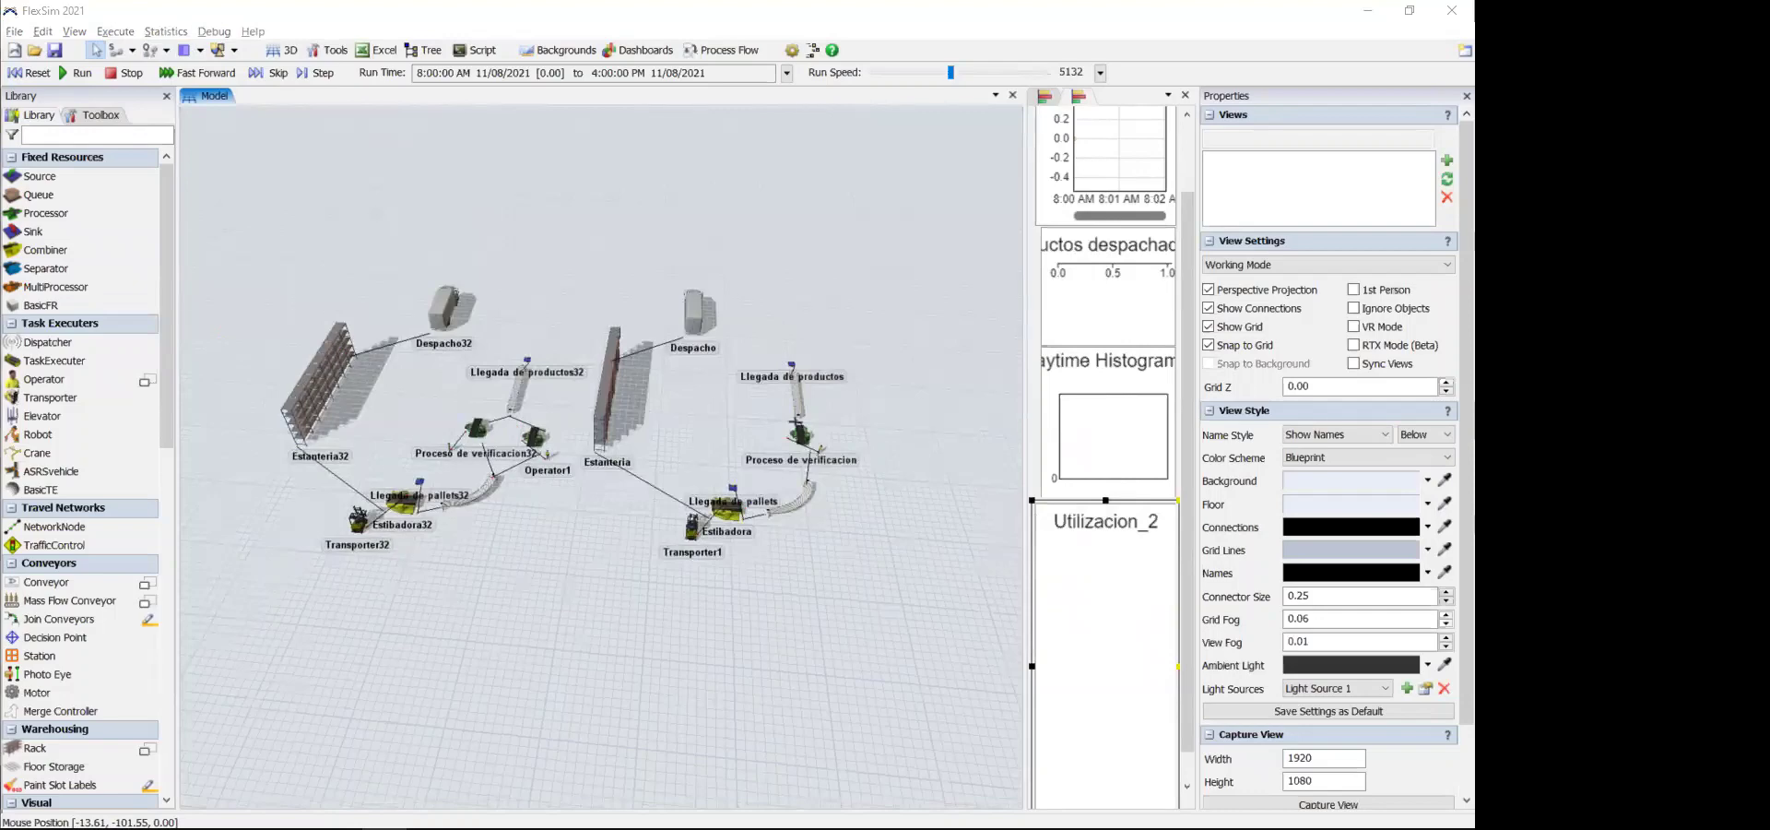
pyautogui.moveTo(517, 326); pyautogui.dragTo(516, 330)
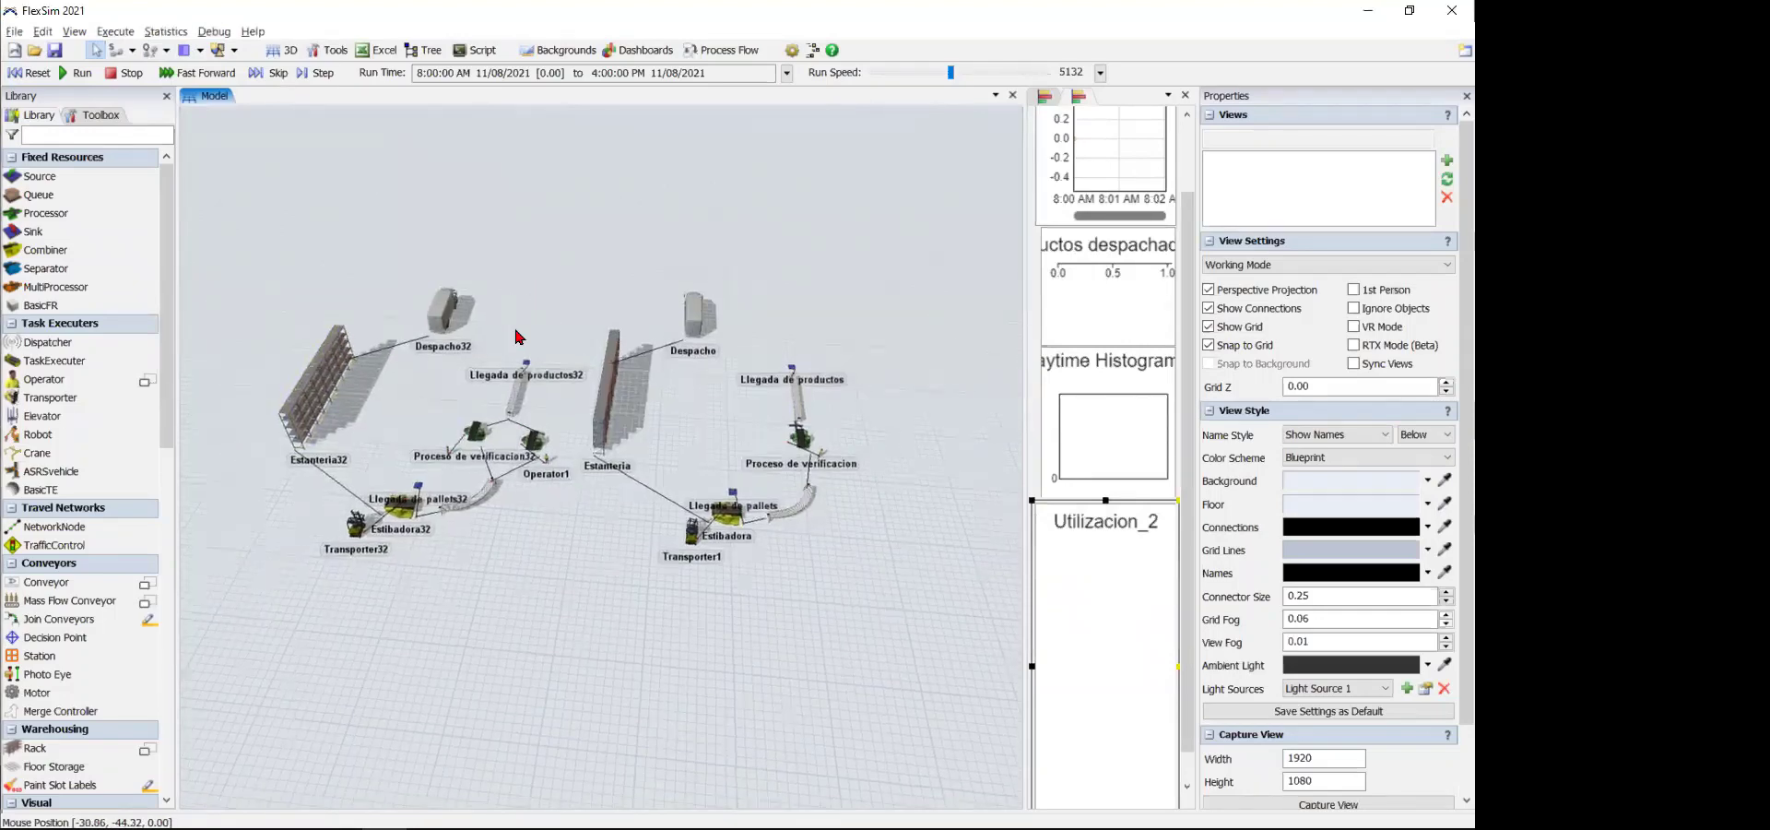
pyautogui.moveTo(517, 336); pyautogui.dragTo(185, 240, button='right')
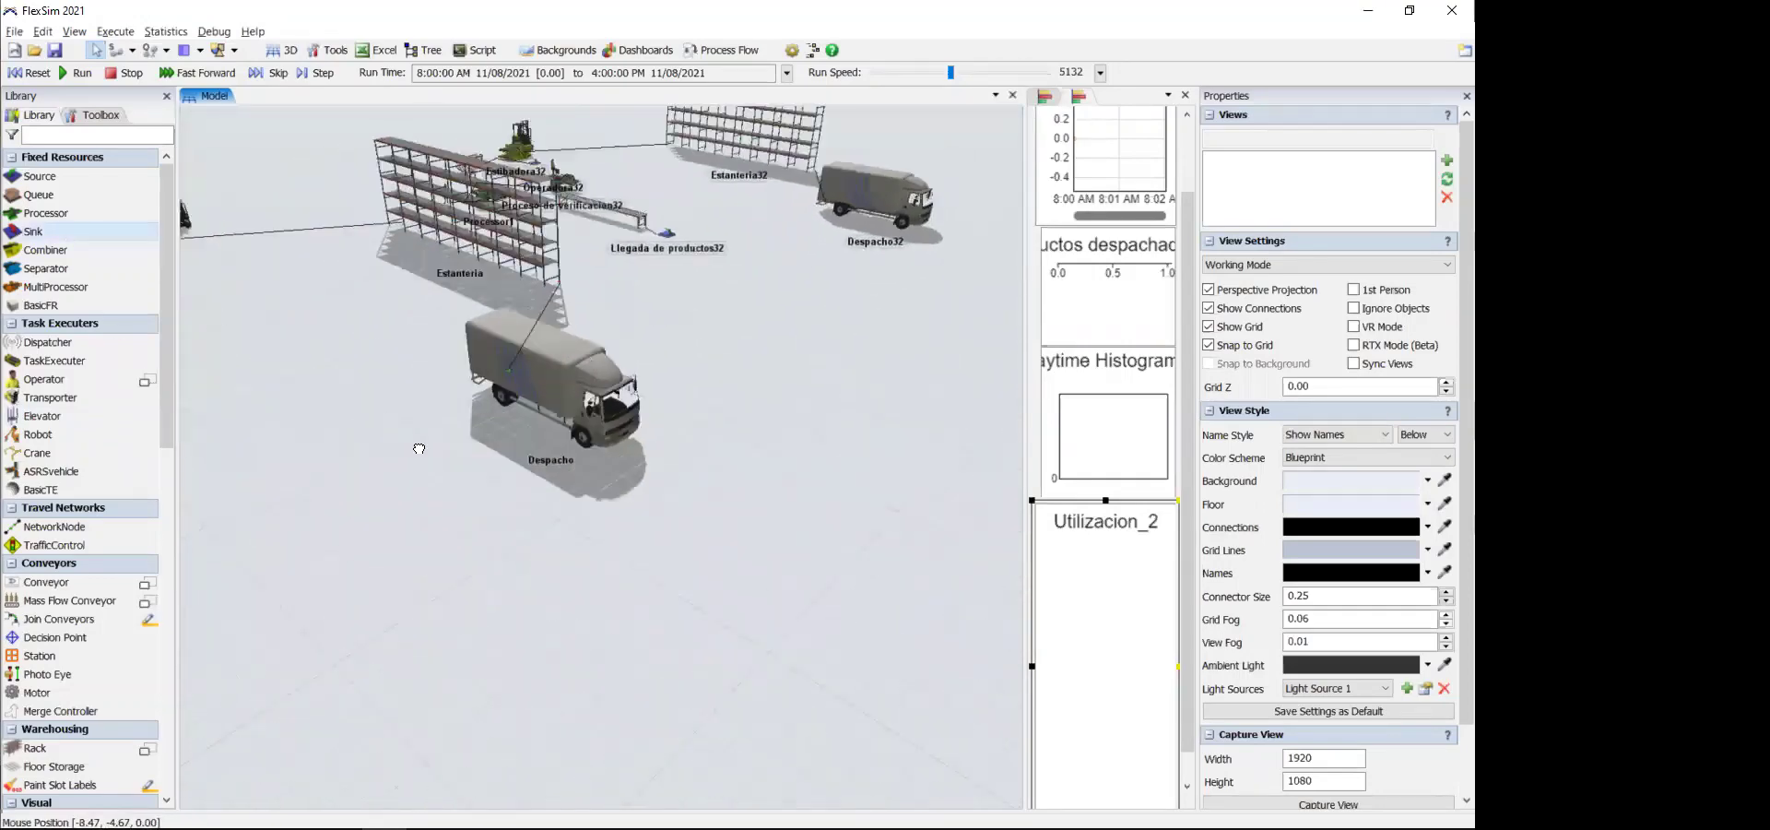
pyautogui.moveTo(418, 448); pyautogui.dragTo(421, 449)
pyautogui.moveTo(530, 605); pyautogui.dragTo(619, 738)
pyautogui.click(631, 461)
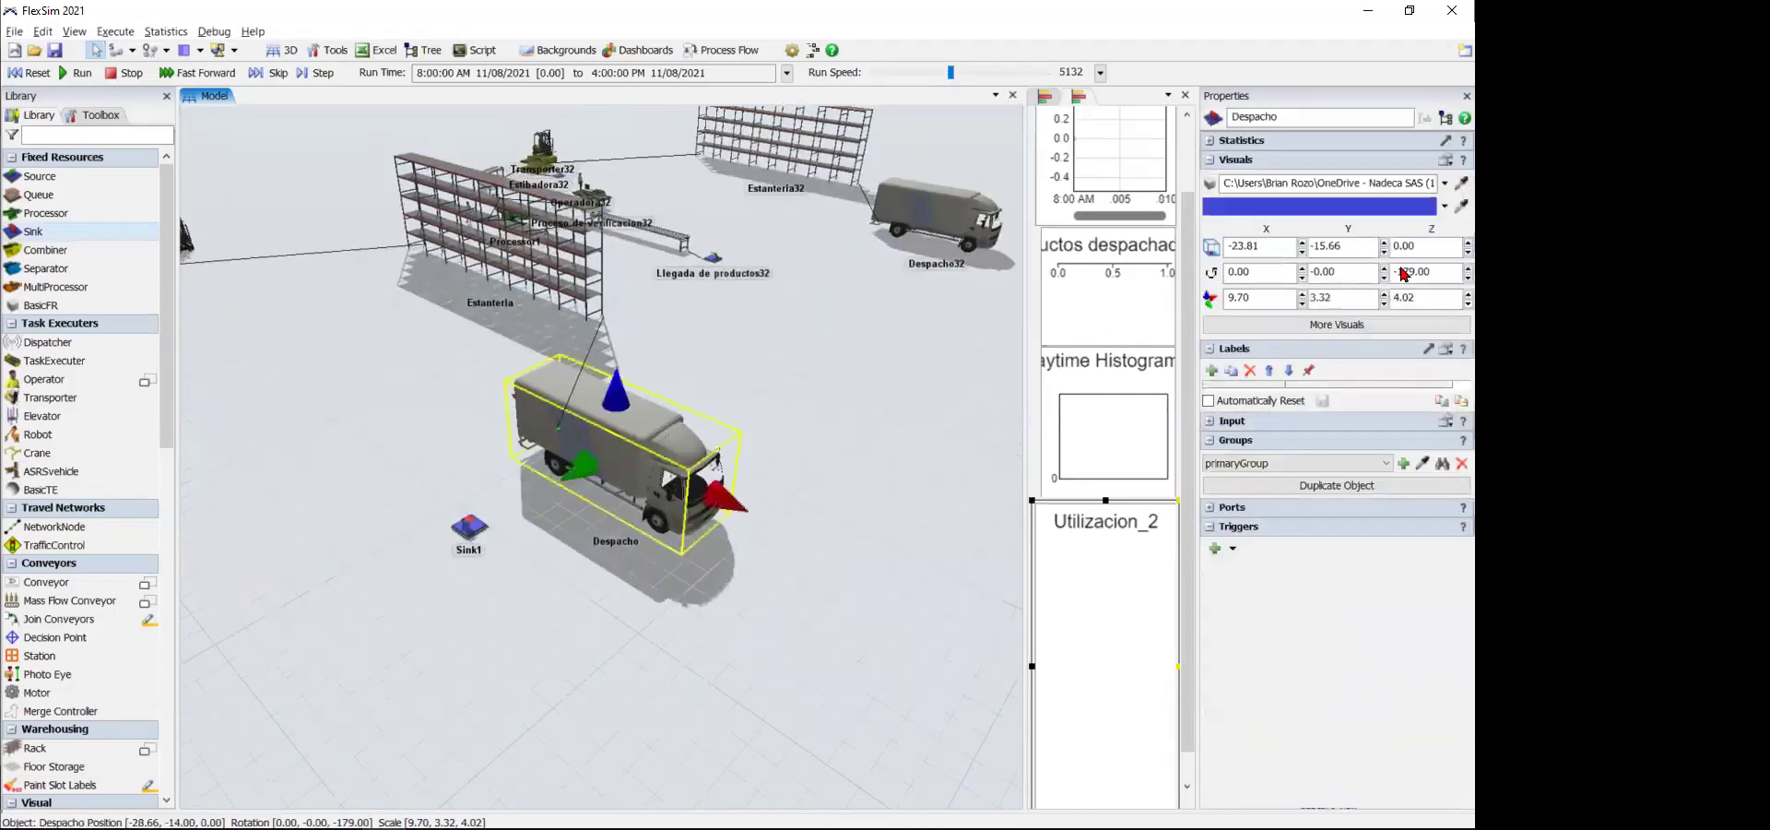
pyautogui.click(1461, 182)
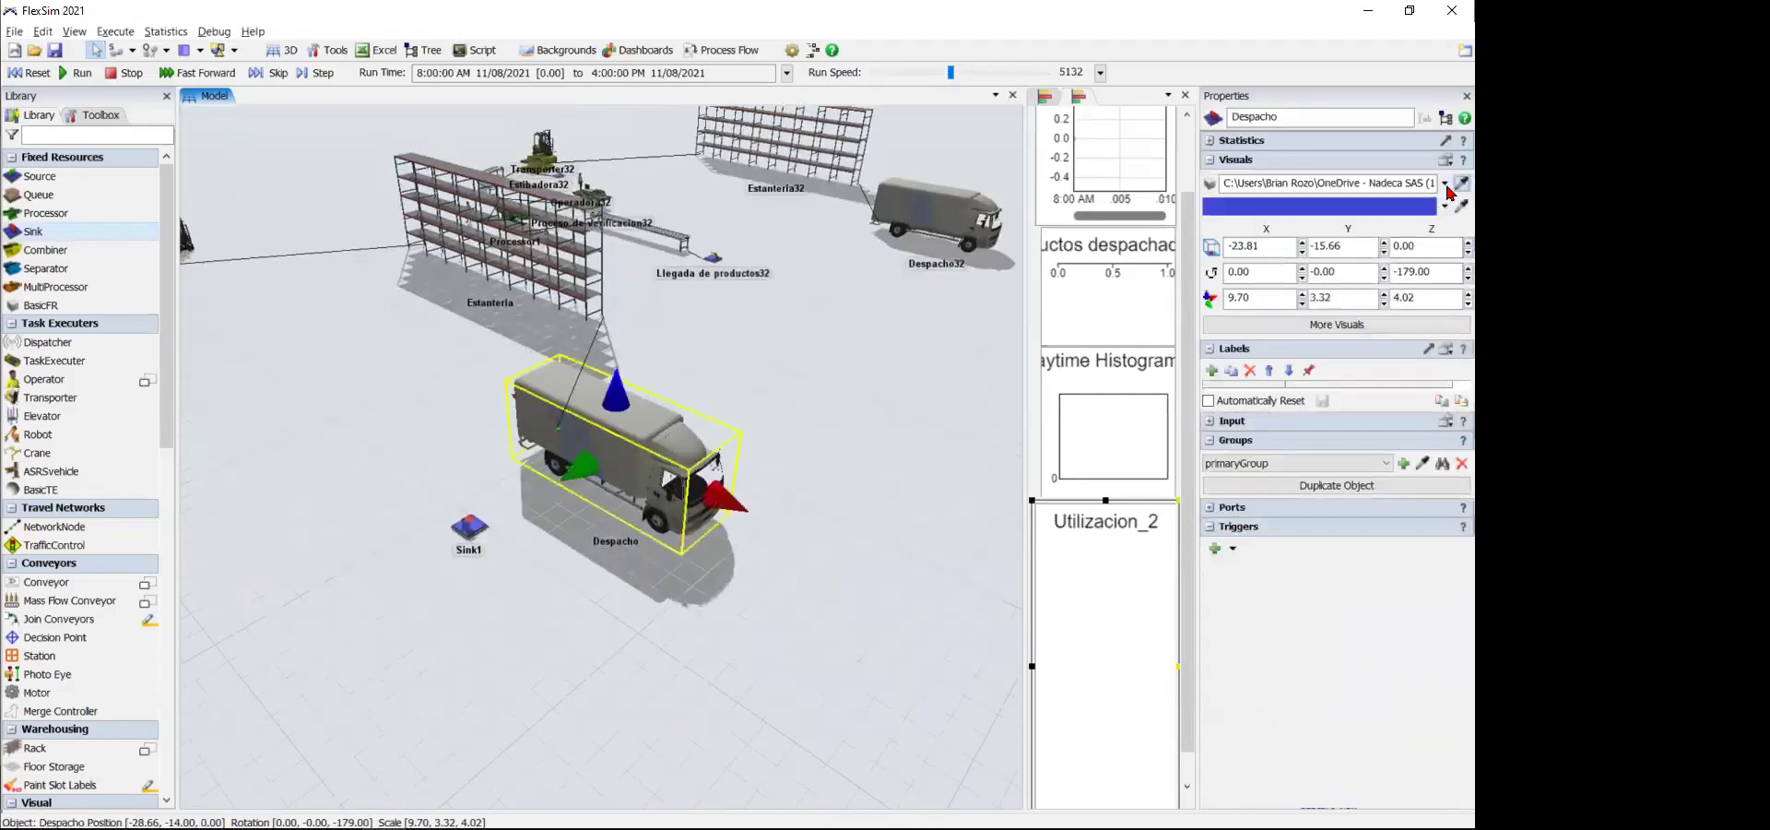
pyautogui.click(470, 519)
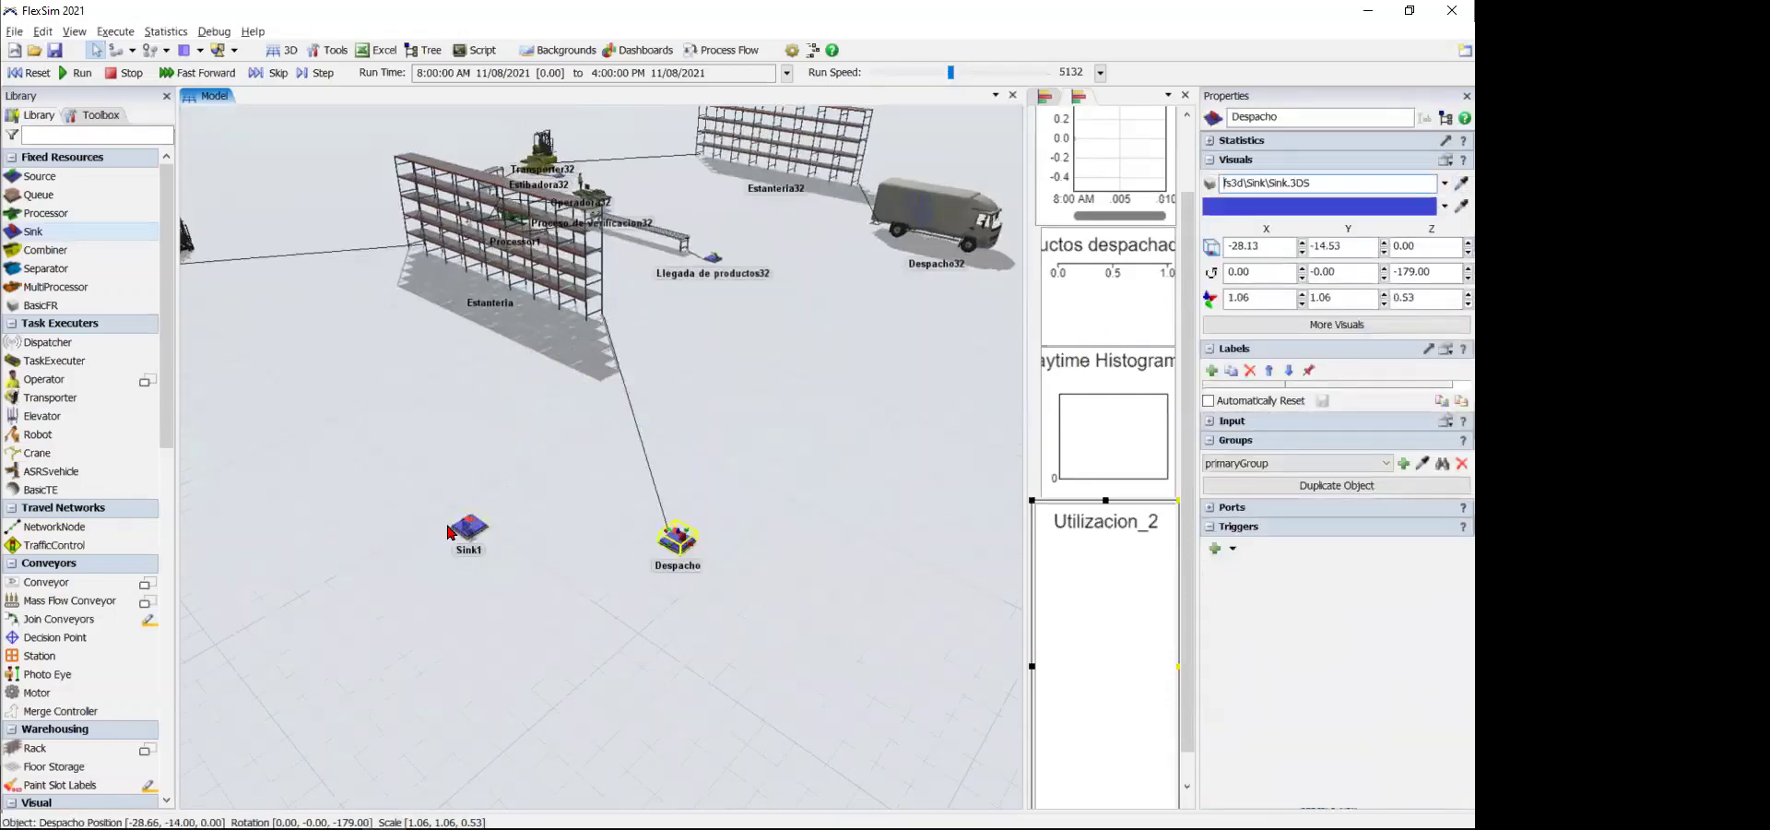
# - Delete the temporary sink Sink1 from the model
pyautogui.click(471, 529)
pyautogui.press('Delete')
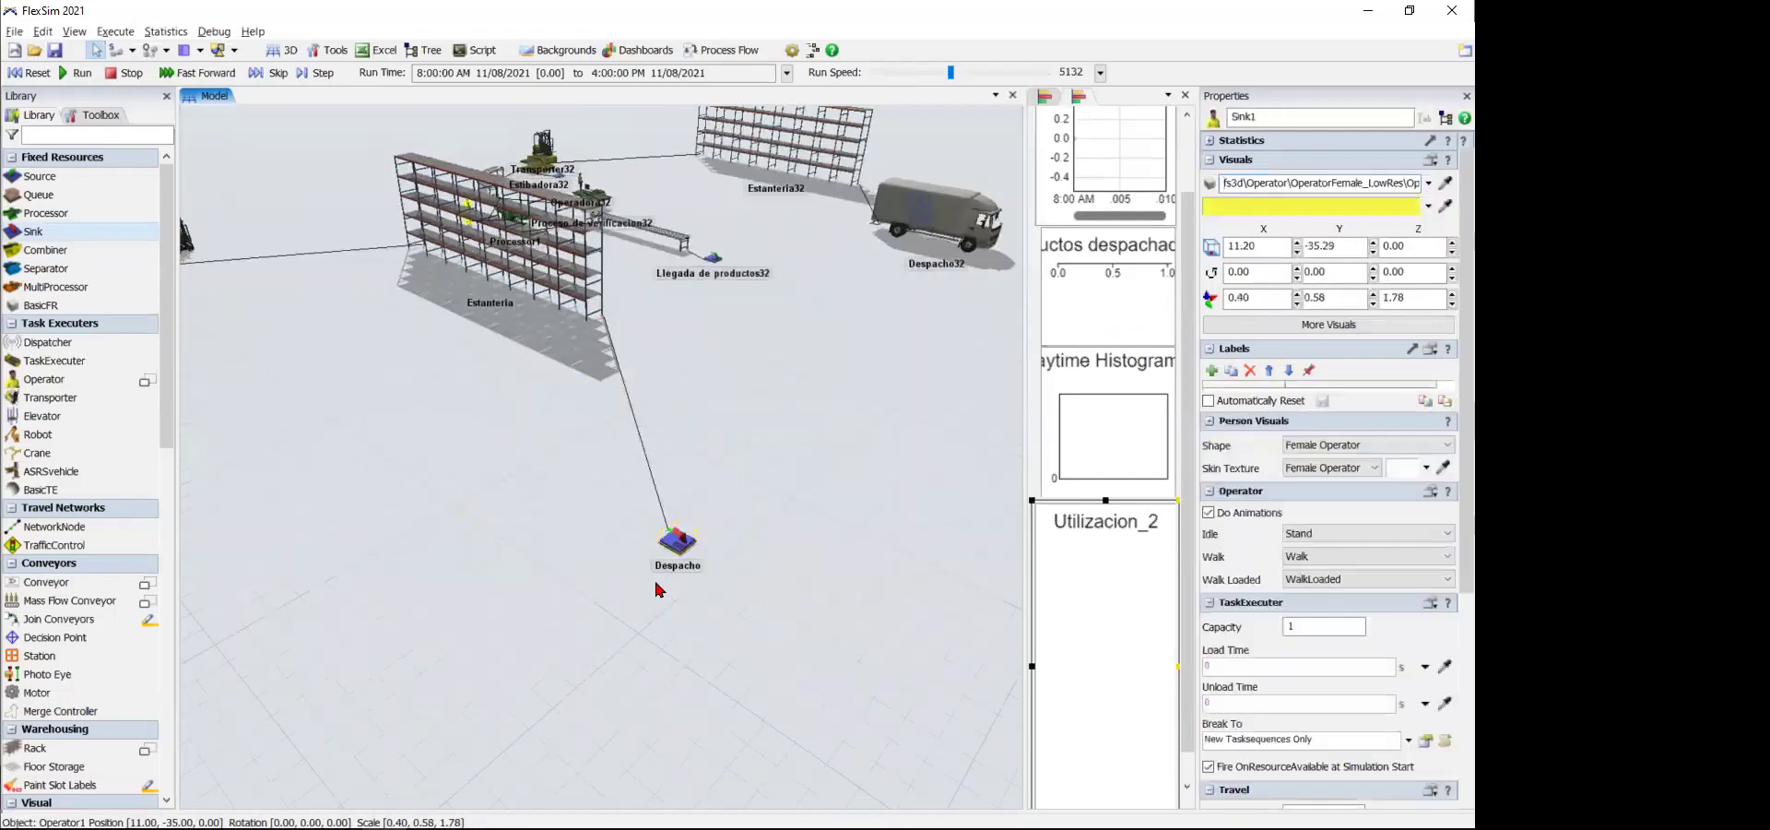
pyautogui.click(655, 590)
# - Load the SketchUp file C1F6 - Camion.skp as the 3D shape of the Despacho sink
pyautogui.scroll(5, 655, 590)
pyautogui.click(600, 559)
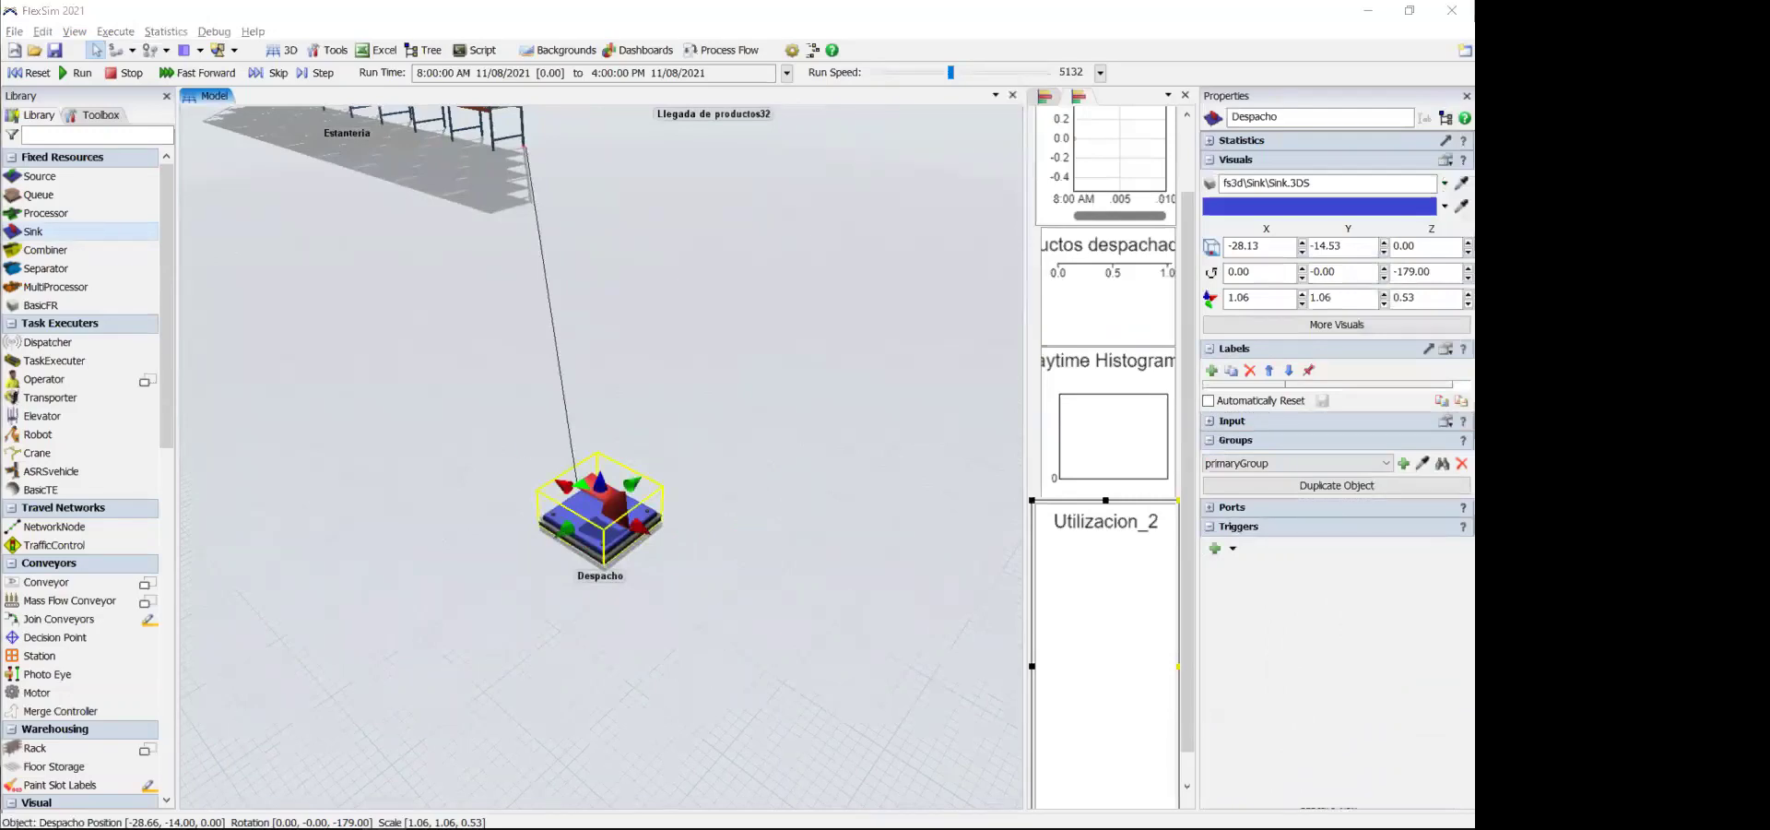
pyautogui.click(664, 600)
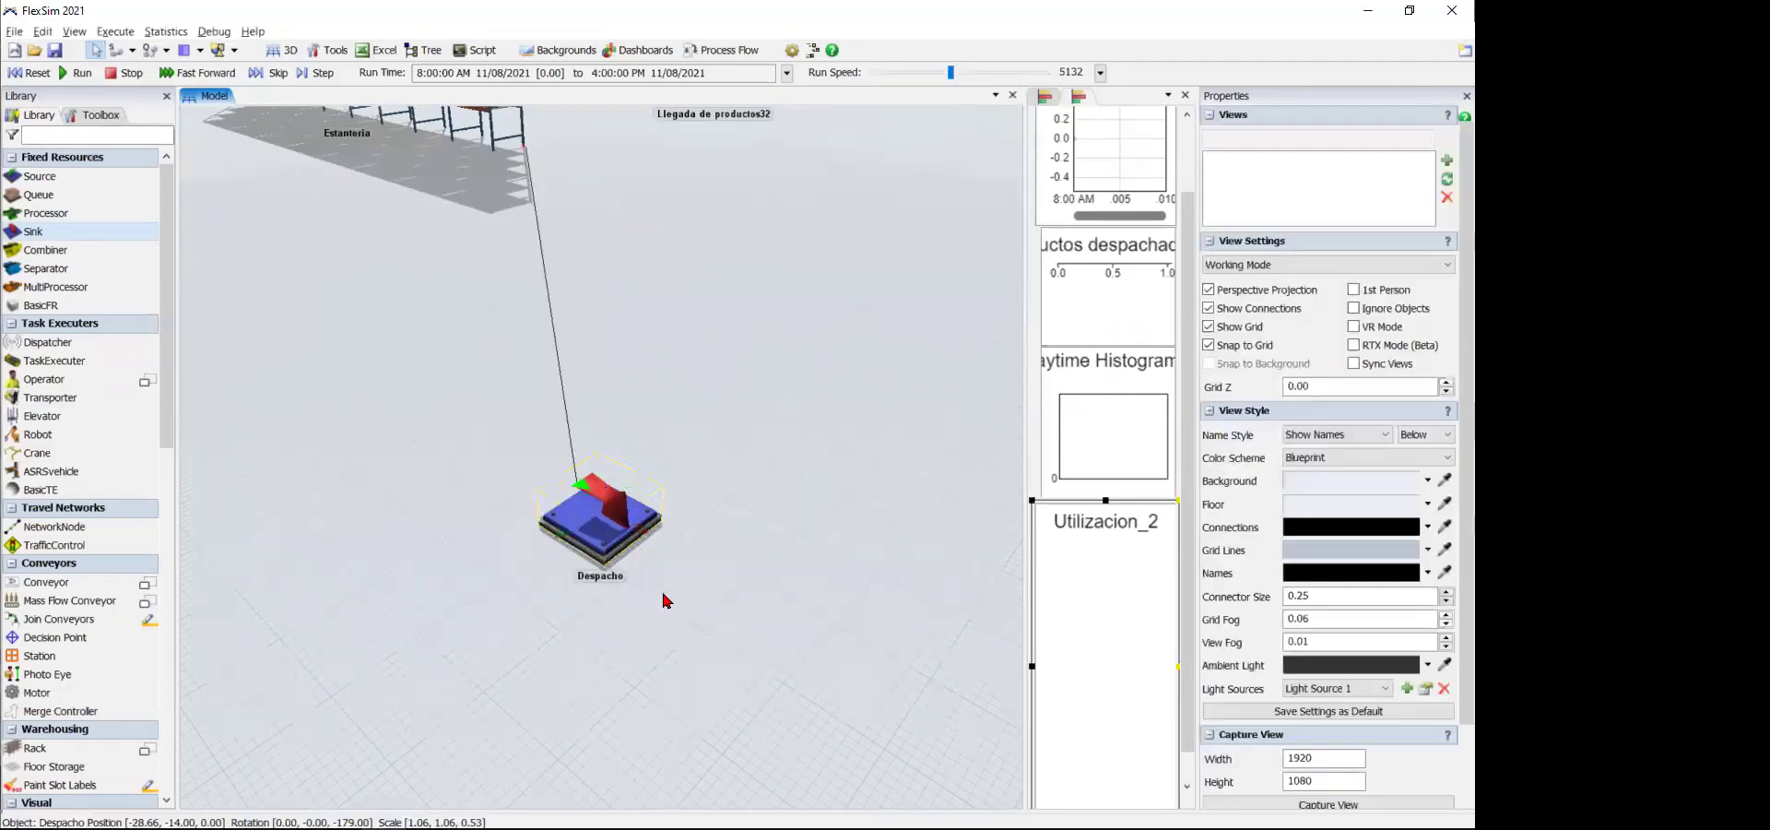
pyautogui.scroll(-5, 664, 600)
pyautogui.moveTo(664, 600); pyautogui.dragTo(601, 632)
pyautogui.scroll(2, 601, 632)
pyautogui.click(592, 576)
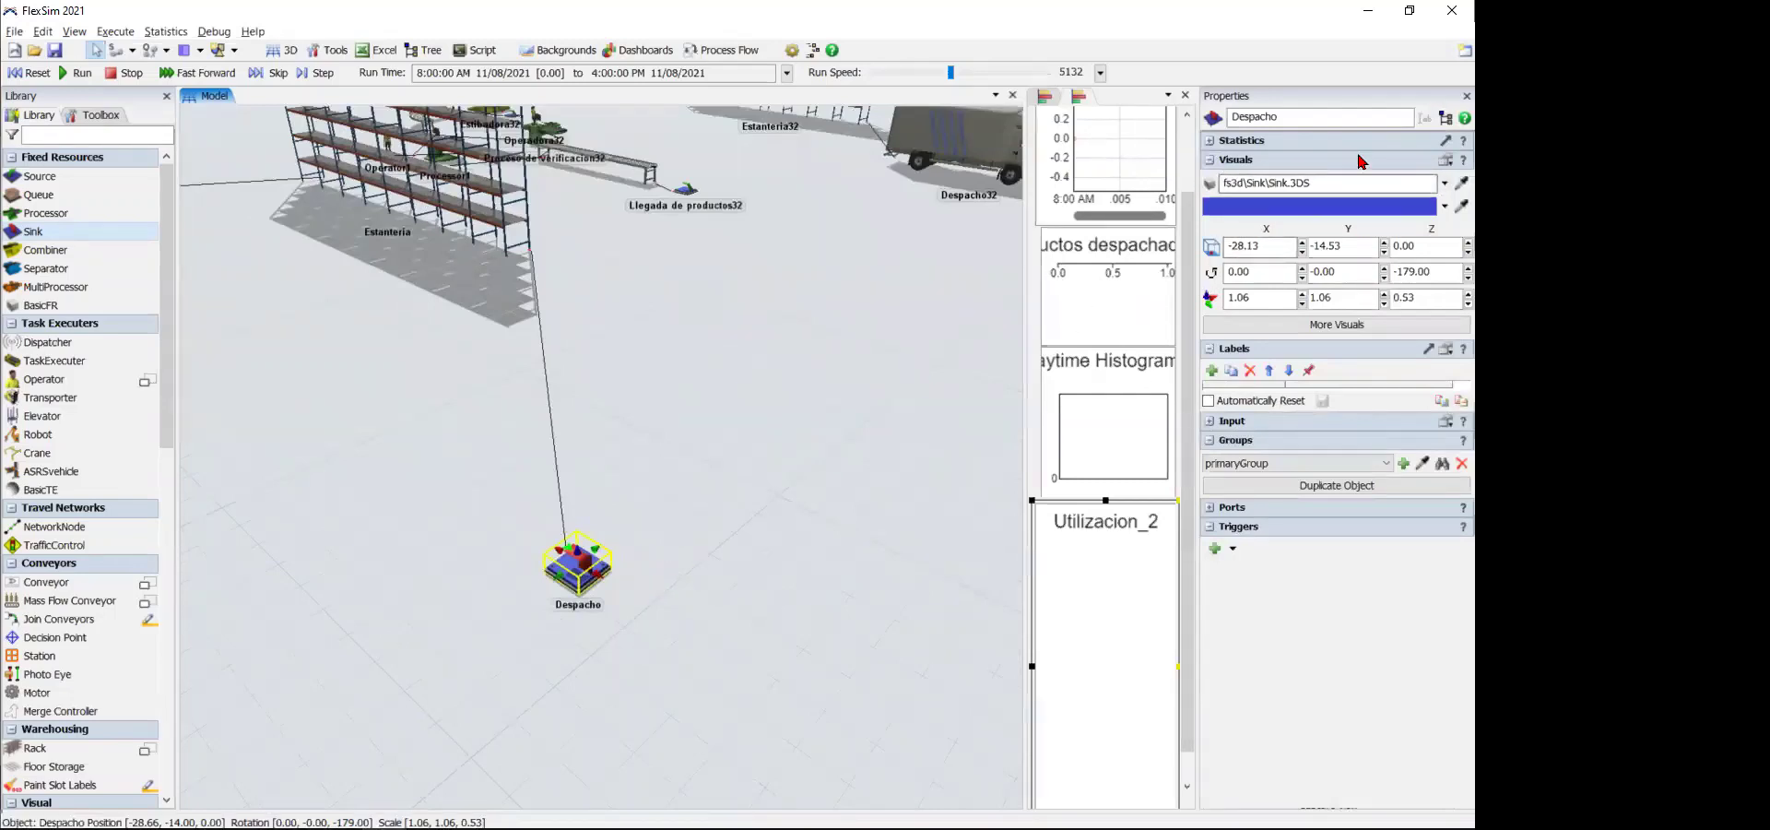
pyautogui.click(1444, 182)
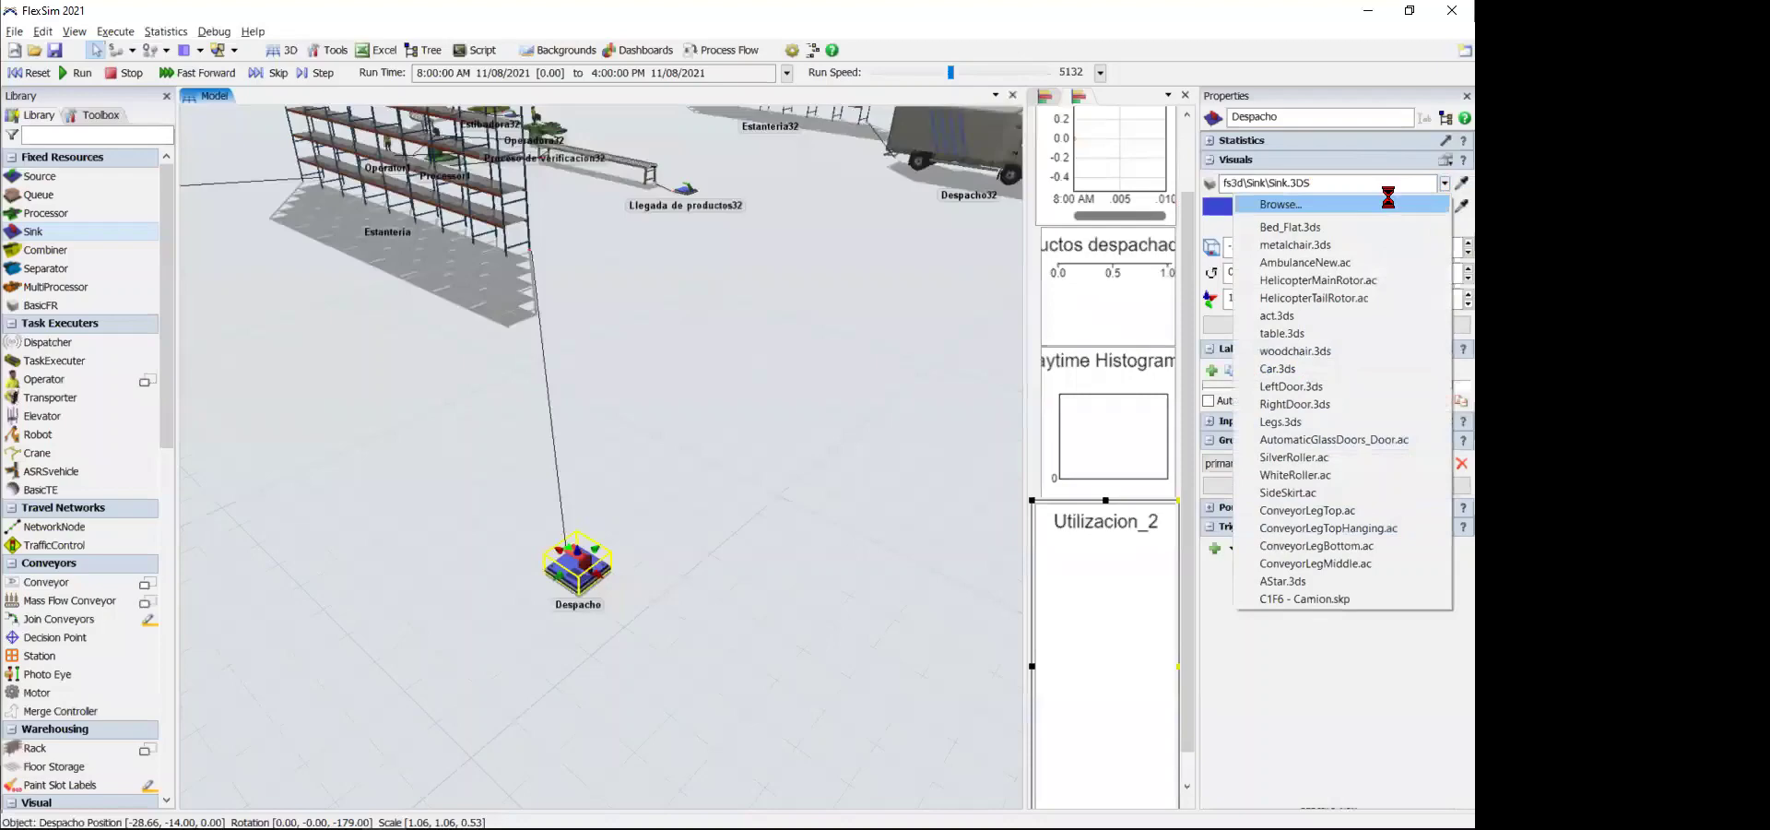
pyautogui.click(1388, 203)
pyautogui.click(253, 297)
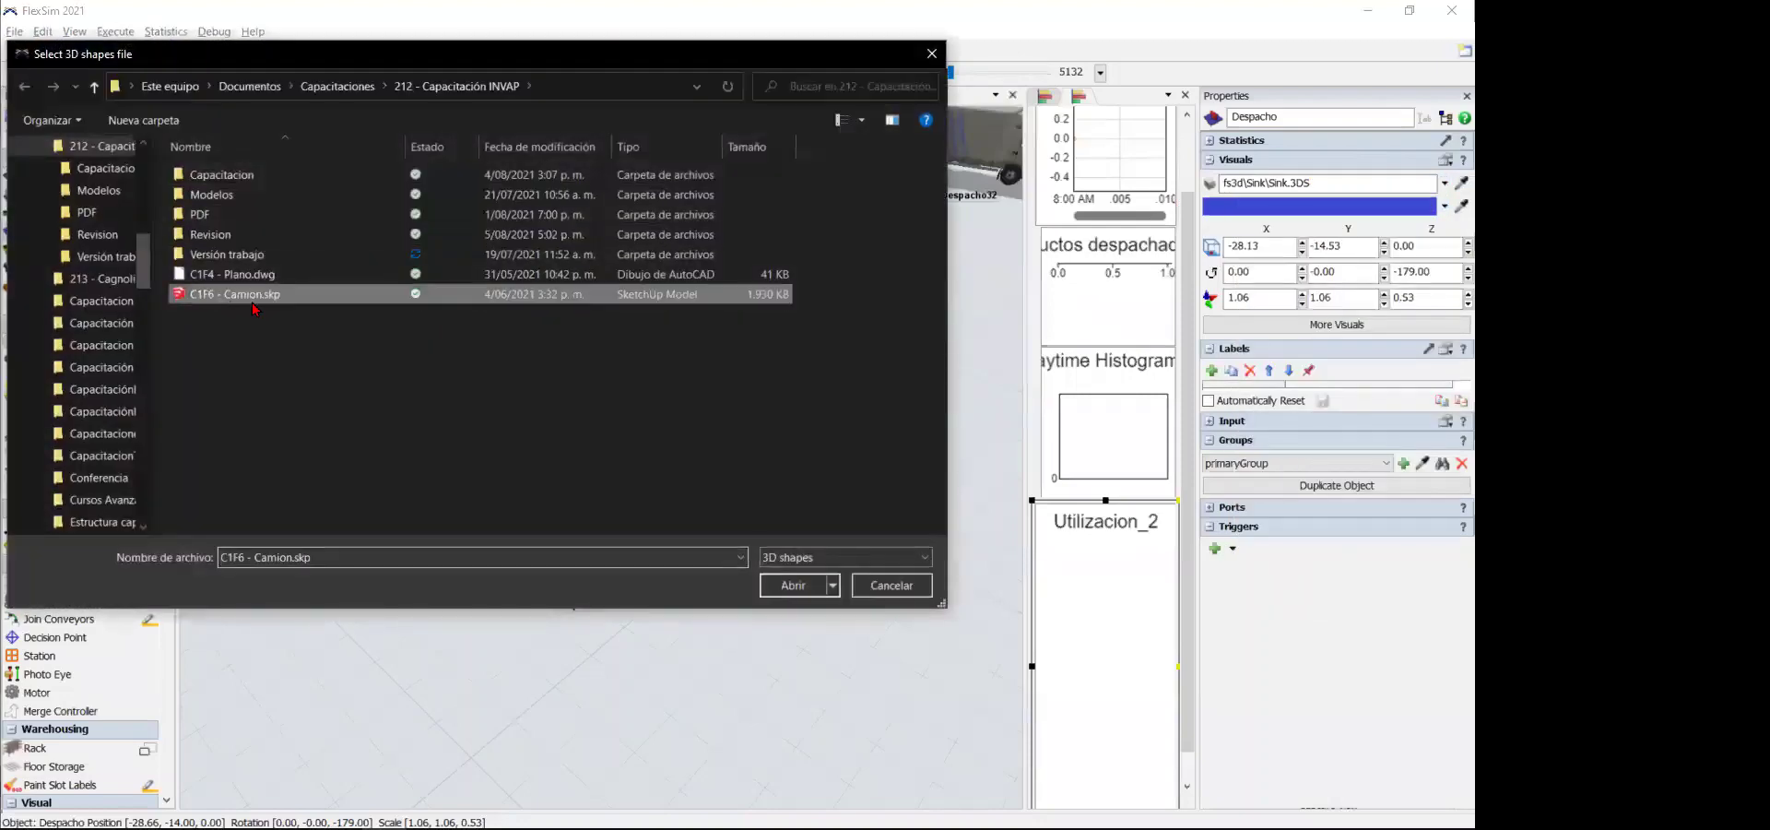
pyautogui.click(789, 586)
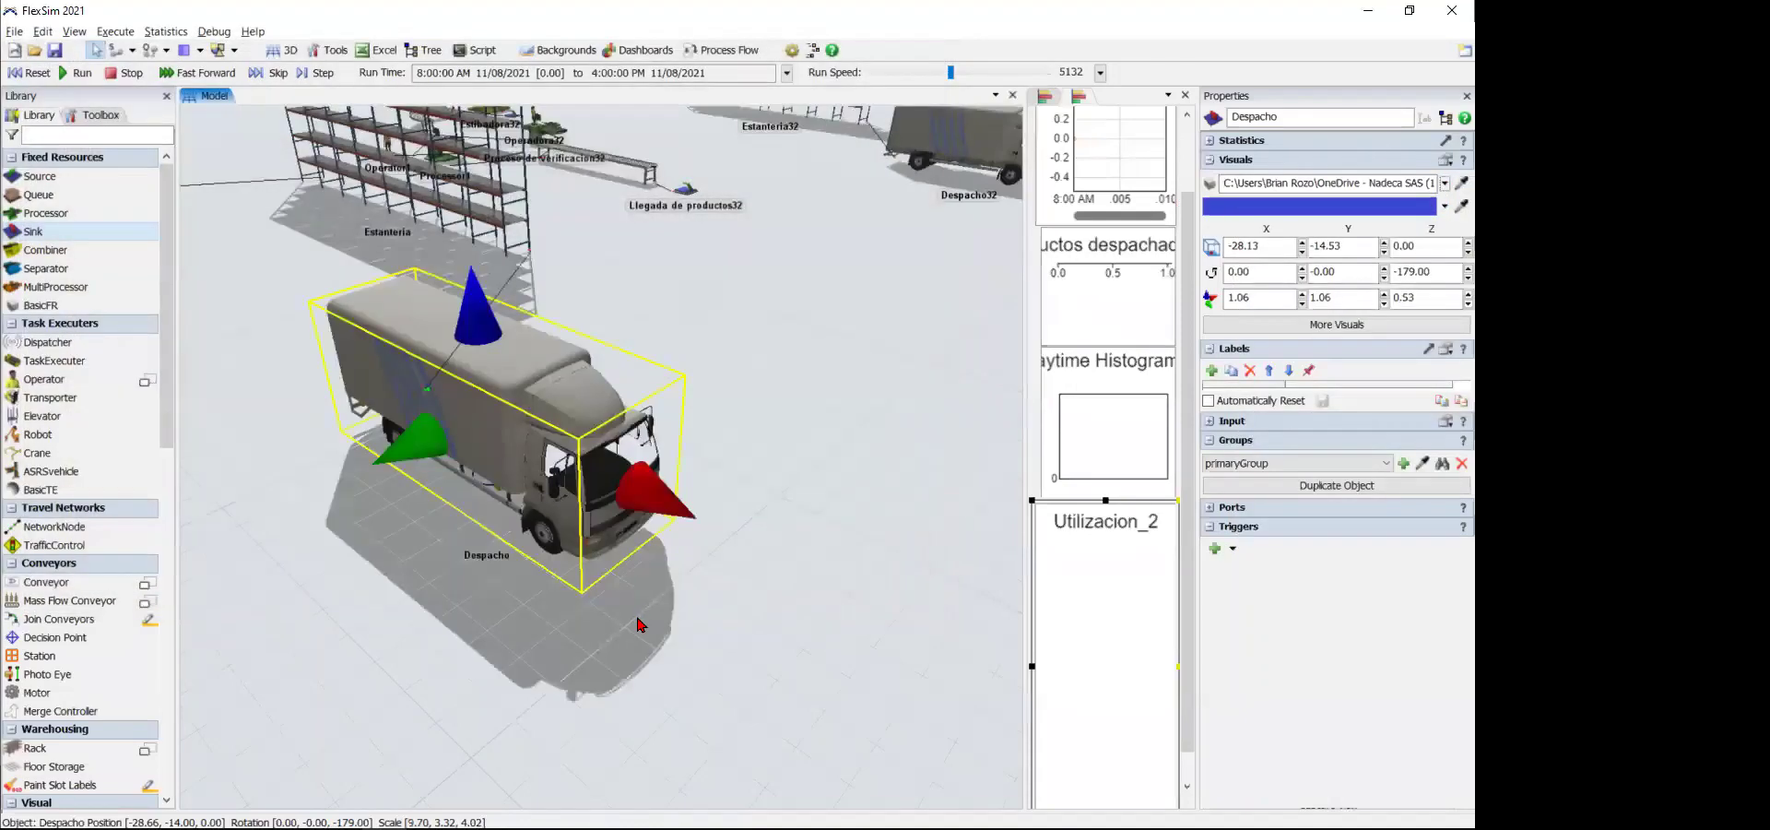
pyautogui.click(621, 641)
pyautogui.scroll(-3, 572, 642)
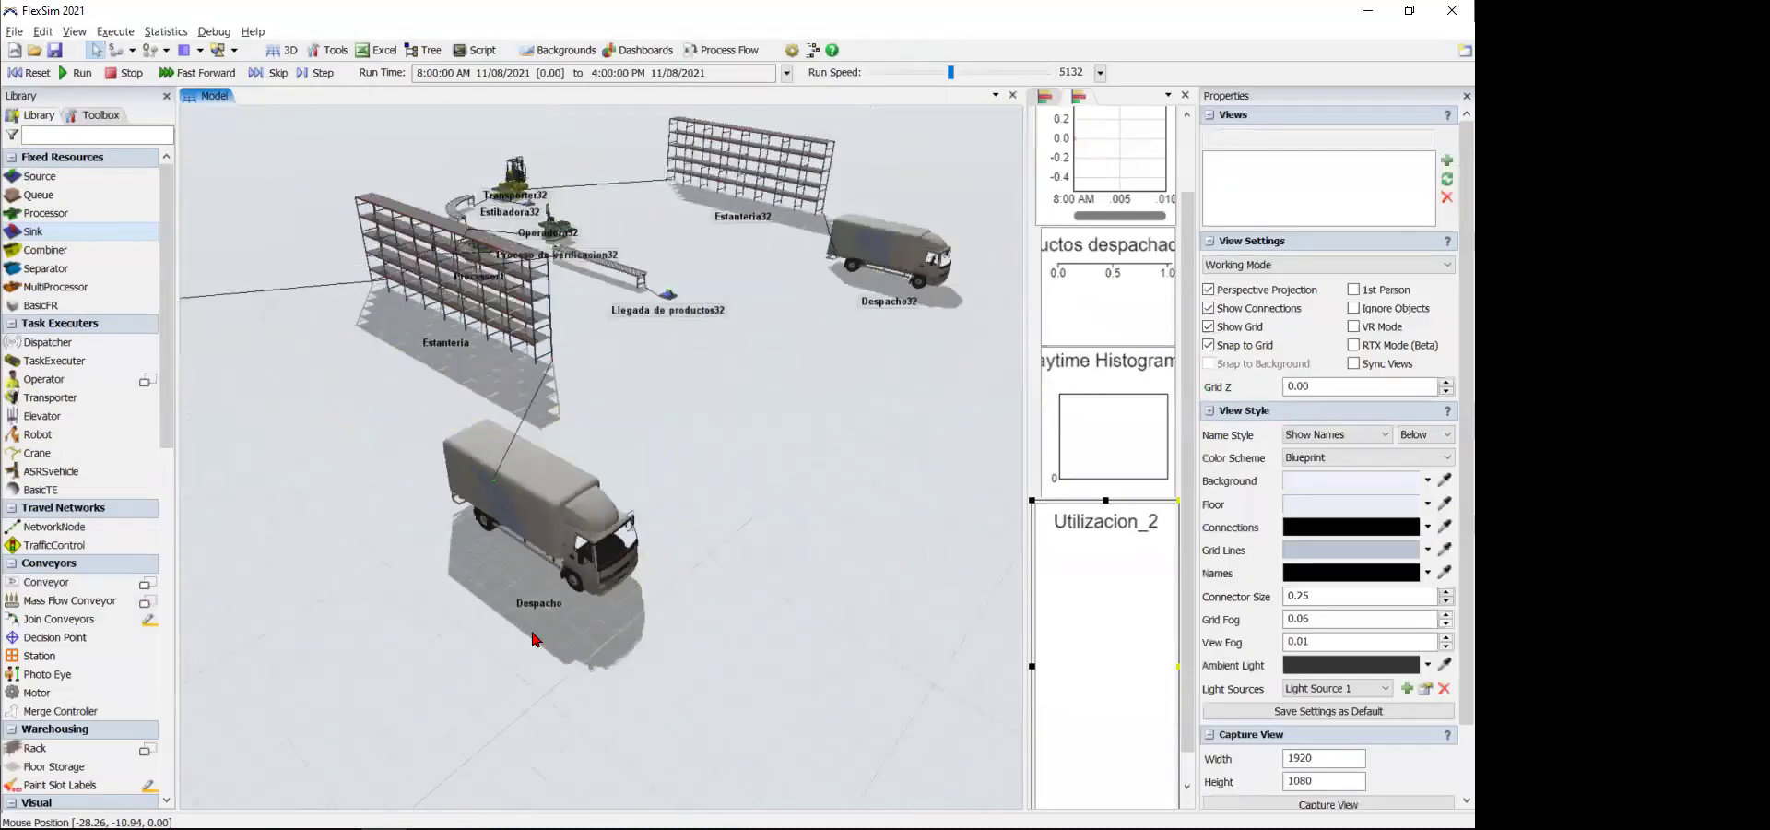
# - Create a new MTBF MTTR breakdown object in the model
pyautogui.moveTo(465, 591); pyautogui.dragTo(509, 597)
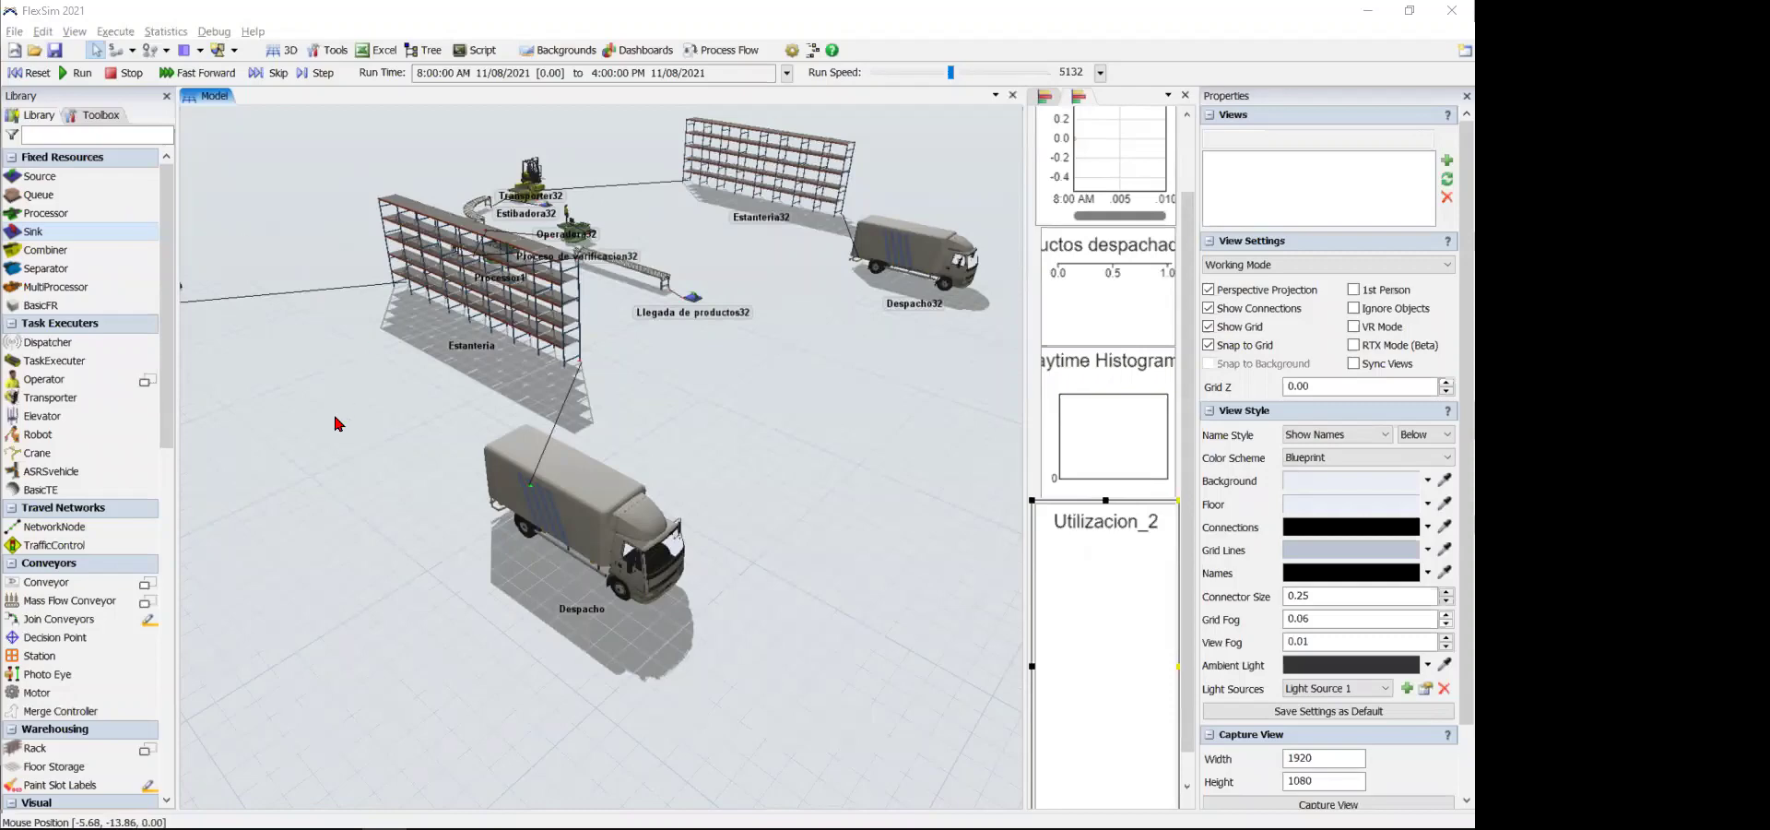
pyautogui.scroll(-5, 433, 424)
pyautogui.moveTo(420, 433); pyautogui.dragTo(608, 429)
pyautogui.click(94, 116)
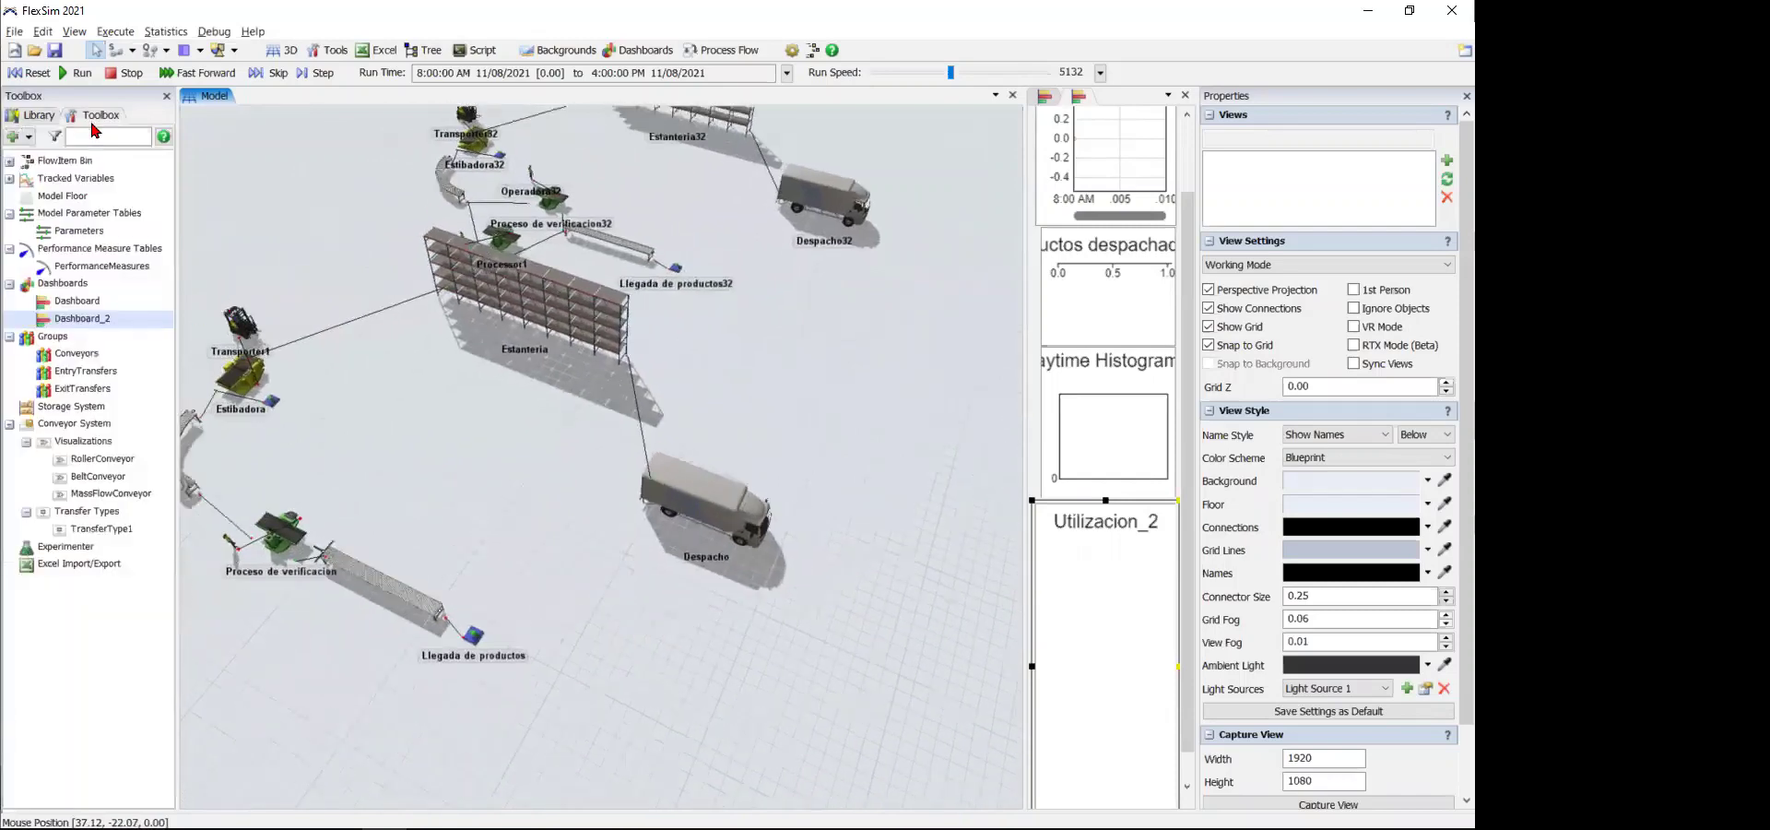
pyautogui.click(15, 137)
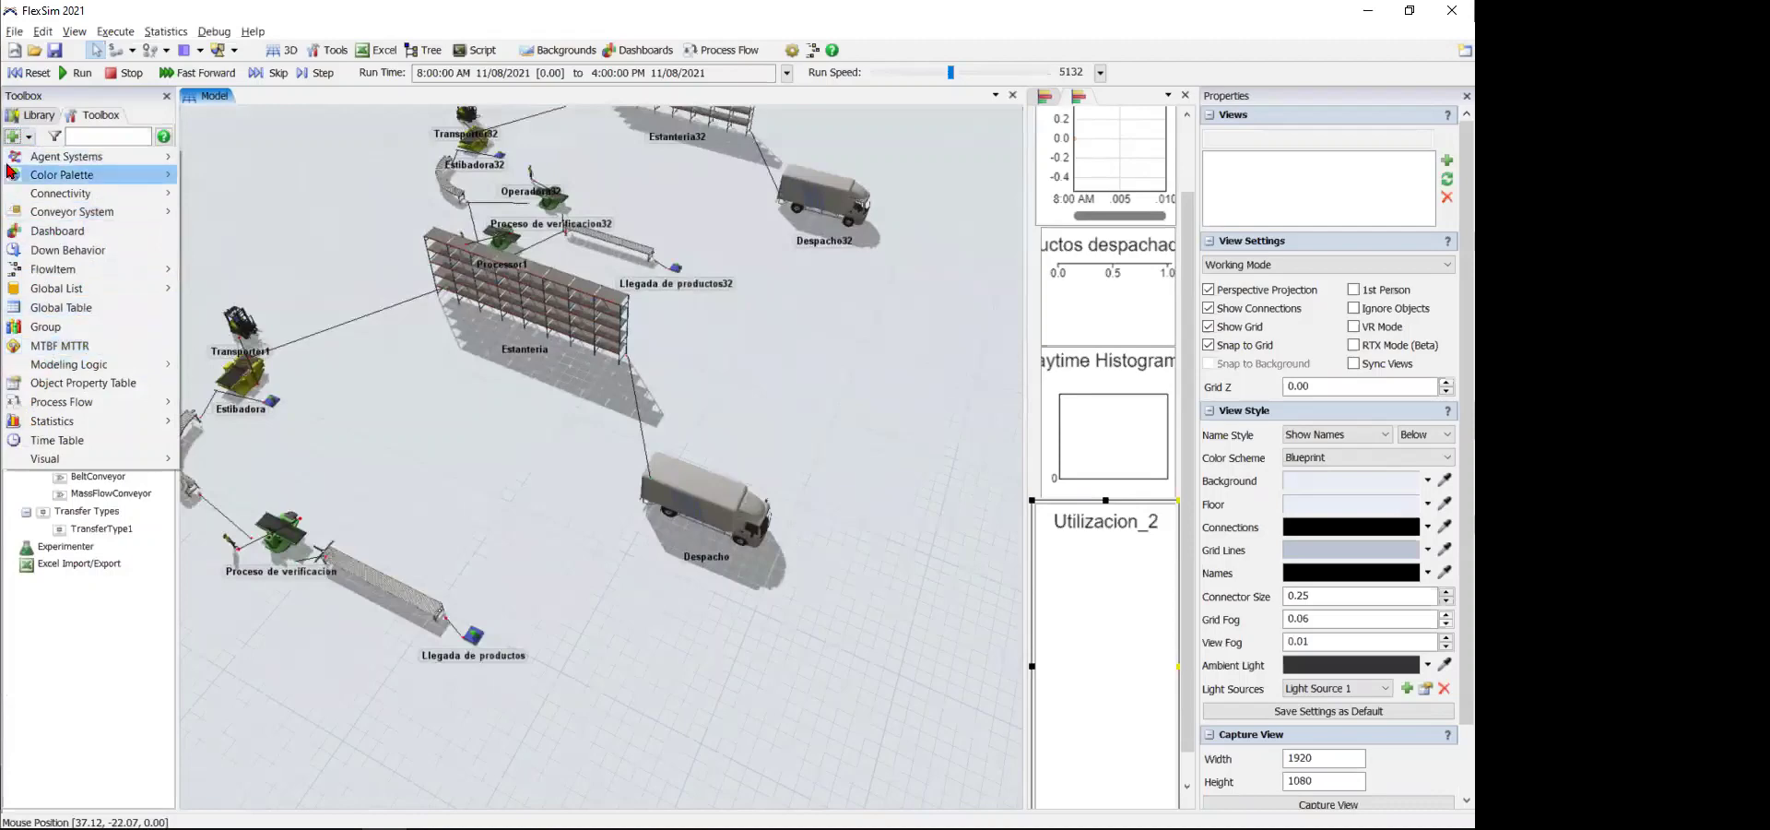
pyautogui.click(79, 345)
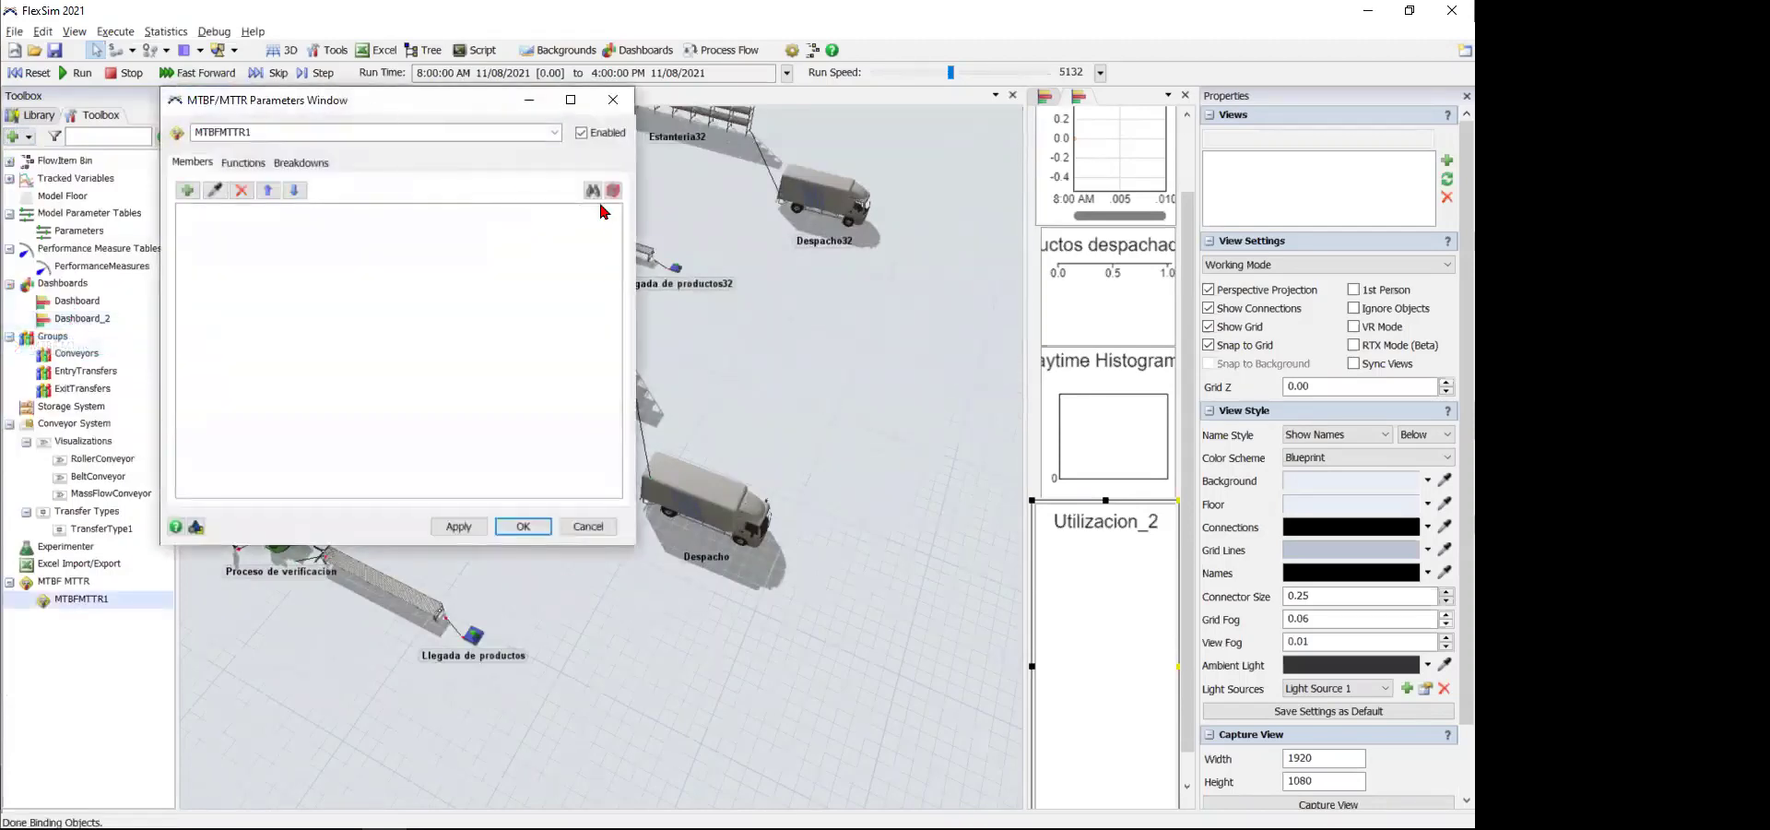
# - Add all processors and combiners, including Proceso de verificacion and Estibadora from both lines, as members of MTBFMTTR1
pyautogui.click(419, 287)
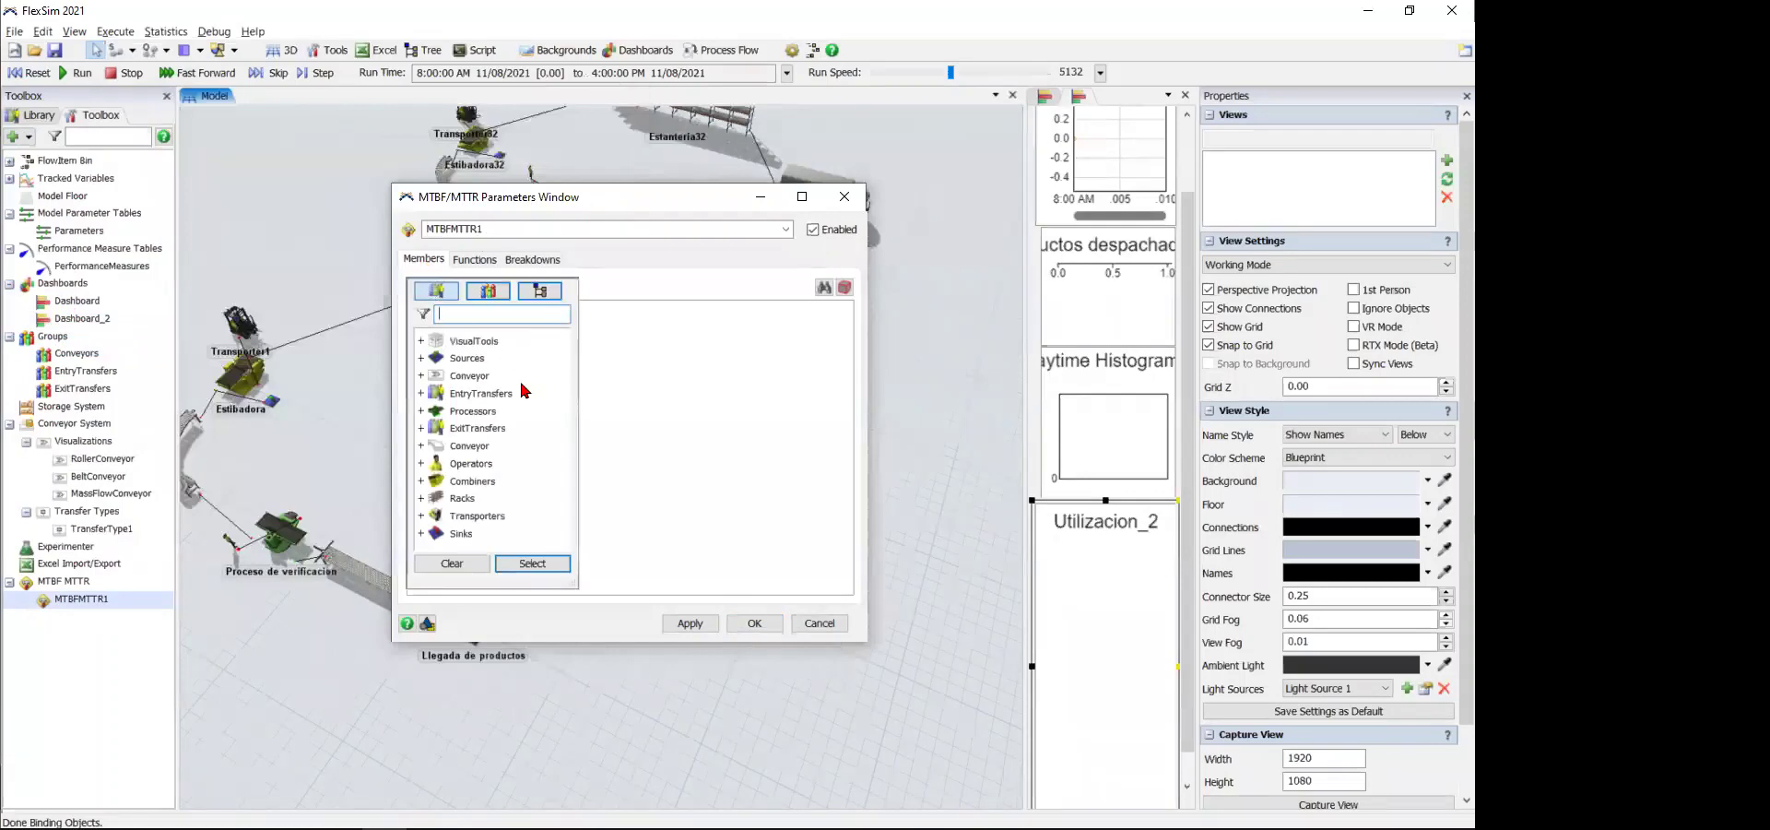
pyautogui.click(459, 411)
pyautogui.click(533, 563)
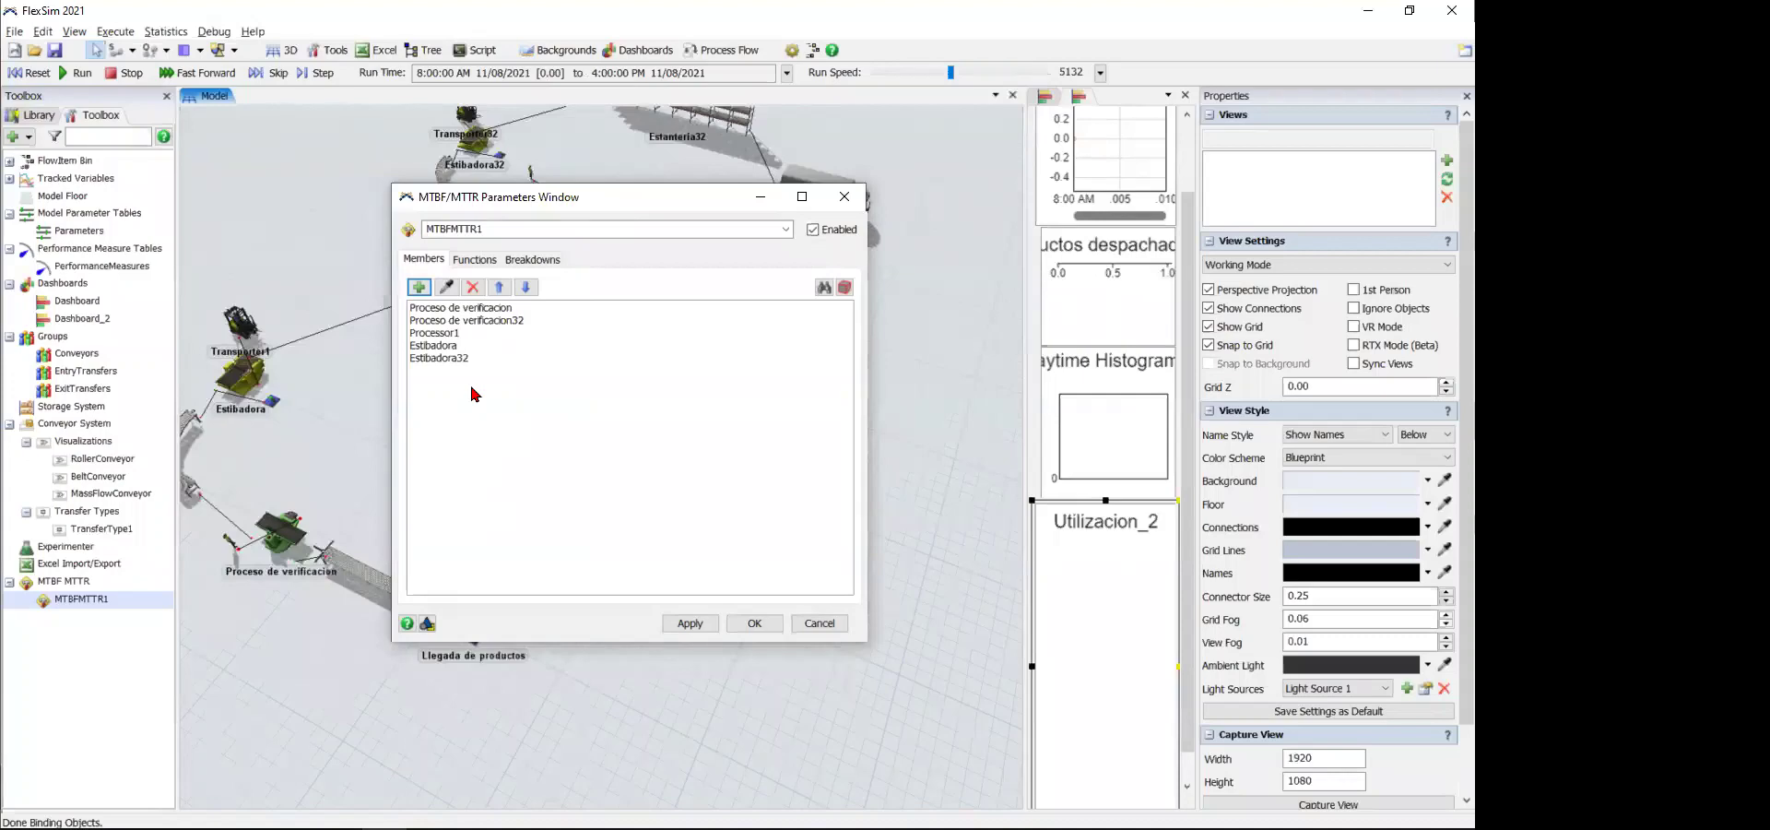
# - Examine the First Failure Time, Down Time and Up Time functions of MTBFMTTR1 and accept the parameters
pyautogui.click(473, 260)
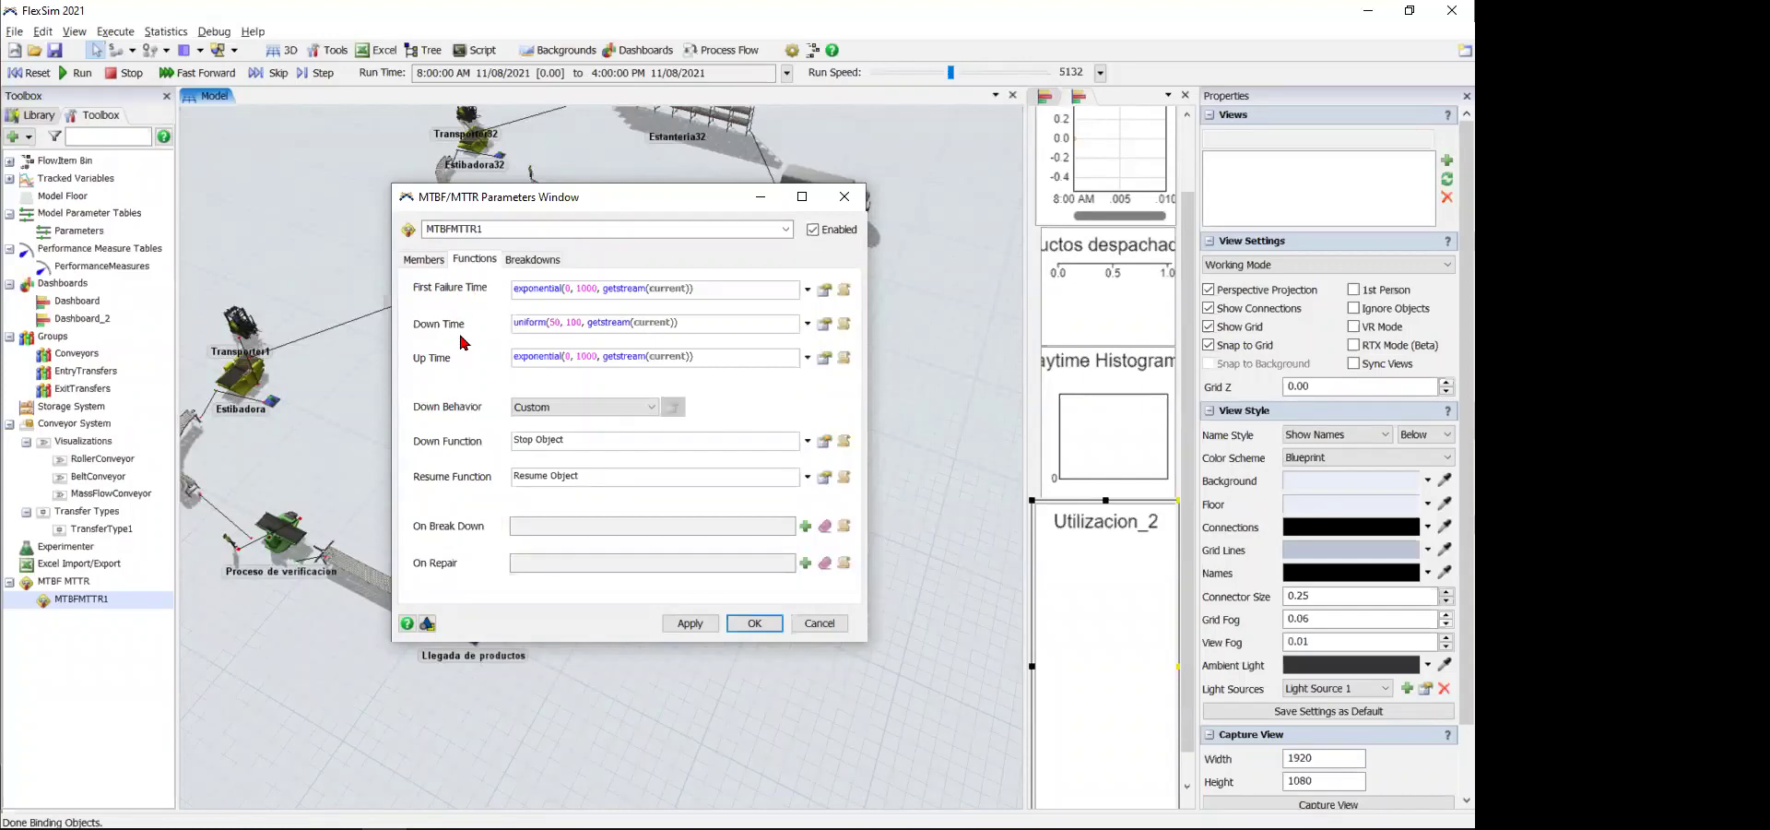
pyautogui.click(693, 288)
pyautogui.keyDown('shift'); pyautogui.click(516, 288); pyautogui.keyUp('shift')
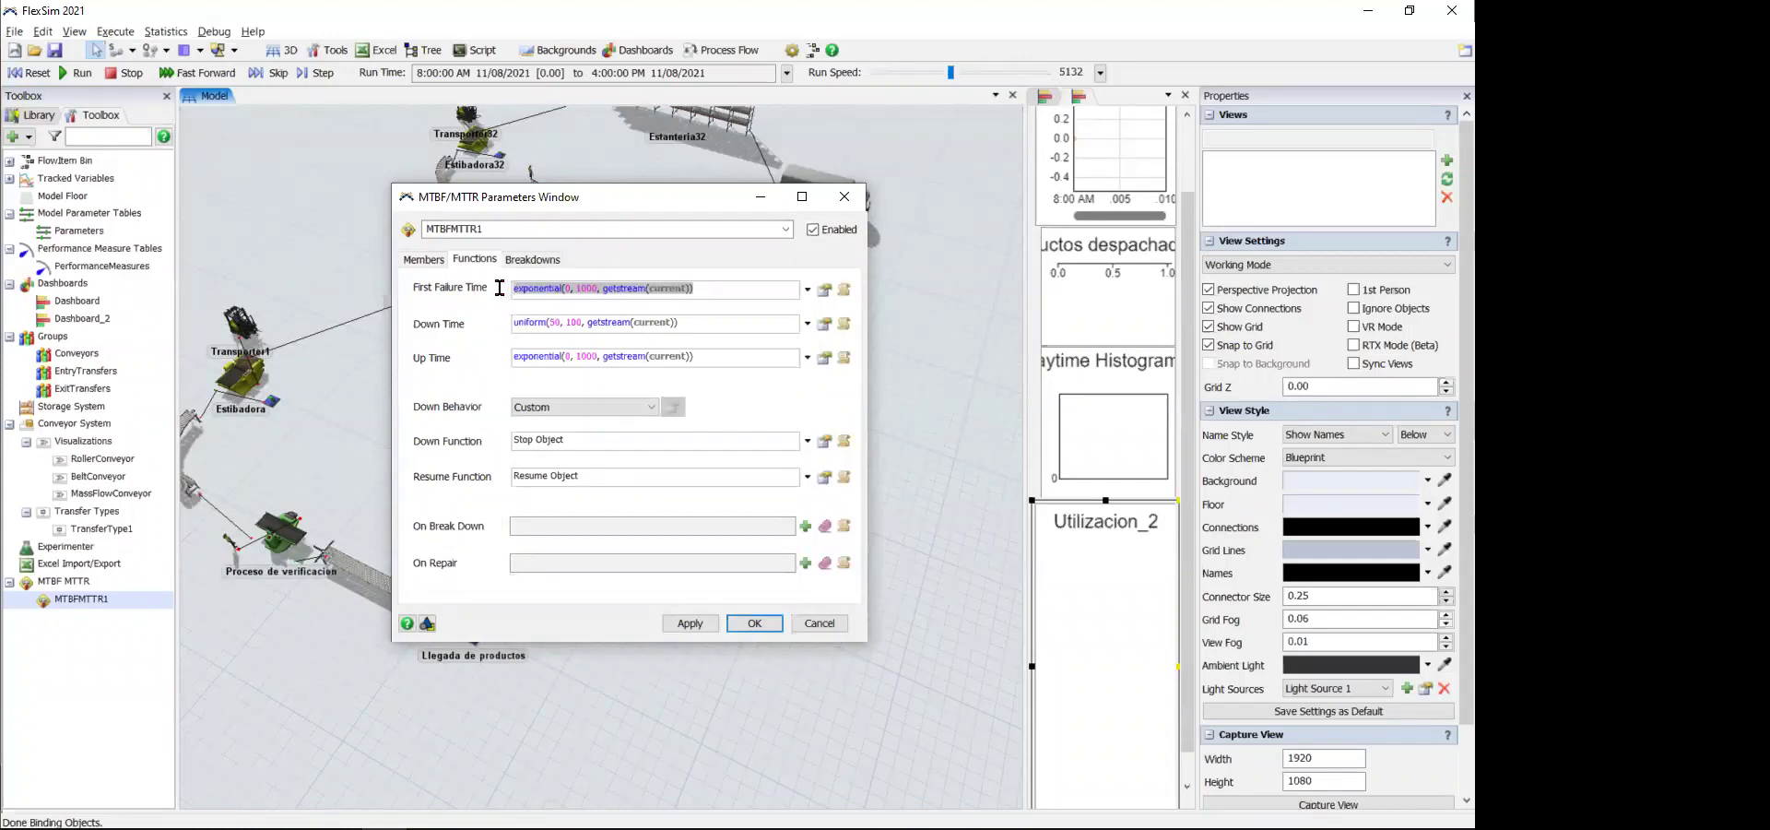
pyautogui.click(686, 323)
pyautogui.keyDown('shift'); pyautogui.click(515, 322); pyautogui.keyUp('shift')
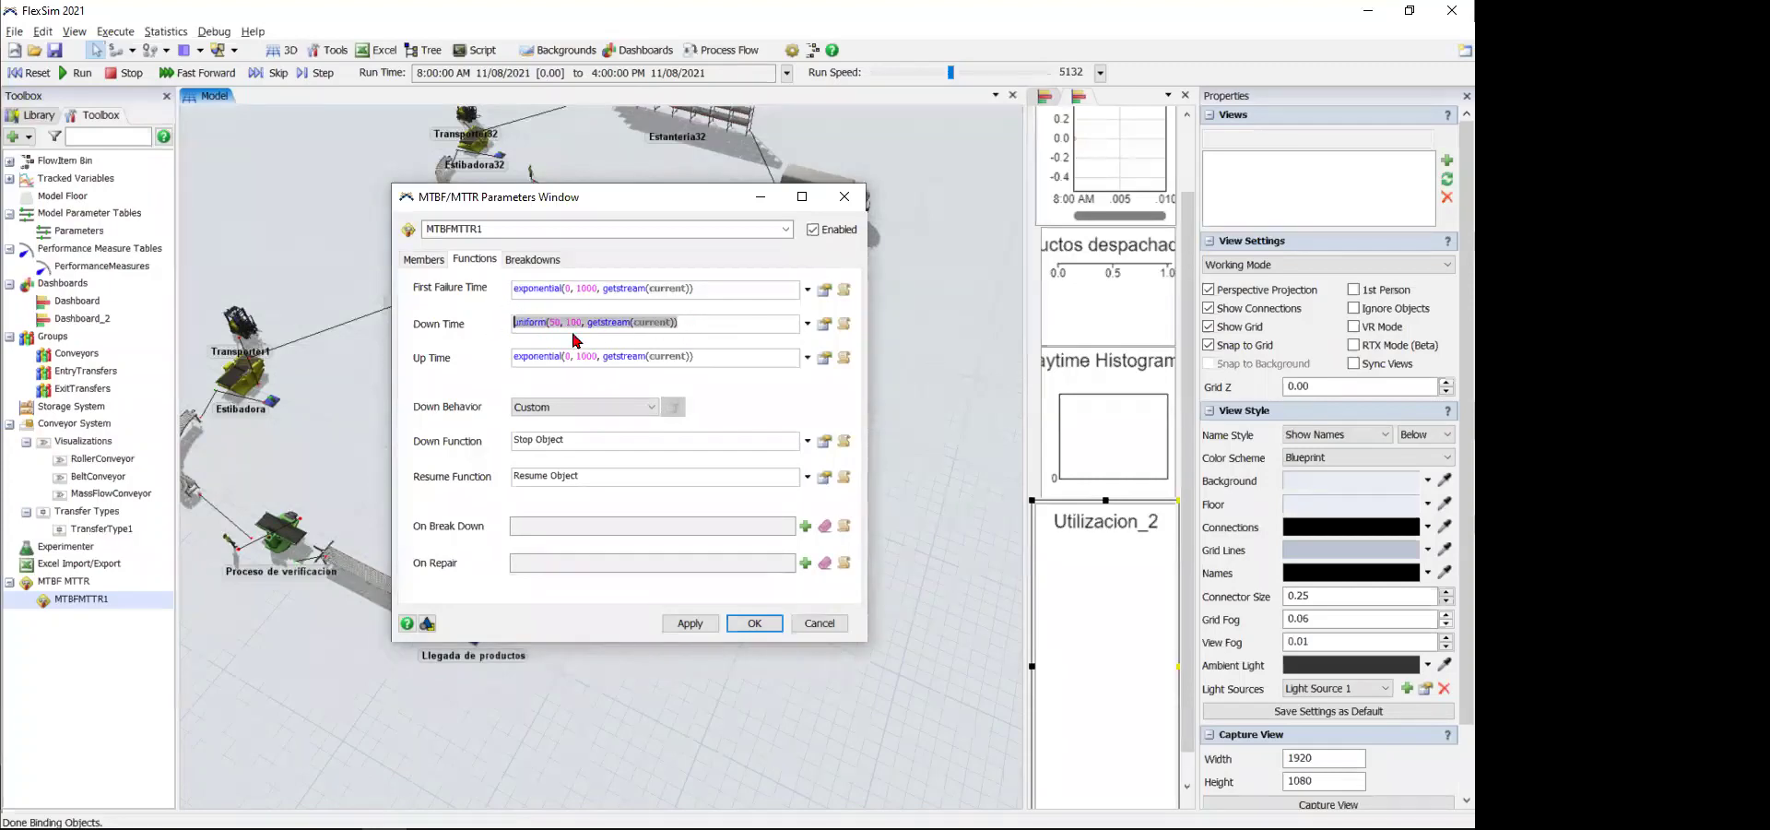
pyautogui.moveTo(695, 357); pyautogui.dragTo(473, 352)
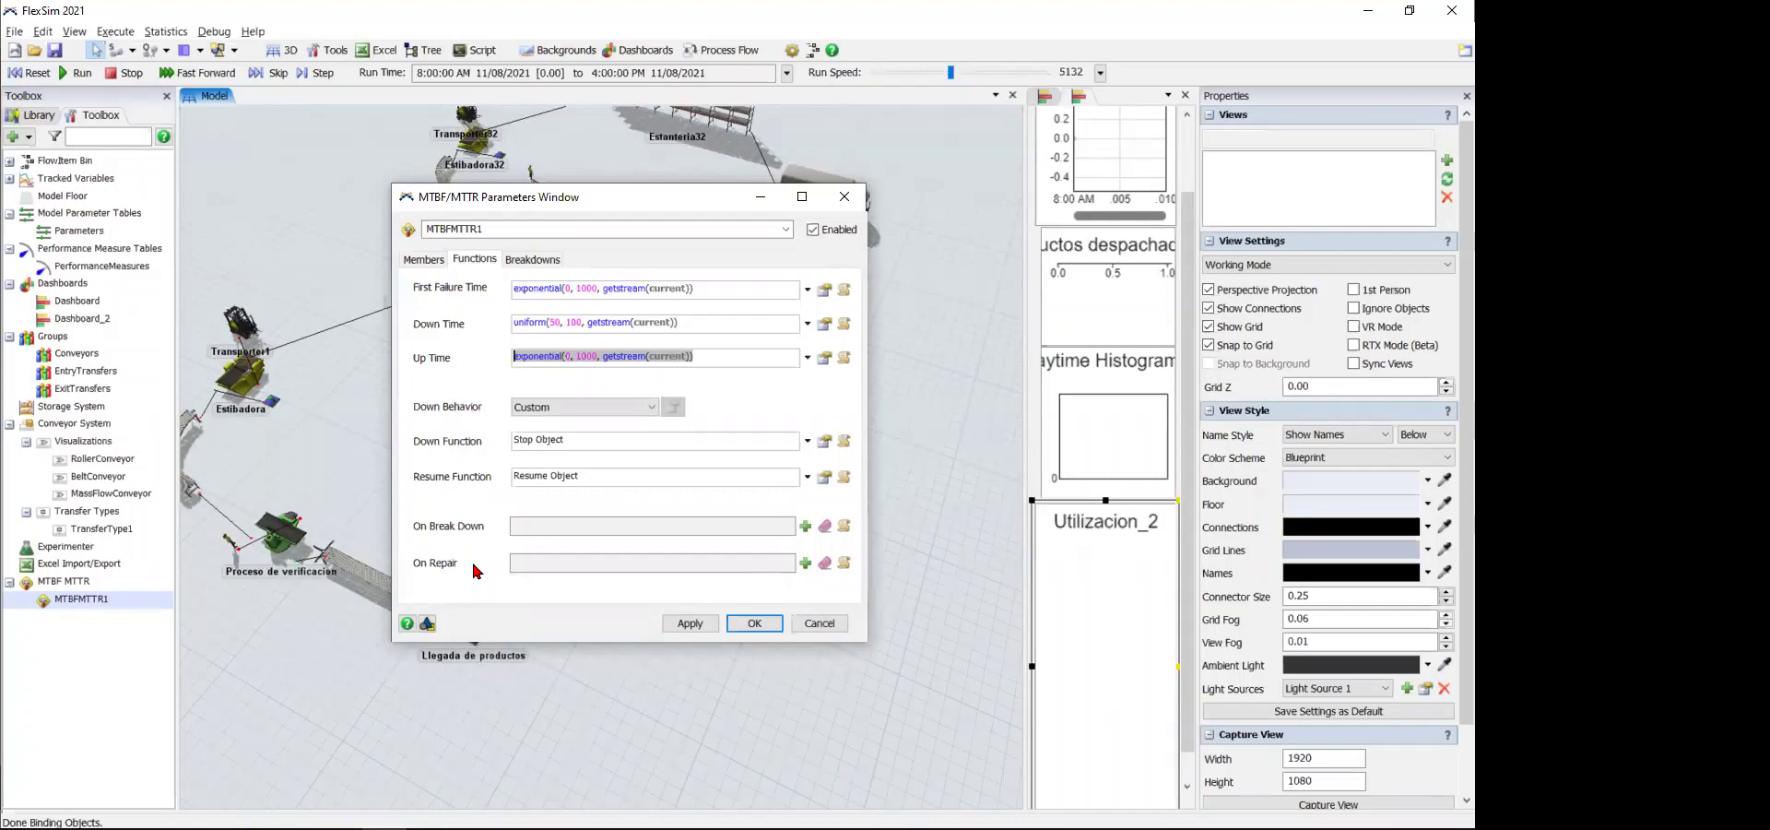
pyautogui.click(754, 623)
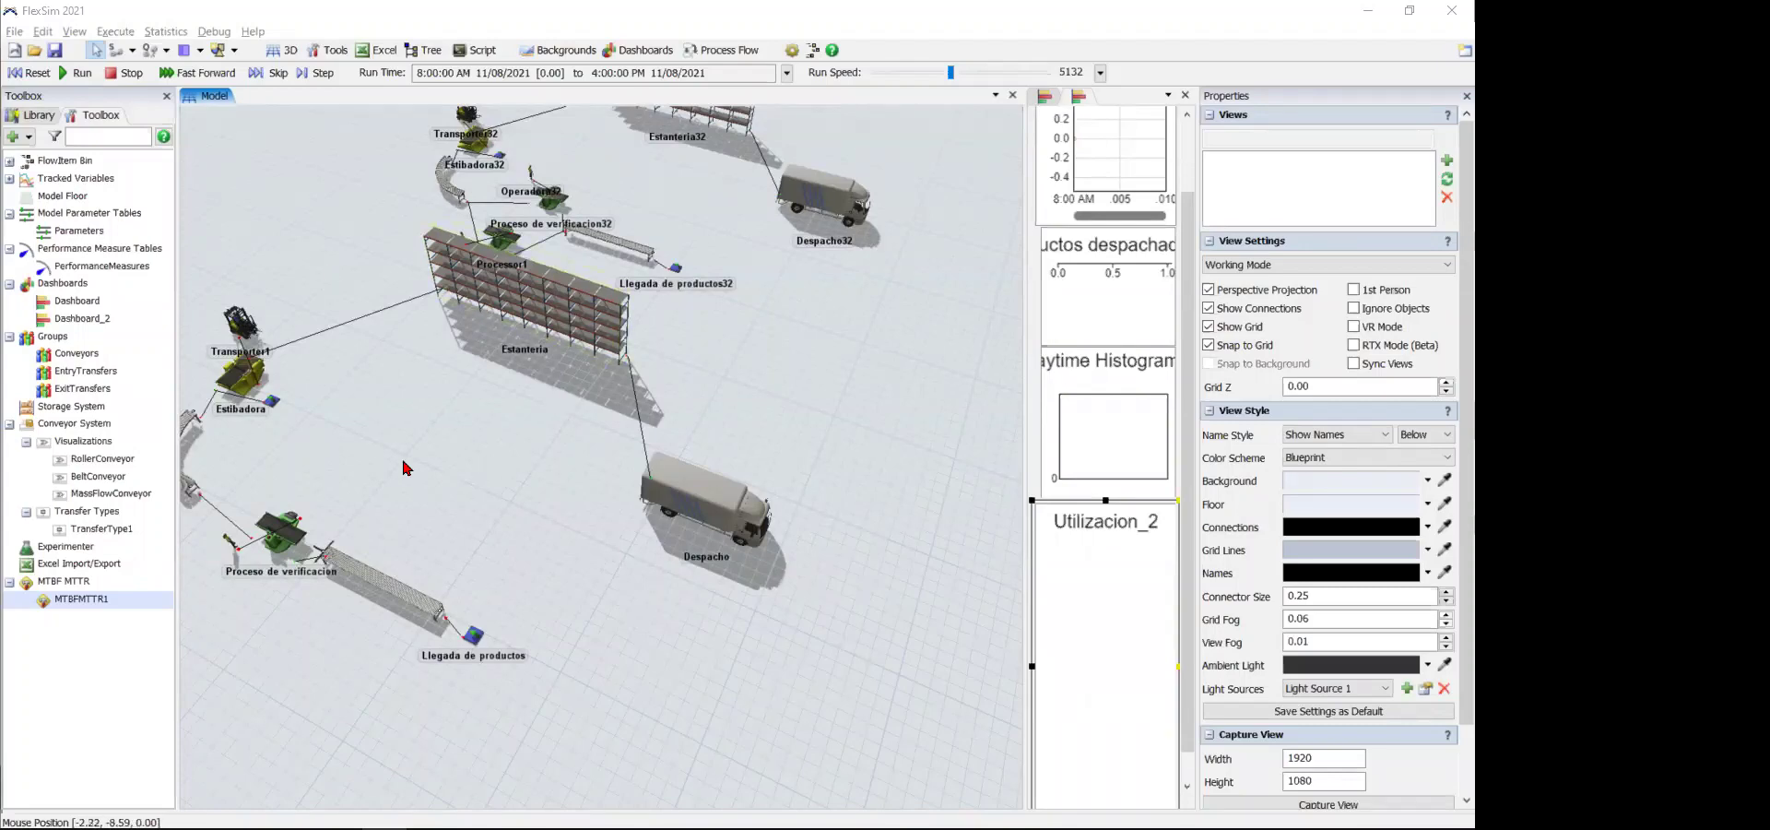
# - Widen the dashboard pane beside the model view and make Dashboard_2 the active view
pyautogui.moveTo(462, 444); pyautogui.dragTo(535, 428)
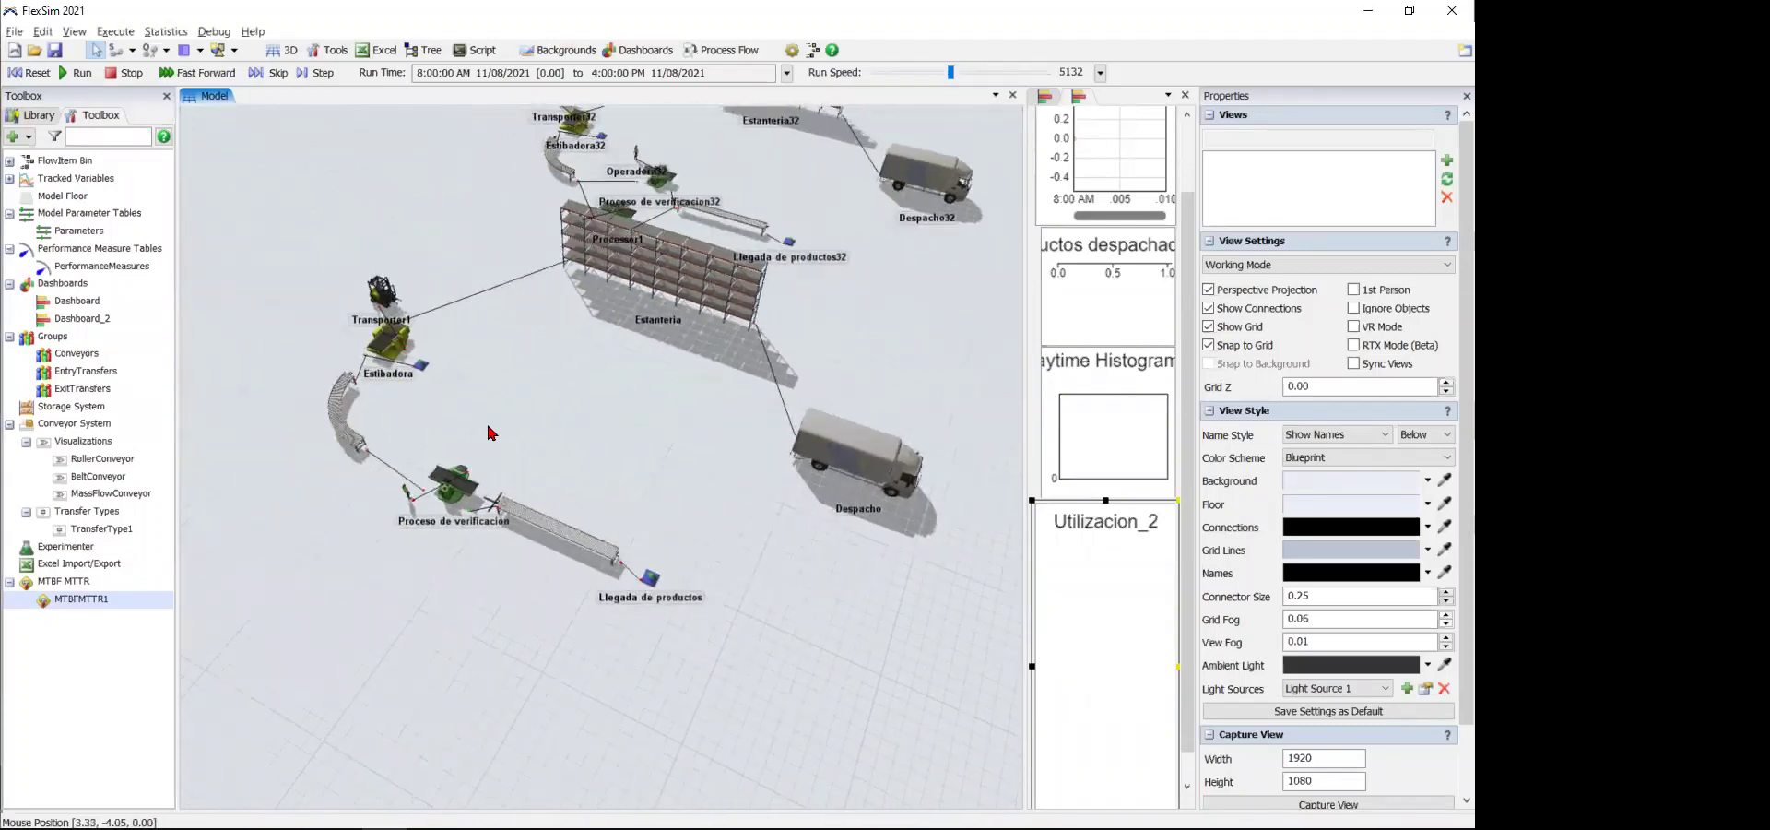
pyautogui.scroll(5, 515, 455)
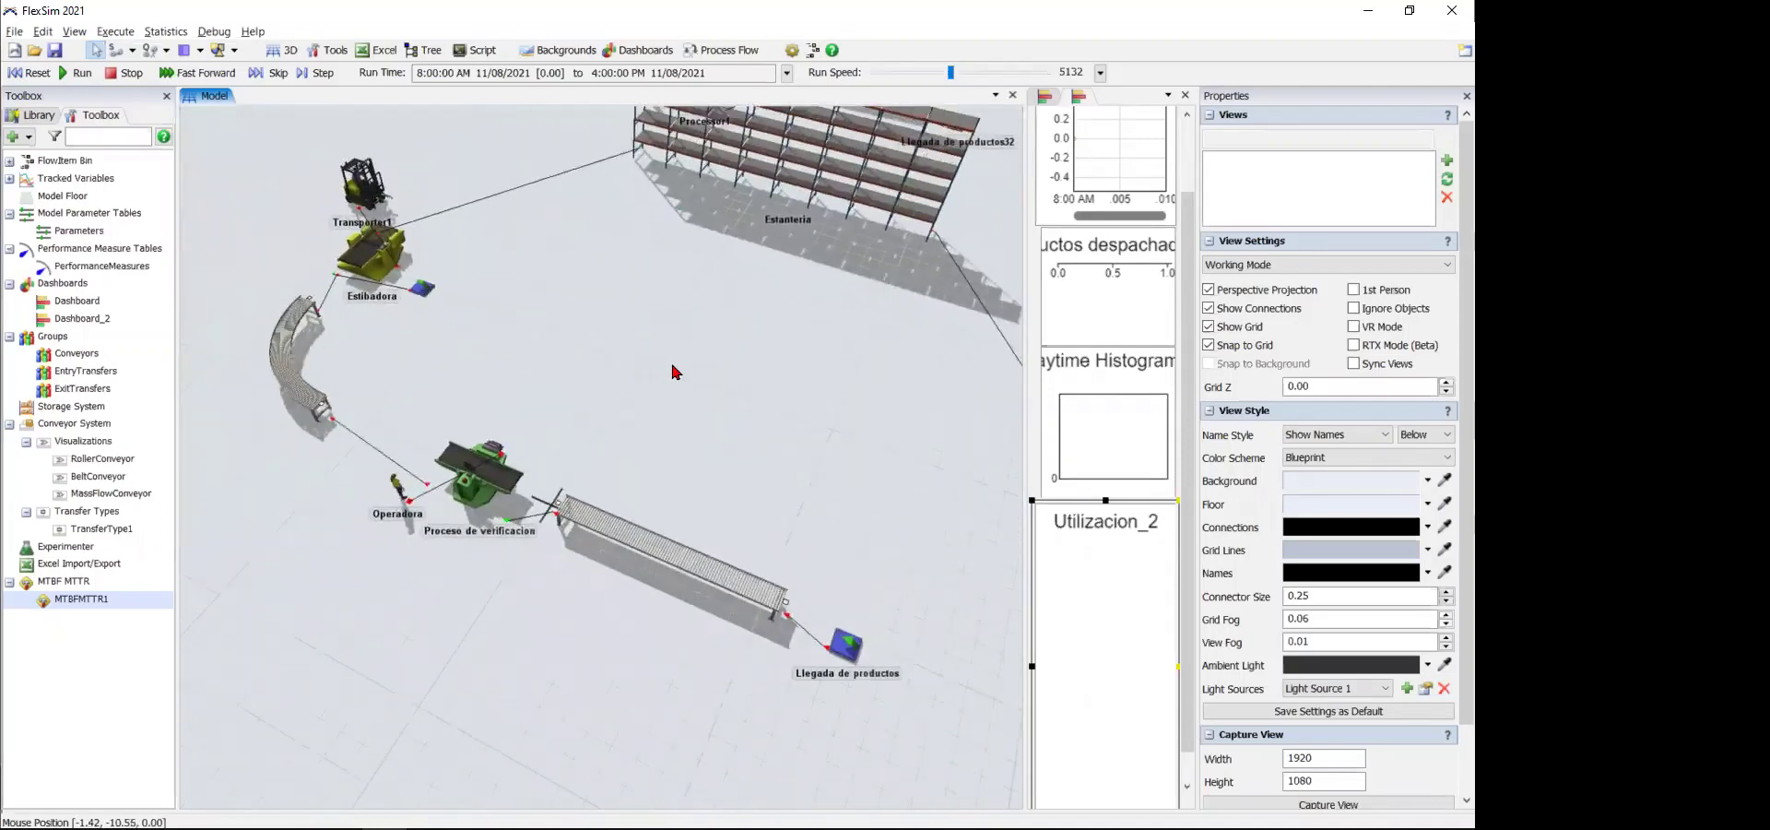
pyautogui.scroll(-5, 672, 369)
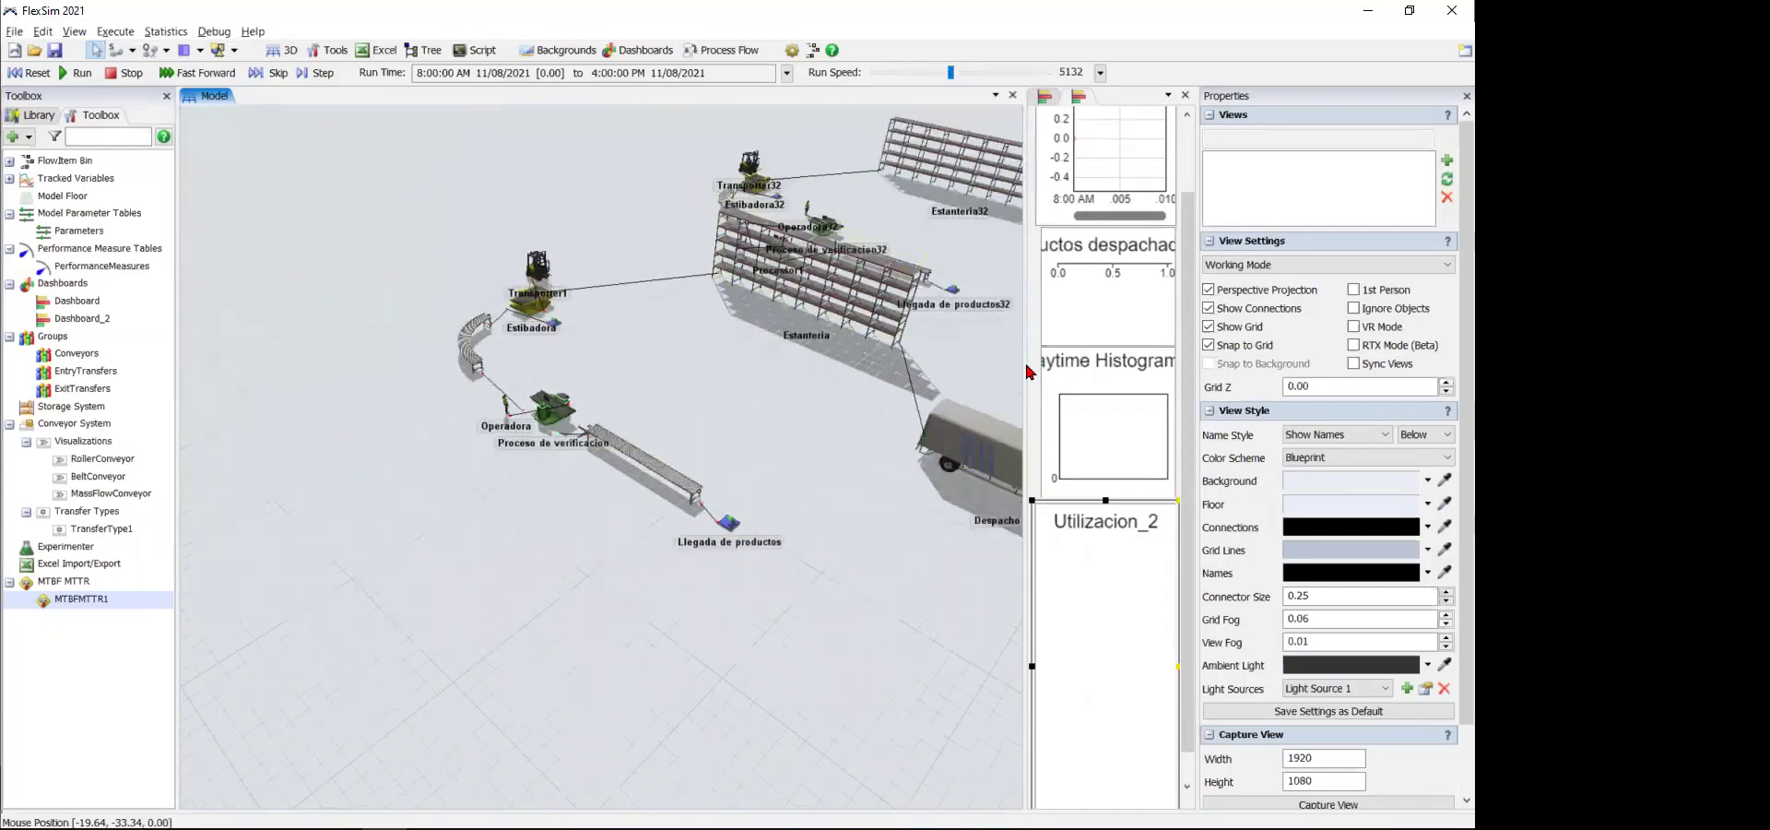
pyautogui.moveTo(1028, 371); pyautogui.dragTo(674, 487)
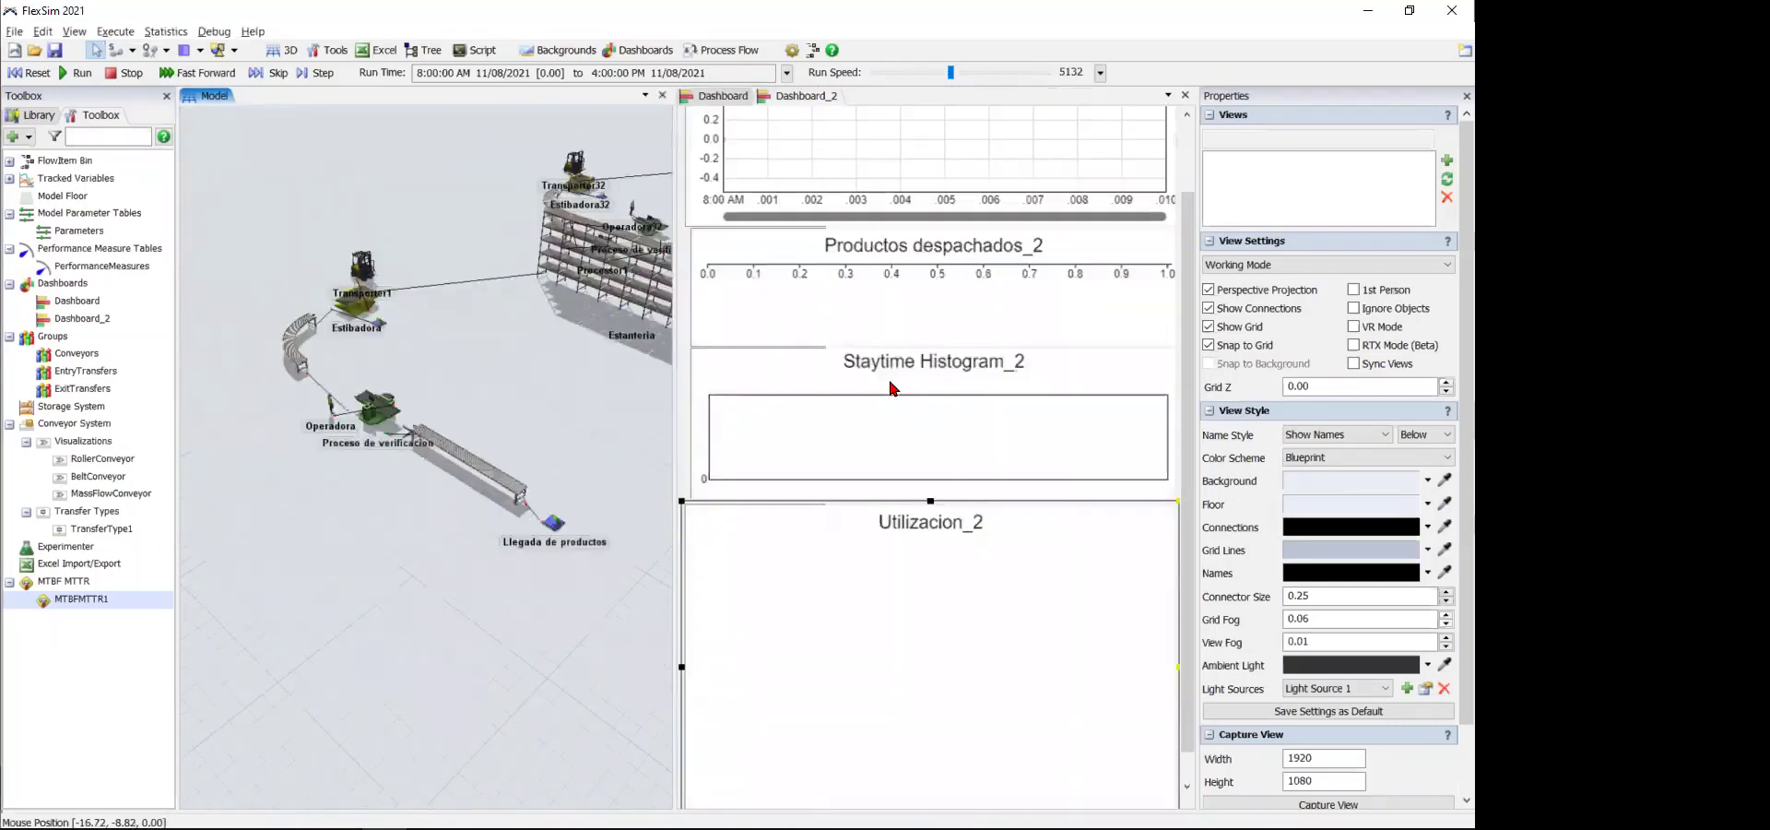
pyautogui.click(682, 325)
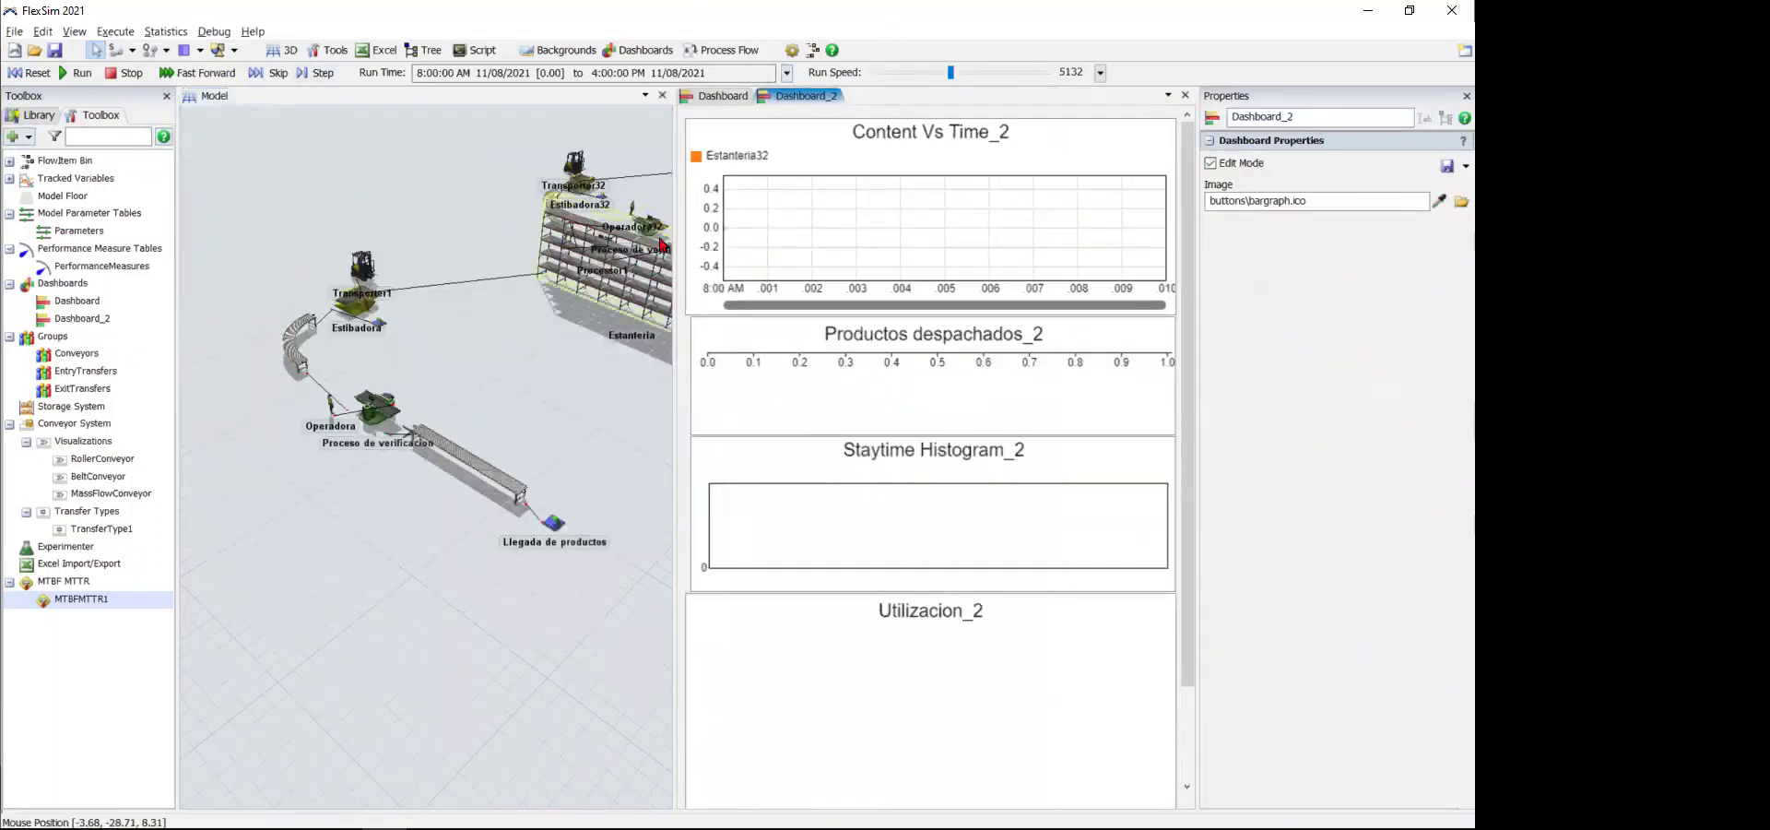
pyautogui.click(39, 116)
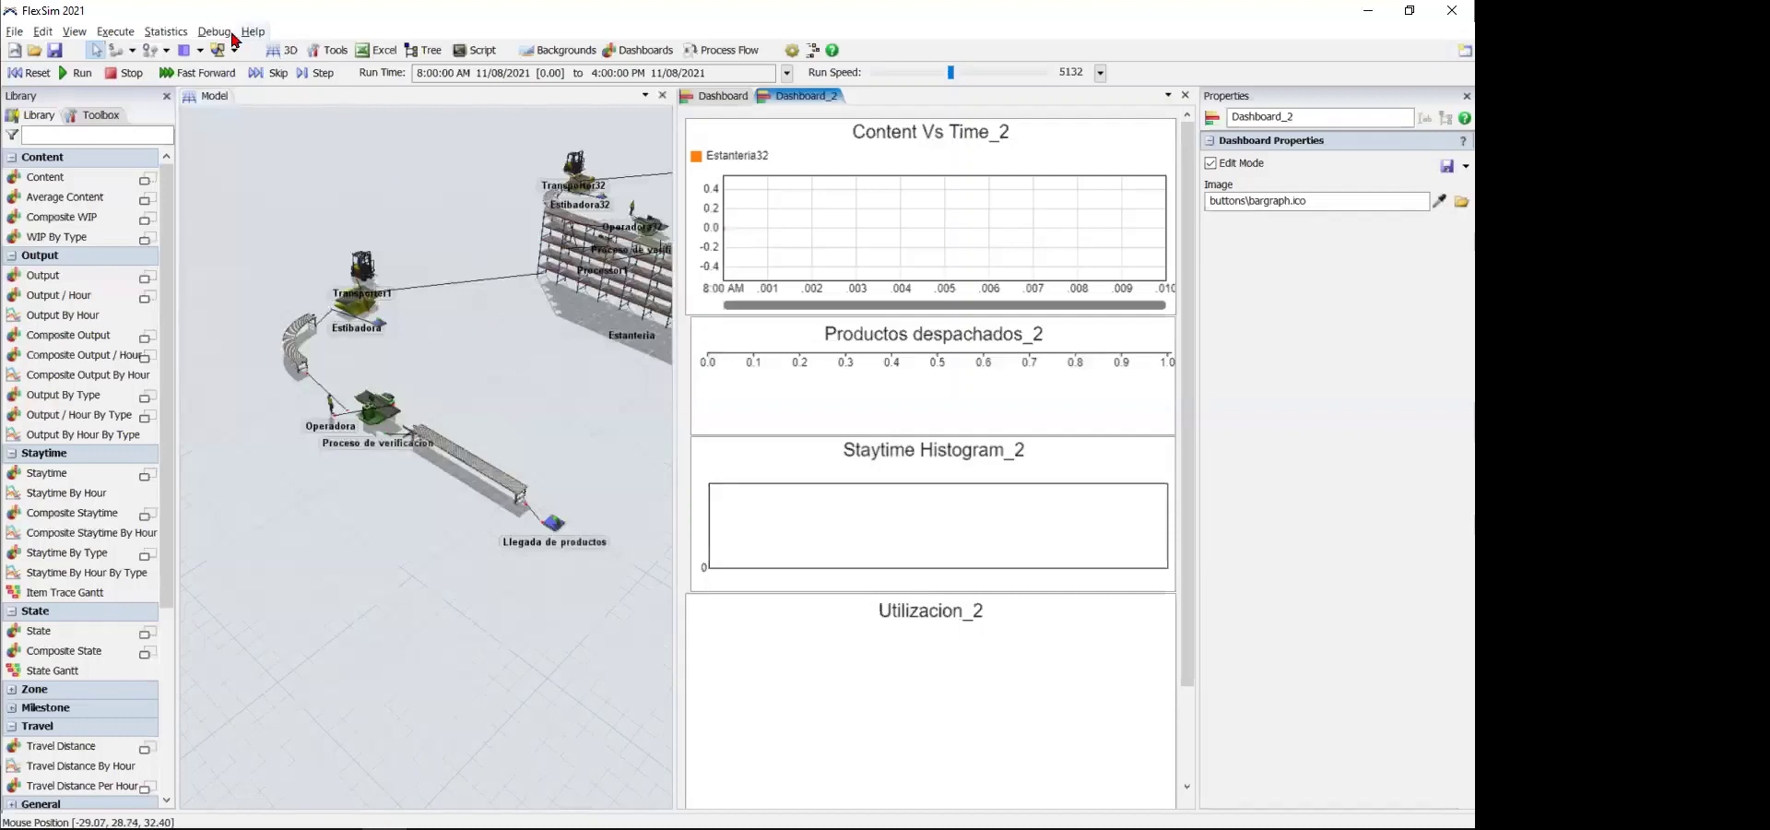
pyautogui.click(169, 33)
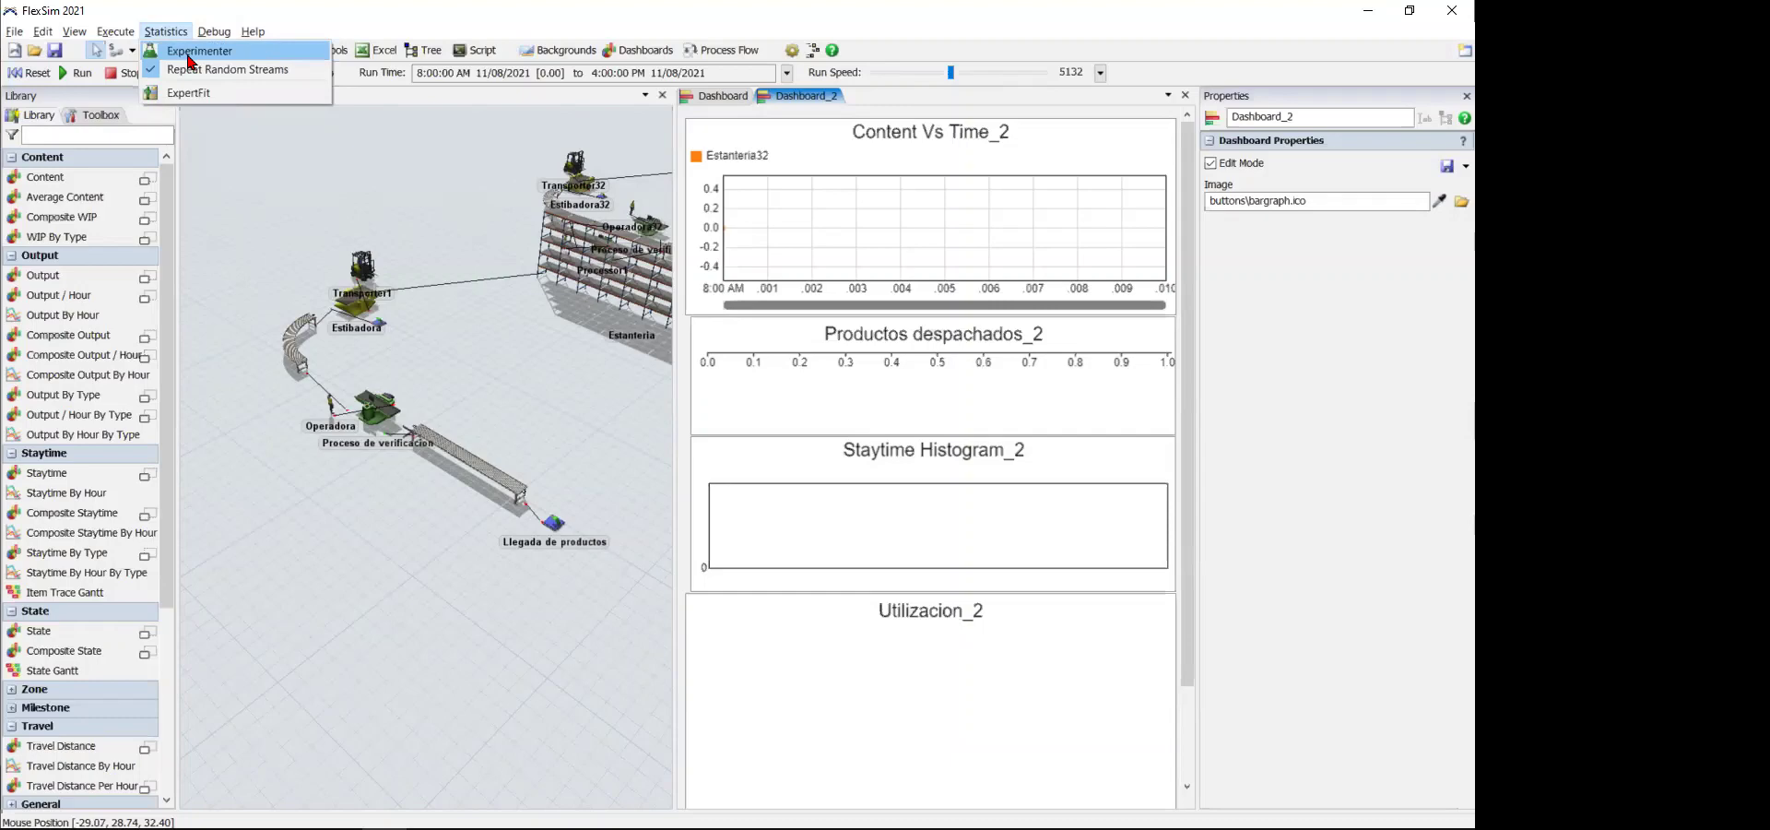
pyautogui.click(524, 425)
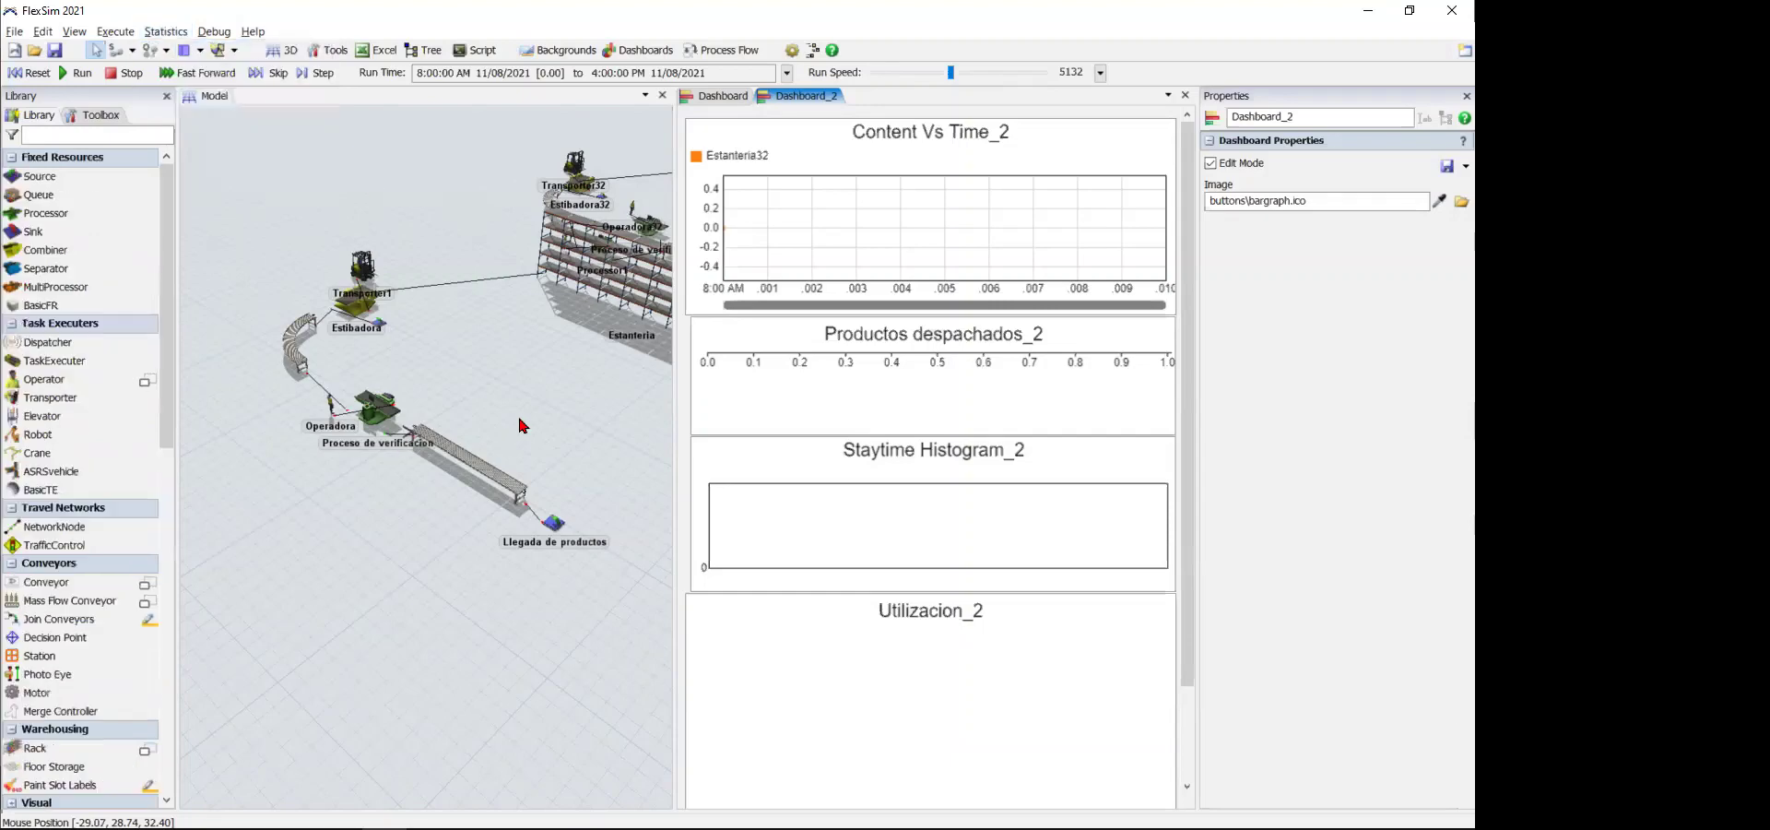
pyautogui.scroll(-5, 532, 420)
pyautogui.moveTo(565, 406); pyautogui.dragTo(421, 494)
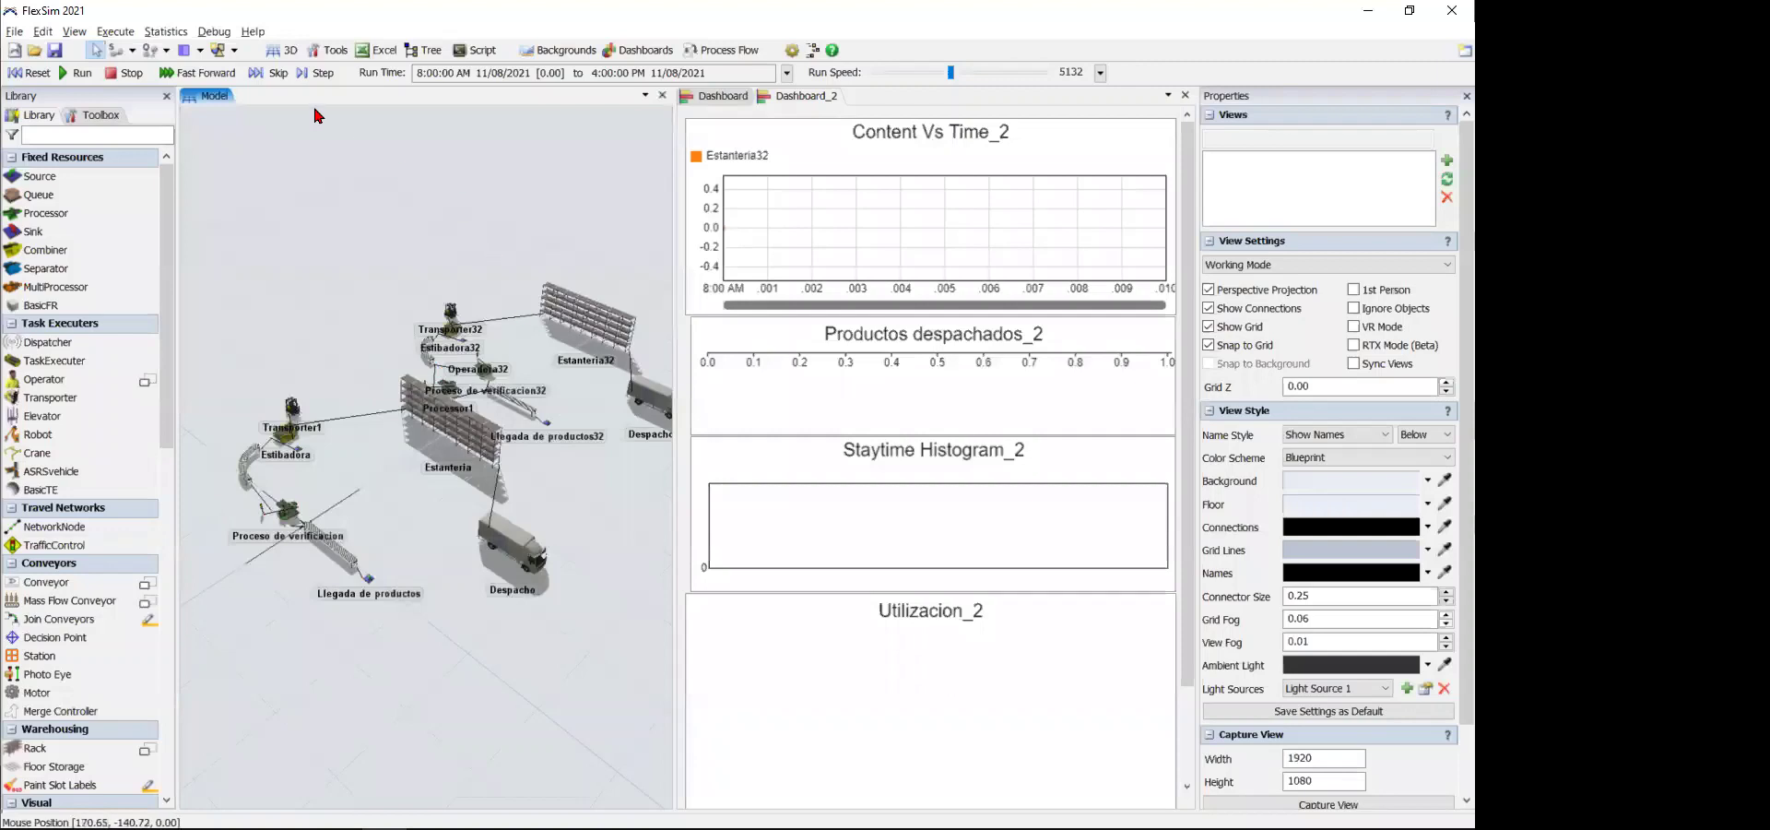
pyautogui.click(165, 31)
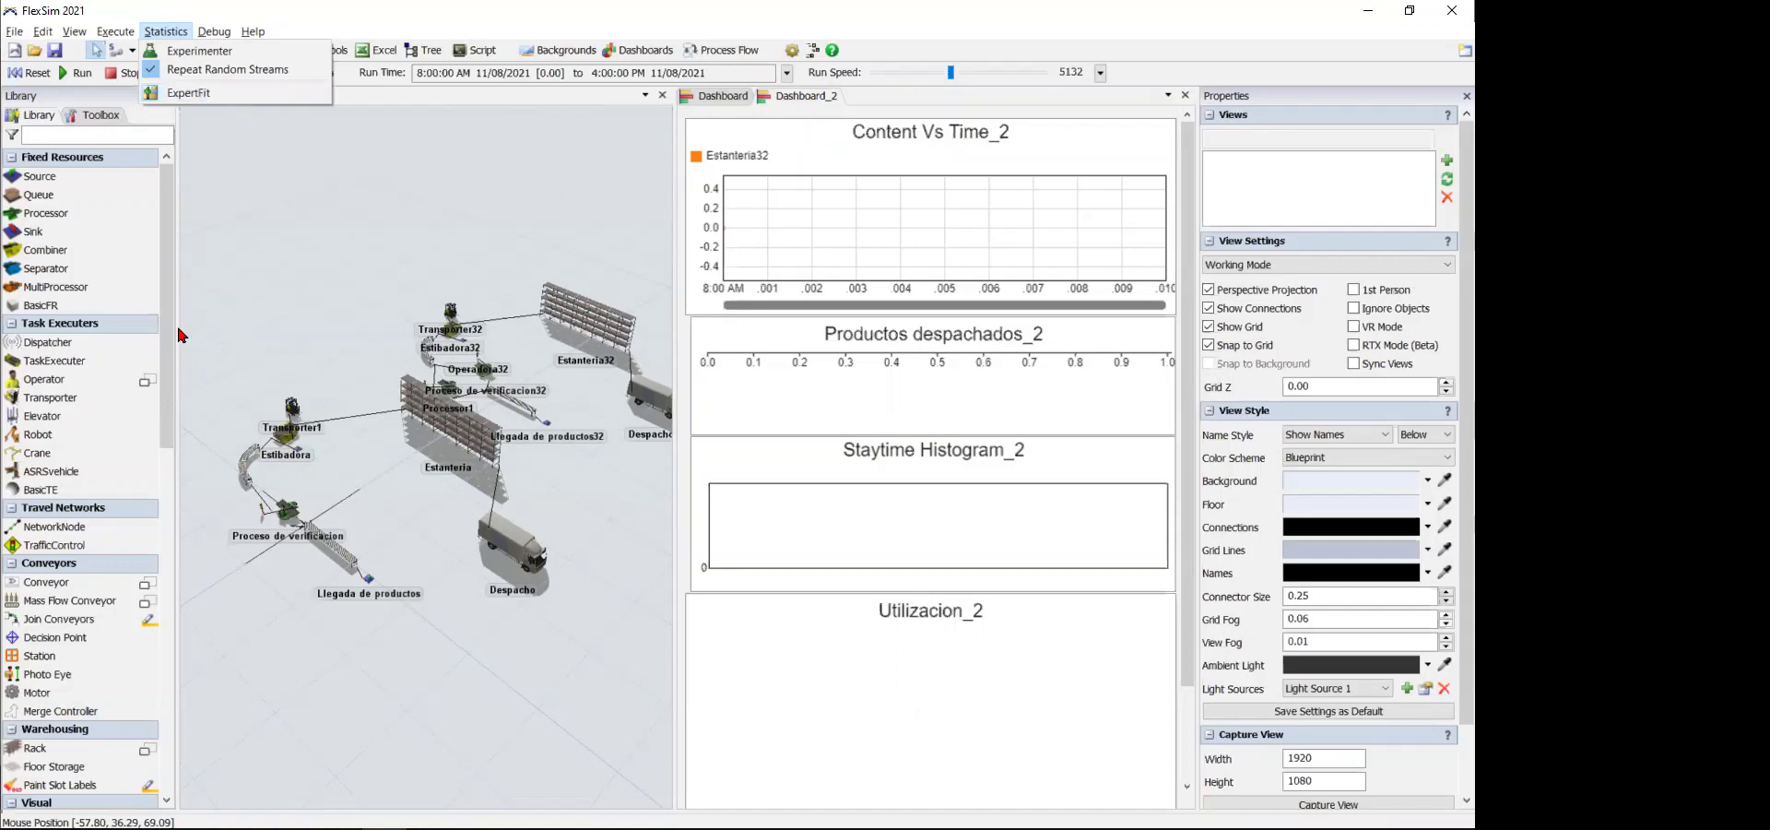
# - Create a new empirical distribution among the model's statistics tools and close its properties with the default data
pyautogui.click(102, 116)
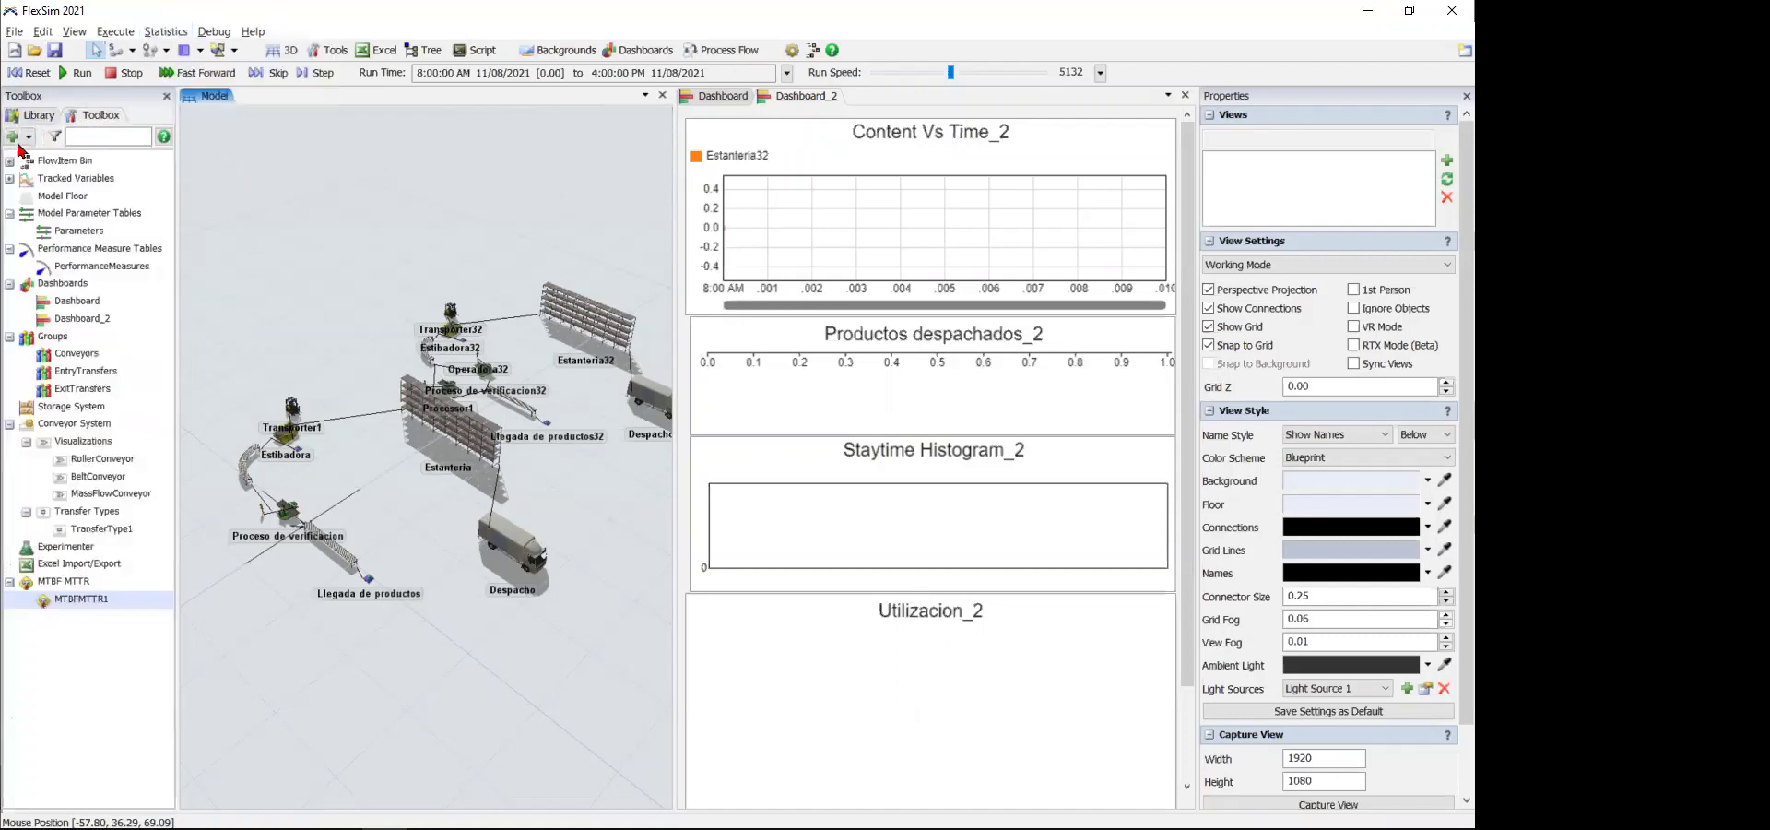
pyautogui.click(13, 137)
pyautogui.moveTo(138, 420)
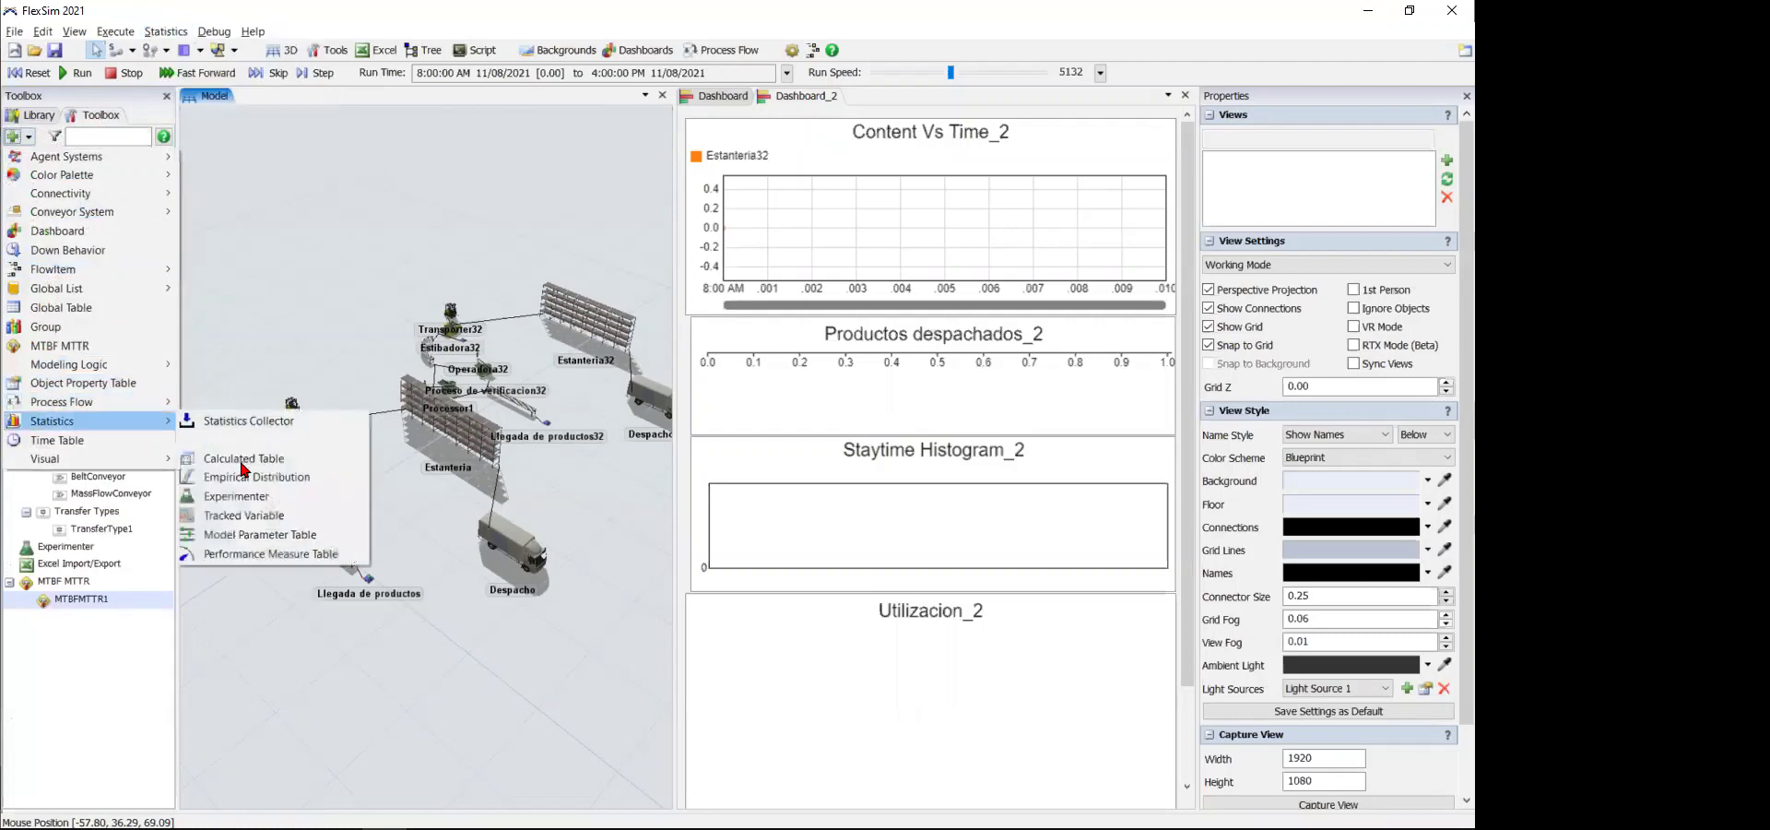
pyautogui.click(260, 478)
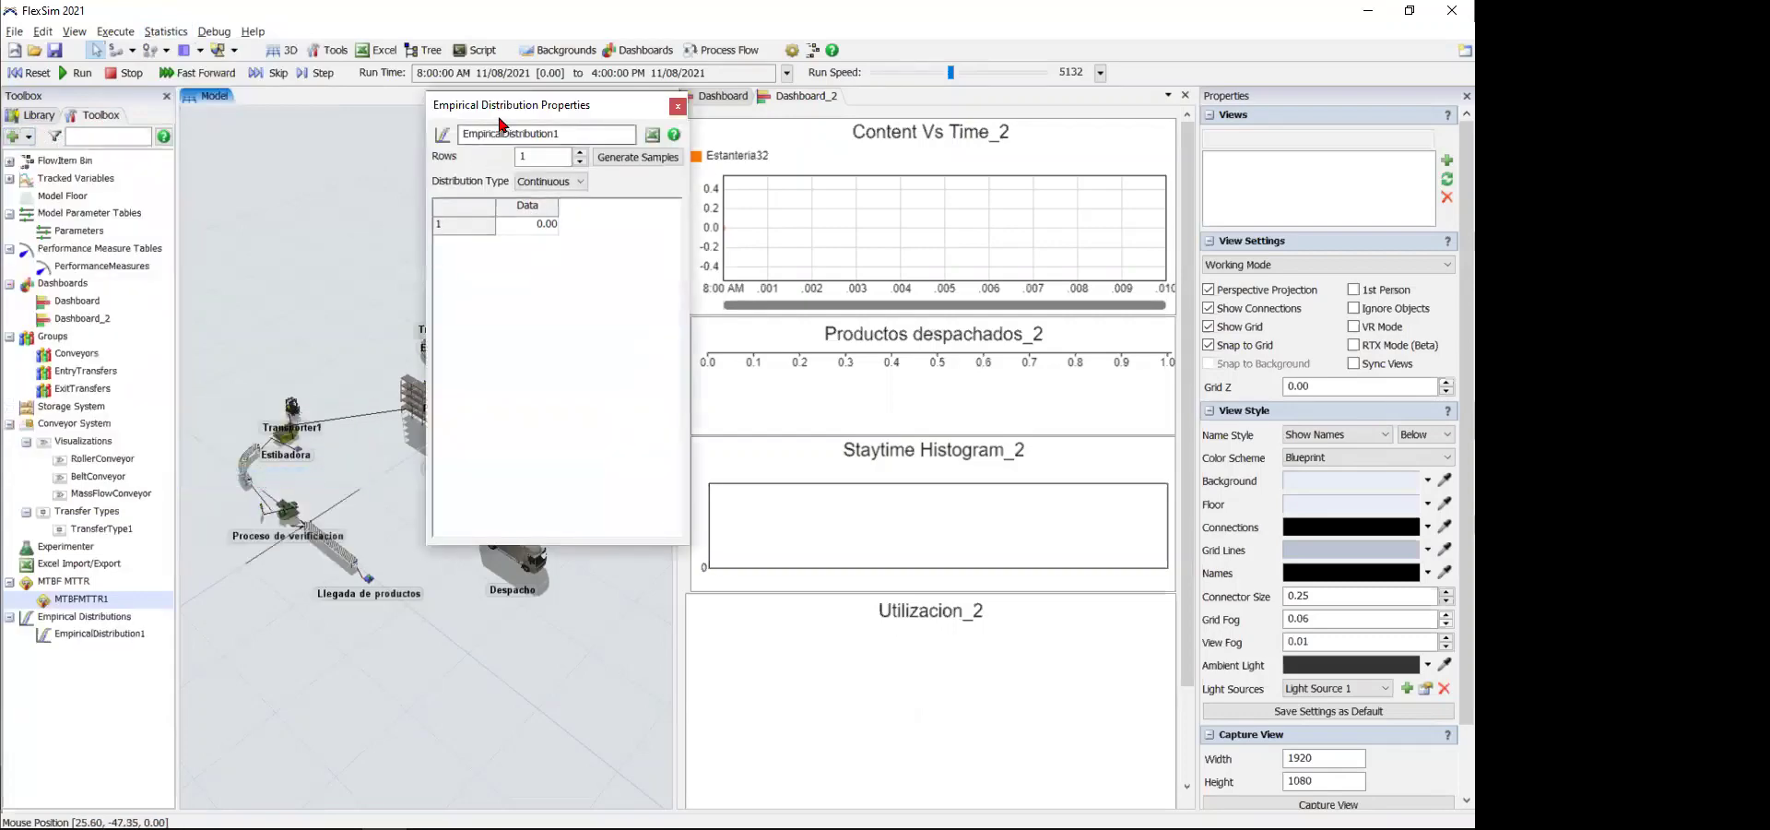
pyautogui.moveTo(506, 121); pyautogui.dragTo(380, 233)
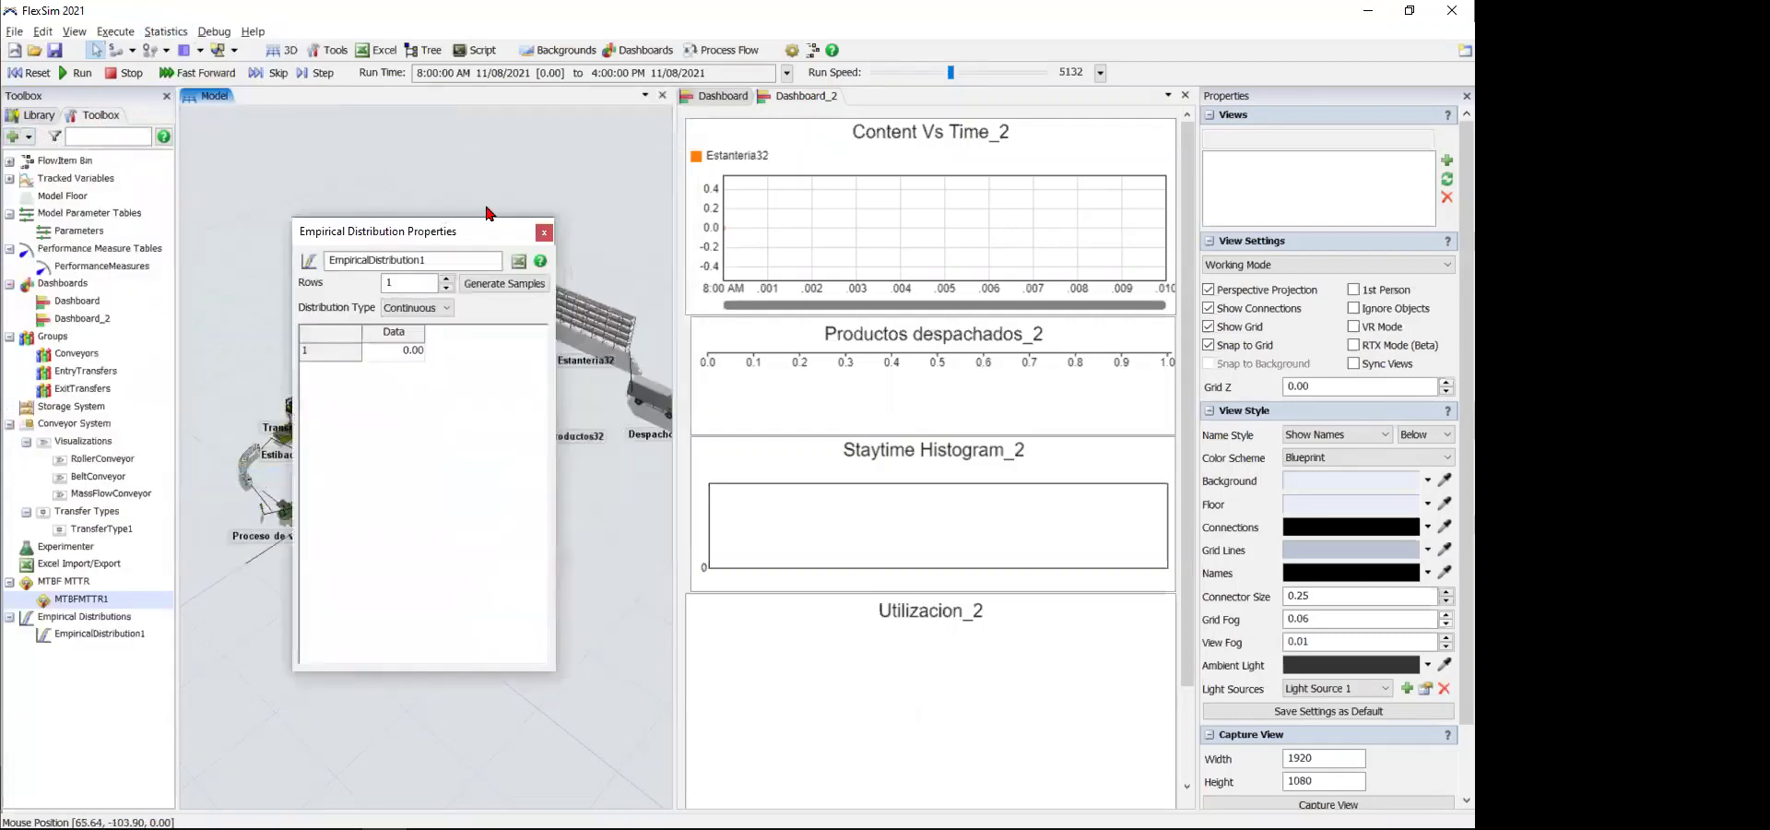
pyautogui.click(543, 233)
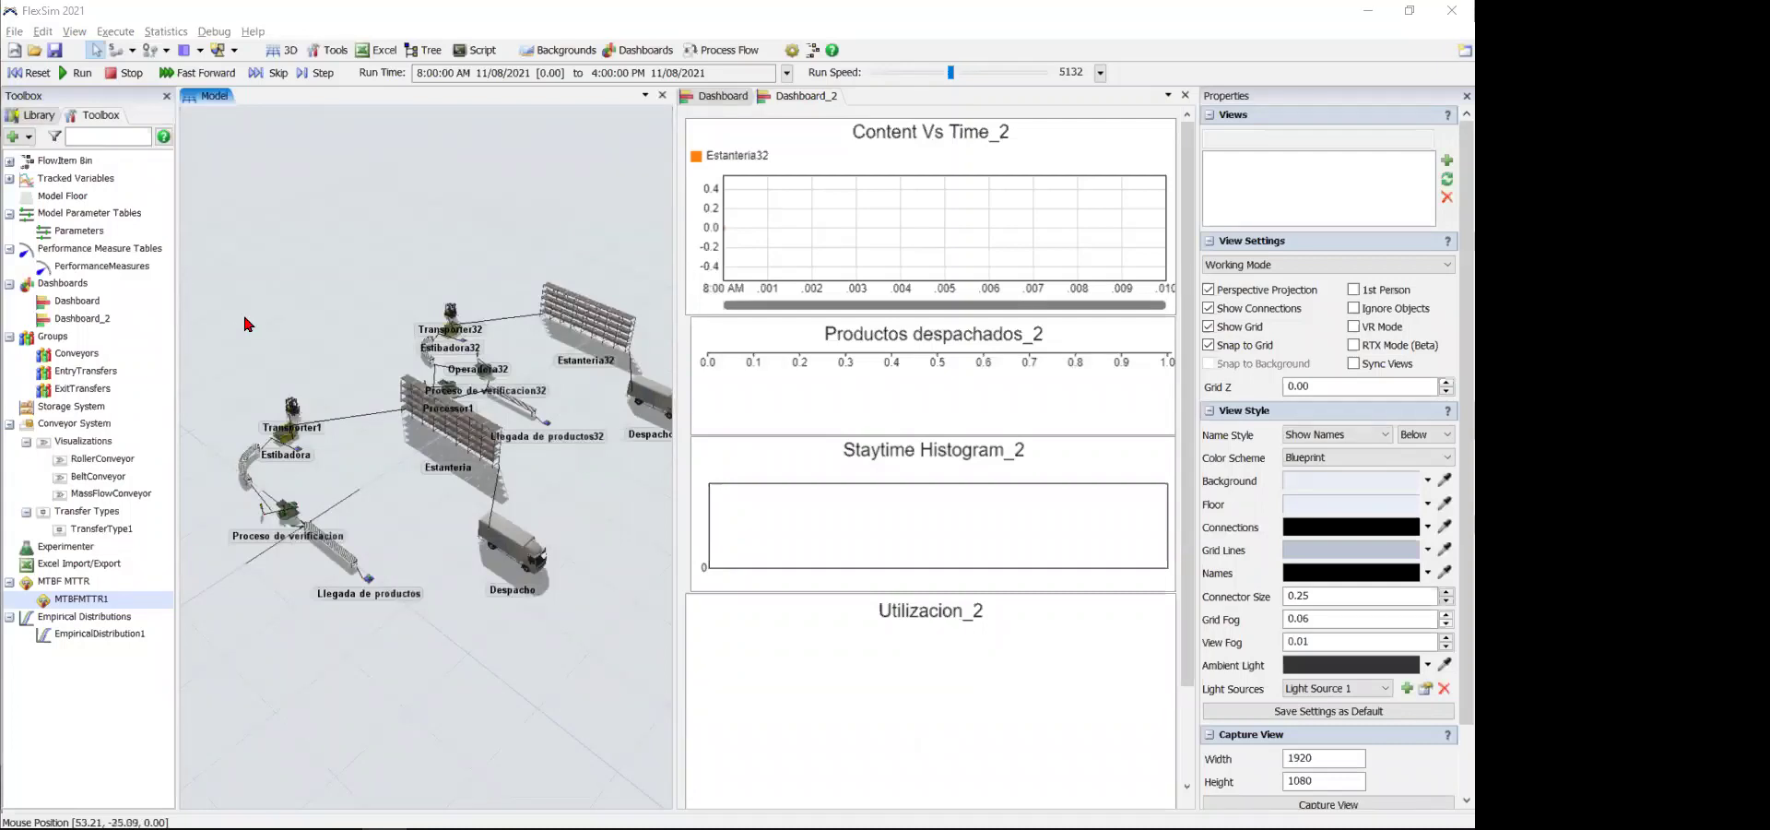
pyautogui.click(411, 595)
pyautogui.scroll(3, 410, 599)
pyautogui.scroll(-3, 505, 556)
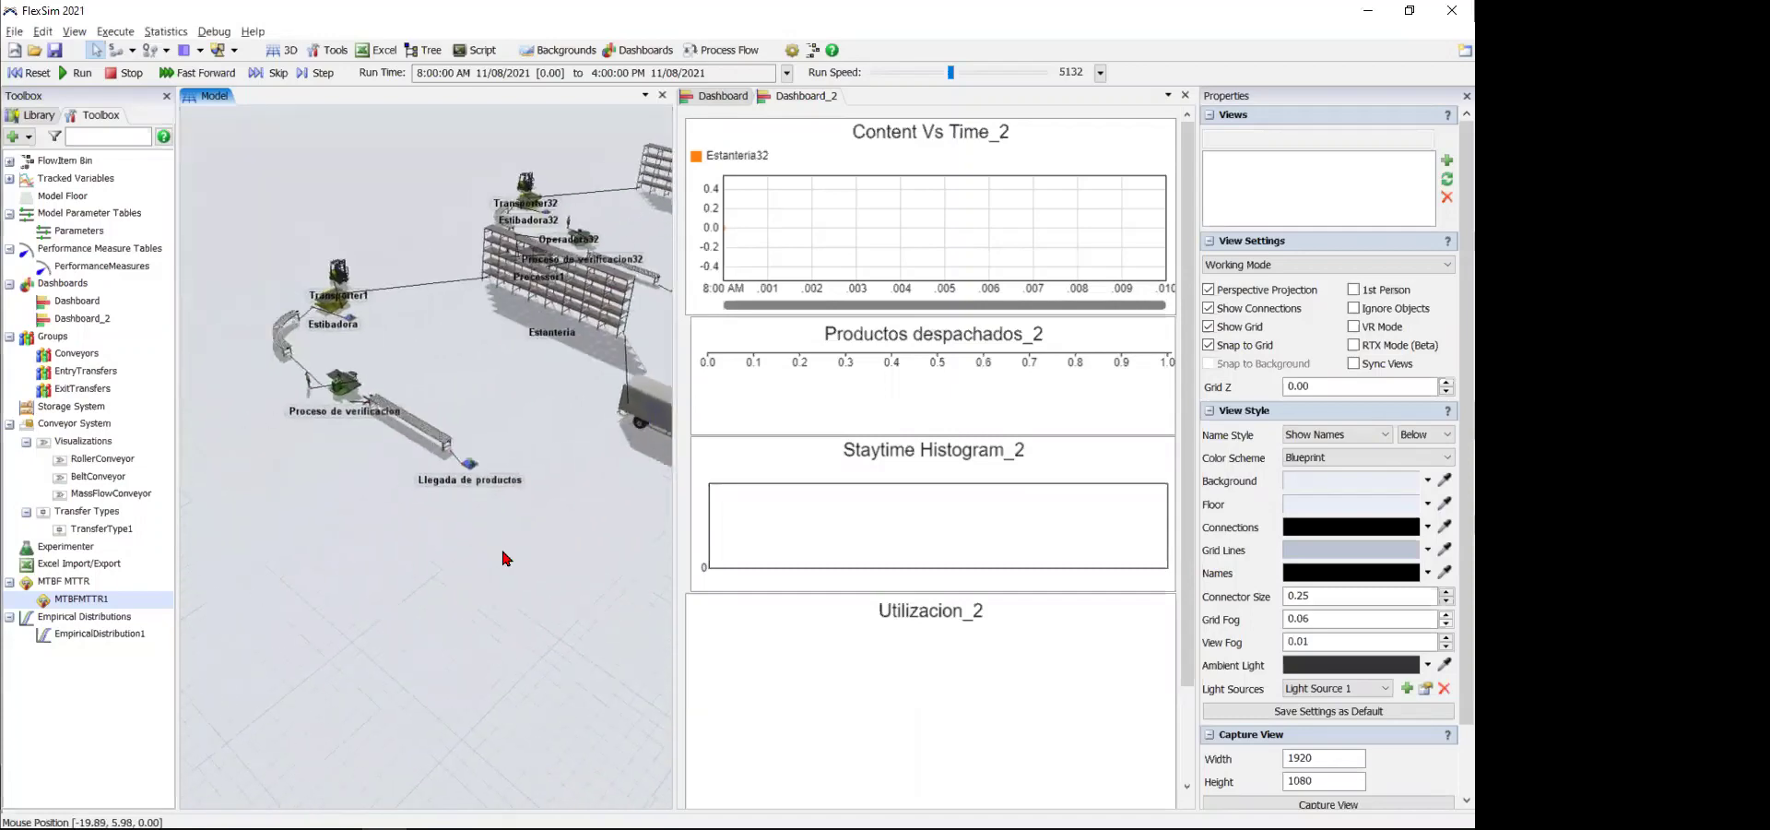
pyautogui.scroll(-2, 249, 593)
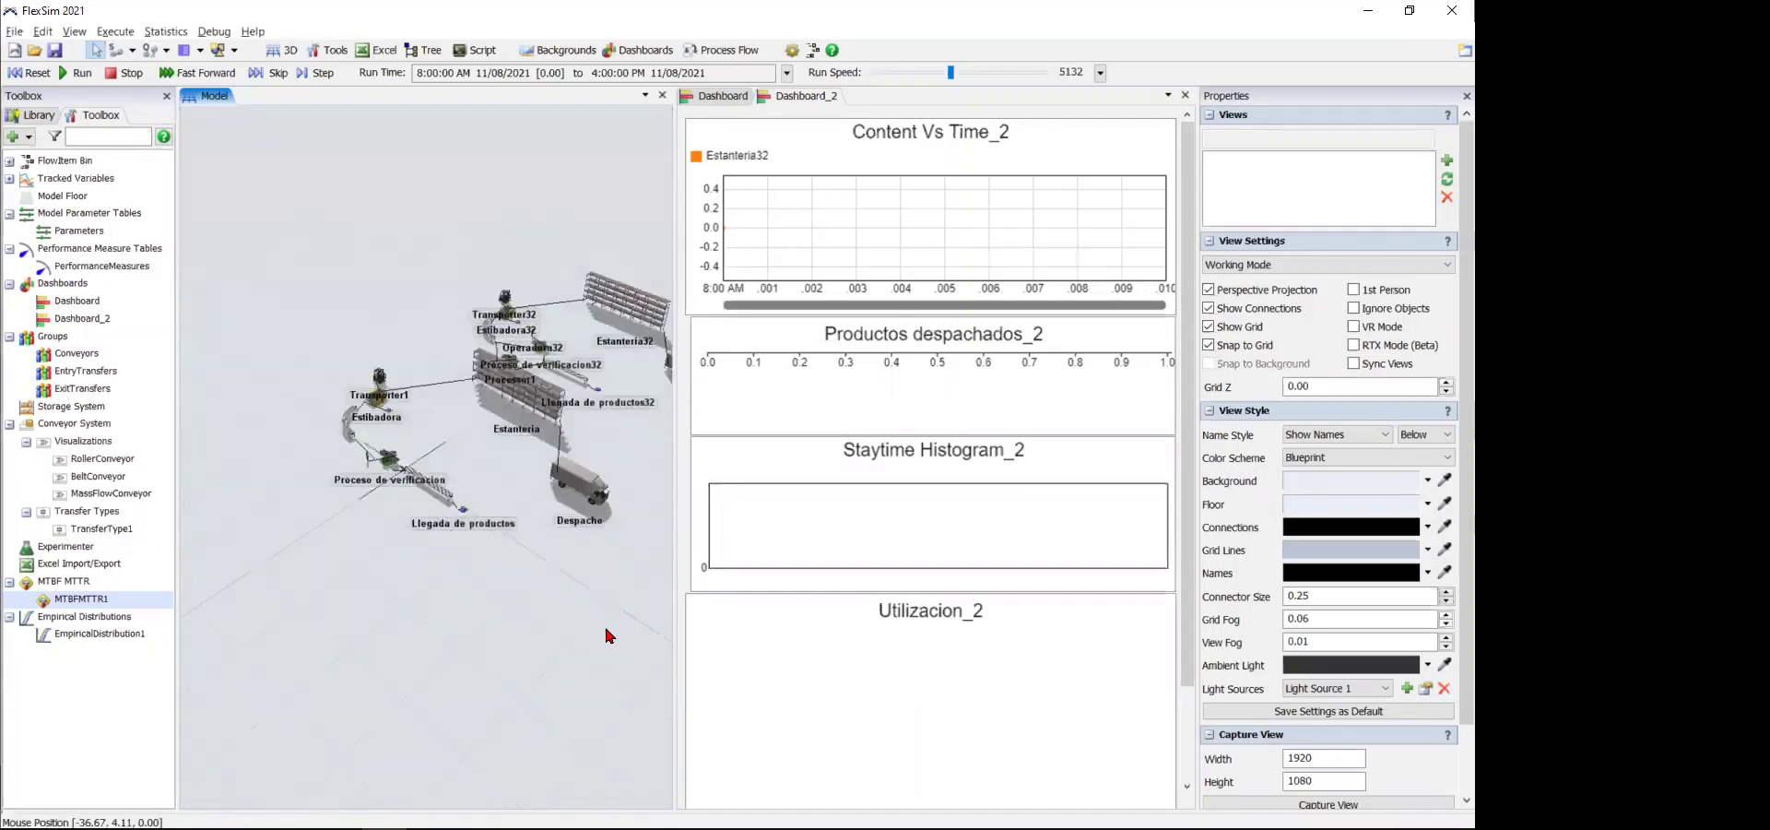
pyautogui.moveTo(605, 632); pyautogui.dragTo(480, 636)
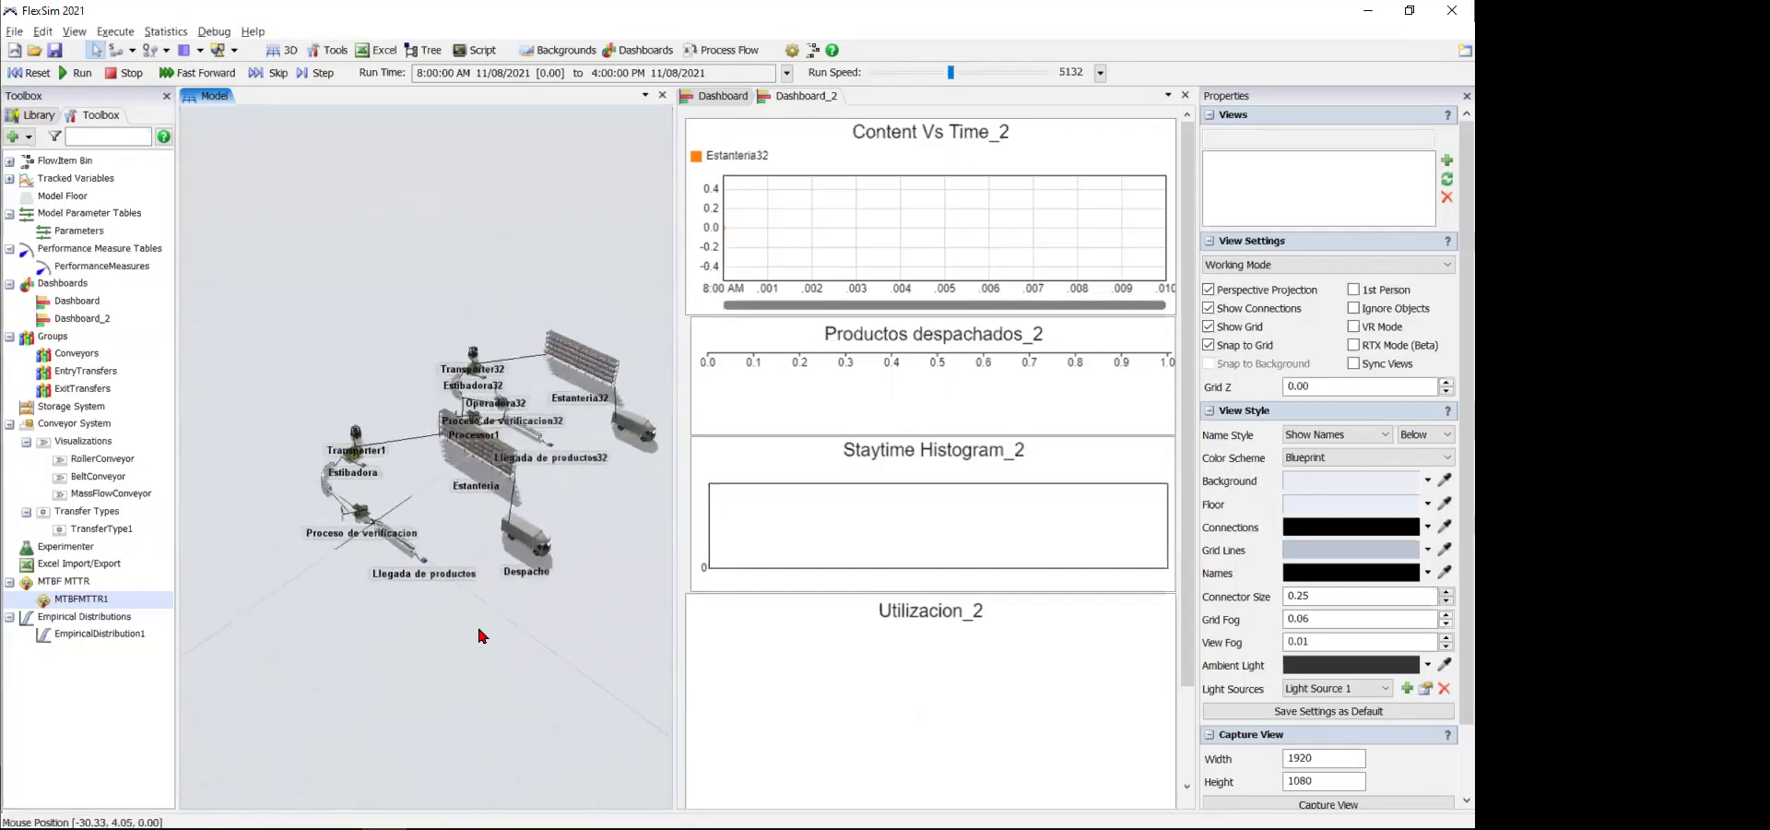
pyautogui.moveTo(465, 529); pyautogui.dragTo(414, 539)
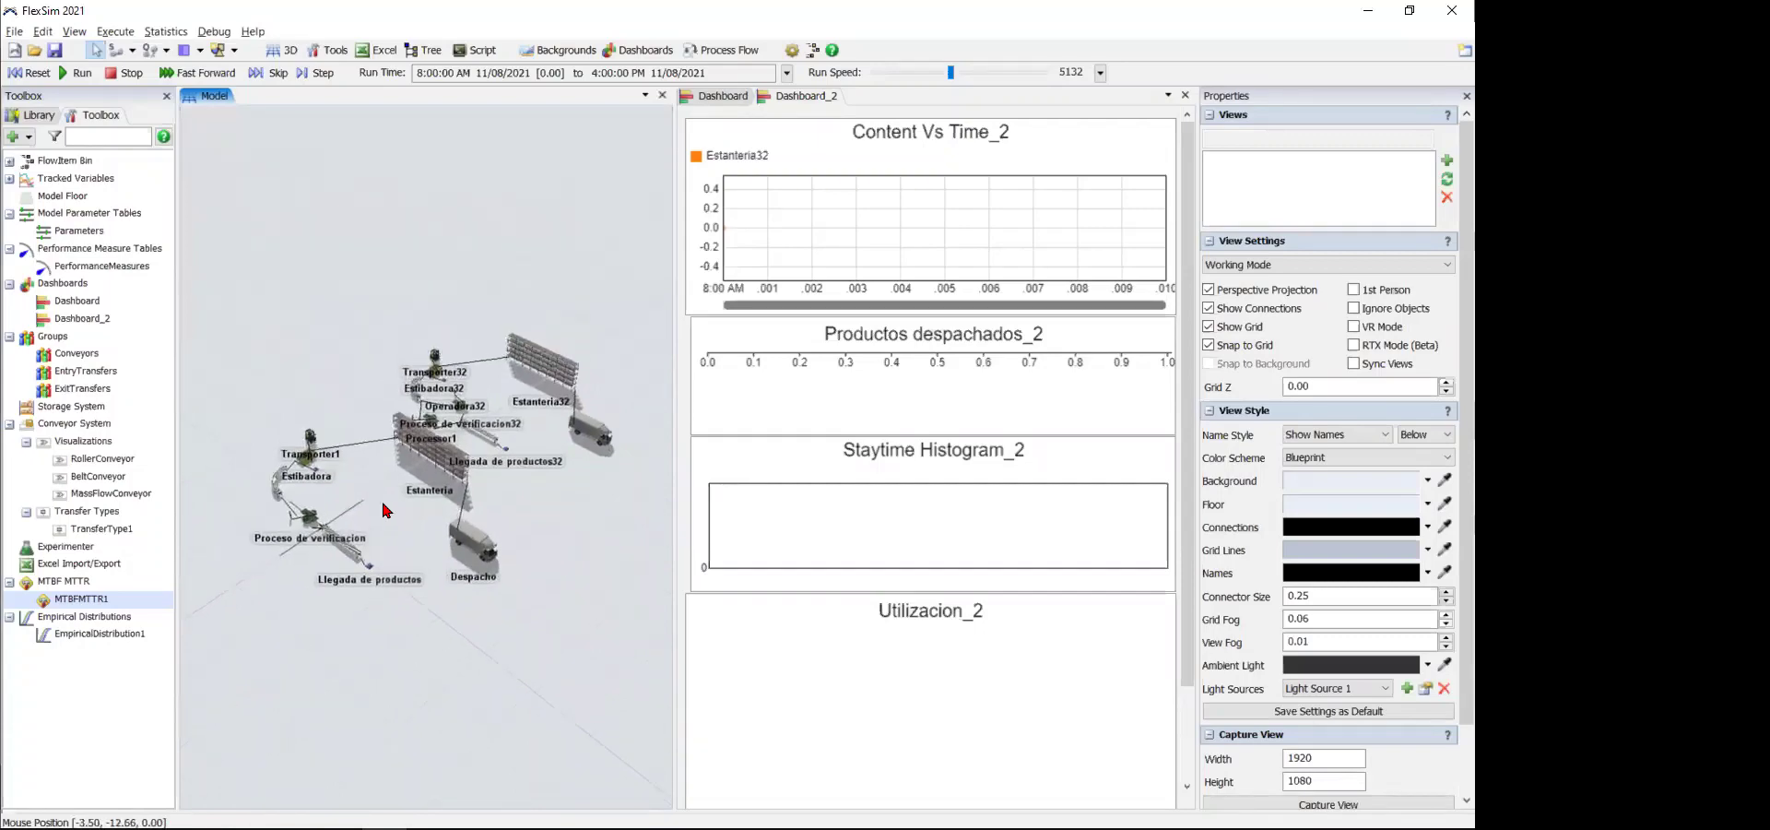
pyautogui.moveTo(383, 505); pyautogui.dragTo(498, 494, button='right')
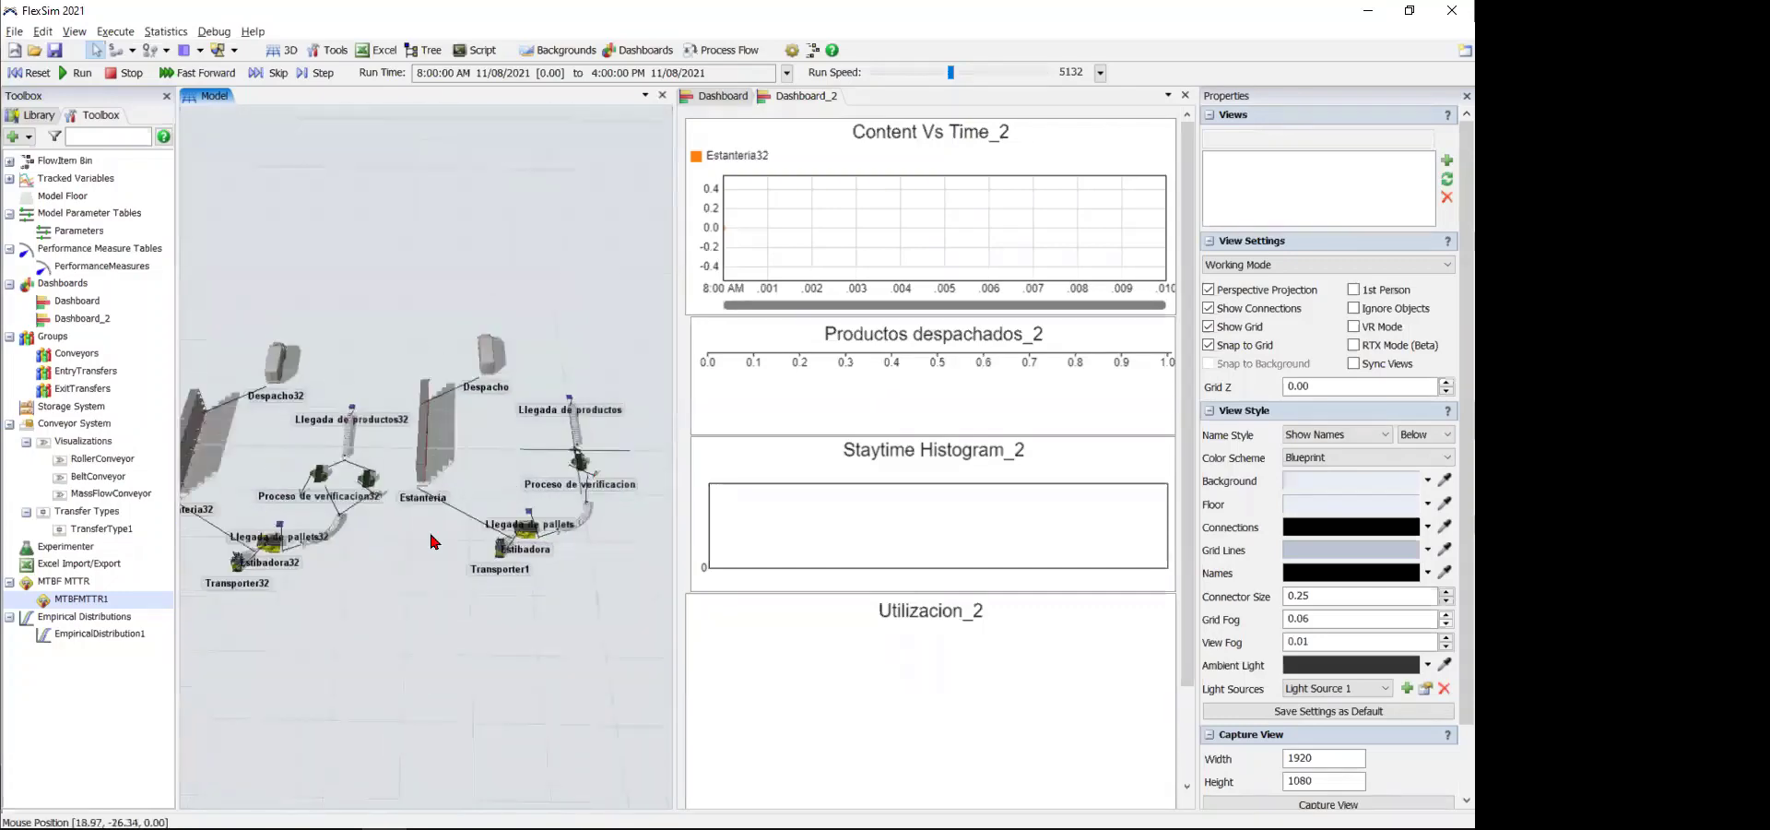
# - Add a new processor on the empty floor near Processor1 and the Estanteria rack
pyautogui.scroll(5, 438, 539)
pyautogui.click(44, 118)
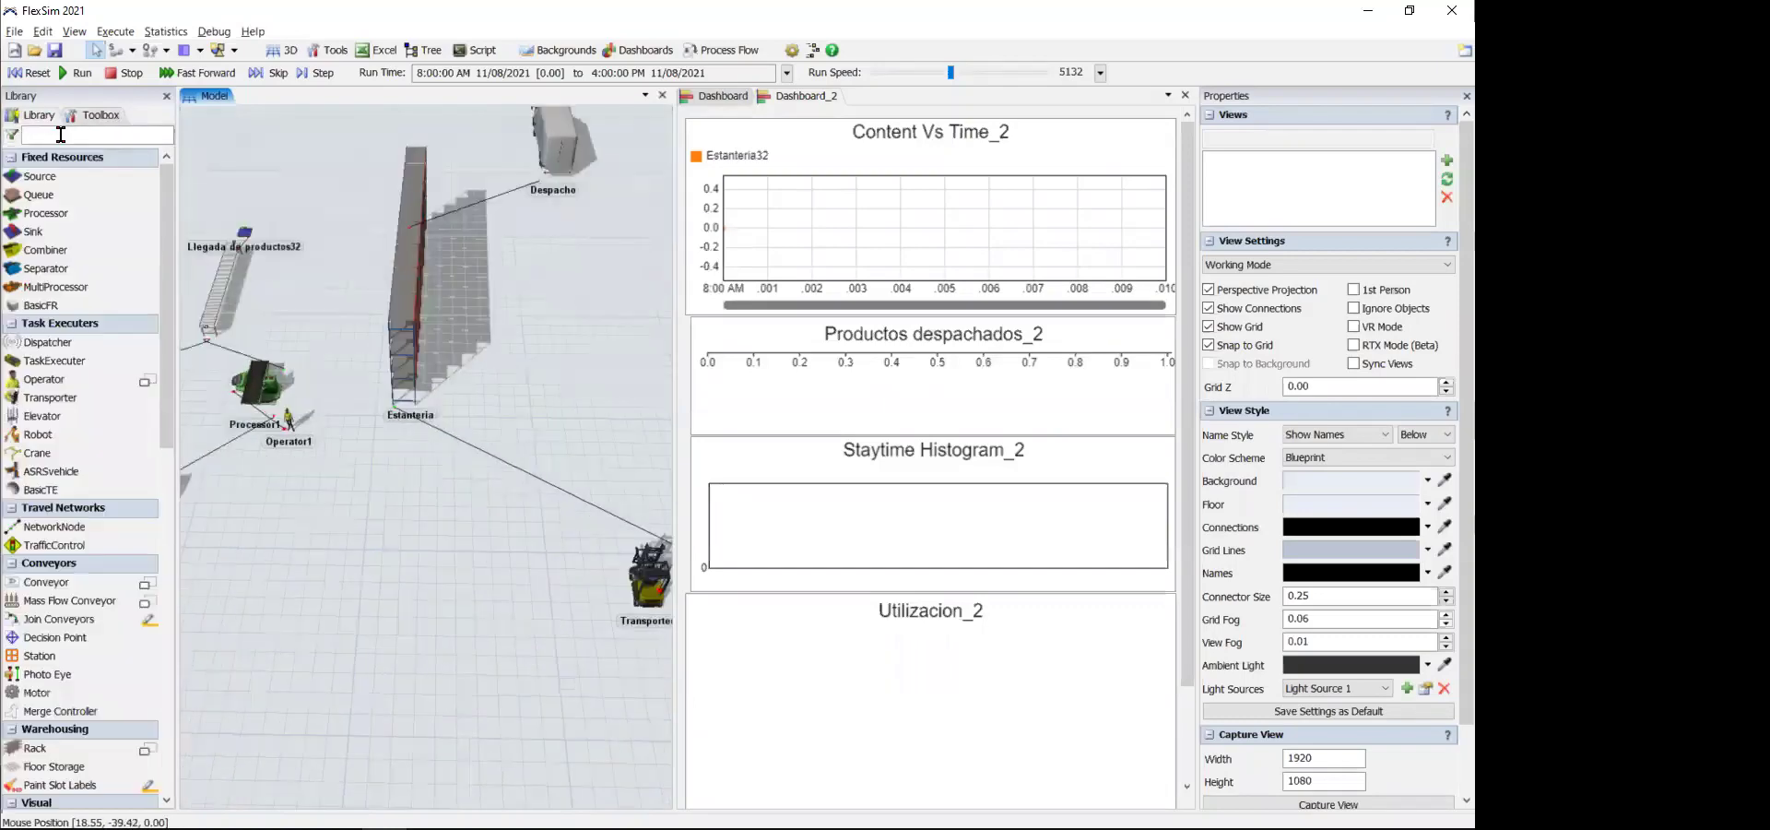
pyautogui.moveTo(324, 540); pyautogui.dragTo(320, 545)
pyautogui.scroll(4, 375, 635)
pyautogui.moveTo(377, 636); pyautogui.dragTo(494, 627)
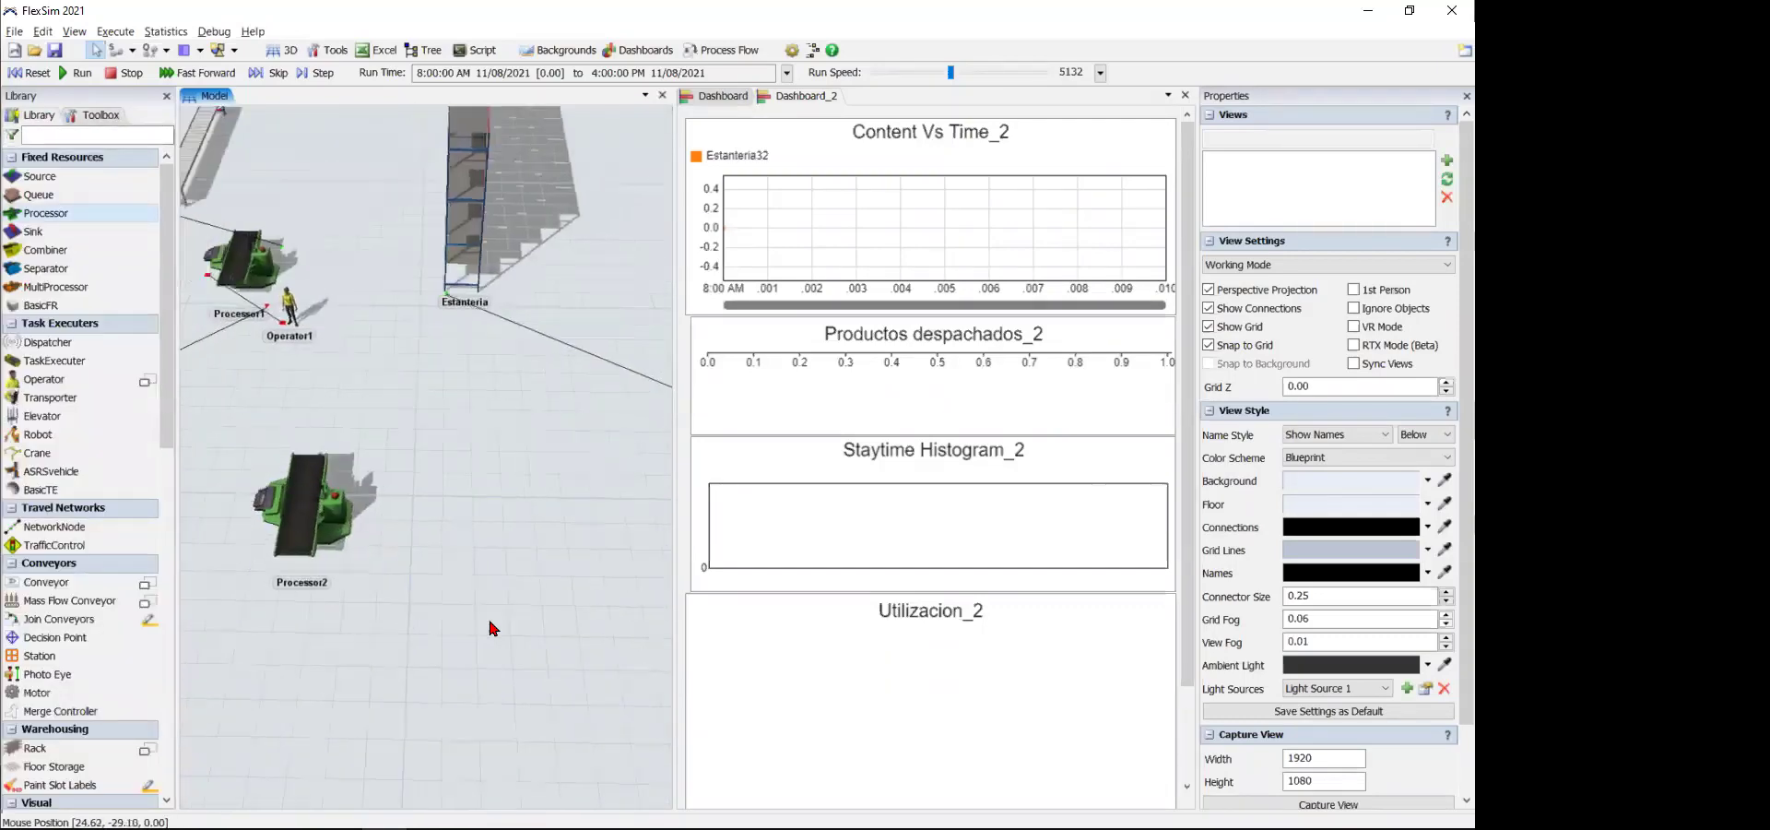
# - Resize the new processor to about 3.70 in X and 2.74 in Z, and rotate it on the floor plane
pyautogui.click(370, 509)
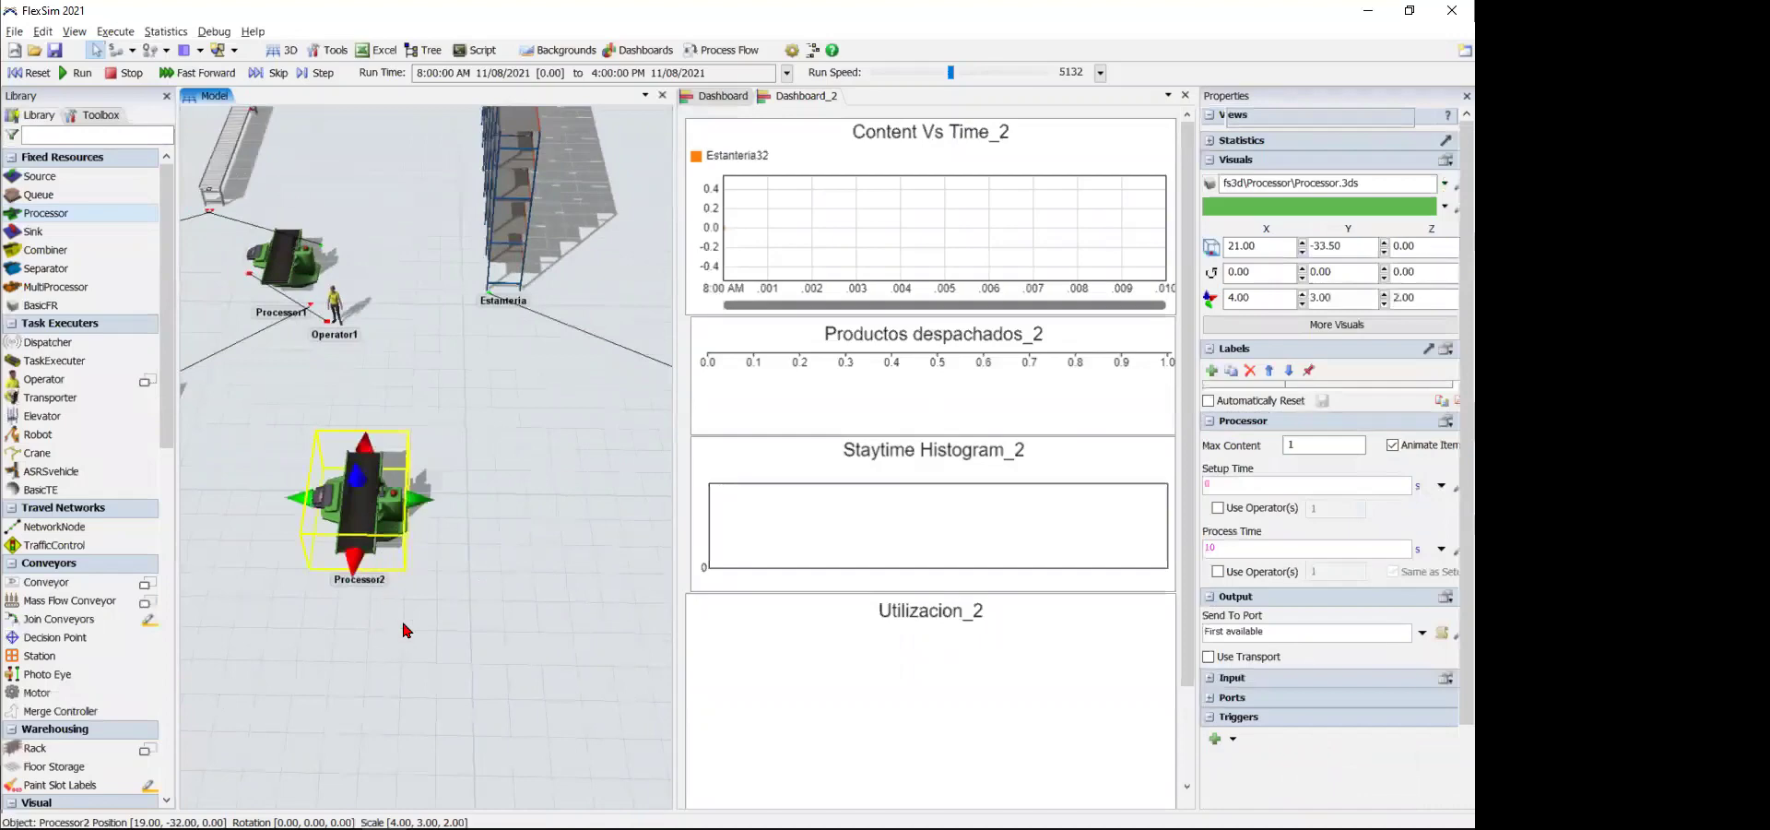
pyautogui.scroll(4, 403, 631)
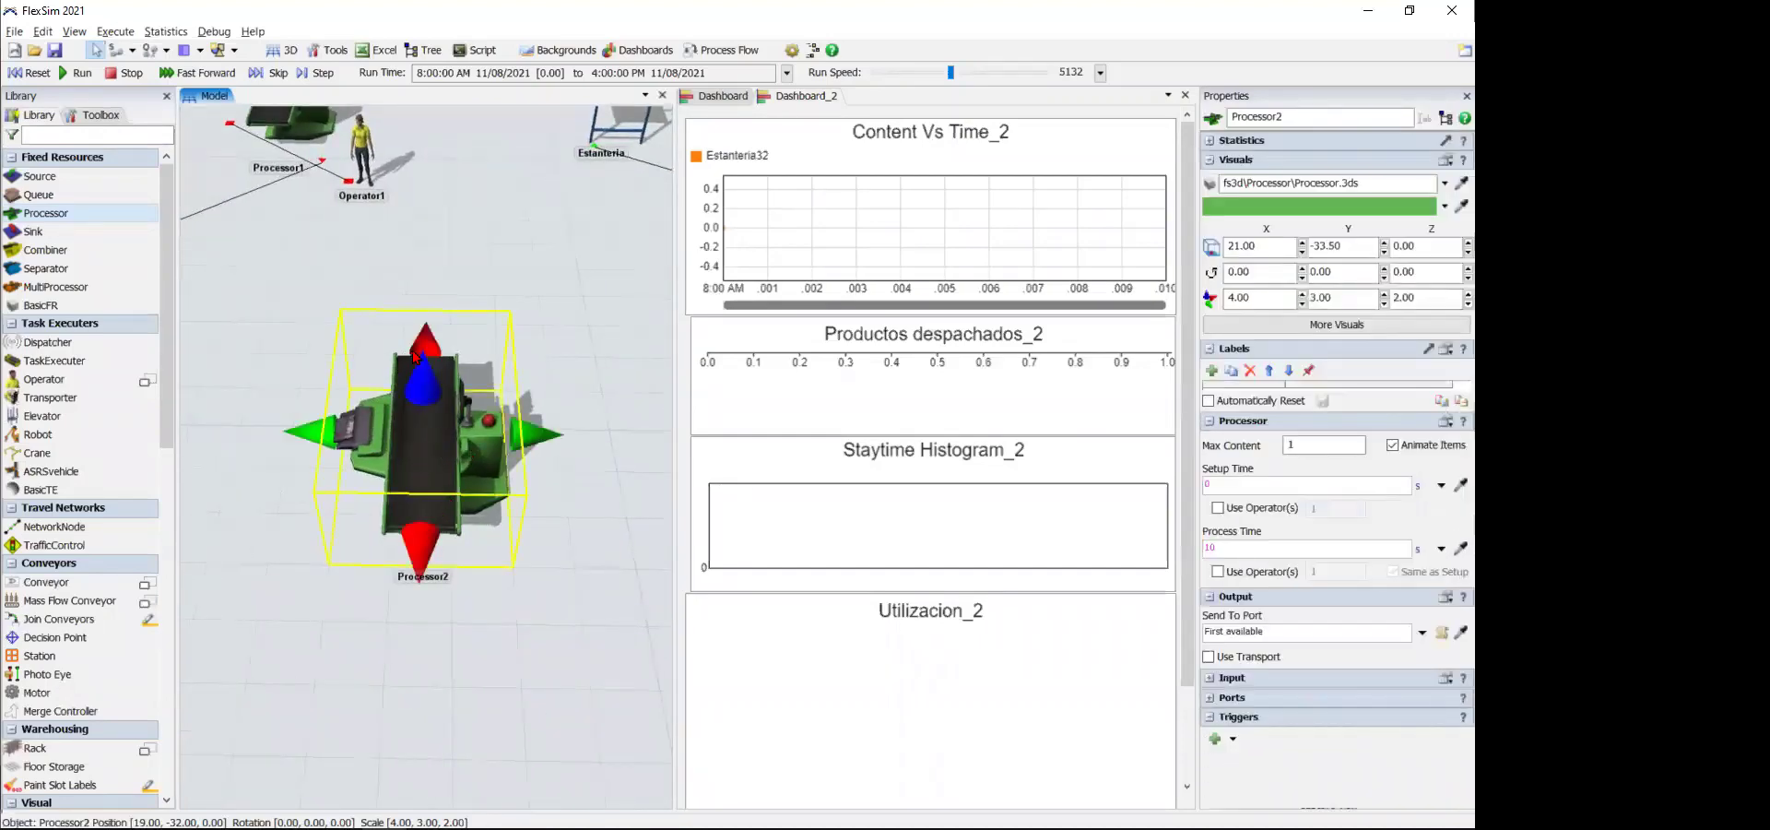
pyautogui.moveTo(422, 373); pyautogui.dragTo(426, 341)
pyautogui.moveTo(430, 524); pyautogui.dragTo(466, 533)
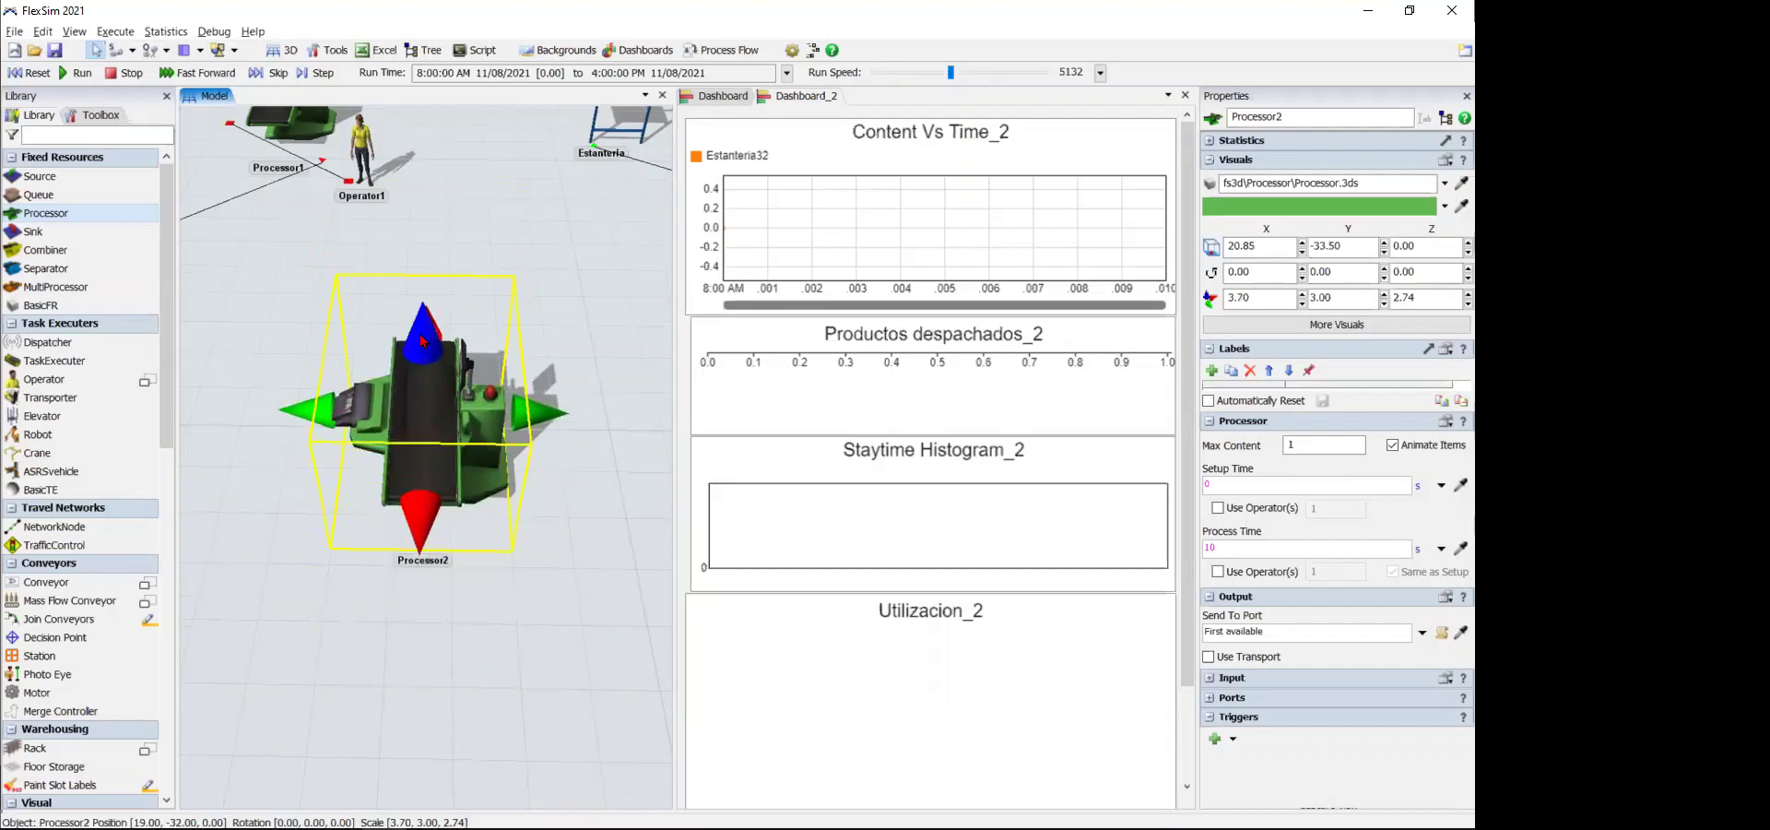
pyautogui.moveTo(422, 339)
pyautogui.mouseDown(button='right')
pyautogui.moveTo(434, 318)
pyautogui.moveTo(408, 409)
pyautogui.moveTo(452, 313)
pyautogui.moveTo(435, 362)
pyautogui.mouseUp(button='right')
pyautogui.click(312, 581)
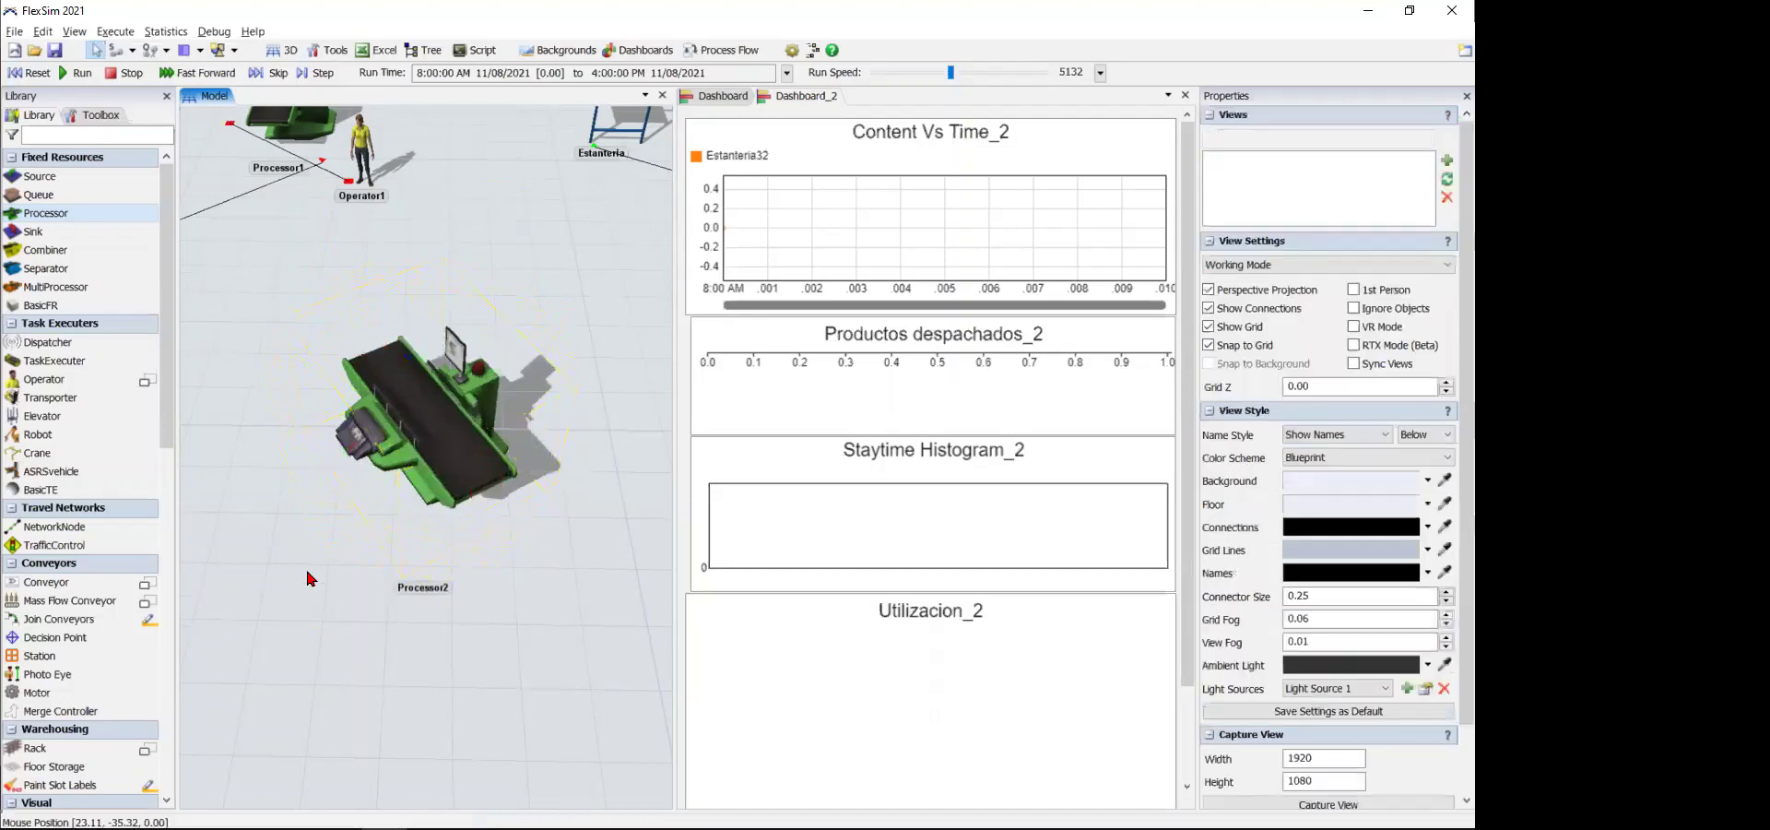
pyautogui.scroll(-3, 310, 558)
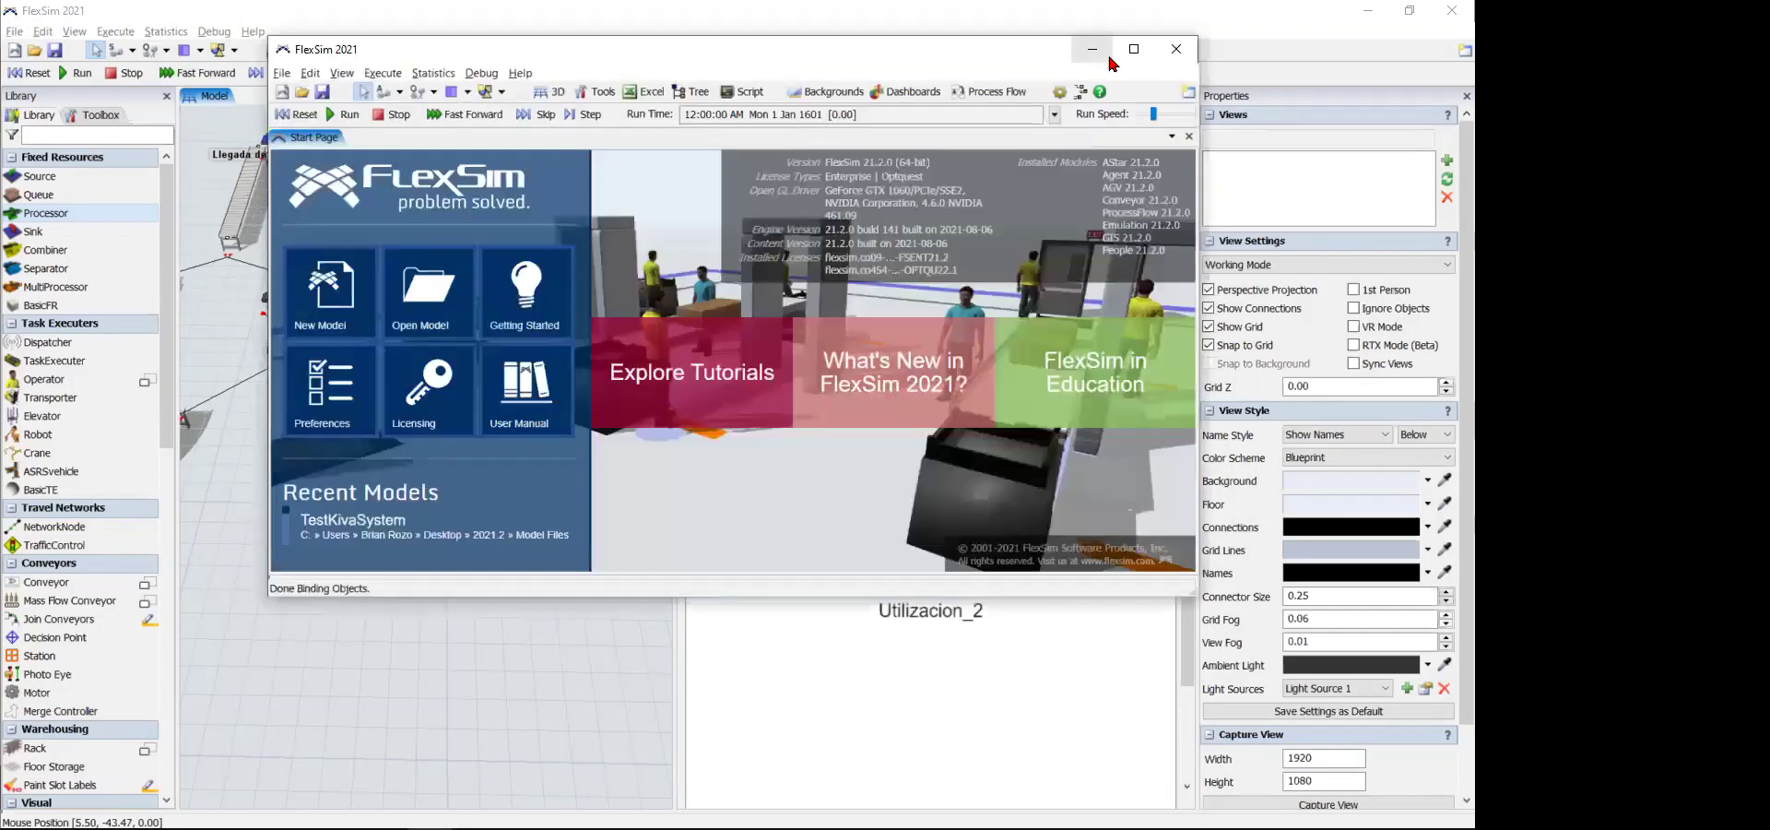
# - Maximize the second FlexSim window and create a new model in seconds, meters and liters, starting at 8:00:00 a.m. on 11/08/2021
pyautogui.click(1143, 38)
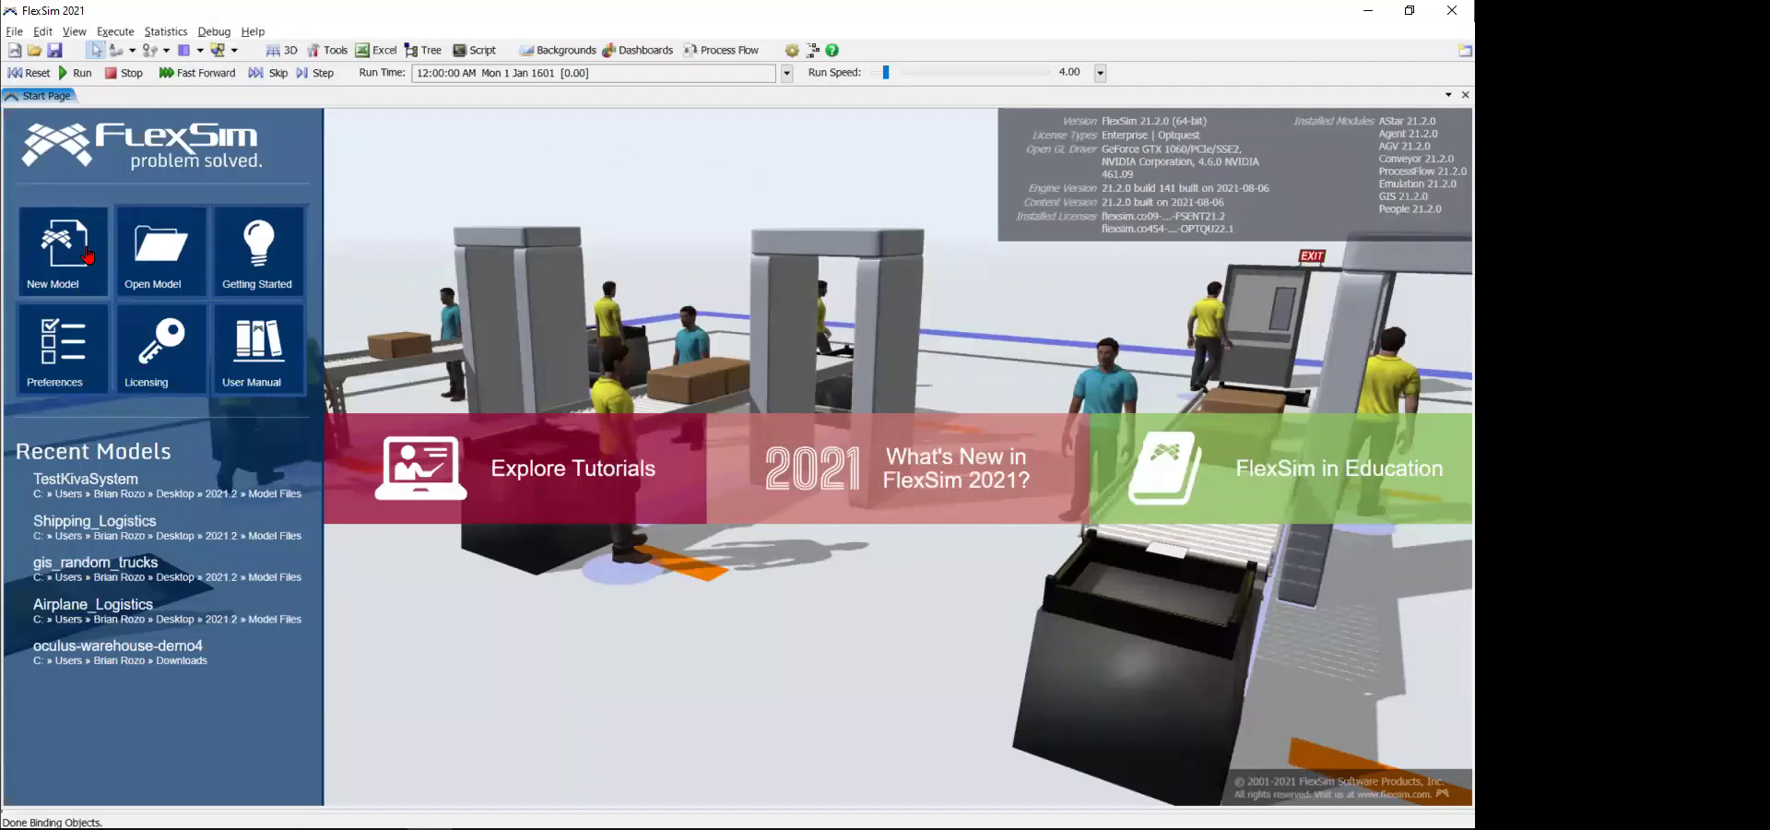
pyautogui.click(79, 245)
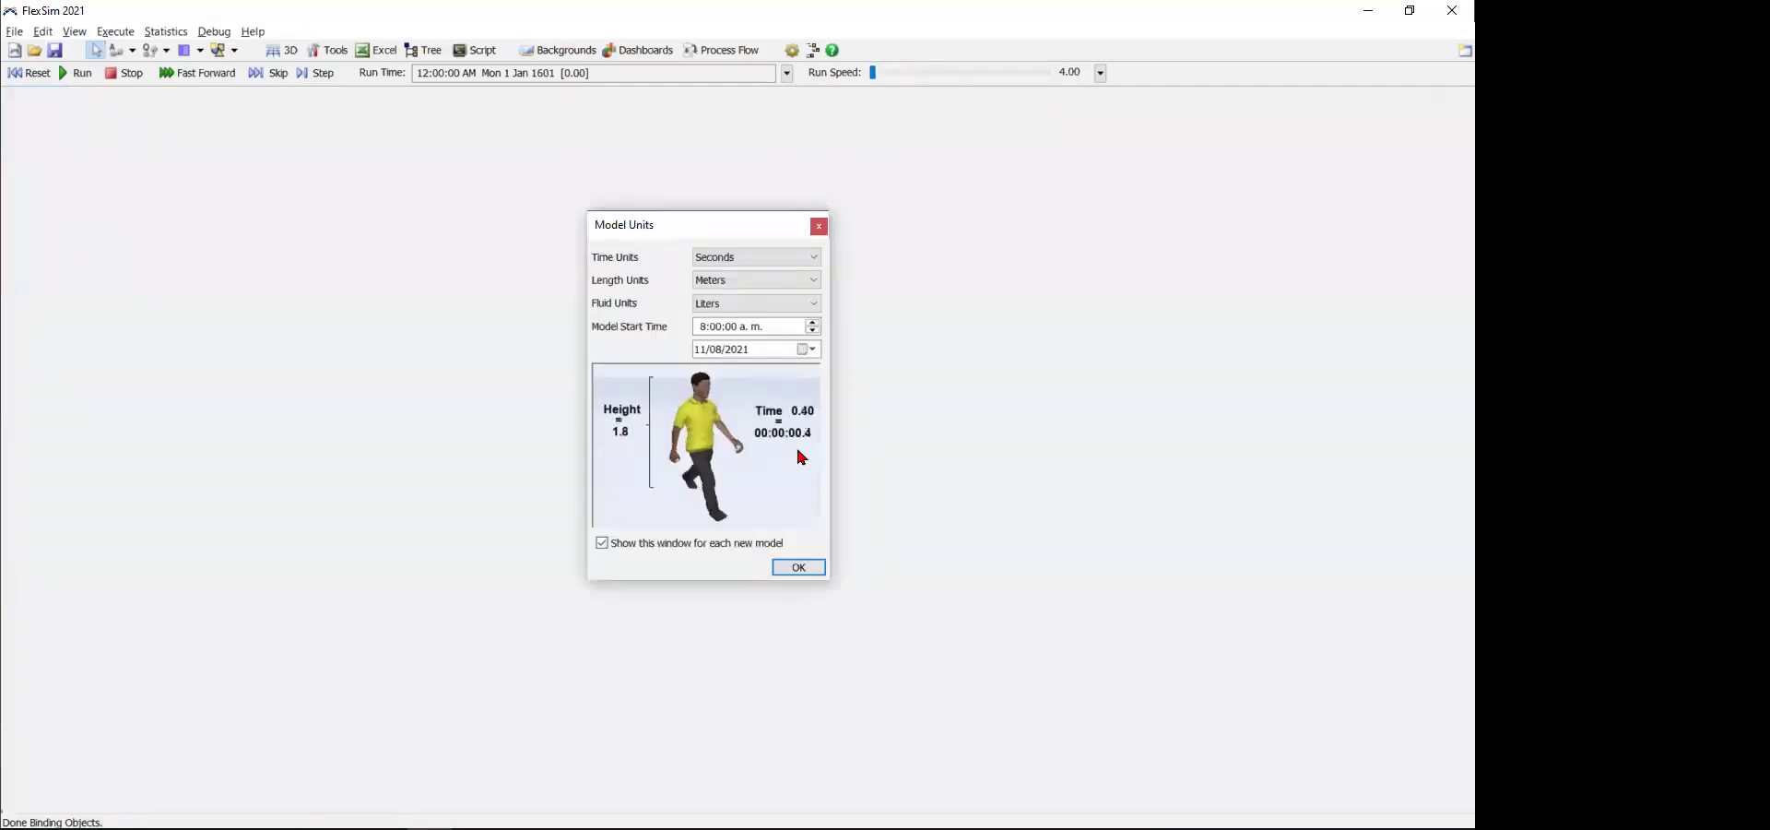
pyautogui.click(804, 568)
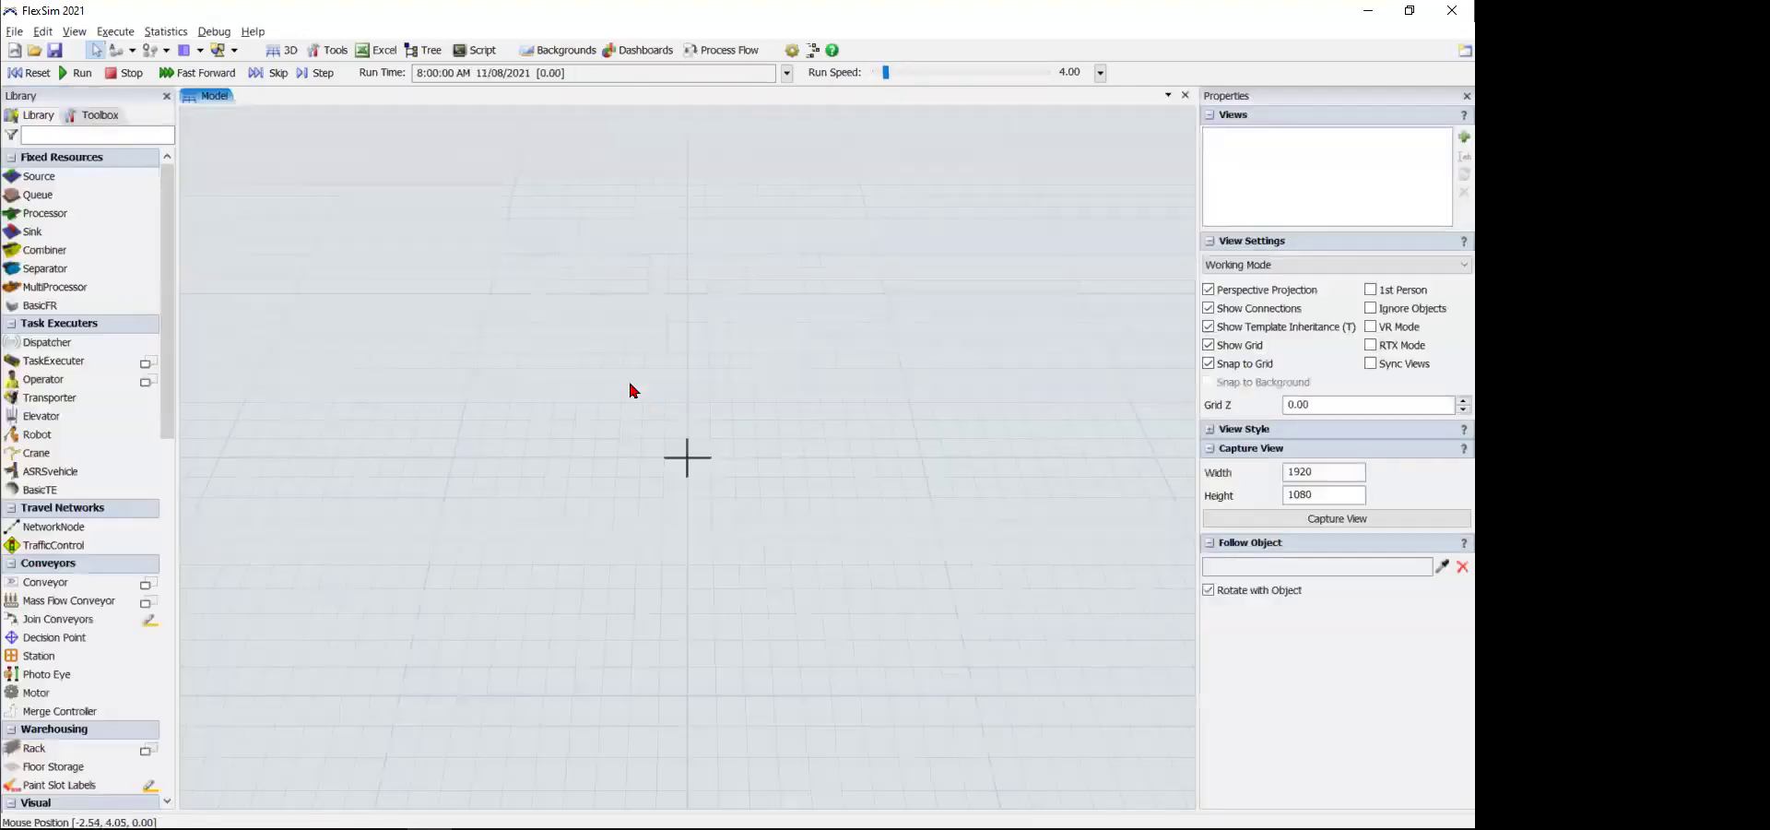
# - Add a processor on the empty floor, use it as a template, and create two instances of it nearby
pyautogui.moveTo(165, 220); pyautogui.dragTo(458, 359)
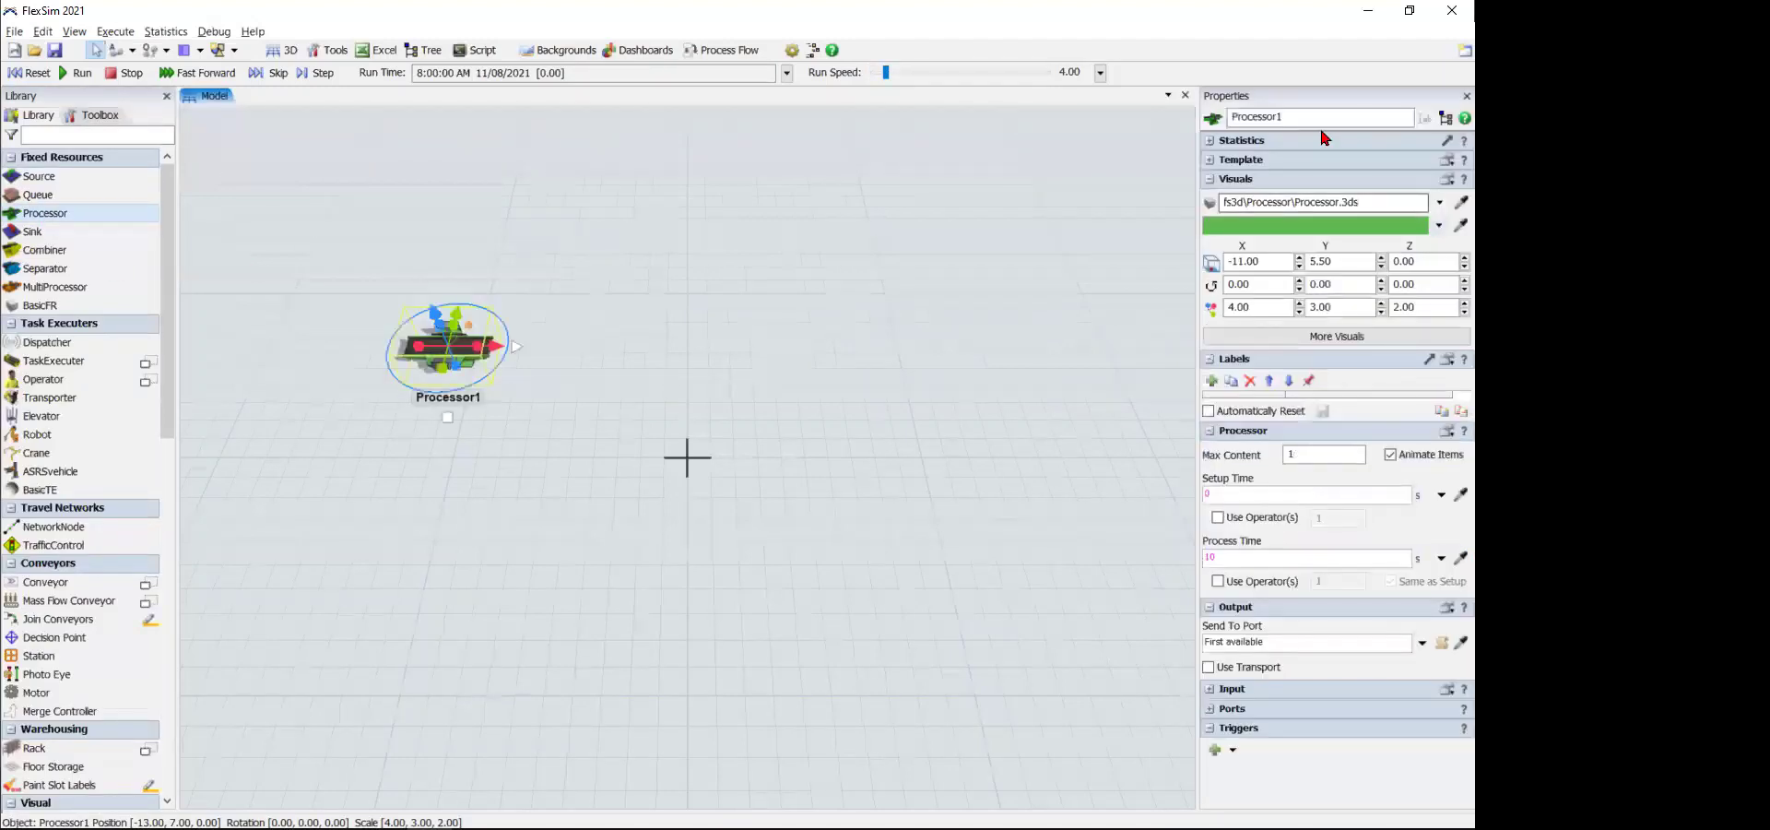
pyautogui.click(1311, 161)
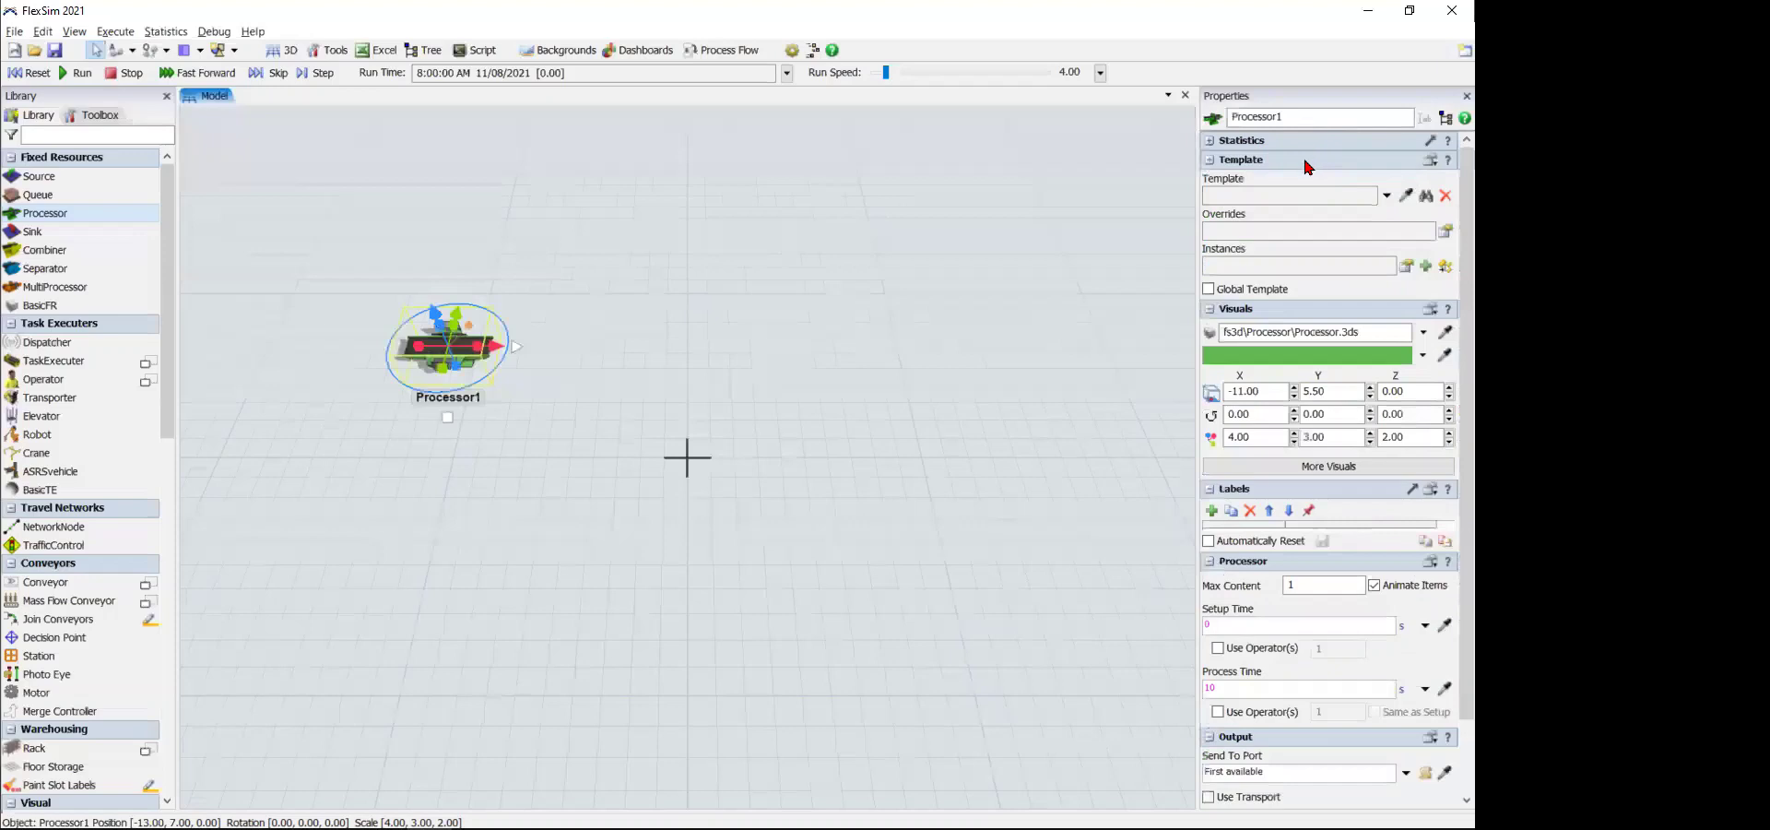
pyautogui.click(1424, 266)
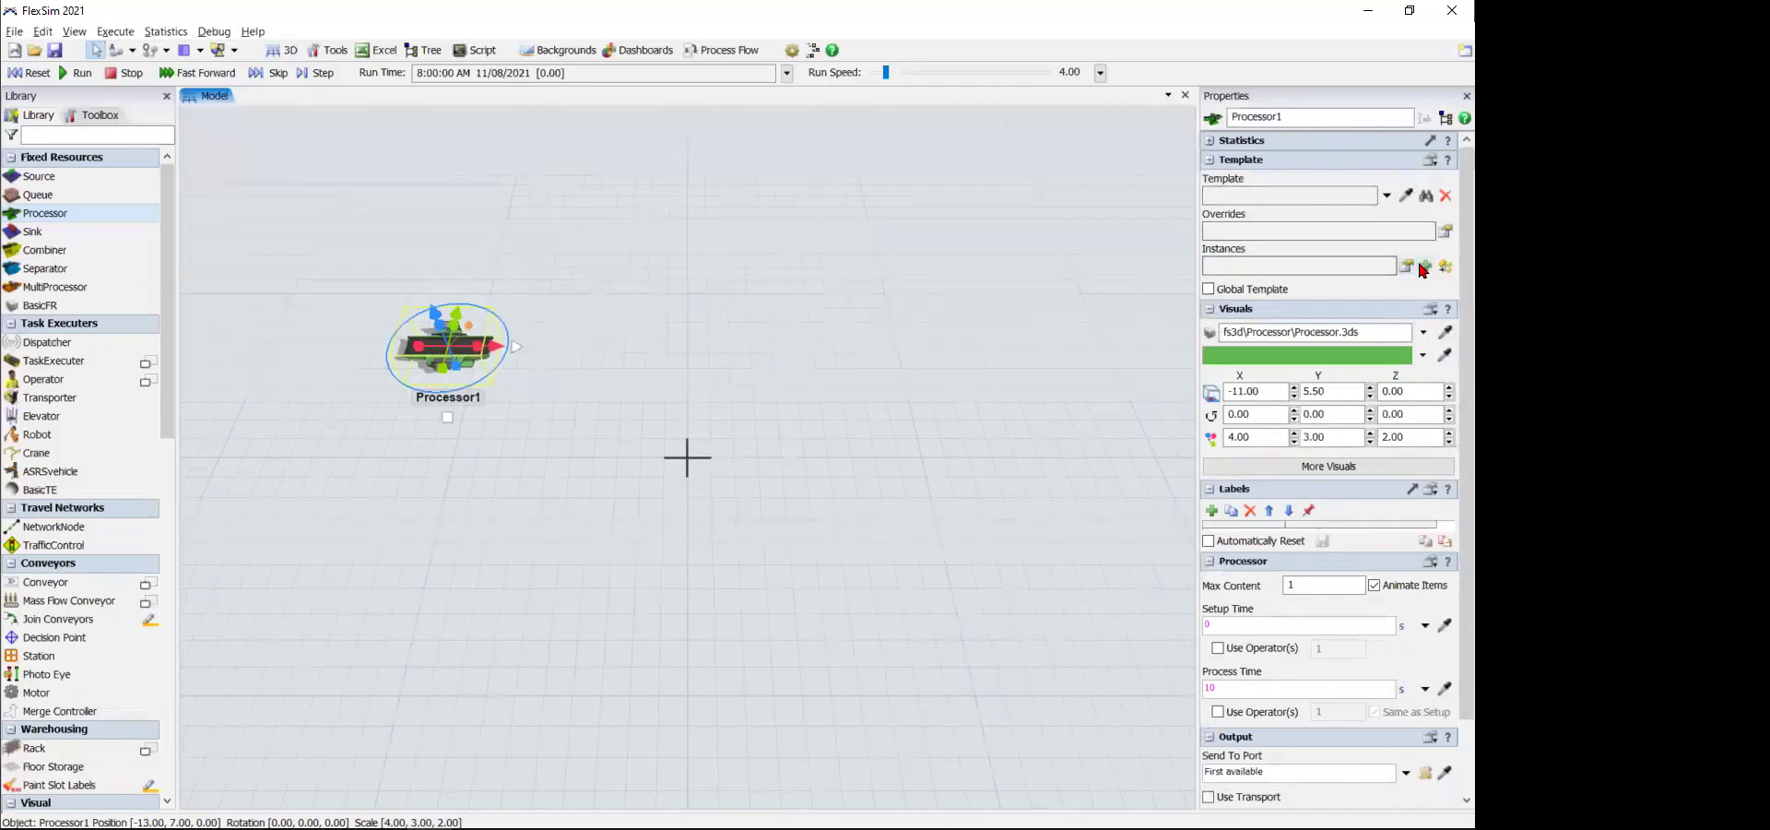
pyautogui.click(1424, 267)
pyautogui.moveTo(545, 350); pyautogui.dragTo(573, 276)
pyautogui.click(710, 406)
pyautogui.scroll(-5, 501, 608)
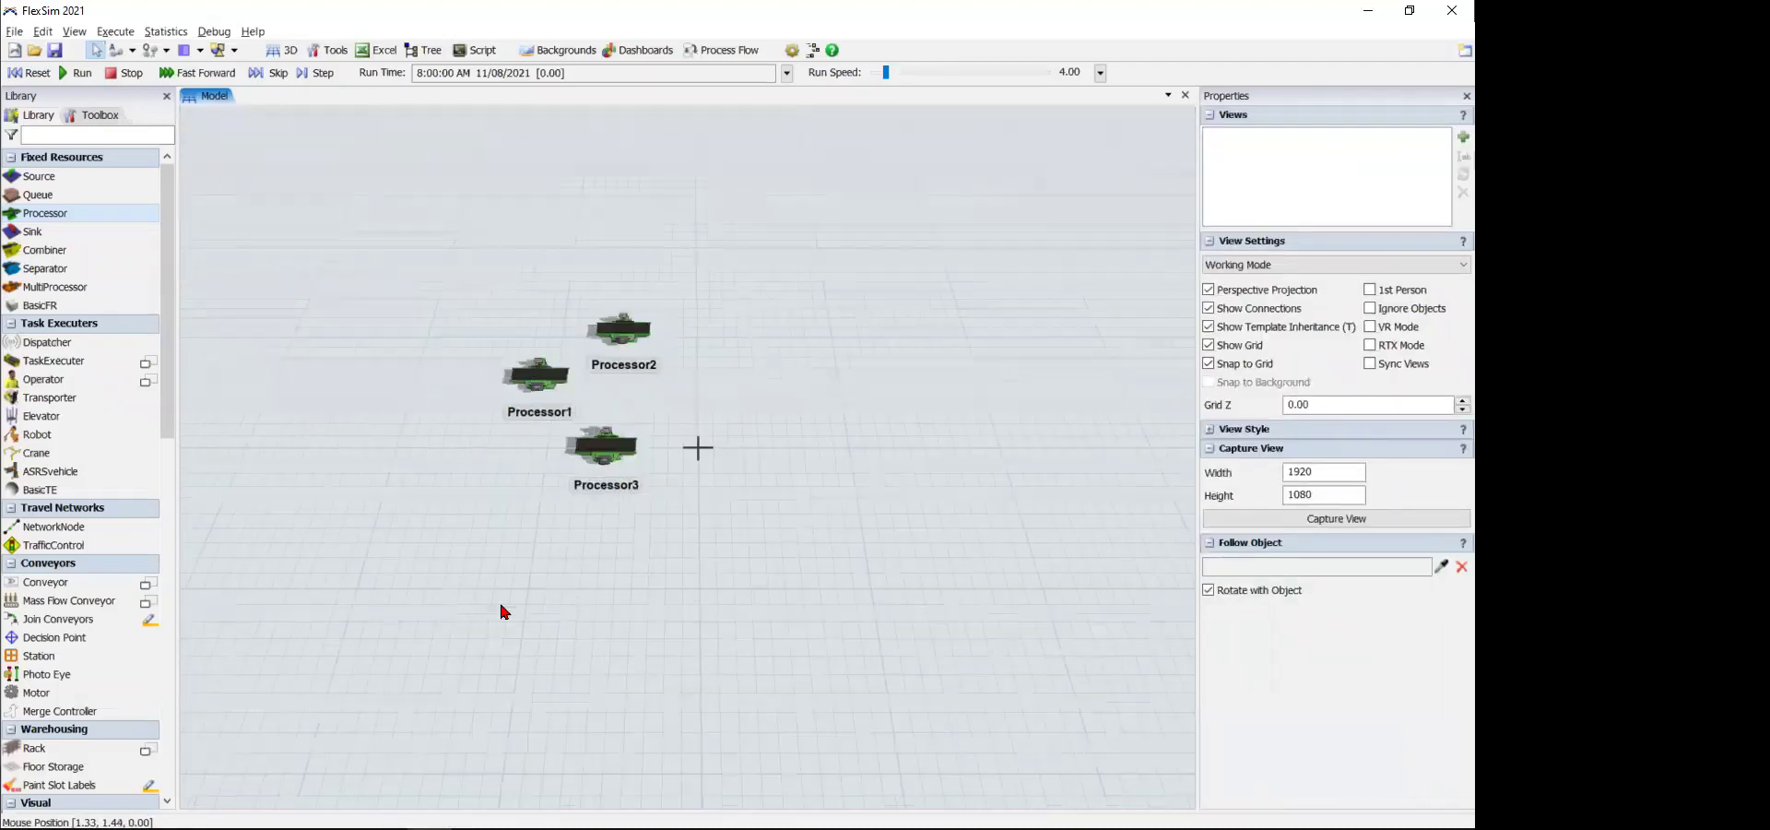
# - Add a truck and an airplane task executer on the floor behind the three processors
pyautogui.moveTo(419, 528); pyautogui.dragTo(346, 466)
pyautogui.moveTo(107, 360)
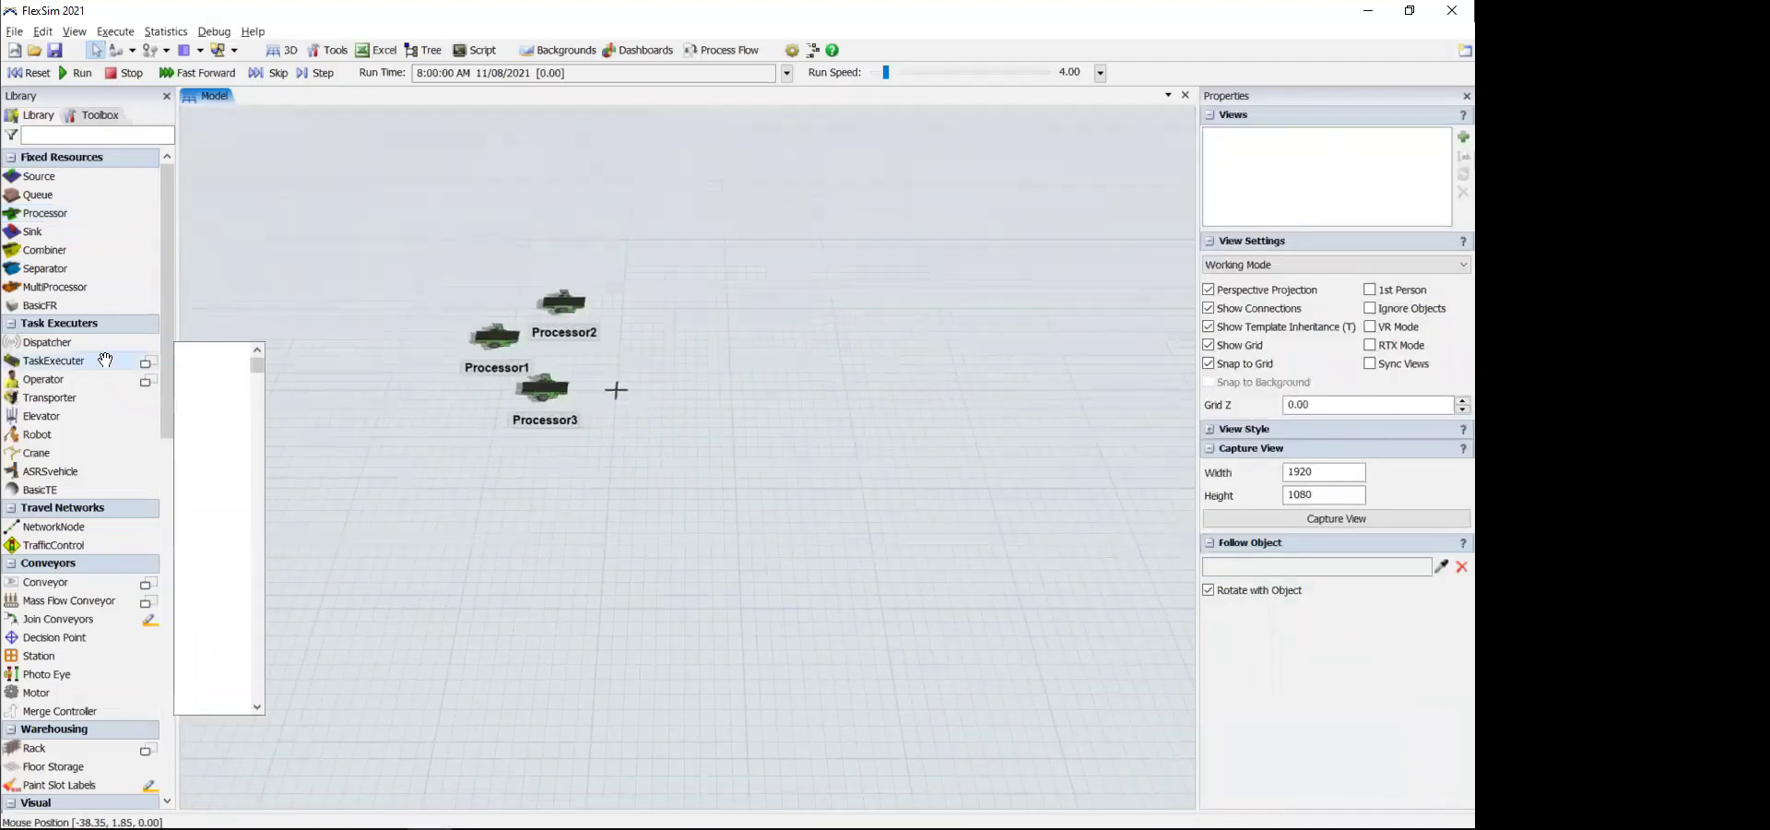
pyautogui.moveTo(200, 446); pyautogui.dragTo(752, 230)
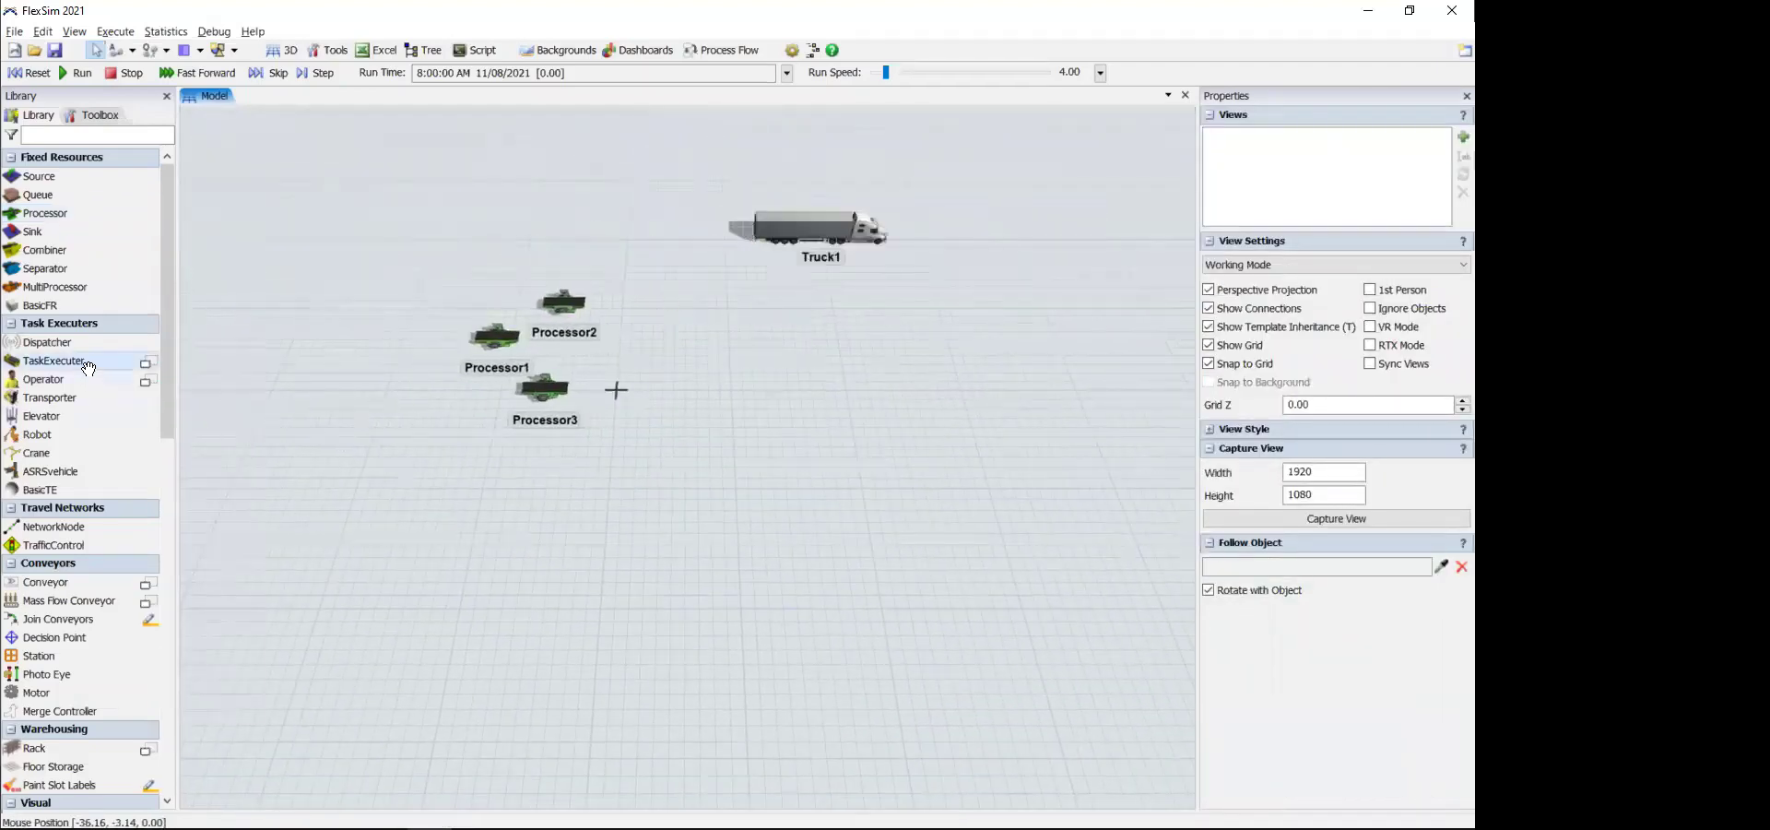
pyautogui.moveTo(90, 368)
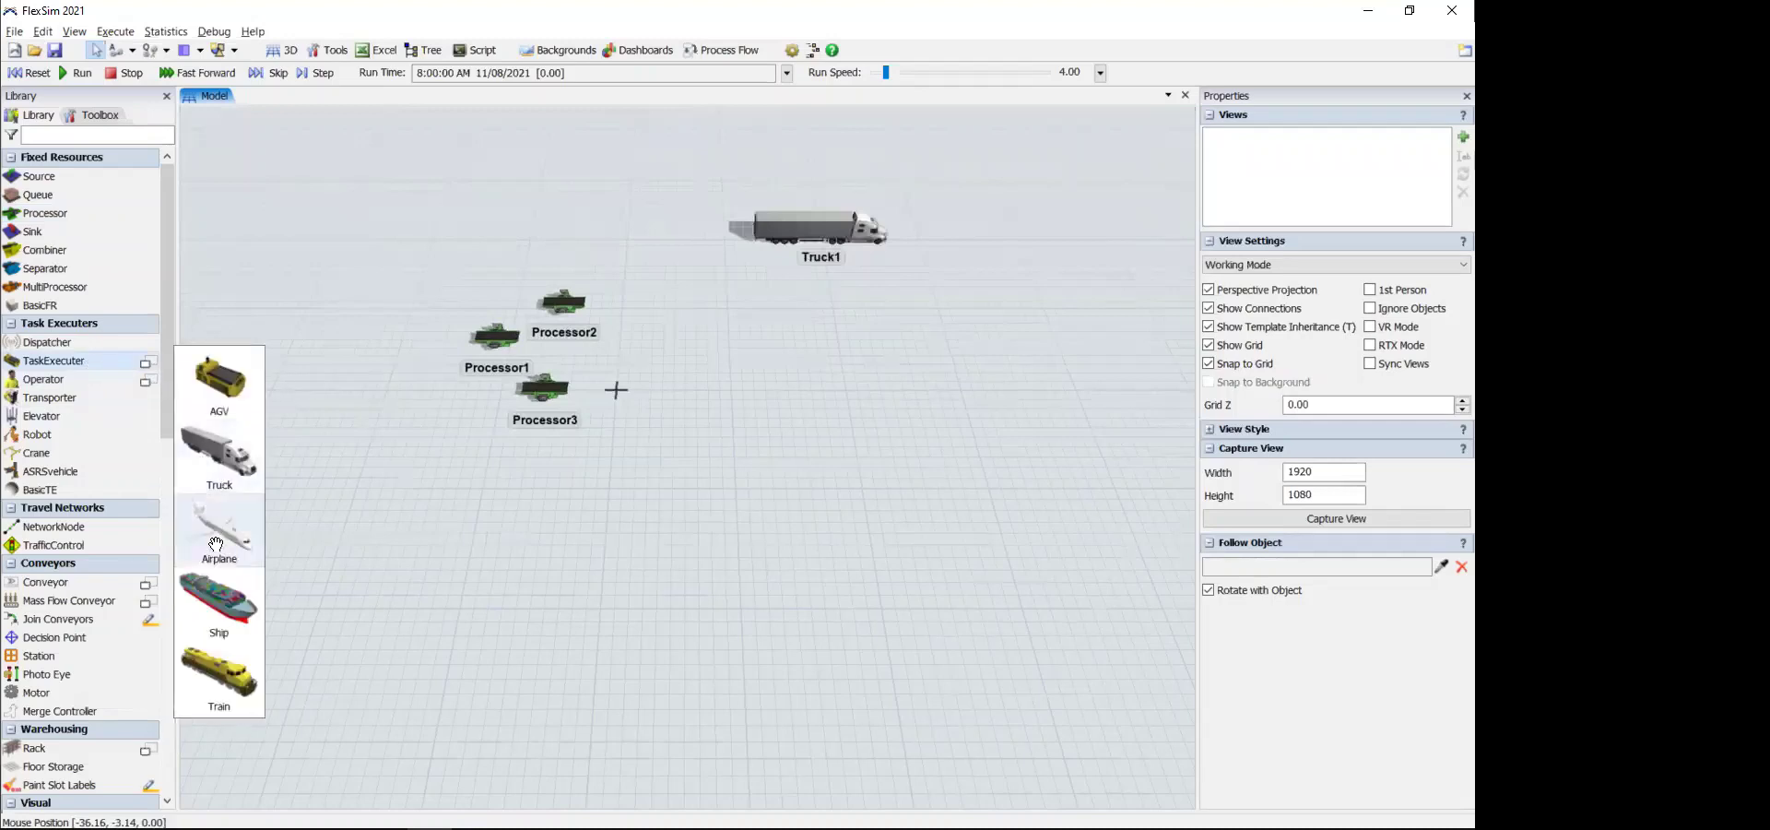
pyautogui.moveTo(593, 258); pyautogui.dragTo(420, 208)
# - Add a ship task executer in front of the truck and a train task executer beside Processor1
pyautogui.moveTo(133, 364)
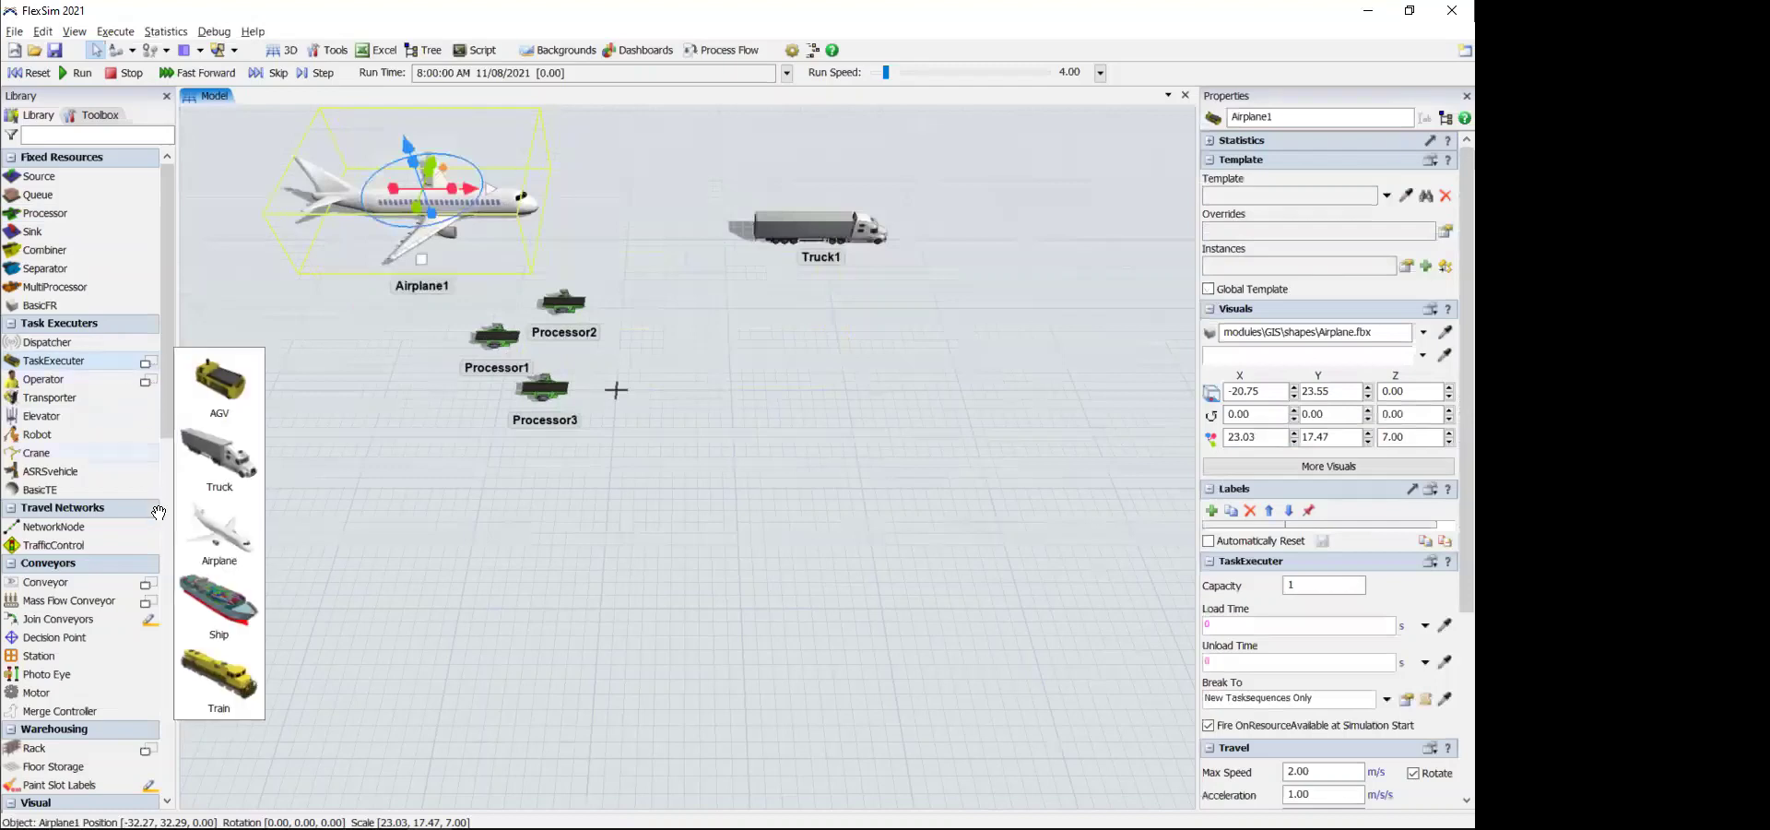
pyautogui.moveTo(218, 604); pyautogui.dragTo(806, 315)
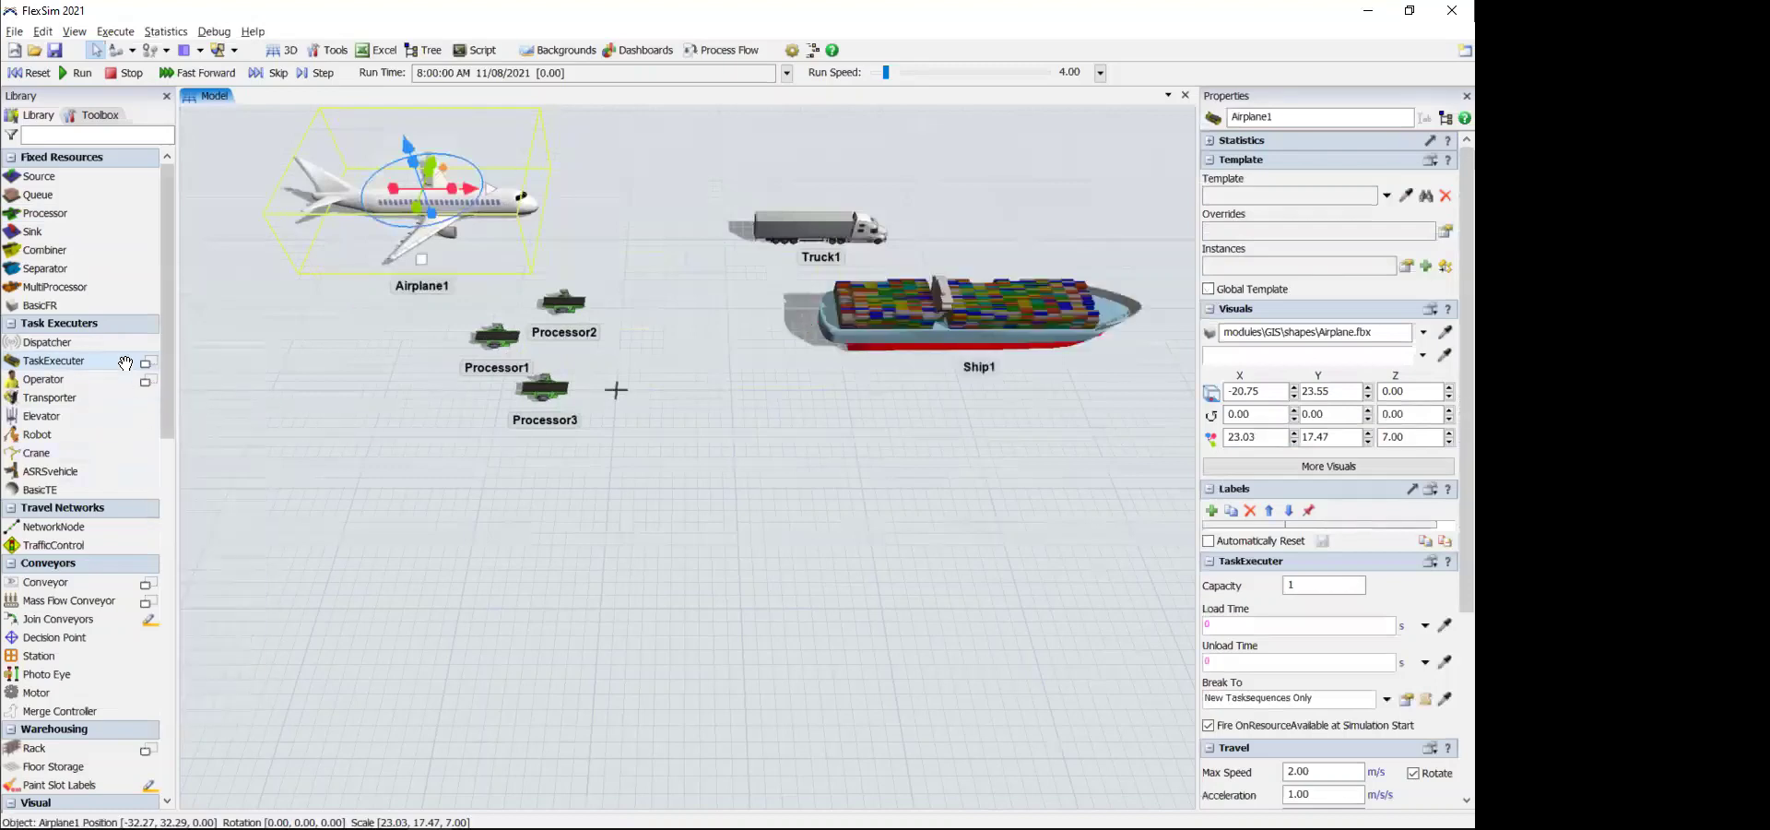
pyautogui.moveTo(145, 361)
pyautogui.moveTo(219, 682); pyautogui.dragTo(266, 358)
pyautogui.click(308, 517)
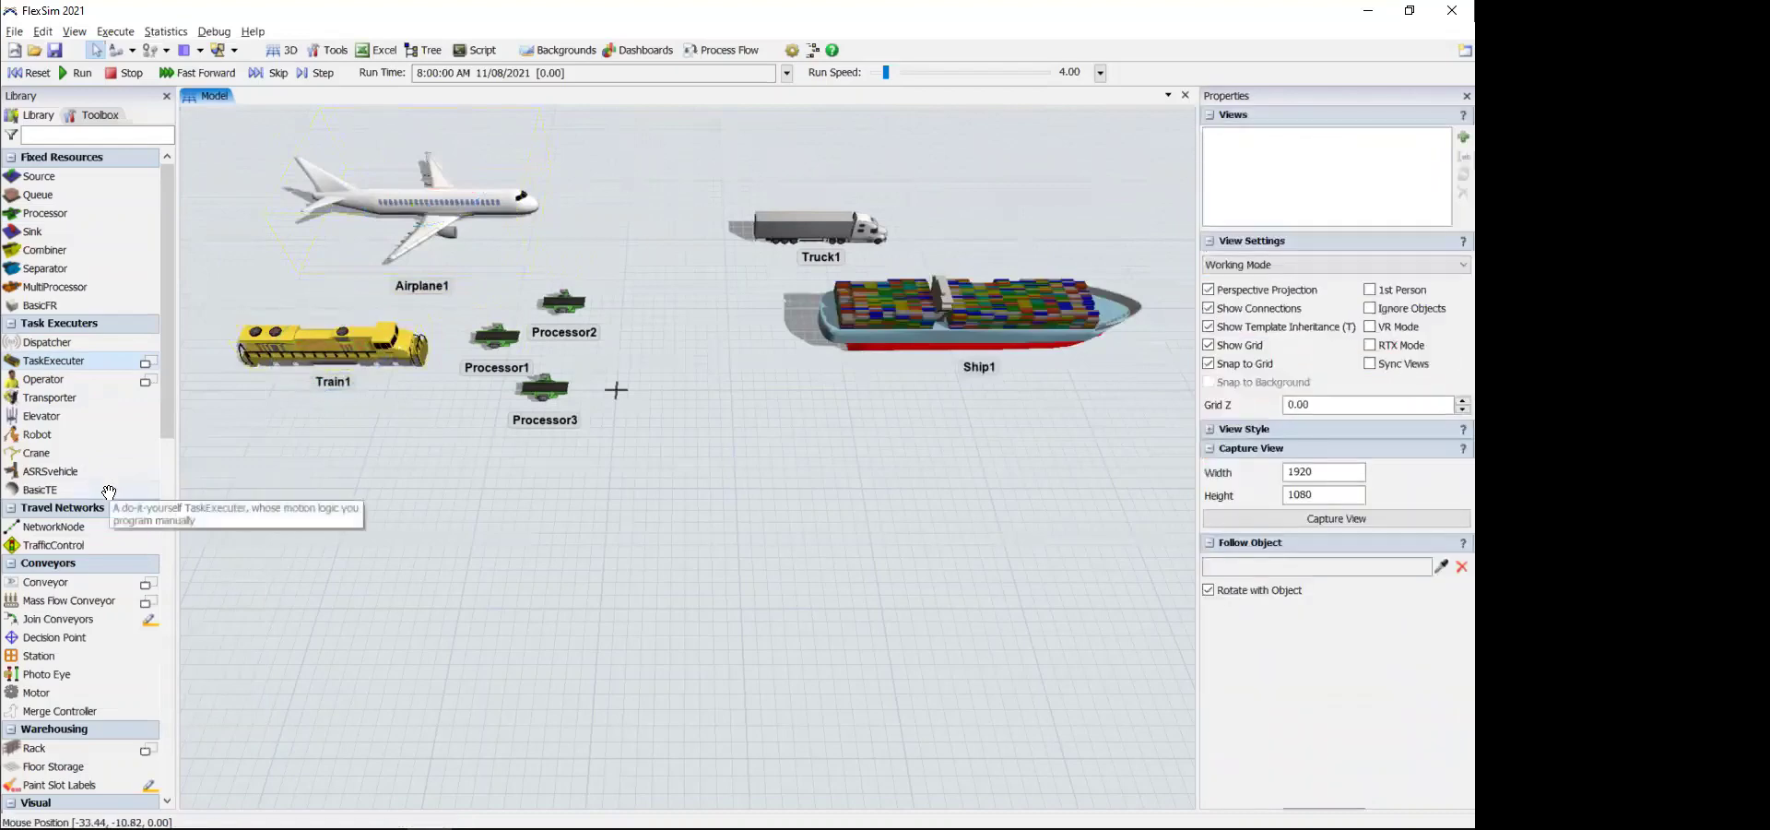
# - Add a GIS map on the empty floor in front of the processors
pyautogui.scroll(-2, 109, 492)
pyautogui.scroll(-12, 109, 492)
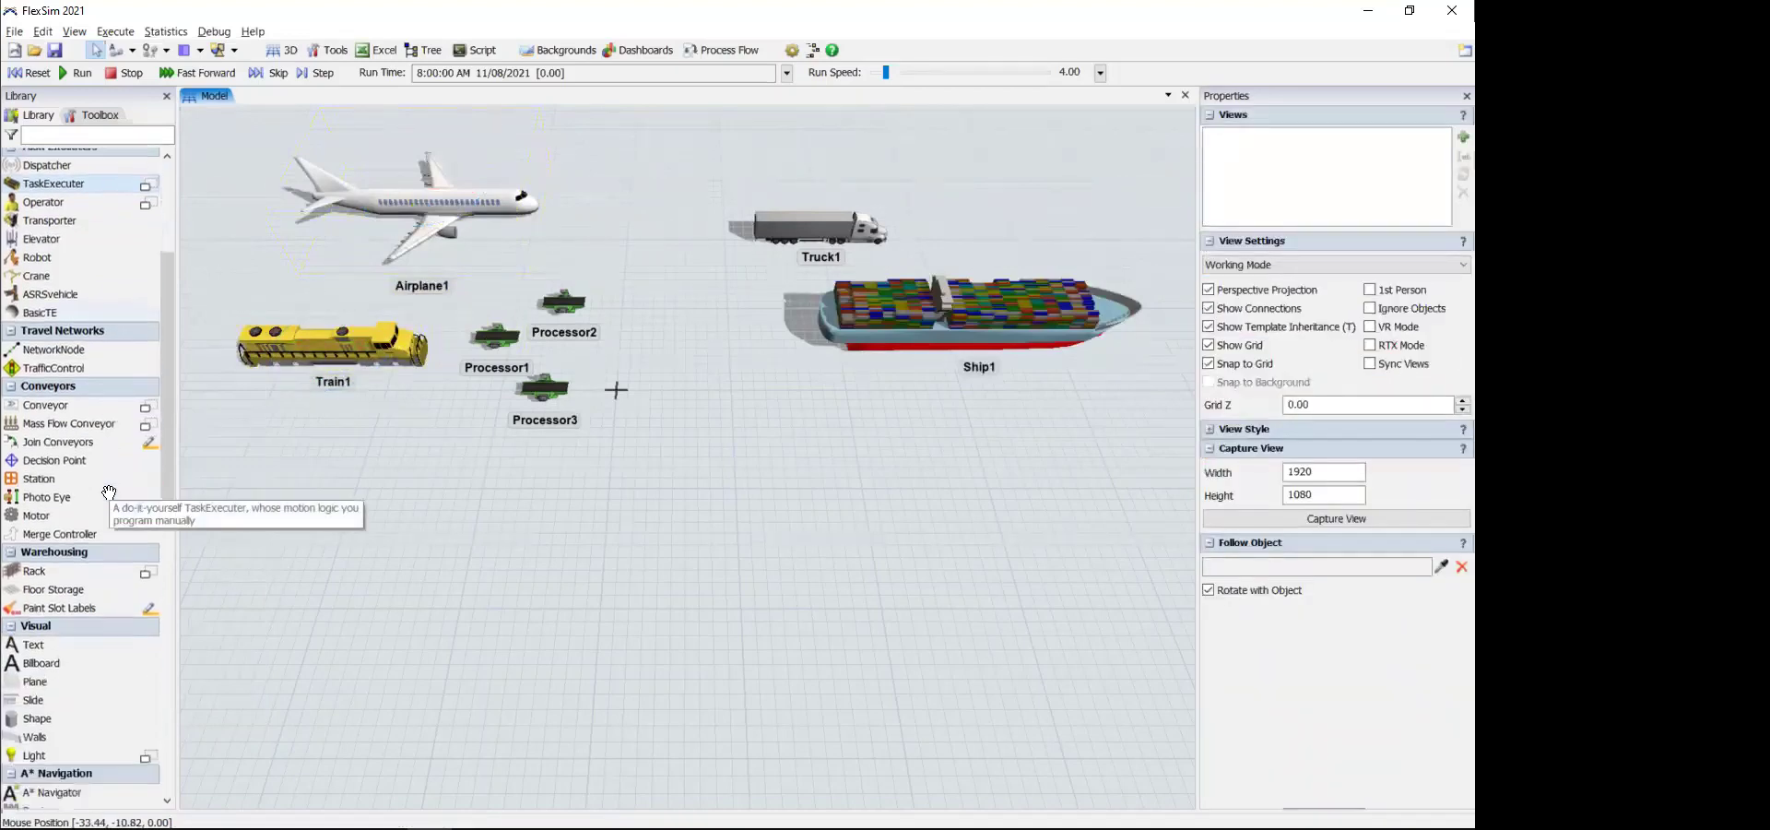
pyautogui.scroll(-1, 109, 492)
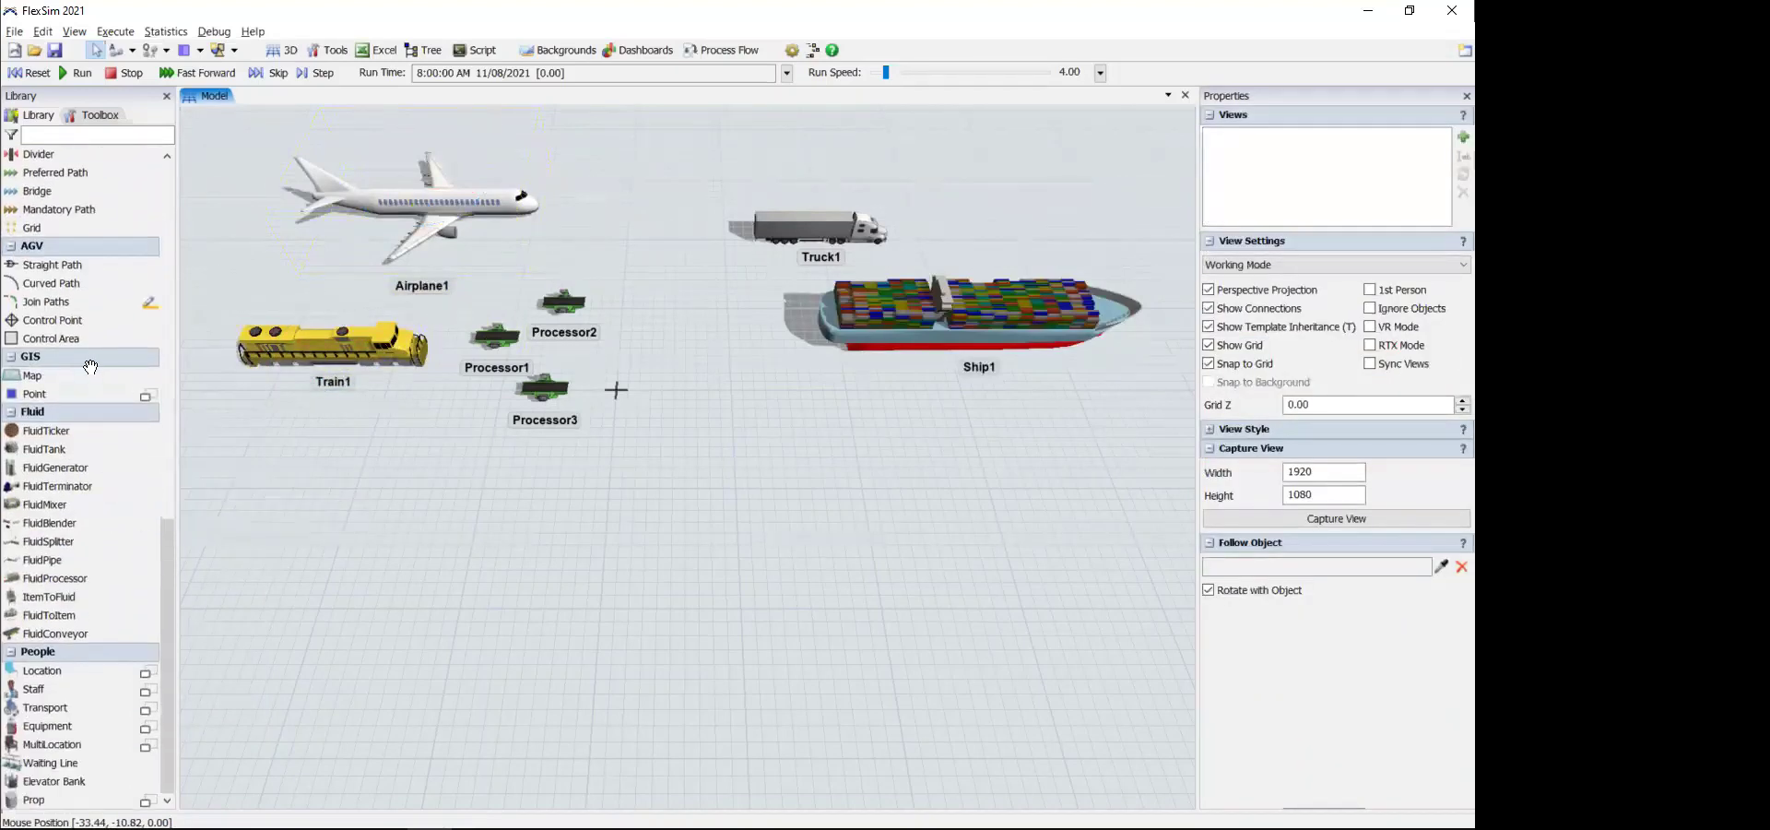
pyautogui.moveTo(523, 584); pyautogui.dragTo(524, 586)
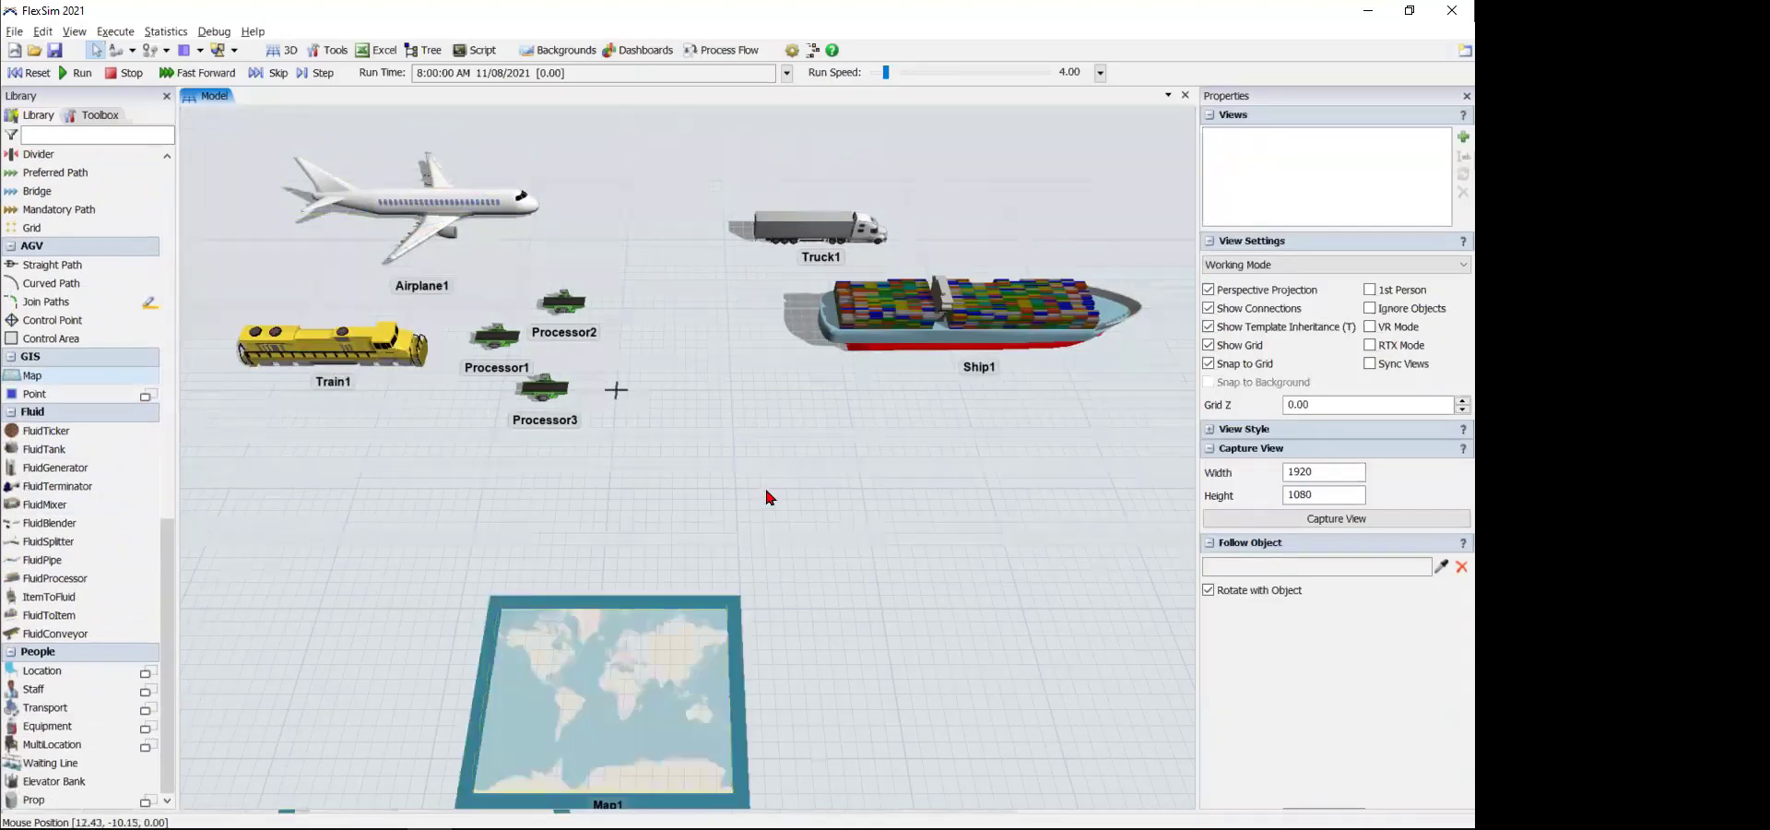
# - Put the map in edit mode and frame it on northern South America, from Colombia to Peru, at a zoom of about 6.76
pyautogui.scroll(1, 786, 584)
pyautogui.rightClick(821, 608)
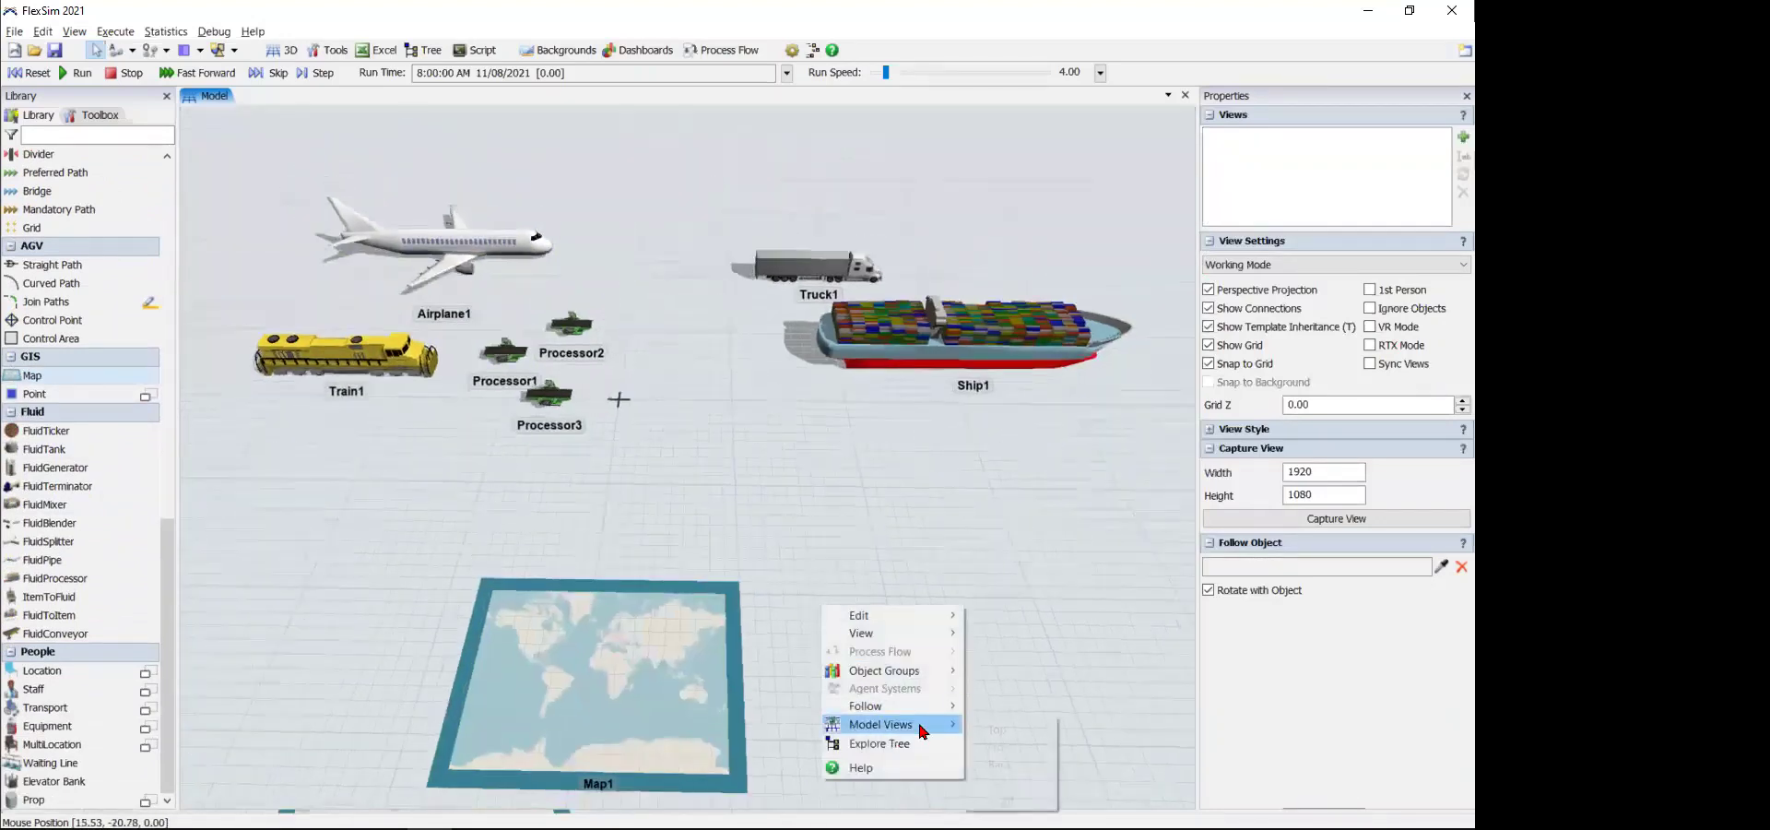
pyautogui.moveTo(931, 724)
pyautogui.click(1000, 745)
pyautogui.rightClick(859, 595)
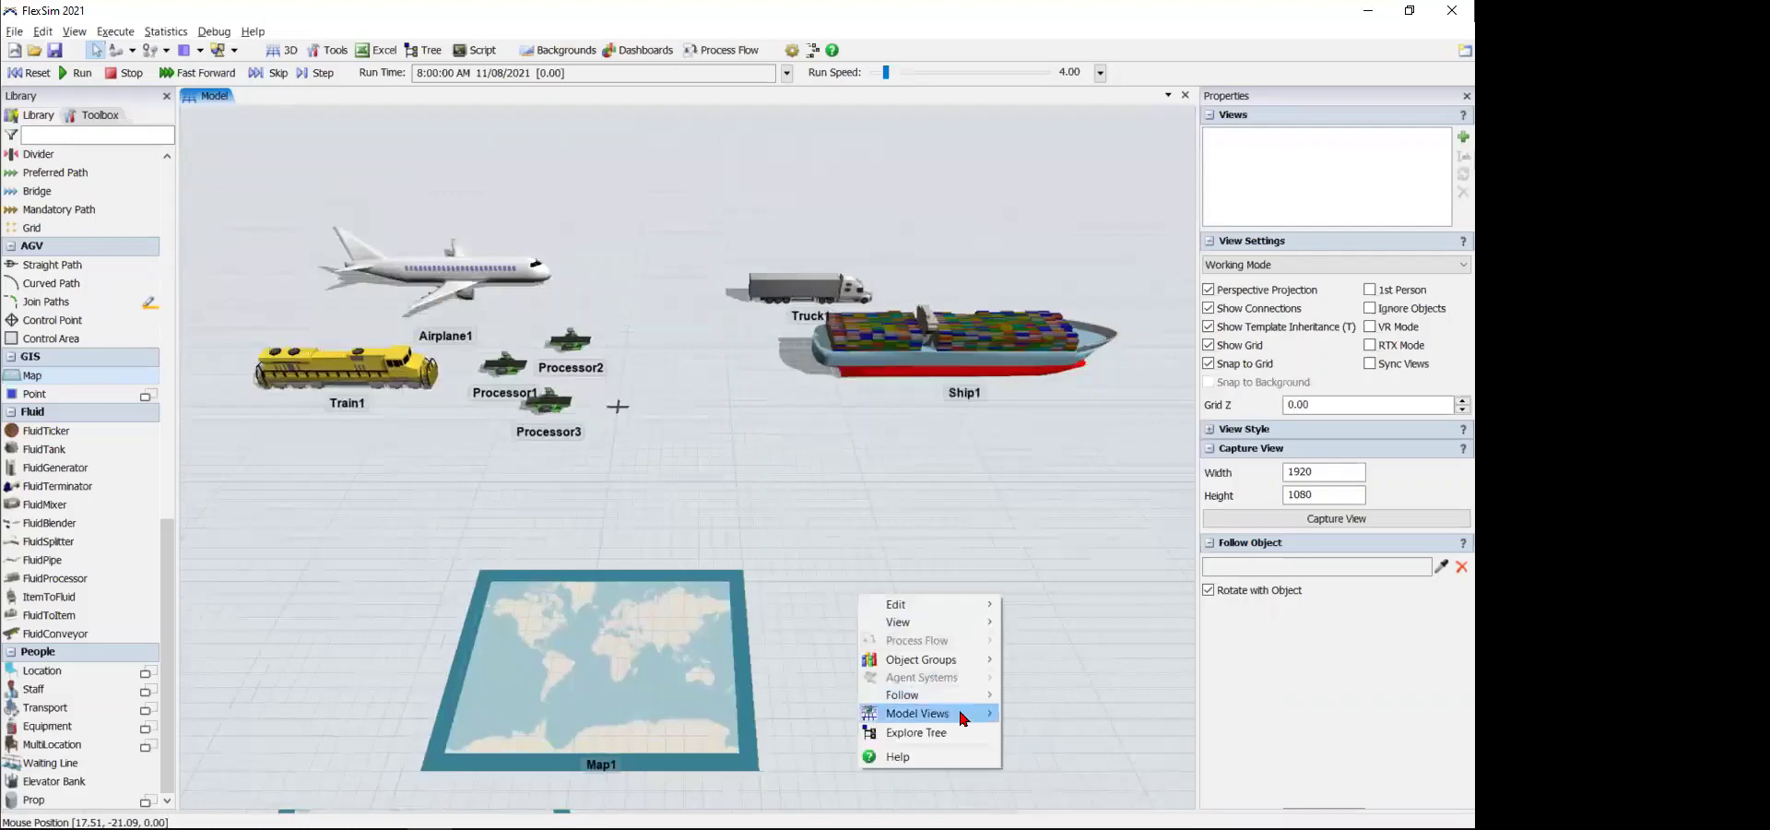
pyautogui.click(1019, 717)
pyautogui.moveTo(657, 444); pyautogui.dragTo(711, 311)
pyautogui.click(533, 476)
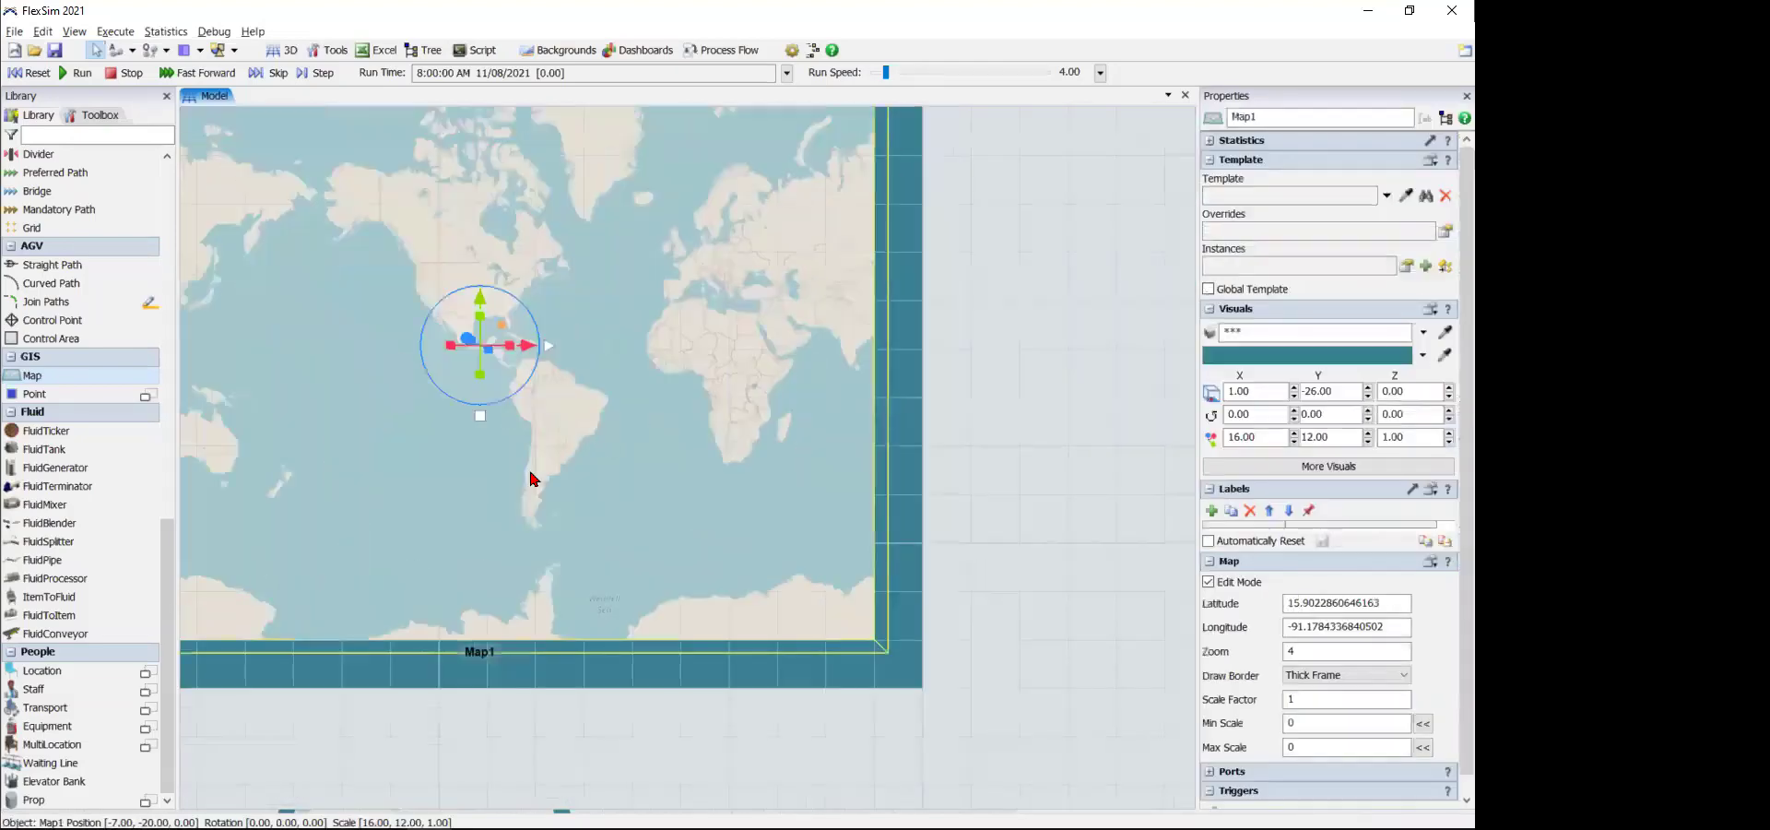
pyautogui.scroll(3, 551, 359)
pyautogui.scroll(3, 494, 438)
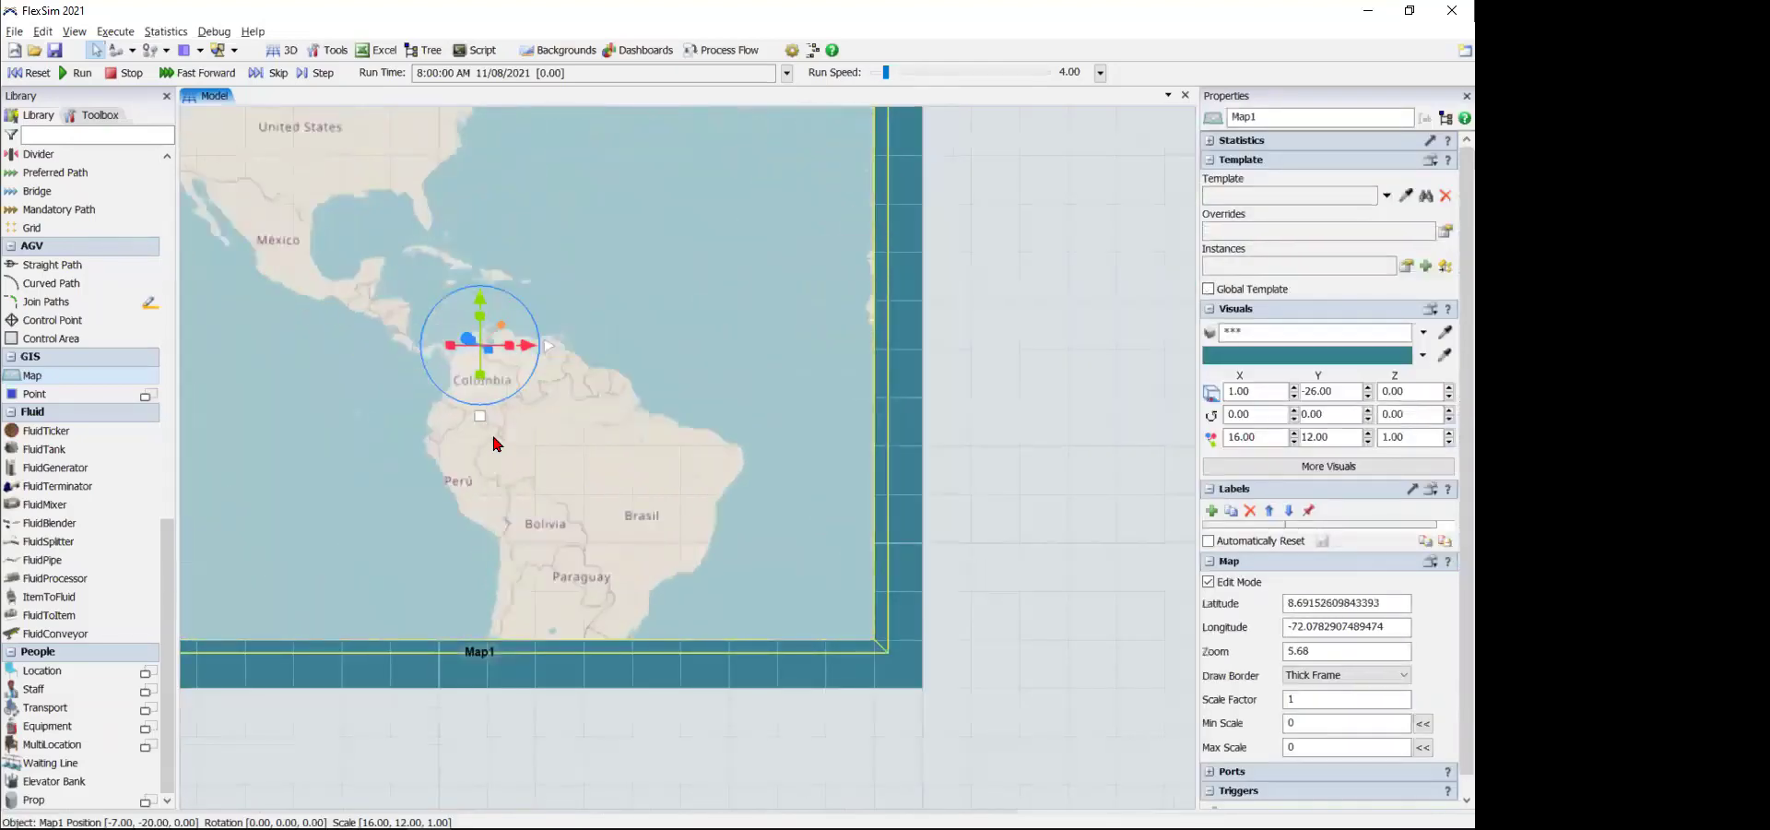
pyautogui.moveTo(653, 426); pyautogui.dragTo(592, 387)
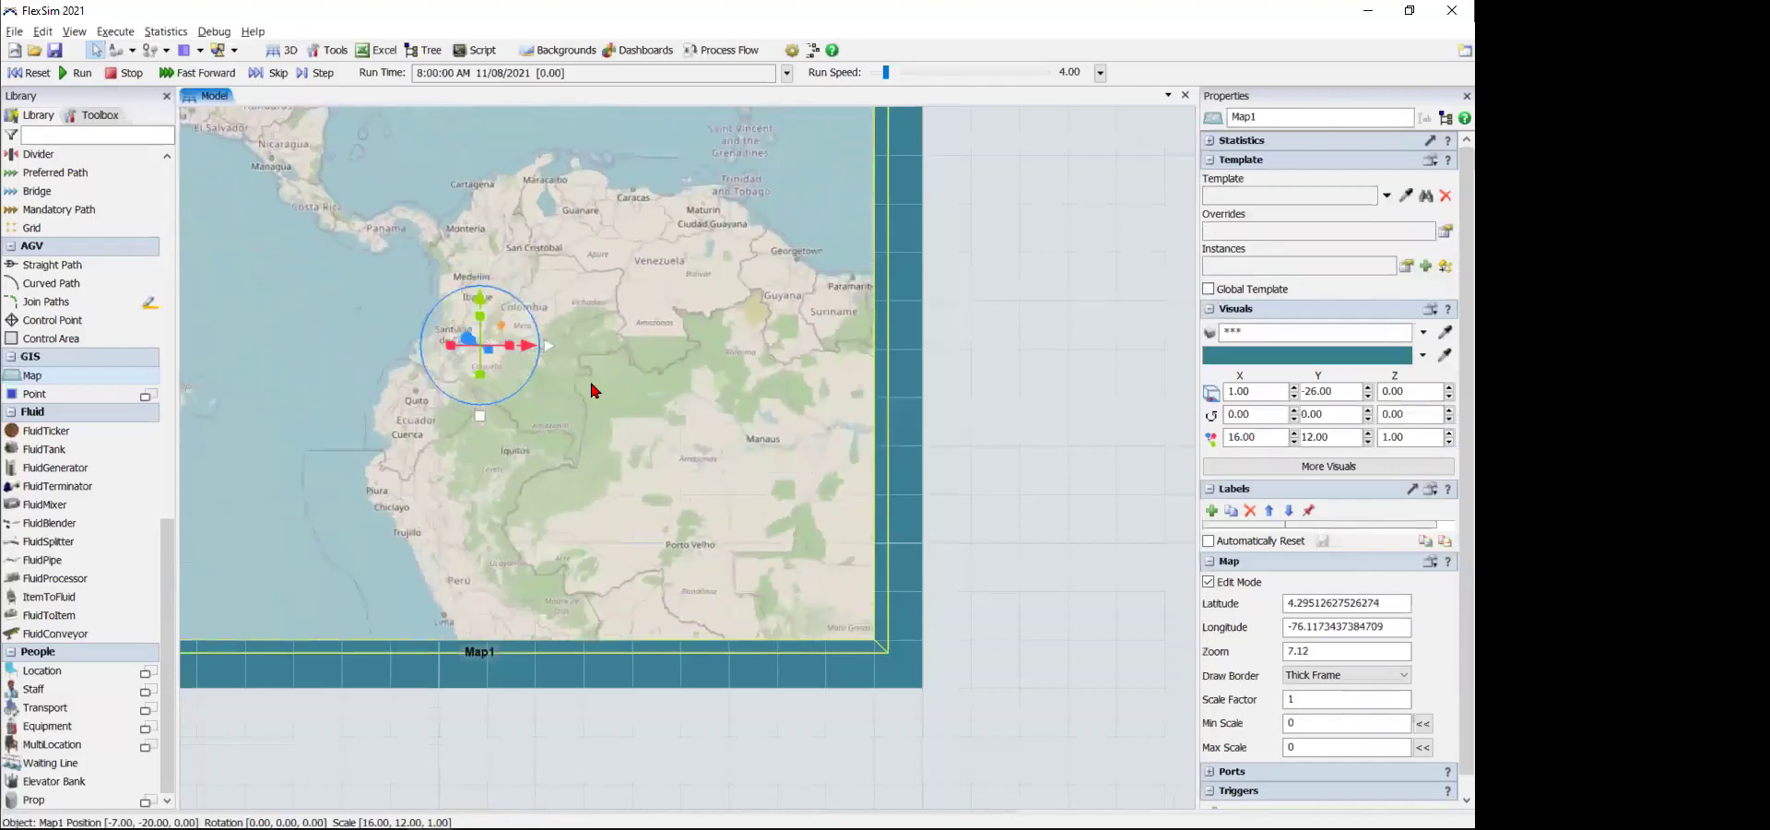
pyautogui.scroll(-1, 565, 375)
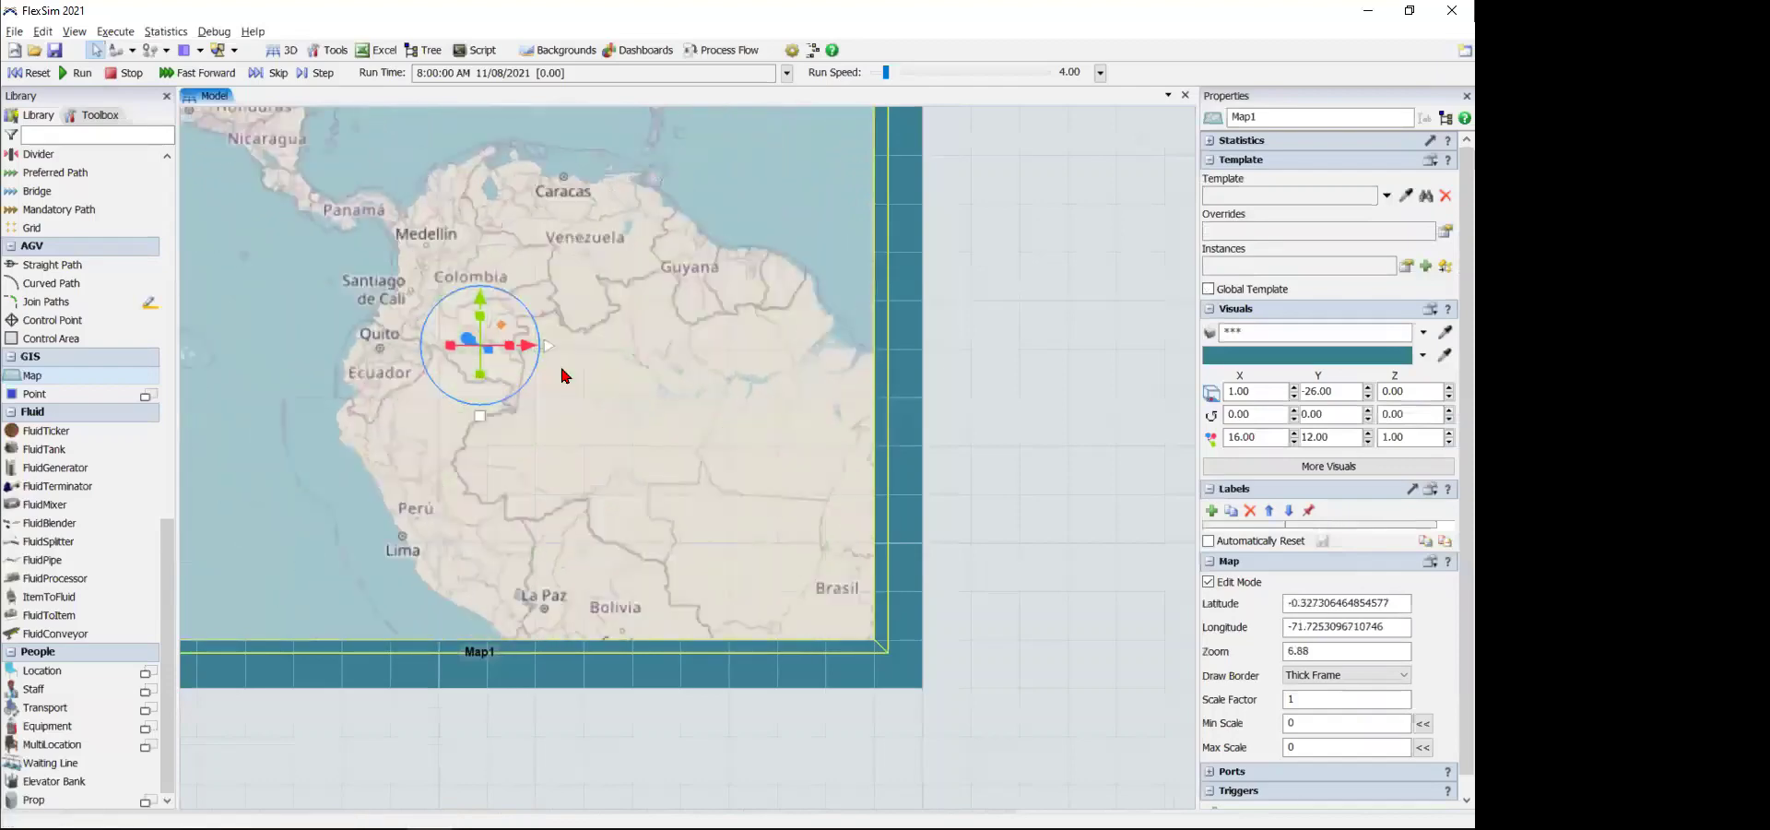
# - Place a GIS factory point near Medellín and a GIS warehouse point at Lima on the map
pyautogui.click(120, 397)
pyautogui.moveTo(447, 258); pyautogui.dragTo(449, 255)
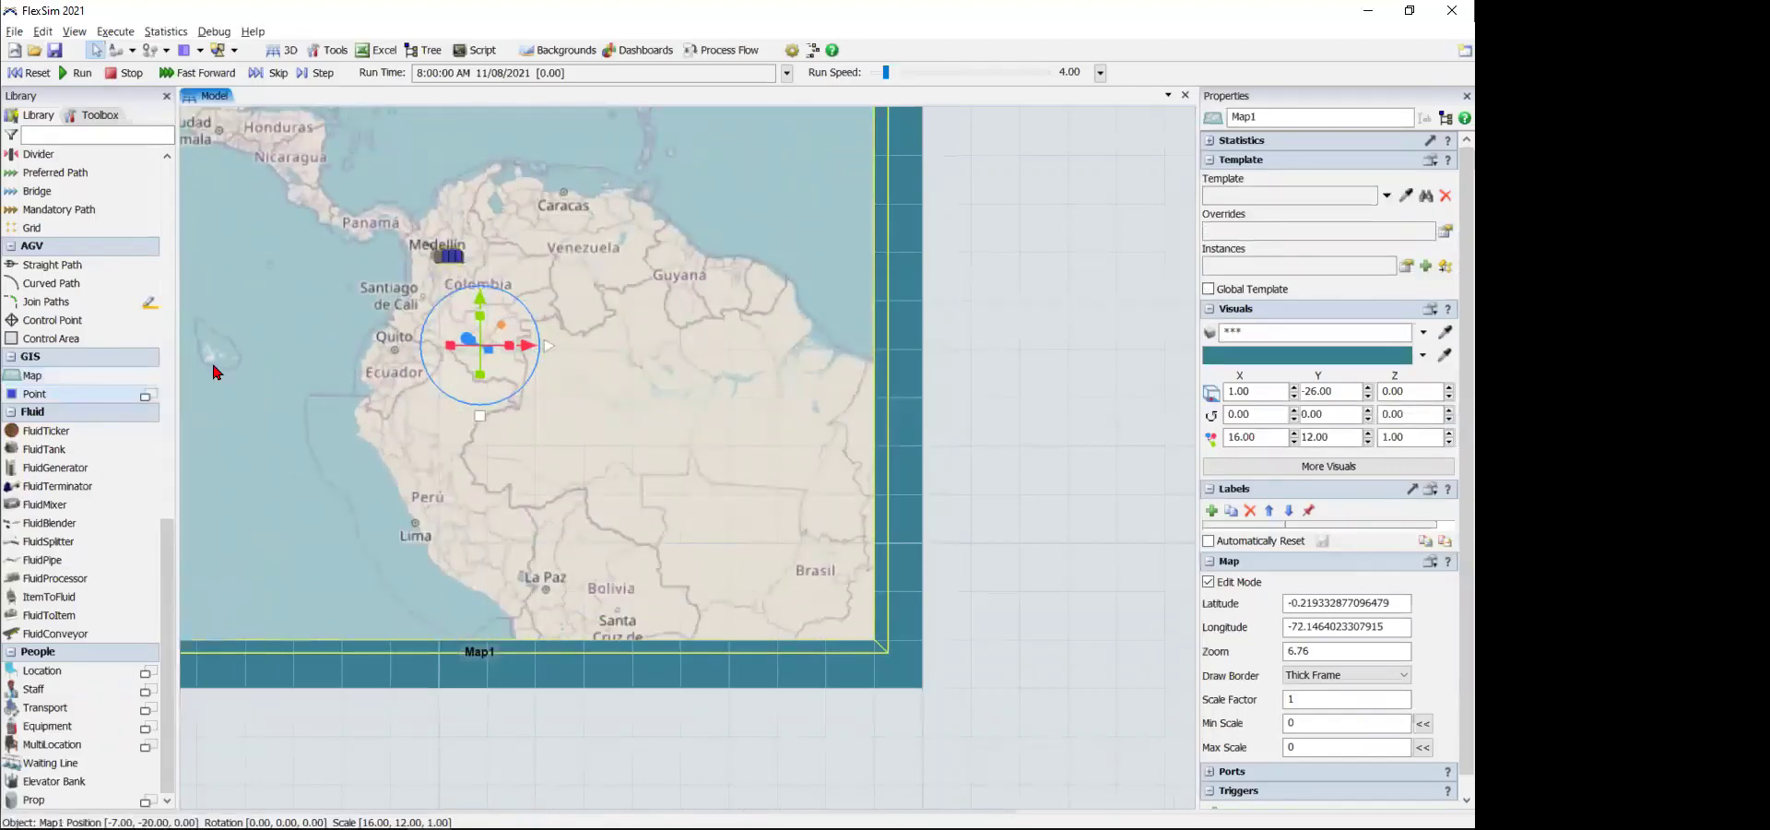
pyautogui.moveTo(137, 394)
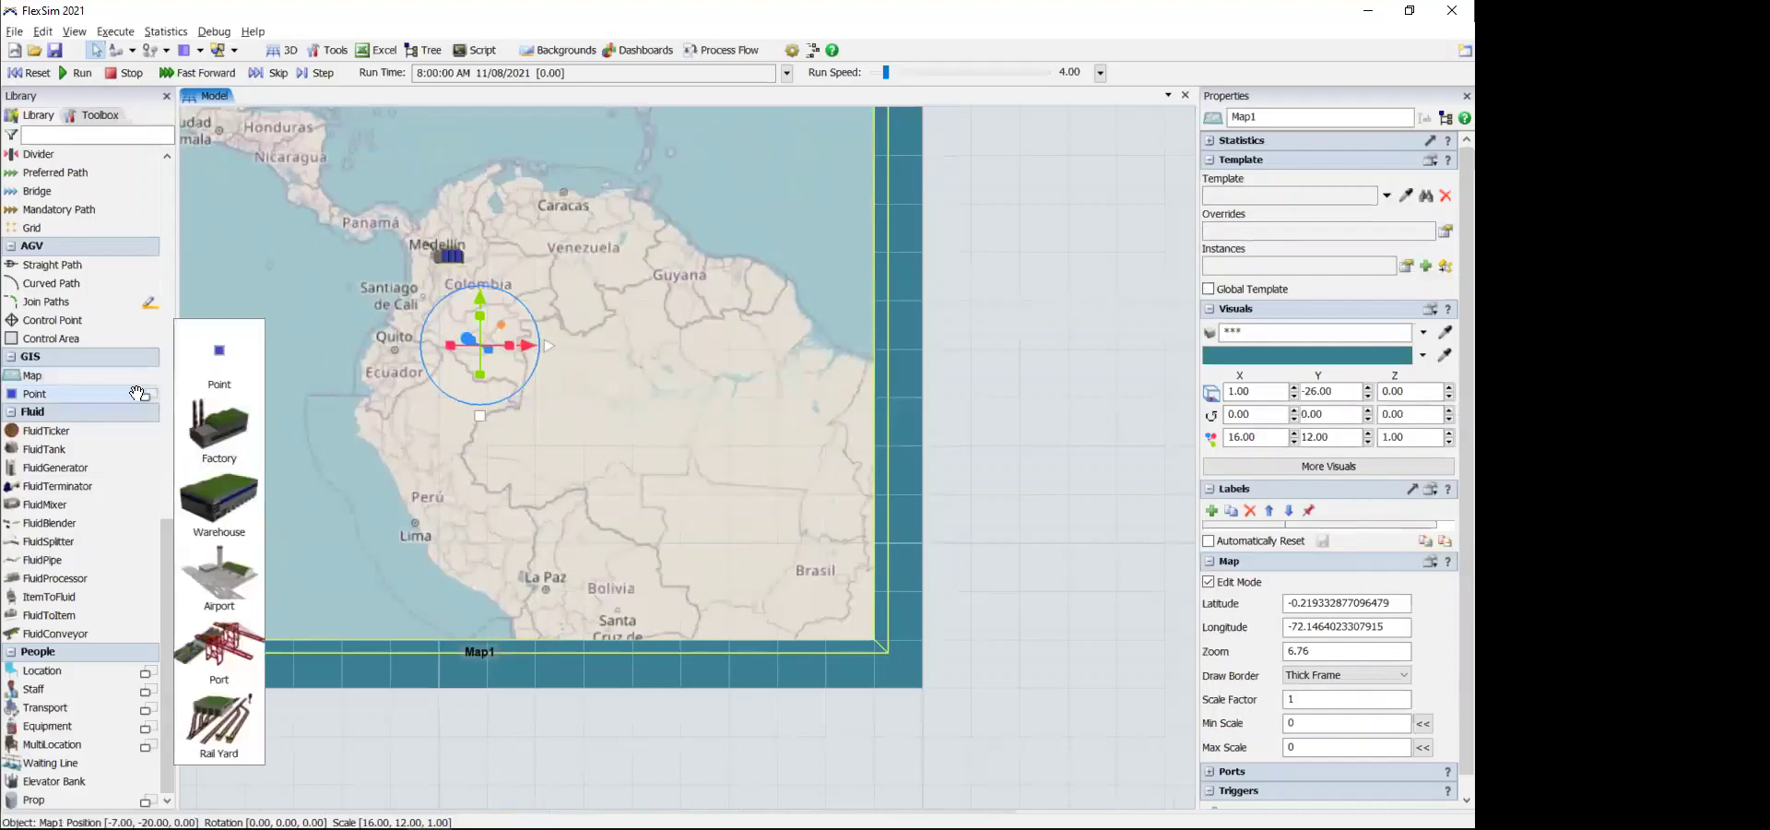
pyautogui.moveTo(220, 502); pyautogui.dragTo(415, 526)
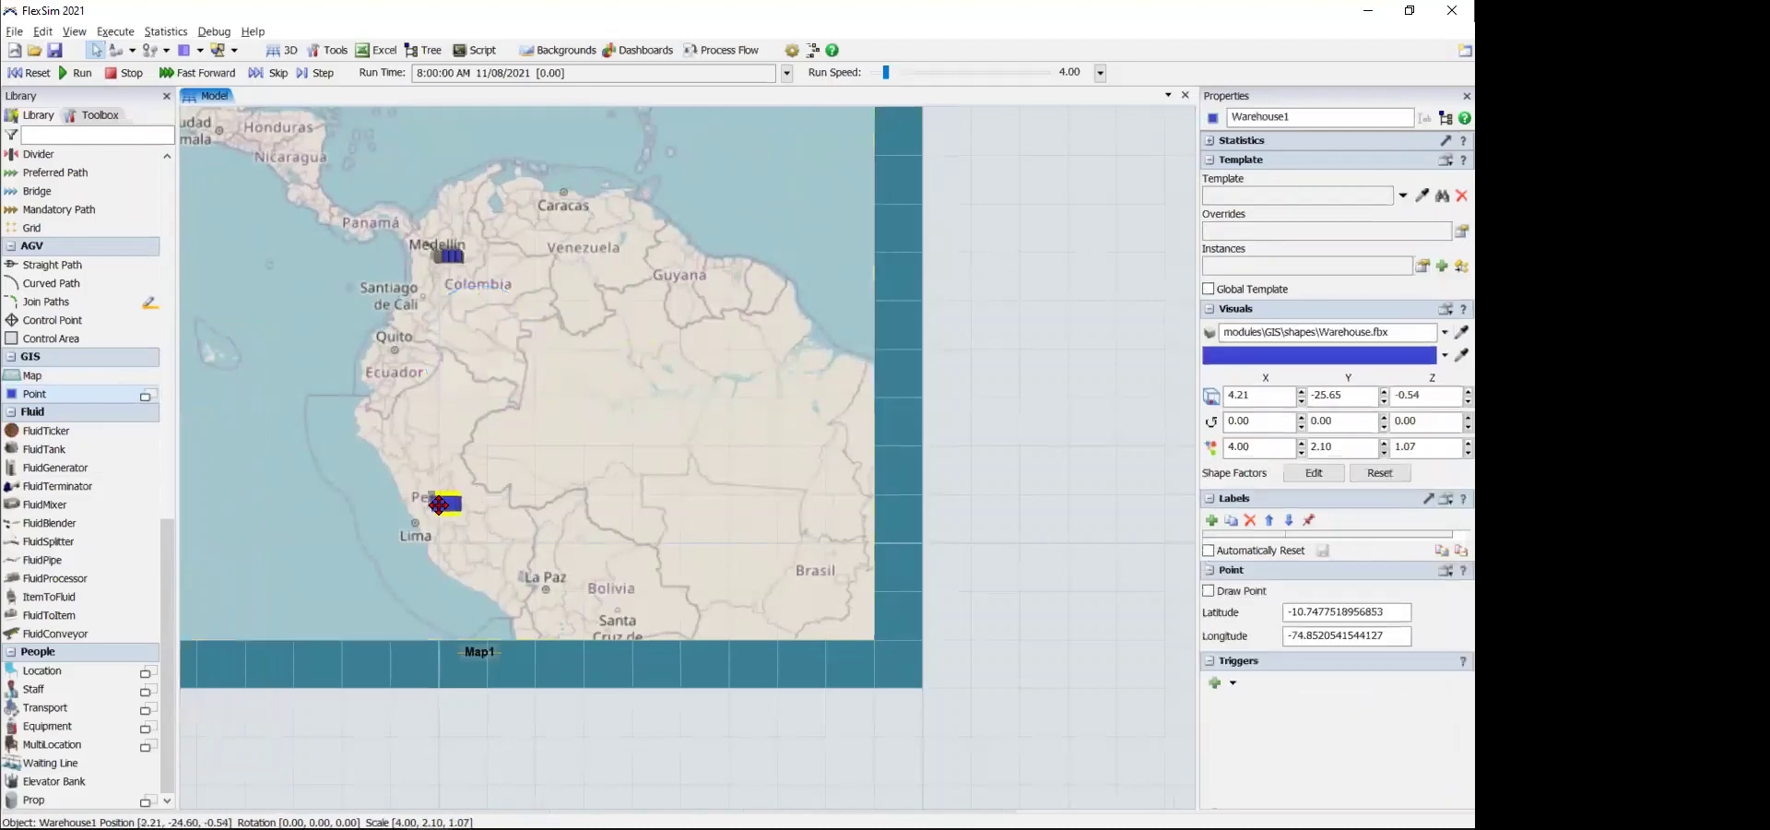
# - Collapse the Fluid object group and place a GIS port point on the coast of Ecuador
pyautogui.click(126, 413)
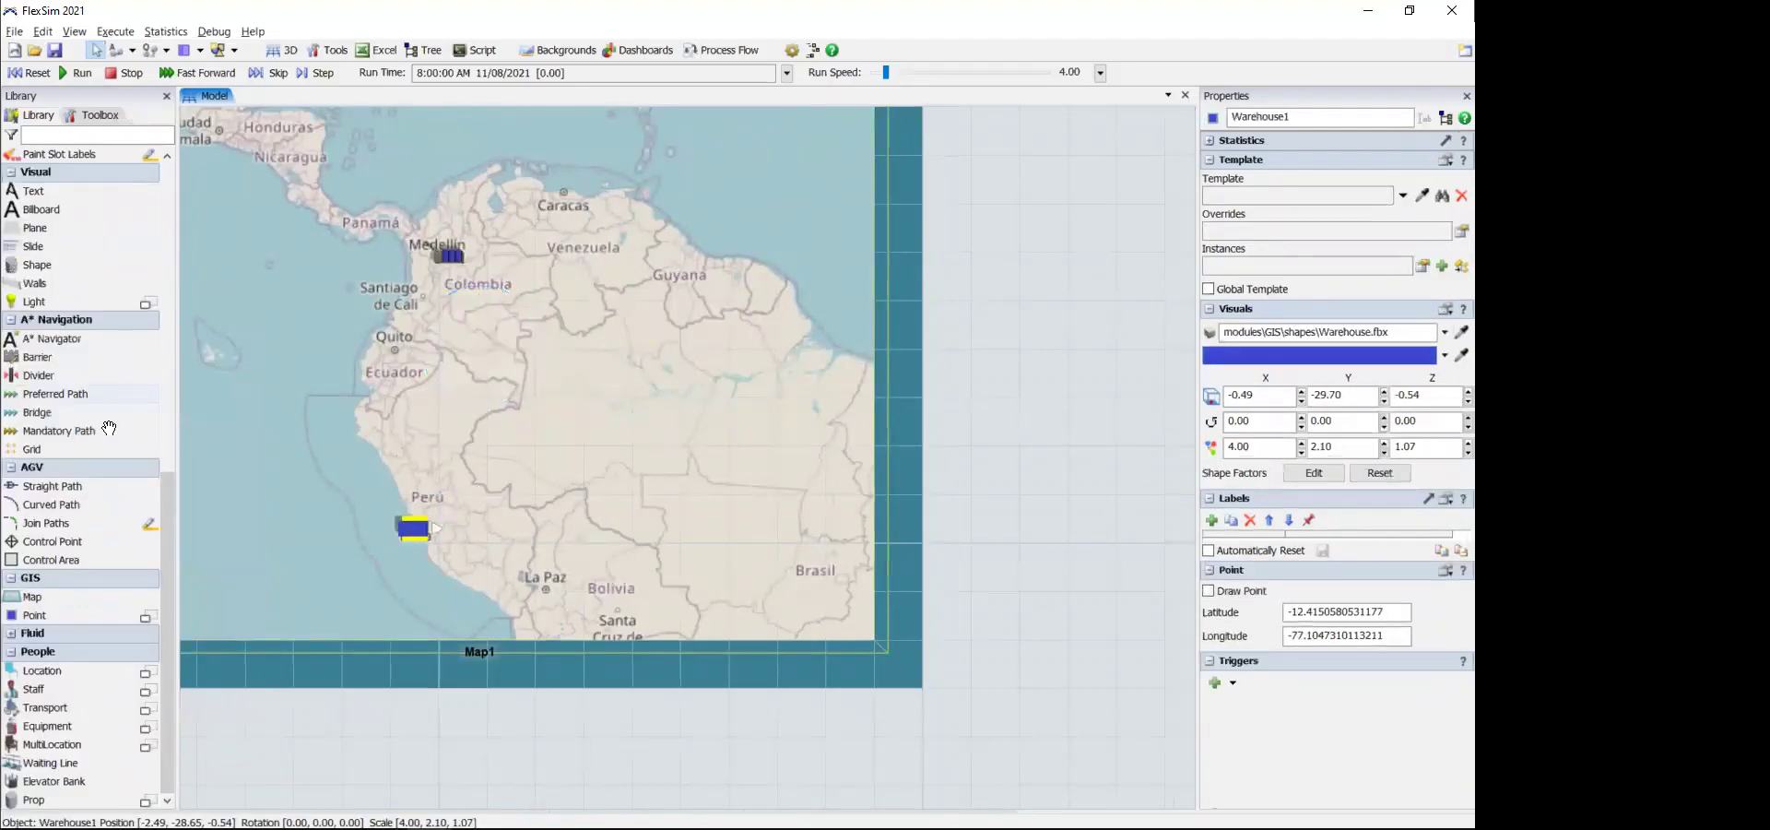
pyautogui.moveTo(120, 615)
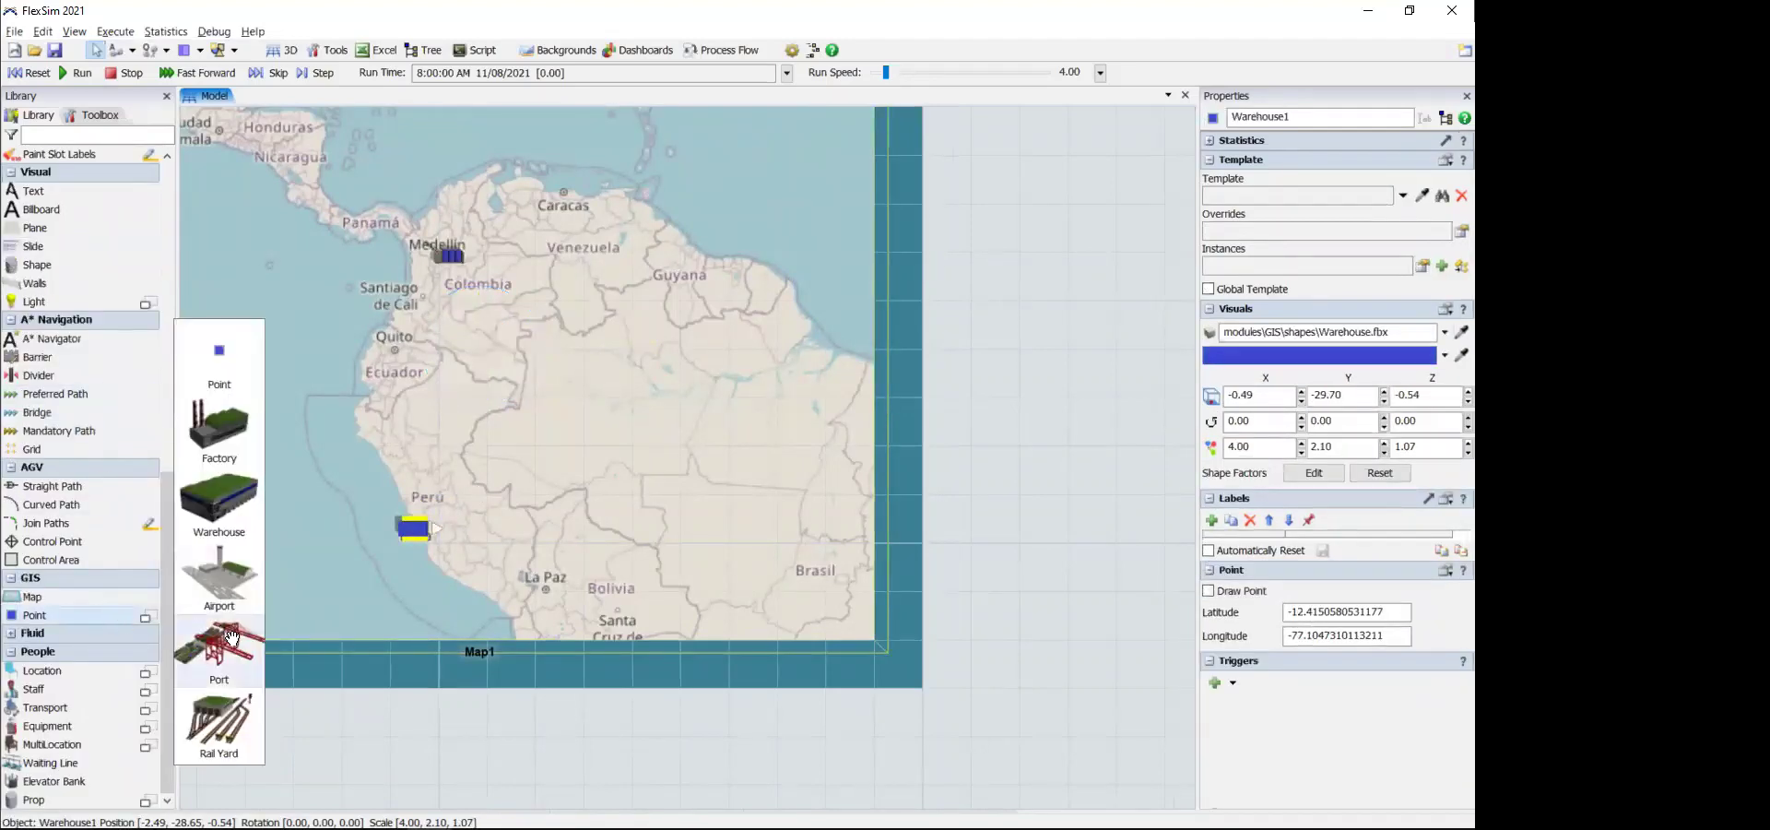
pyautogui.moveTo(226, 651); pyautogui.dragTo(367, 383)
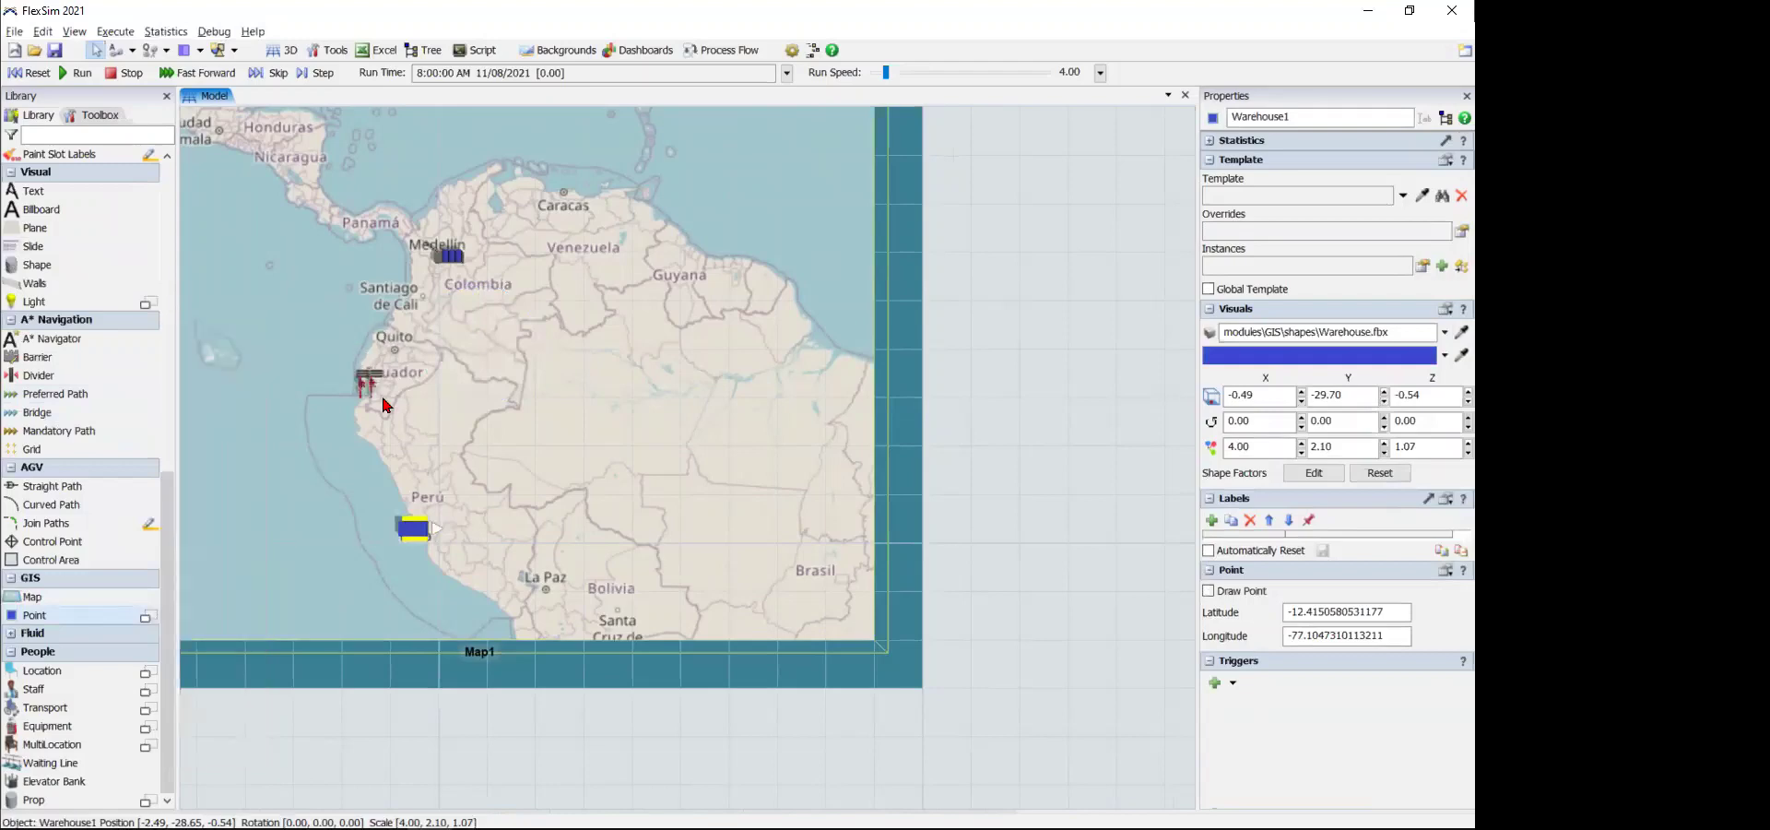
# - Connect the factory near Medellín to the Lima warehouse and select their flight path route to show its properties
pyautogui.click(456, 286)
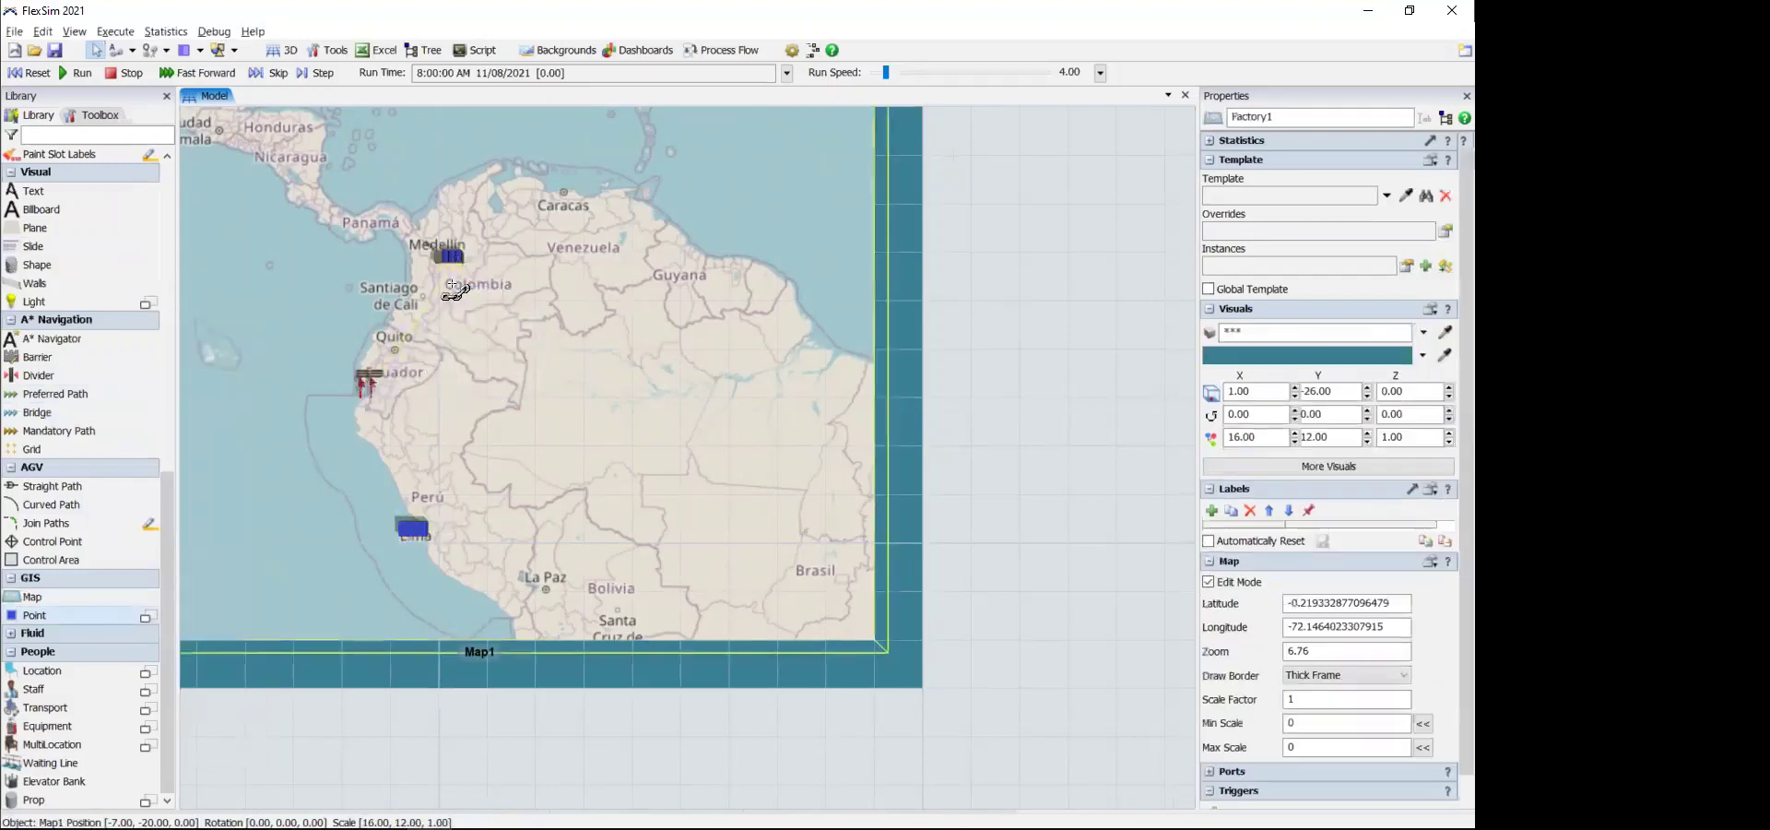
pyautogui.press('a')
pyautogui.moveTo(449, 256); pyautogui.dragTo(369, 379)
pyautogui.click(477, 226)
pyautogui.moveTo(449, 256); pyautogui.dragTo(416, 530)
pyautogui.click(427, 454)
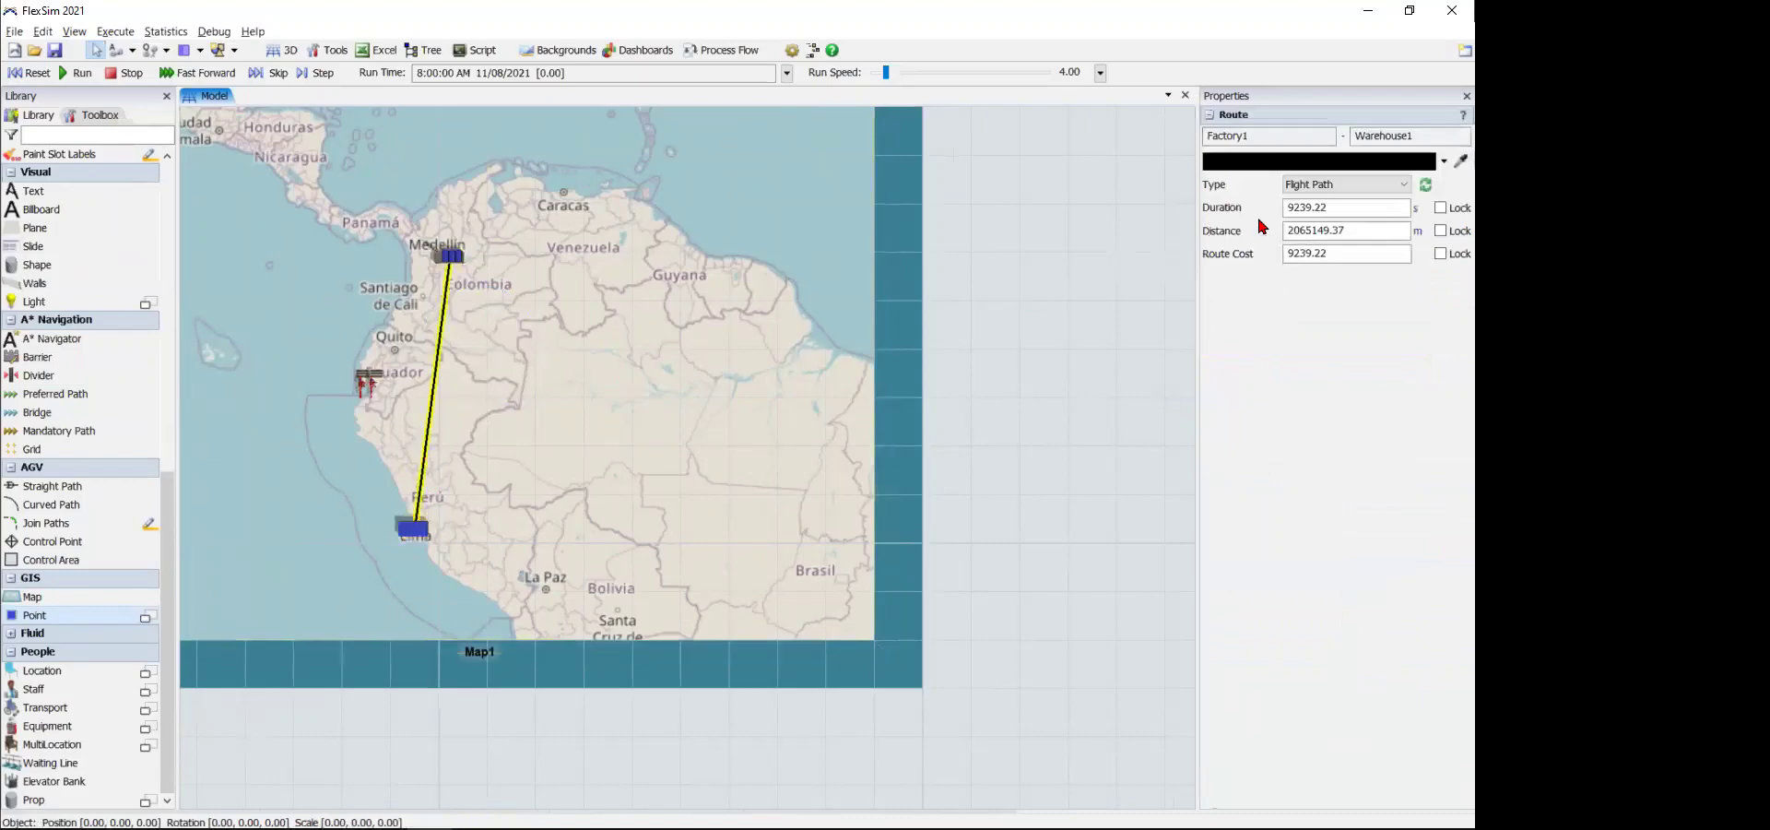
pyautogui.click(974, 311)
pyautogui.scroll(-4, 977, 311)
pyautogui.moveTo(980, 308); pyautogui.dragTo(992, 371)
pyautogui.scroll(-1, 993, 373)
pyautogui.scroll(1, 956, 447)
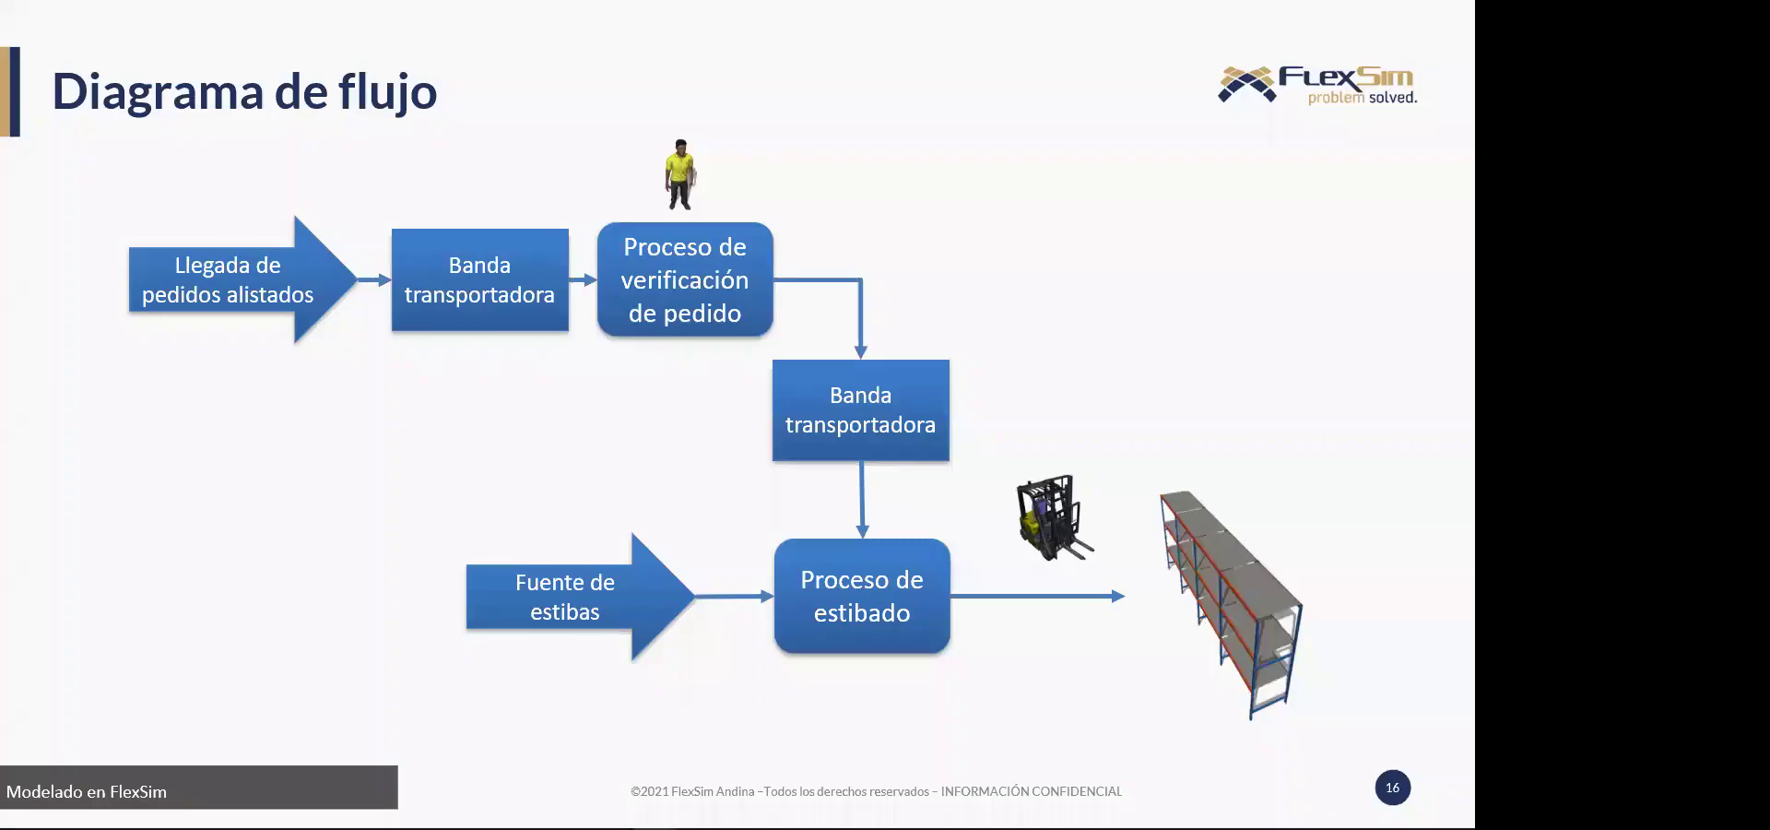
pyautogui.press('Right')
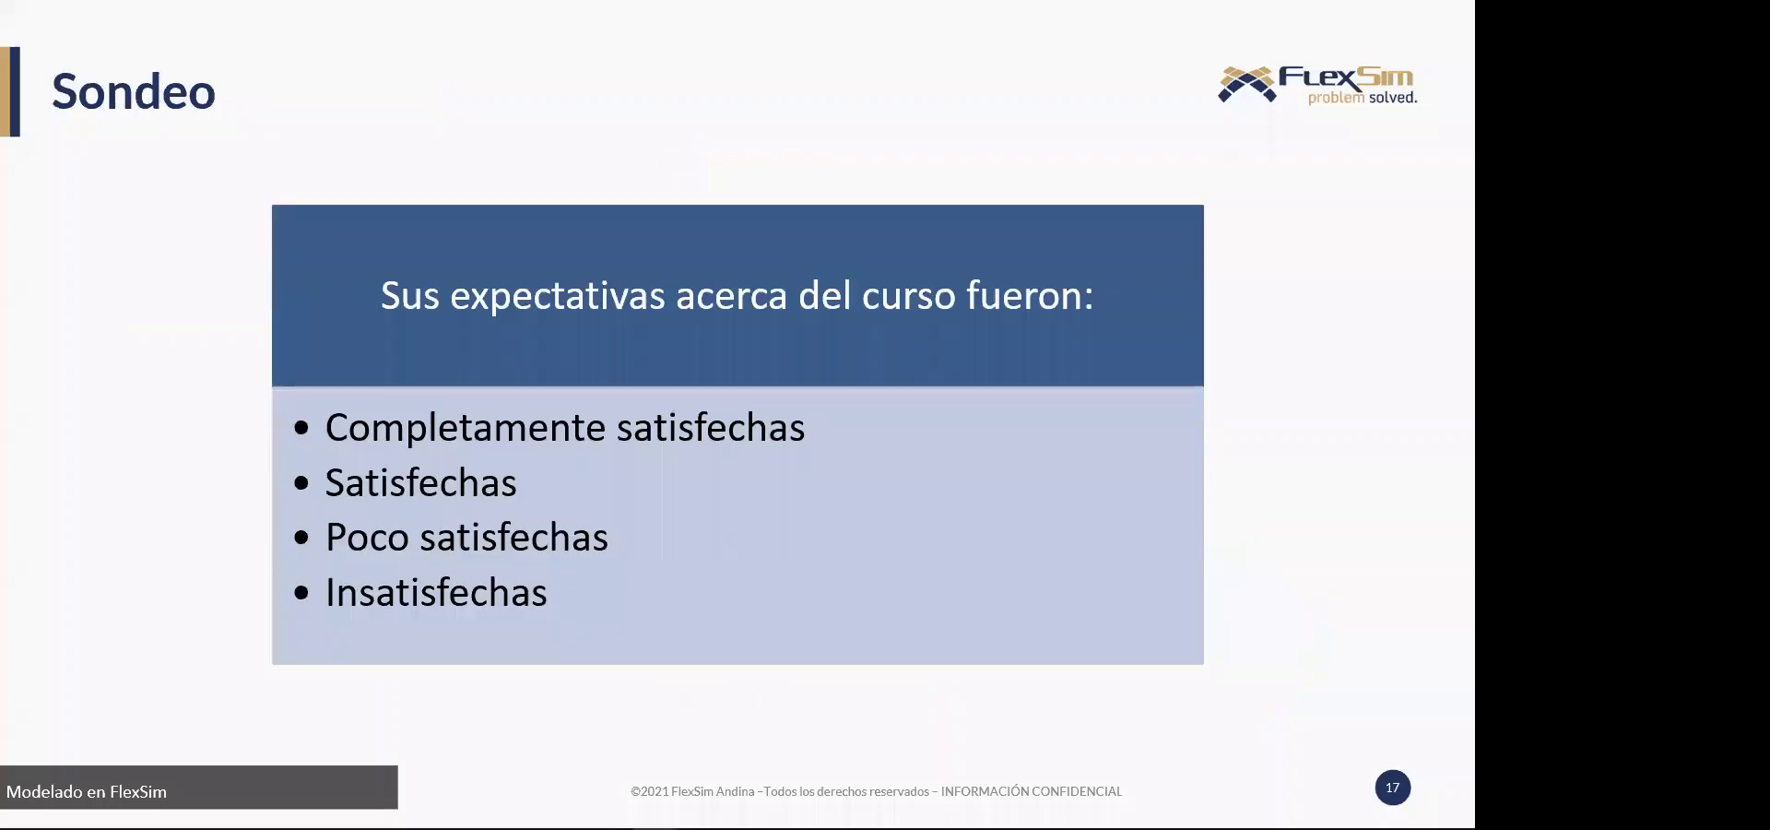